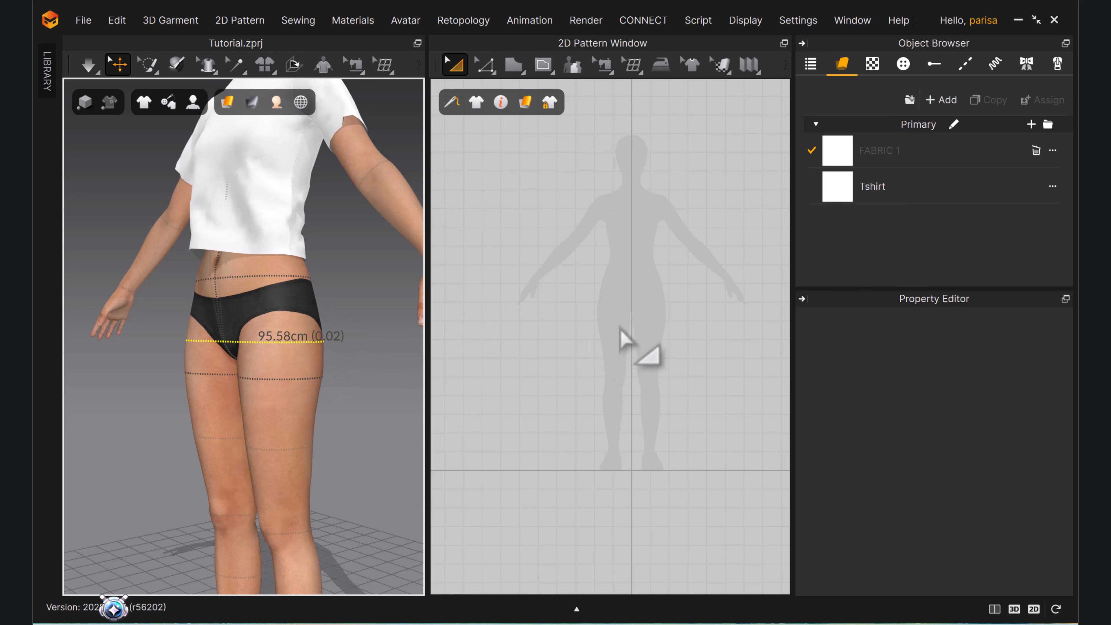
scroll(620, 332, up, 2)
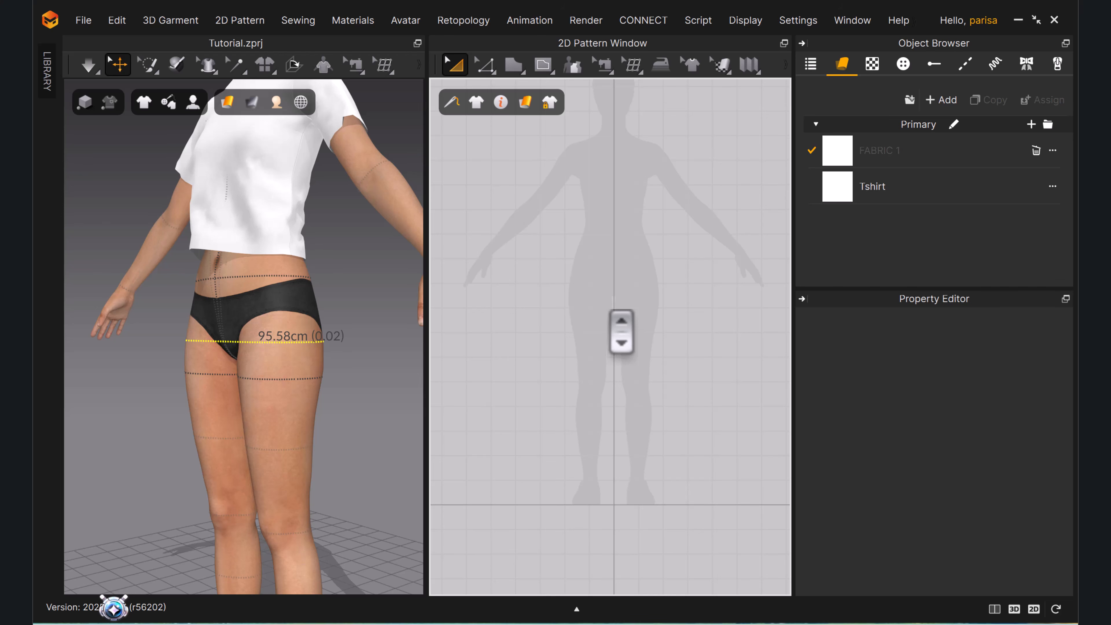
right_drag(365, 366, 385, 377)
middle_drag(385, 377, 375, 340)
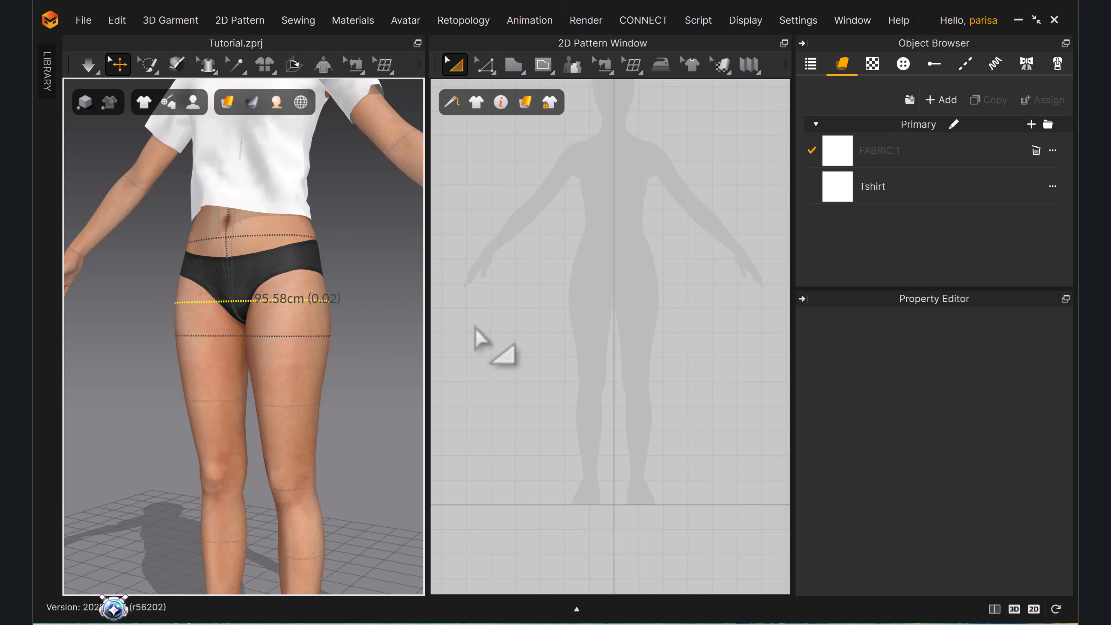
Switch to Calculator, divide the avatar's hip size of 95 by 4, and copy the result.
click(578, 623)
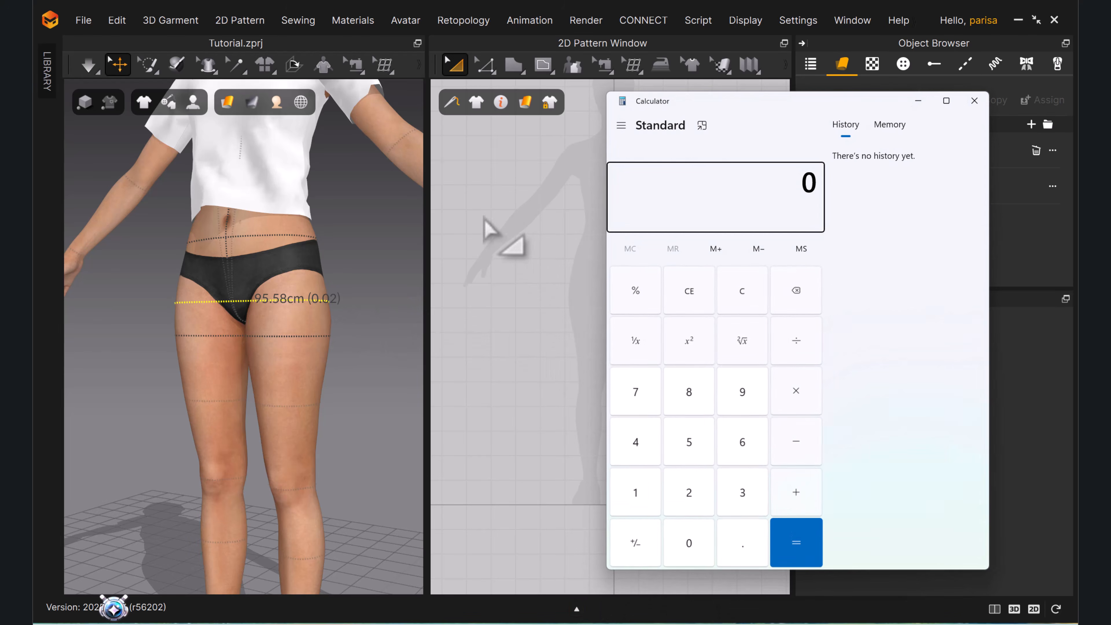
drag(766, 112, 679, 104)
click(614, 401)
click(567, 441)
click(503, 435)
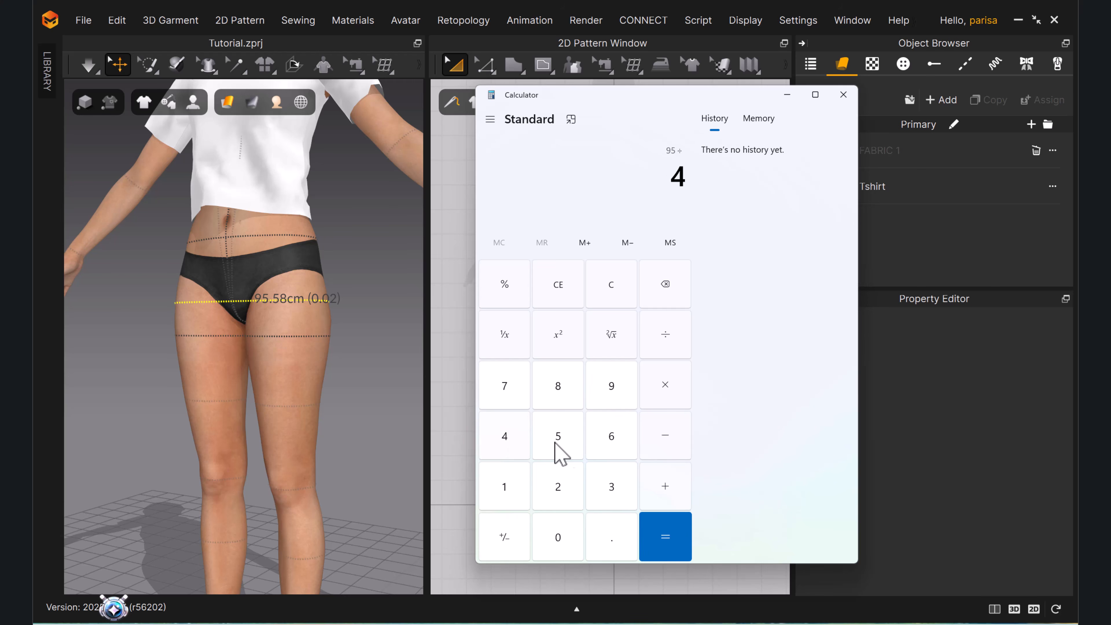
click(670, 537)
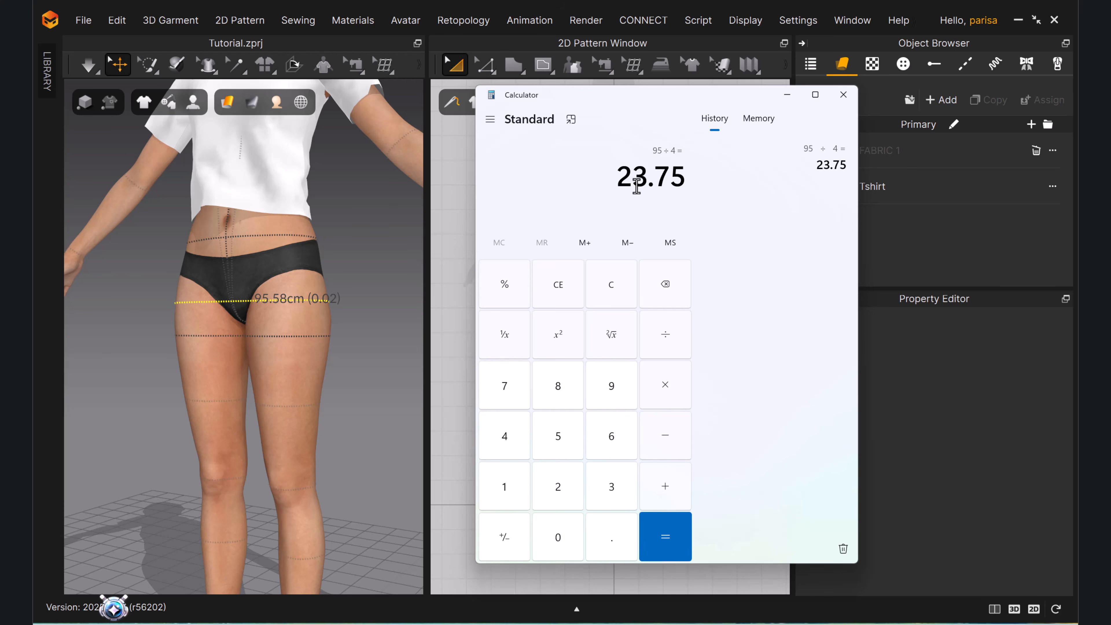
key(ctrl+c)
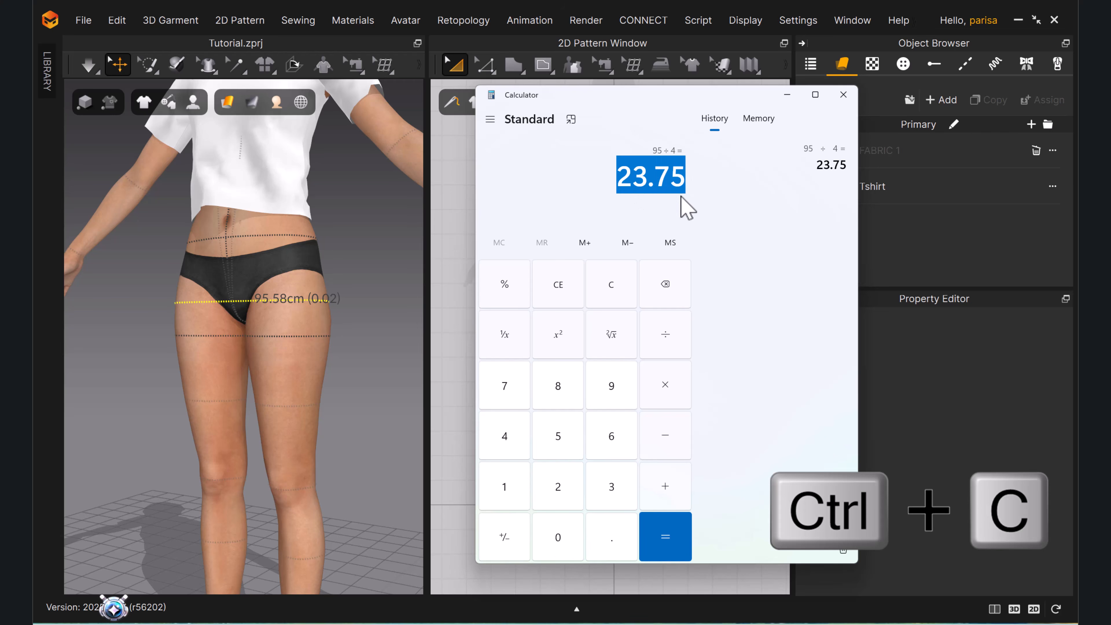
Divide 95 by 2 and that result by 10, select the final value, and minimize Calculator.
click(609, 289)
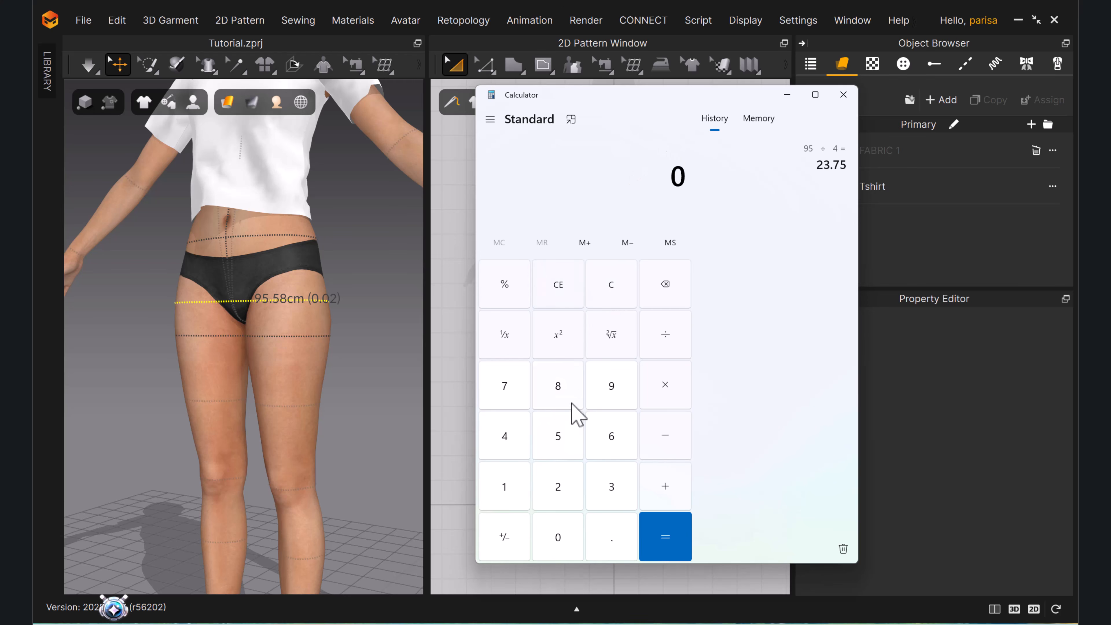
click(557, 436)
click(664, 334)
click(562, 492)
click(665, 538)
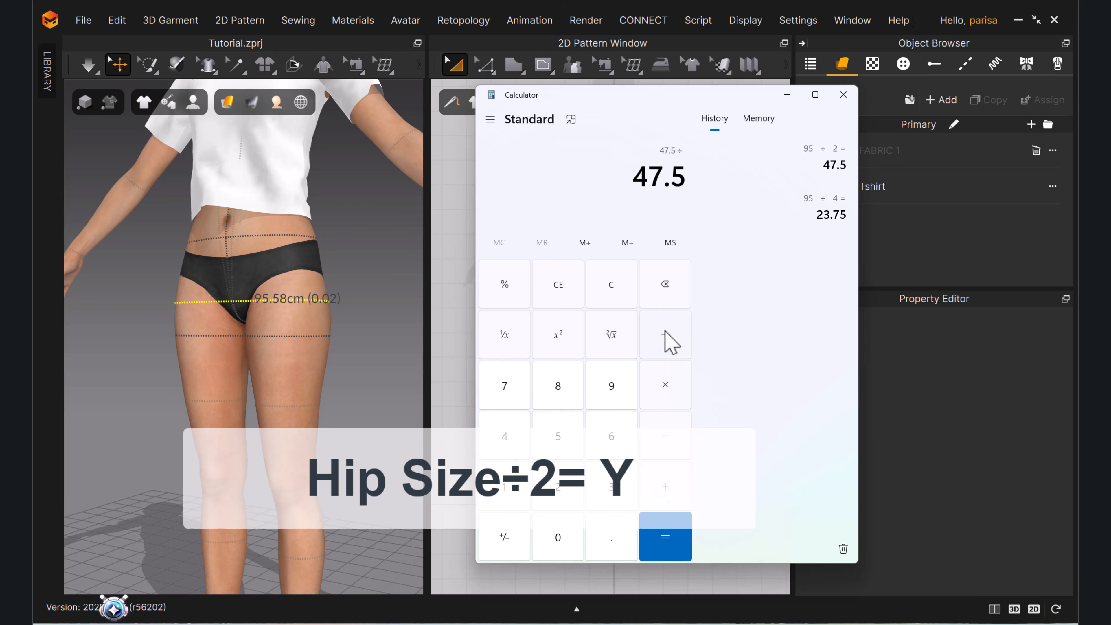
click(508, 485)
click(559, 534)
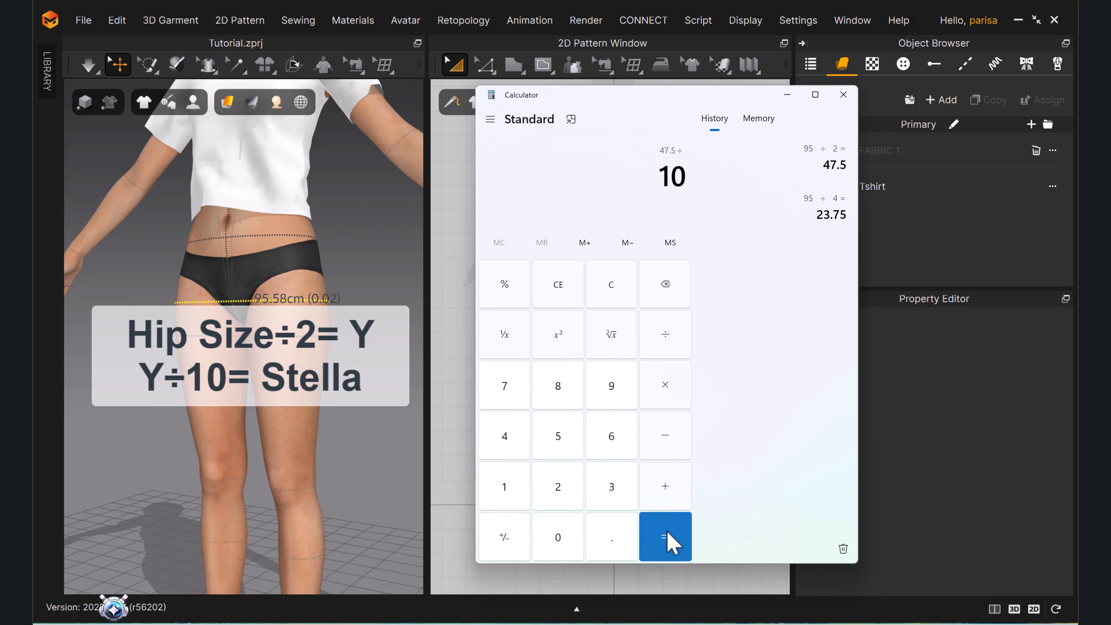
click(665, 538)
drag(633, 174, 689, 177)
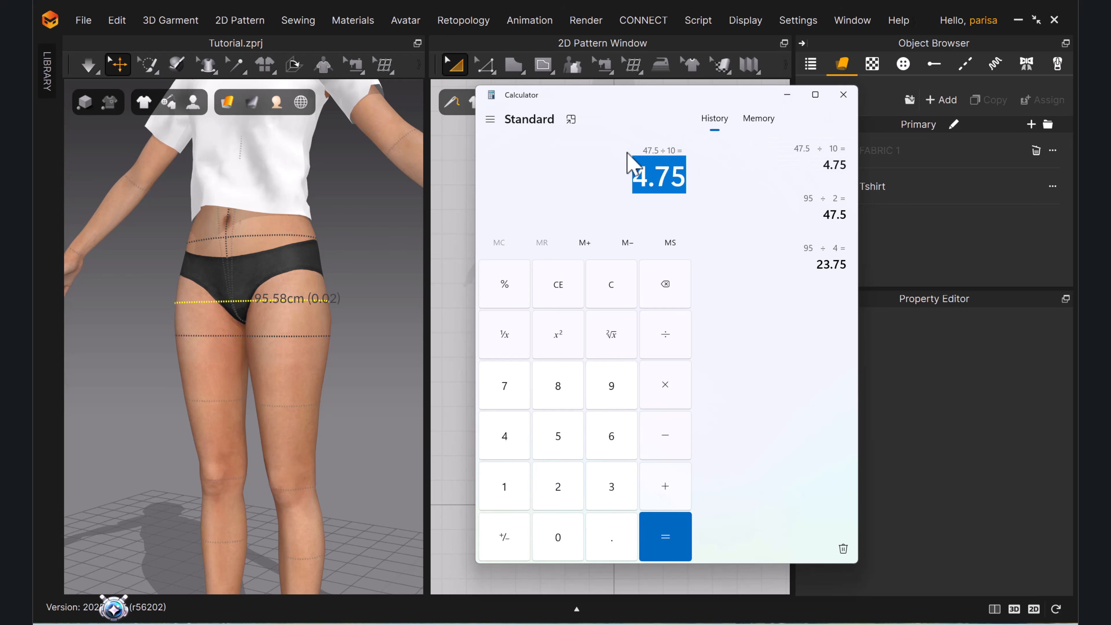
click(786, 95)
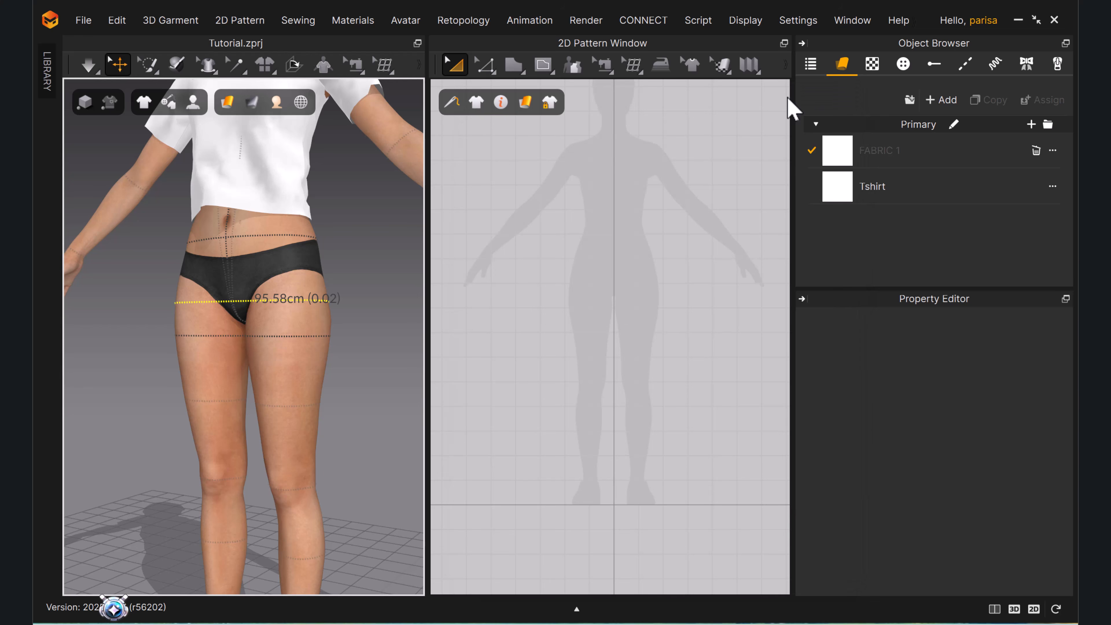
Create a rectangle pattern 23.75 cm wide and 100 cm high, and move it so its right edge lies on the vertical centre line.
click(512, 65)
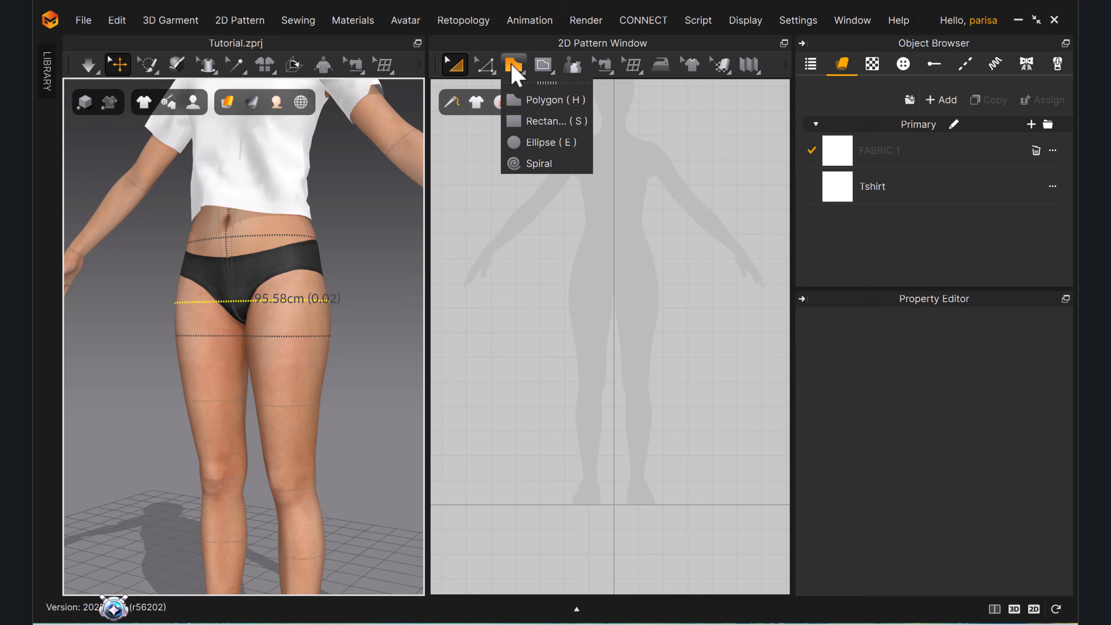
click(520, 120)
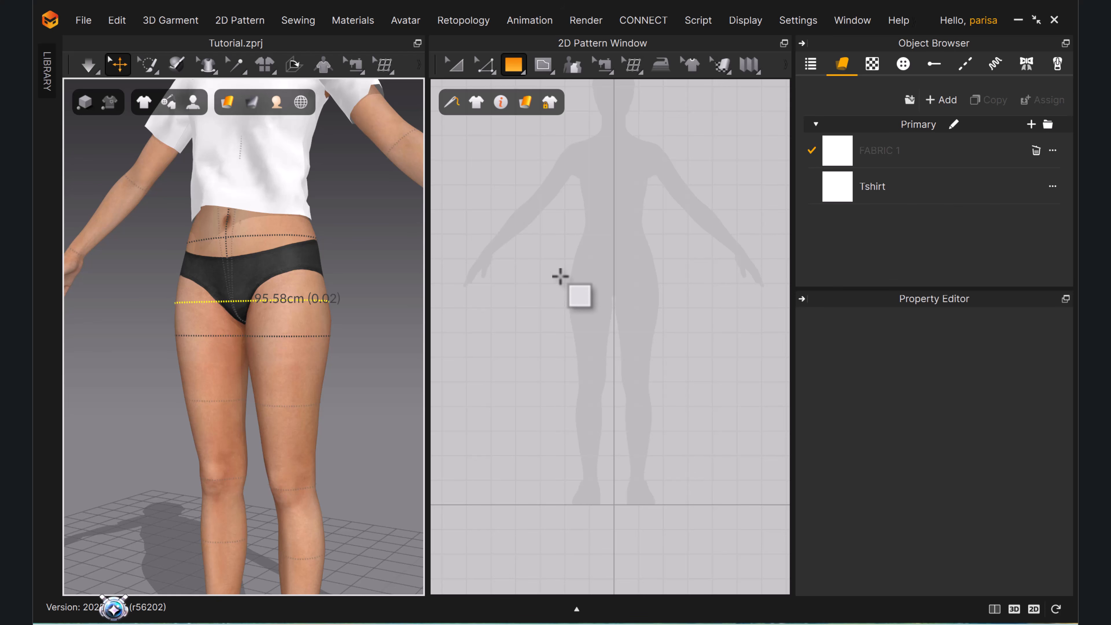
right_click(559, 275)
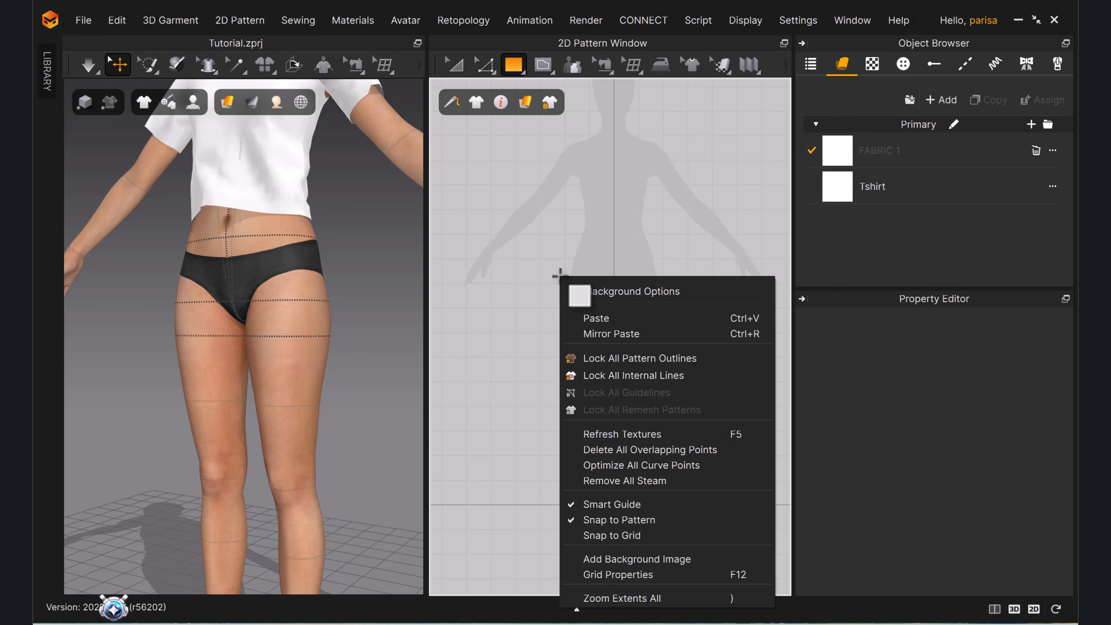
click(559, 276)
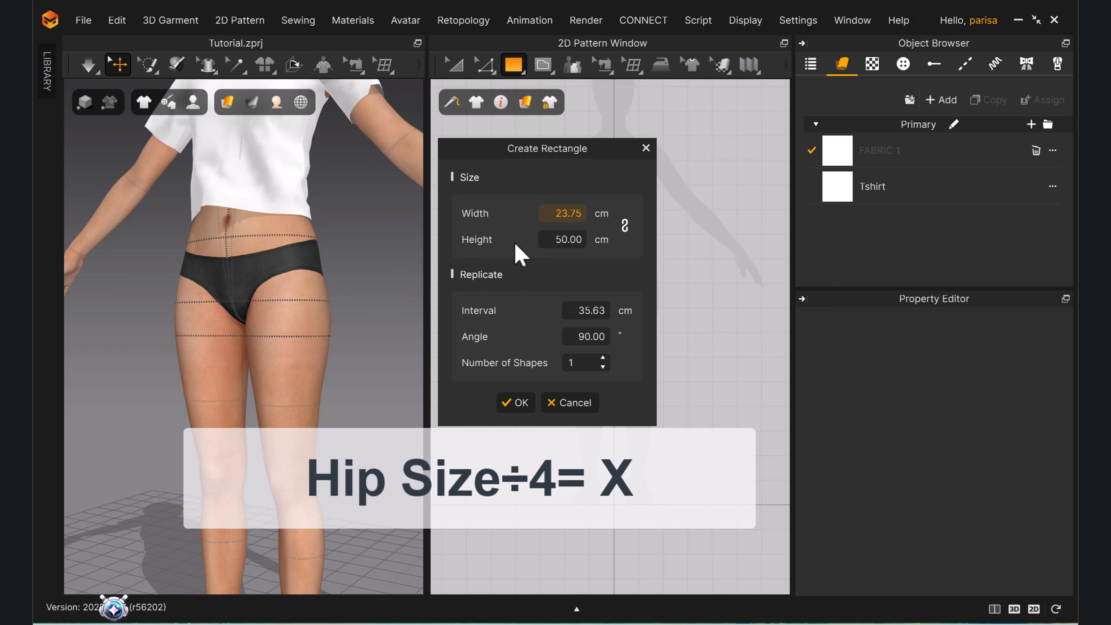
click(552, 240)
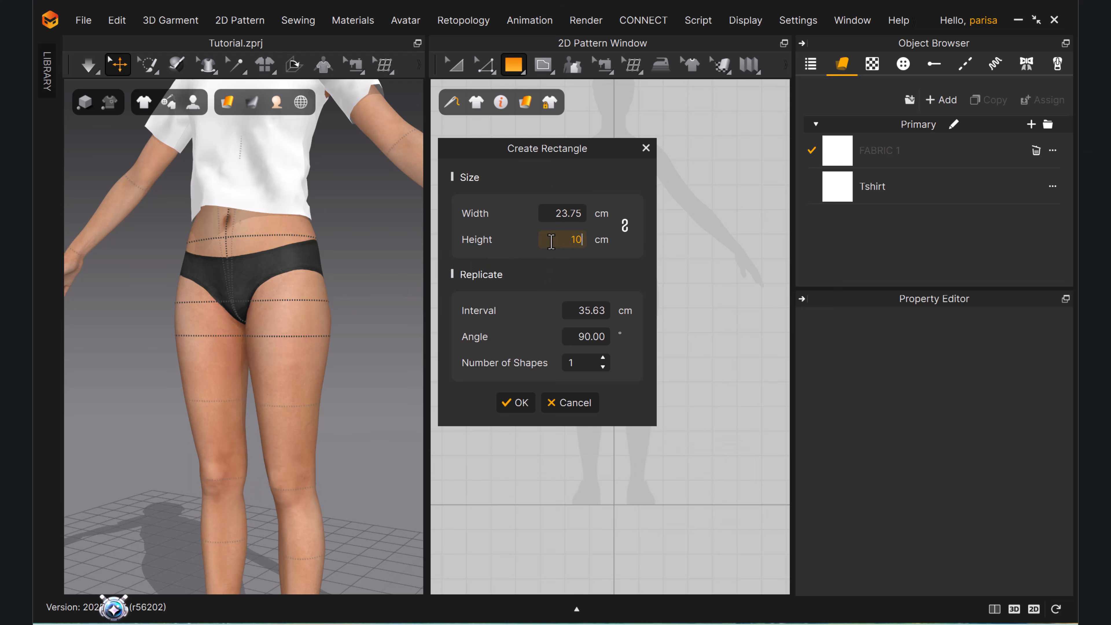
click(515, 400)
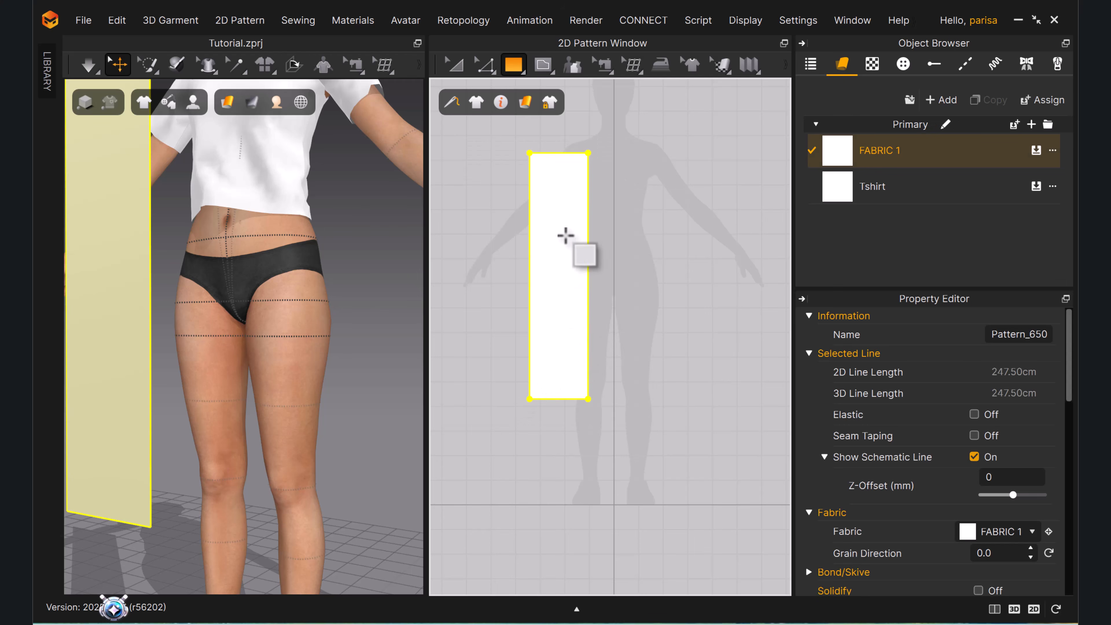
key(a)
drag(581, 233, 607, 311)
Move the rectangle's right edge outward by exactly 4.75 cm to widen the pattern.
key(z)
scroll(627, 271, up, 3)
middle_drag(628, 271, 607, 243)
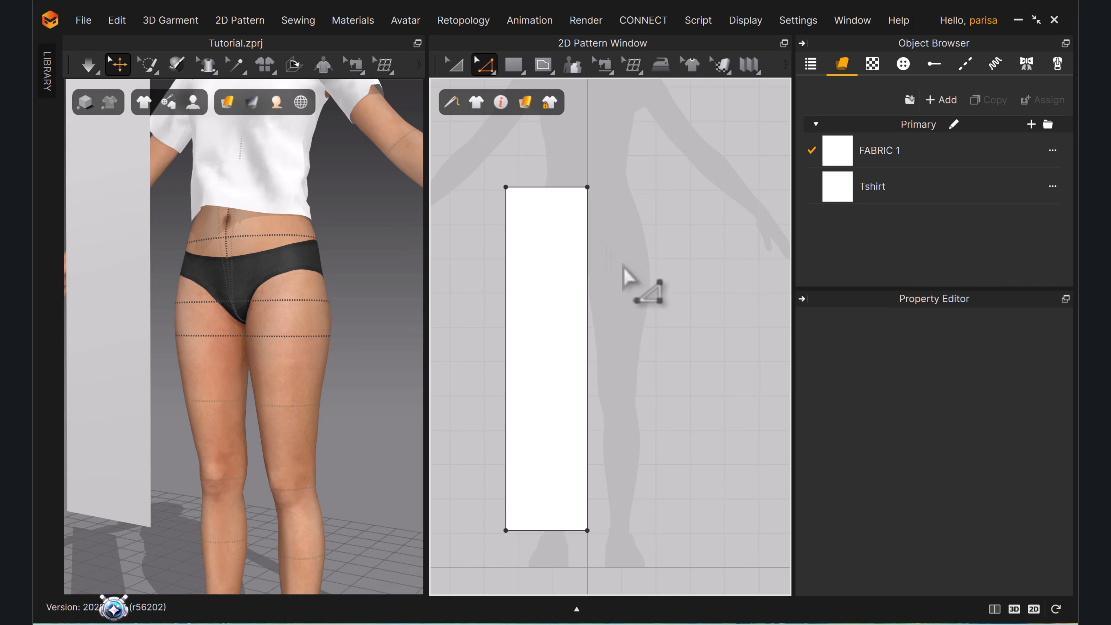
click(586, 289)
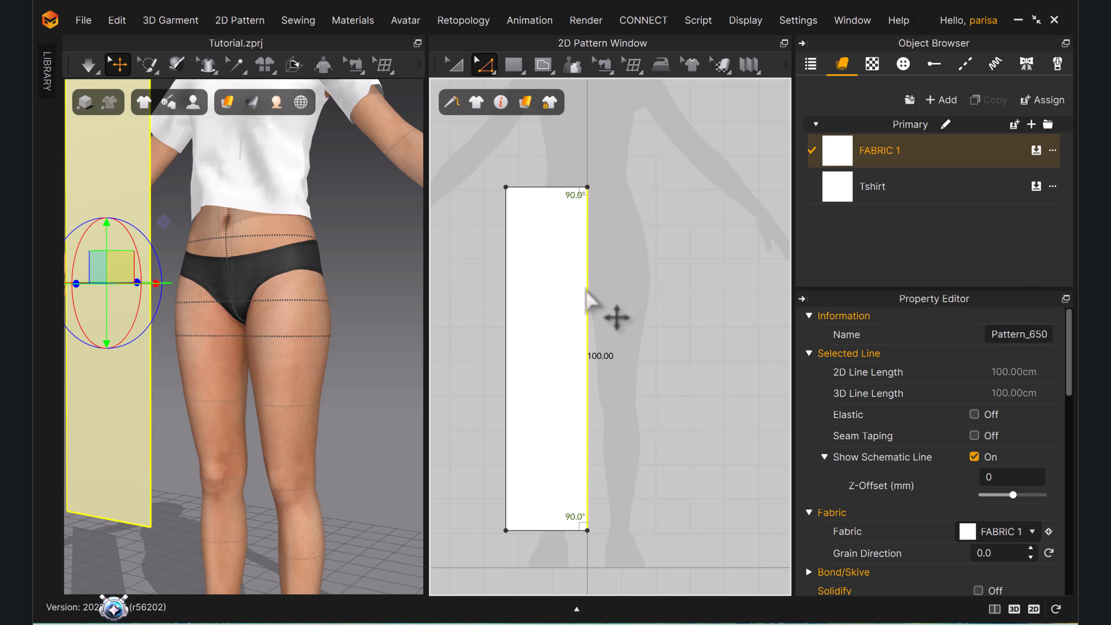
mouse_move(587, 291)
mouse_down()
mouse_move(603, 302)
mouse_move(604, 290)
mouse_up()
right_click(604, 290)
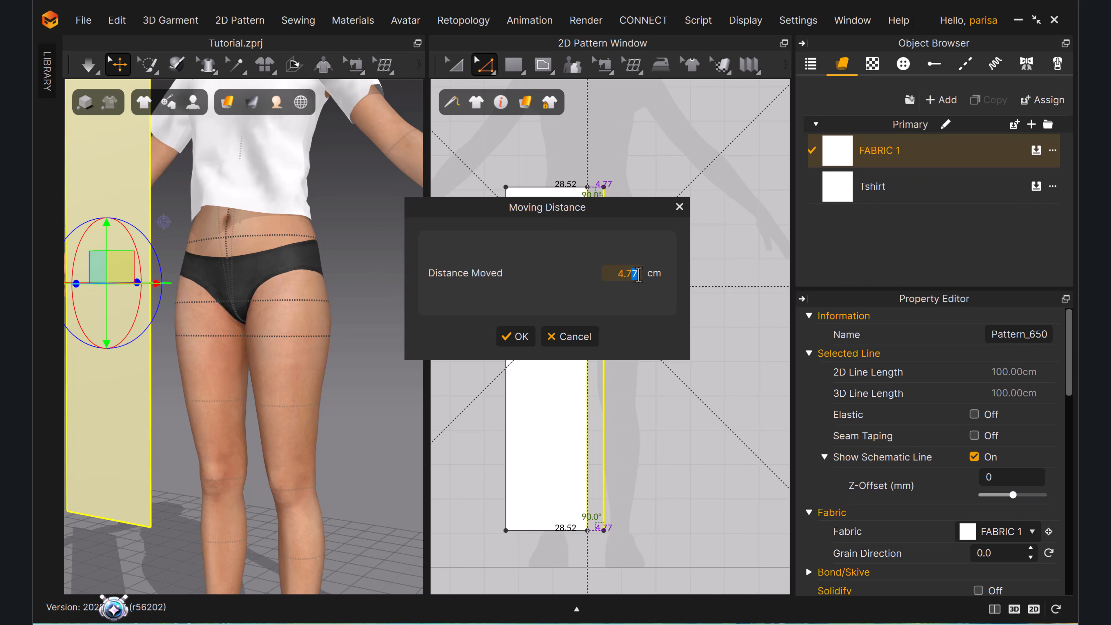
click(517, 336)
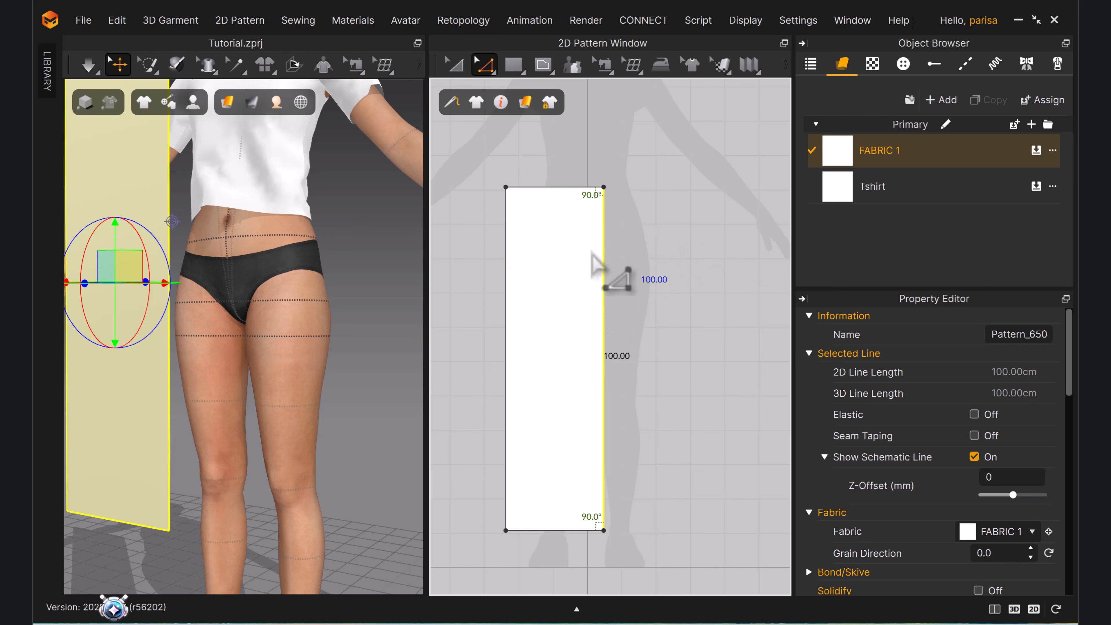
click(640, 261)
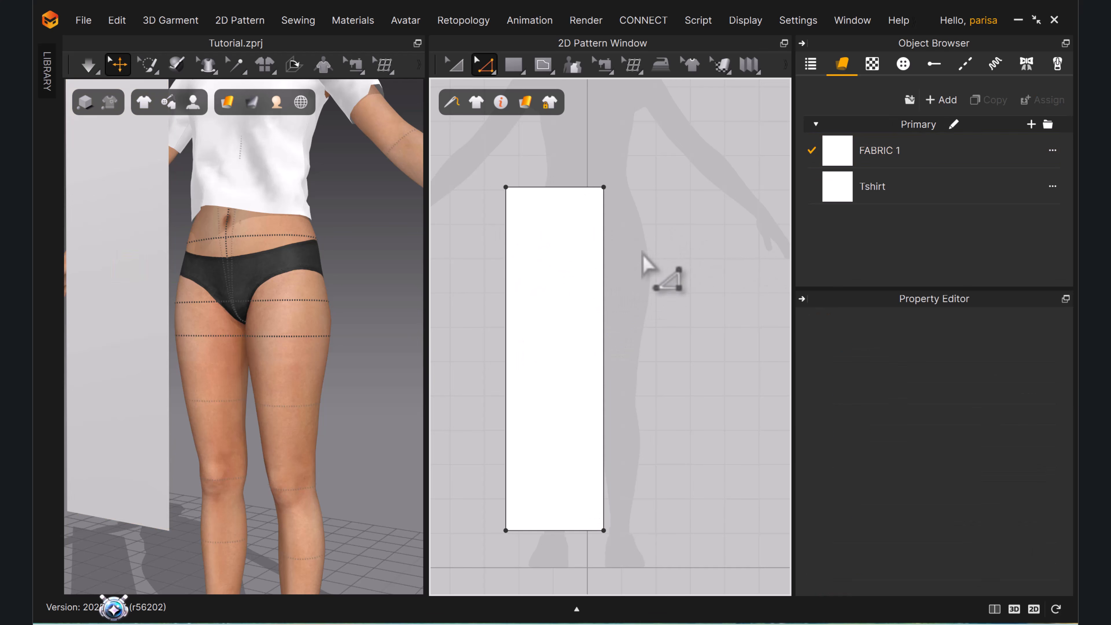
Split the pattern's right edge into two lines with a point 23.75 cm below the top corner.
click(484, 66)
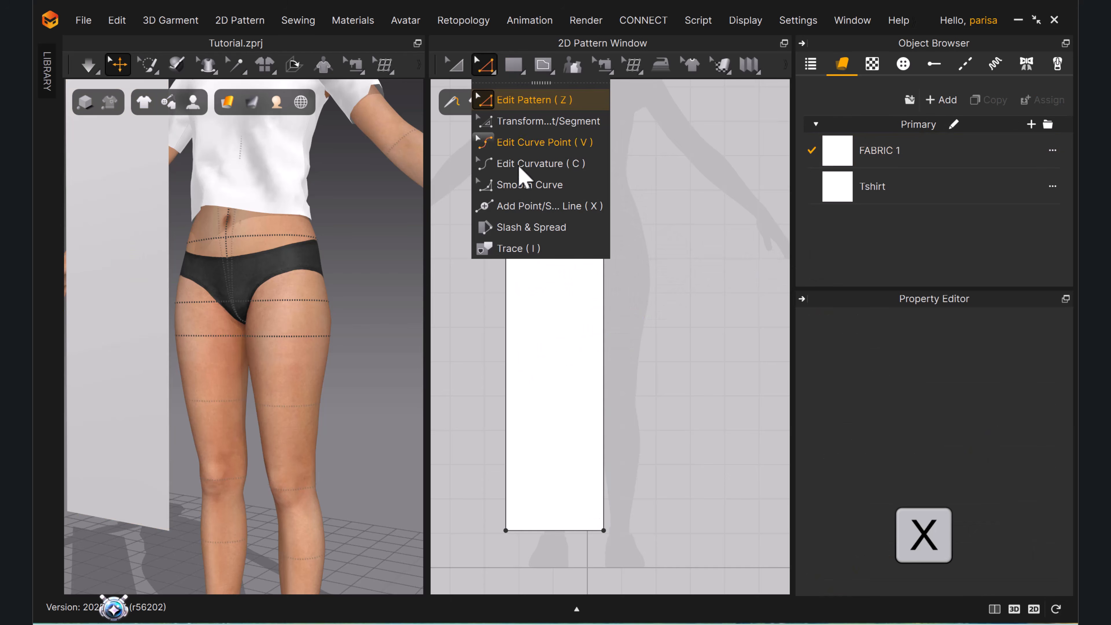
click(516, 207)
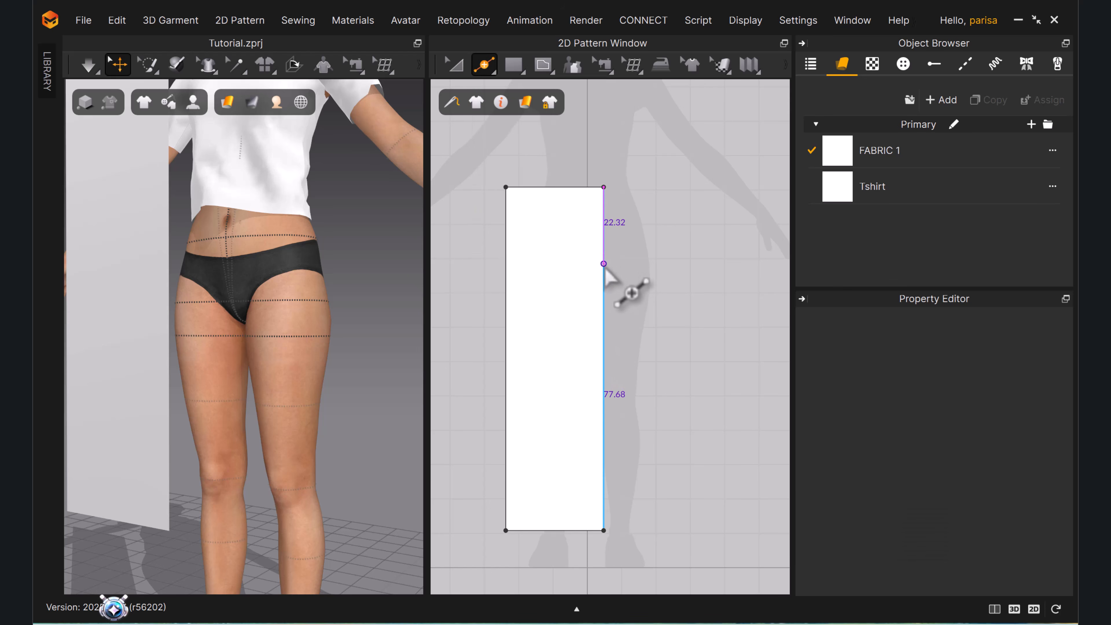
click(603, 263)
text(23.75)
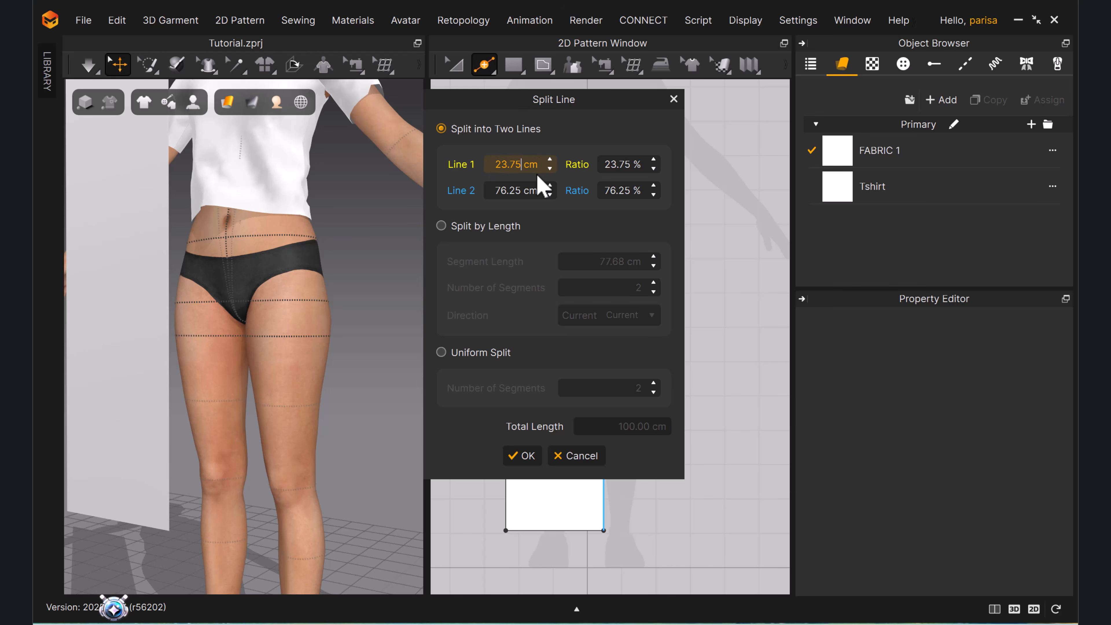
click(523, 455)
Draw a horizontal 4.75 cm internal line segment inward from the split point on the pattern's right edge.
scroll(621, 276, up, 2)
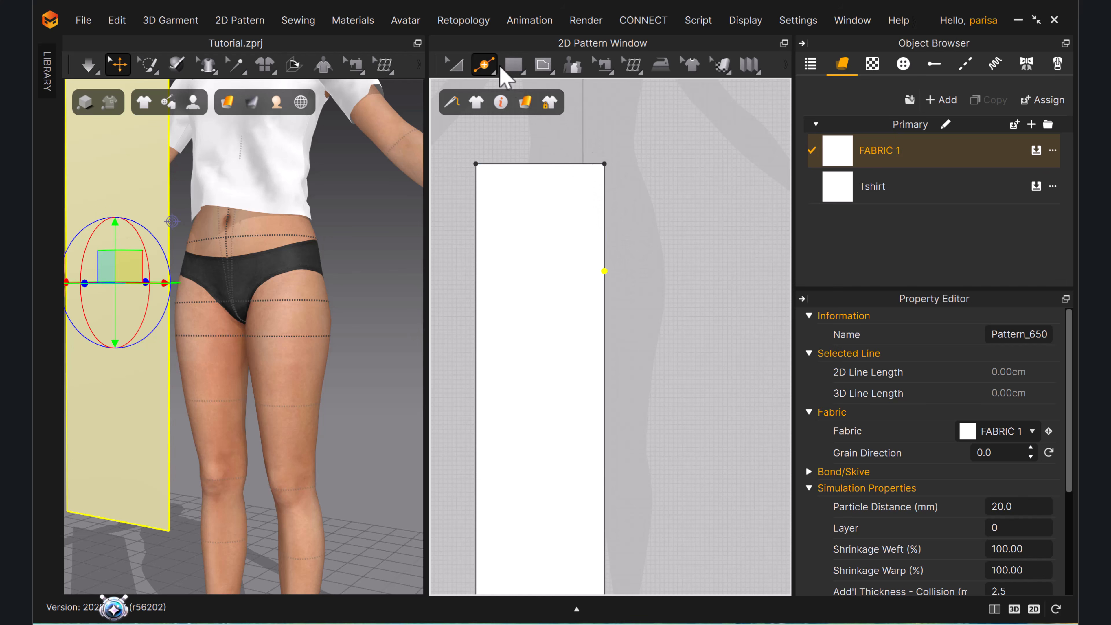
key(g)
click(552, 71)
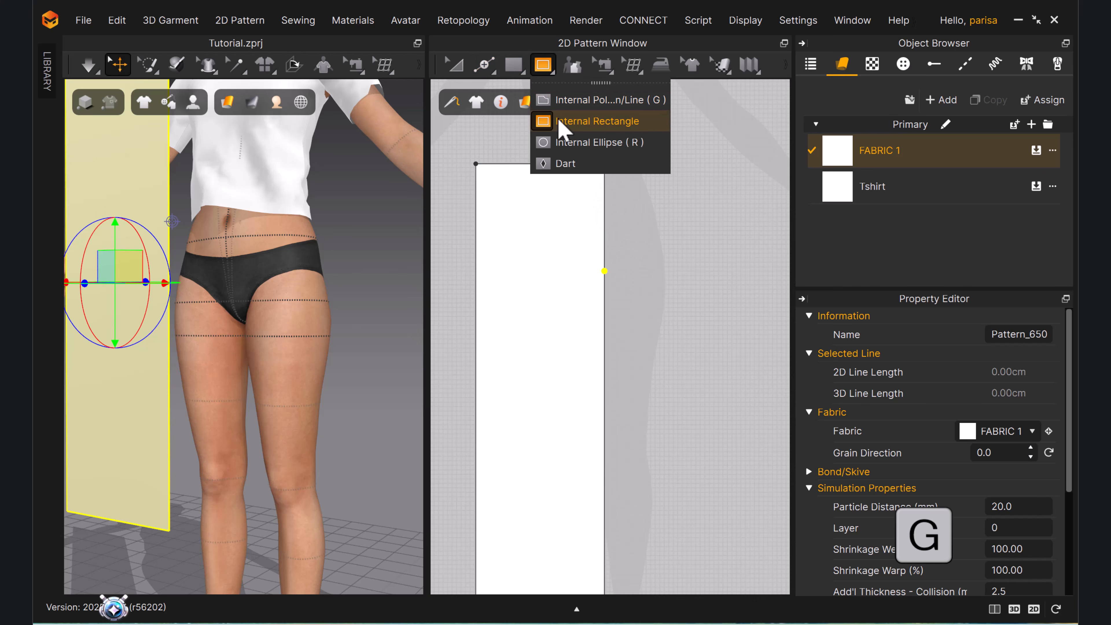
click(566, 120)
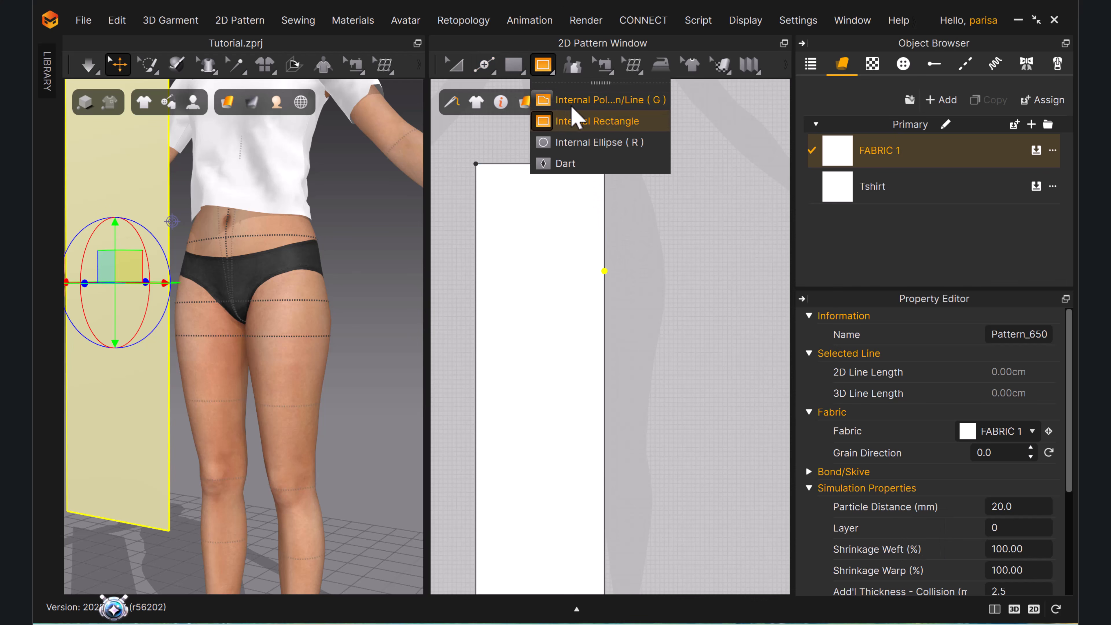
key(g)
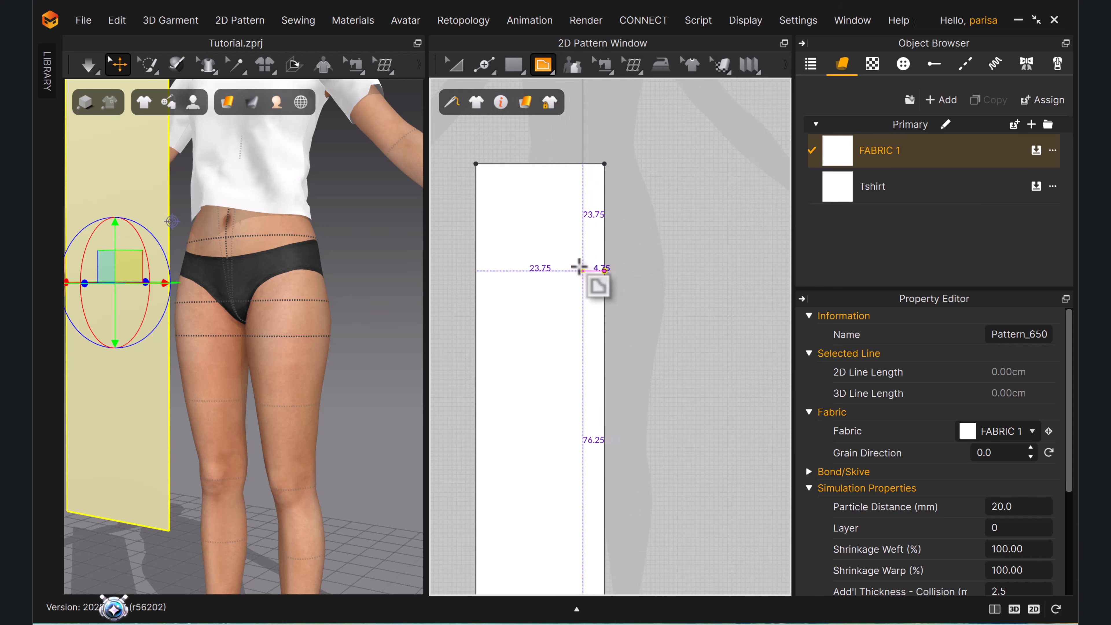
click(584, 266)
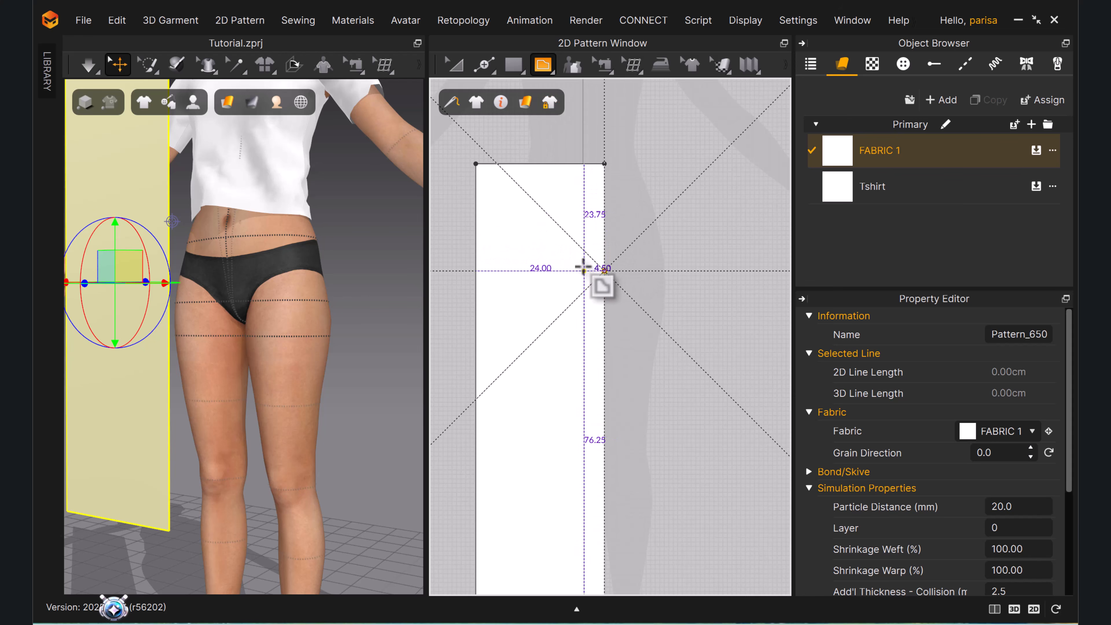
shift+right_click(580, 270)
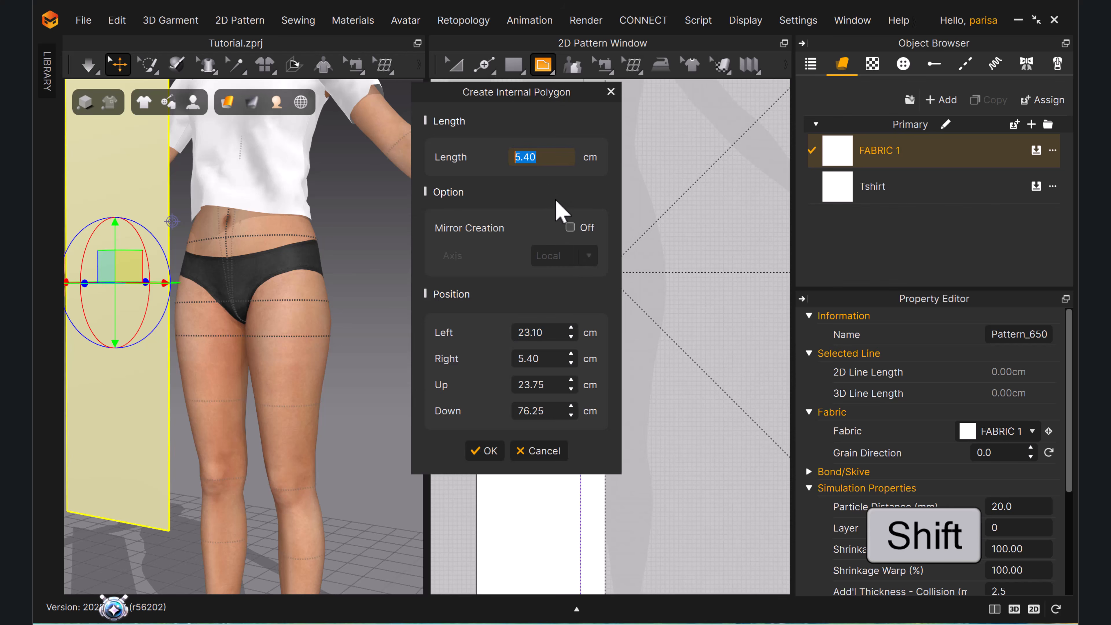
click(546, 158)
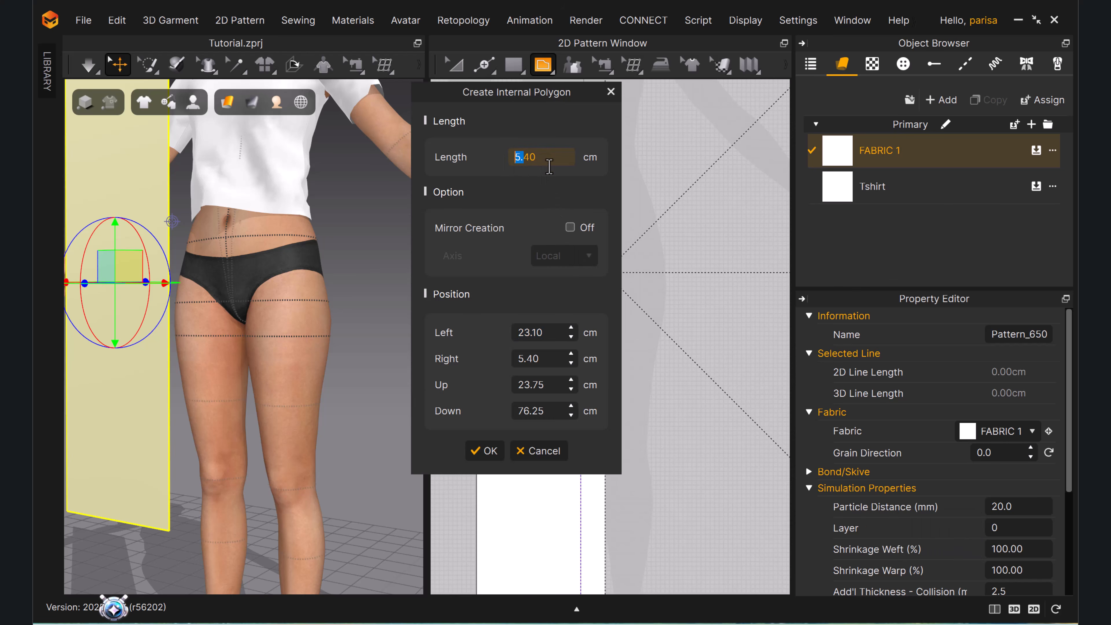
text(7)
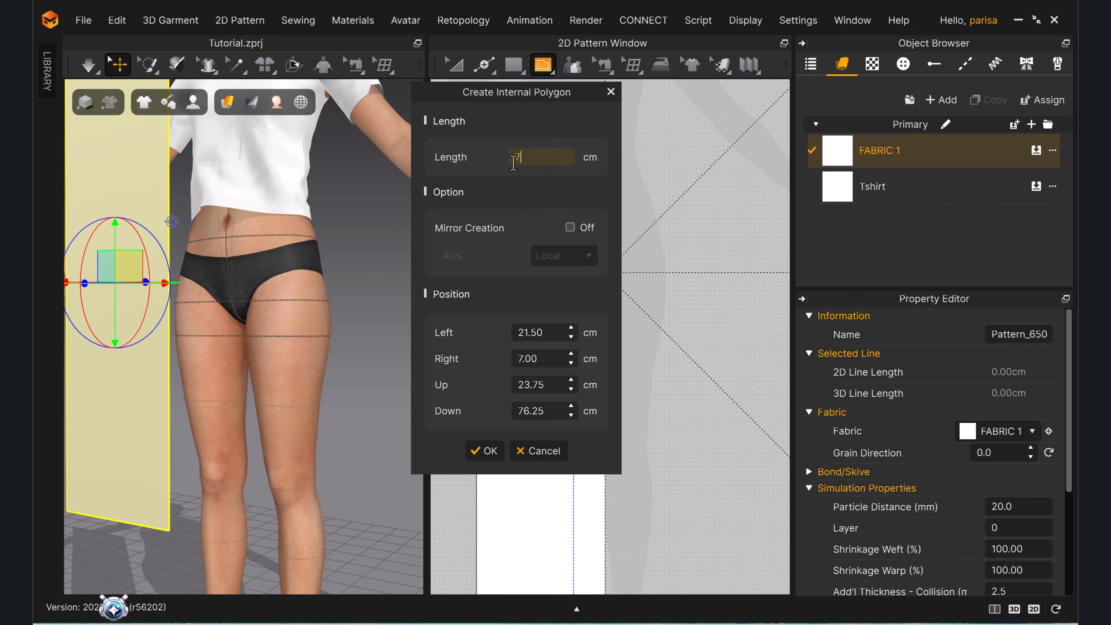
key(Delete)
text(4.75)
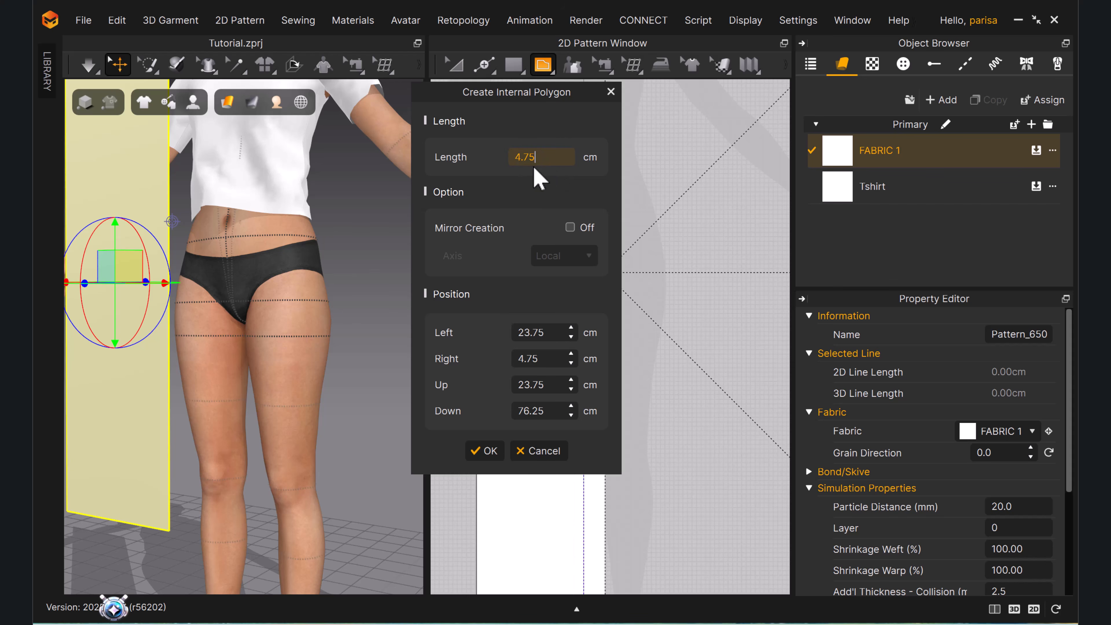
click(486, 450)
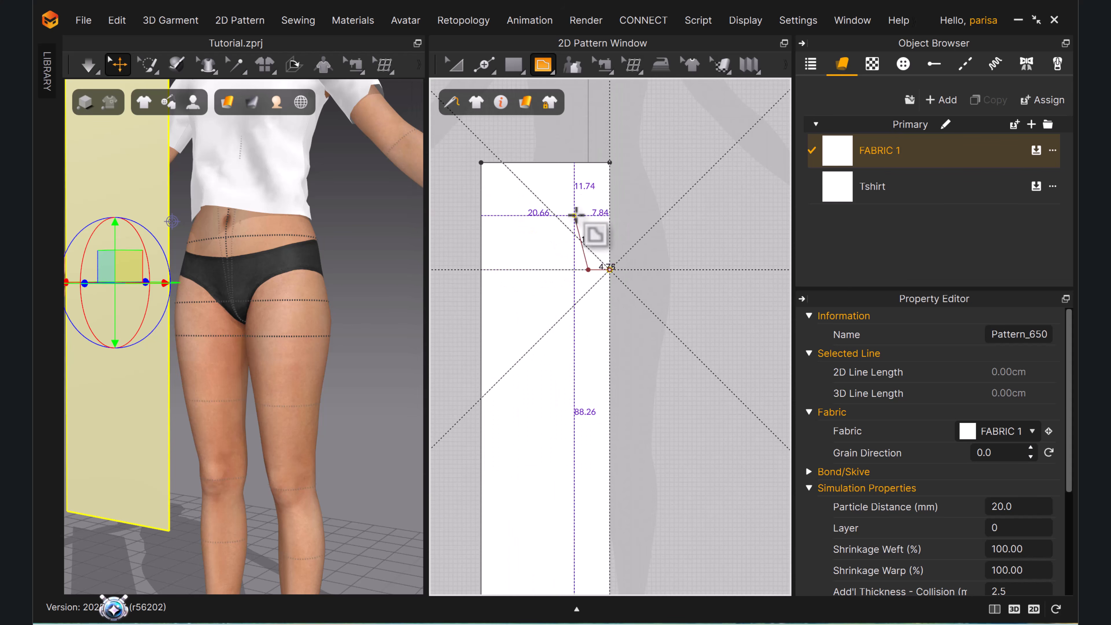
Continue the internal line straight up from its inner end to the pattern's top edge and finish it there.
double_click(588, 163)
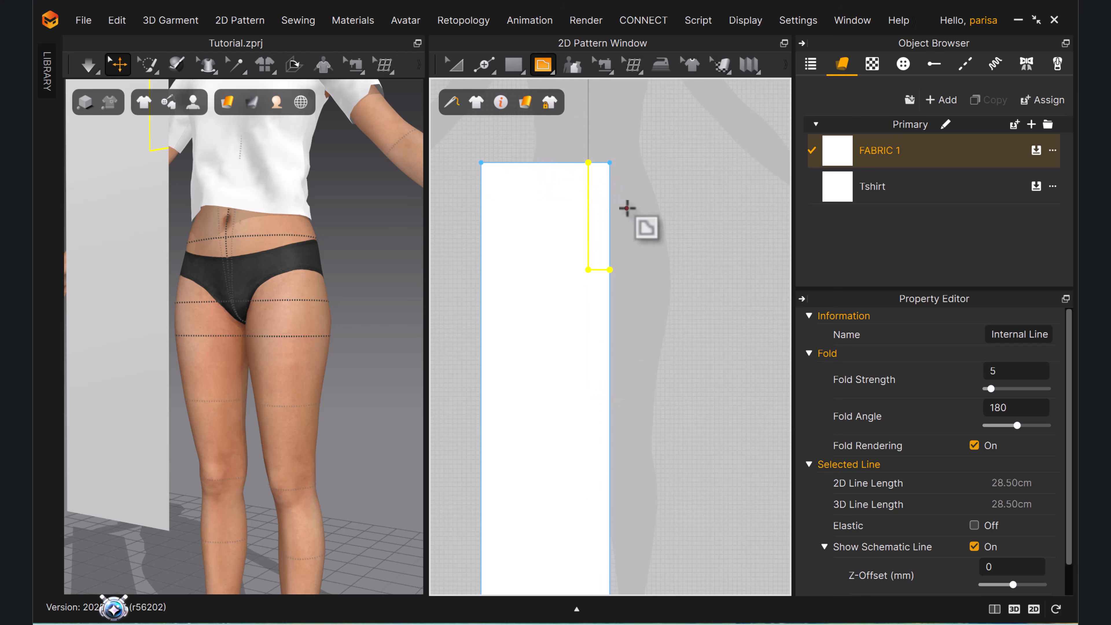
key(z)
scroll(589, 174, up, 5)
scroll(612, 168, down, 7)
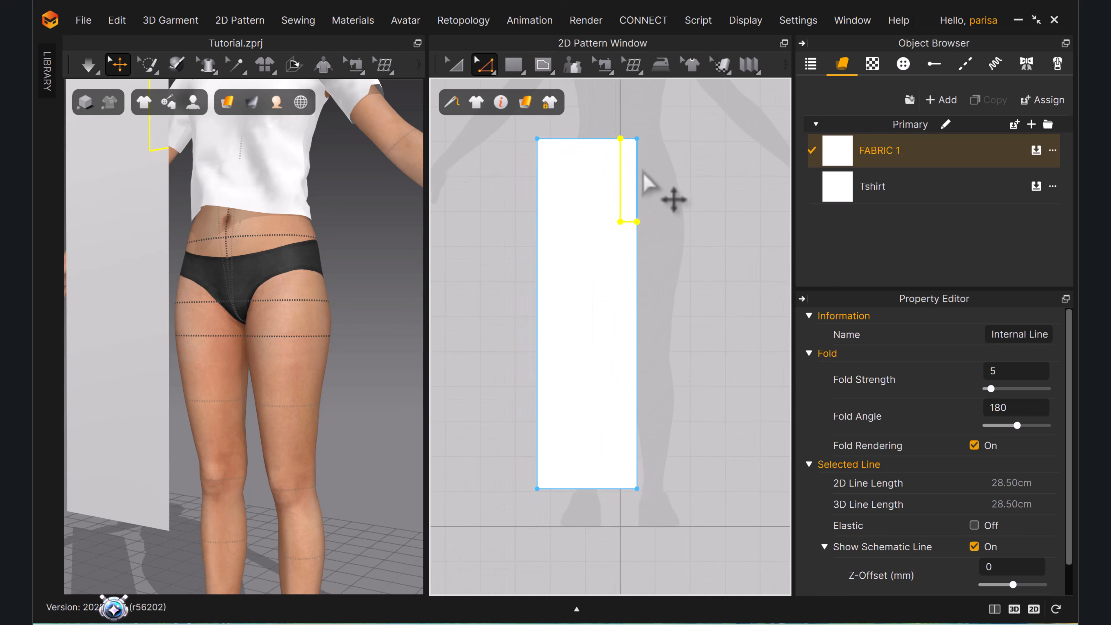
click(661, 210)
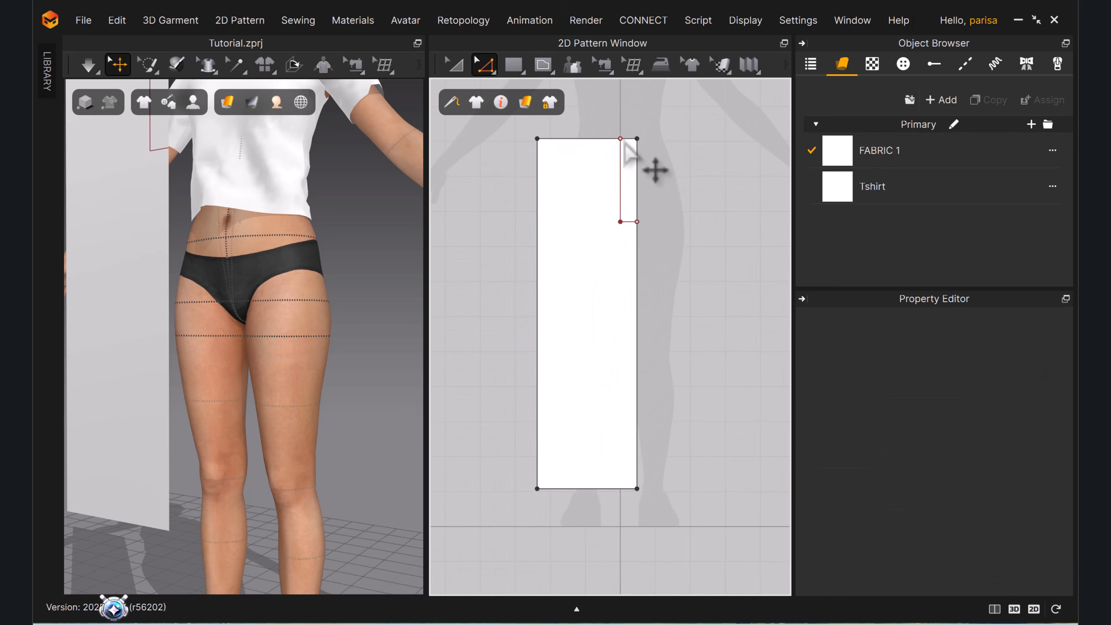
Split the pattern's straight outer side edge into two lines with a point 20 cm below its top corner.
scroll(621, 144, up, 3)
scroll(626, 245, down, 3)
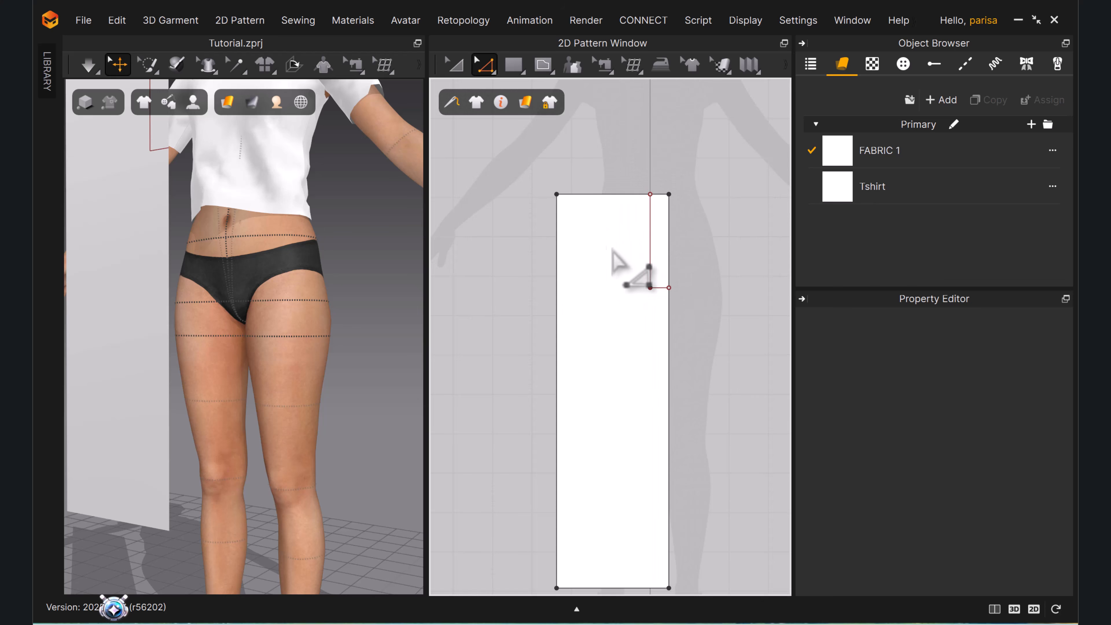
scroll(600, 249, up, 4)
scroll(661, 301, down, 2)
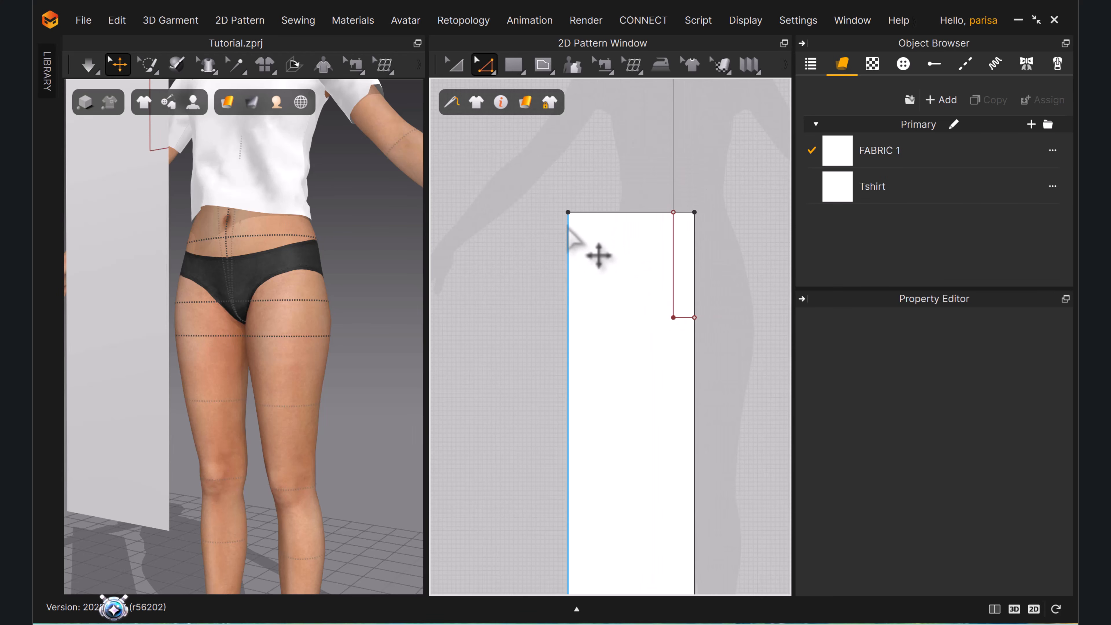
click(567, 217)
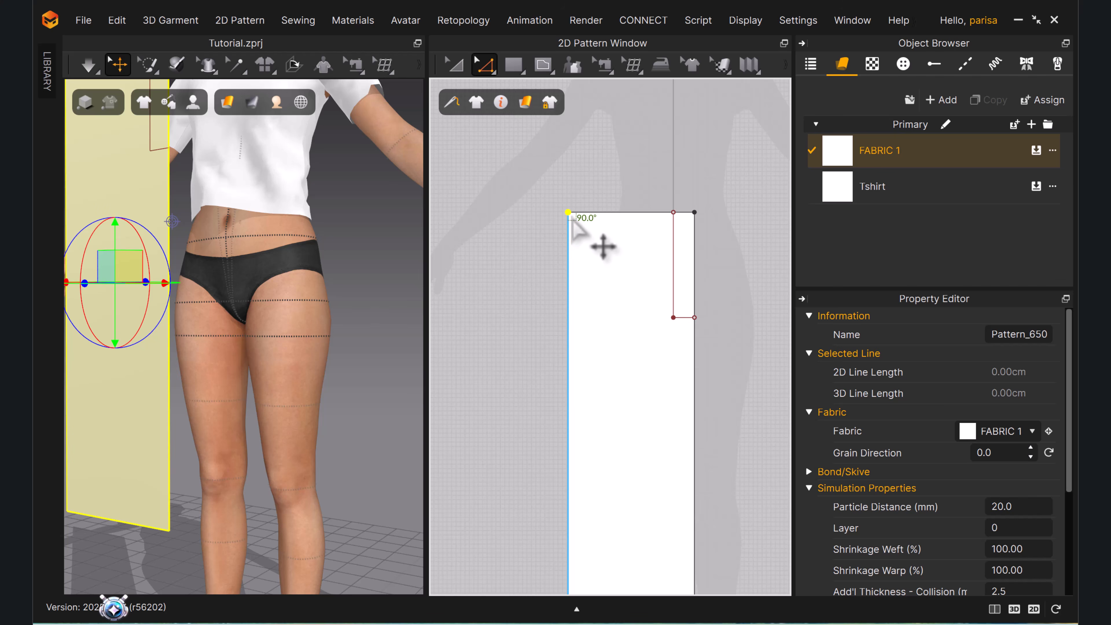
key(x)
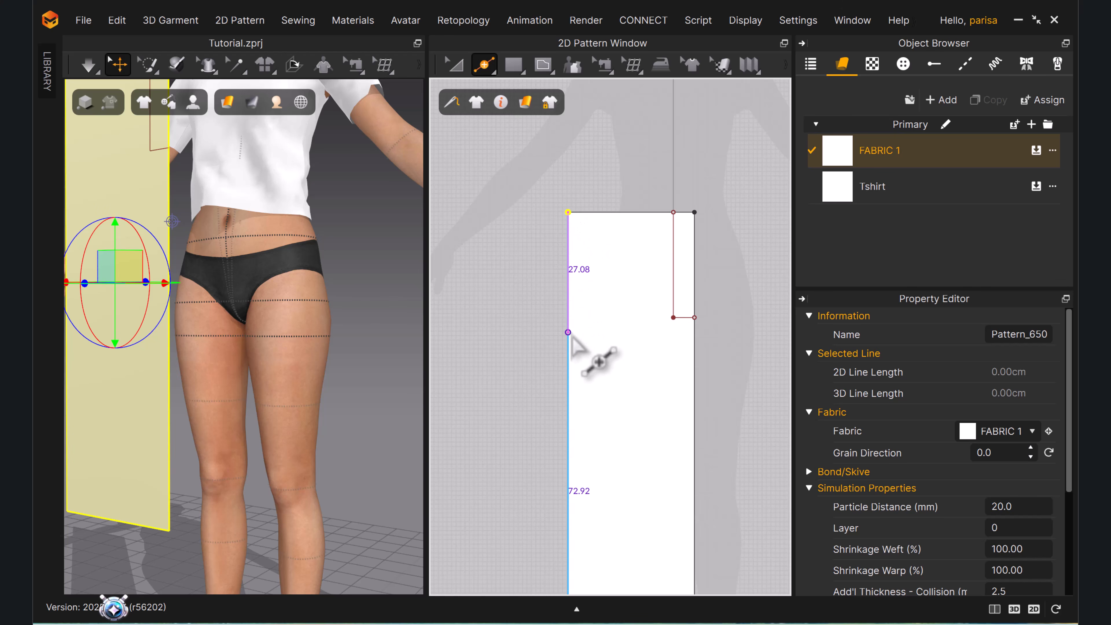
right_click(570, 336)
text(1)
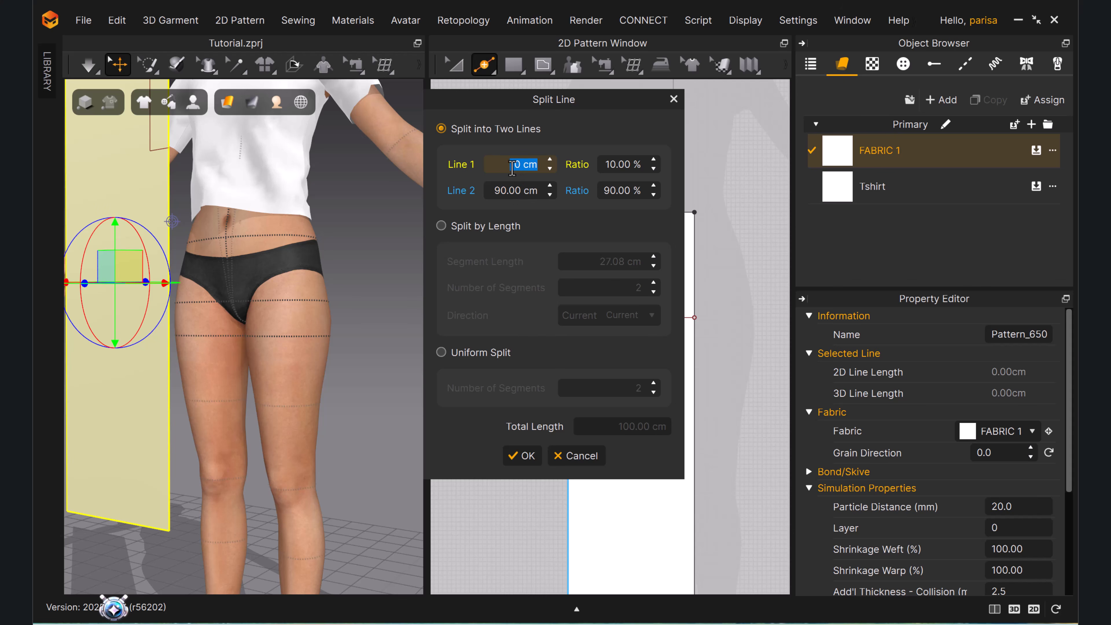
click(521, 456)
key(a)
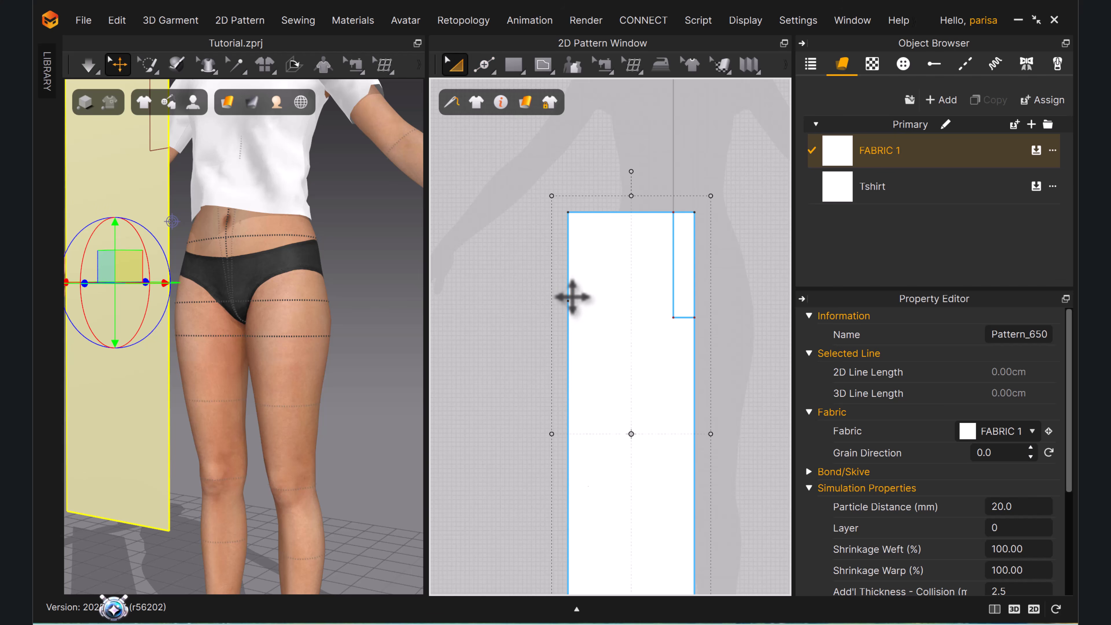
click(555, 205)
Change the surface display of the 2D patterns to translucent so the avatar silhouette shows through the piece.
scroll(598, 224, up, 5)
middle_drag(615, 239, 590, 240)
scroll(607, 246, down, 6)
key(z)
scroll(590, 245, up, 2)
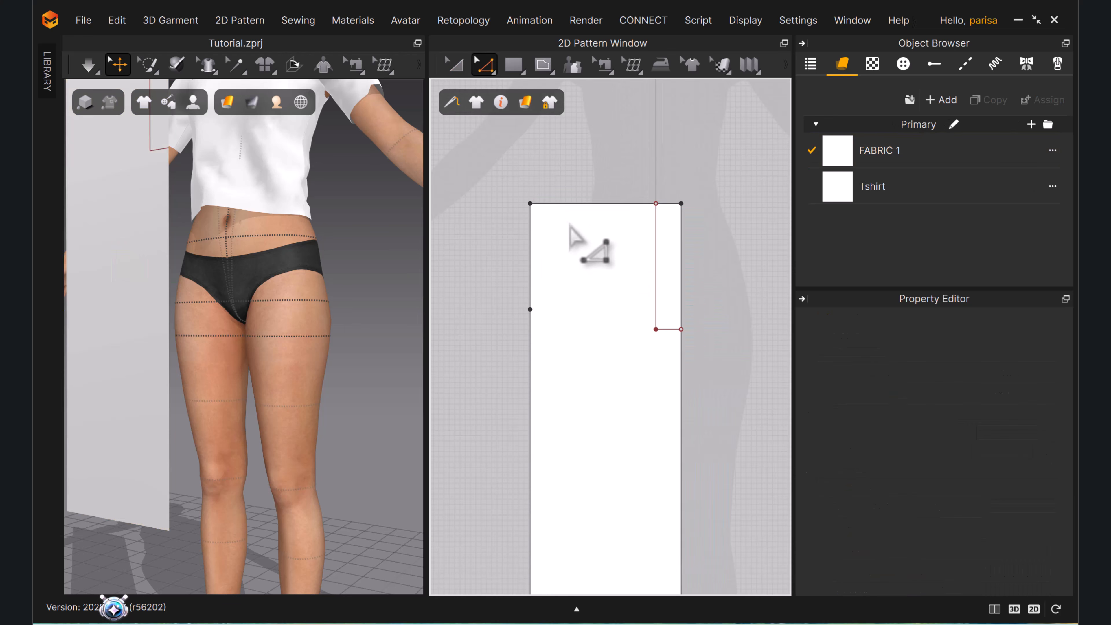
scroll(575, 219, down, 3)
middle_drag(575, 219, 573, 188)
scroll(609, 186, up, 4)
scroll(609, 186, up, 2)
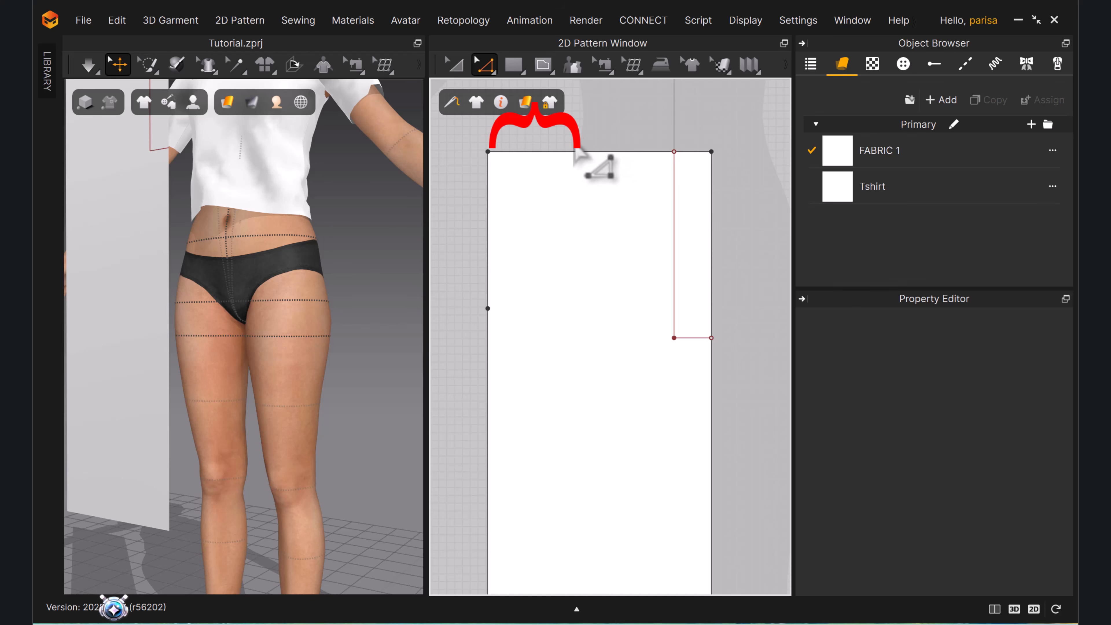
click(524, 102)
click(552, 203)
scroll(568, 262, down, 4)
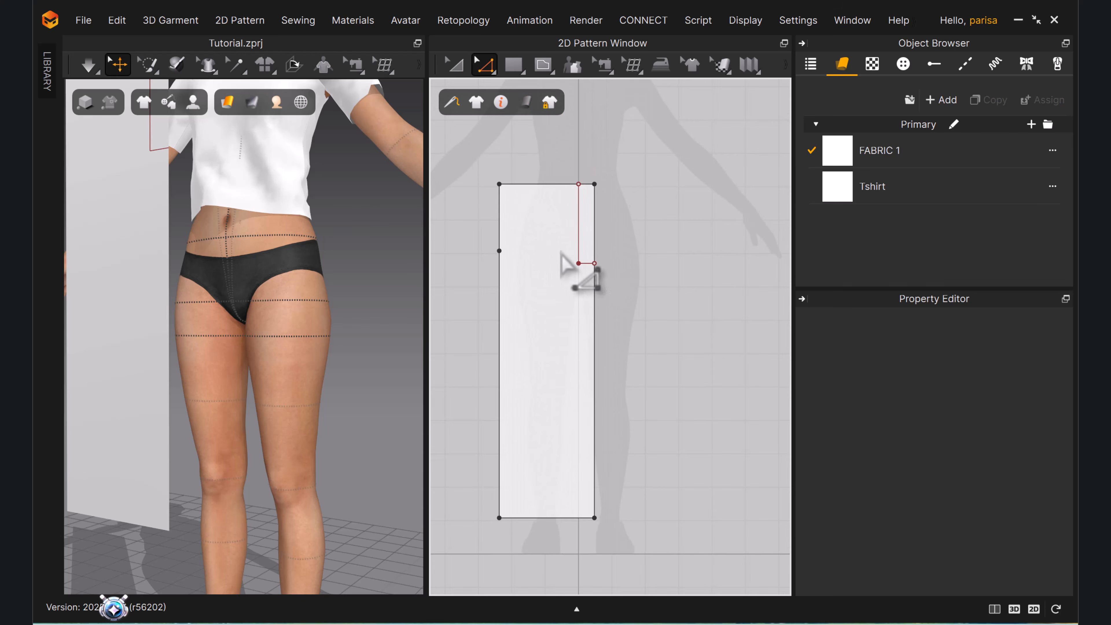
scroll(562, 263, up, 3)
right_drag(565, 273, 603, 288)
Move the top corner of the outer side edge horizontally inward by exactly 2.5 cm to shape the waist.
key(a)
click(590, 249)
drag(589, 249, 590, 257)
click(472, 249)
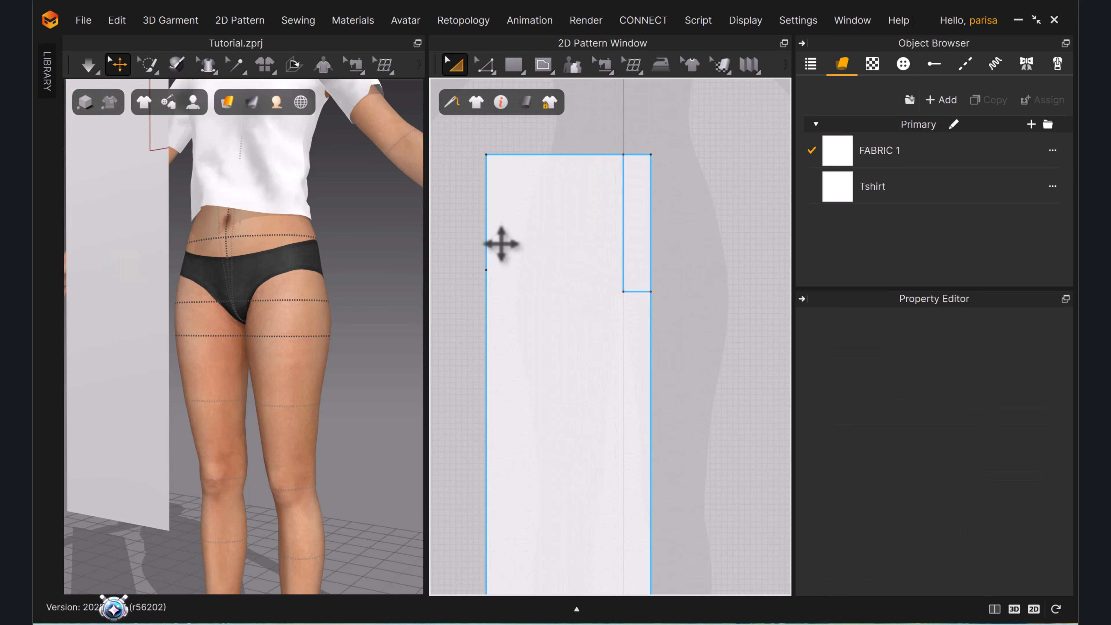
key(z)
scroll(501, 244, down, 4)
middle_drag(494, 232, 497, 280)
scroll(505, 218, up, 4)
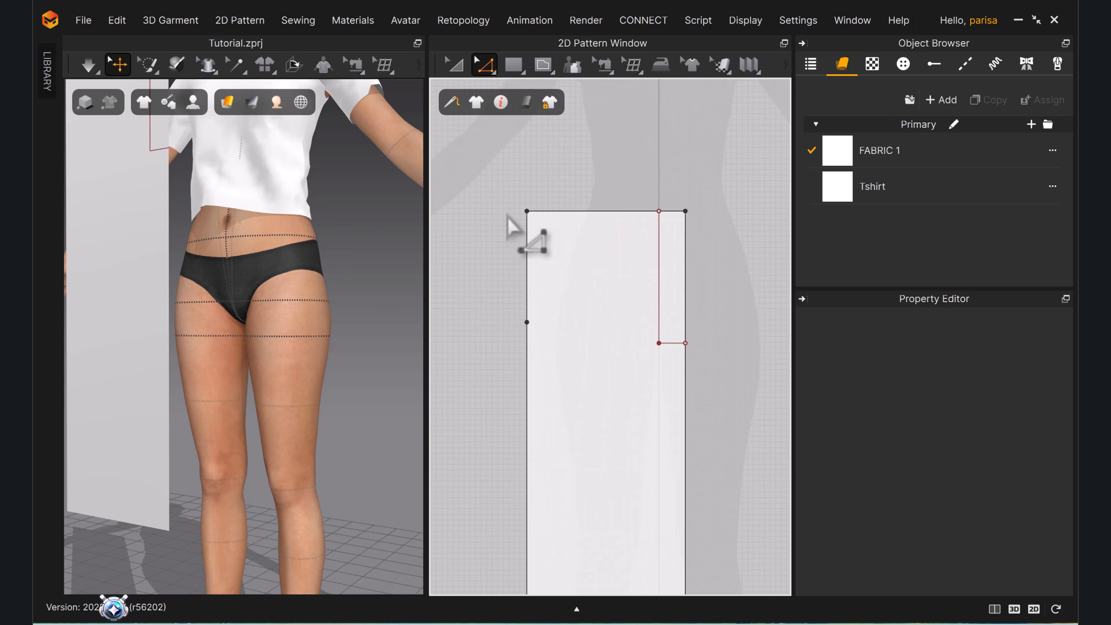
drag(527, 212, 545, 214)
right_click(545, 214)
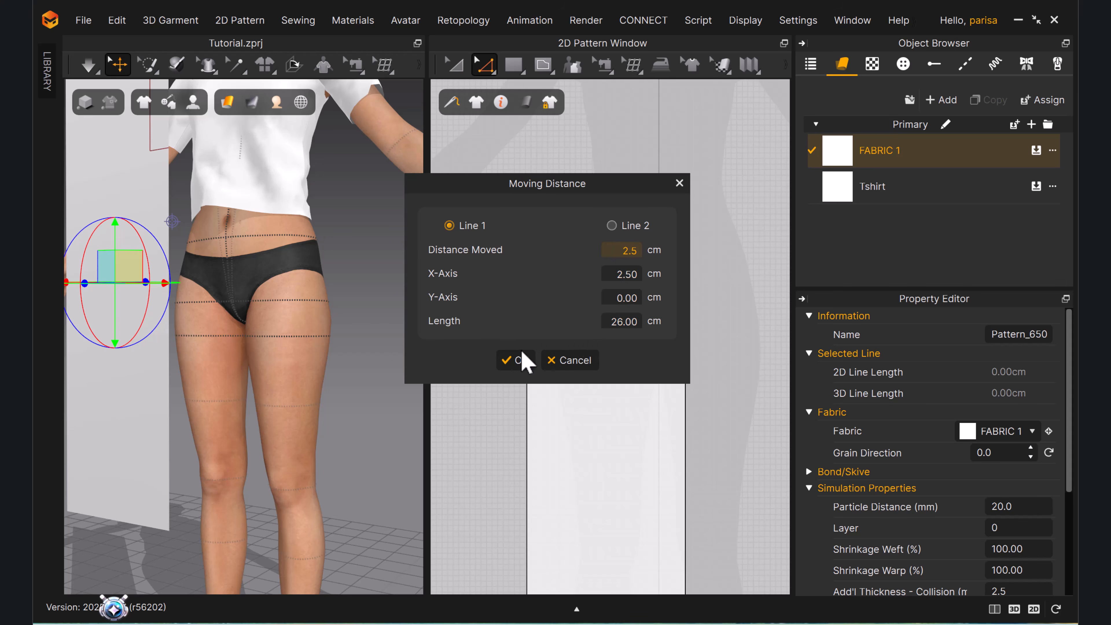
click(522, 359)
click(528, 213)
Split the inner leg edge below the crotch line into two lines with a point 2 cm down from the crotch point.
scroll(529, 212, down, 4)
scroll(534, 208, up, 5)
key(a)
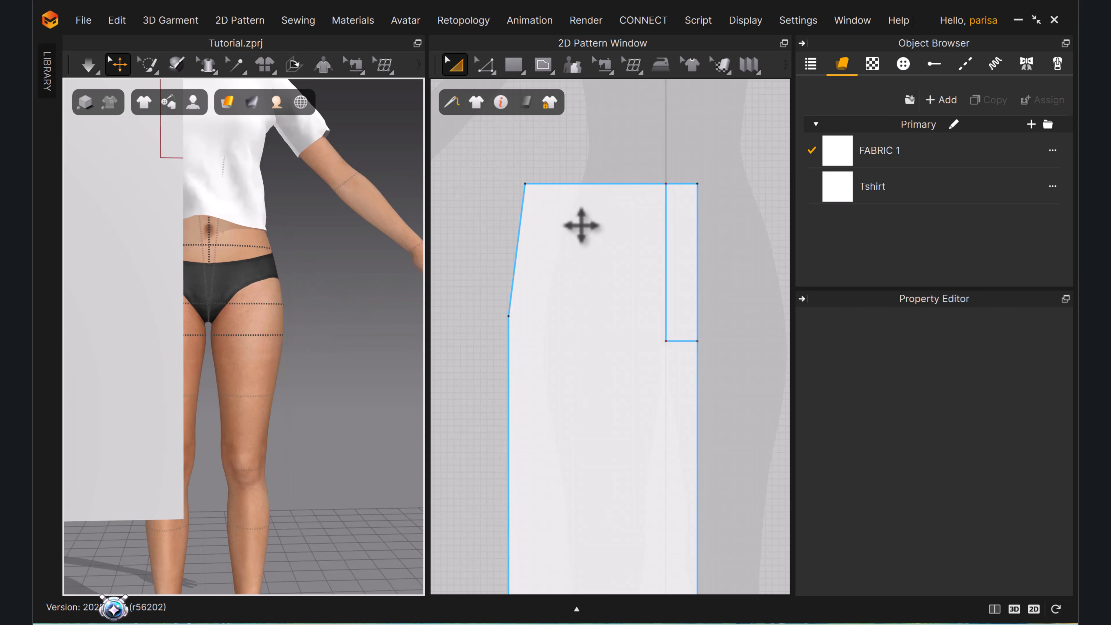
scroll(618, 227, down, 3)
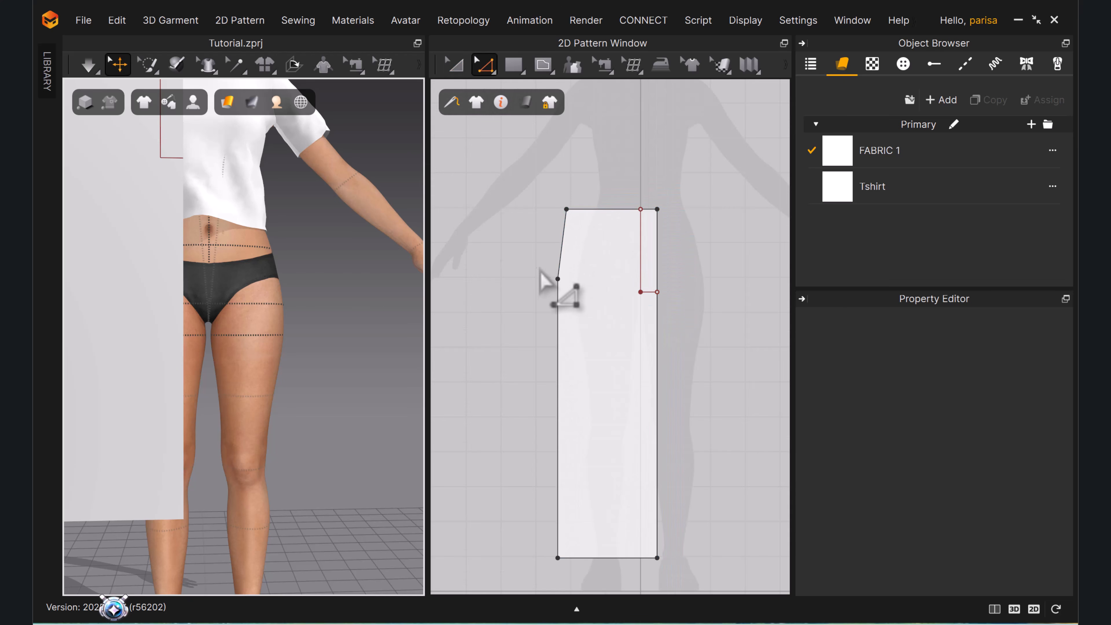
scroll(558, 285, down, 1)
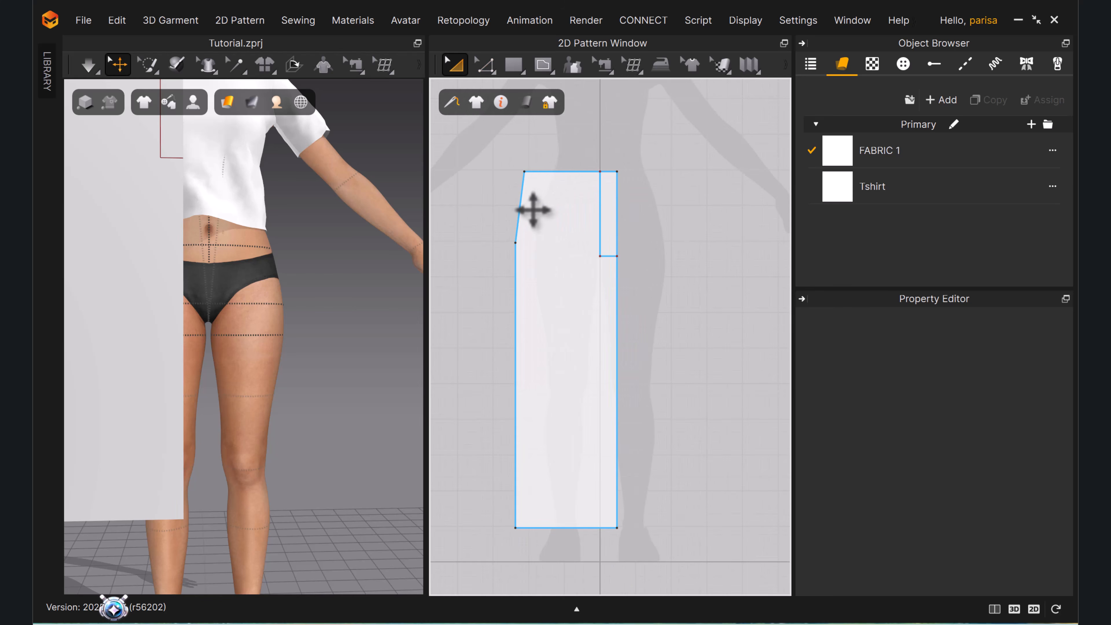
middle_drag(644, 218, 625, 204)
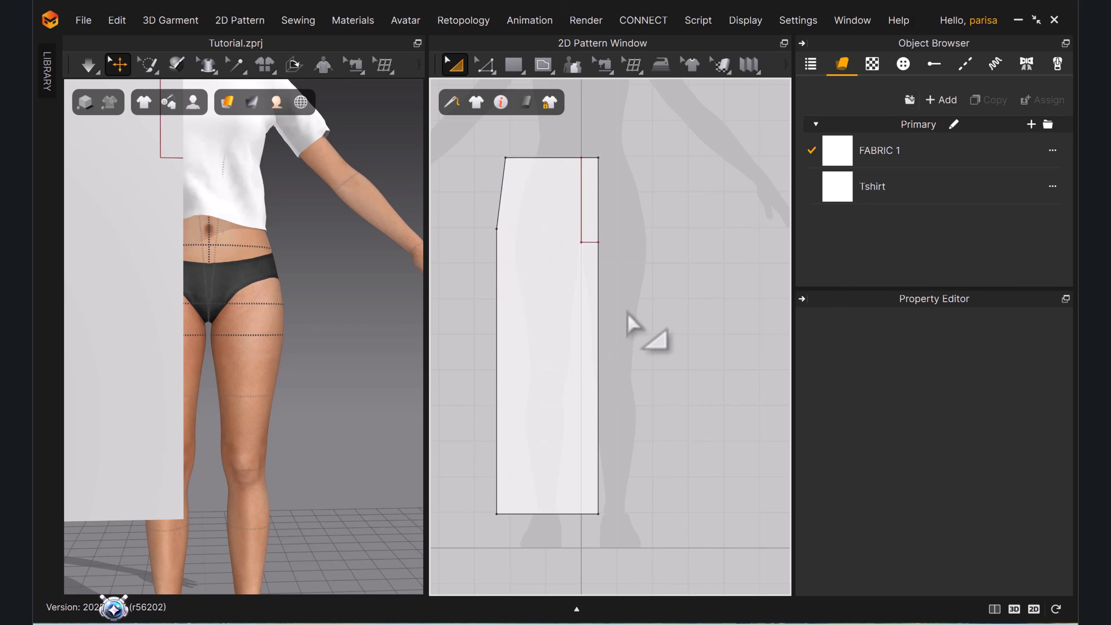
middle_drag(625, 311, 643, 301)
scroll(621, 255, up, 3)
key(v)
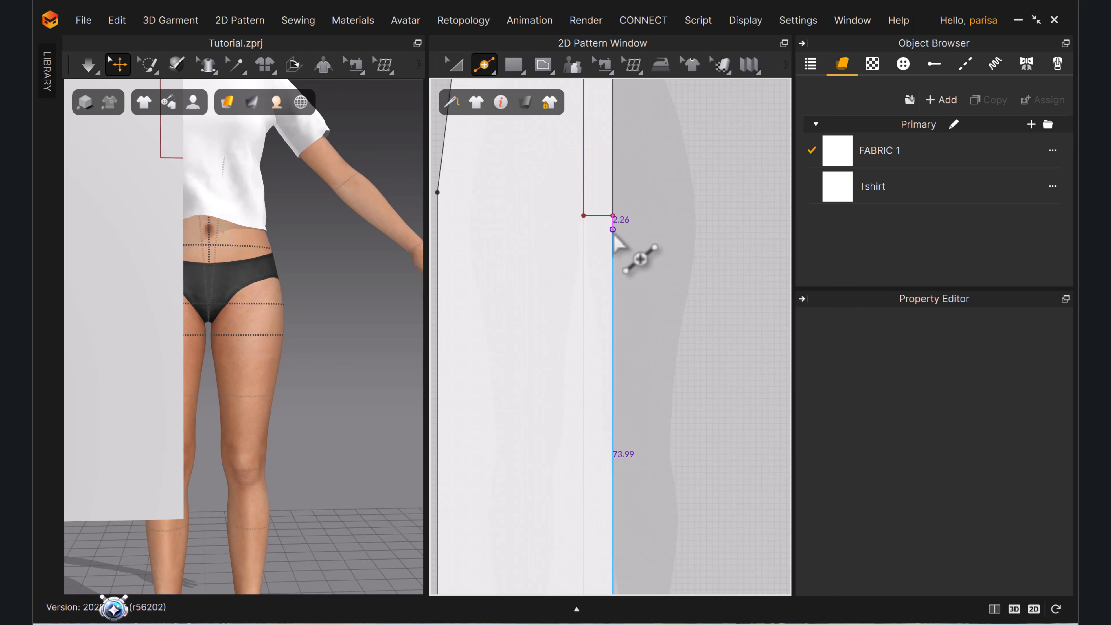
scroll(615, 217, up, 3)
middle_drag(615, 223, 615, 263)
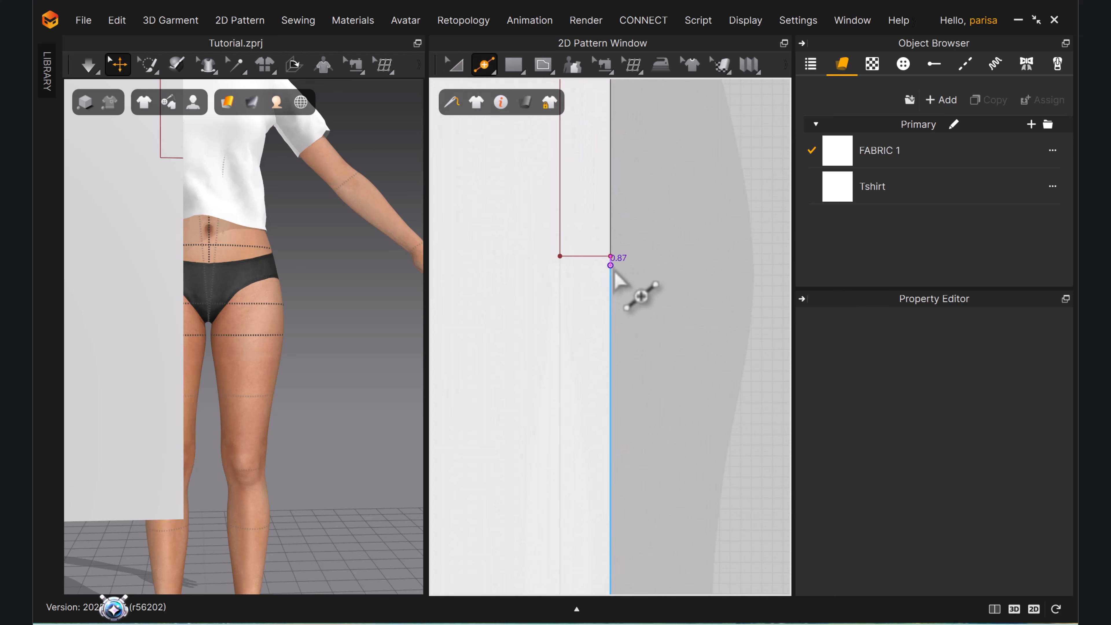
text(2)
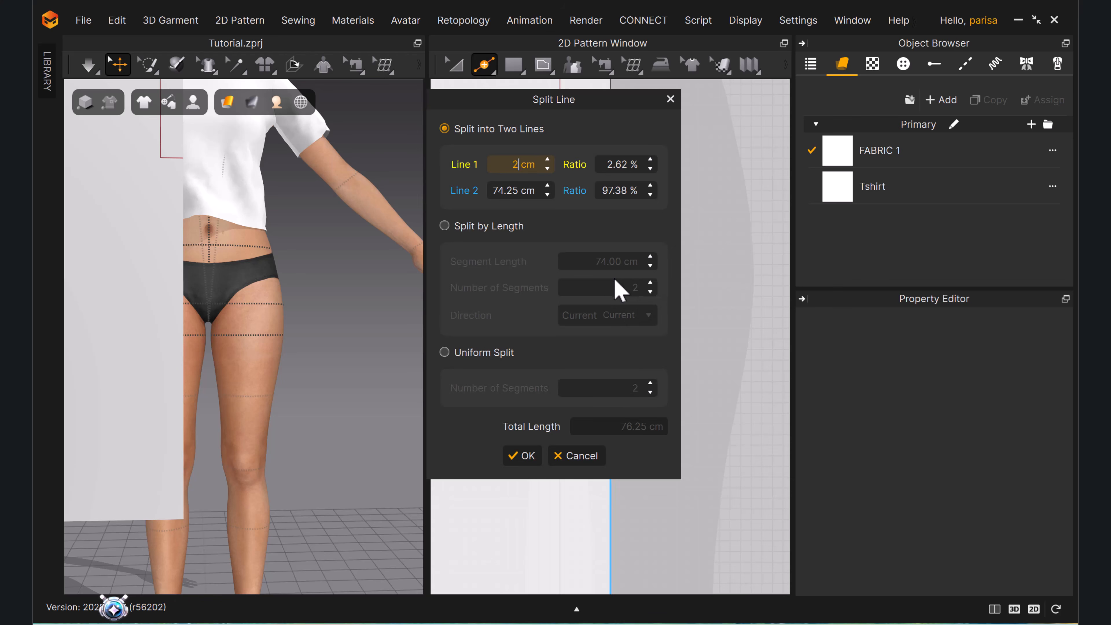
click(521, 456)
Taper the leg by moving both hem corners horizontally inward, the outer corner farther than the inner one.
scroll(652, 324, down, 3)
drag(540, 467, 556, 466)
drag(646, 468, 636, 468)
click(615, 229)
middle_drag(616, 228, 630, 324)
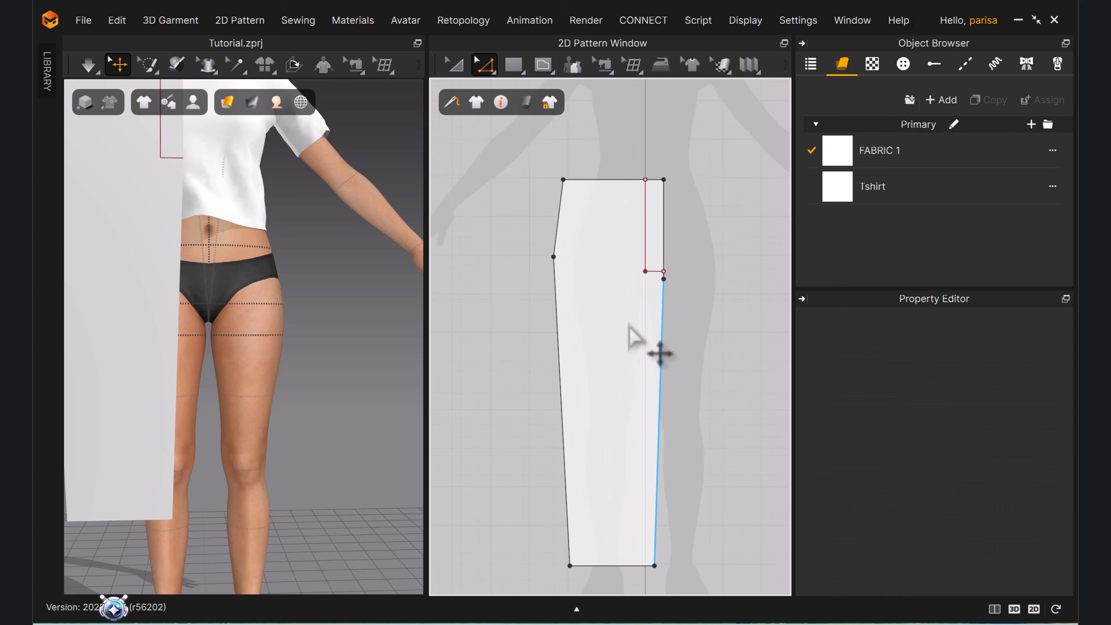
Examine the length of the whole outer side seam and the avatar's waist and hip circumferences.
scroll(631, 323, down, 2)
drag(509, 187, 586, 571)
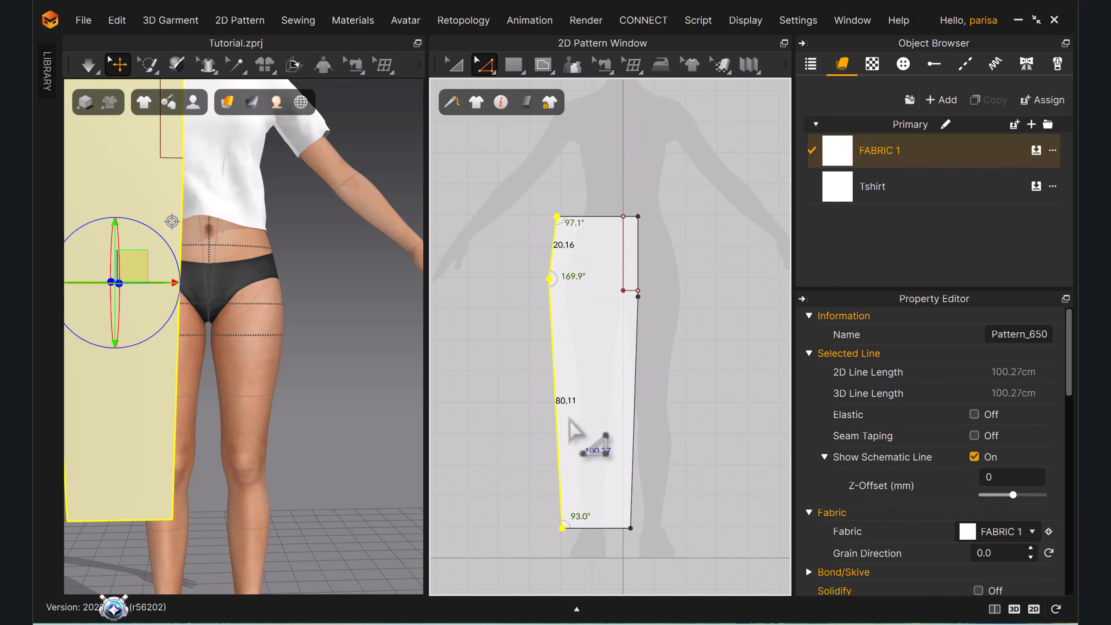
scroll(503, 378, up, 3)
scroll(503, 377, down, 2)
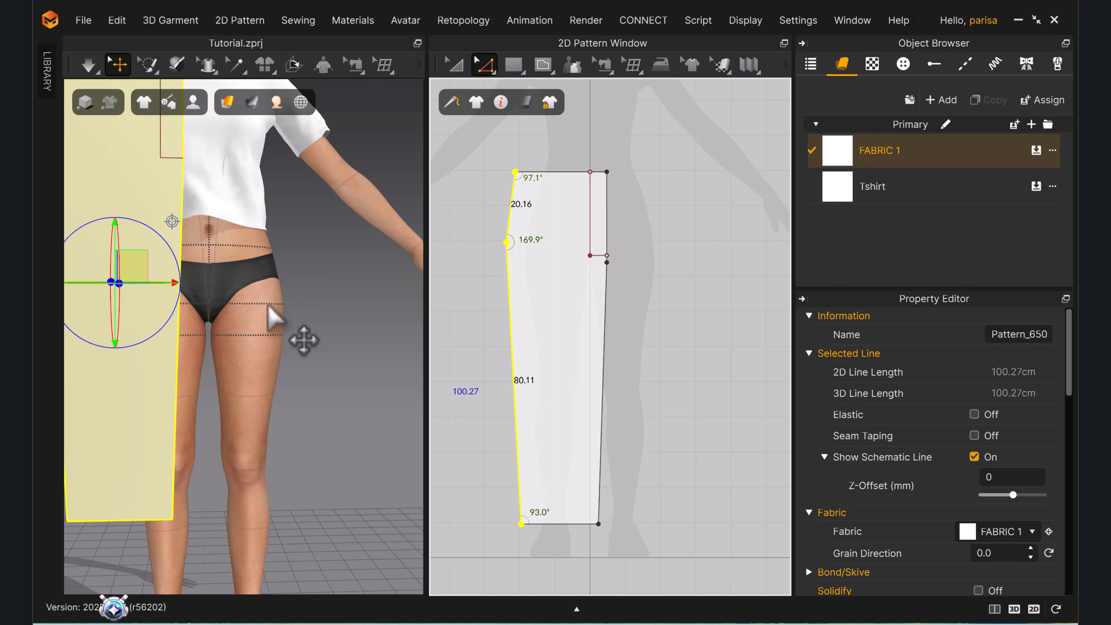
click(242, 247)
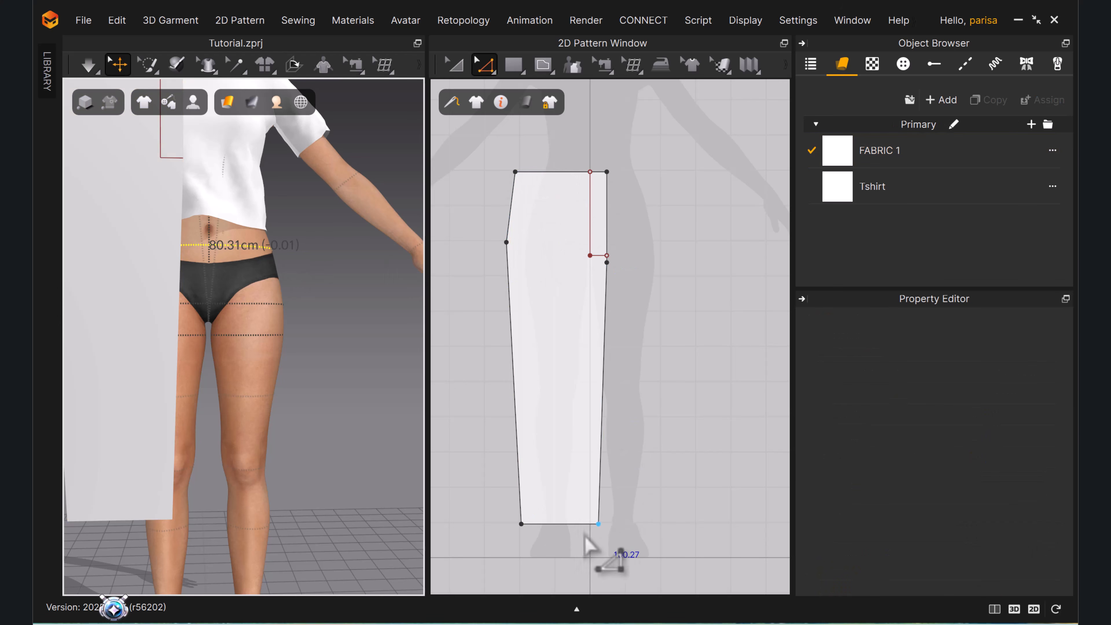
click(275, 304)
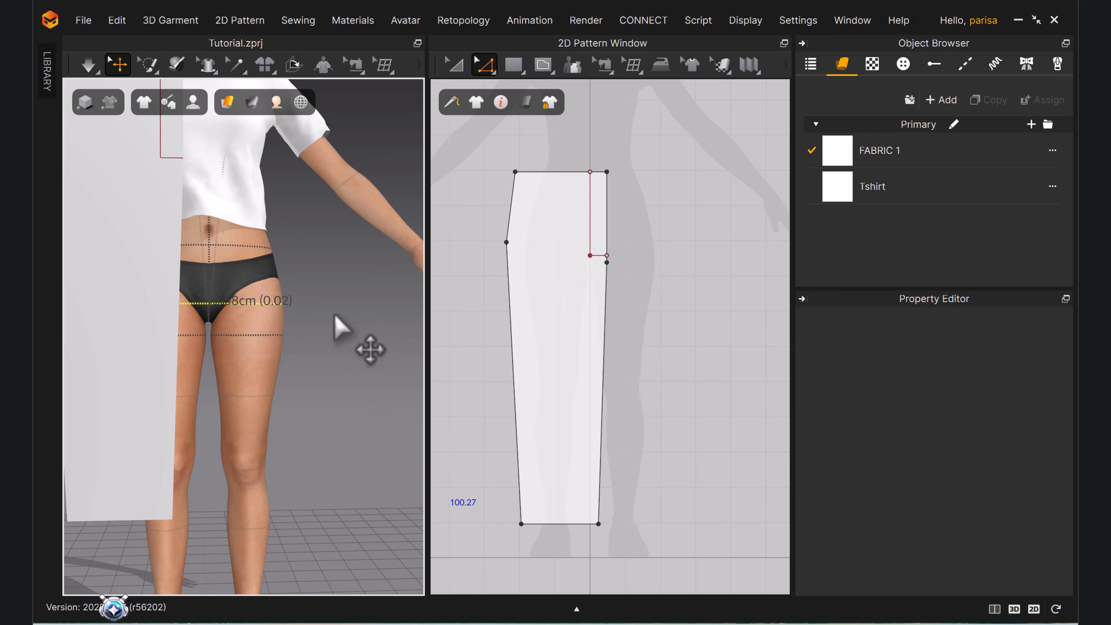
right_drag(334, 315, 300, 313)
right_drag(369, 316, 350, 317)
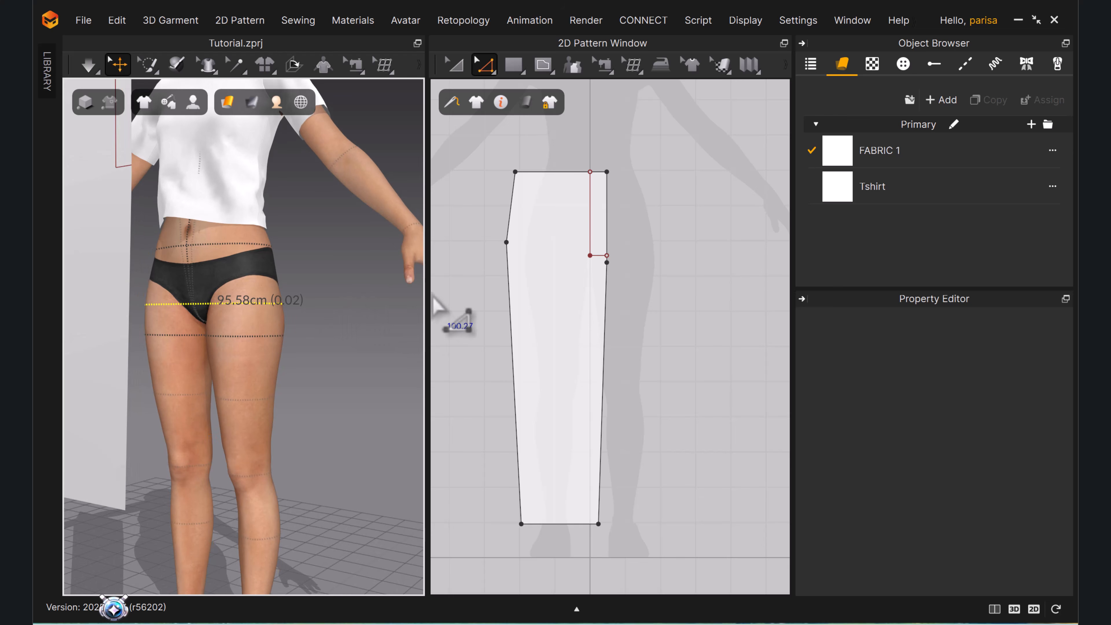
Shift the whole outer side seam, including its waist and hem corners, inward by three nudge increments.
drag(471, 156, 570, 562)
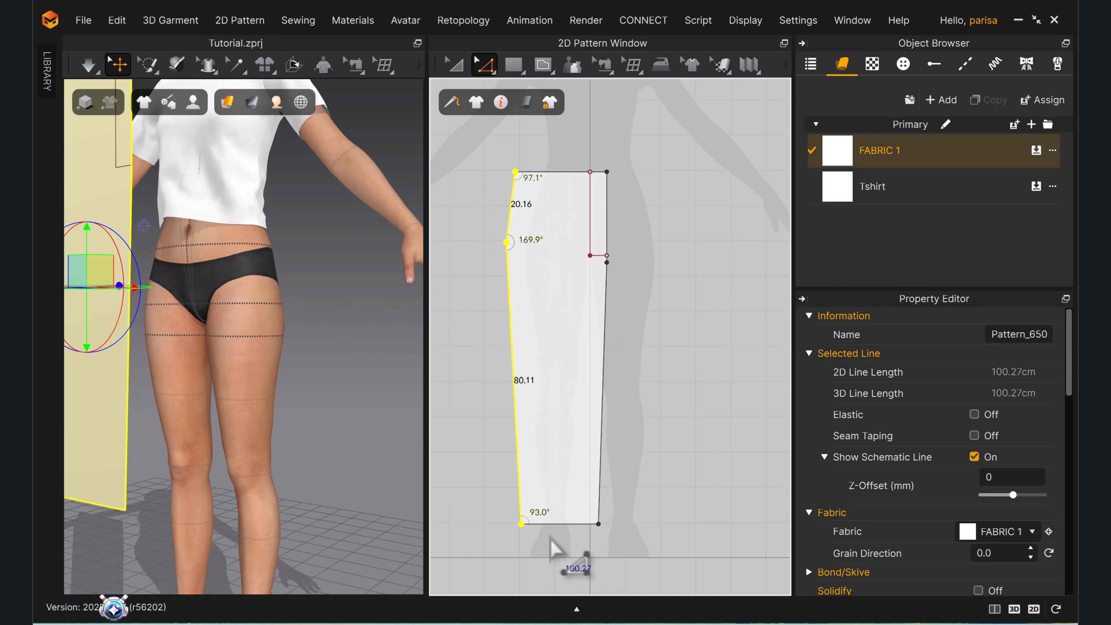
key(Right)
key(Right)
key(Right)
key(Escape)
Move the inner hem corner horizontally inward onto the vertical centre line.
scroll(610, 318, up, 2)
right_drag(612, 319, 665, 292)
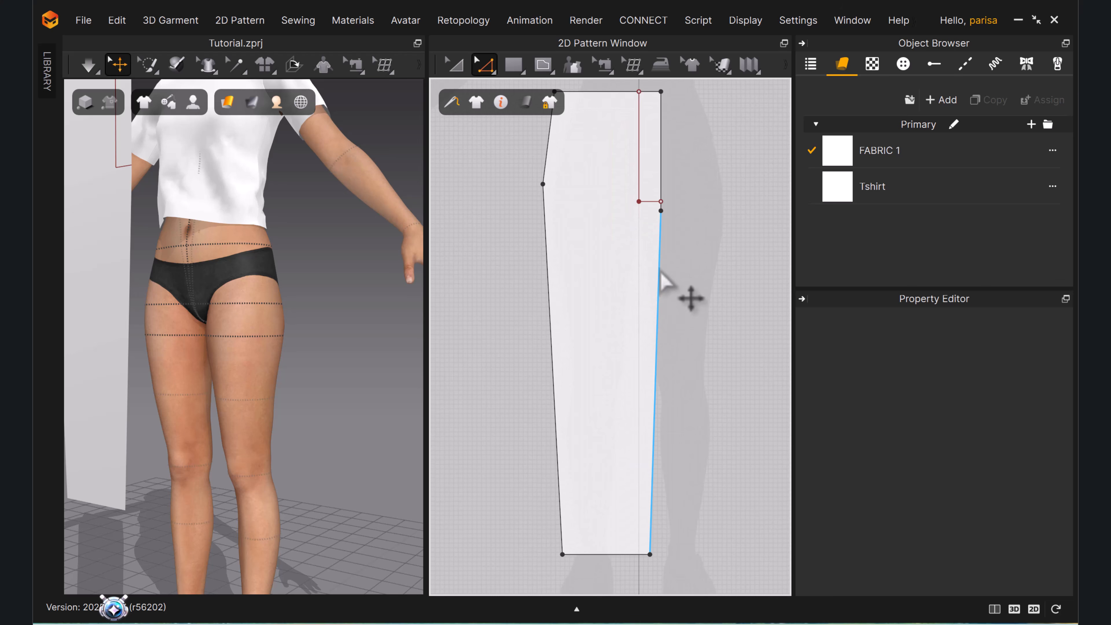
drag(649, 554, 639, 554)
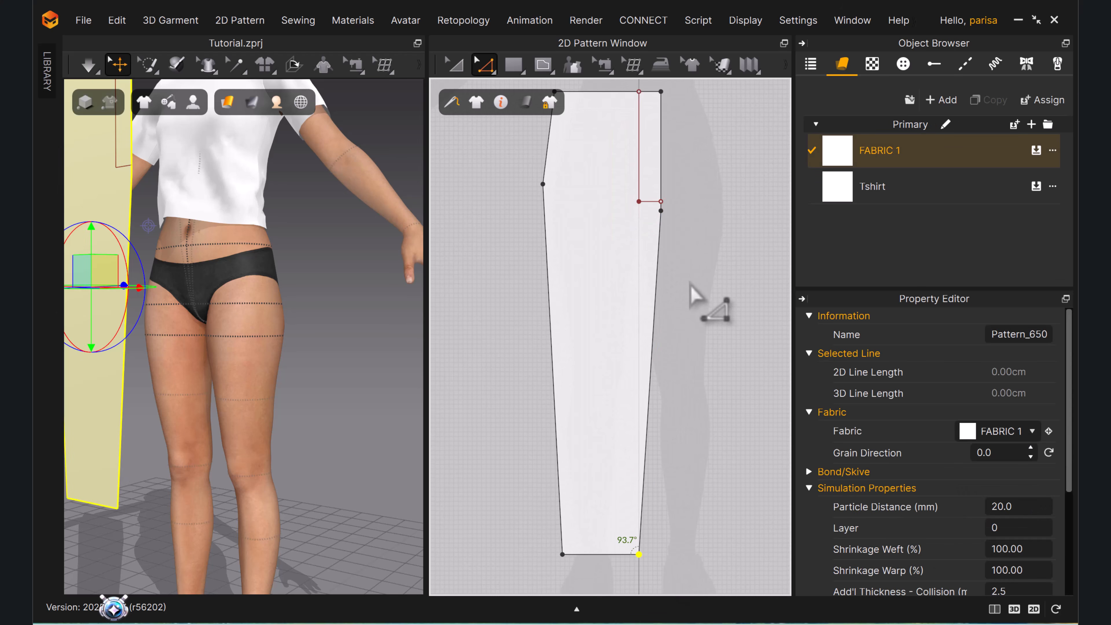
Bend the inner leg edge inward into a smooth curve just below the crotch point.
key(c)
mouse_move(659, 249)
mouse_down()
mouse_move(652, 241)
mouse_move(652, 252)
mouse_up()
key(z)
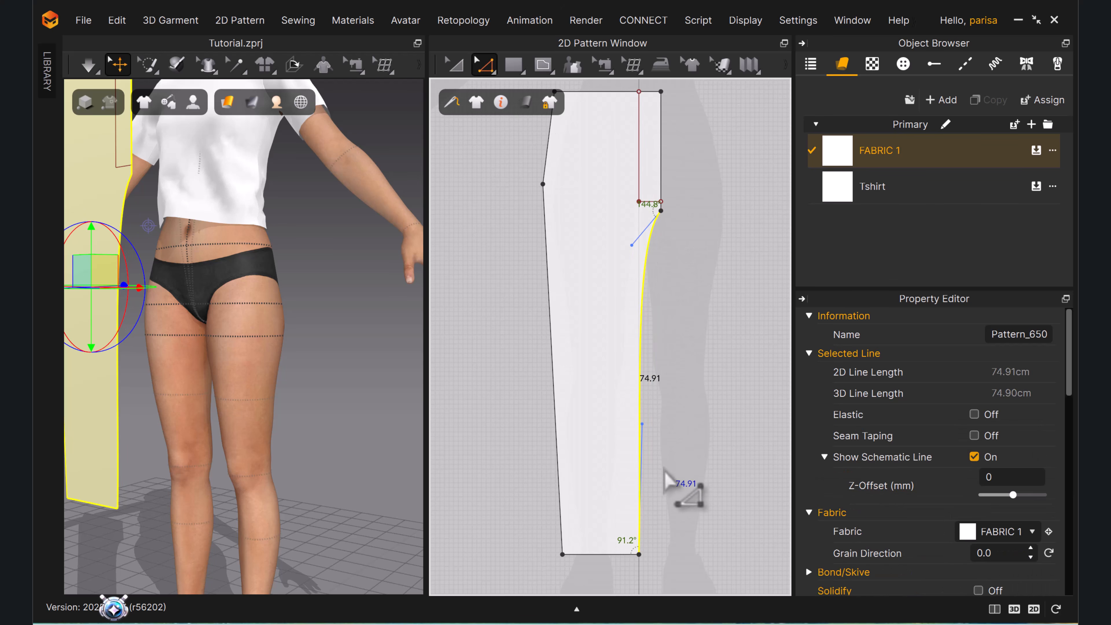
click(663, 465)
Copy the whole trouser pattern piece.
scroll(622, 172, down, 2)
middle_drag(627, 168, 549, 186)
scroll(586, 181, down, 2)
scroll(565, 171, down, 4)
key(a)
scroll(577, 308, up, 2)
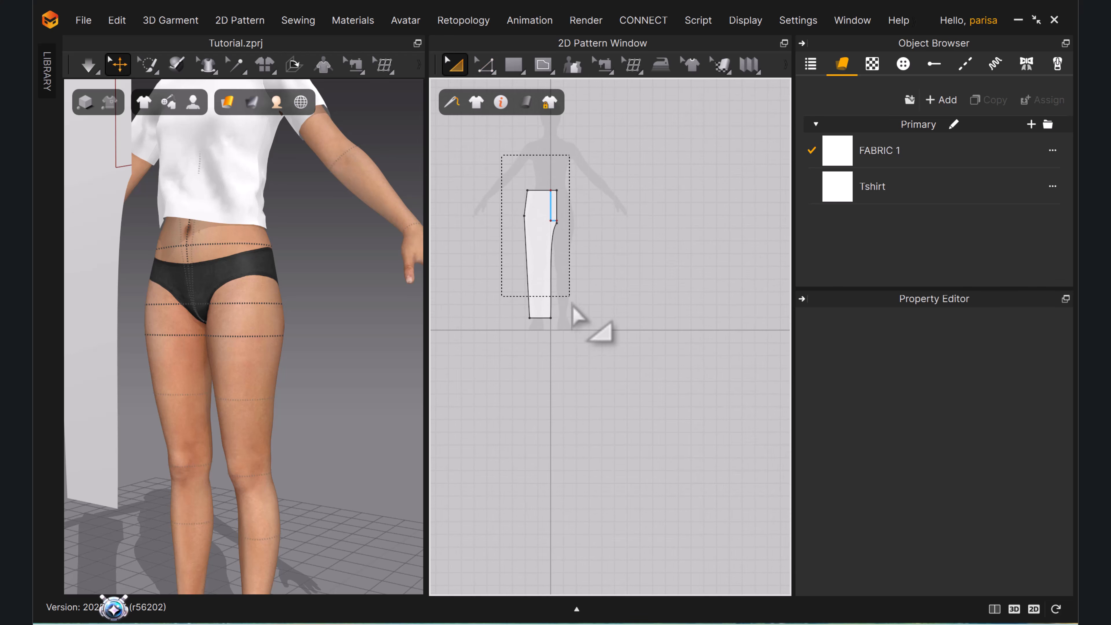
click(540, 218)
scroll(556, 236, up, 1)
right_click(556, 237)
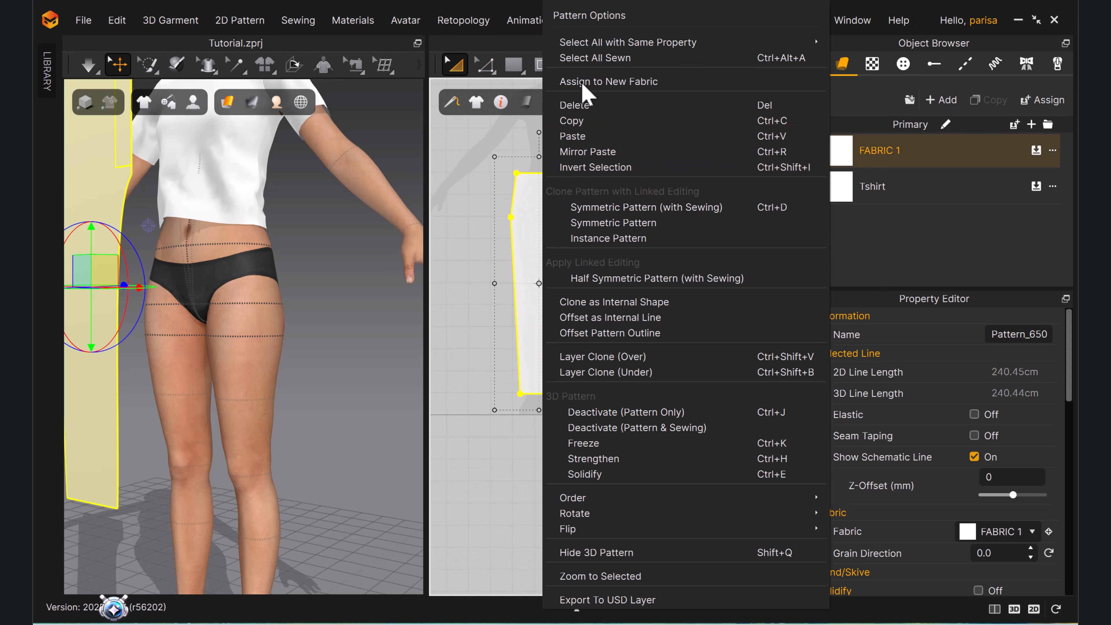
key(Escape)
Try to mirror-paste the copied piece next to the original and move it close to the original's crotch edge.
right_click(599, 242)
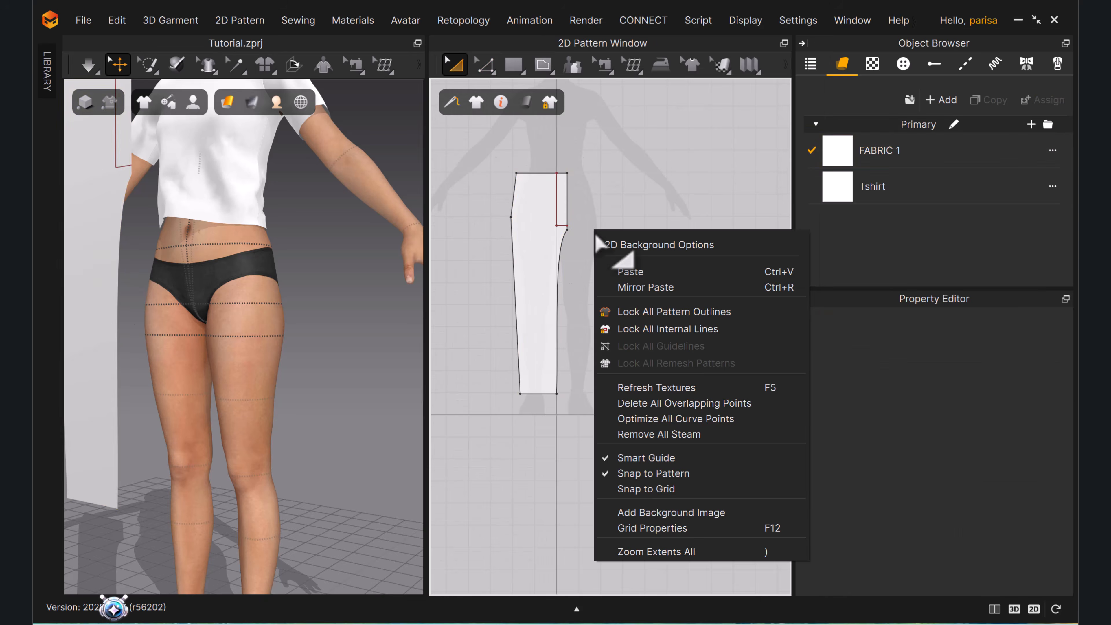
click(654, 287)
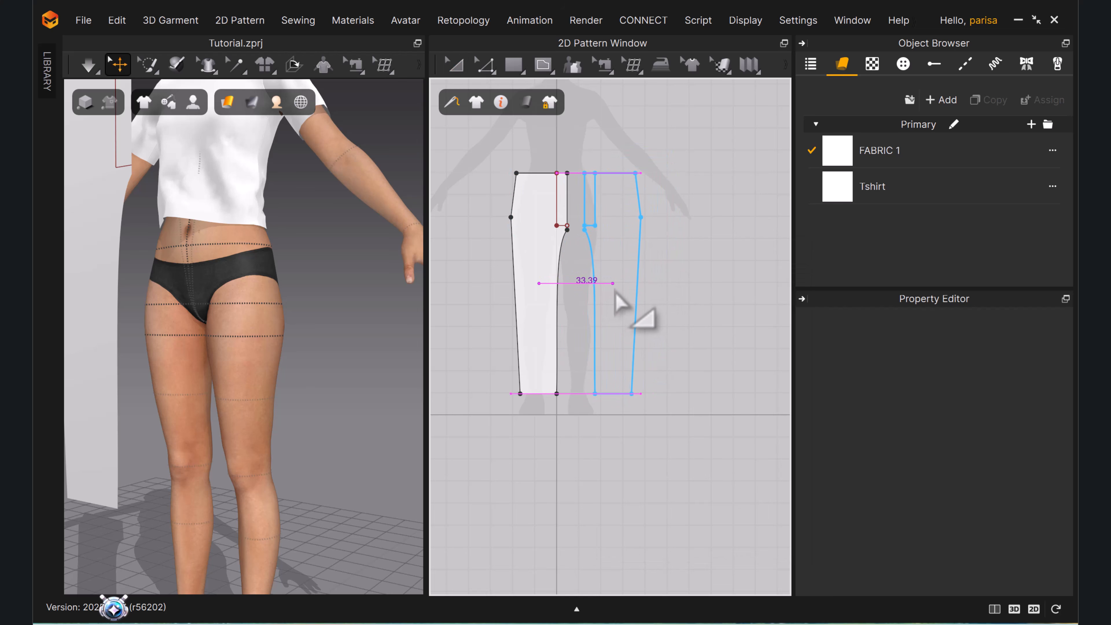
click(626, 294)
scroll(593, 193, up, 3)
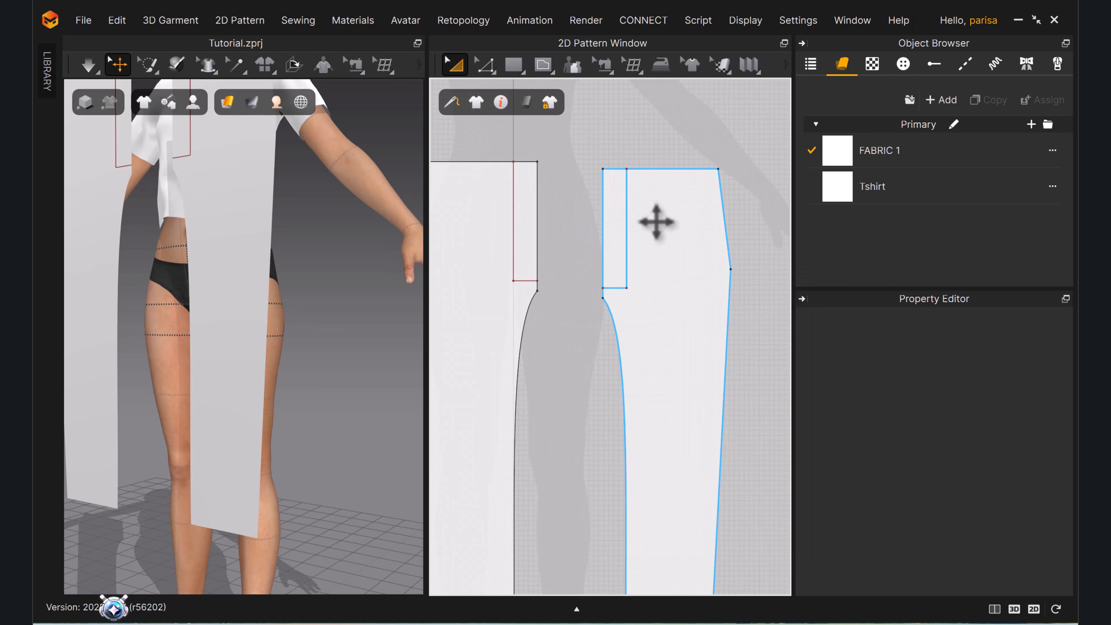
drag(673, 233, 625, 234)
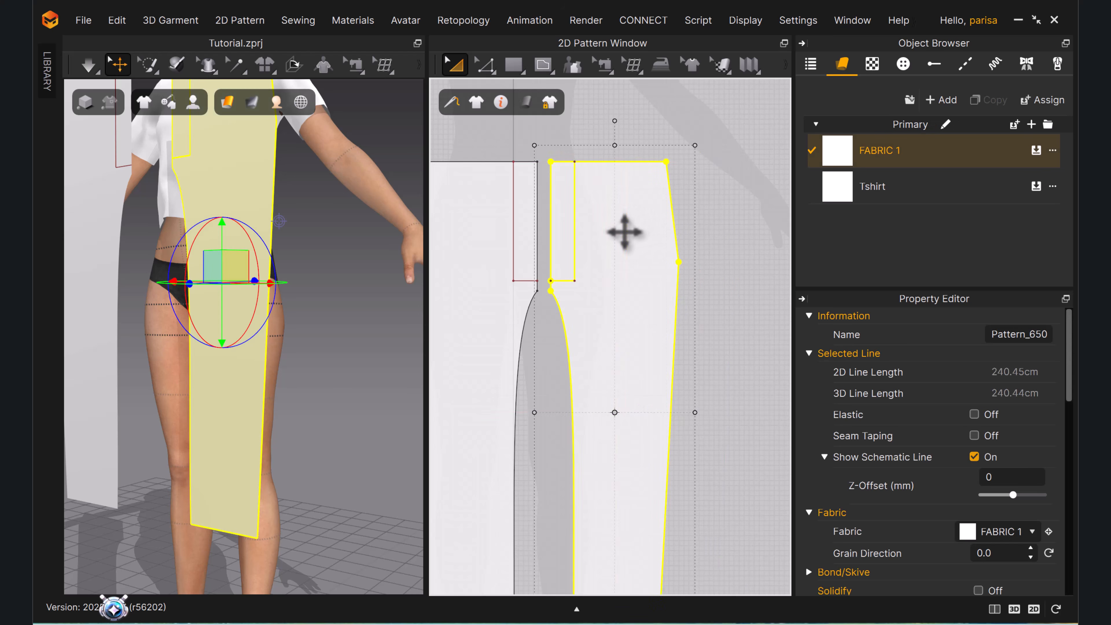
key(ctrl+z)
Mirror-paste the copied trouser piece level with the original, leaving a wide gap between the two crotch edges.
key(ctrl+r)
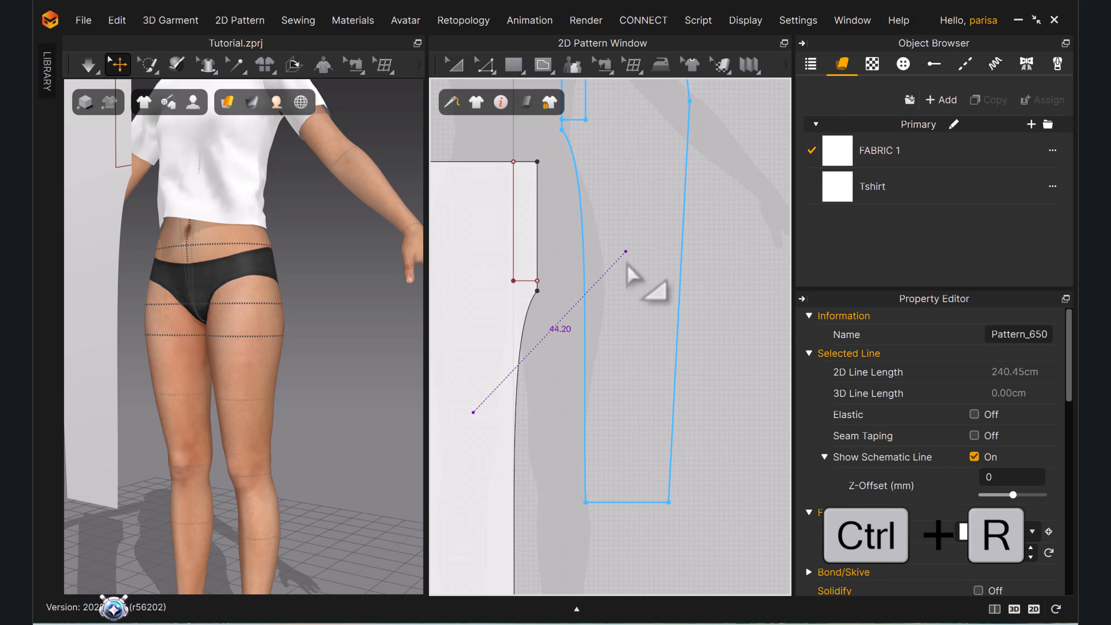
click(645, 439)
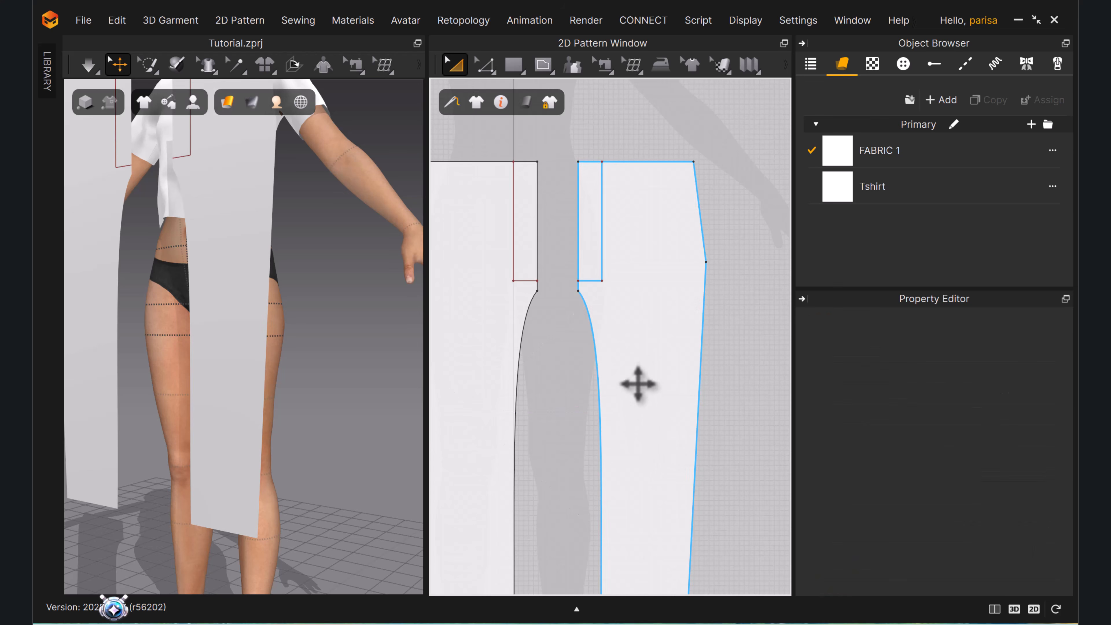
drag(646, 301, 671, 300)
click(579, 279)
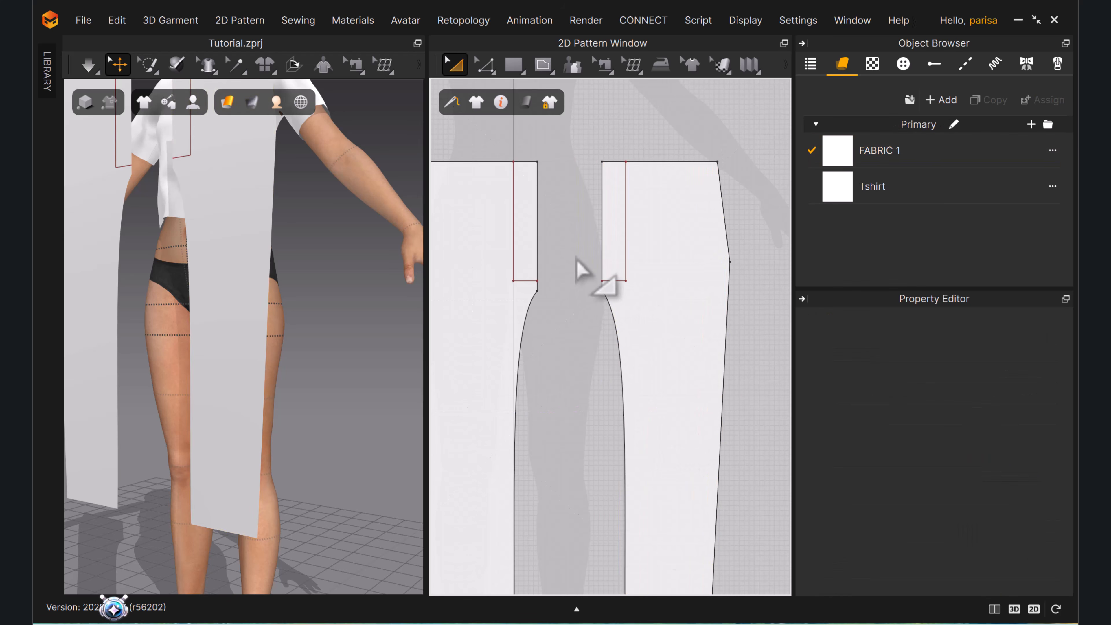
Move the mirrored piece's straight crotch edge 4.75 cm outward toward the original piece.
key(z)
click(609, 280)
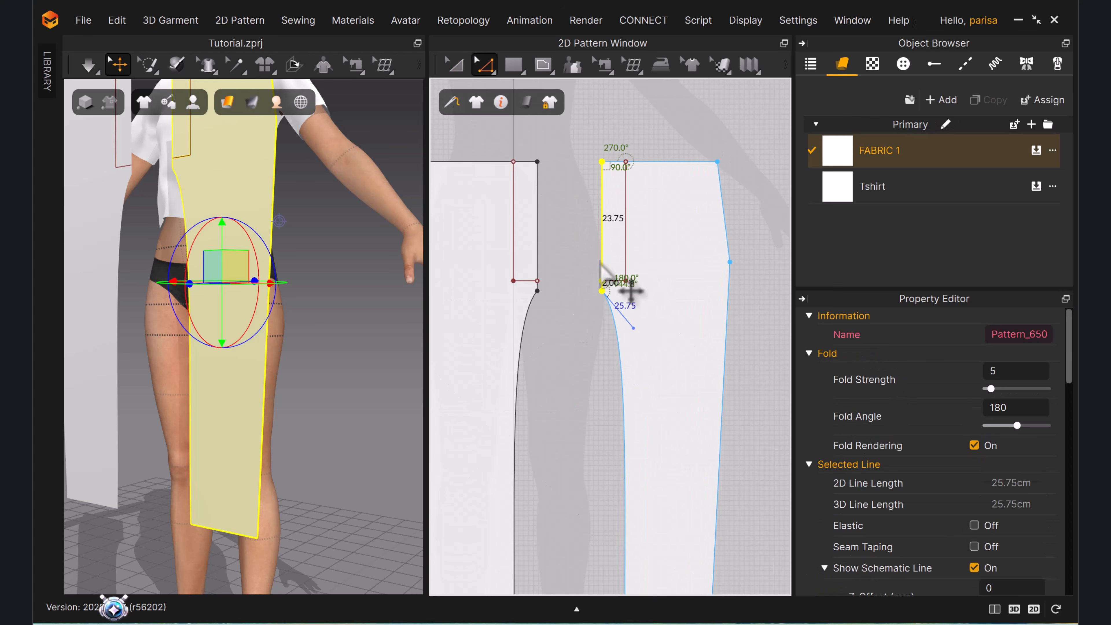
scroll(621, 284, up, 3)
drag(595, 268, 583, 271)
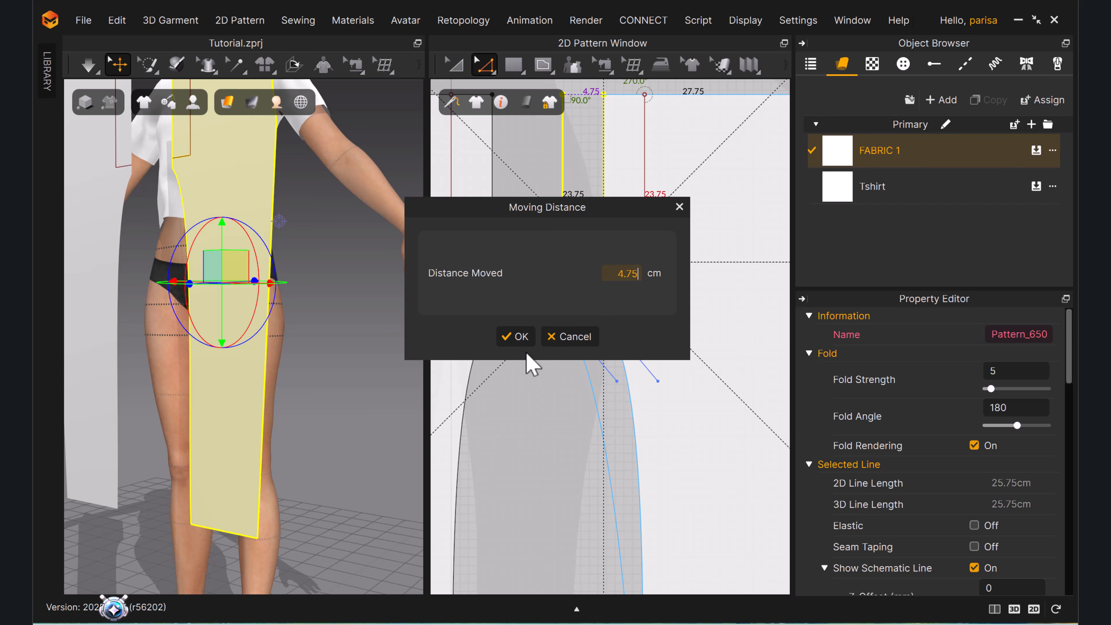
click(520, 337)
Raise the mirrored piece's inner waist corner and the upper end of its internal line so the waist slopes toward the side seam.
scroll(588, 333, down, 5)
click(566, 380)
scroll(611, 237, up, 5)
drag(509, 245, 656, 332)
drag(525, 299, 525, 261)
key(ctrl+z)
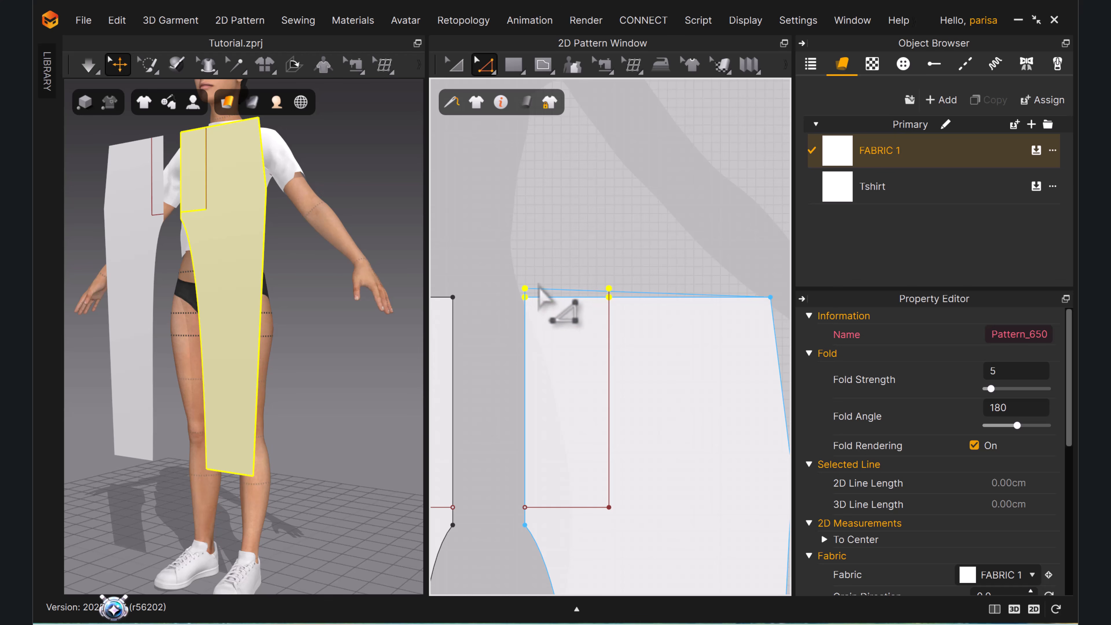
Shift the mirrored piece's whole outer side seam outward by two nudge increments.
scroll(612, 293, down, 5)
click(664, 286)
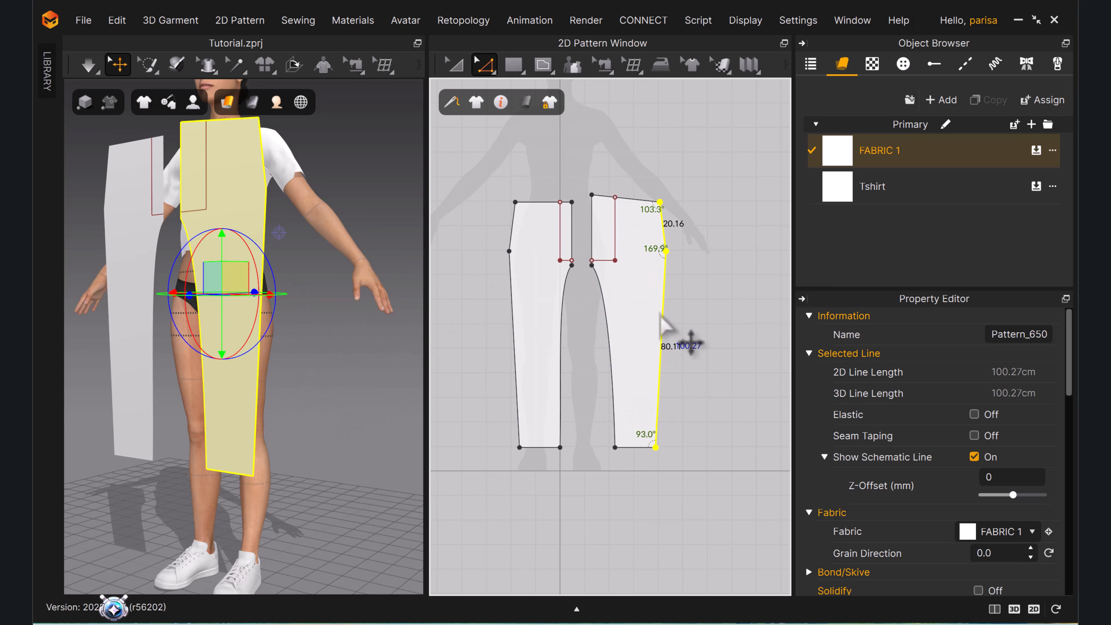
key(Right)
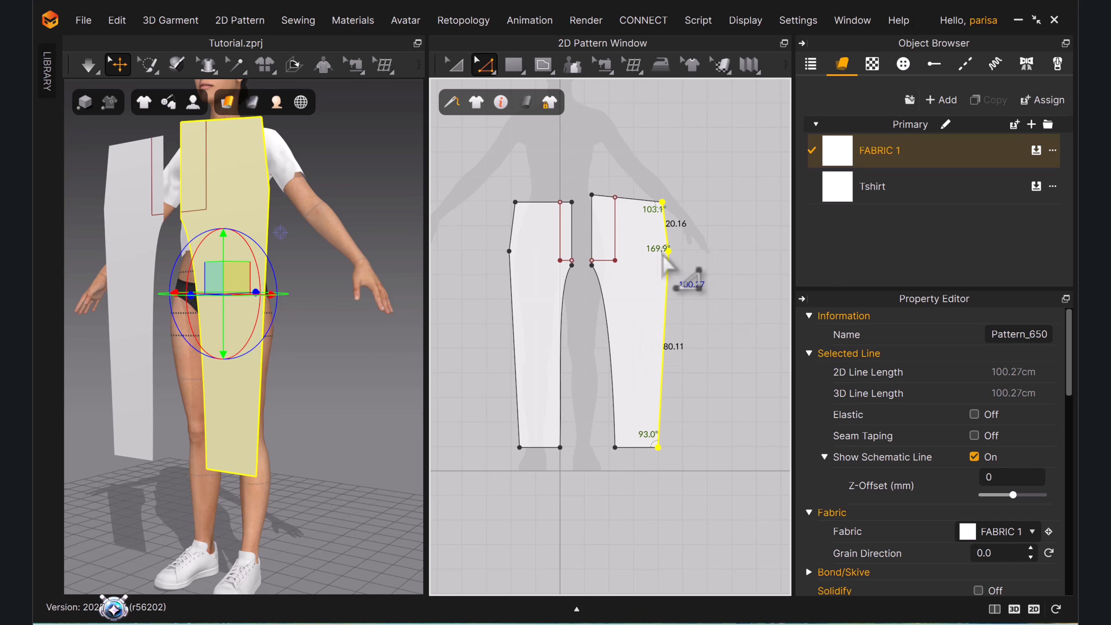
key(Right)
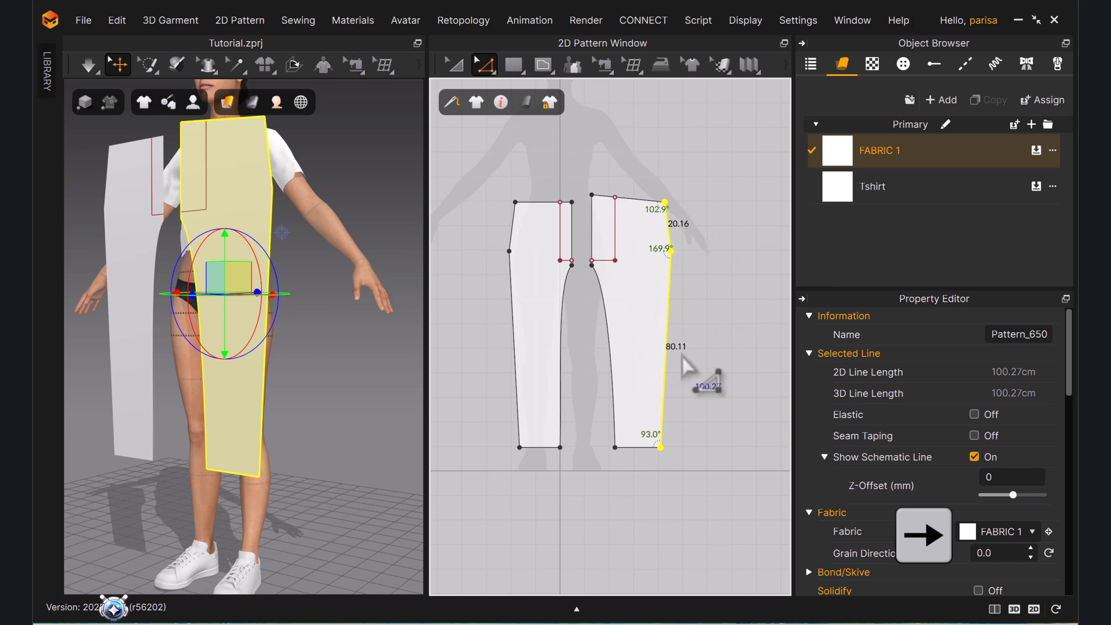
click(704, 383)
Round the internal crotch line corners with Smooth Curve, using 9.50 cm on the mirrored piece and 4.75 cm on the original.
scroll(600, 259, up, 3)
scroll(631, 256, down, 2)
key(a)
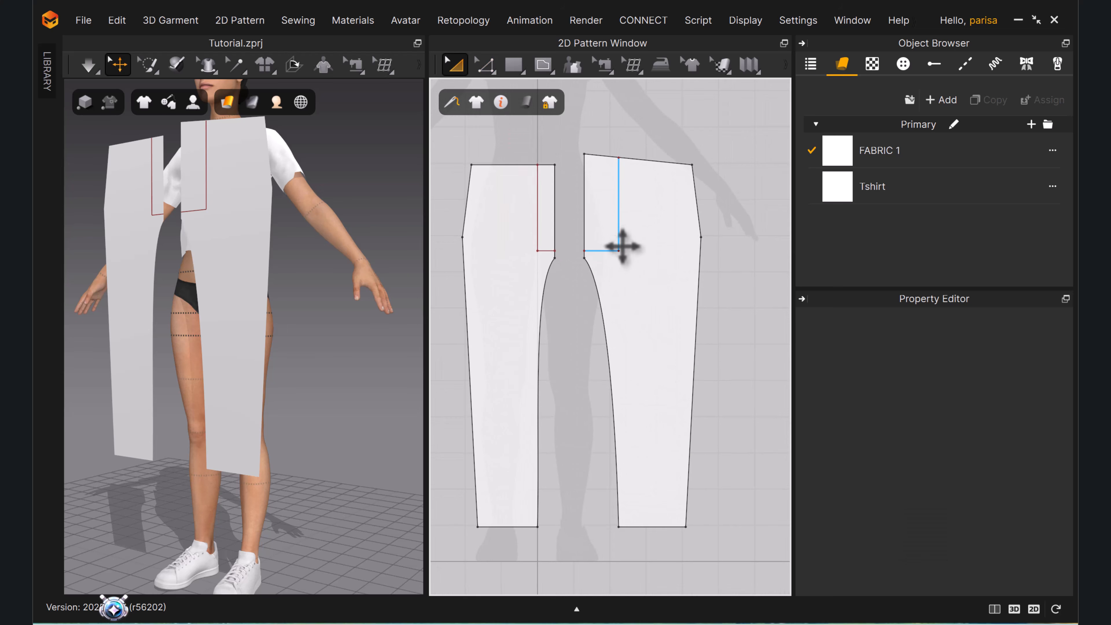
middle_drag(636, 245, 661, 282)
scroll(661, 281, up, 3)
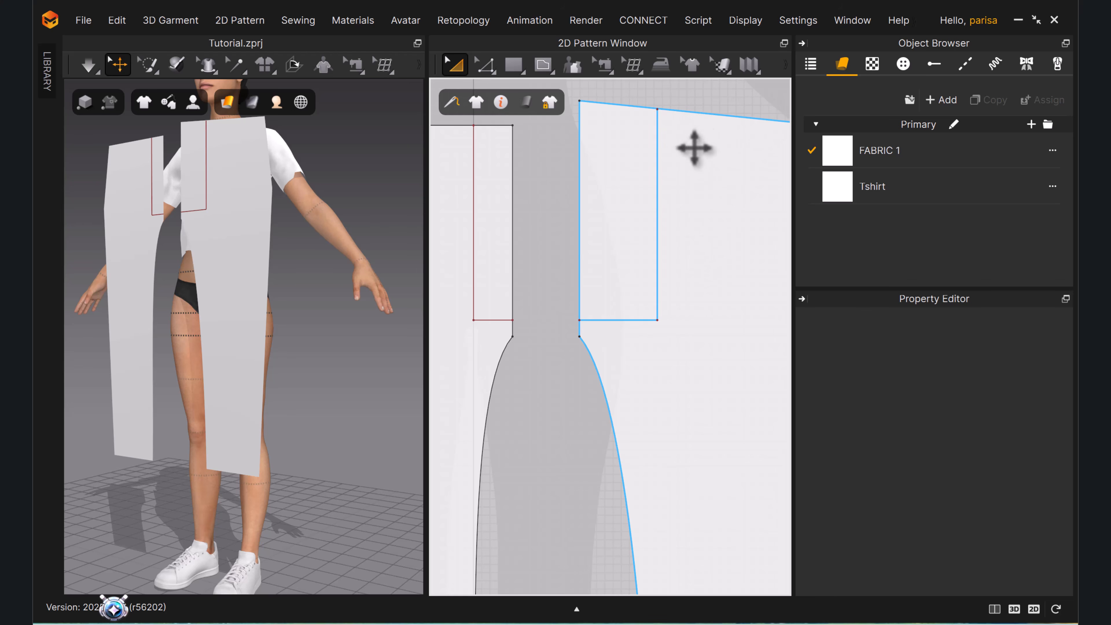
right_drag(302, 407, 245, 385)
click(550, 70)
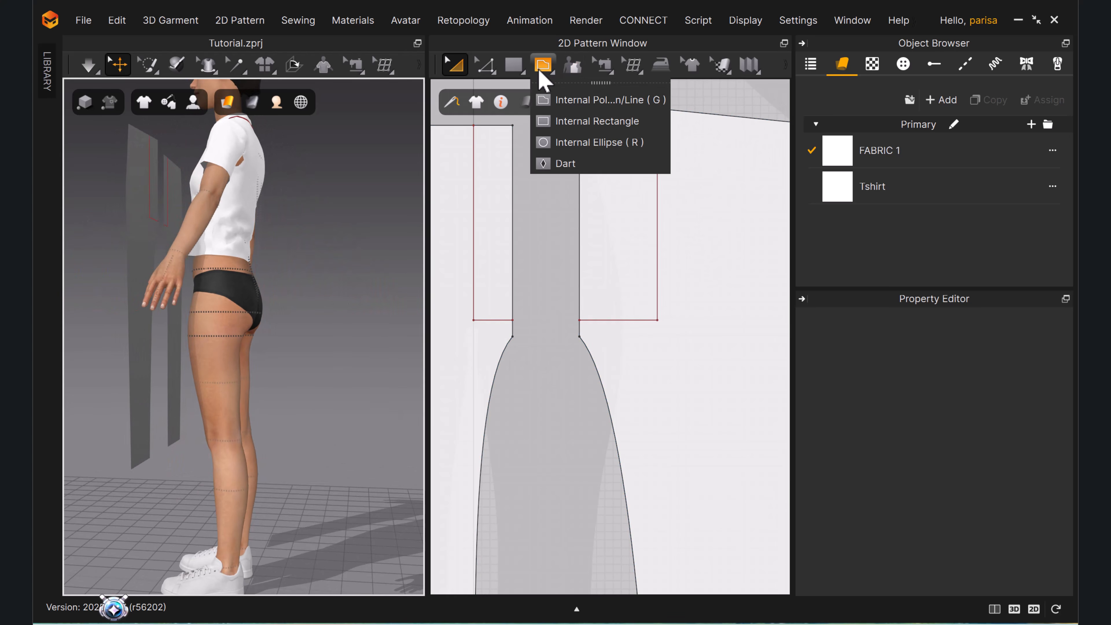
click(485, 69)
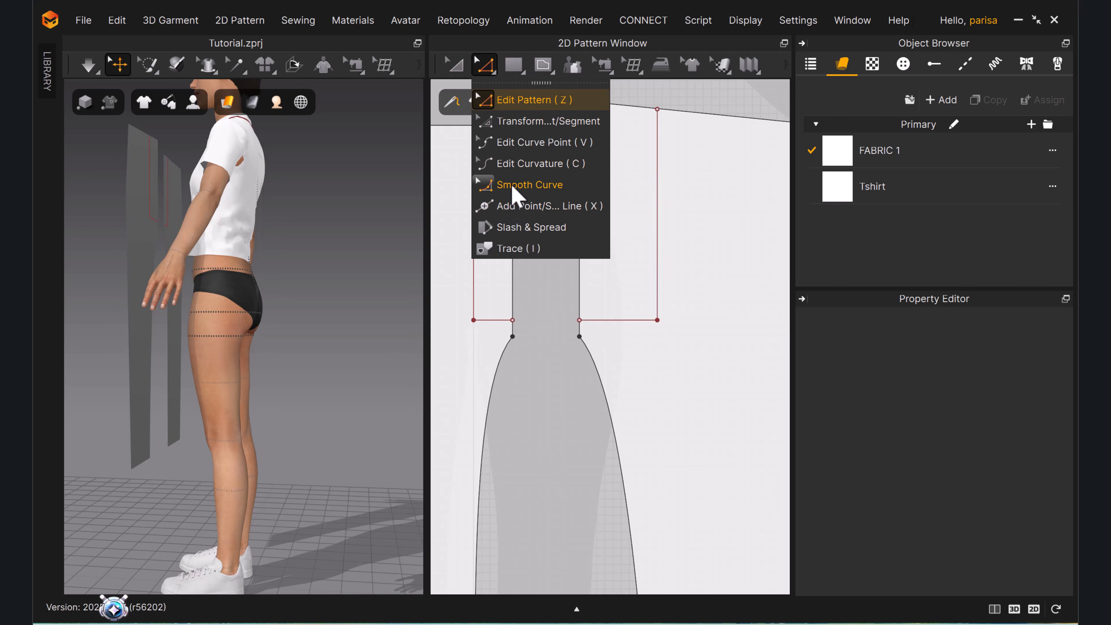
scroll(630, 363, down, 3)
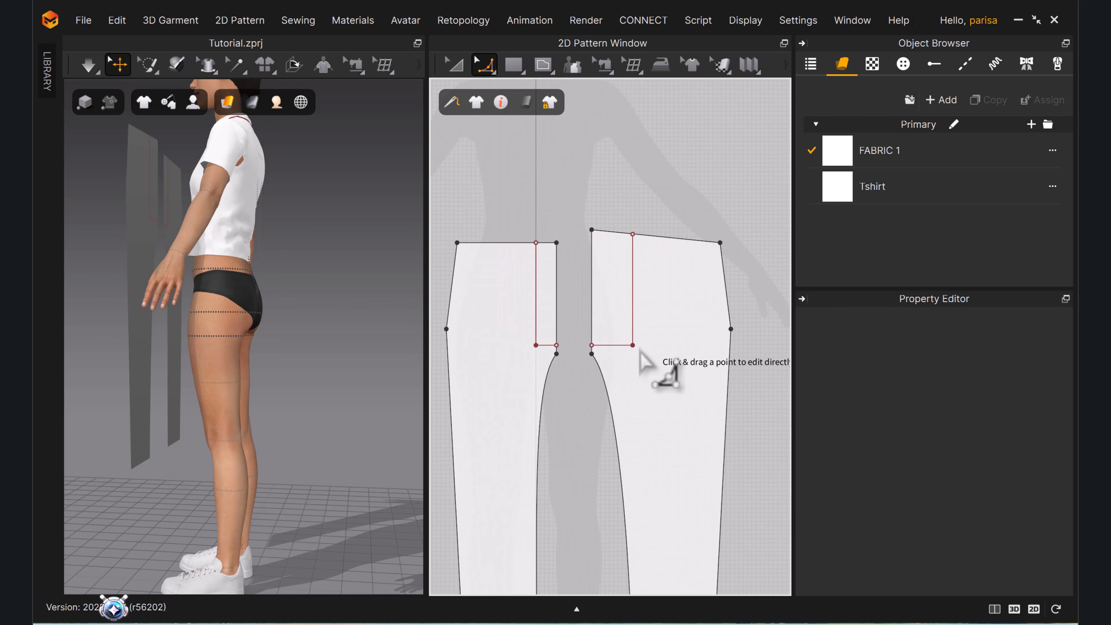
click(632, 345)
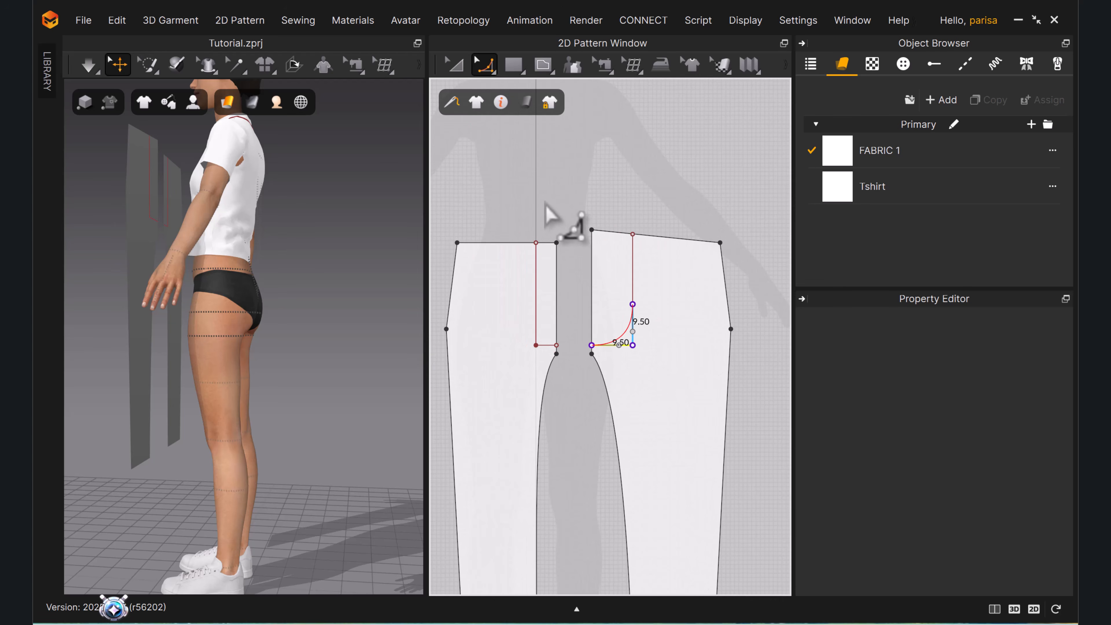
click(536, 345)
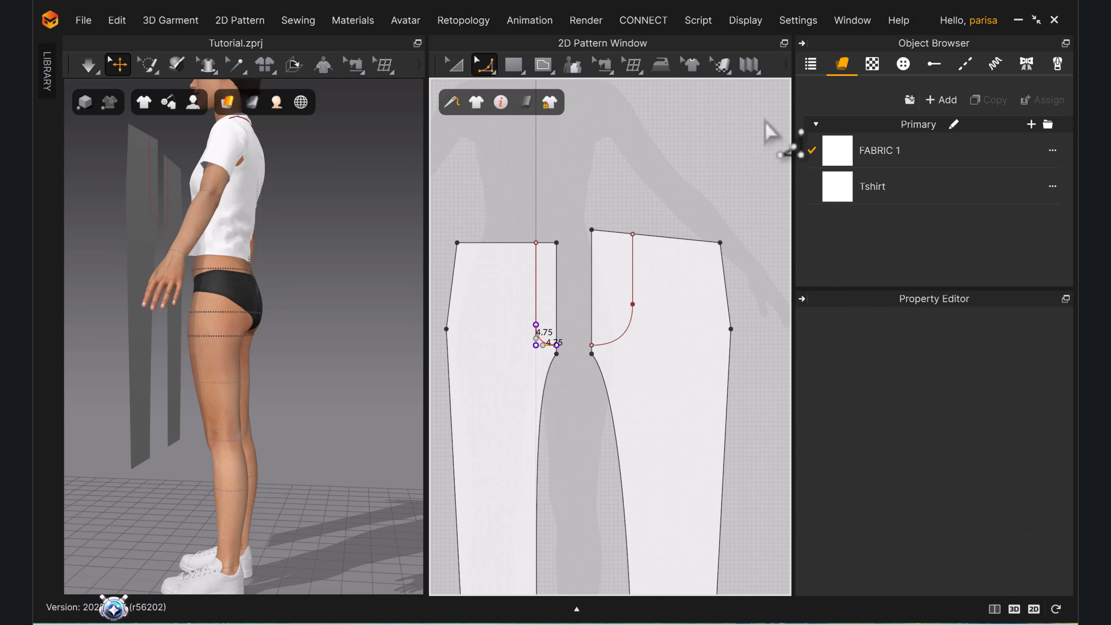
Try to cut both trouser pieces along their rounded internal crotch lines.
key(a)
scroll(615, 318, down, 2)
click(632, 285)
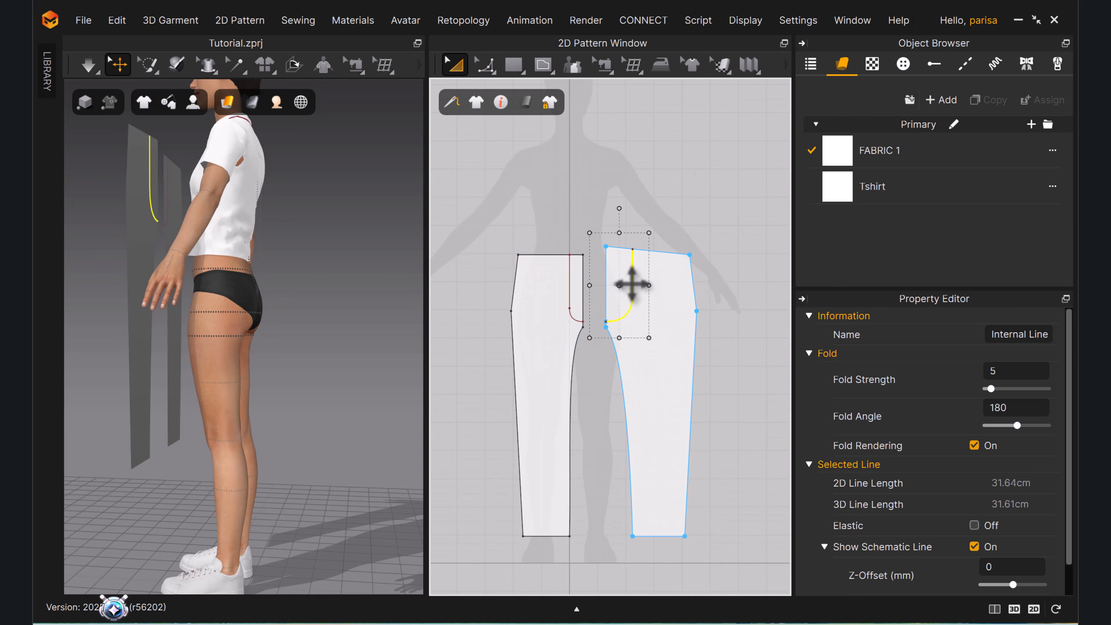
right_click(632, 284)
click(657, 191)
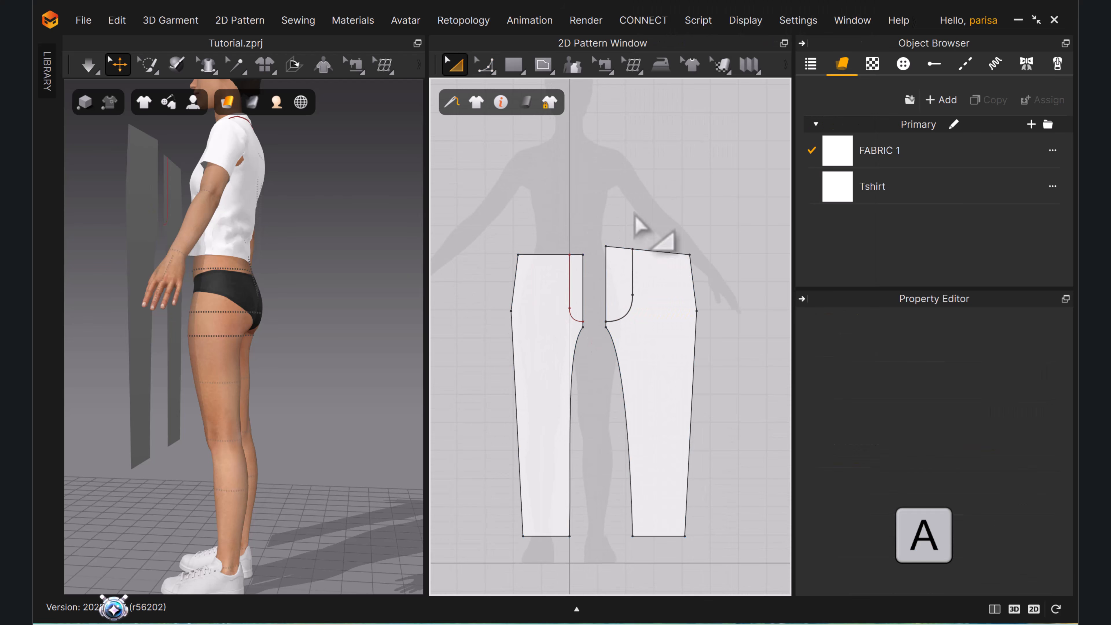
click(571, 293)
right_click(572, 294)
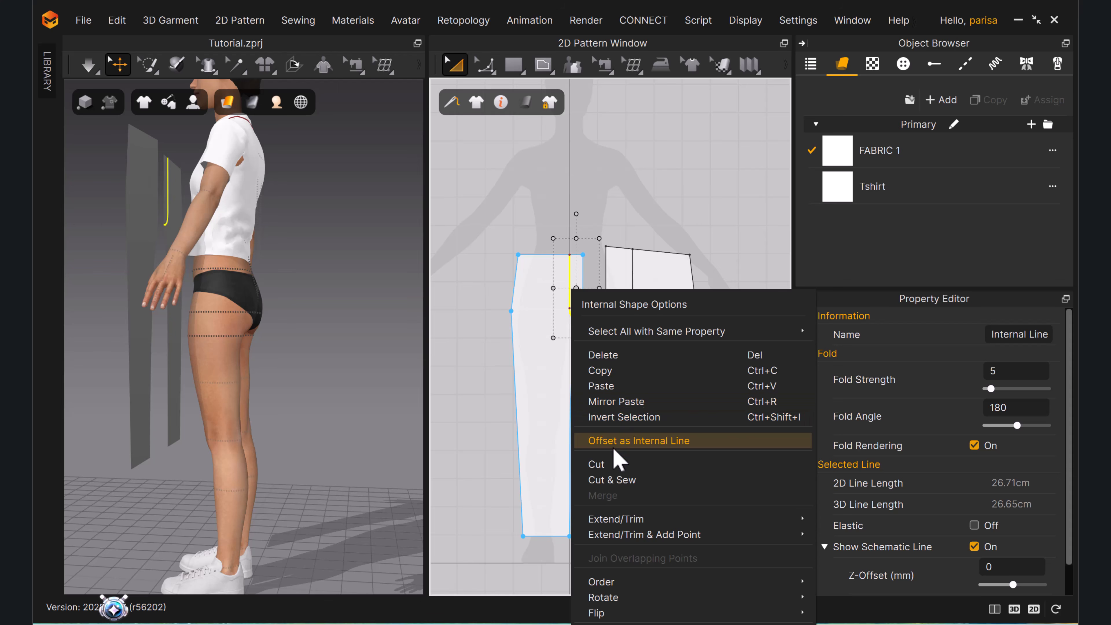
click(618, 479)
Check the separation of the crotch strips, undo the cuts and inspect the mirrored piece's crotch line at the waist edge.
scroll(574, 274, up, 3)
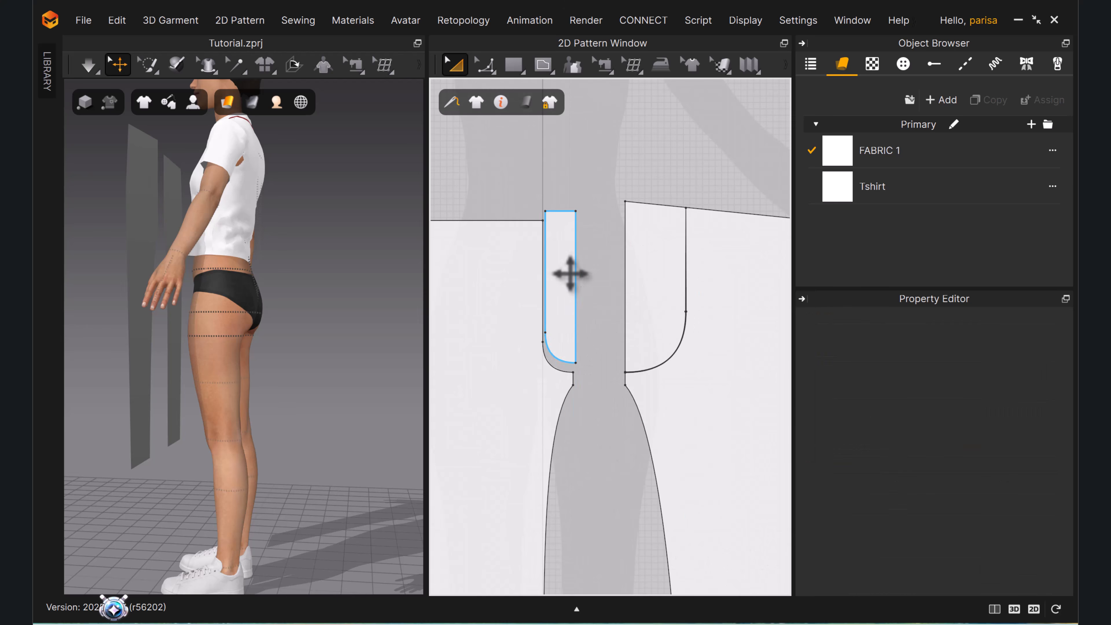
click(574, 275)
shift+click(661, 269)
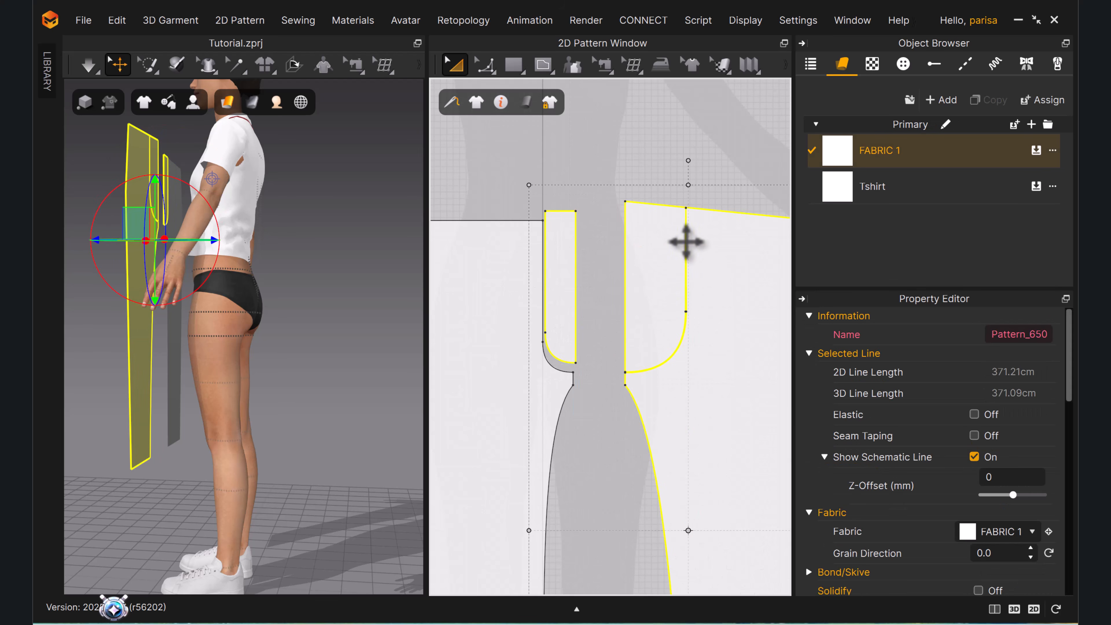
click(686, 245)
scroll(668, 206, up, 5)
key(z)
click(633, 225)
scroll(628, 267, down, 3)
click(628, 273)
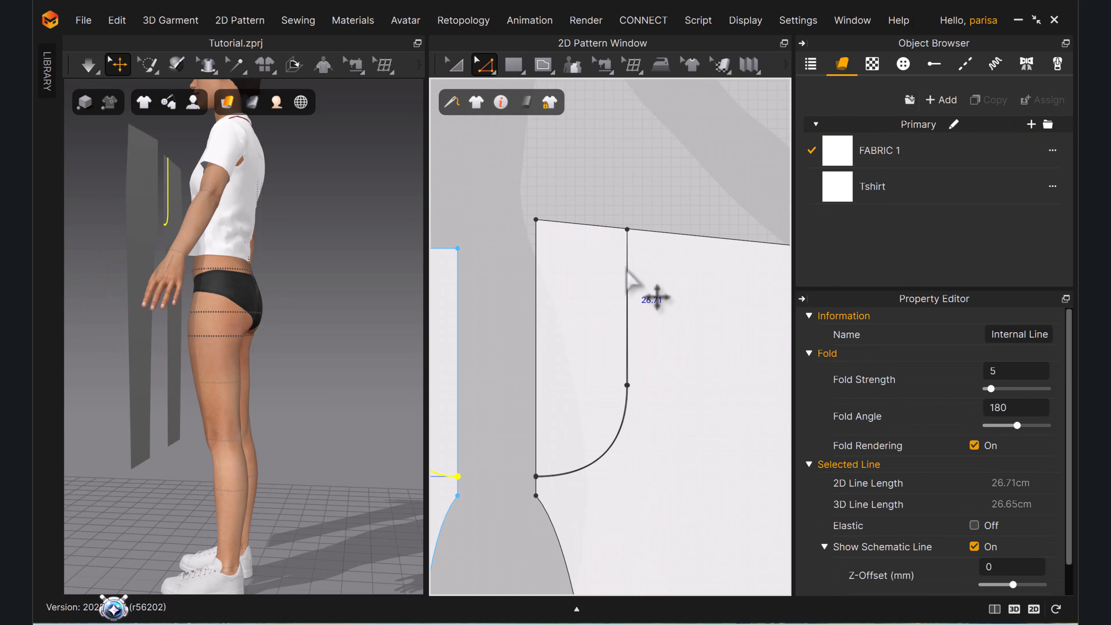
Extend the upper end of the mirrored piece's internal crotch line to meet the waist outline.
click(629, 243)
scroll(633, 226, up, 5)
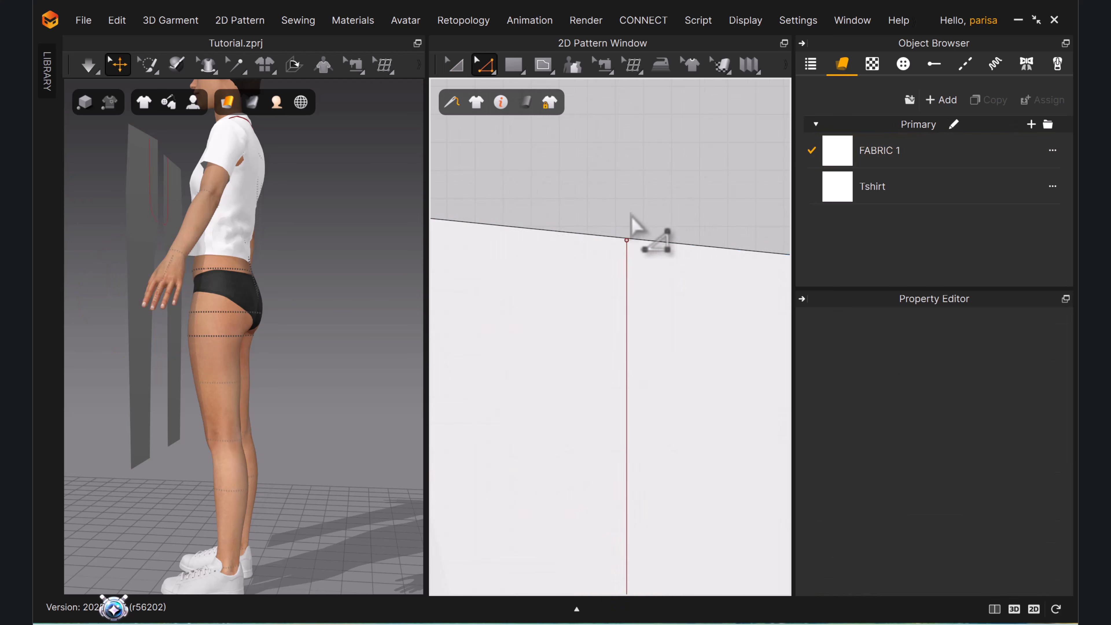
right_click(626, 240)
mouse_move(677, 323)
click(875, 324)
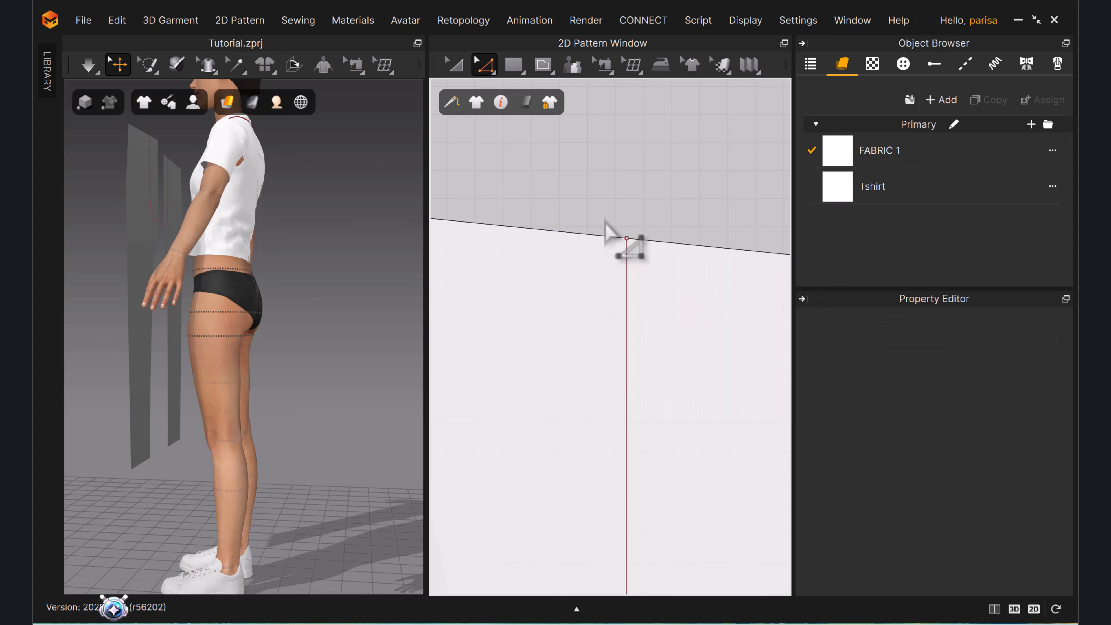
Cut both trouser pieces together along their rounded internal crotch lines.
scroll(614, 271, down, 3)
click(611, 306)
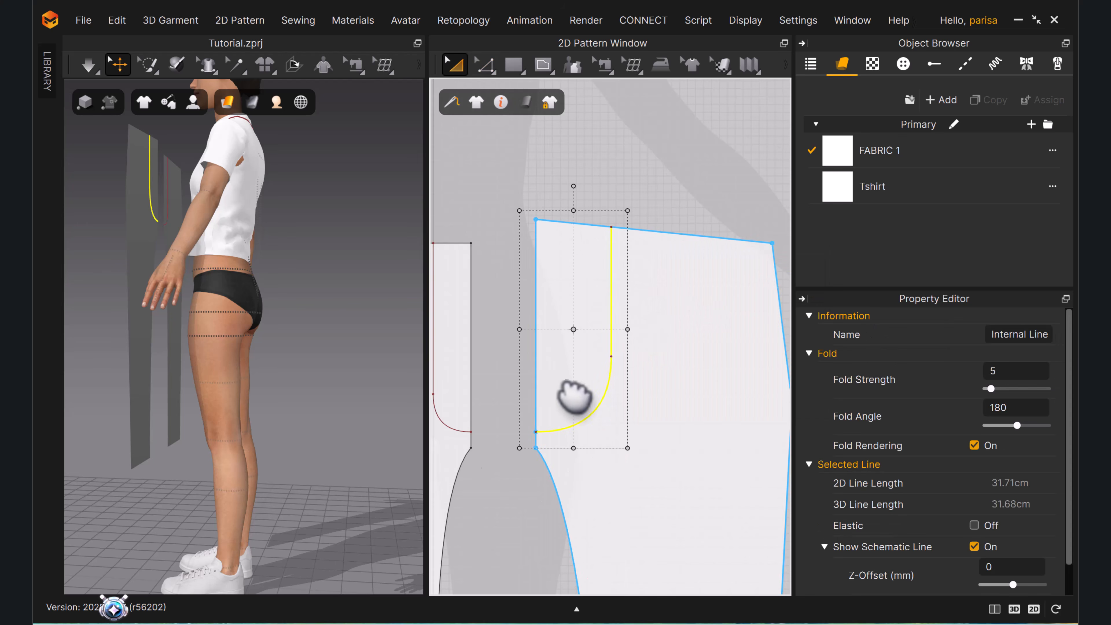
right_drag(560, 389, 637, 389)
shift+click(510, 350)
right_click(509, 350)
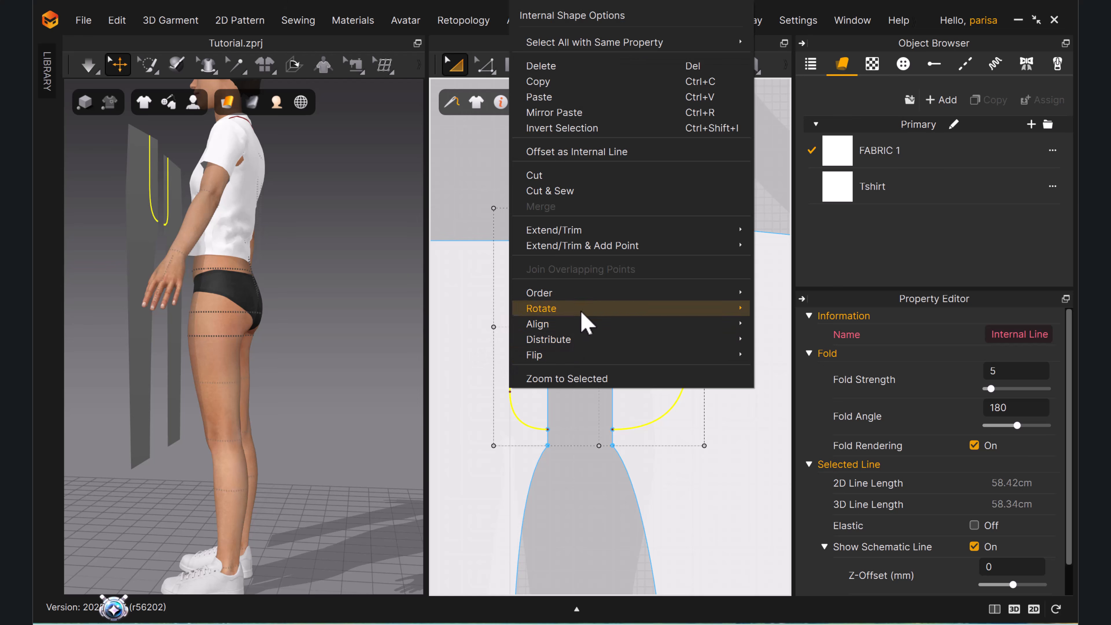
click(565, 178)
Delete the two crotch strips separated from the trouser pieces.
click(604, 262)
shift+click(535, 305)
key(Delete)
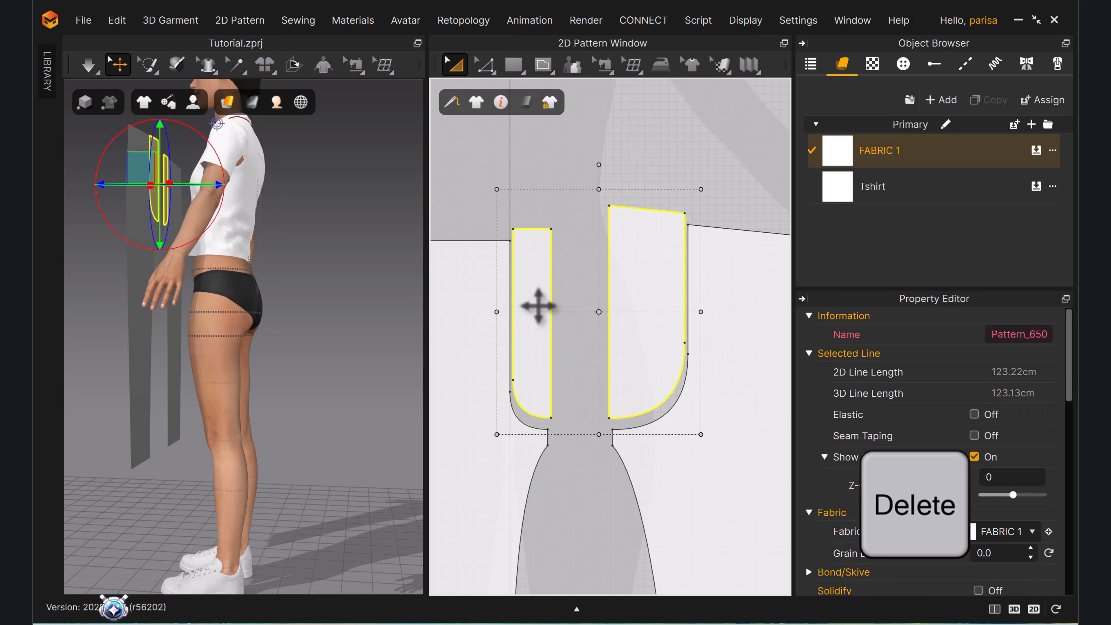
Move the mirrored trouser piece horizontally away from the original to make room between them.
scroll(568, 315, down, 3)
click(614, 310)
drag(595, 267, 707, 268)
Clone the front trouser piece as a symmetric pattern and place the copy beside it for the other leg.
middle_drag(525, 303, 566, 295)
click(575, 246)
scroll(566, 303, up, 2)
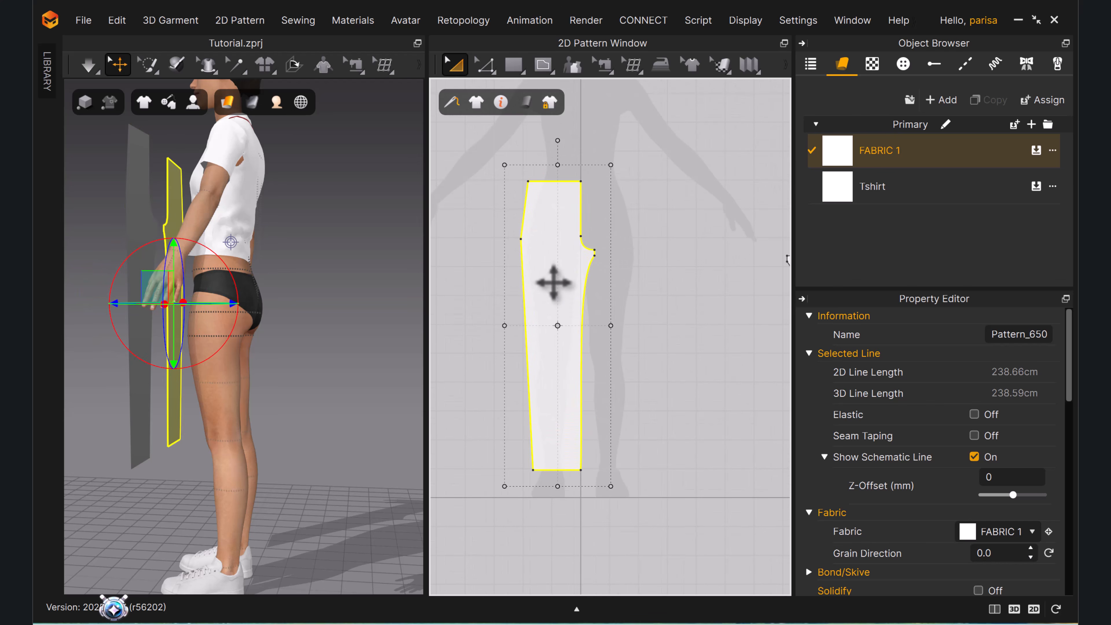
key(ctrl+d)
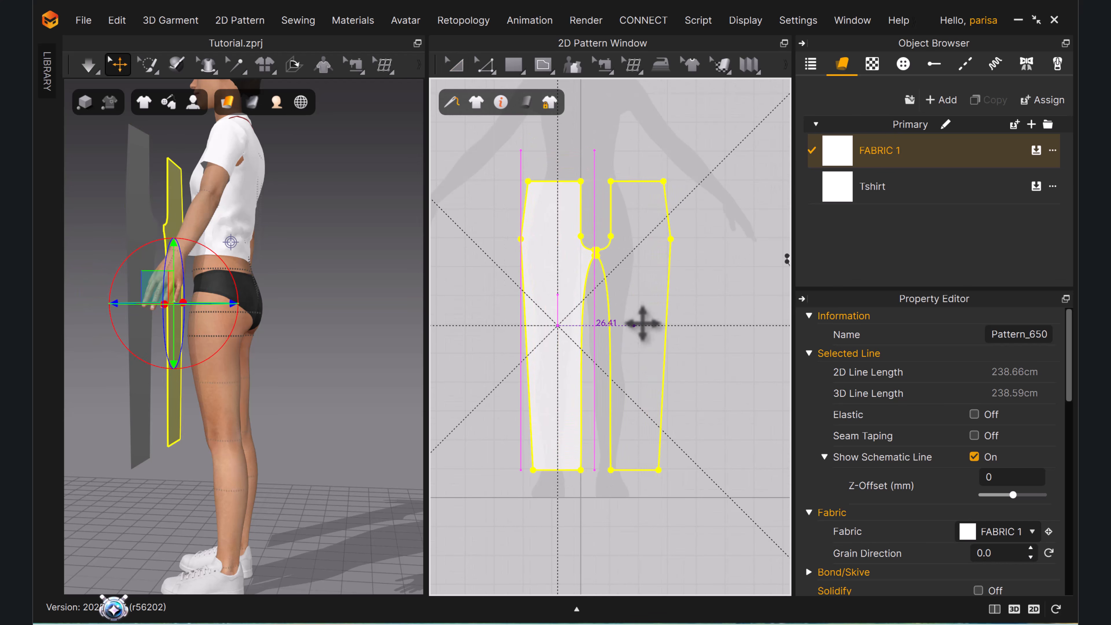
click(686, 335)
Move the back trouser piece further outward and place its symmetric clone alongside with the crotch curves facing each other.
middle_drag(684, 326, 512, 291)
click(634, 249)
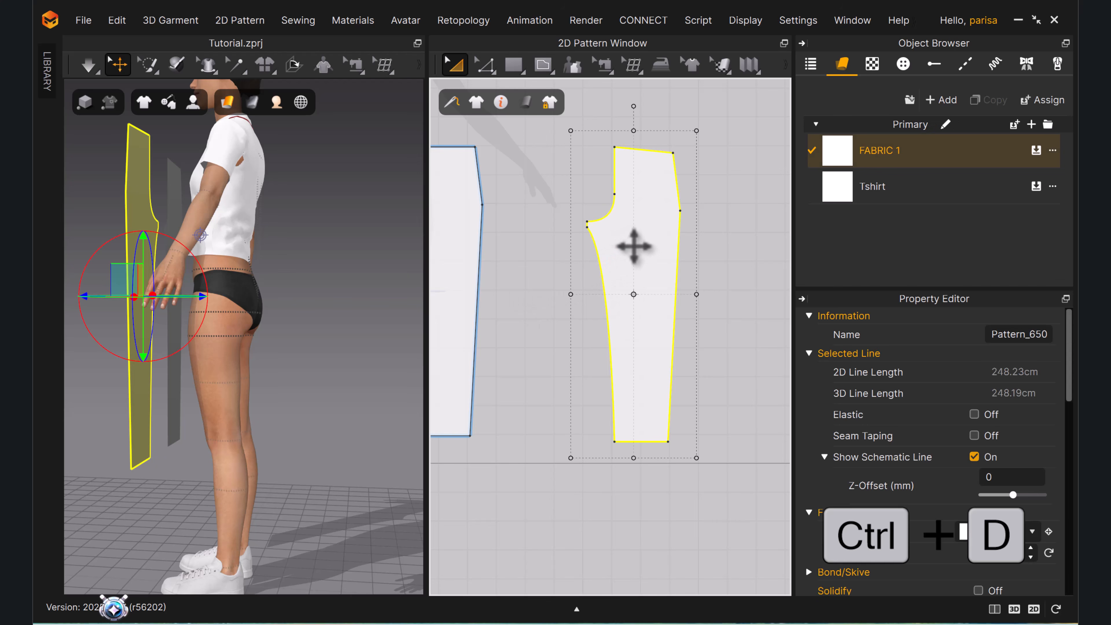
drag(637, 254, 725, 257)
key(ctrl+r)
click(616, 284)
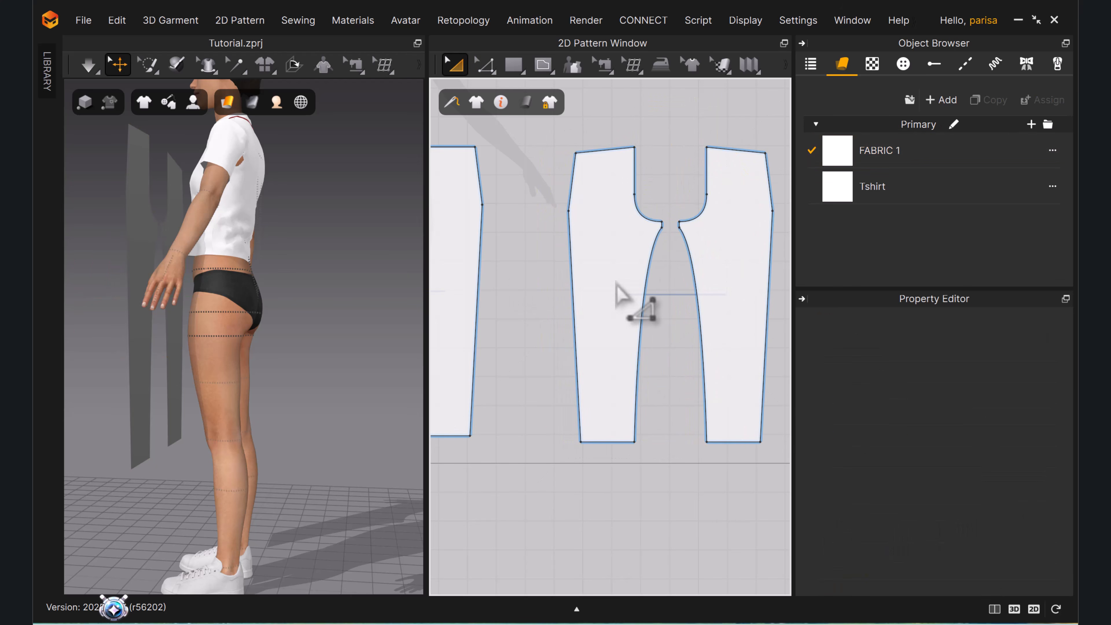
Select both back trouser pieces and move them behind the avatar in the 3D view.
scroll(550, 141, down, 3)
scroll(702, 253, up, 4)
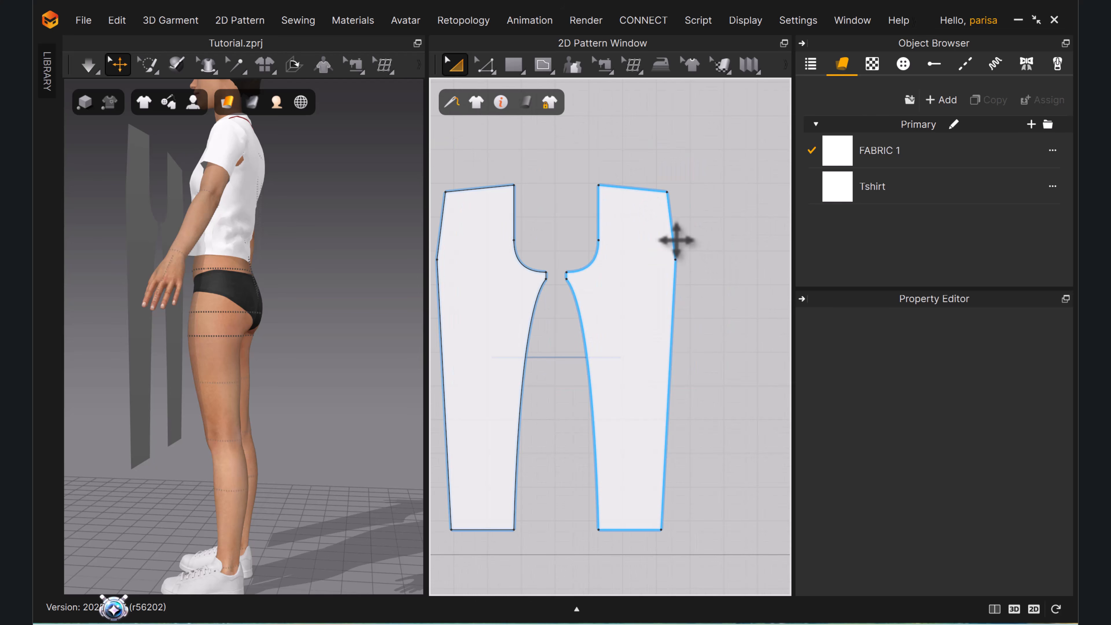
key(z)
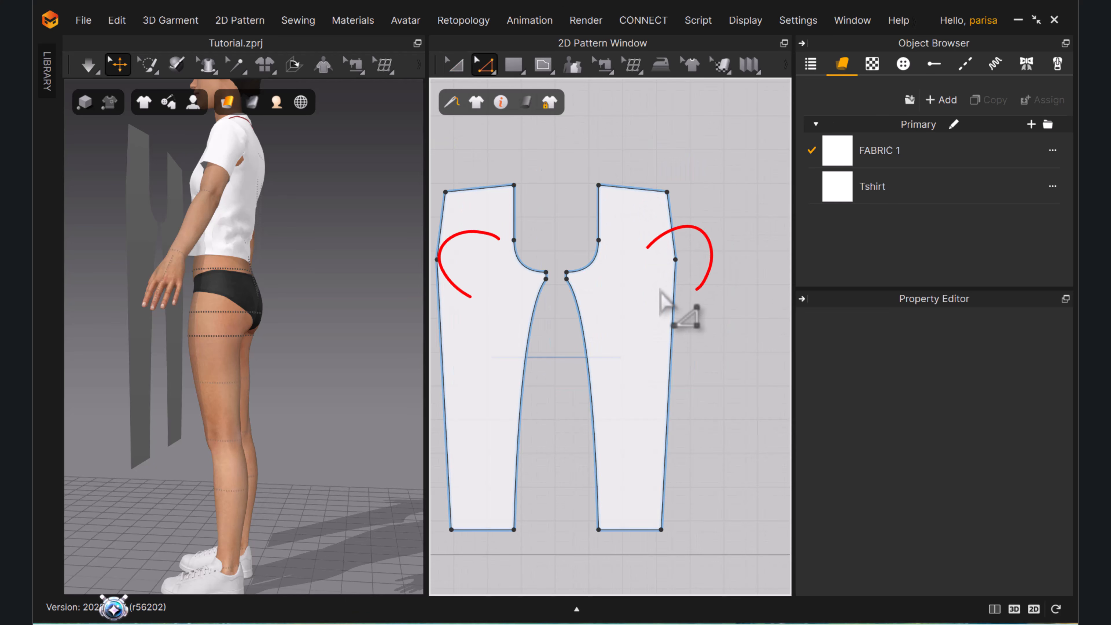
scroll(658, 287, down, 5)
drag(561, 213, 702, 390)
right_drag(330, 210, 302, 254)
drag(196, 267, 337, 266)
Select all four trouser pieces and lower them in 3D to the avatar's leg height.
right_drag(339, 245, 297, 223)
drag(687, 219, 466, 385)
scroll(267, 311, down, 3)
right_drag(219, 333, 315, 337)
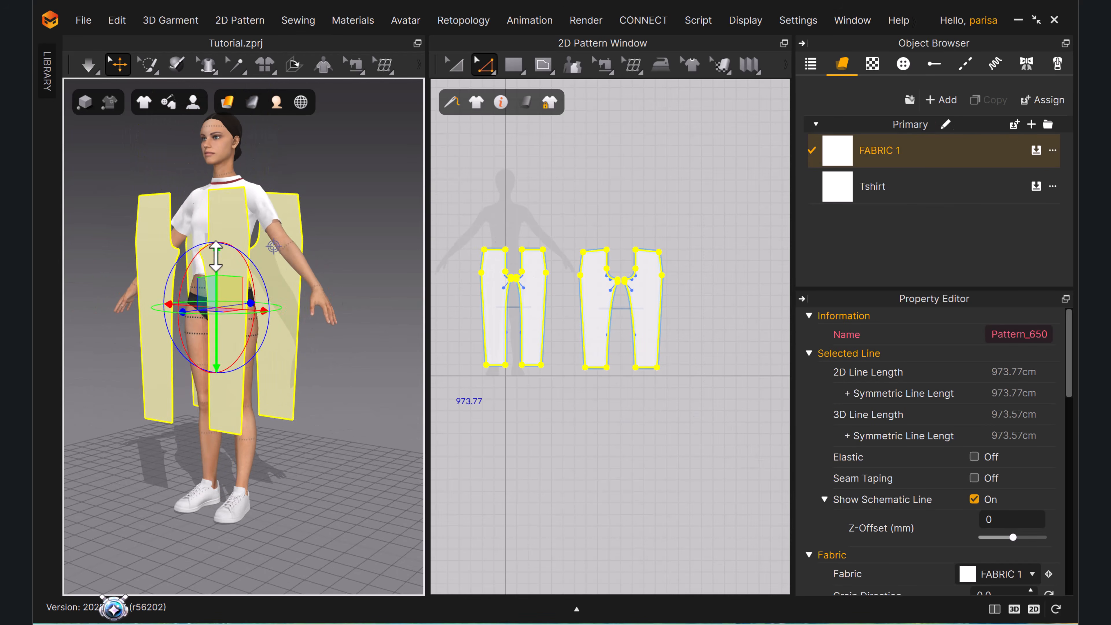
drag(216, 257, 216, 324)
click(477, 214)
From the front view, move each front trouser piece inward so the pair lines up with the avatar's legs.
key(2)
click(275, 340)
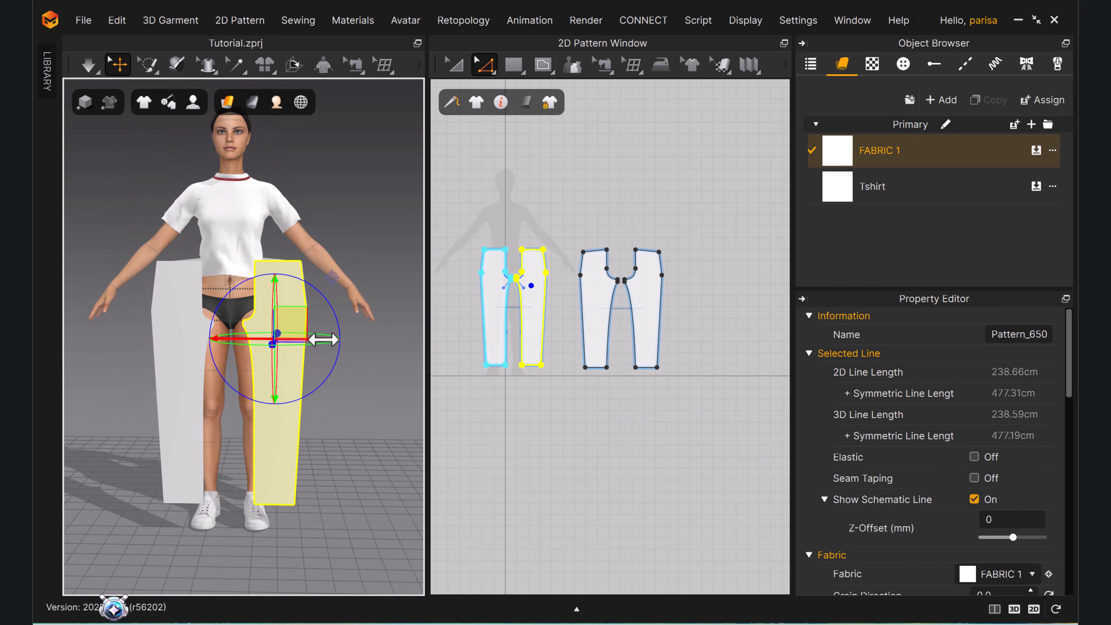
drag(323, 340, 296, 340)
click(173, 333)
drag(226, 334, 247, 335)
Flip the two back trouser pieces horizontally in 3D so their outer faces point away from the avatar.
drag(566, 206, 691, 394)
right_drag(363, 350, 139, 372)
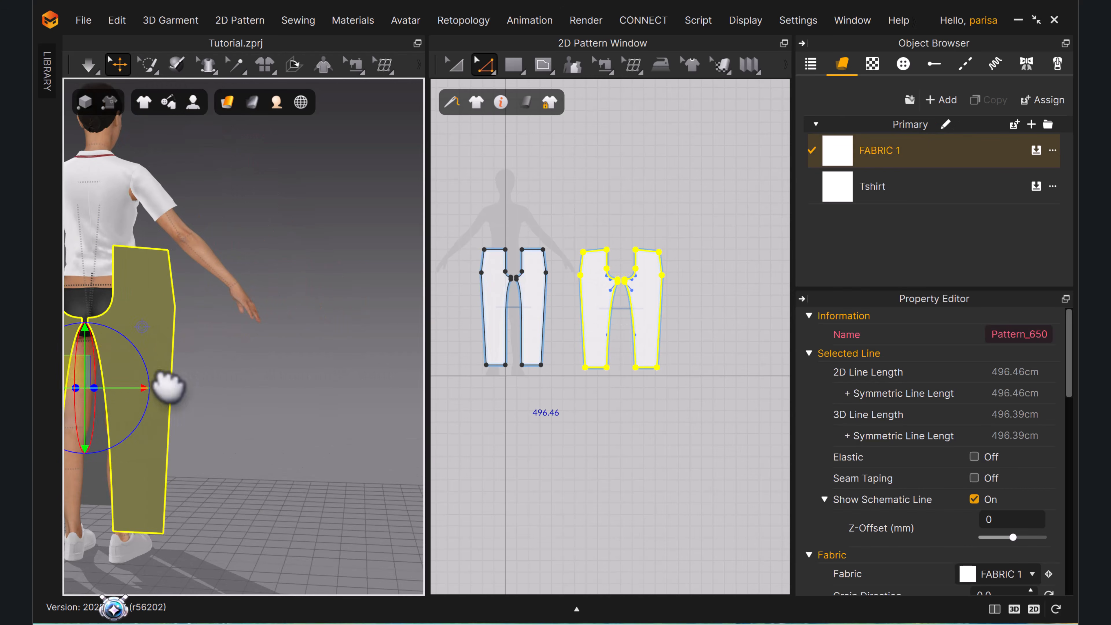
middle_drag(140, 372, 276, 337)
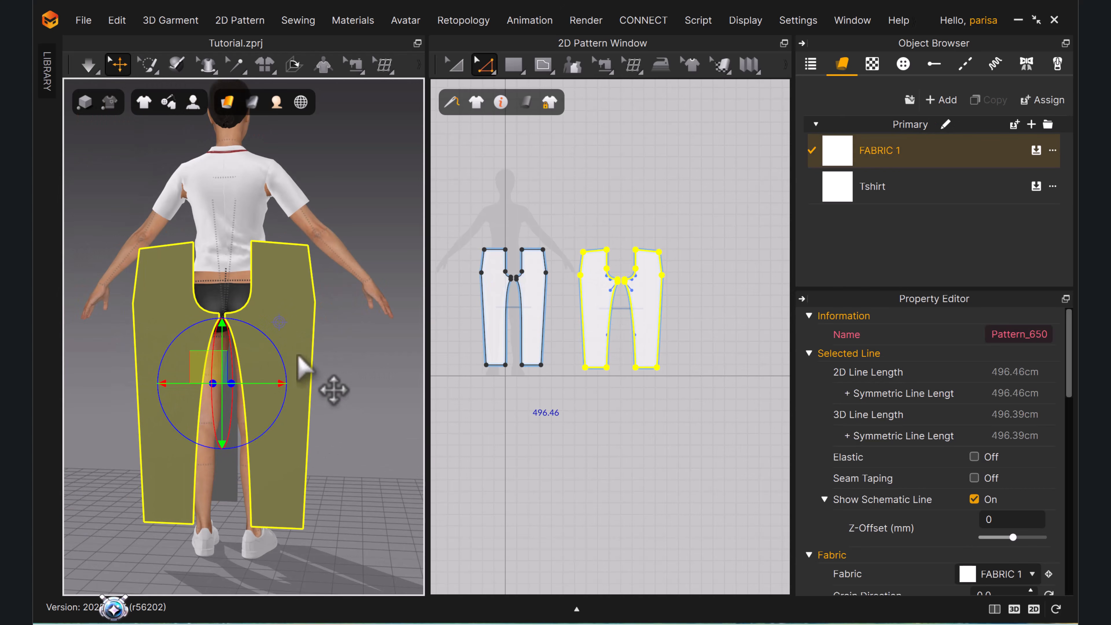
right_click(309, 369)
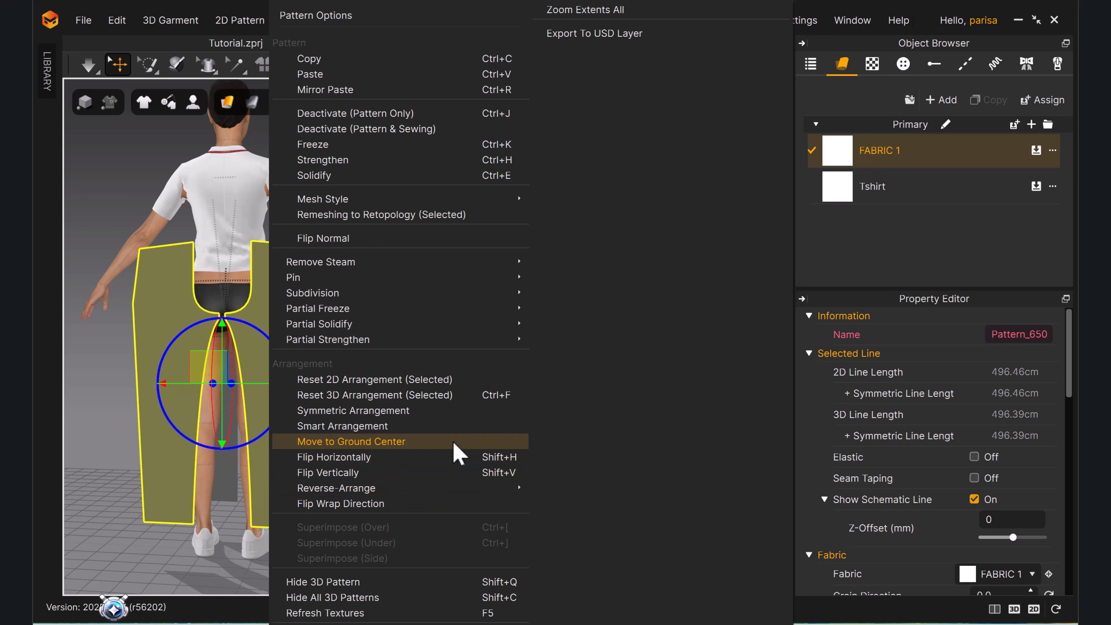
click(464, 457)
click(333, 405)
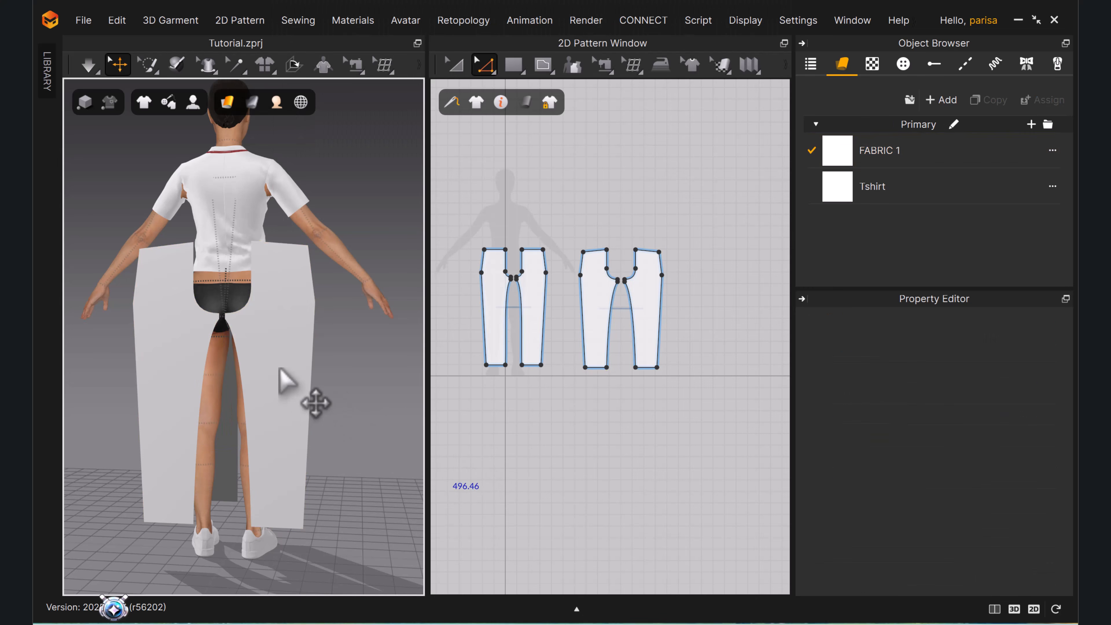
Move each back trouser piece inward in 3D so the pair lines up behind the avatar's legs.
click(285, 377)
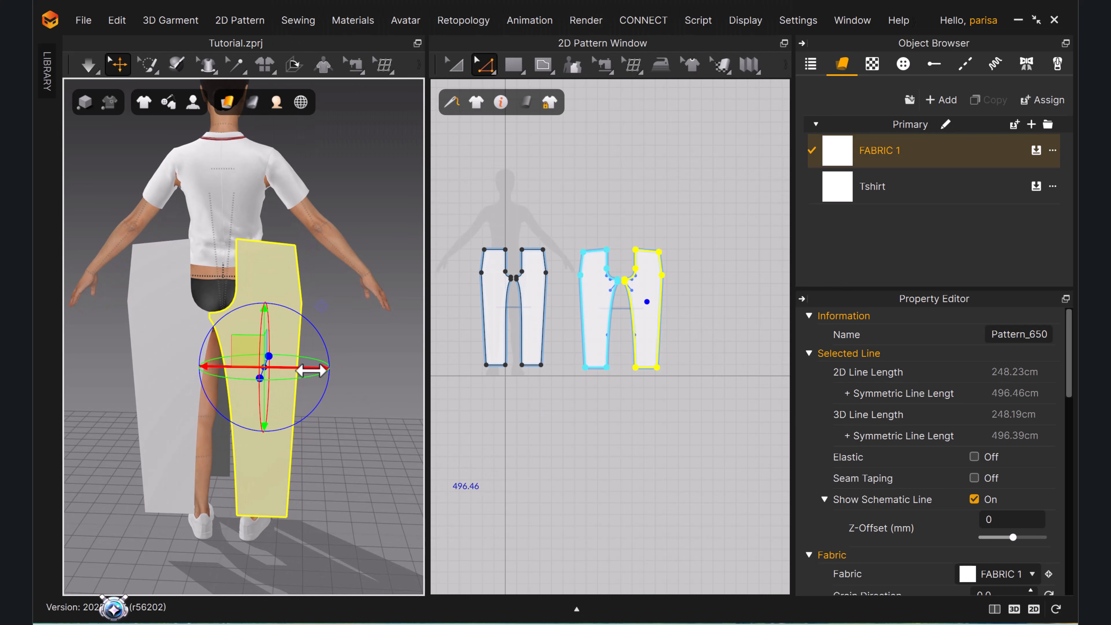
click(218, 389)
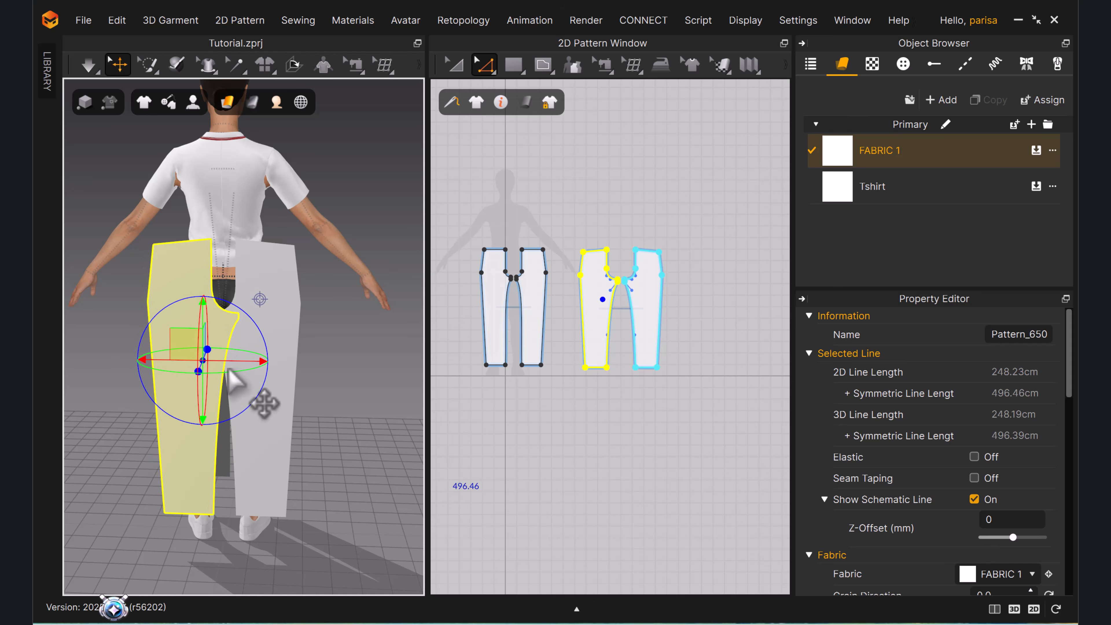
right_drag(262, 398, 330, 380)
click(647, 389)
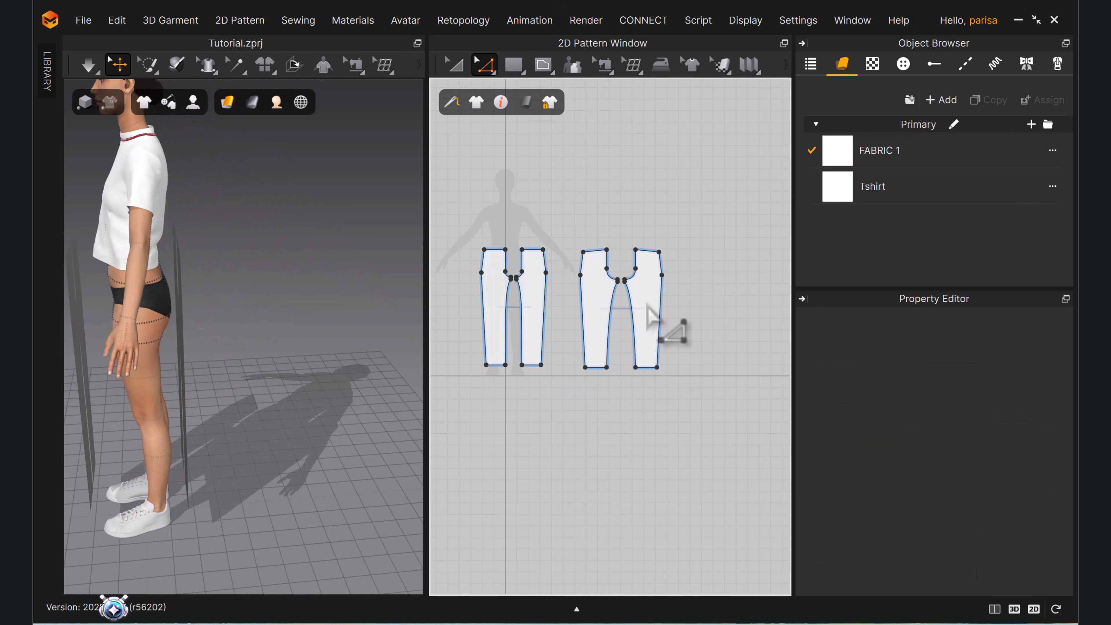
From the side view, move both front trouser pieces closer to the front of the avatar's body.
key(a)
click(654, 302)
right_drag(334, 370, 345, 357)
middle_drag(344, 357, 418, 367)
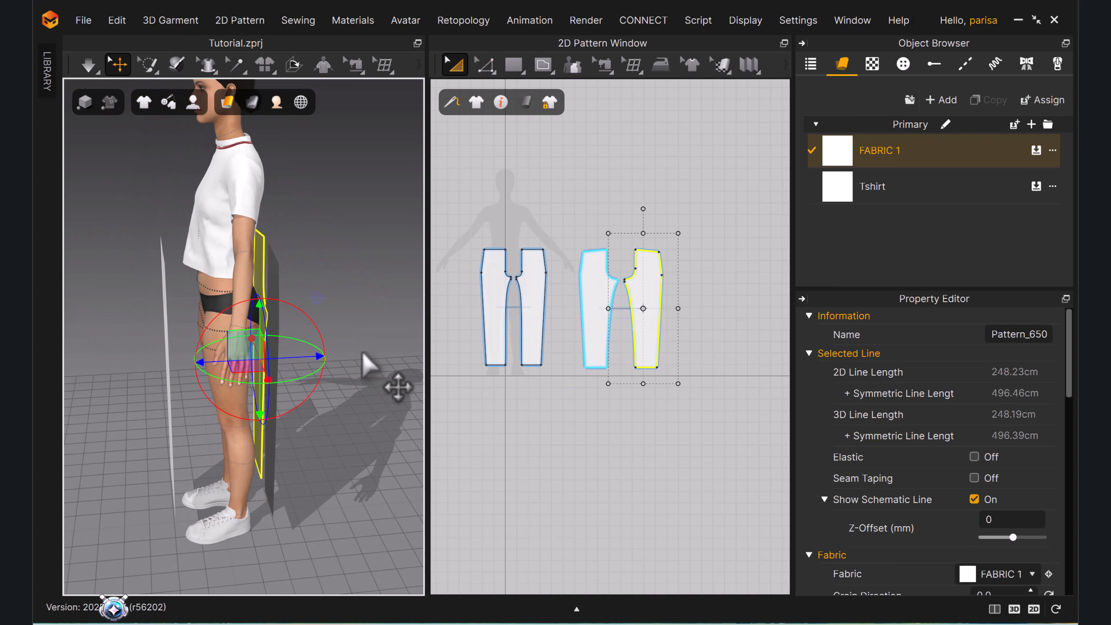
right_drag(334, 350, 312, 346)
drag(451, 211, 561, 413)
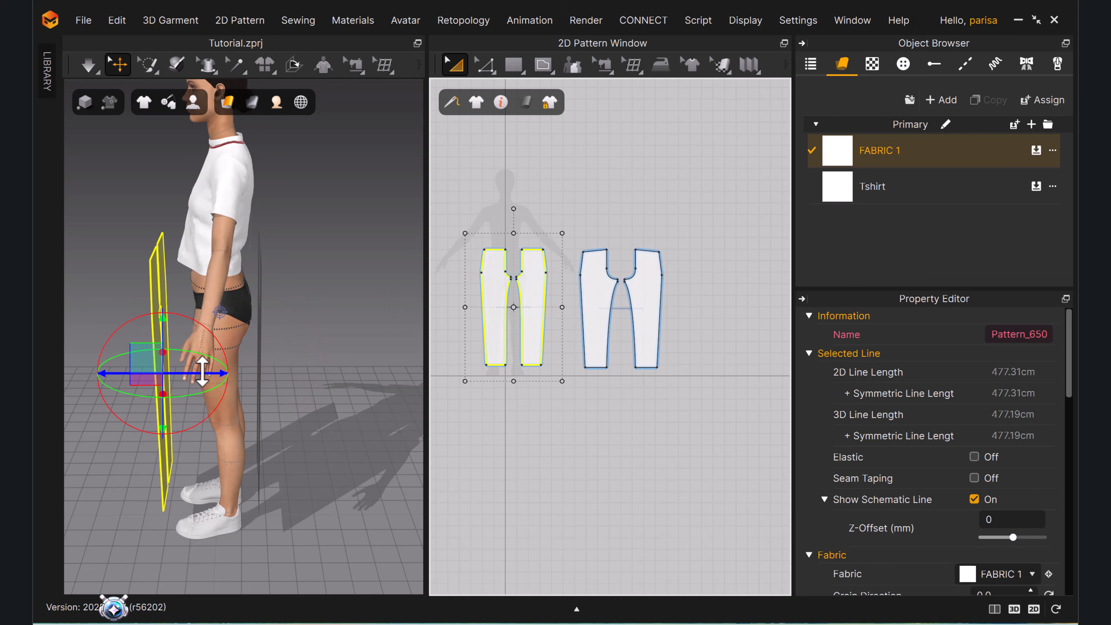
drag(200, 372, 225, 372)
drag(227, 371, 229, 371)
Move both back trouser pieces closer to the back of the avatar's body.
click(591, 270)
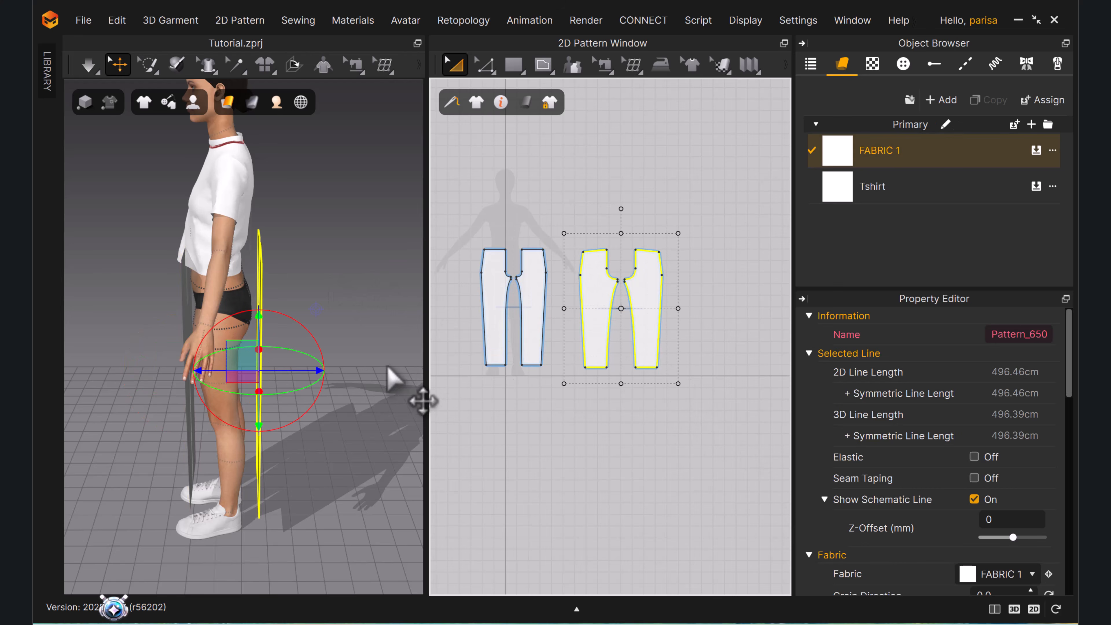
drag(312, 370, 304, 370)
click(275, 368)
right_drag(276, 368, 365, 344)
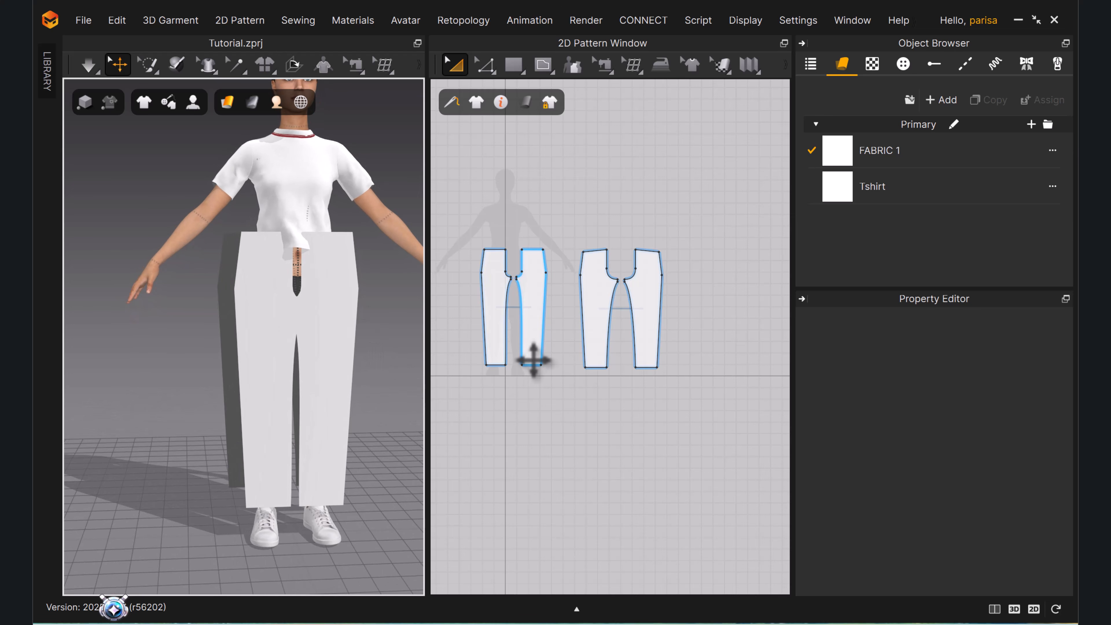
Free-sew the outer side edge of the front trouser piece to the back piece's, from waist to hem.
key(m)
scroll(635, 322, up, 3)
scroll(567, 264, up, 2)
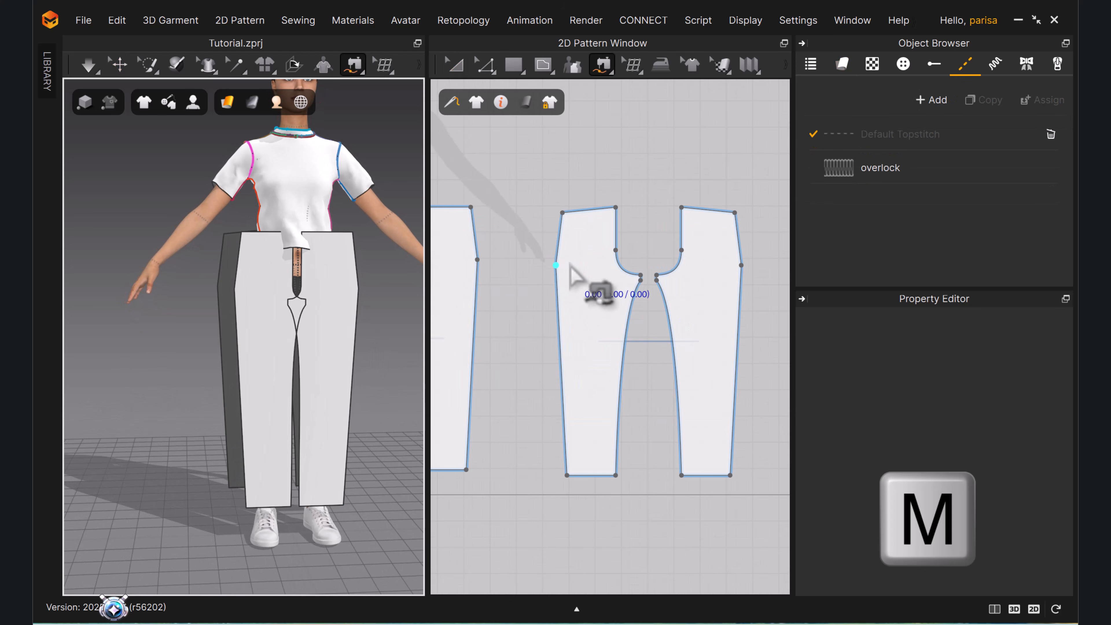
middle_drag(568, 264, 745, 233)
click(655, 180)
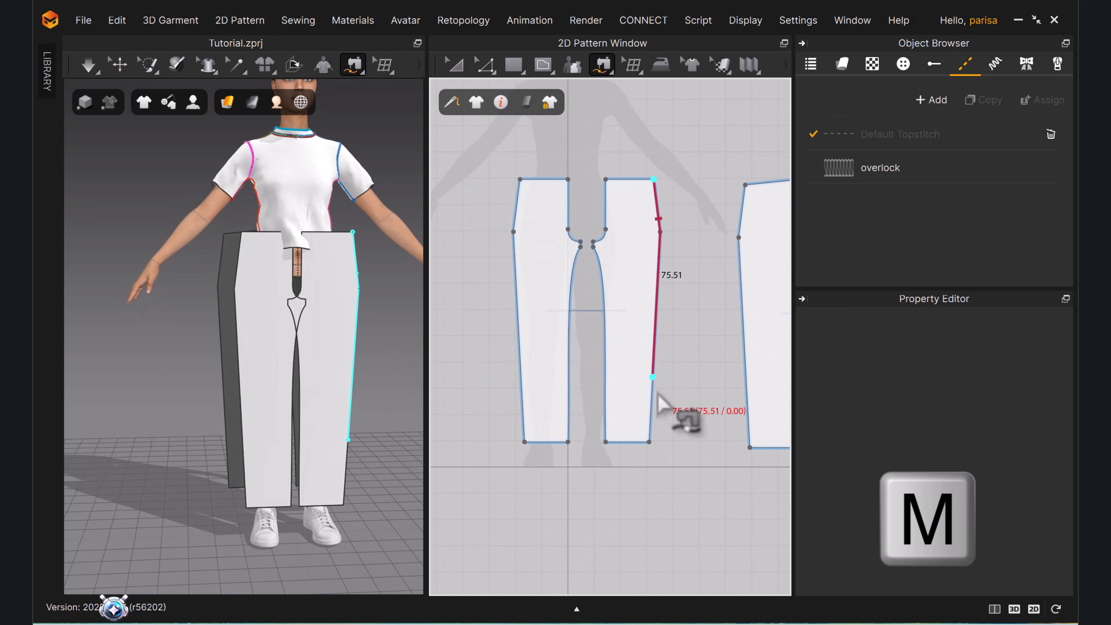
click(649, 442)
middle_drag(743, 315, 650, 275)
click(649, 147)
click(653, 409)
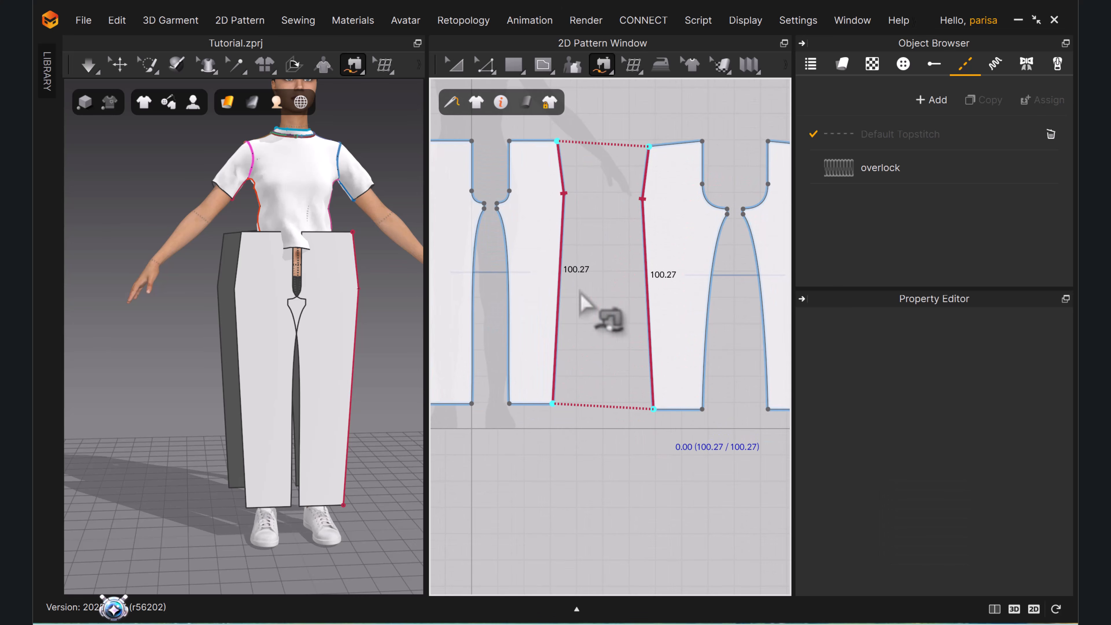
Free-sew the inseam of the back trouser piece to the front piece's inseam, from crotch point to hem.
click(727, 210)
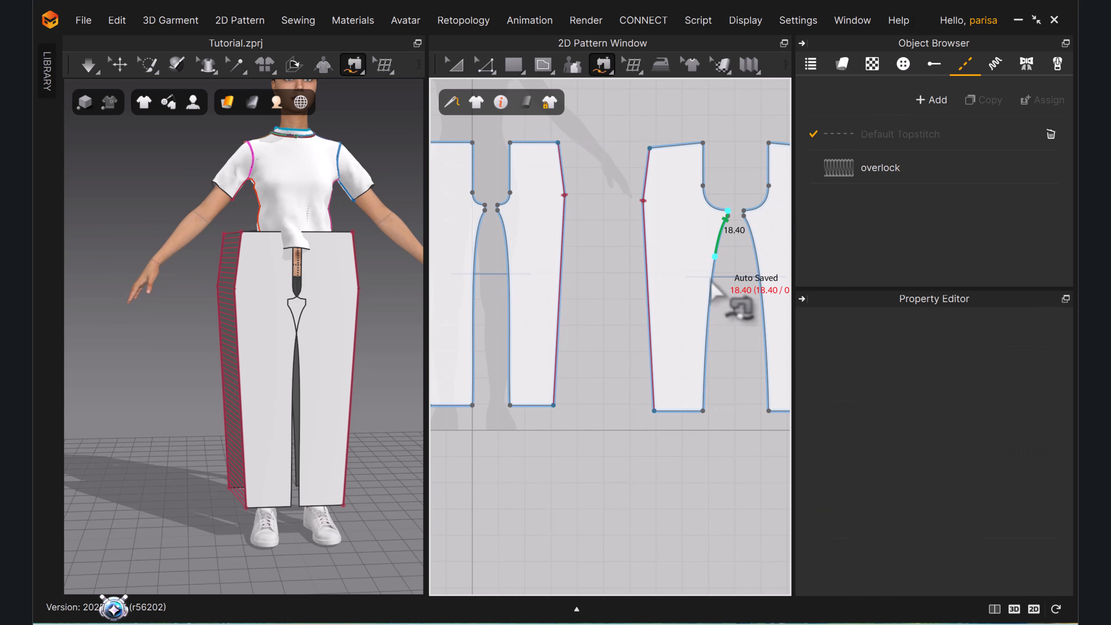
click(702, 409)
scroll(621, 398, down, 2)
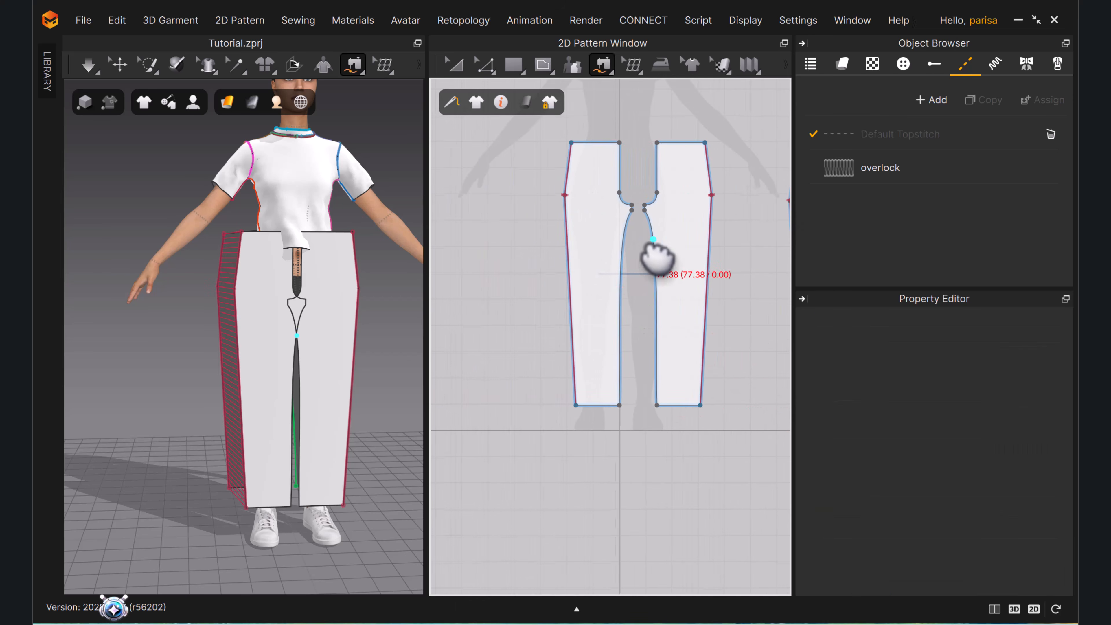
scroll(528, 255, up, 2)
click(509, 206)
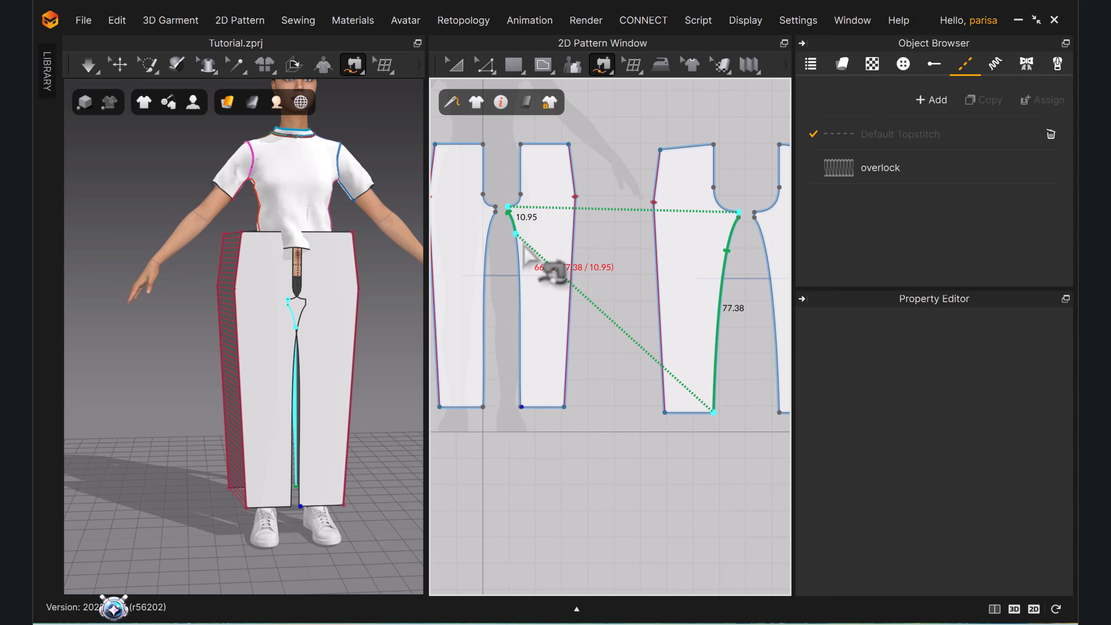
click(521, 406)
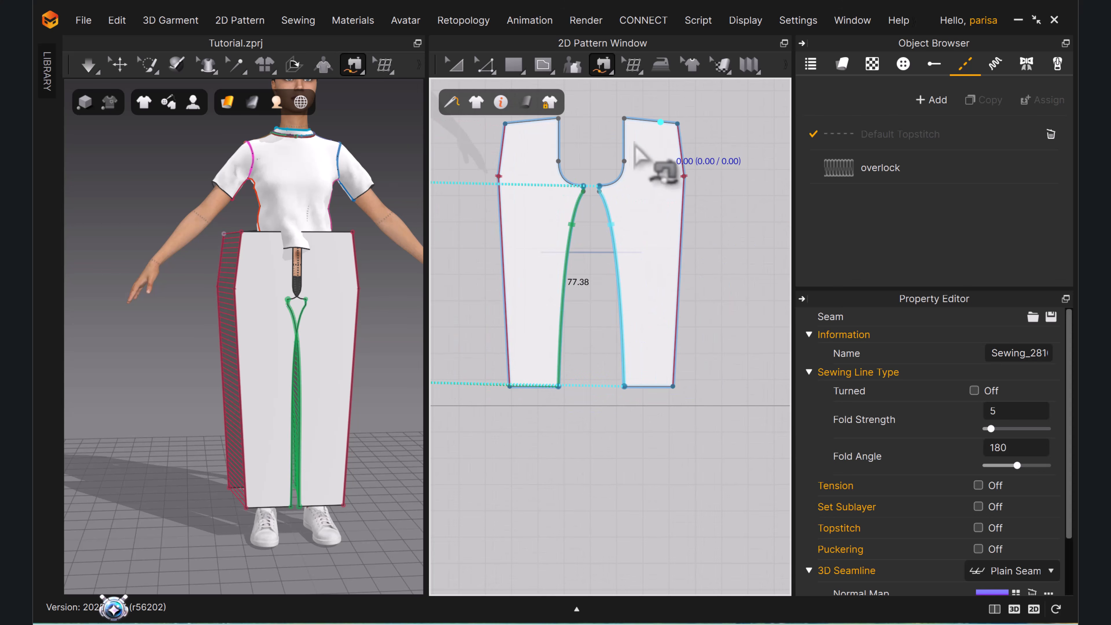
Free-sew the crotch curves of the two back trouser pieces together from the waist to the crotch point.
click(624, 119)
click(600, 186)
click(559, 119)
click(584, 186)
Free-sew the crotch curves of the two front trouser pieces together from the waist to the crotch point.
middle_drag(586, 187, 756, 249)
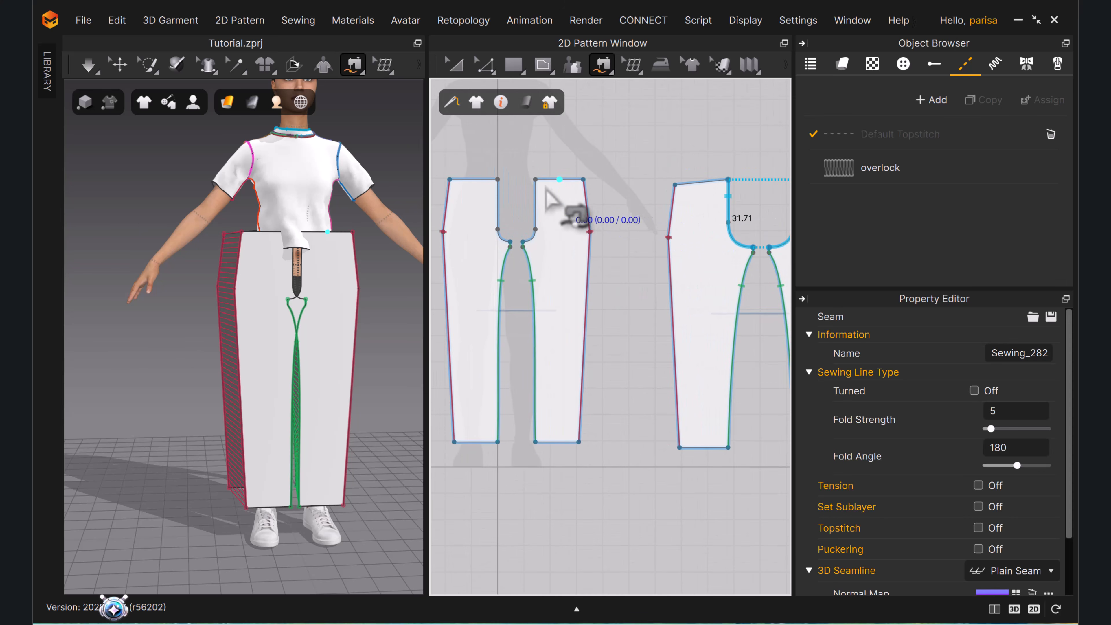
click(534, 181)
scroll(537, 199, up, 3)
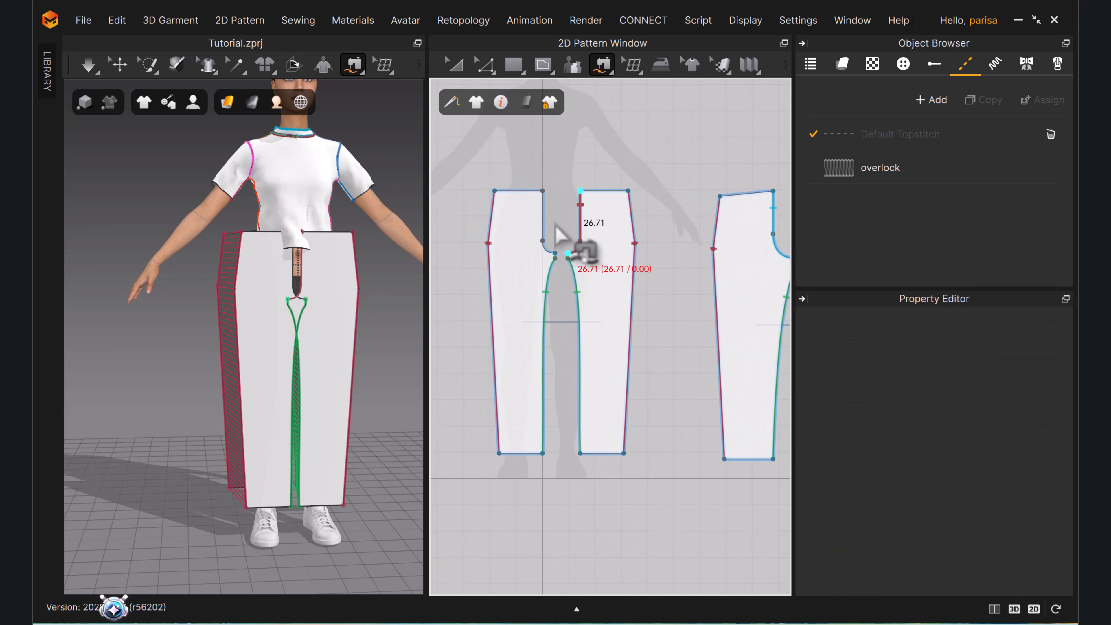
click(541, 215)
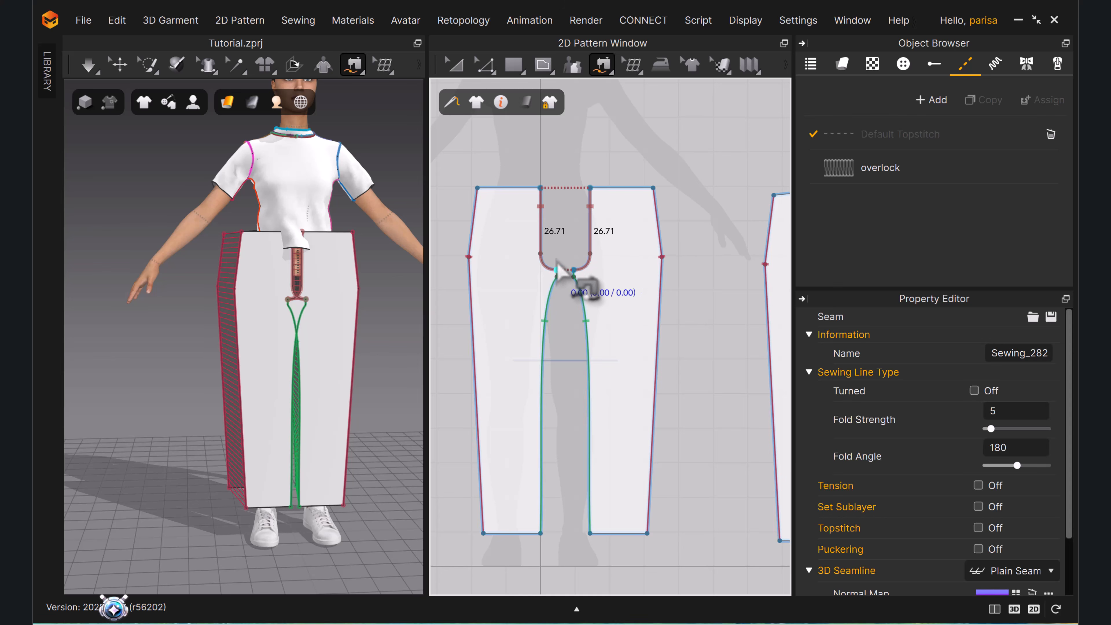
Pin one front trouser piece near its outer waist corner and simulate the trousers onto the avatar.
click(455, 66)
right_drag(397, 334, 301, 265)
key(w)
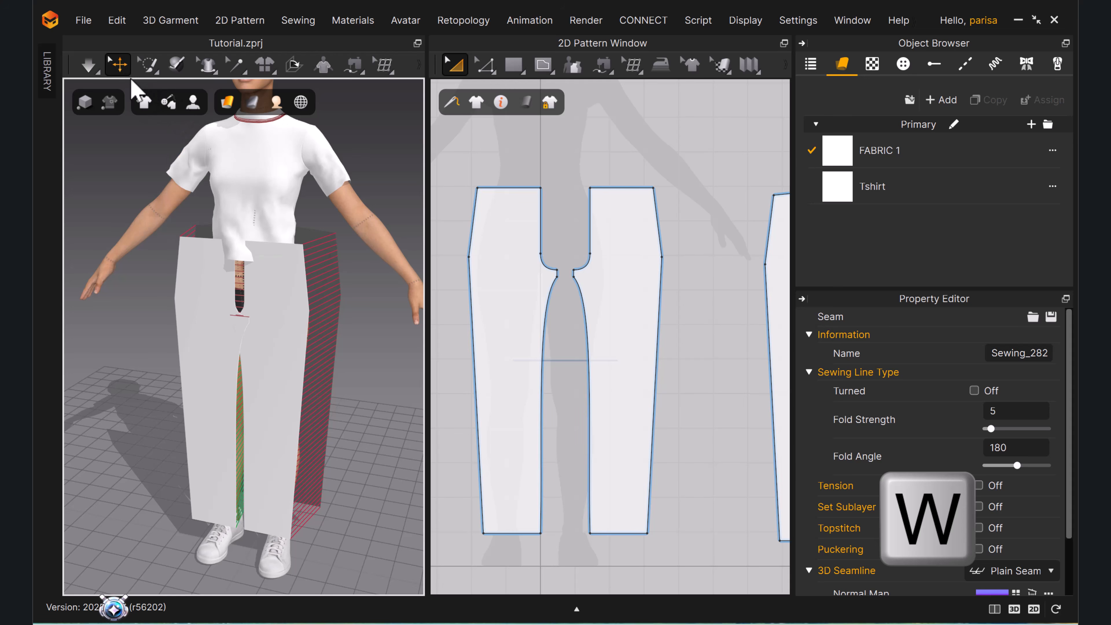
click(298, 253)
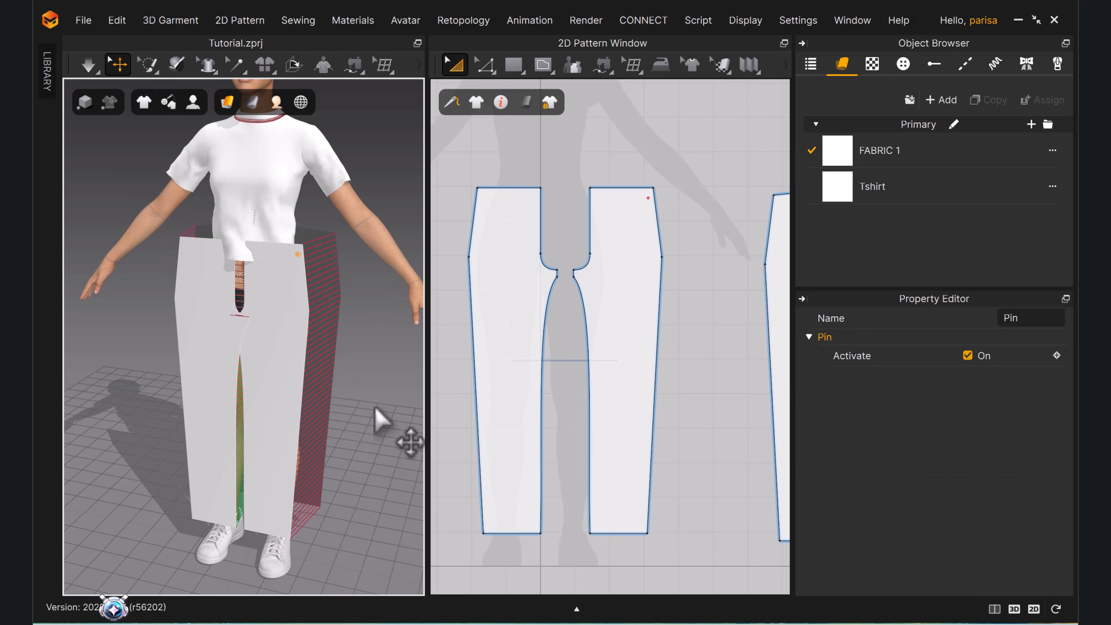
key(space)
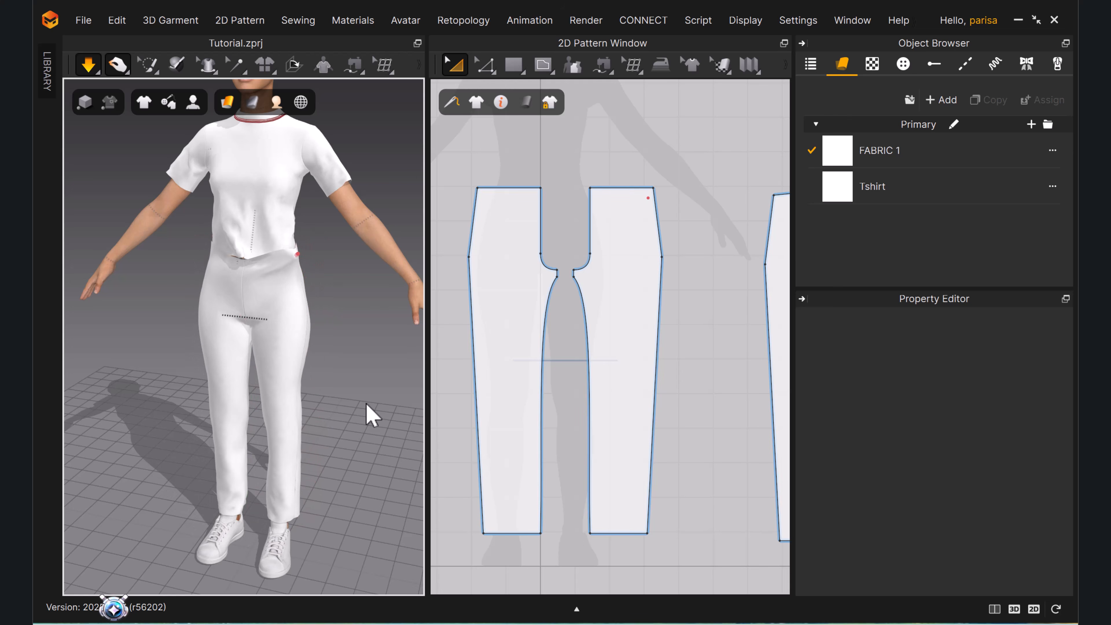
key(space)
right_drag(325, 375, 325, 271)
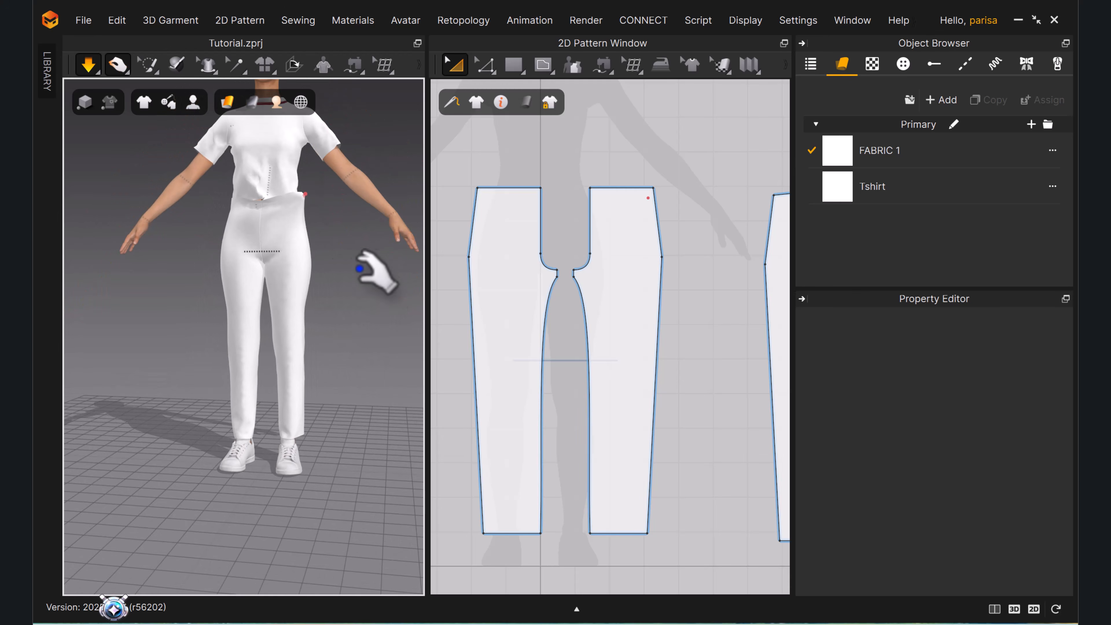
Delete all pins from the trousers and run the simulation again.
right_click(305, 195)
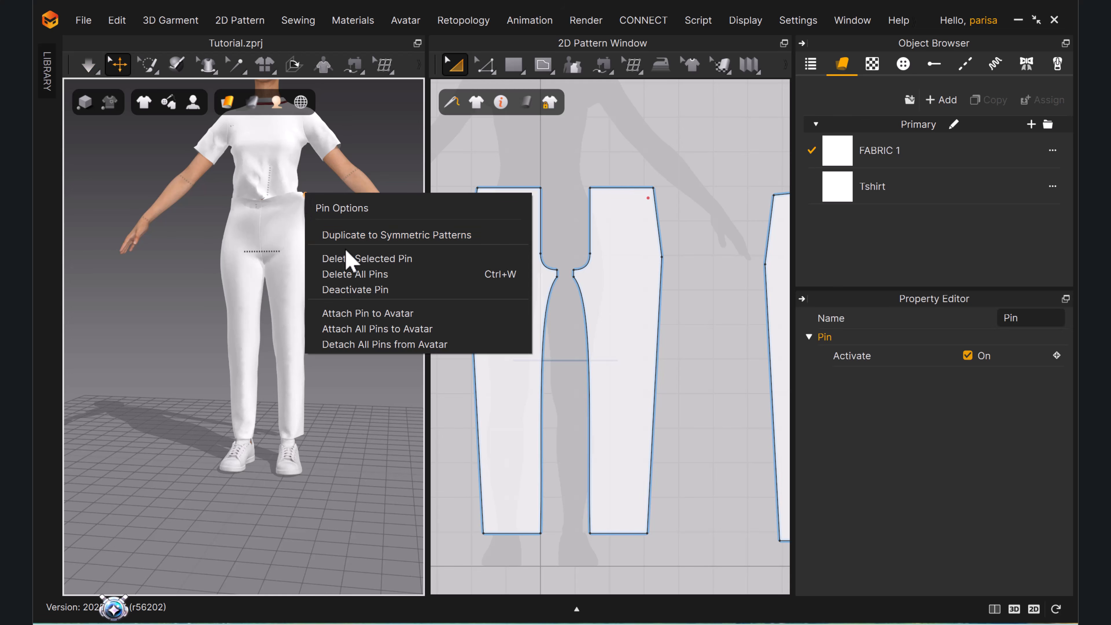
click(356, 274)
key(space)
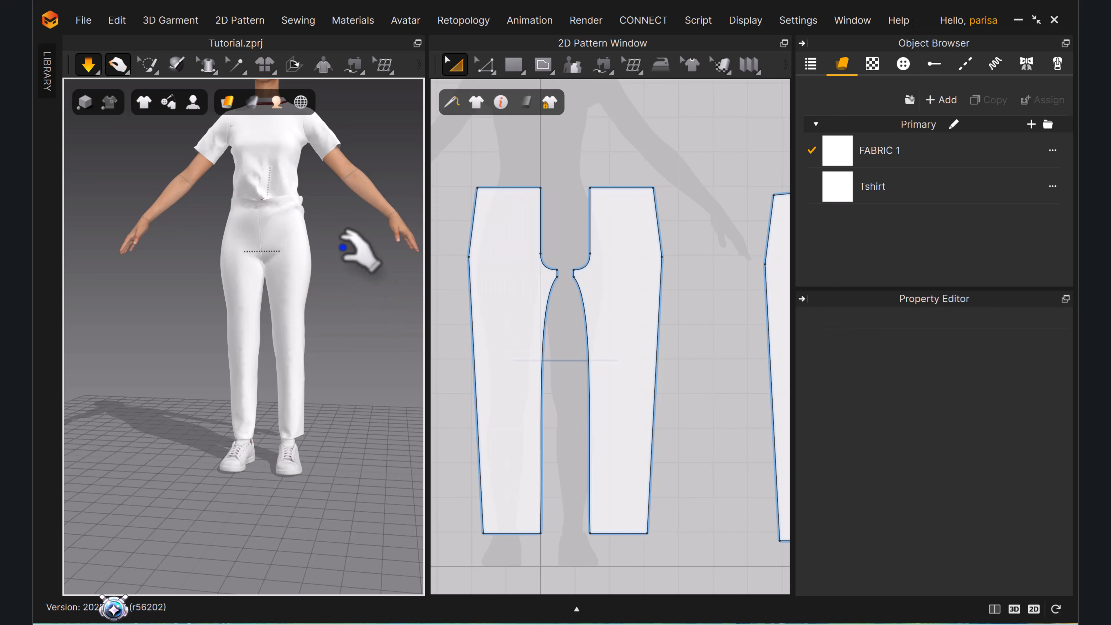
Run the simulation with all four trouser pieces selected and tug the trousers into place around the avatar's hips.
key(space)
scroll(583, 280, down, 5)
drag(541, 196, 771, 438)
drag(265, 278, 326, 249)
key(space)
drag(235, 232, 177, 234)
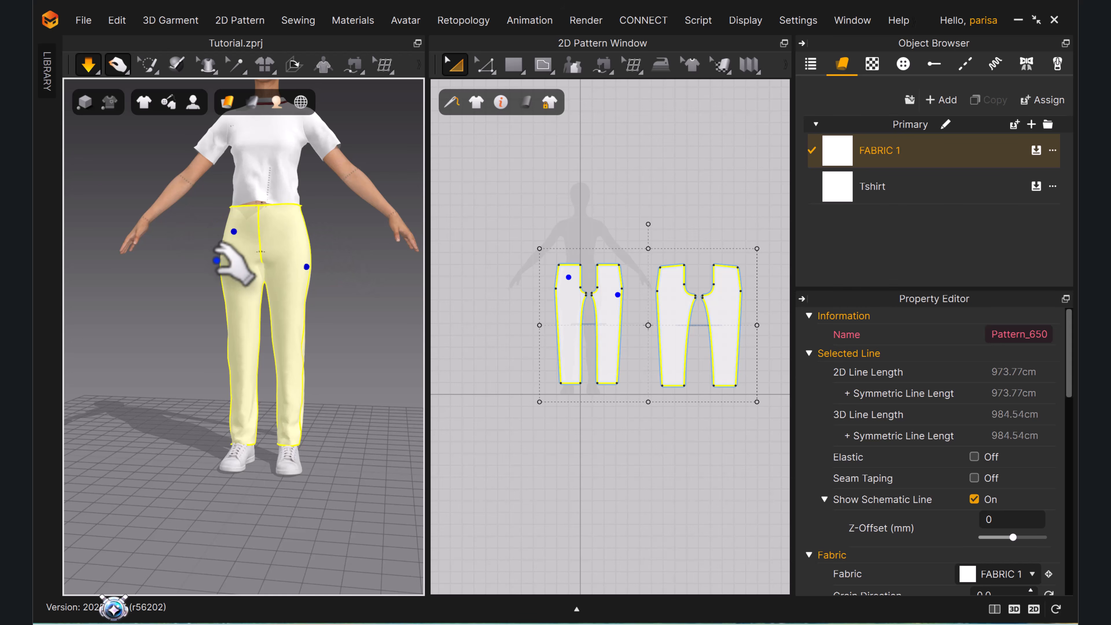
key(space)
click(341, 309)
mouse_move(359, 316)
right_down()
mouse_move(168, 303)
mouse_move(185, 313)
mouse_move(355, 300)
mouse_move(340, 319)
mouse_move(321, 319)
mouse_move(354, 316)
right_up()
Shorten the T-shirt by raising the hem edges of its front and back pieces together, and simulate the result.
scroll(339, 315, down, 2)
scroll(654, 300, down, 5)
middle_drag(667, 316, 572, 369)
middle_drag(732, 444, 504, 296)
scroll(505, 304, up, 4)
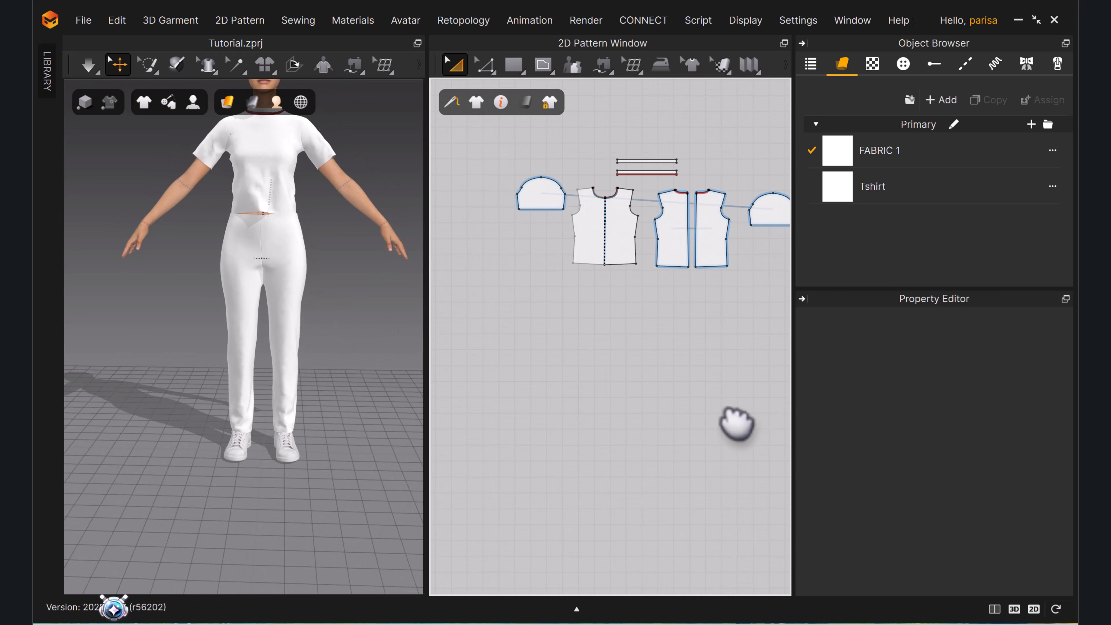
middle_drag(734, 422, 595, 459)
key(z)
scroll(620, 372, up, 2)
scroll(567, 443, down, 2)
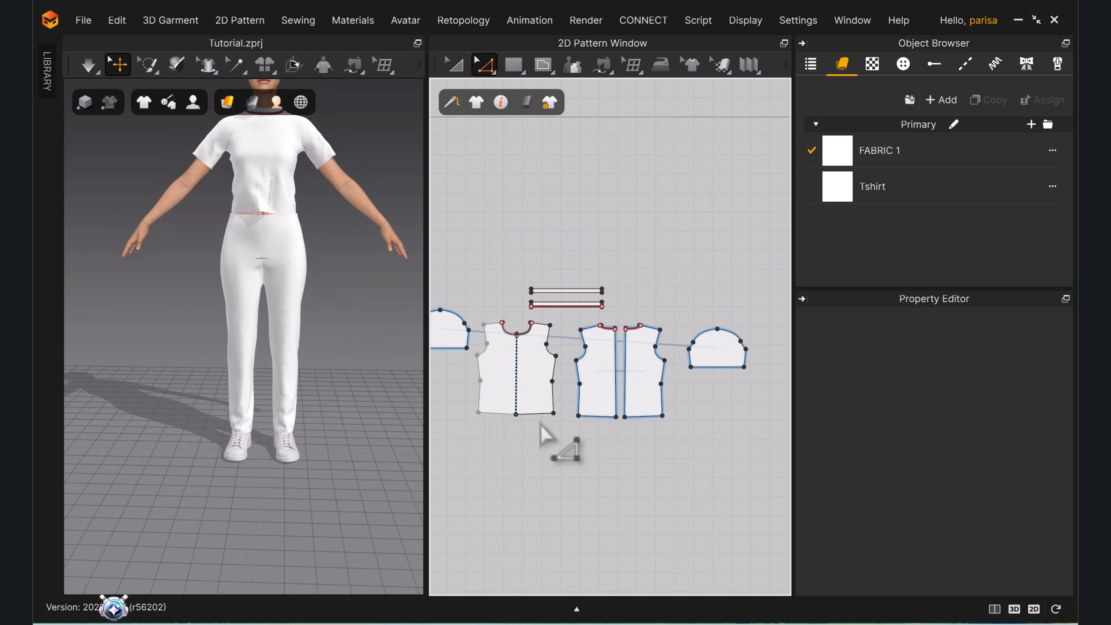
click(536, 413)
shift+drag(602, 419, 603, 408)
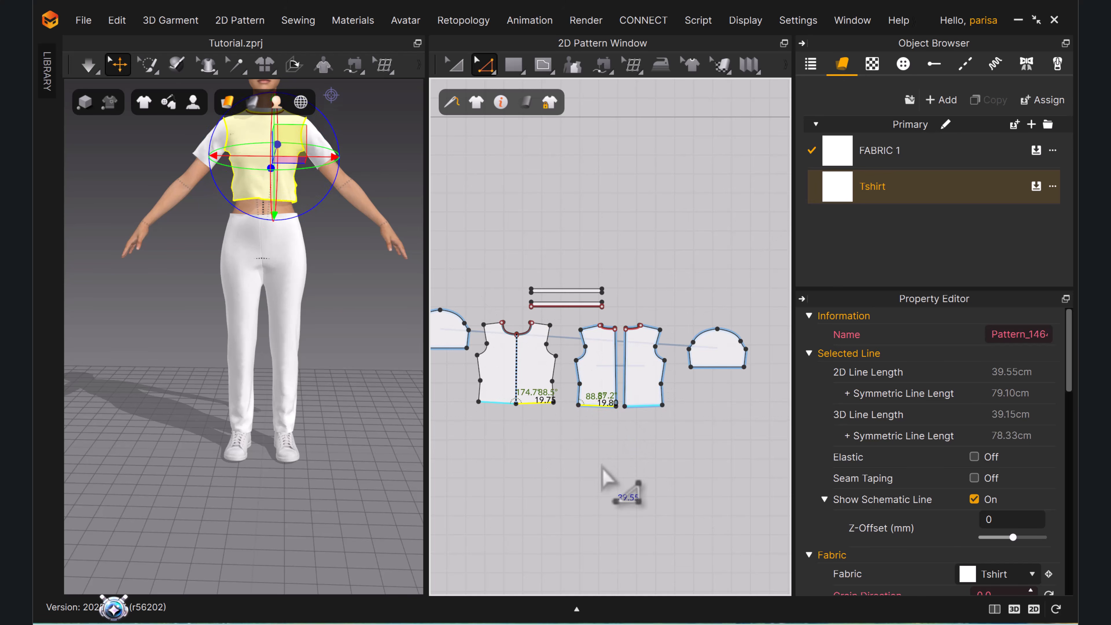
click(600, 469)
key(space)
key(space)
Hide the front trouser piece on the avatar's left leg in the 3D view.
scroll(340, 347, up, 3)
right_drag(340, 346, 336, 320)
scroll(336, 320, up, 1)
click(337, 322)
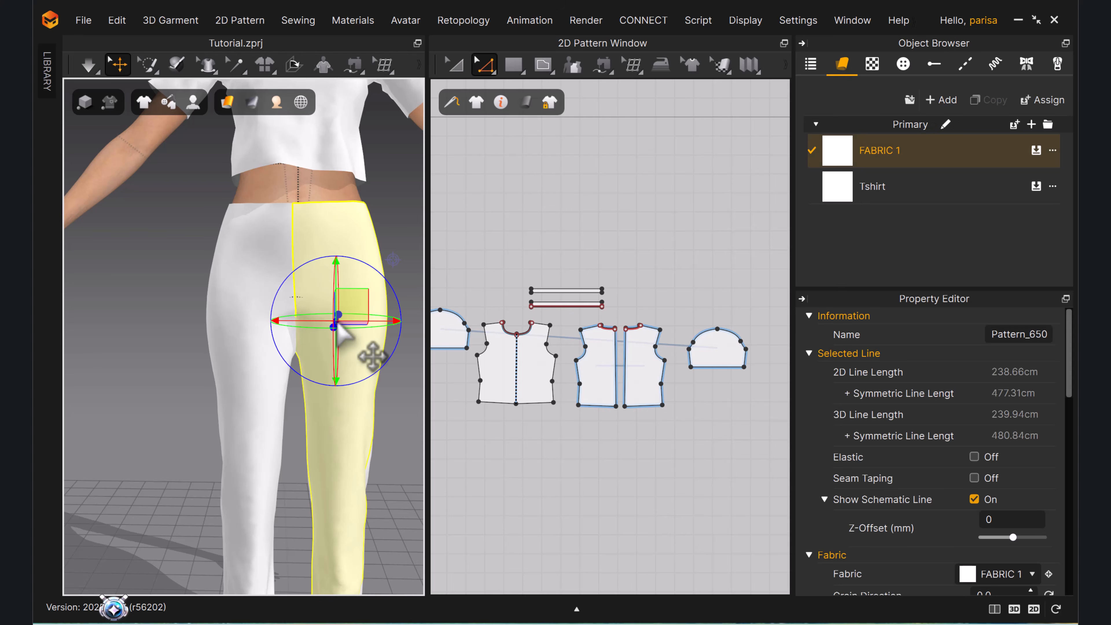
key(shift+q)
Simulate while pulling the remaining front trouser piece at the crotch and inner thigh to straighten its fabric.
scroll(339, 323, up, 1)
middle_drag(340, 324, 333, 363)
right_drag(333, 363, 292, 359)
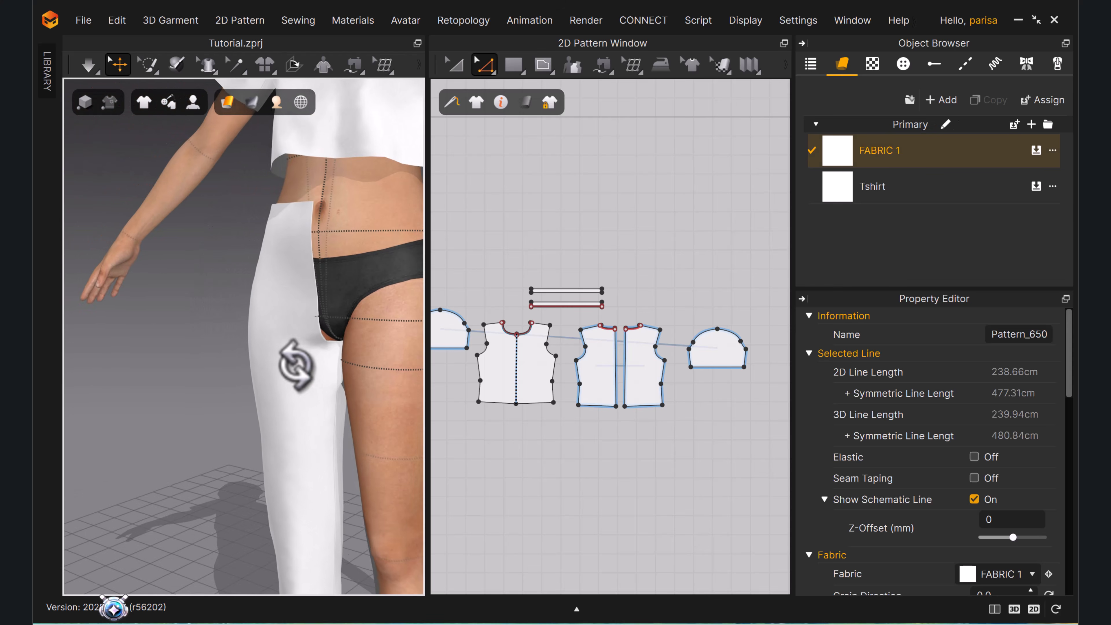
scroll(294, 358, up, 3)
middle_drag(297, 356, 319, 354)
mouse_move(320, 354)
right_down()
mouse_move(366, 343)
mouse_move(339, 363)
right_up()
scroll(334, 364, up, 2)
scroll(335, 365, down, 1)
key(space)
drag(316, 372, 241, 322)
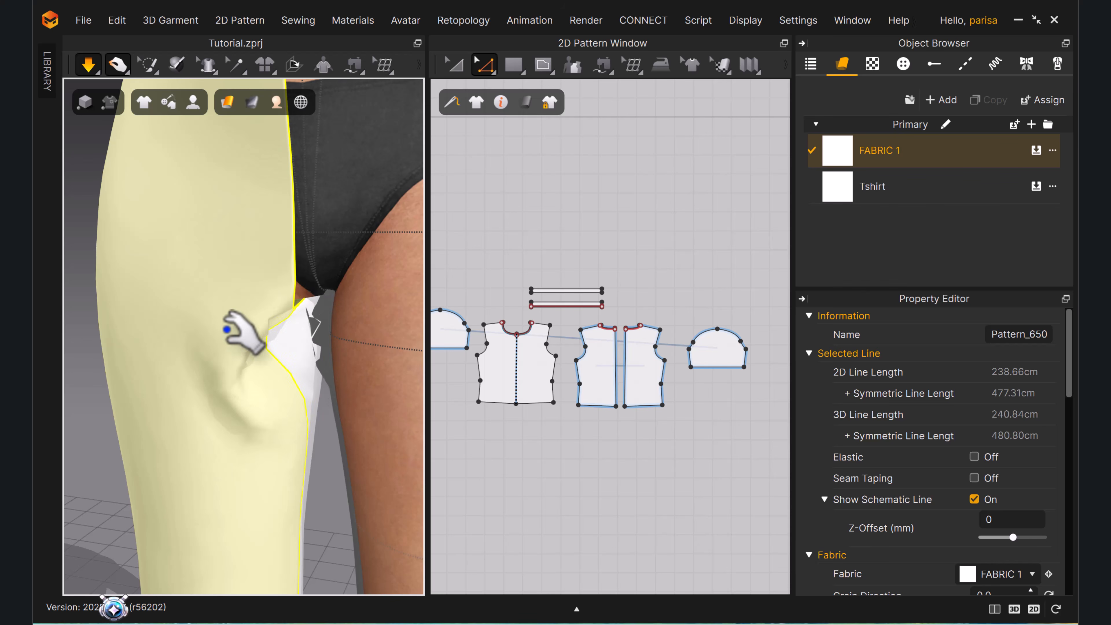
key(space)
Show the hidden trouser piece again in the 3D view and clear the selection.
scroll(334, 307, down, 2)
mouse_move(334, 308)
right_down()
mouse_move(286, 302)
mouse_move(334, 322)
right_up()
scroll(285, 301, down, 2)
scroll(618, 312, down, 5)
middle_drag(625, 319, 790, 341)
scroll(688, 349, down, 3)
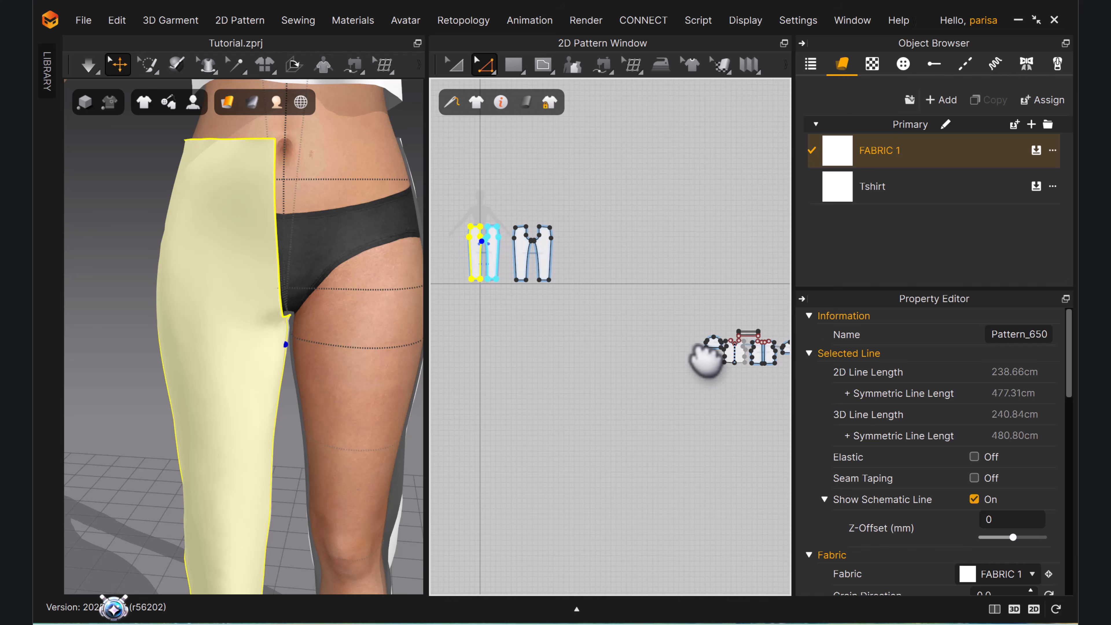
middle_drag(689, 352, 790, 326)
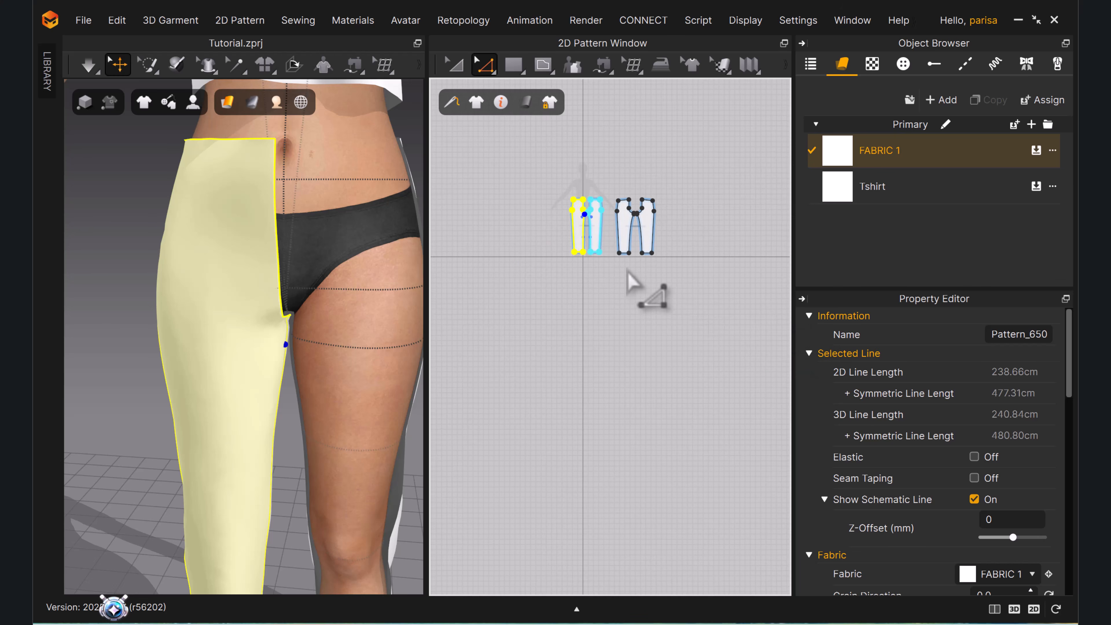
mouse_move(142, 101)
click(164, 154)
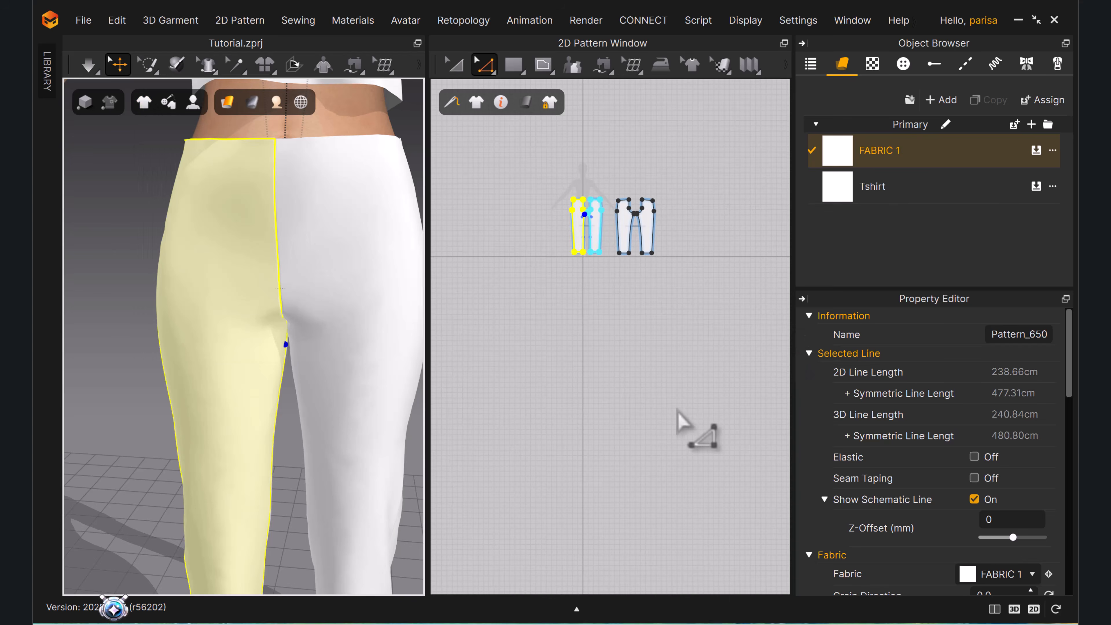
click(678, 412)
Select the waist edges of the front and back trouser pieces together and lower them in small steps for a lower waistline.
scroll(324, 302, down, 3)
right_drag(324, 302, 345, 315)
middle_drag(349, 326, 322, 372)
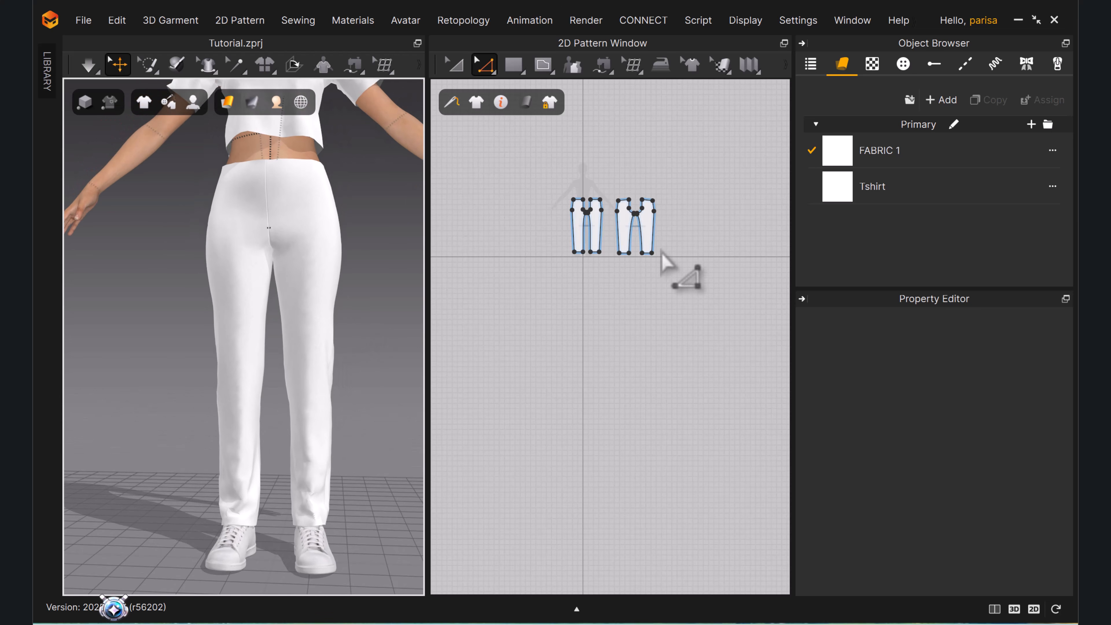
scroll(669, 245, up, 2)
scroll(650, 248, up, 3)
middle_drag(662, 249, 722, 267)
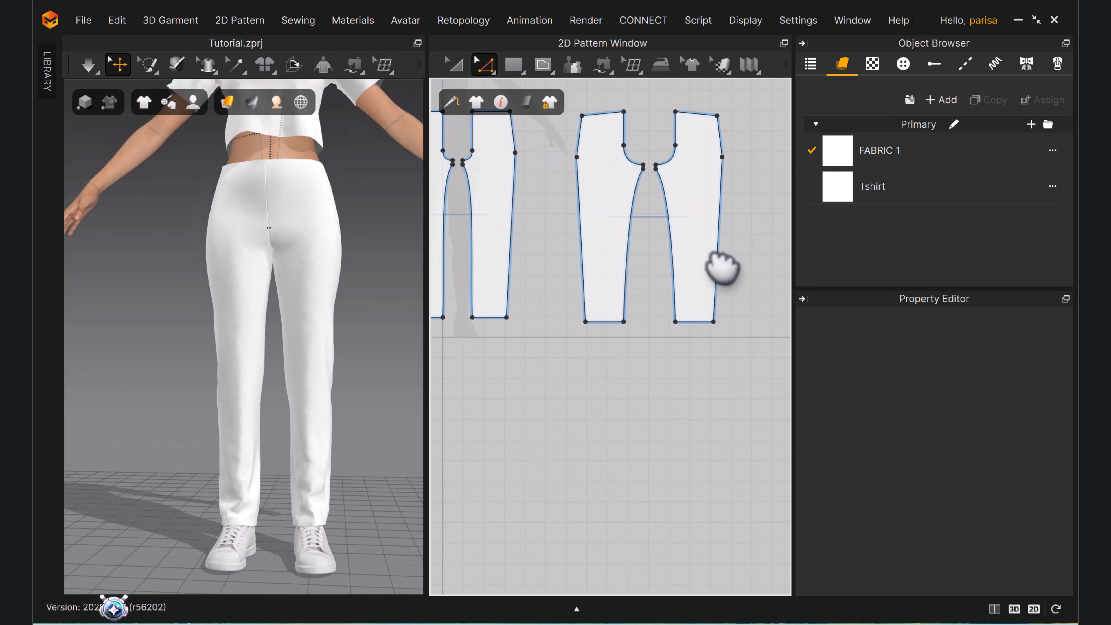
right_drag(333, 394, 327, 348)
scroll(555, 365, down, 2)
middle_drag(555, 364, 574, 427)
drag(530, 228, 743, 243)
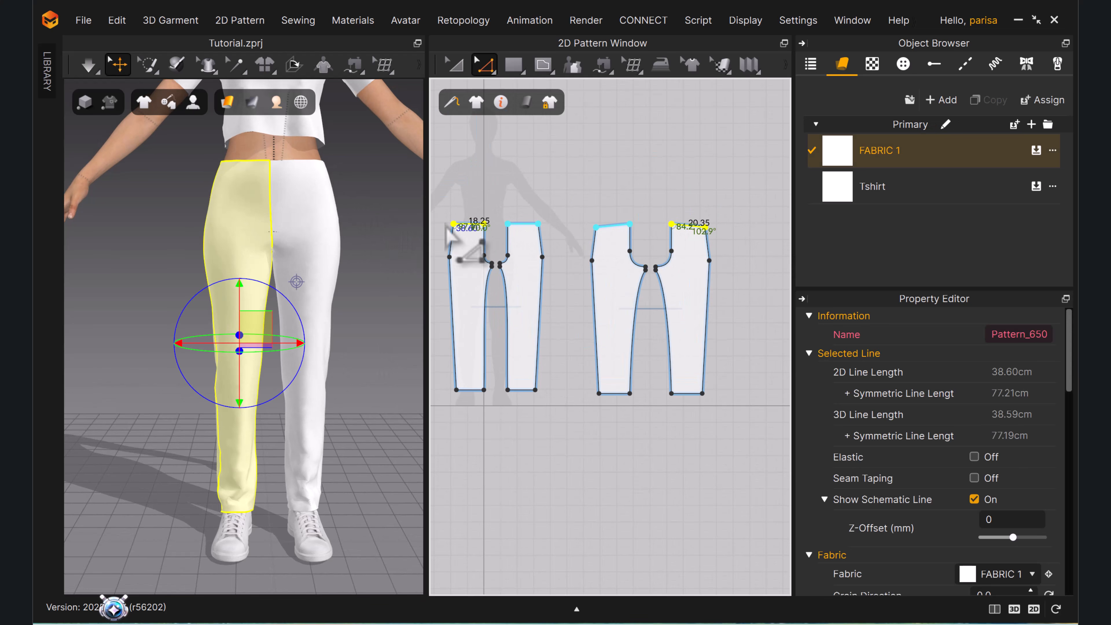
drag(469, 212, 477, 202)
key(Down)
key(Down)
key(Down)
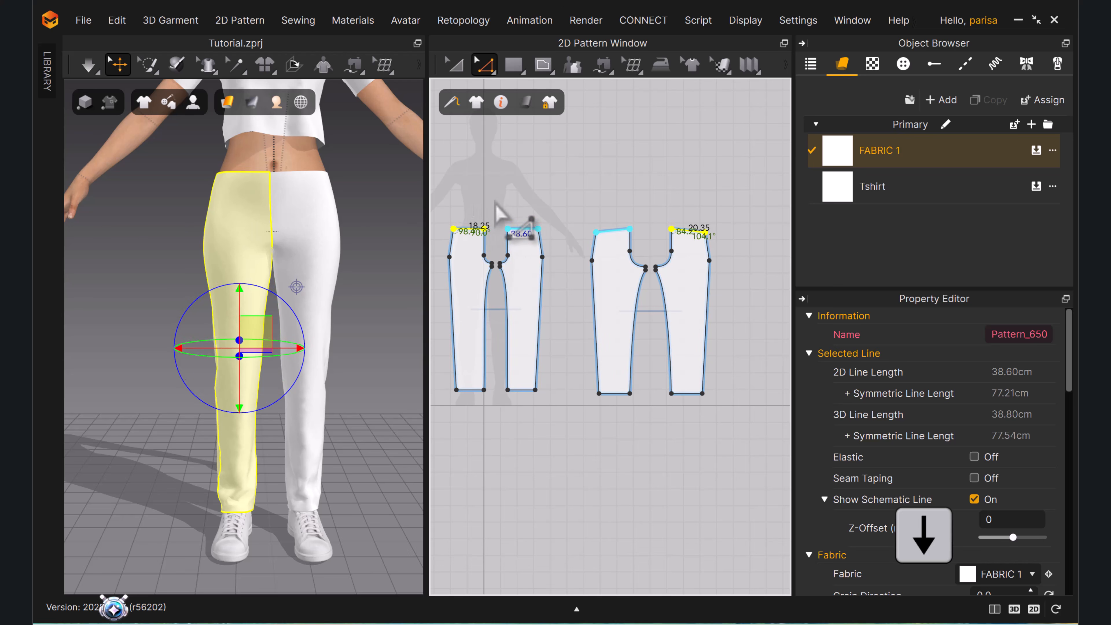
key(Down)
key(Down)
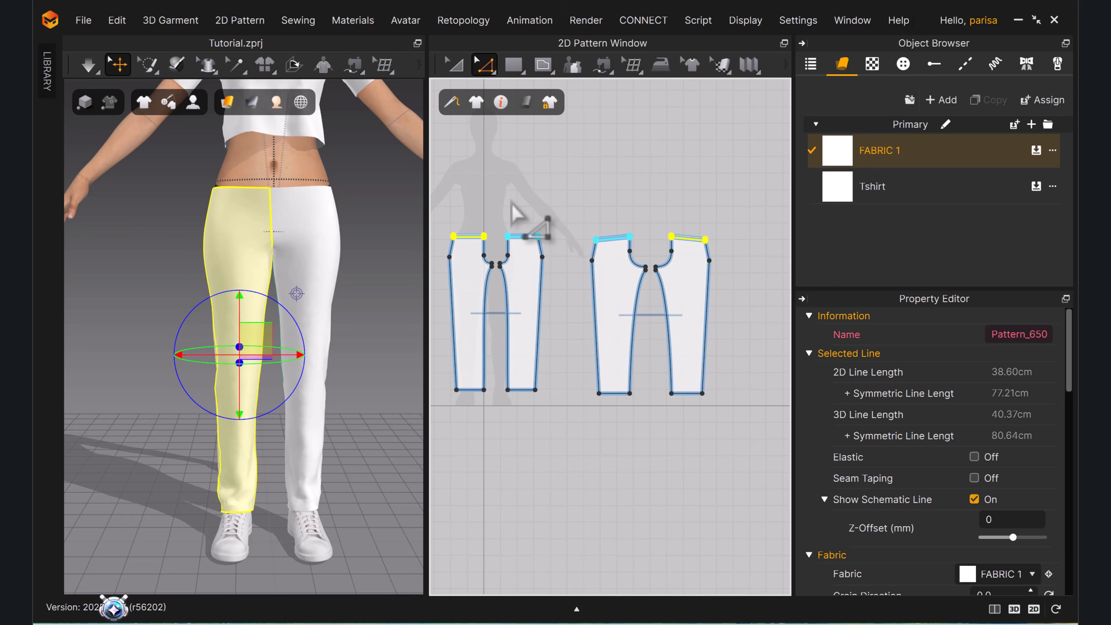
key(Up)
key(Down)
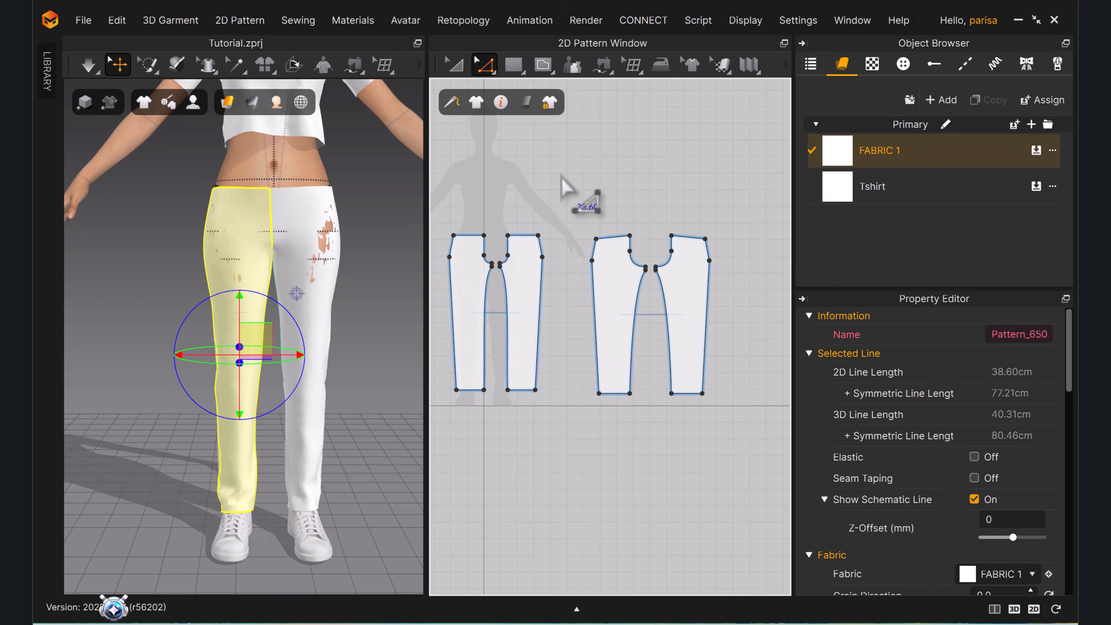
click(570, 187)
Add a point on the outer seam of the front trouser piece at about knee height.
scroll(434, 350, up, 3)
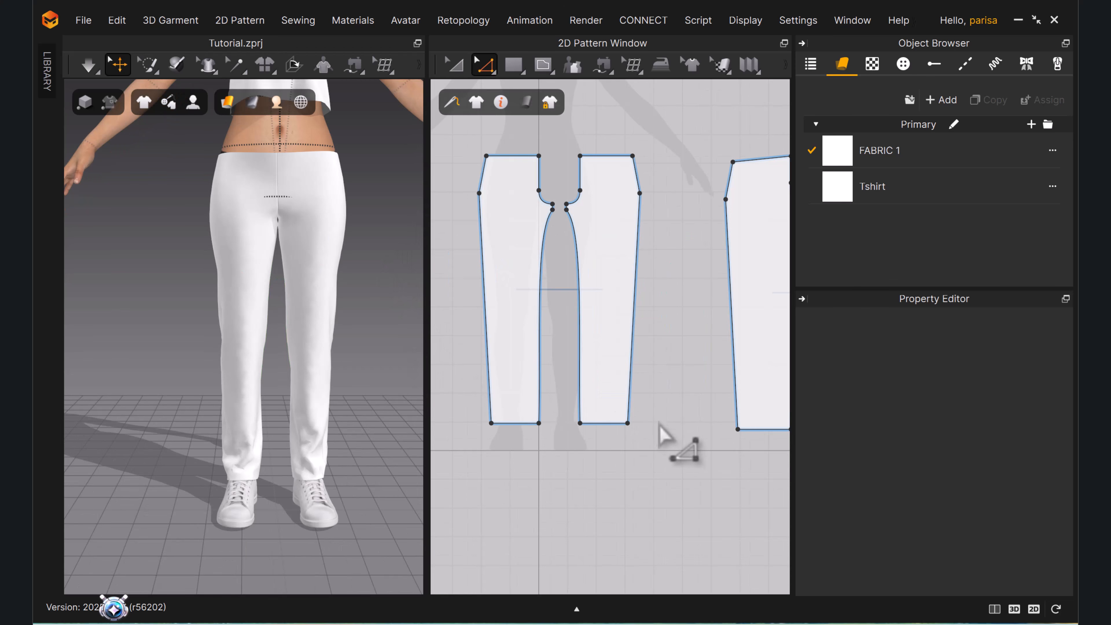
click(307, 349)
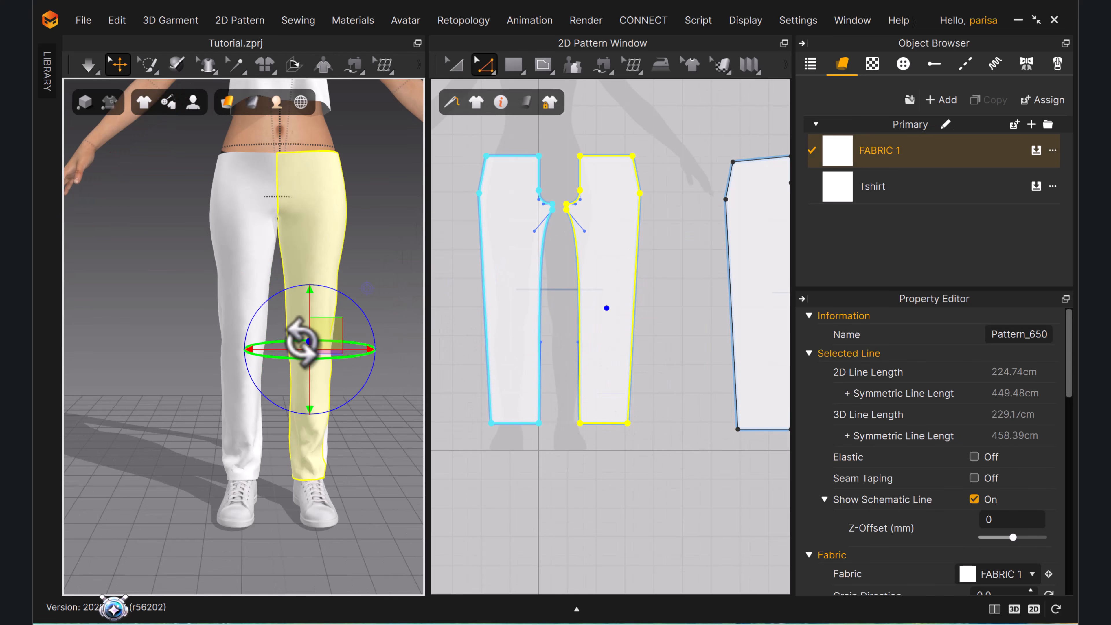
click(634, 308)
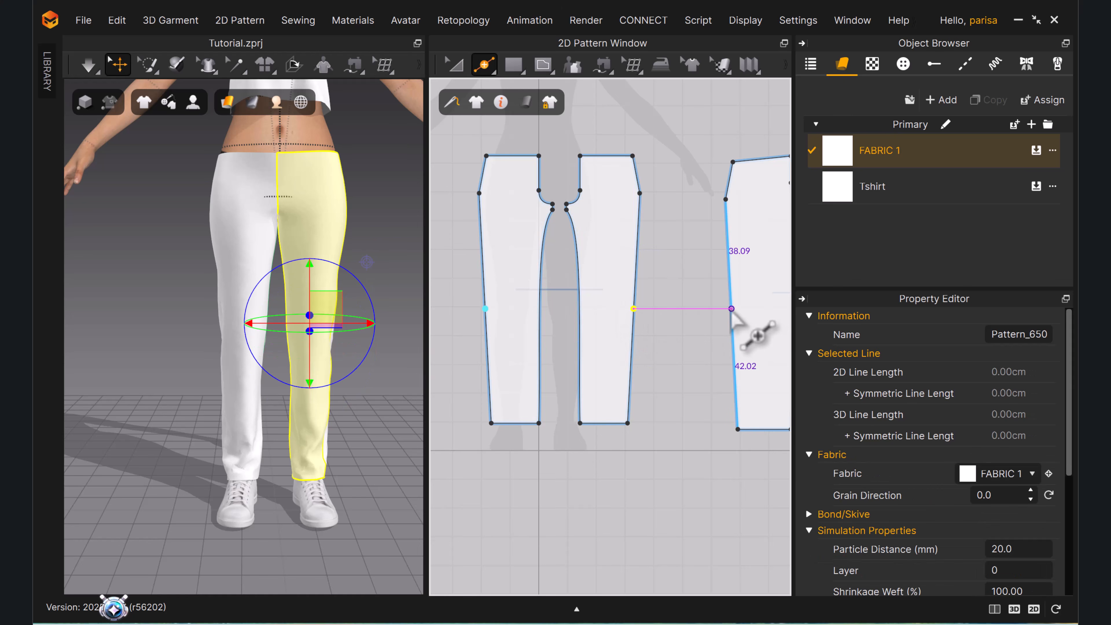
Select the front and back trouser pieces and align them along their bottom edges.
key(a)
scroll(739, 317, down, 5)
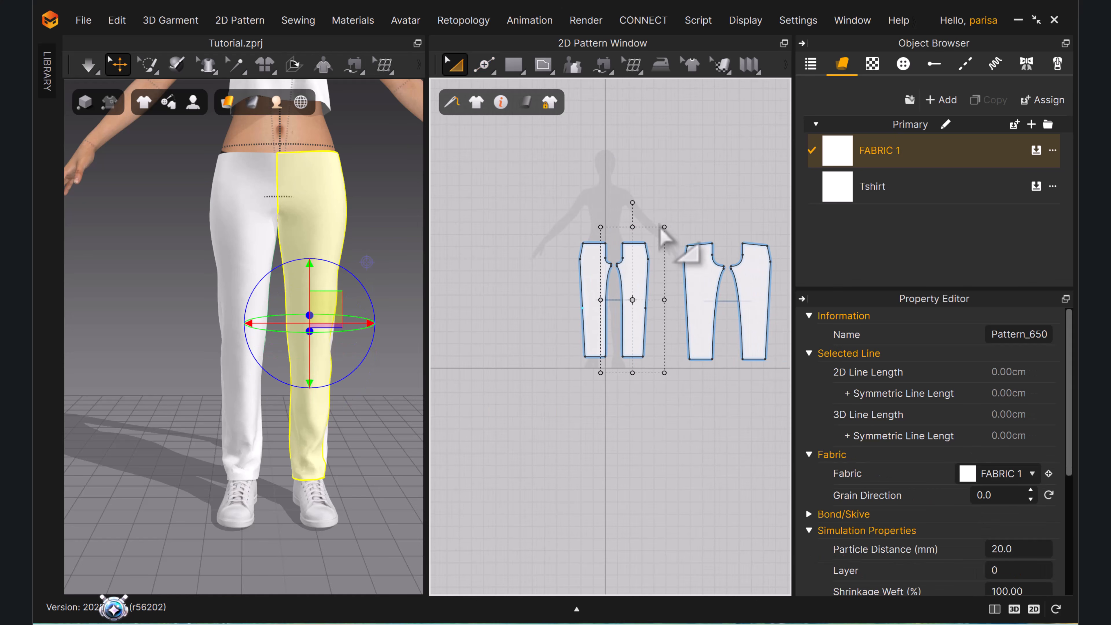
click(763, 396)
click(686, 345)
right_click(632, 335)
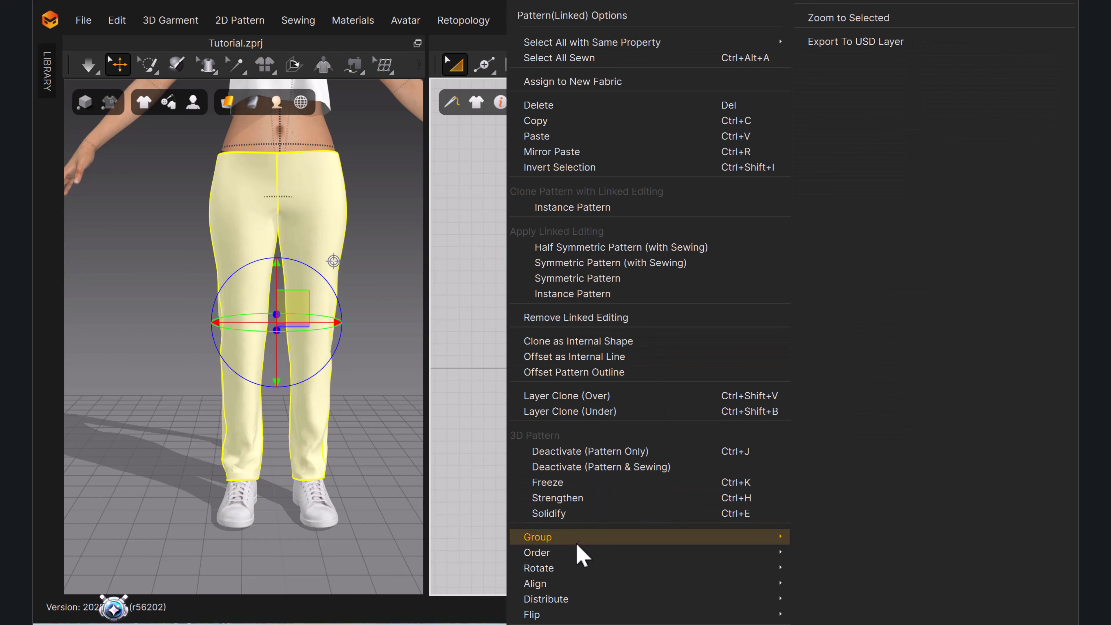
mouse_move(703, 583)
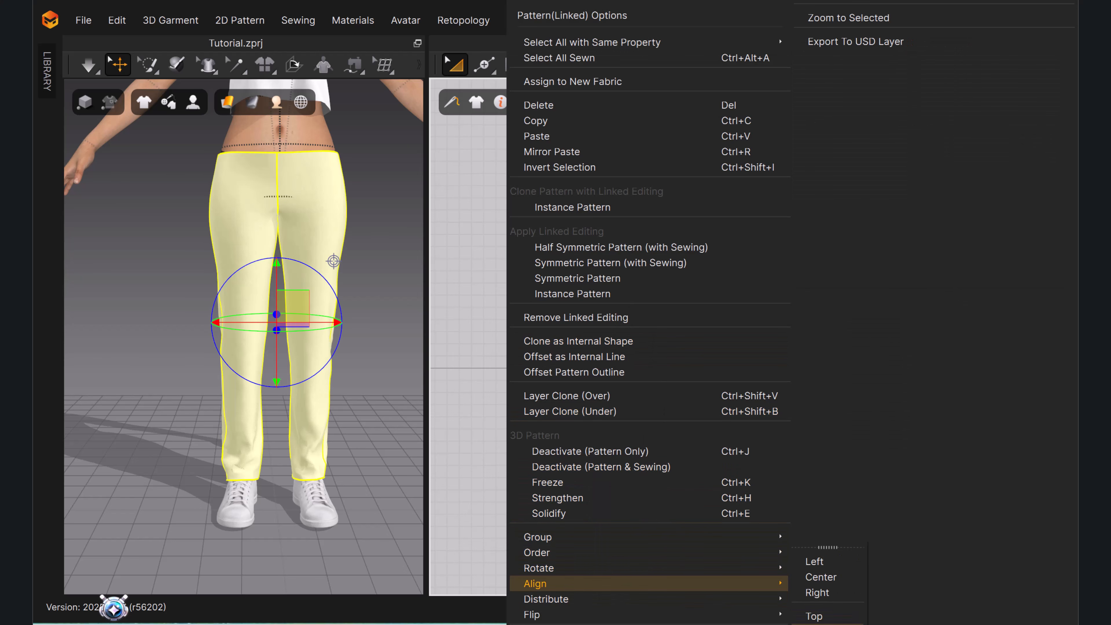
key(Escape)
click(695, 427)
Add a point on the outer seam of the back trouser piece, level with the front piece's knee point.
scroll(625, 347, up, 5)
middle_drag(625, 347, 602, 363)
key(x)
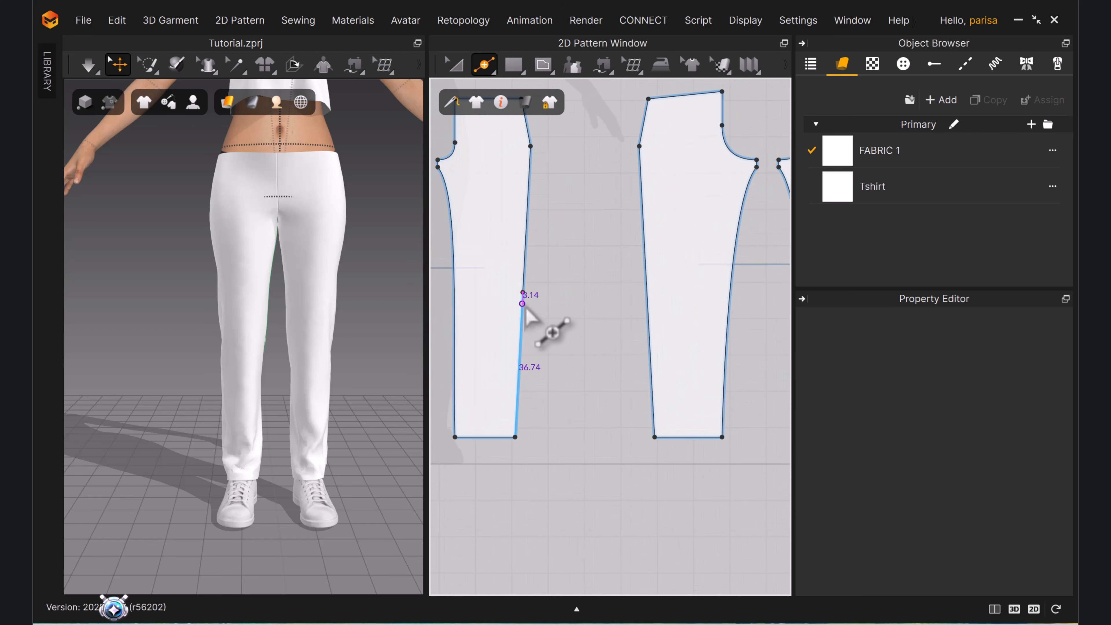
click(646, 292)
scroll(602, 372, down, 5)
middle_drag(618, 380, 642, 357)
key(z)
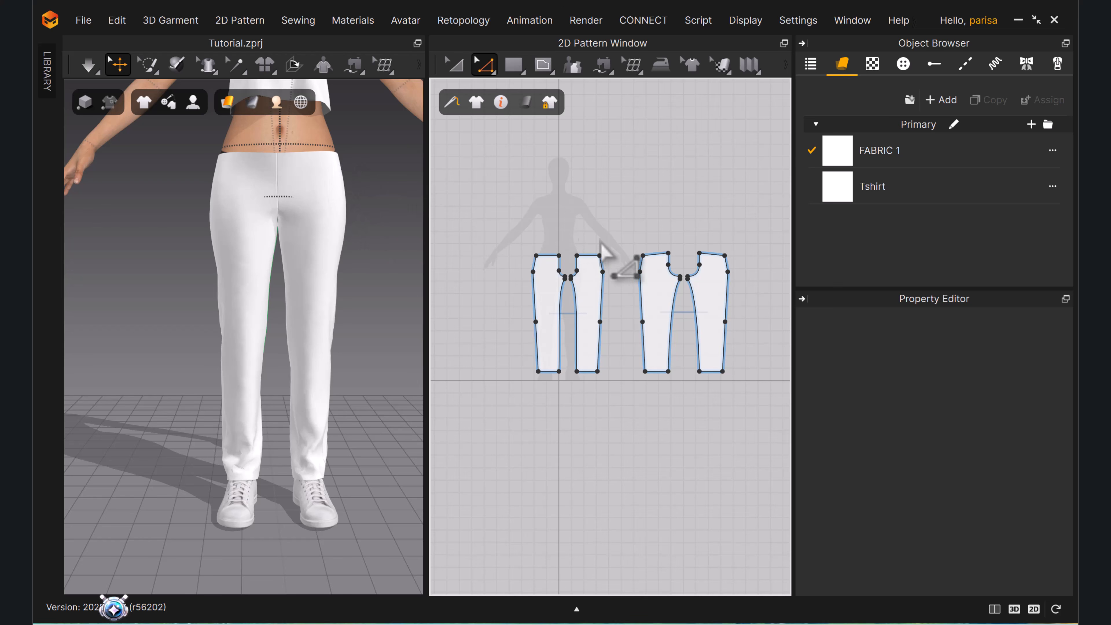
scroll(580, 244, up, 3)
click(520, 70)
click(538, 119)
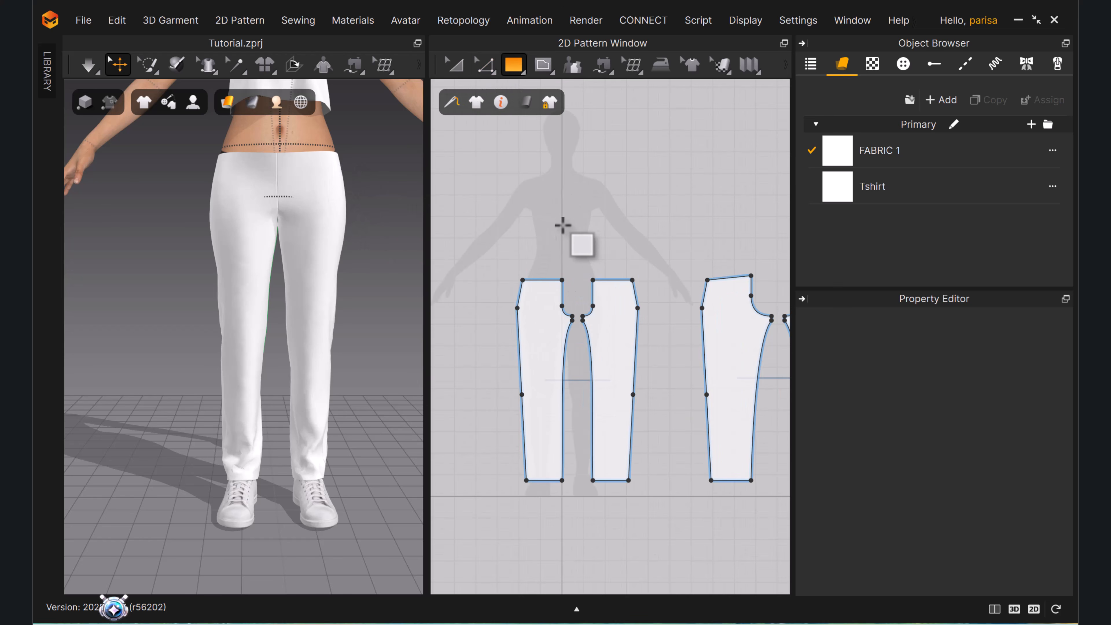
scroll(518, 254, up, 2)
Hide the avatar measurements and select one front and one back waist edge to measure their combined length.
mouse_move(195, 105)
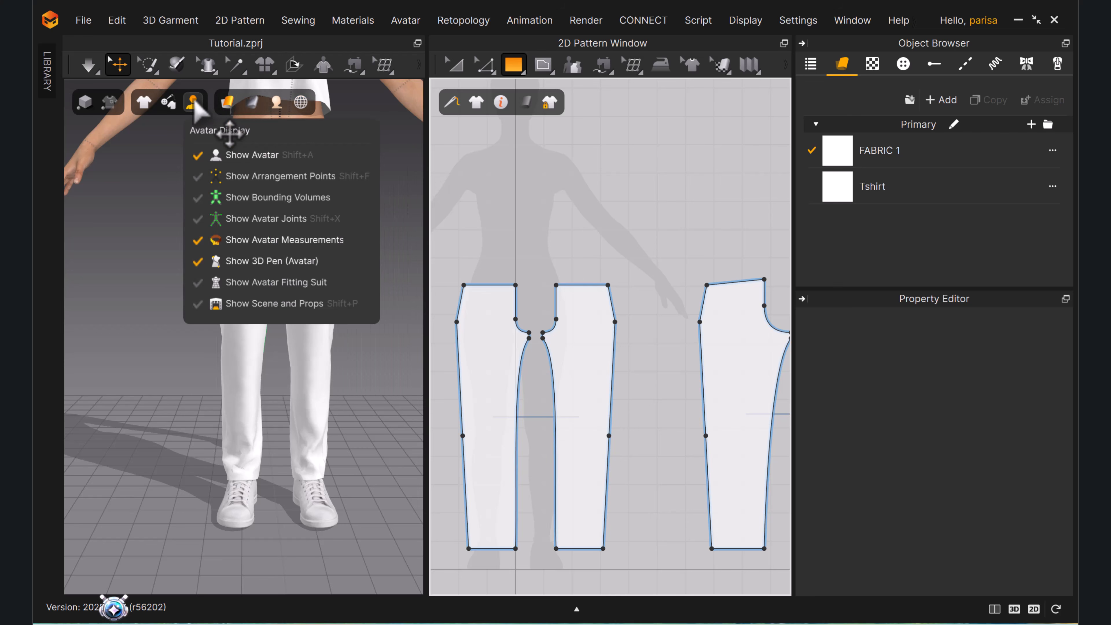
click(215, 240)
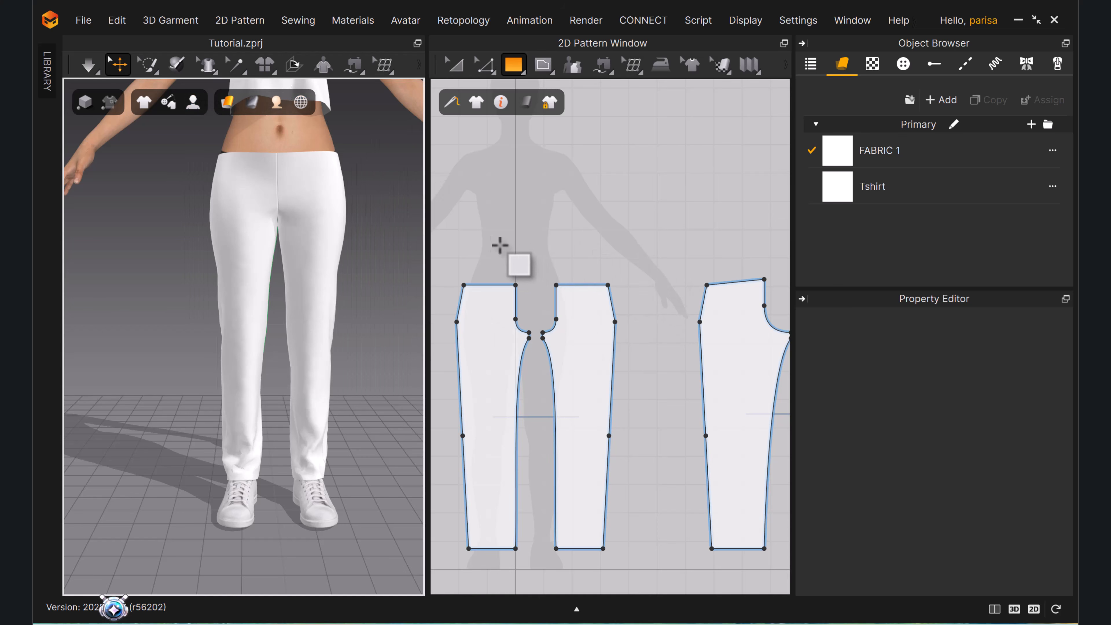
key(z)
click(498, 285)
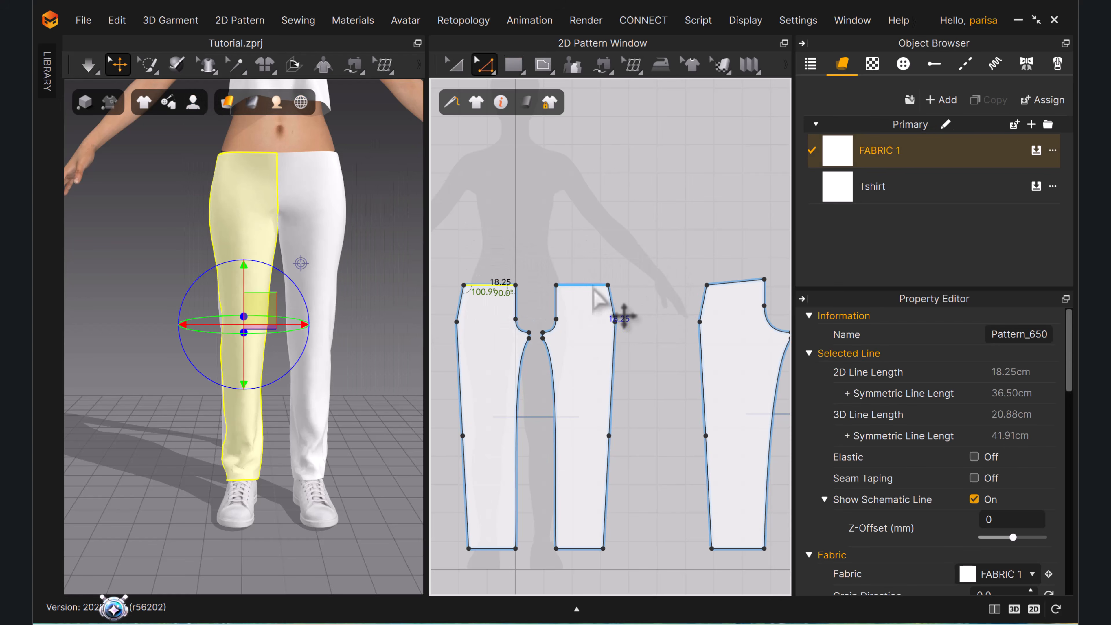
shift+click(735, 282)
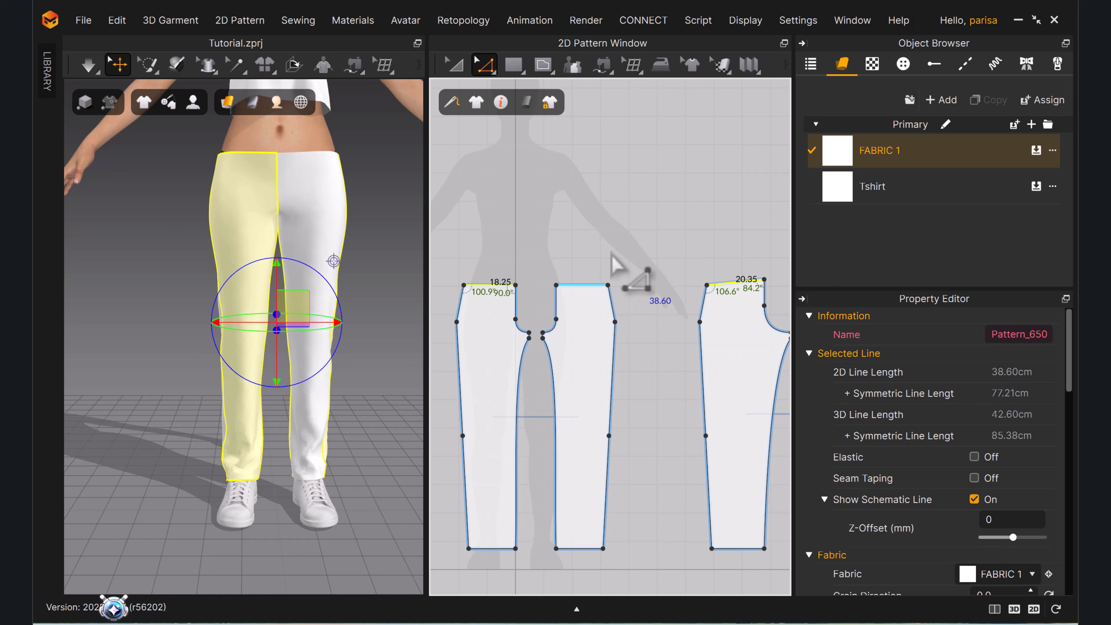
Create a waistband rectangle 77.21 cm wide and 4 cm high above the front trouser pieces.
click(522, 73)
click(533, 119)
click(521, 210)
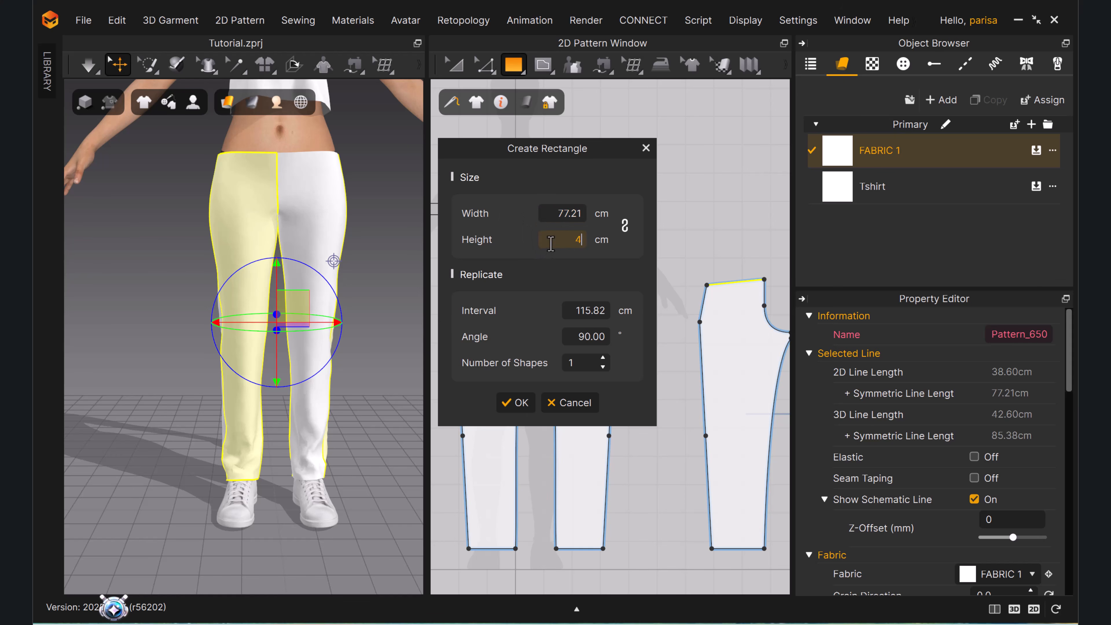
click(521, 402)
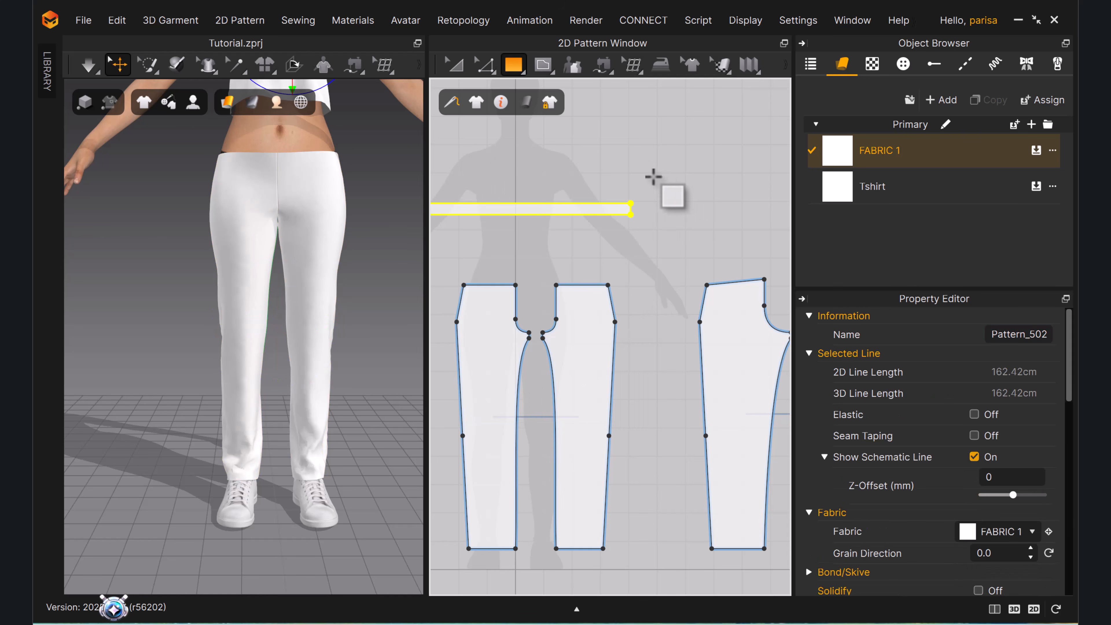
Wrap the waistband around the avatar using the center back waist arrangement point, showing the arrangement points only for this placement.
scroll(605, 181, down, 3)
middle_drag(330, 238, 350, 310)
right_drag(349, 310, 406, 288)
scroll(323, 298, down, 2)
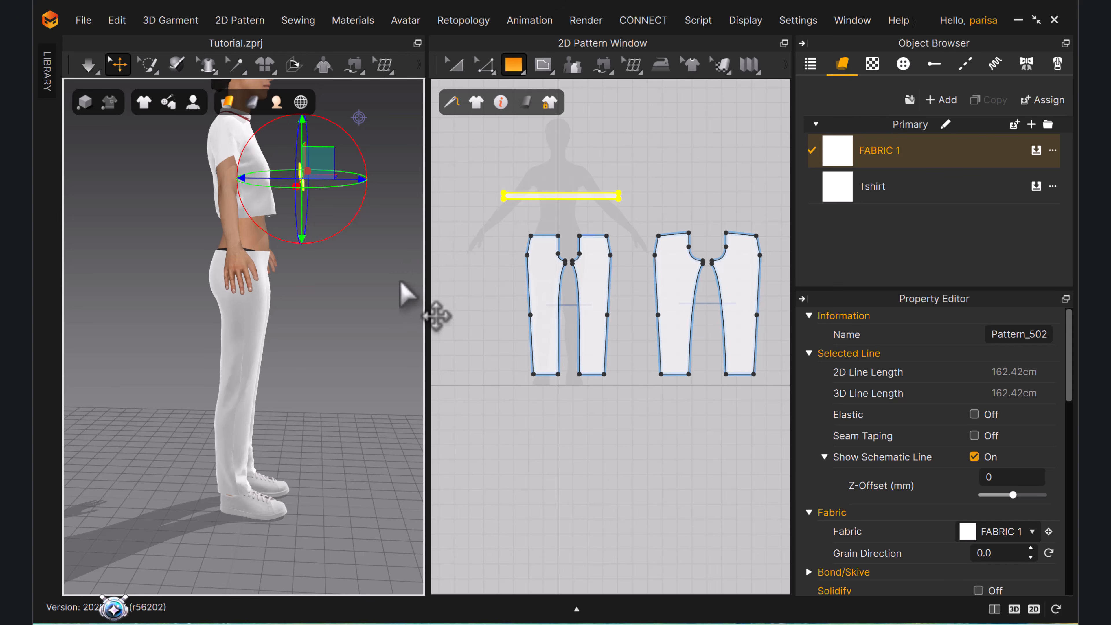
key(shift+f)
right_drag(334, 297, 283, 267)
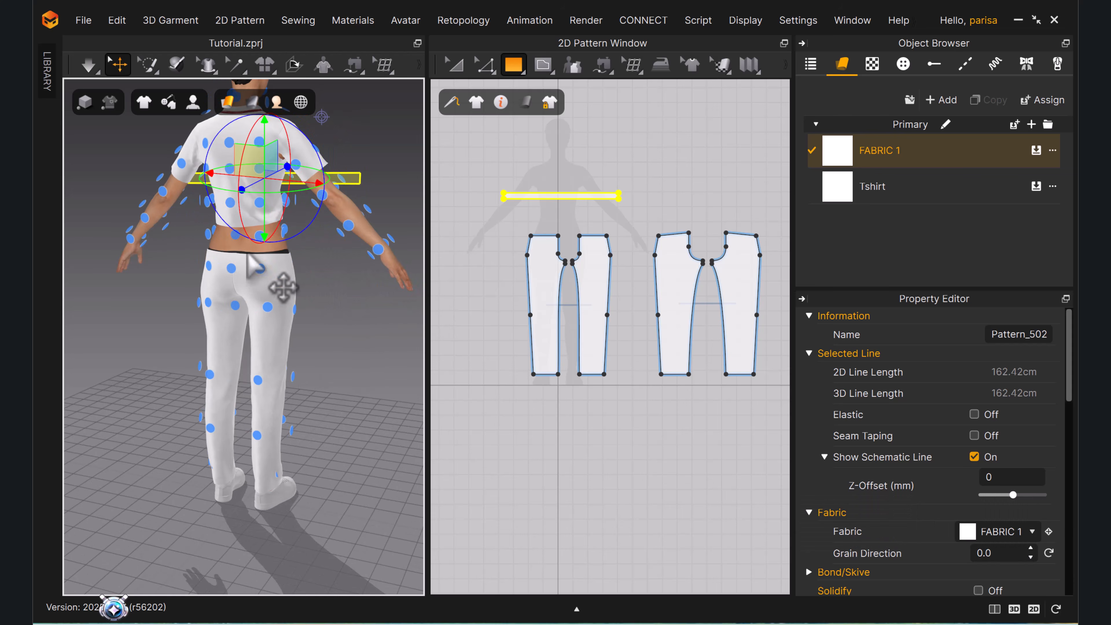
right_drag(225, 239, 259, 241)
click(256, 238)
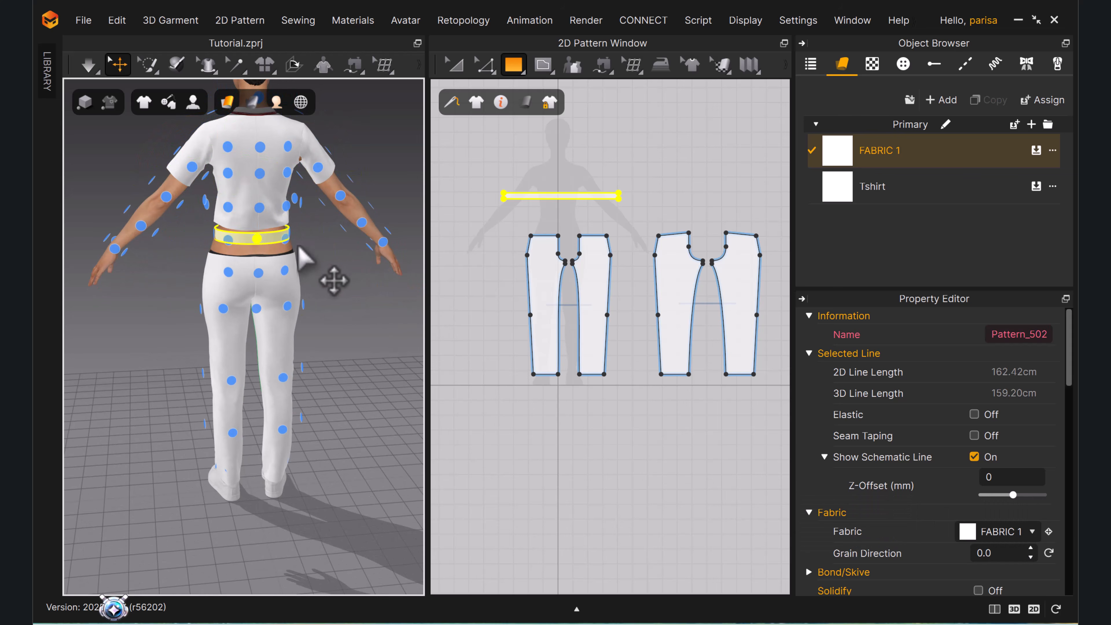
key(shift+f)
Examine the waistband's opening at the avatar's center front and locate the matching end of the waistband pattern in 2D.
right_drag(224, 284, 378, 282)
click(370, 280)
scroll(300, 245, up, 4)
middle_drag(306, 259, 305, 316)
click(237, 234)
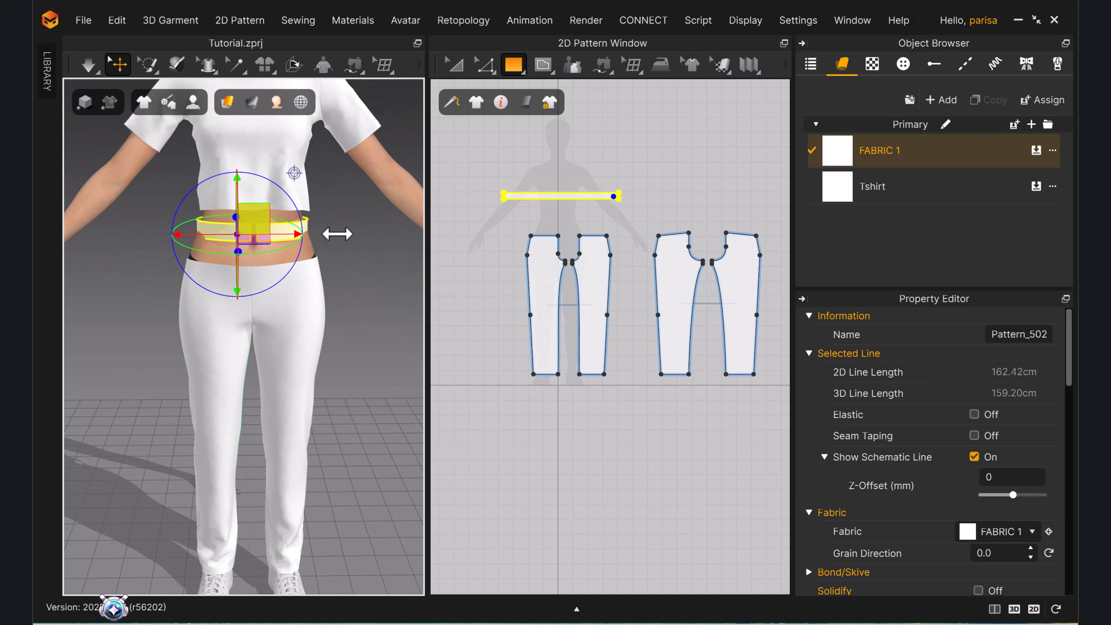
scroll(613, 197, up, 5)
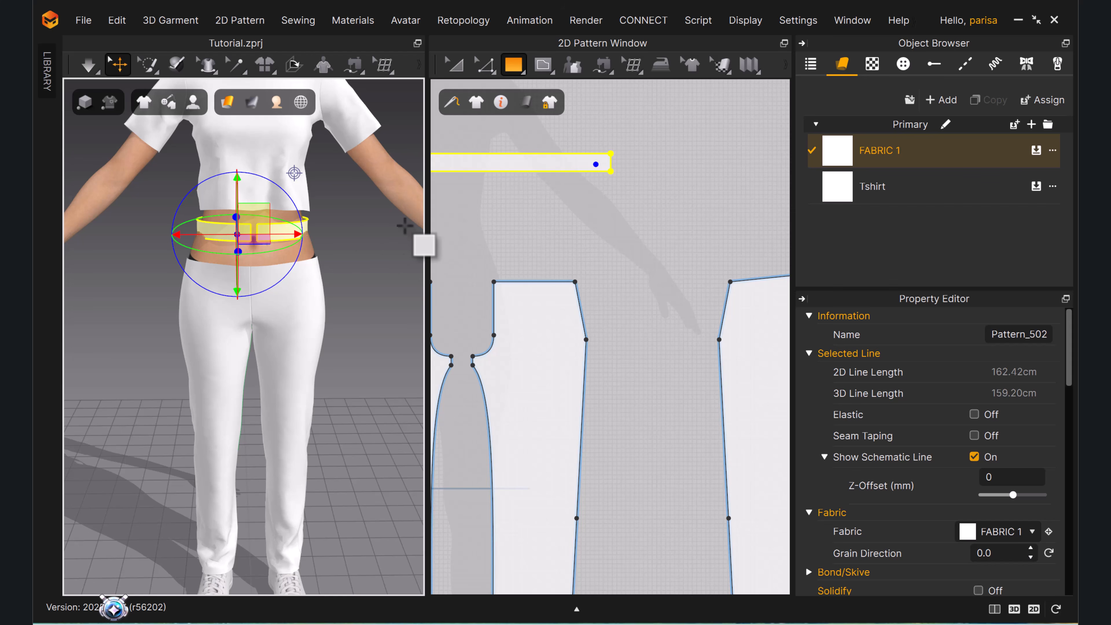
click(544, 255)
click(646, 148)
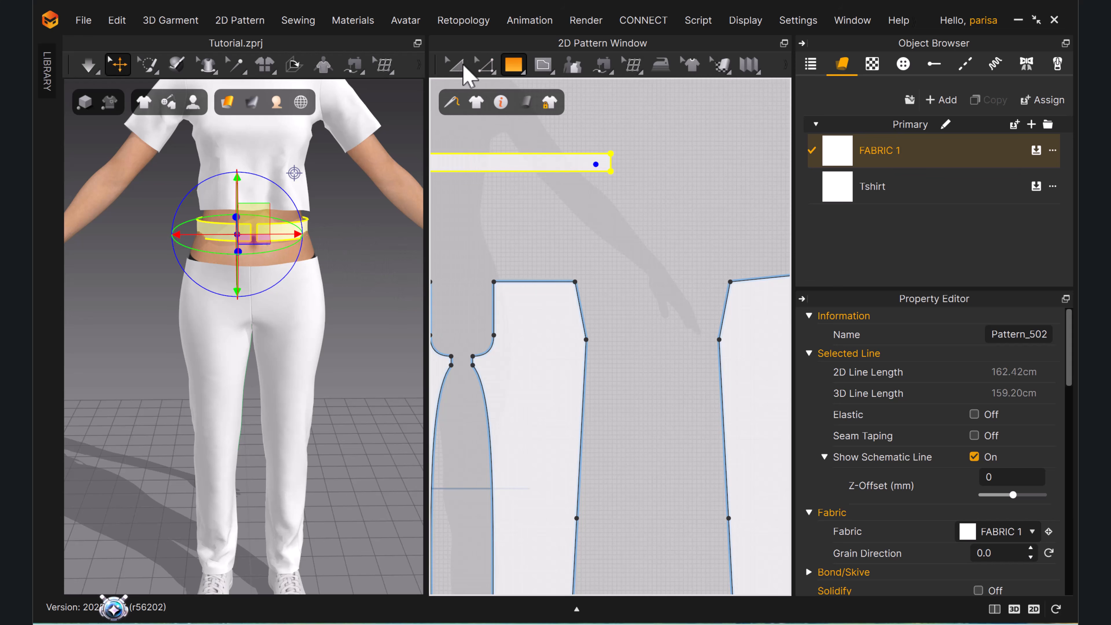
Select the waistband, a front trouser piece and a back trouser piece on the avatar to identify their matching 2D patterns.
key(a)
click(393, 304)
click(243, 236)
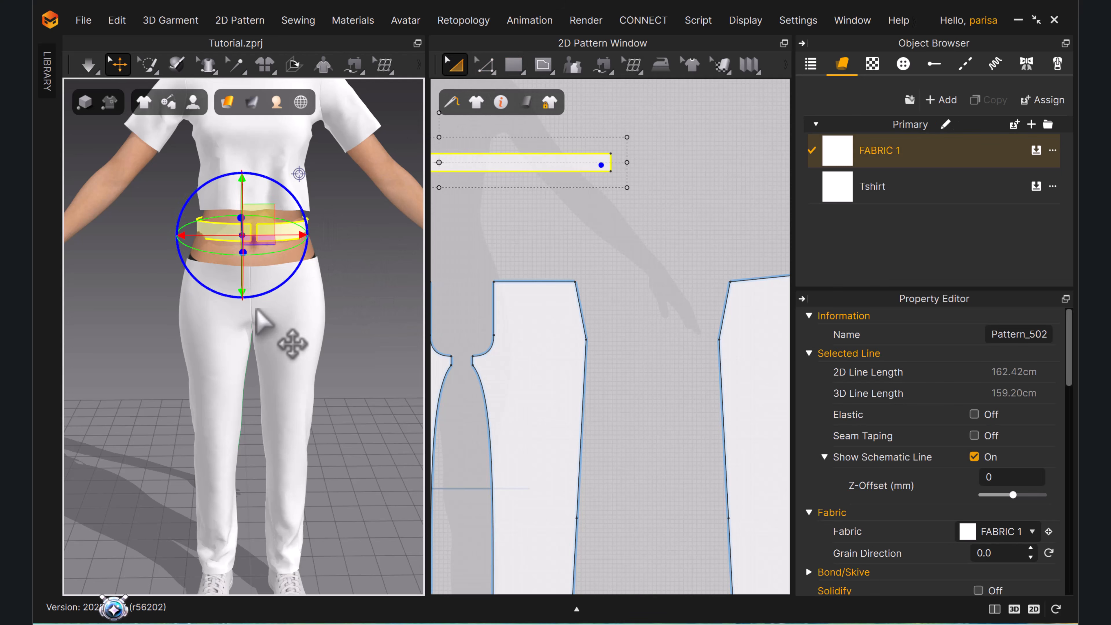
click(234, 277)
scroll(640, 297, down, 4)
middle_drag(651, 311, 690, 310)
right_drag(287, 320, 446, 361)
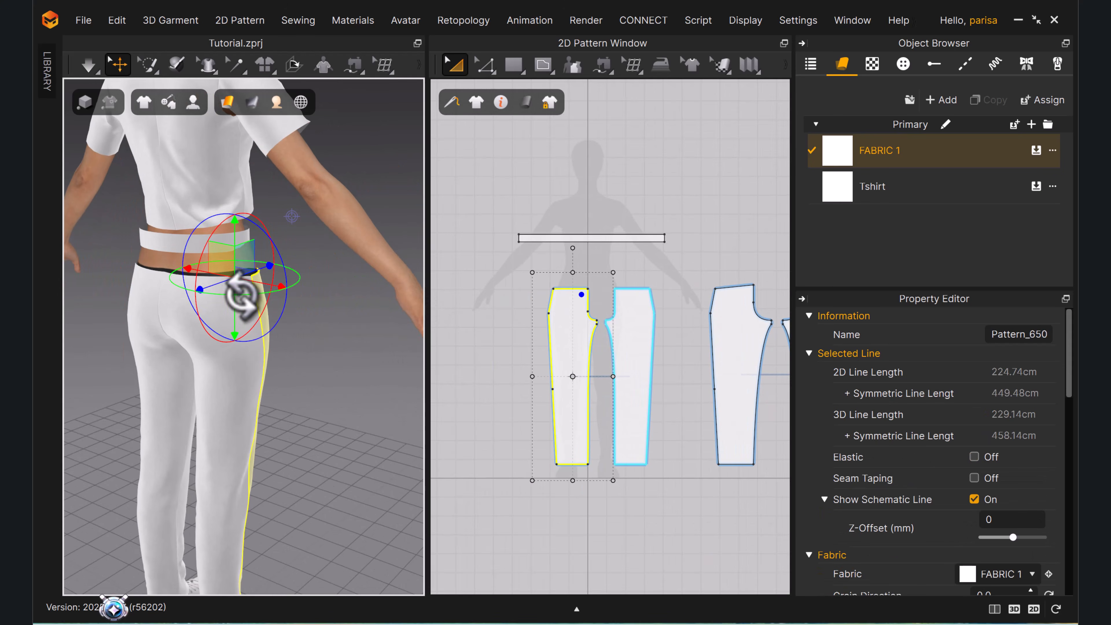
click(226, 304)
scroll(608, 317, down, 2)
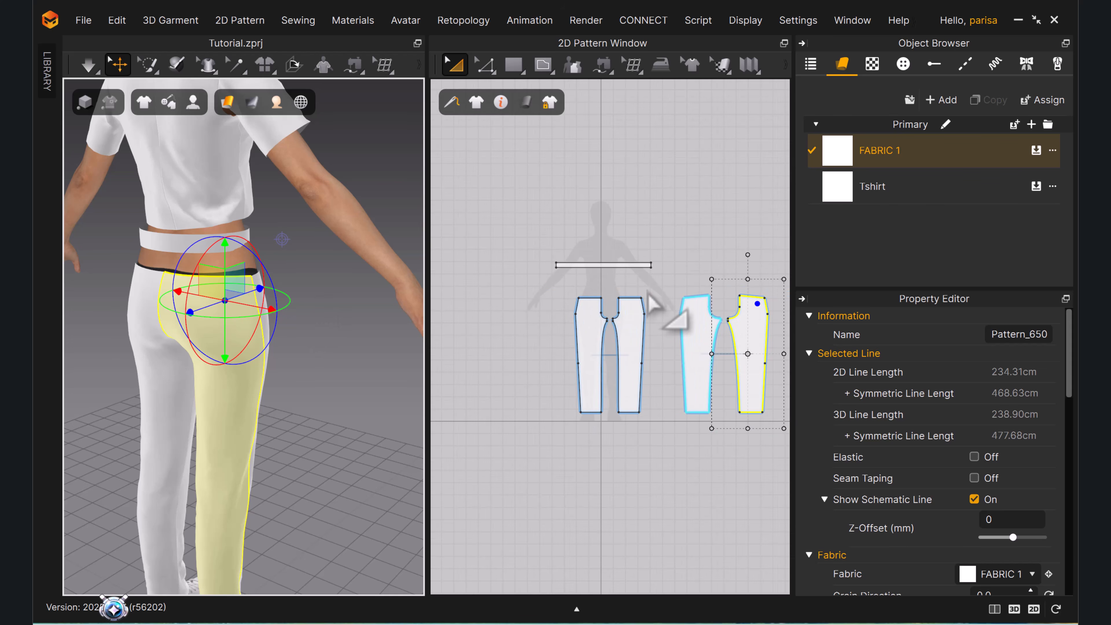
Sew the waistband's lower edge to the waist edges of all four trouser pieces with M:N sewing and simulate the garment.
key(1)
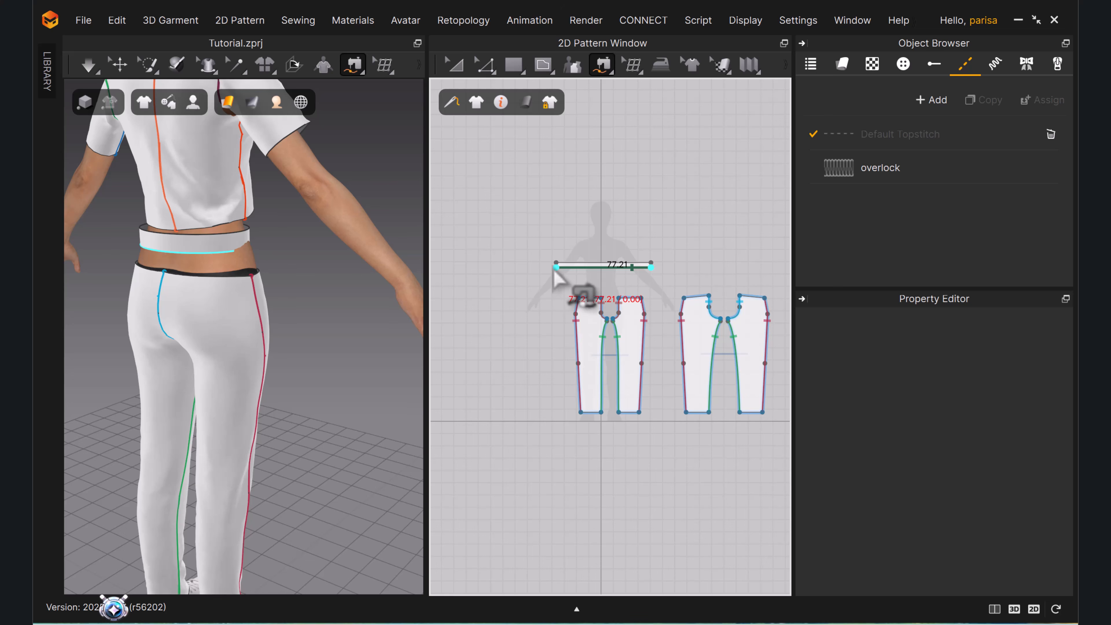
click(554, 269)
scroll(612, 302, up, 3)
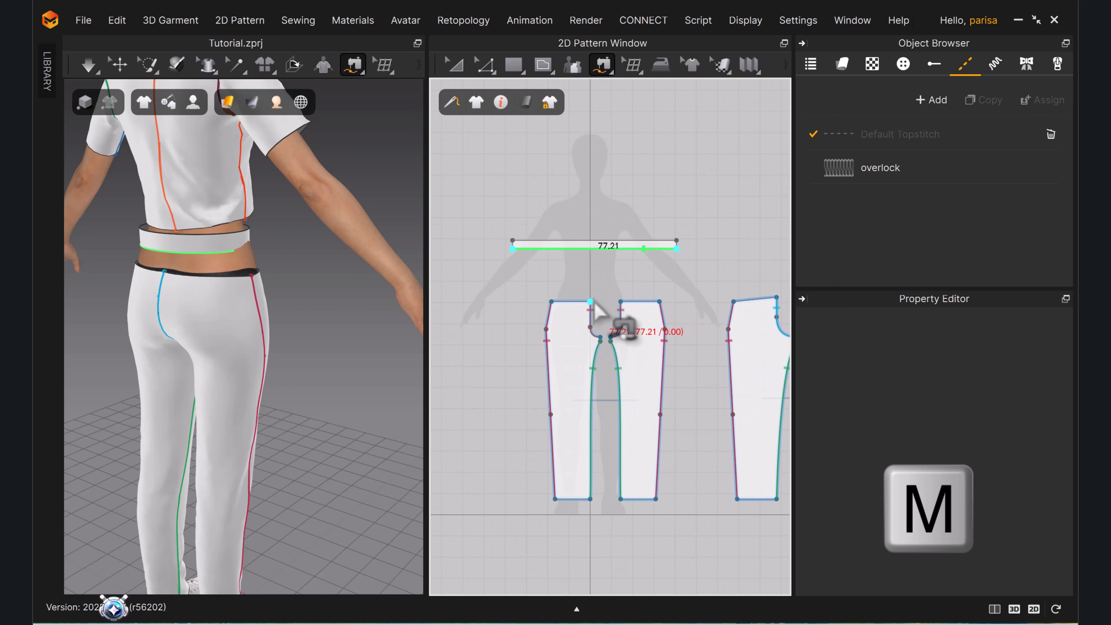
shift+click(566, 302)
shift+click(608, 290)
shift+click(487, 291)
key(space)
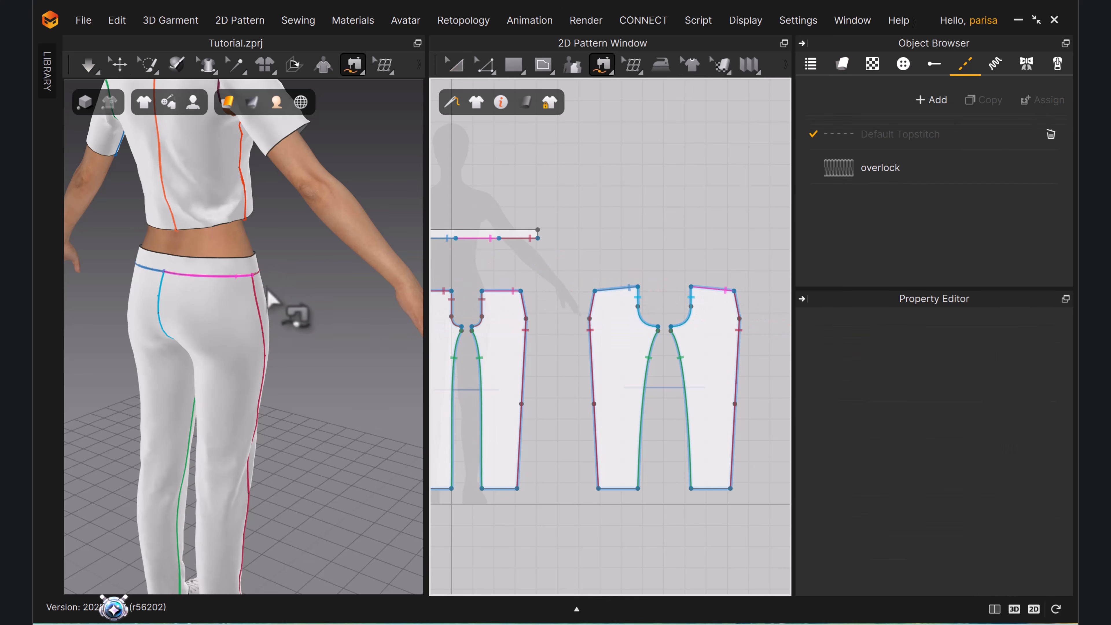
right_drag(267, 290, 346, 286)
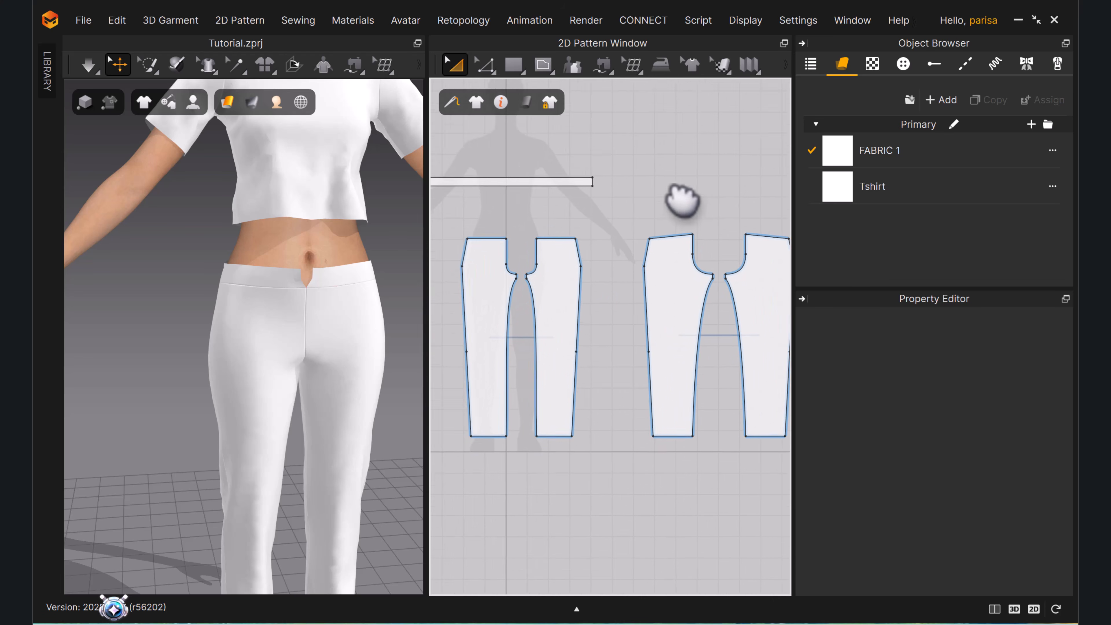
Move the waistband pattern sideways in 2D so it sits above the gap between the front and back trouser pieces.
scroll(633, 241, up, 5)
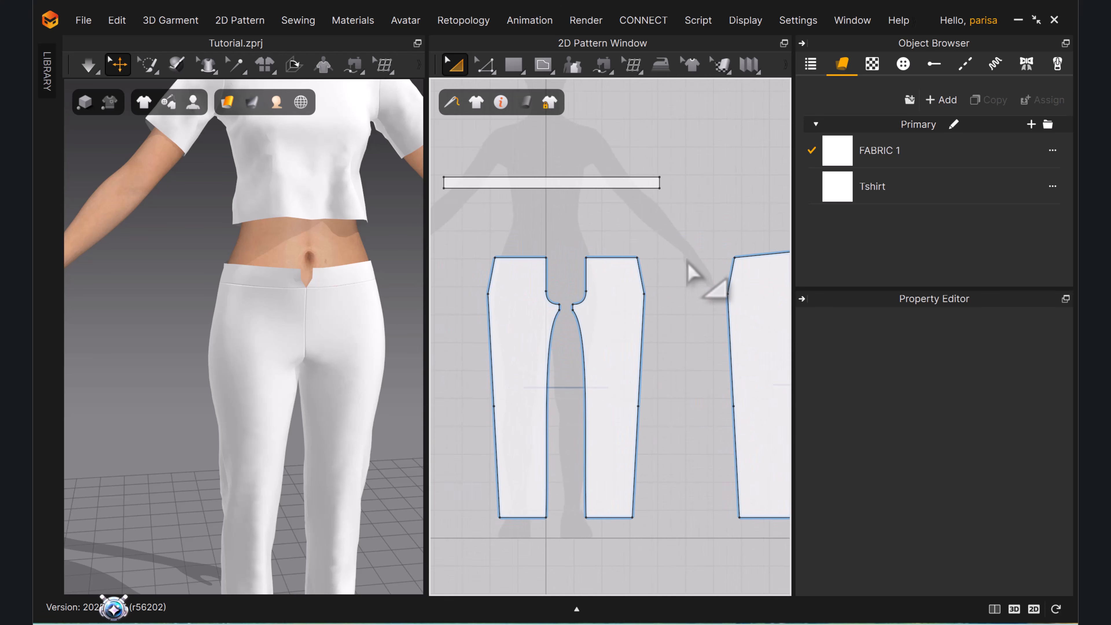
right_drag(687, 261, 675, 203)
drag(577, 136, 711, 159)
click(677, 160)
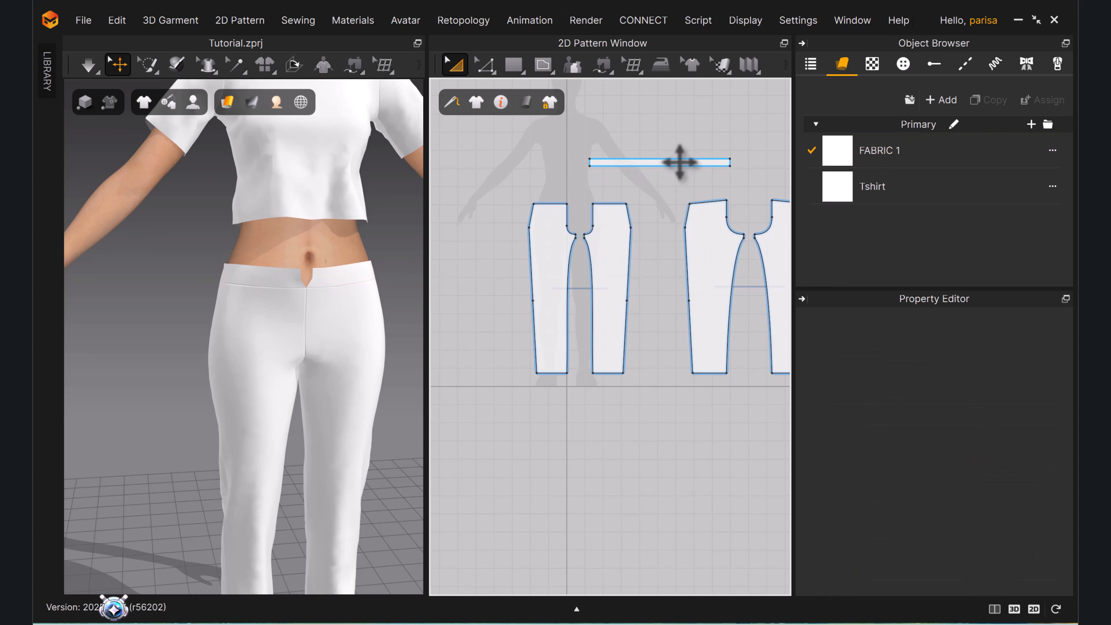
click(507, 282)
Inspect the waistband's fit and front opening on the avatar from different angles and compare it with the 2D patterns.
right_drag(253, 271, 298, 273)
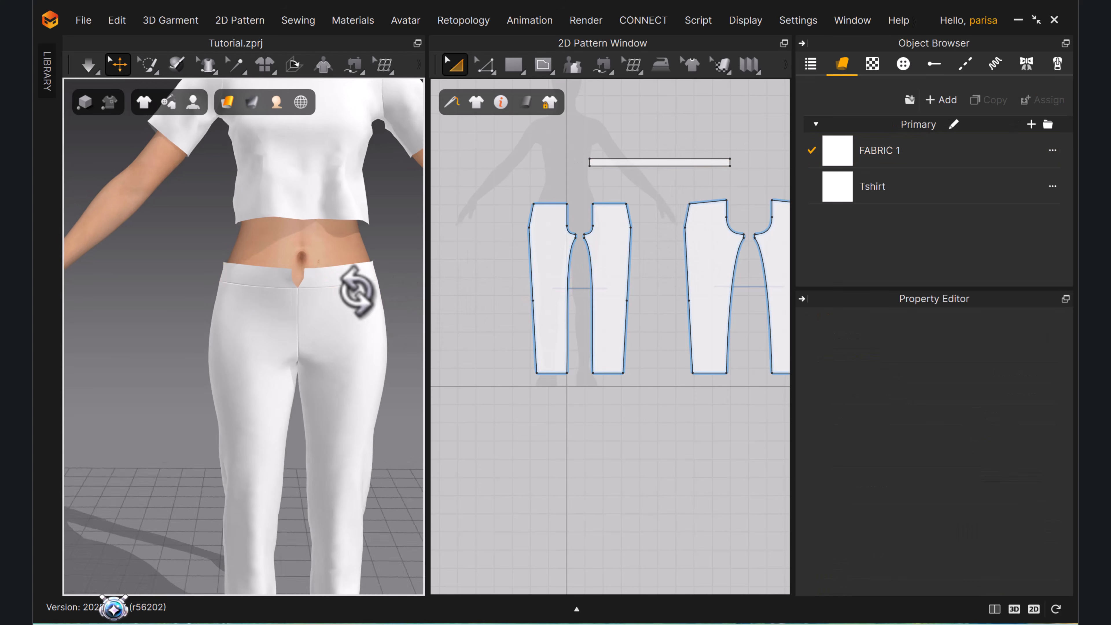
scroll(622, 290, up, 5)
scroll(622, 289, down, 5)
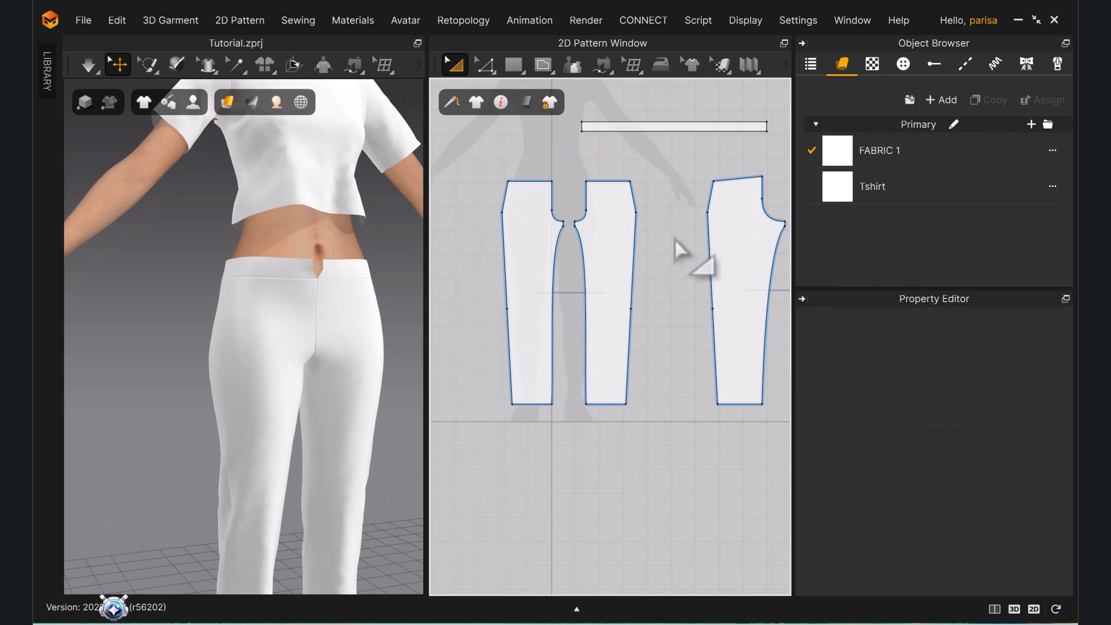
scroll(575, 261, up, 2)
scroll(624, 224, down, 2)
middle_drag(640, 260, 629, 243)
scroll(370, 302, down, 1)
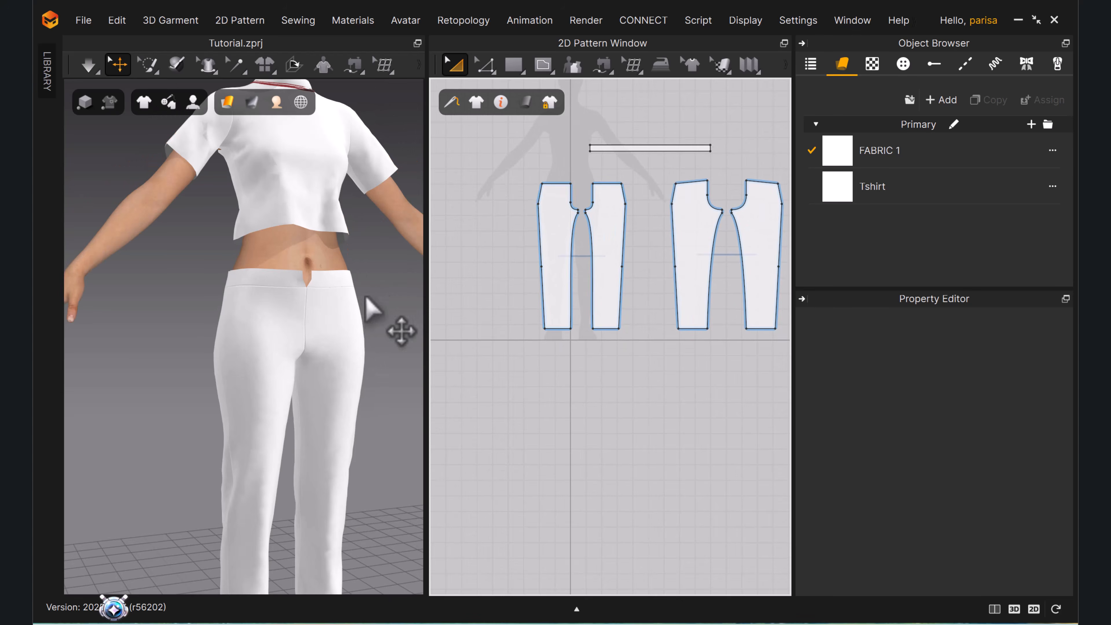
right_drag(369, 298, 341, 297)
Freeze the waistband pattern.
click(662, 150)
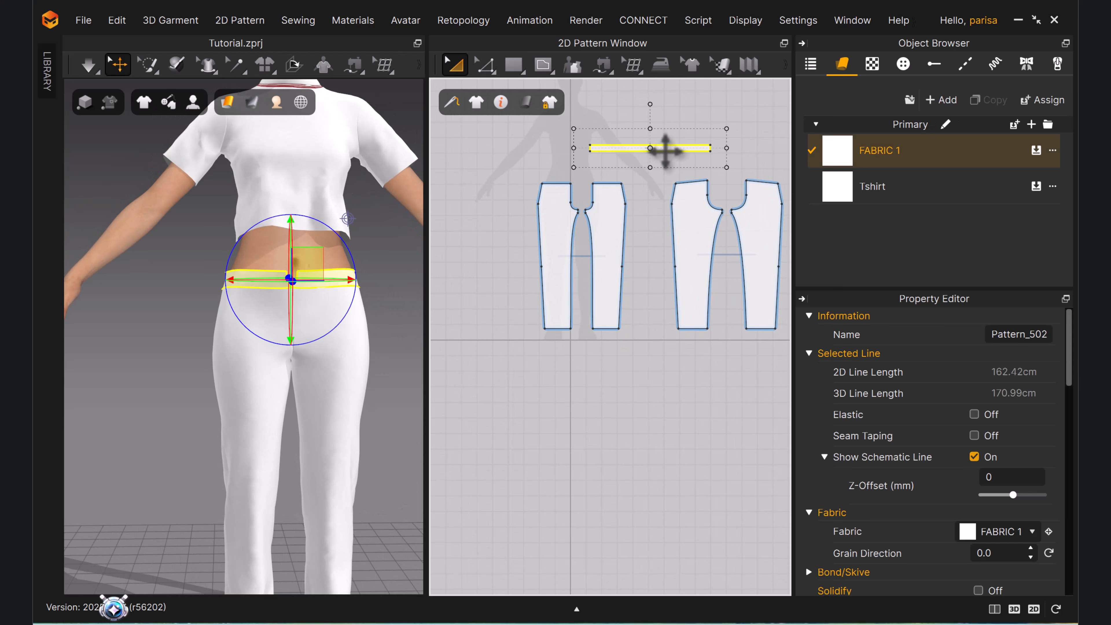
click(562, 394)
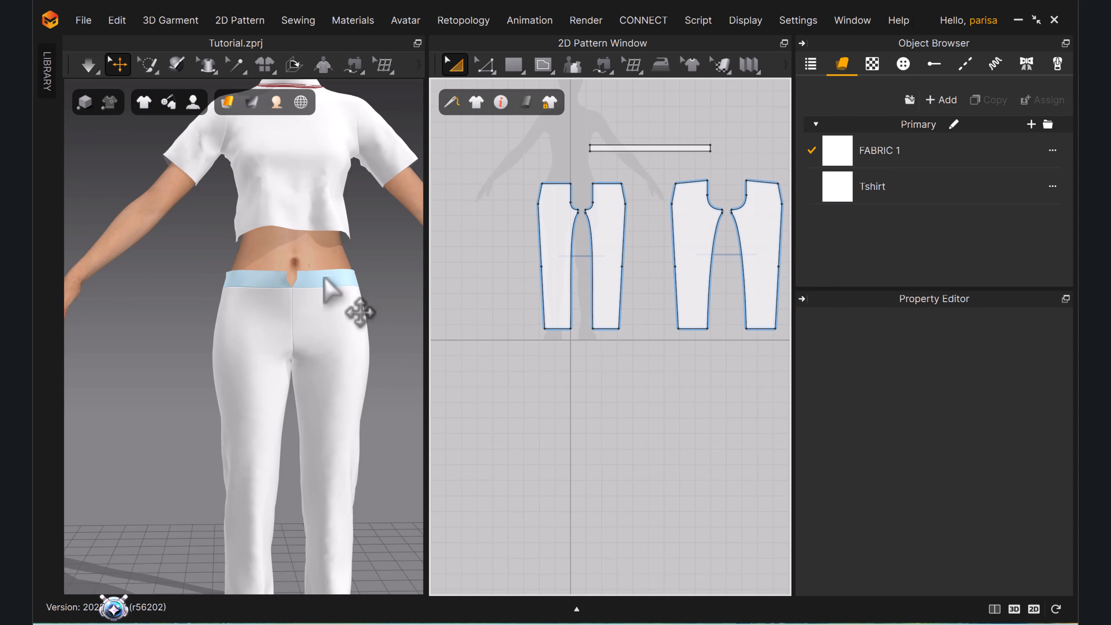
right_click(331, 288)
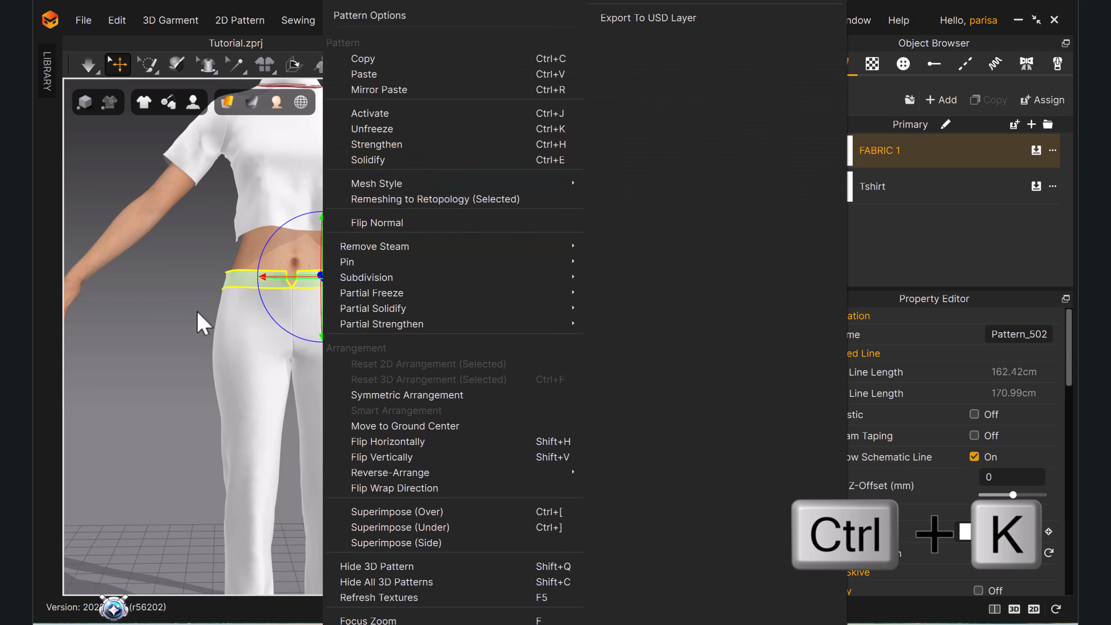
key(ctrl+k)
scroll(393, 240, down, 3)
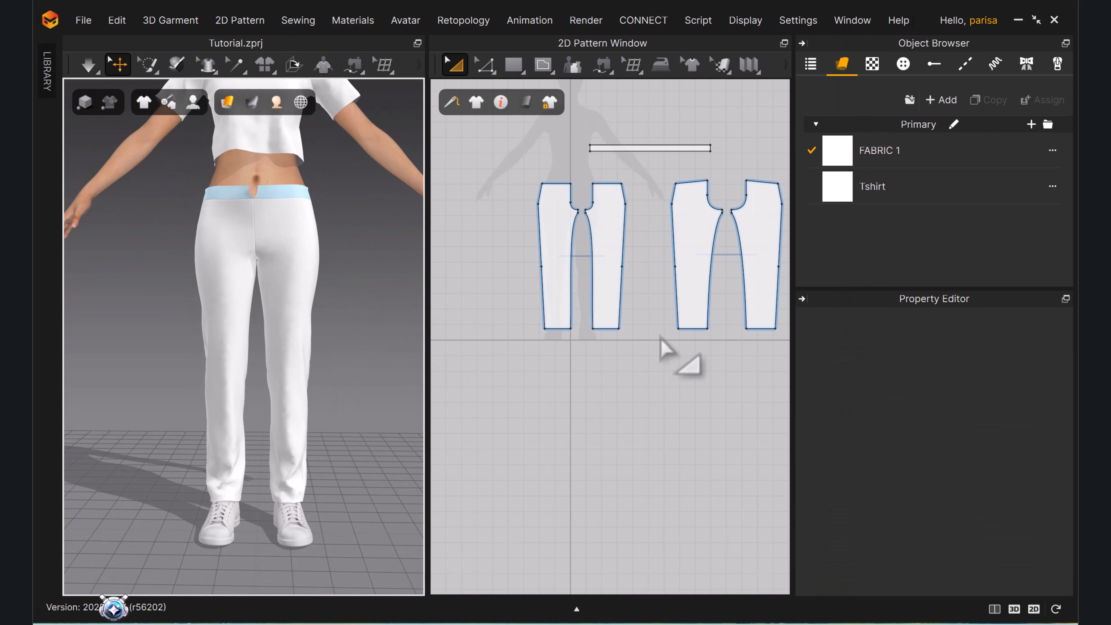
Move the outer hem corners of the front and back trouser pieces outward, vertically below their knee points.
scroll(638, 313, up, 3)
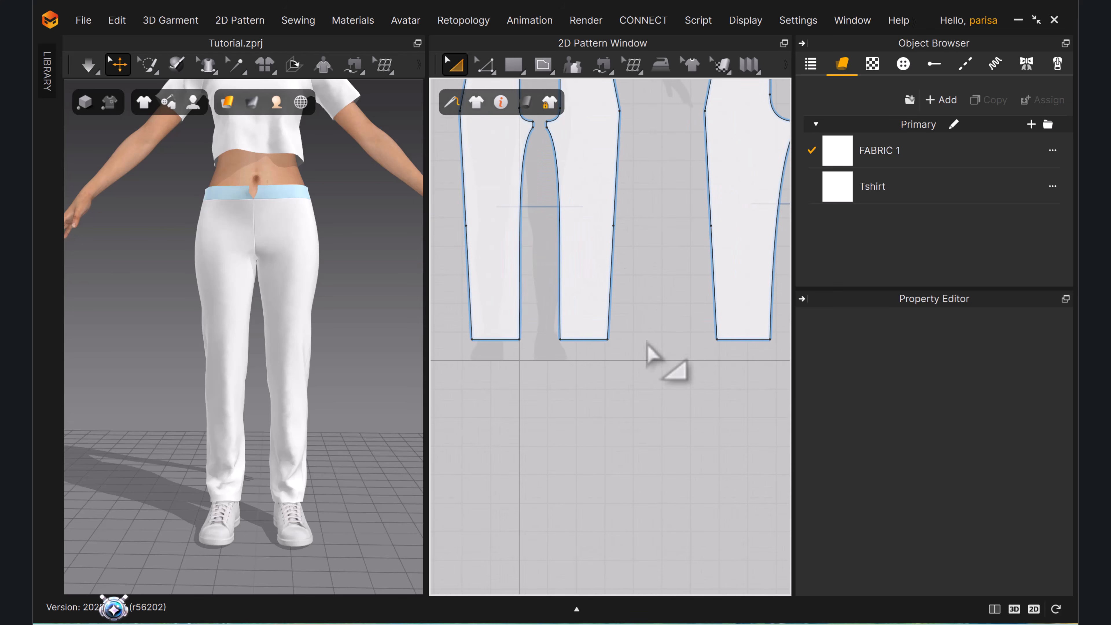
click(609, 341)
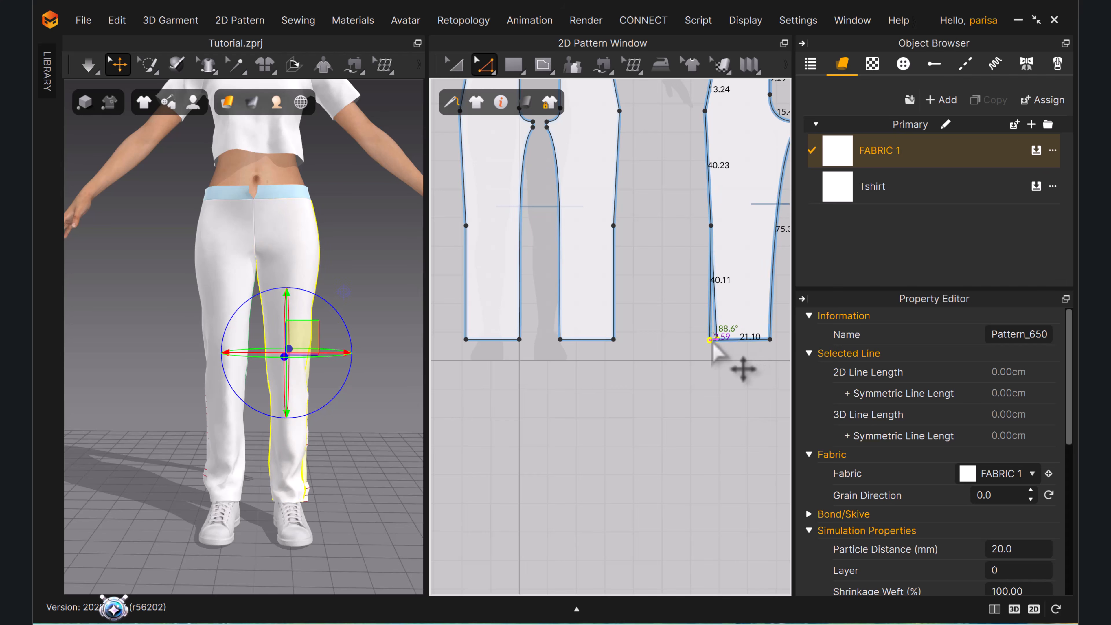
middle_drag(720, 340, 648, 337)
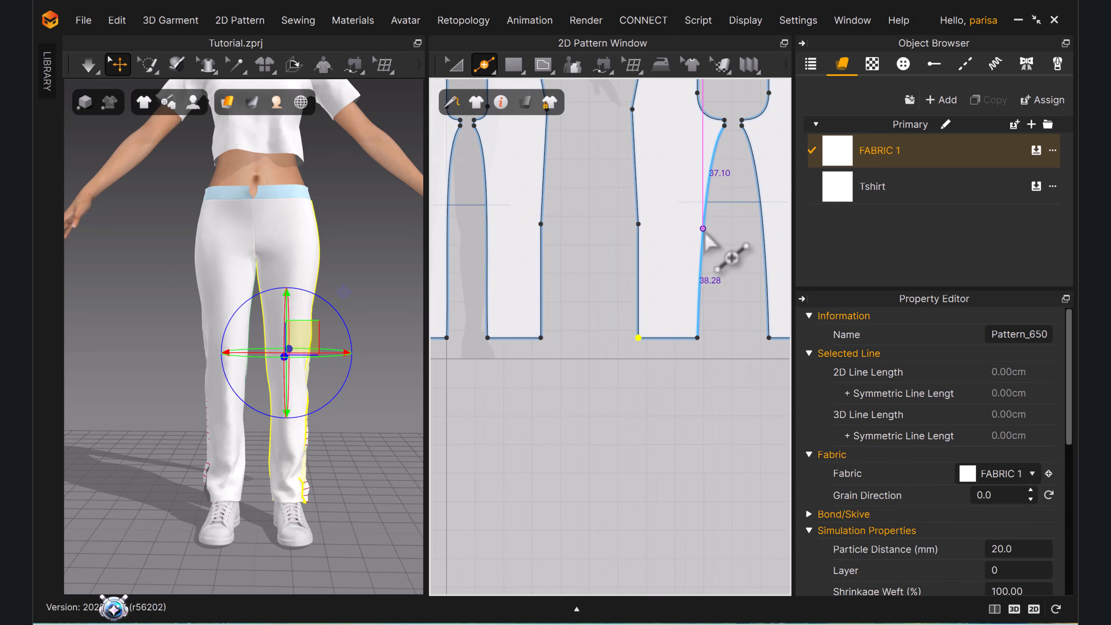
Add a point on the back piece's inseam, level with the knee point on its outer seam.
click(704, 224)
middle_drag(727, 272, 700, 276)
key(z)
Move the back piece's inner hem corner outward to a hem width of about 26.8 cm and straighten the inseam below the knee.
drag(668, 341, 605, 343)
click(696, 364)
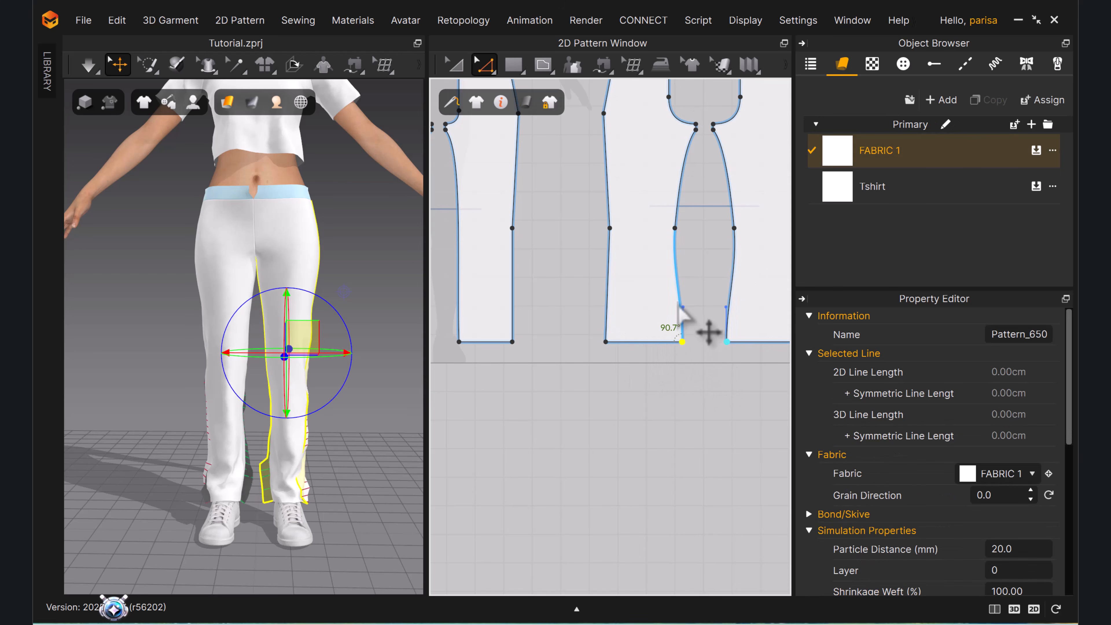
right_click(676, 300)
click(760, 419)
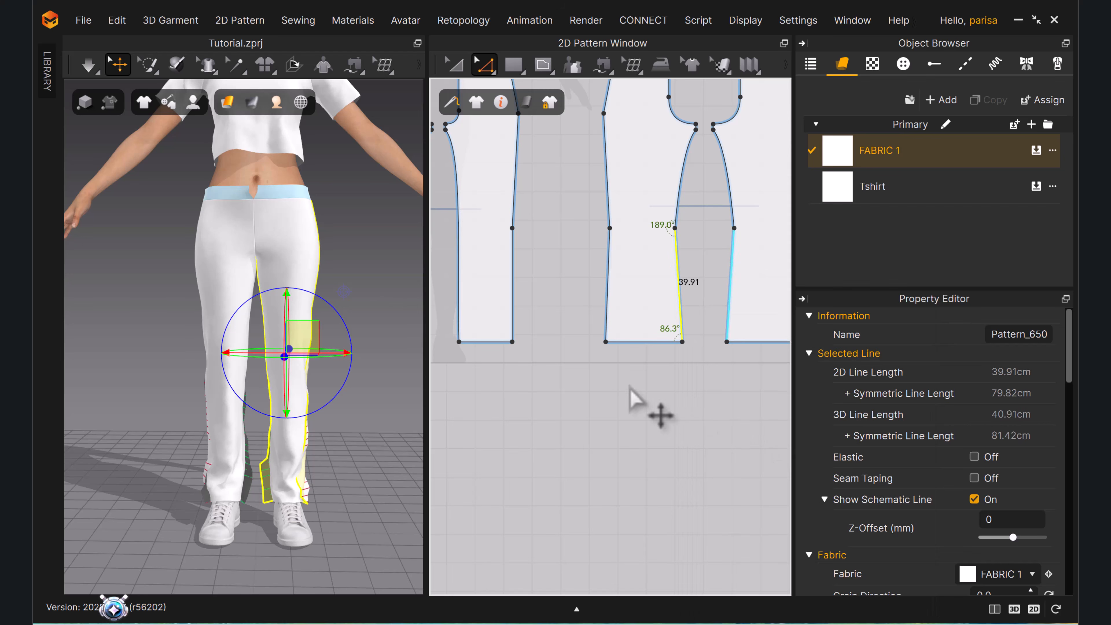
click(656, 401)
Add a knee-level point on the front piece's inseam, then remove the curve point below it and straighten that lower segment.
scroll(586, 317, down, 2)
middle_drag(580, 306, 632, 307)
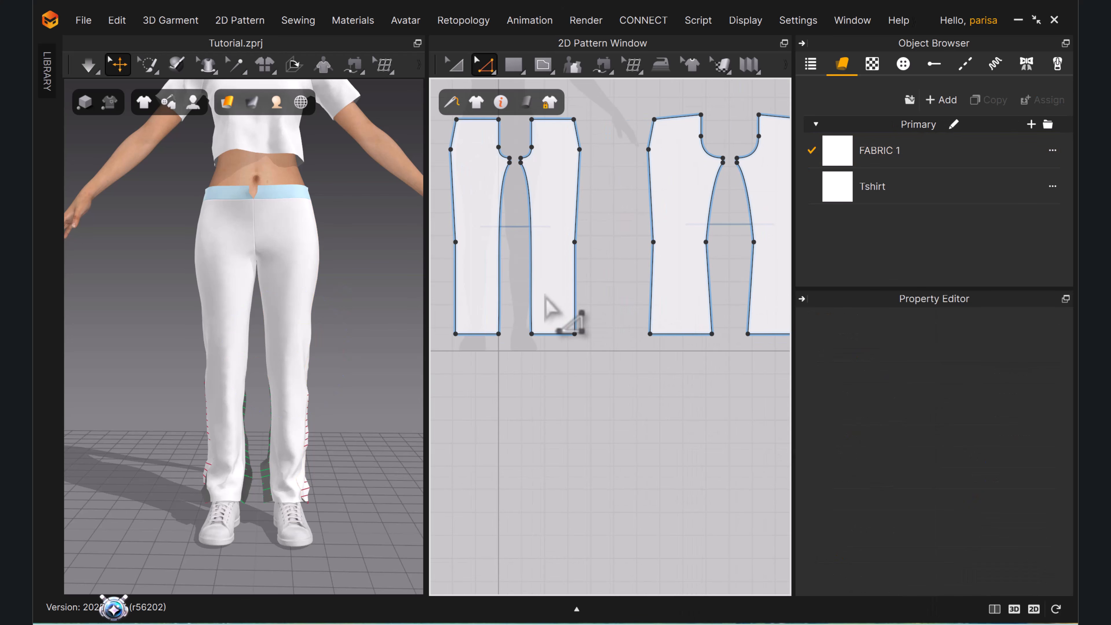
click(531, 242)
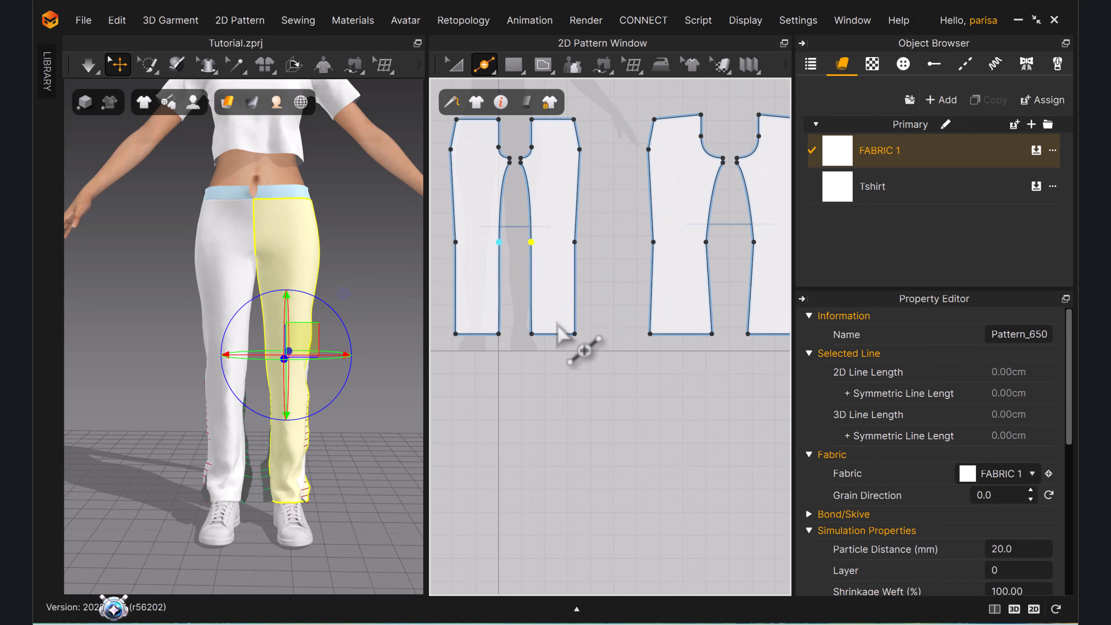
right_click(531, 308)
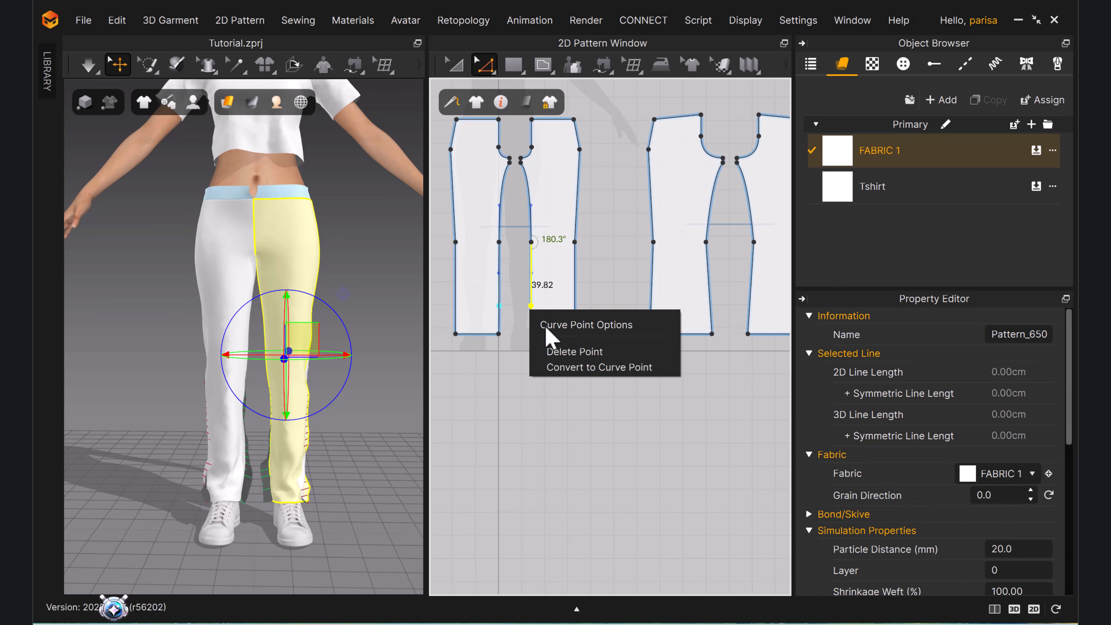
click(575, 351)
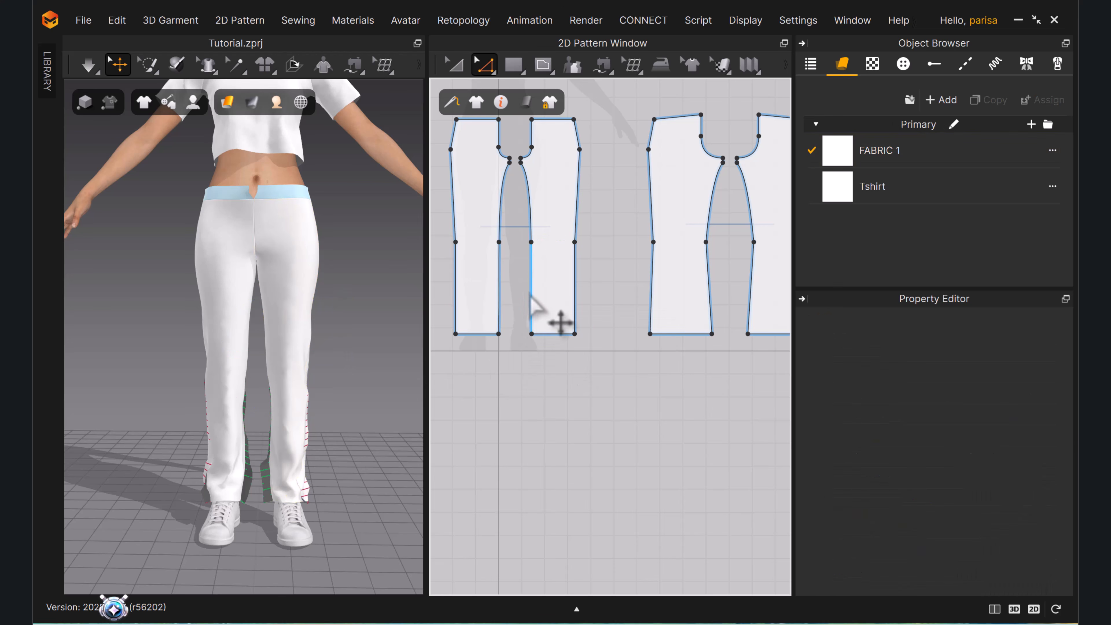
right_click(530, 296)
click(581, 412)
Move both hem corners of the front piece outward to a hem width of about 24.7 cm and simulate the flared trousers.
drag(531, 336, 579, 333)
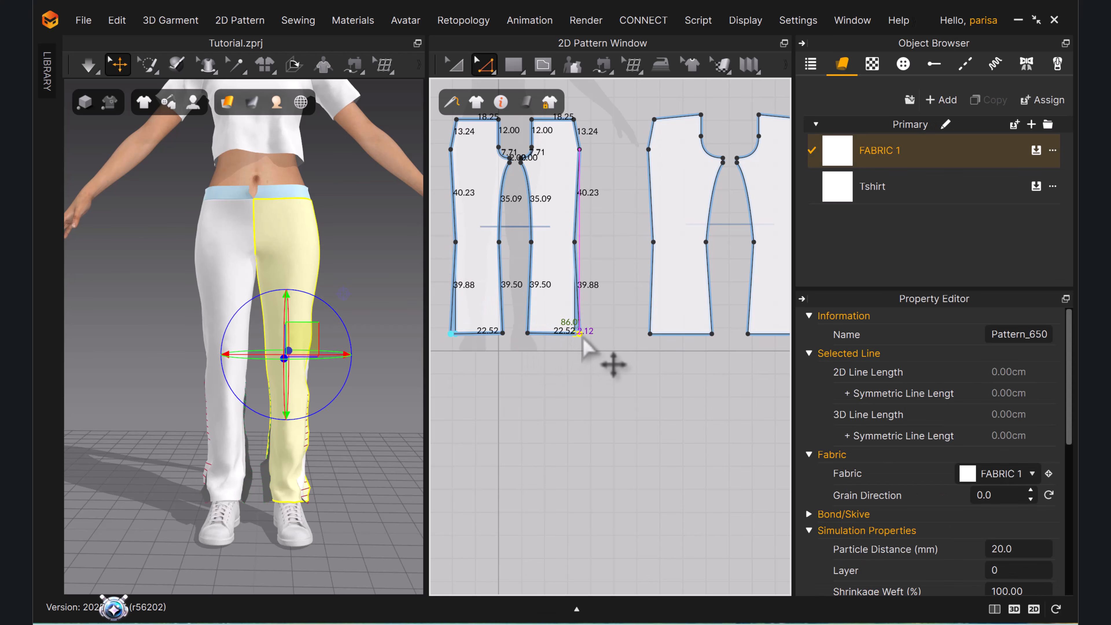
key(space)
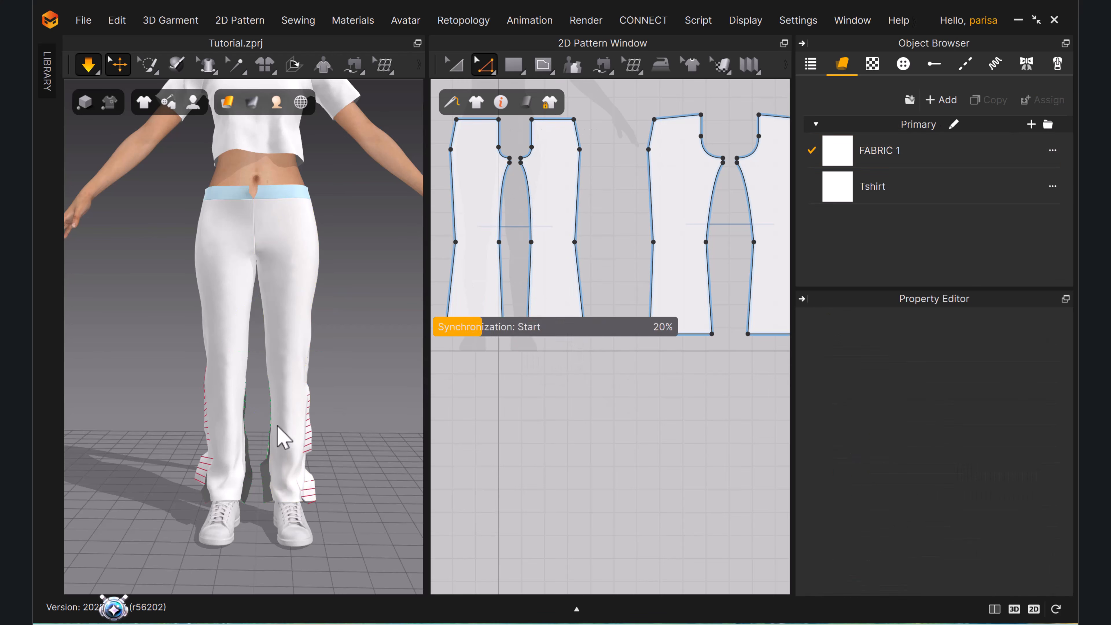
scroll(322, 394, down, 2)
middle_drag(329, 407, 333, 387)
key(space)
right_drag(336, 375, 384, 392)
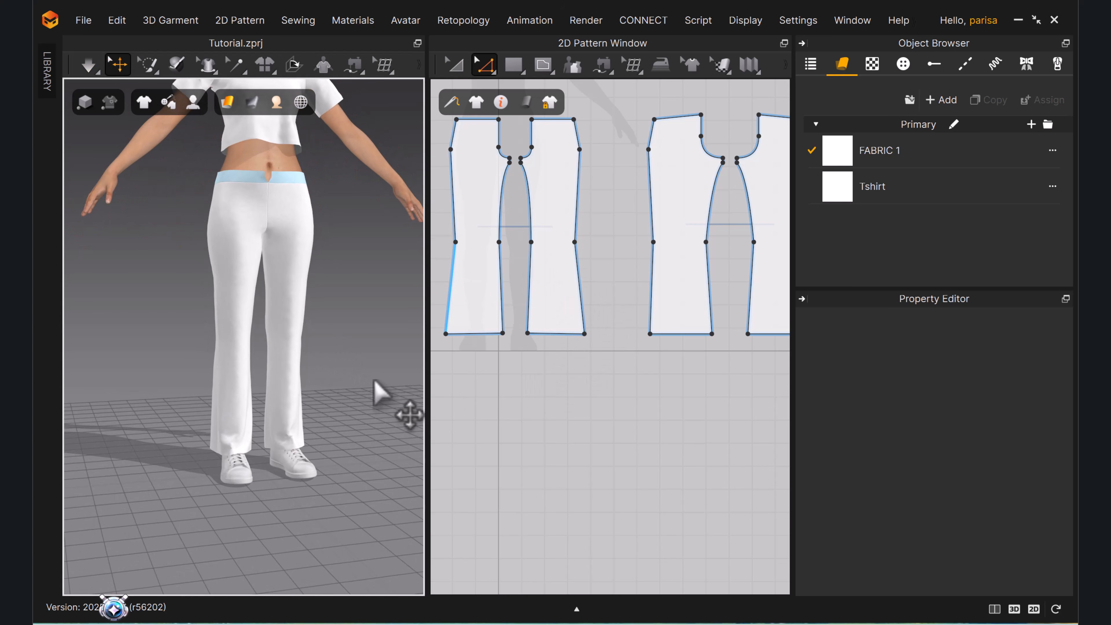
Delete the knee points from the outer seams of the front and back trouser pieces.
click(576, 246)
right_click(576, 246)
click(620, 285)
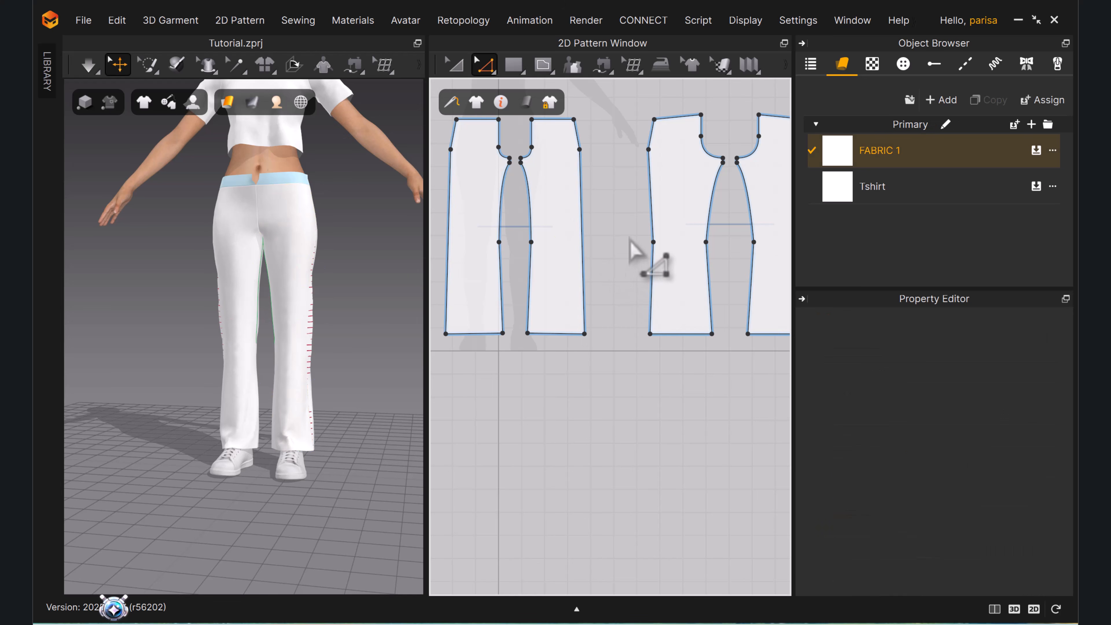
right_click(653, 244)
click(646, 262)
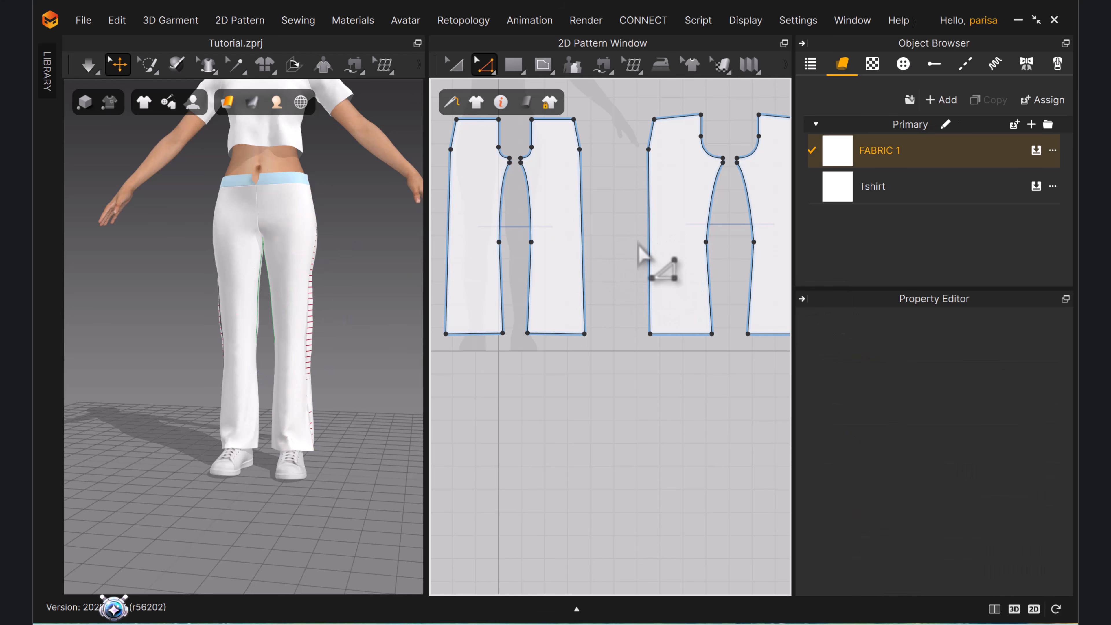
Curve the long outer seam segments of the back and front trouser pieces slightly outward, each to about 80 cm long.
click(648, 236)
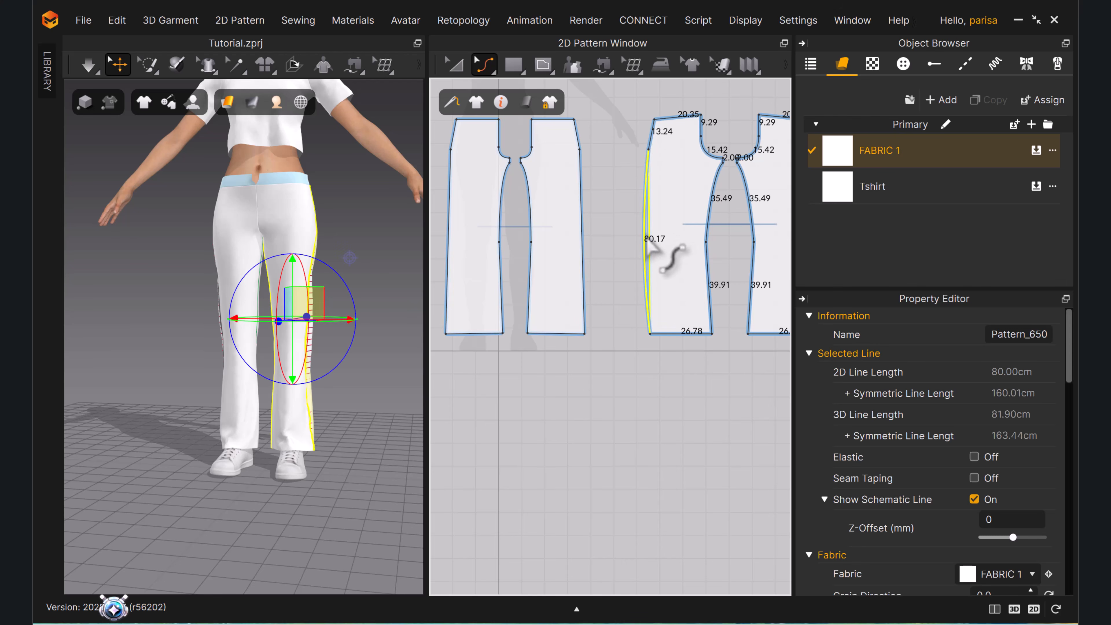
click(590, 247)
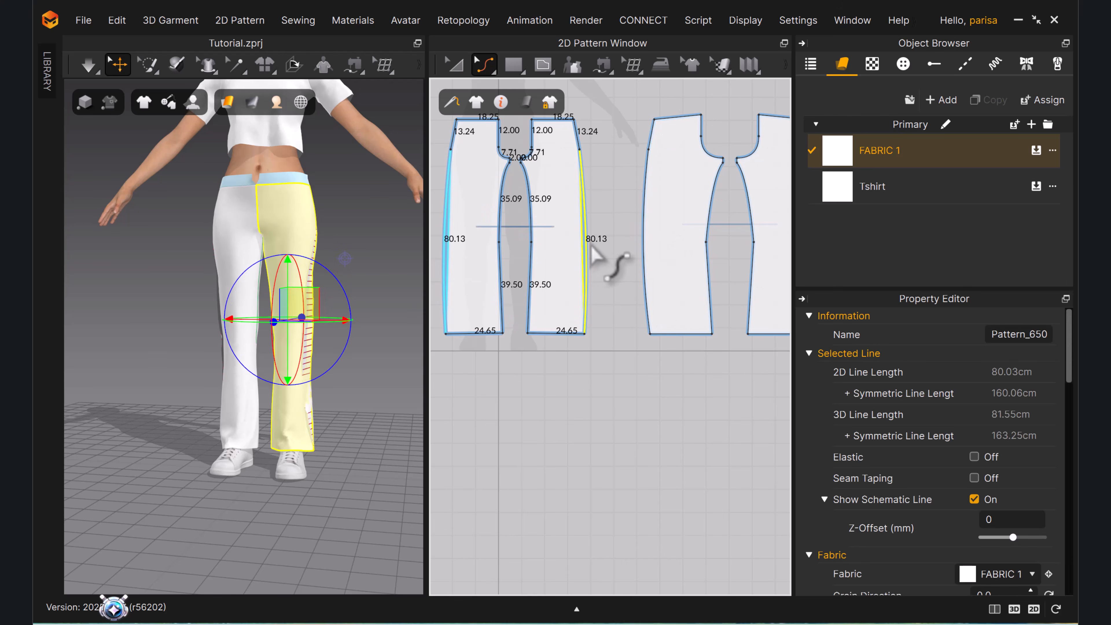
Refine the outward curve of the front piece's long outer seam to about 80 cm and simulate, tugging the legs to settle the fabric.
drag(591, 244, 592, 245)
click(584, 363)
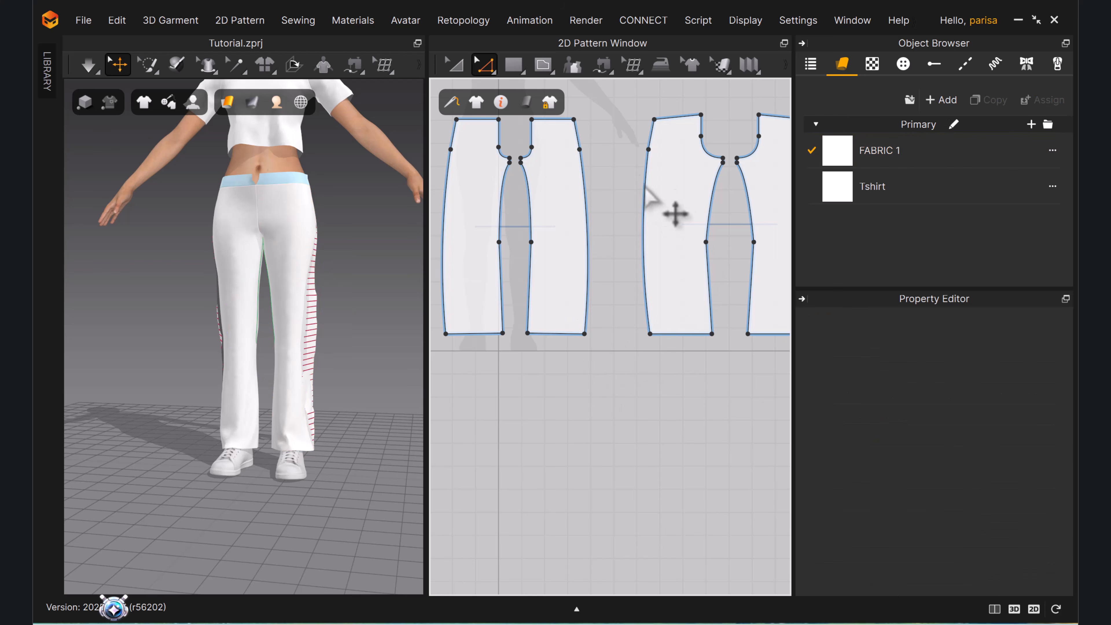
key(space)
drag(306, 346, 295, 405)
right_drag(267, 387, 290, 362)
key(space)
drag(308, 344, 301, 423)
key(space)
scroll(322, 429, down, 2)
right_drag(322, 429, 325, 397)
scroll(548, 187, up, 5)
middle_drag(548, 187, 529, 258)
scroll(529, 259, down, 5)
Move the front piece's outer hem corner outward to a hem width of about 27 cm and simulate while tugging the leg.
click(315, 316)
scroll(315, 317, up, 3)
right_drag(315, 317, 400, 359)
scroll(502, 389, up, 2)
middle_drag(501, 388, 533, 392)
click(498, 366)
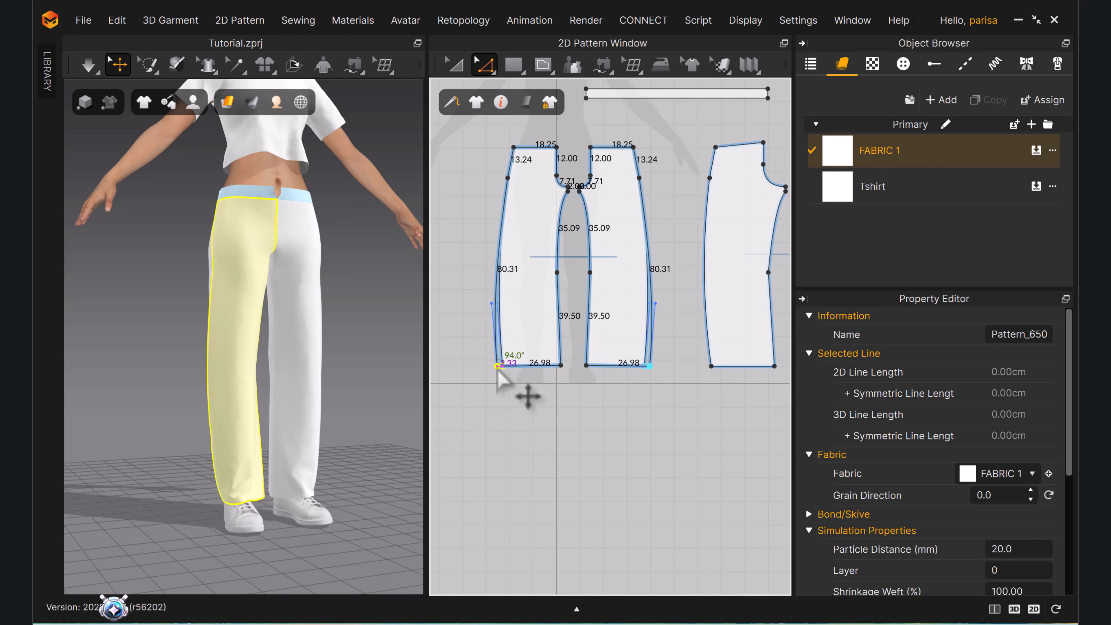
drag(495, 367, 493, 367)
key(space)
drag(218, 491, 330, 457)
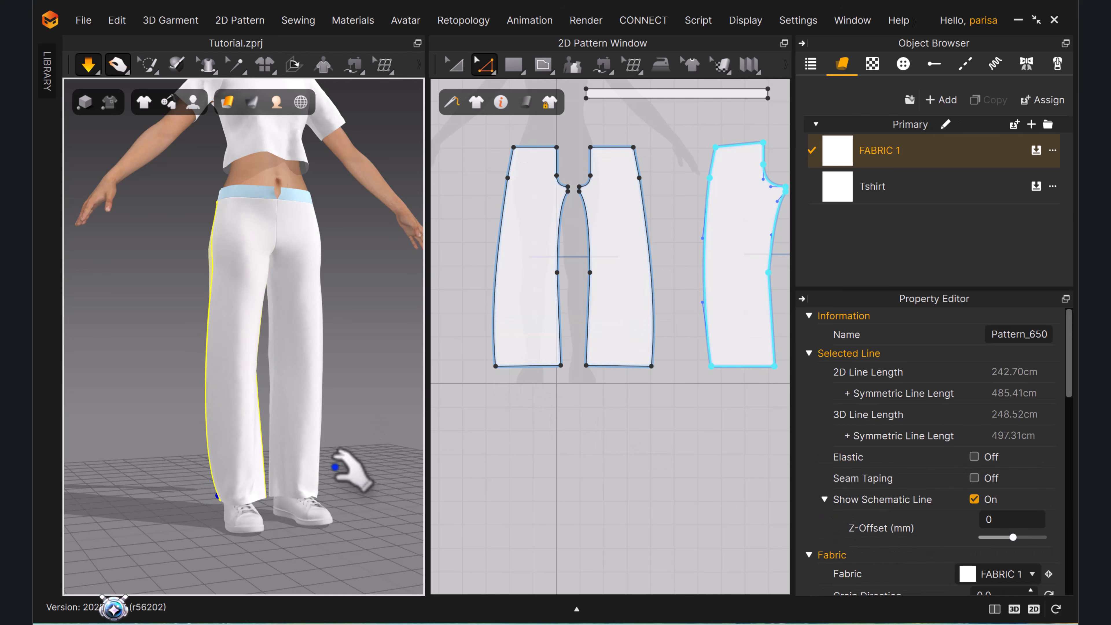
key(space)
Lower the hem edges of the front and back pieces slightly to lengthen the trousers, and run the simulation.
scroll(568, 374, down, 2)
middle_drag(571, 374, 492, 371)
click(546, 385)
click(623, 366)
shift+click(535, 366)
shift+drag(535, 366, 537, 377)
key(space)
key(space)
scroll(287, 415, down, 3)
click(366, 420)
Examine the drape and fit of the wide-leg trousers on the avatar from several angles.
right_drag(369, 422, 354, 391)
scroll(300, 422, up, 2)
right_drag(530, 236, 574, 252)
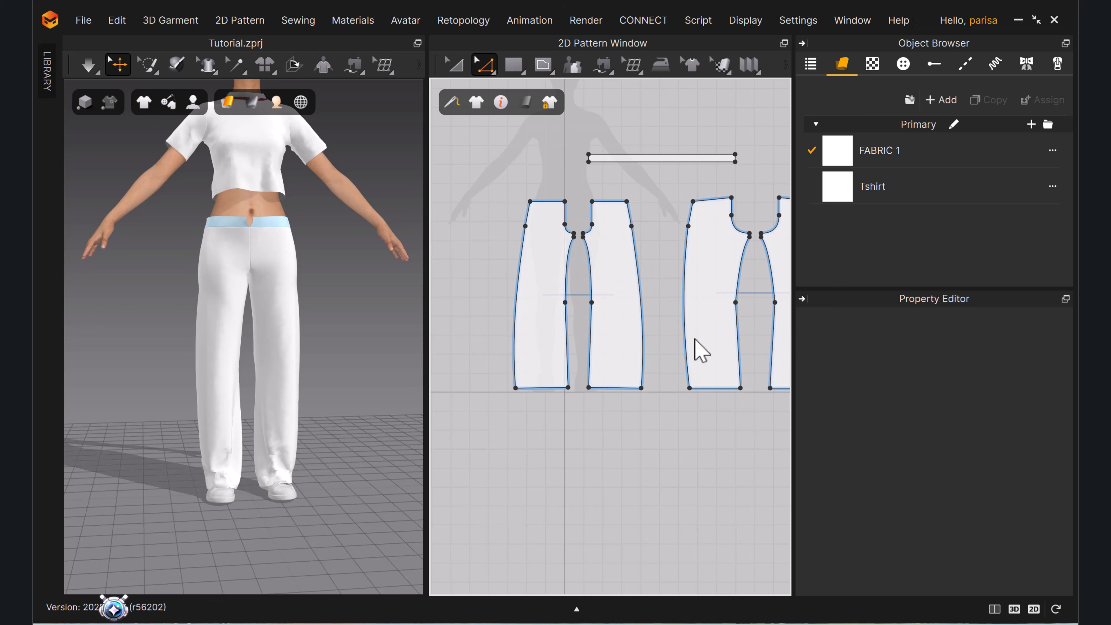
mouse_move(327, 369)
right_down()
mouse_move(231, 367)
mouse_move(318, 384)
mouse_move(362, 359)
mouse_move(306, 372)
right_up()
scroll(318, 384, up, 3)
scroll(306, 372, down, 2)
middle_drag(322, 380, 328, 358)
right_drag(315, 393, 344, 352)
right_drag(296, 326, 339, 328)
middle_drag(341, 331, 345, 477)
scroll(223, 455, down, 5)
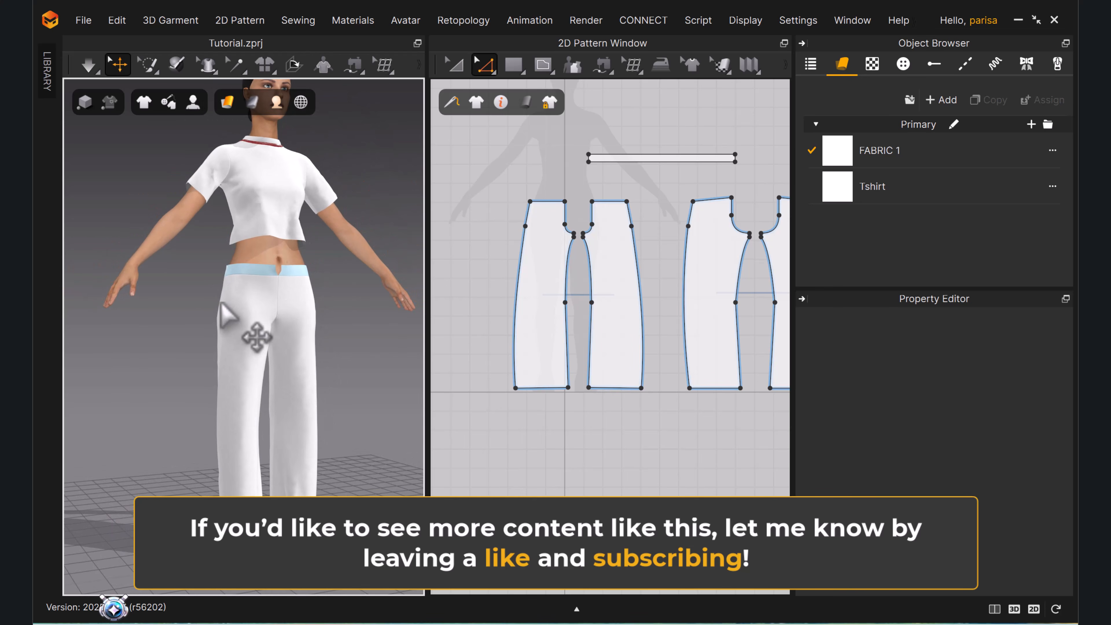
right_drag(252, 353, 271, 384)
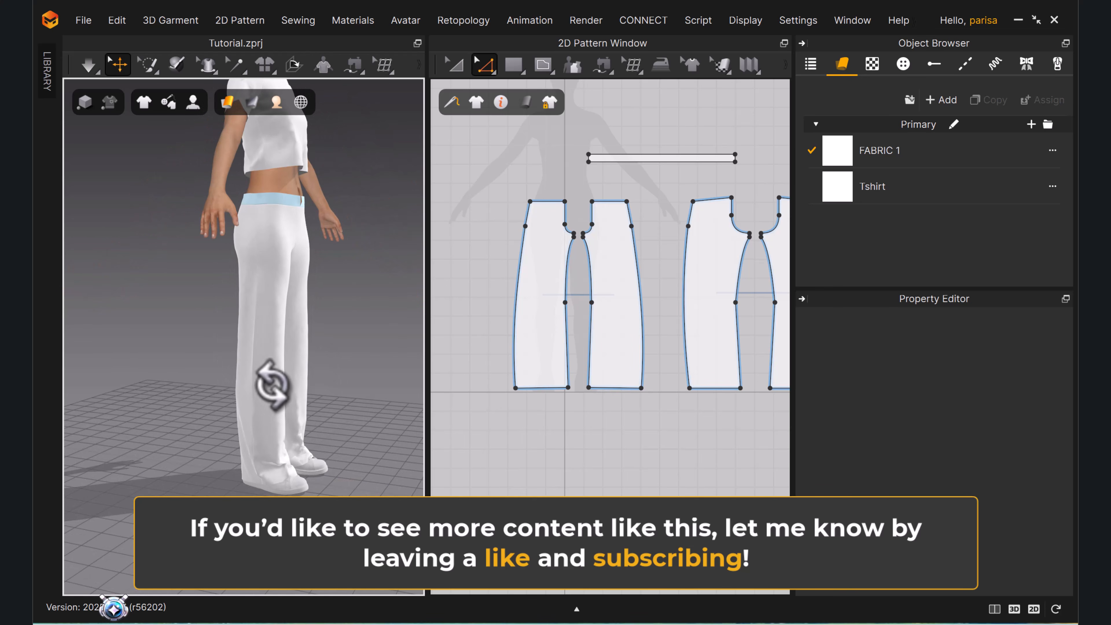
scroll(552, 245, up, 3)
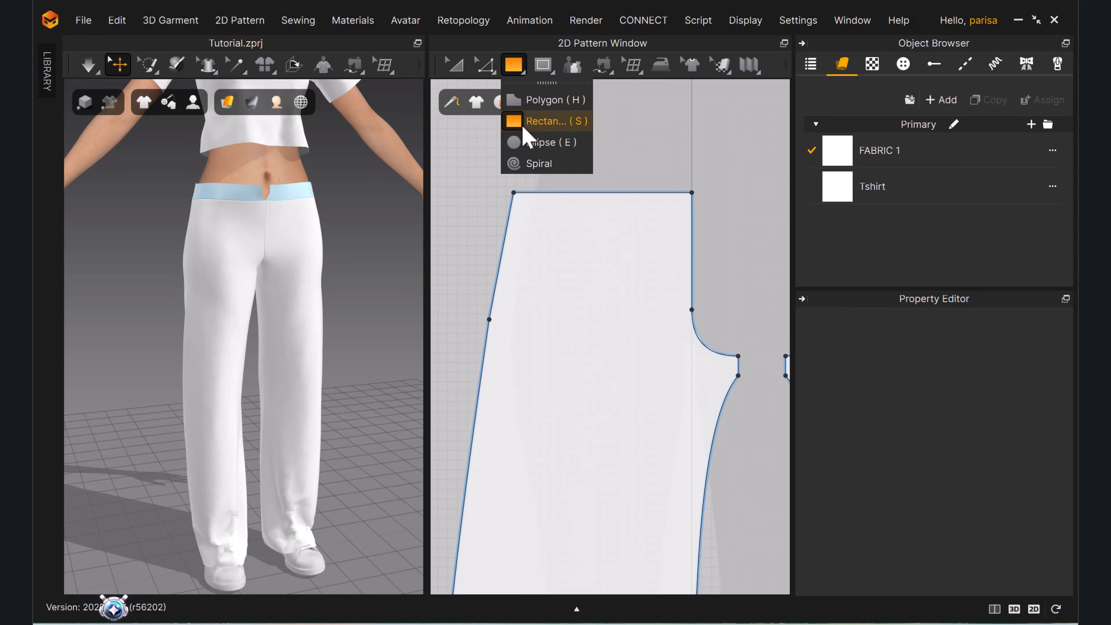
Draw a narrow belt-loop rectangle about 1.4 by 5.8 cm and place it above the front piece's waist edge.
click(523, 116)
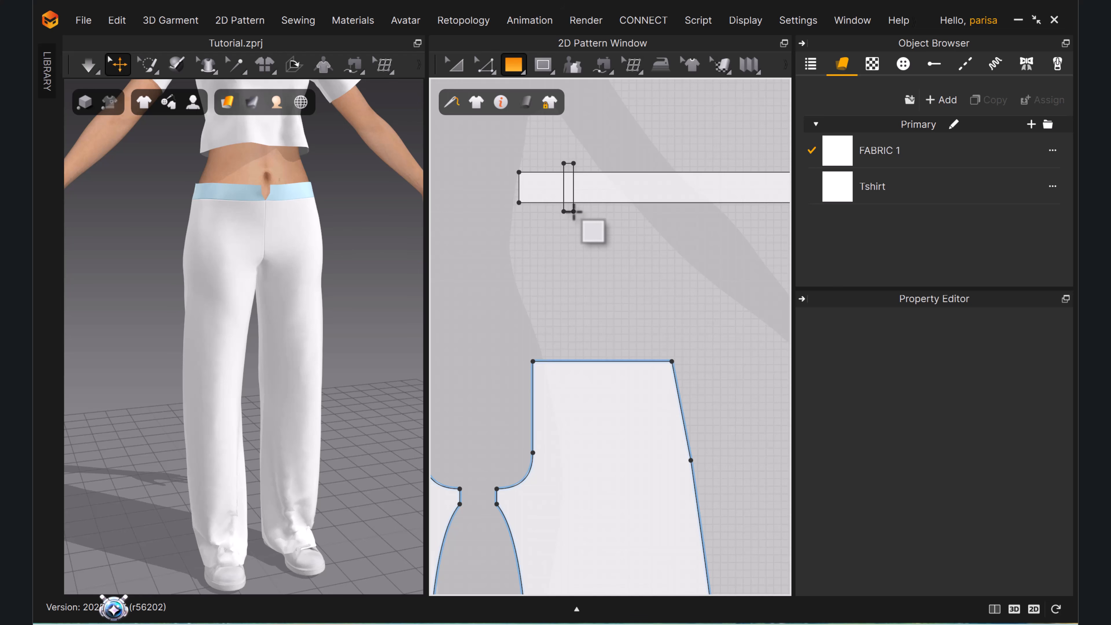
drag(574, 208, 574, 207)
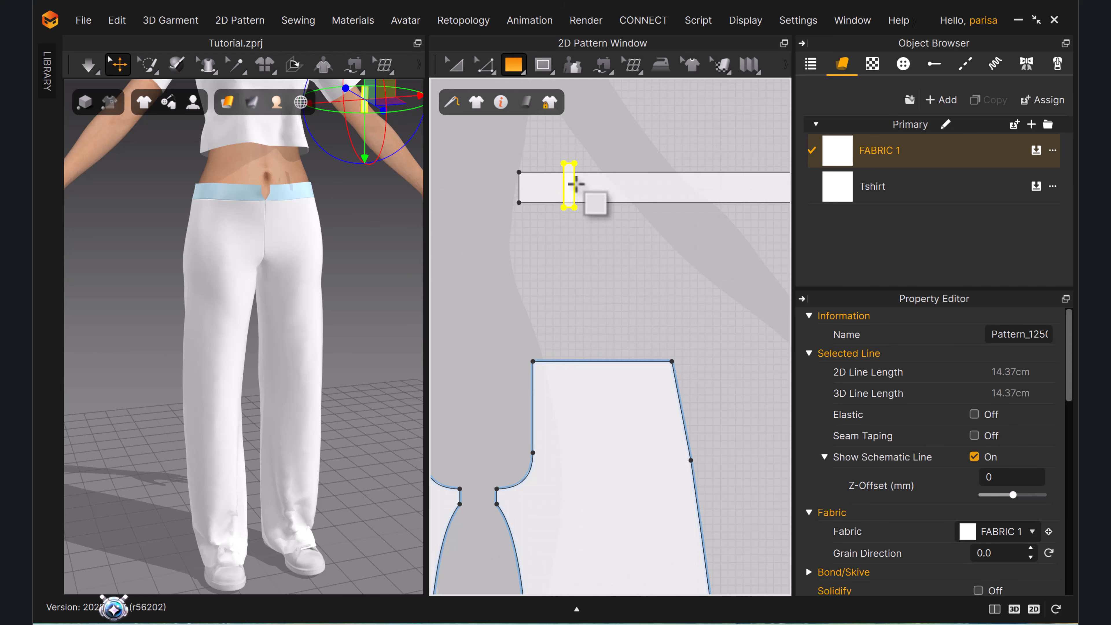
scroll(576, 182, up, 3)
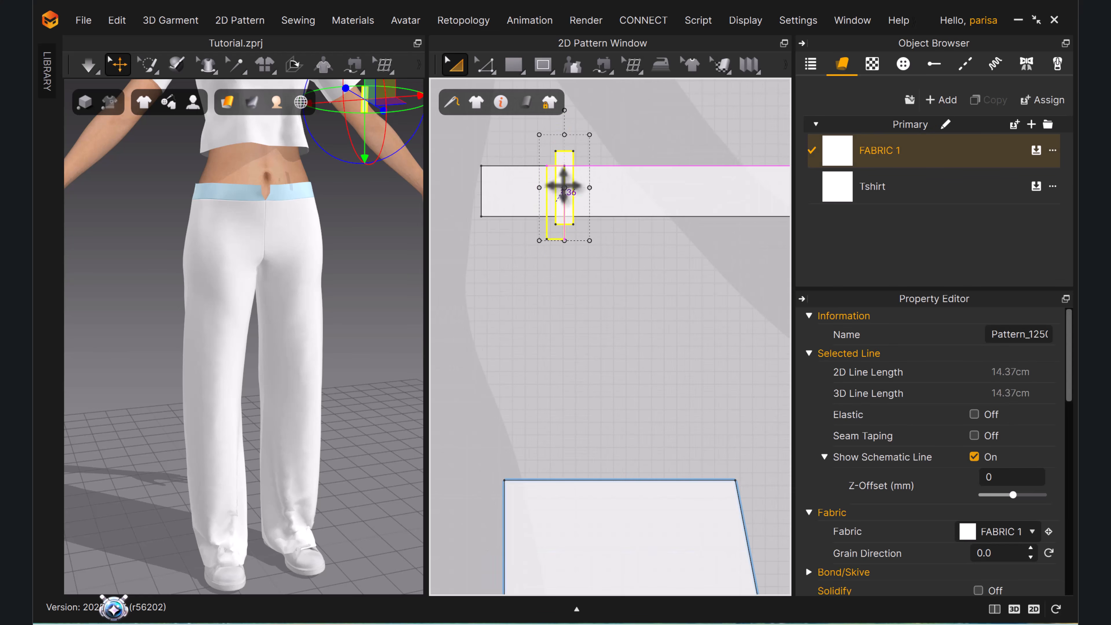
scroll(502, 330, down, 4)
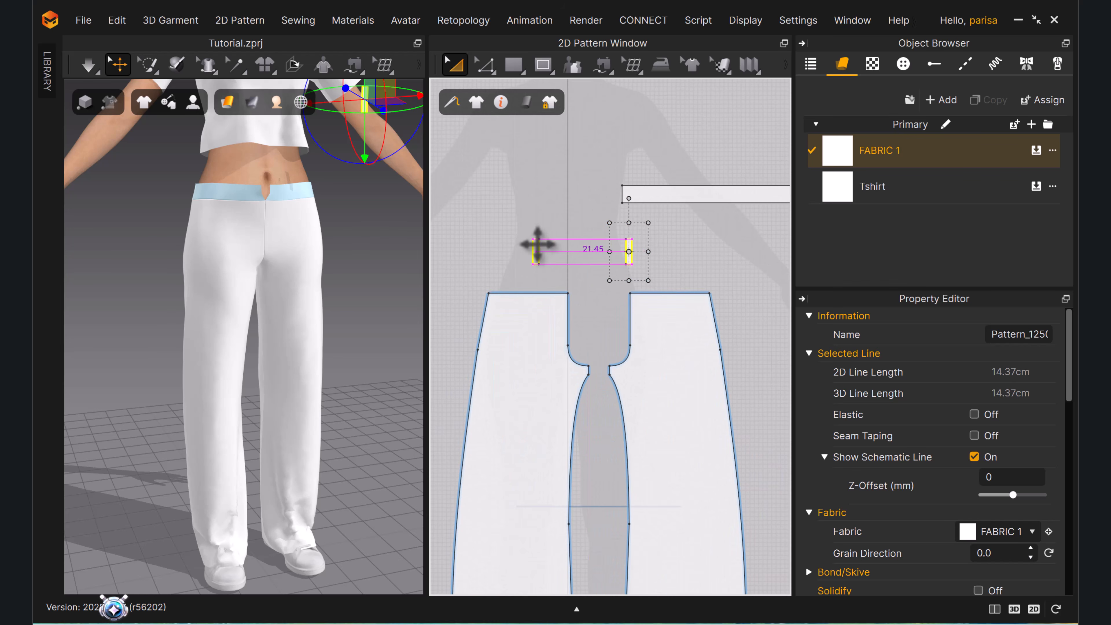
drag(532, 253, 533, 259)
Split the front piece's waist edge with a point 10 cm from its centre-front corner.
scroll(540, 269, up, 5)
click(457, 274)
click(223, 214)
click(562, 311)
key(x)
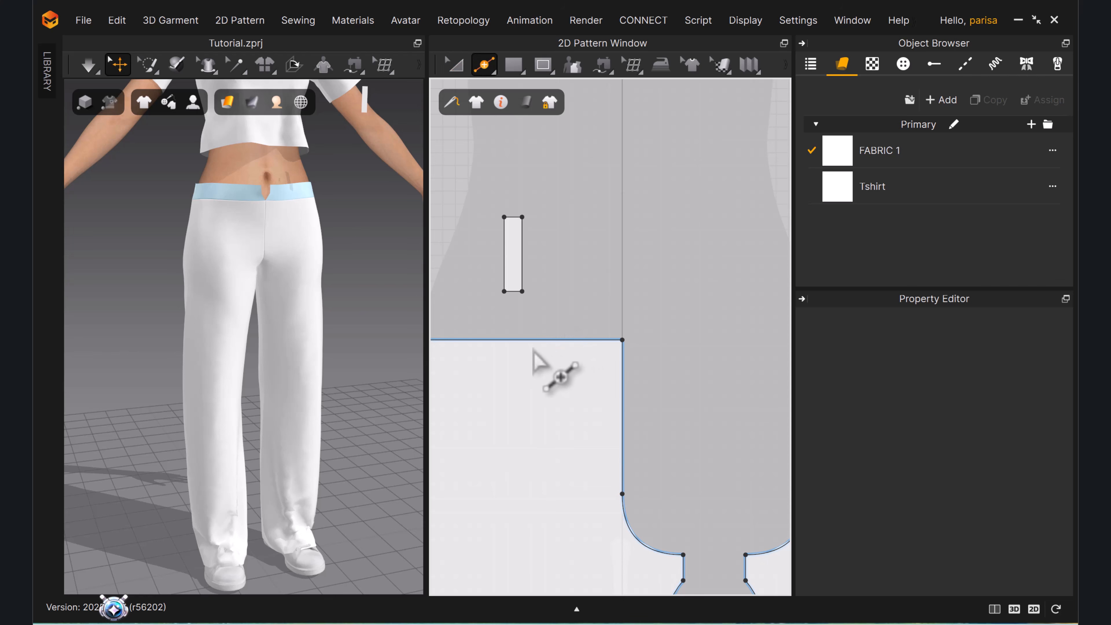
right_click(513, 341)
text(1.)
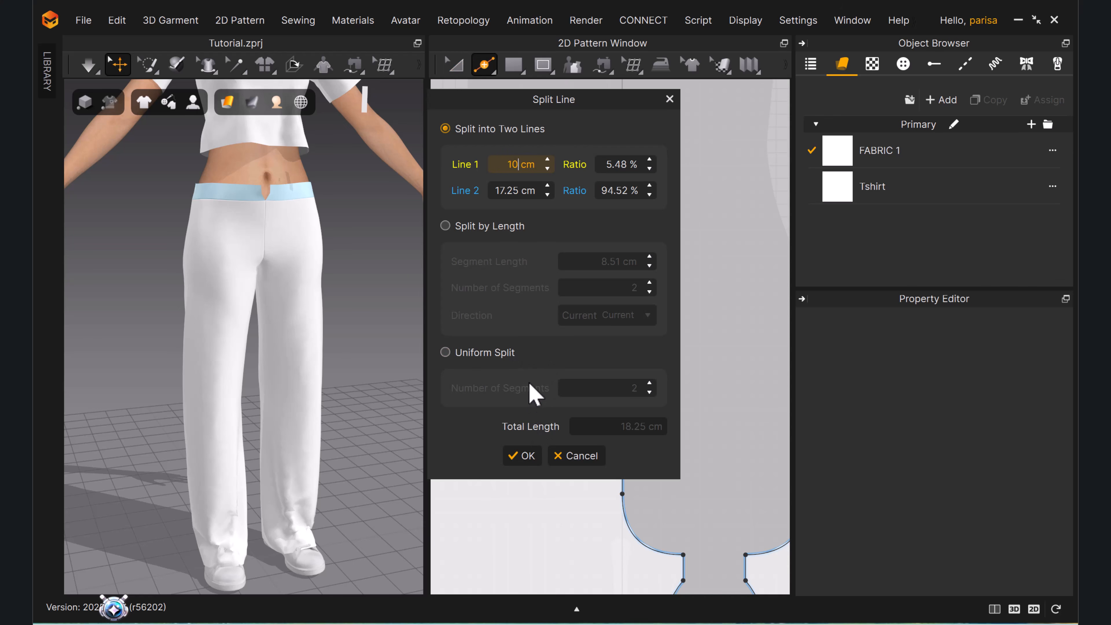
key(Return)
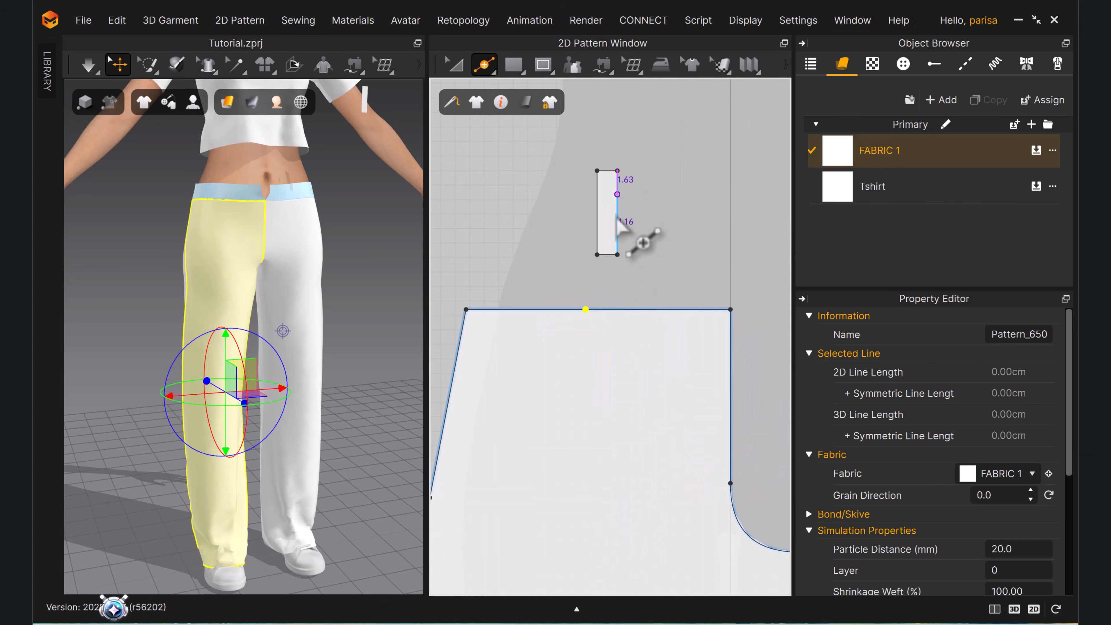
Sew the belt loop's lower edge to a matching segment of the front waist edge beside the new point.
key(m)
click(585, 310)
click(565, 310)
click(617, 171)
click(597, 171)
Sew the belt loop's upper edge to a 1.39 cm segment on the waistband's upper edge and simulate the loop into place.
scroll(627, 174, down, 5)
middle_drag(761, 193, 464, 313)
scroll(739, 243, up, 4)
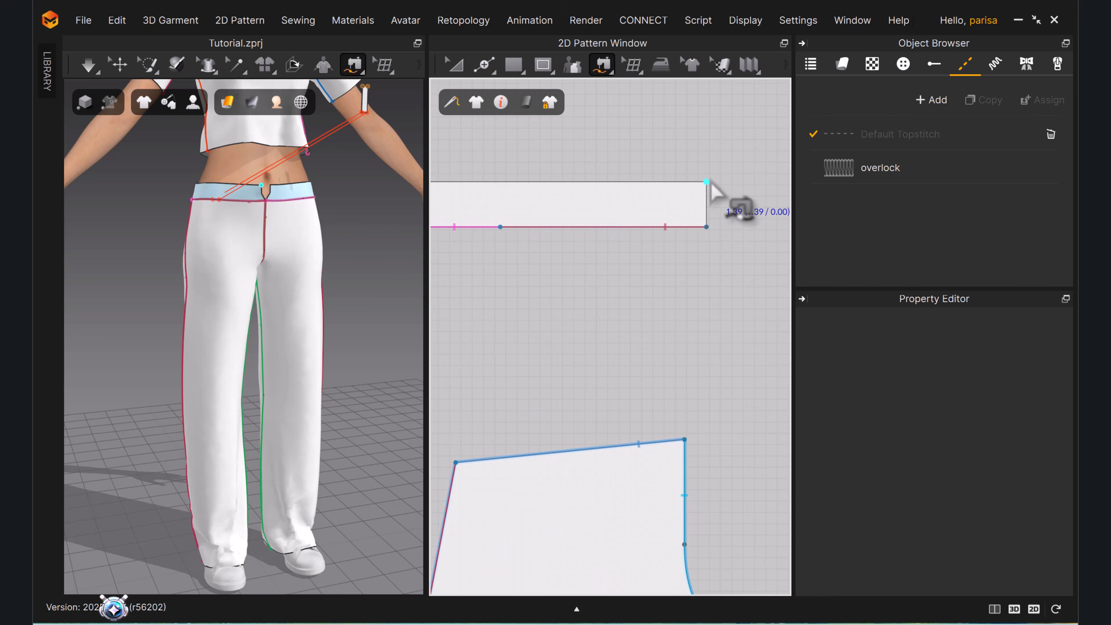
click(590, 182)
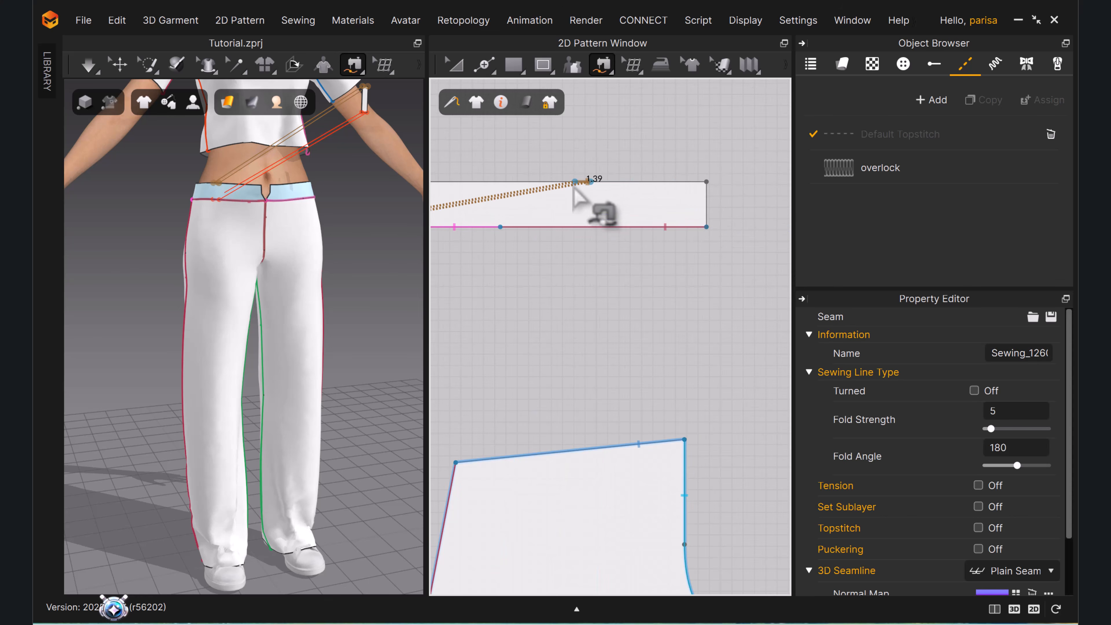
key(q)
key(space)
key(space)
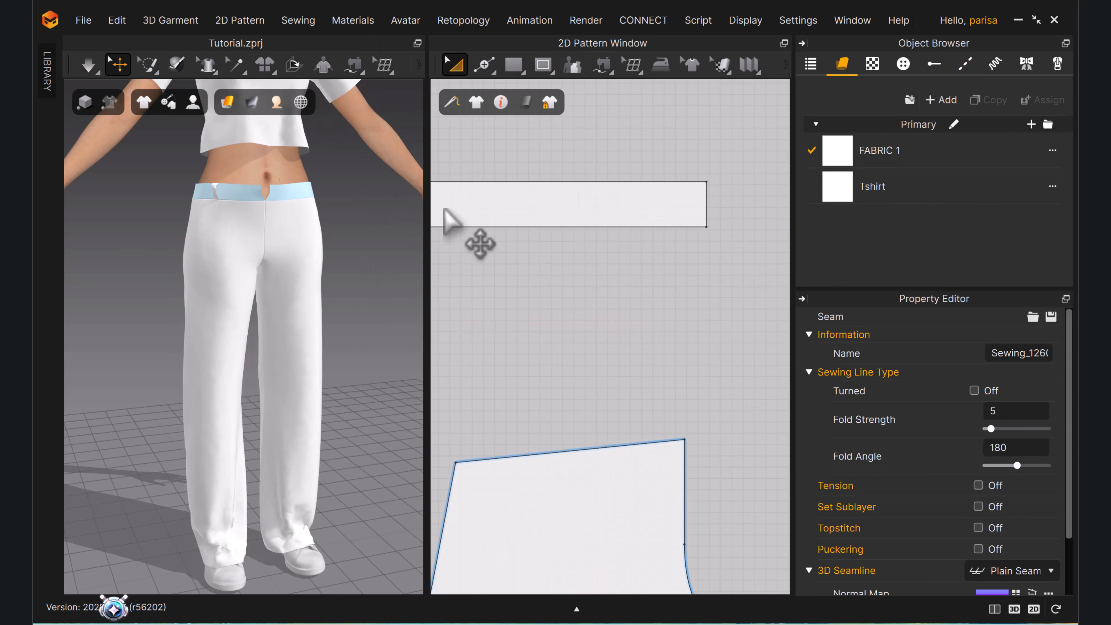
Draw a short horizontal internal line about 0.95 cm long just below the front waist edge, next to the split point.
scroll(464, 279, down, 5)
middle_drag(463, 282, 811, 199)
scroll(565, 293, up, 5)
scroll(550, 300, down, 2)
scroll(565, 290, up, 2)
key(g)
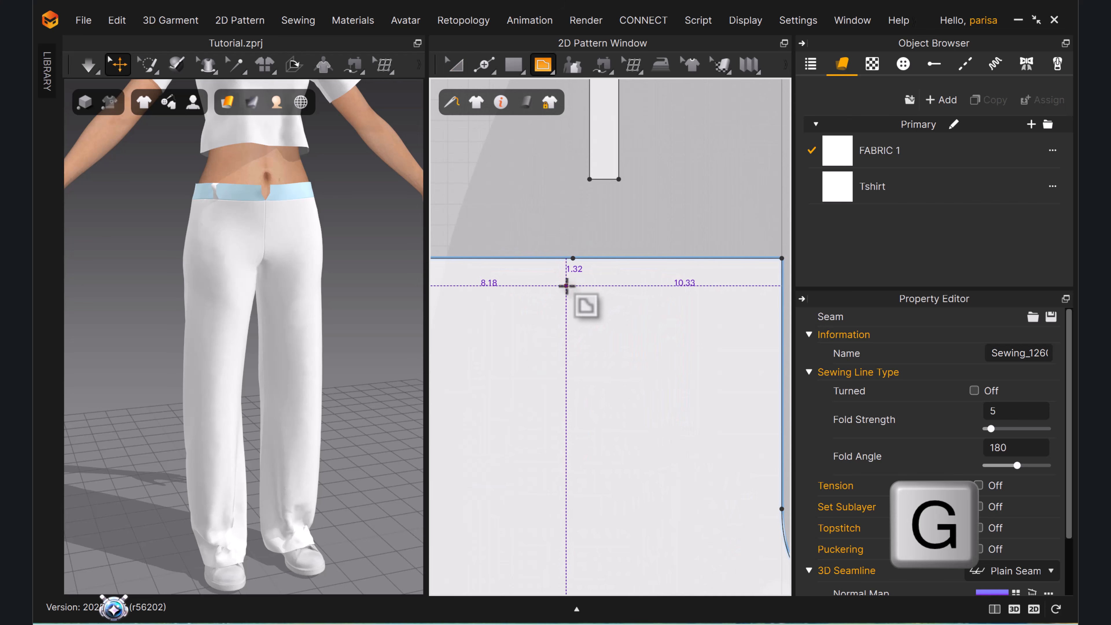
click(572, 282)
double_click(553, 282)
scroll(588, 273, up, 4)
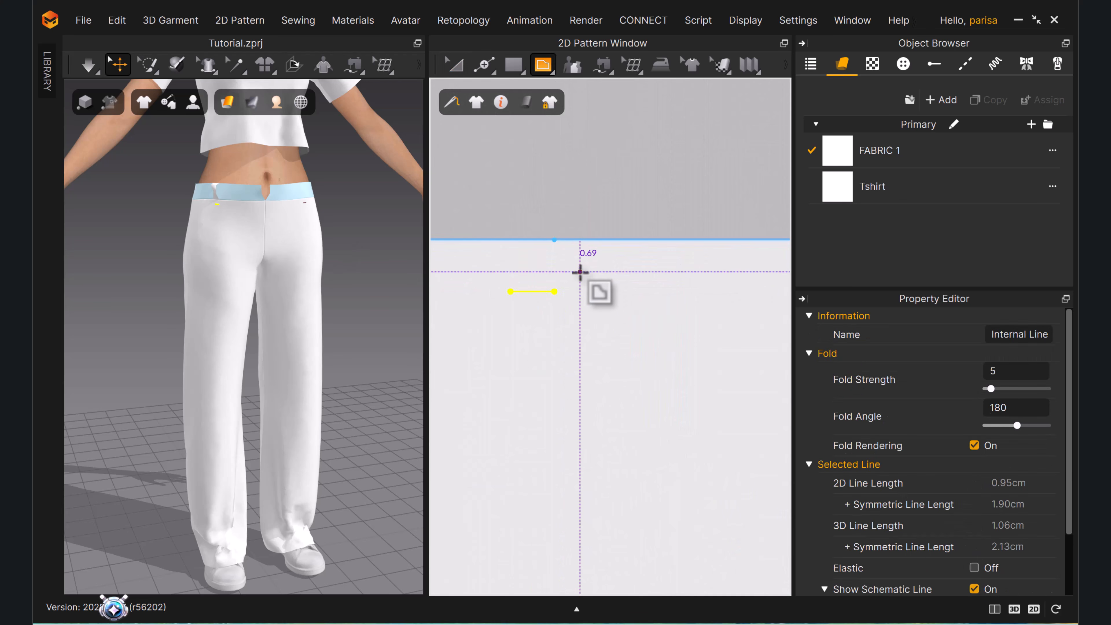
Sew the short internal line to a 0.95 cm segment of the belt loop's lower edge.
key(m)
click(553, 291)
scroll(542, 271, down, 3)
click(550, 253)
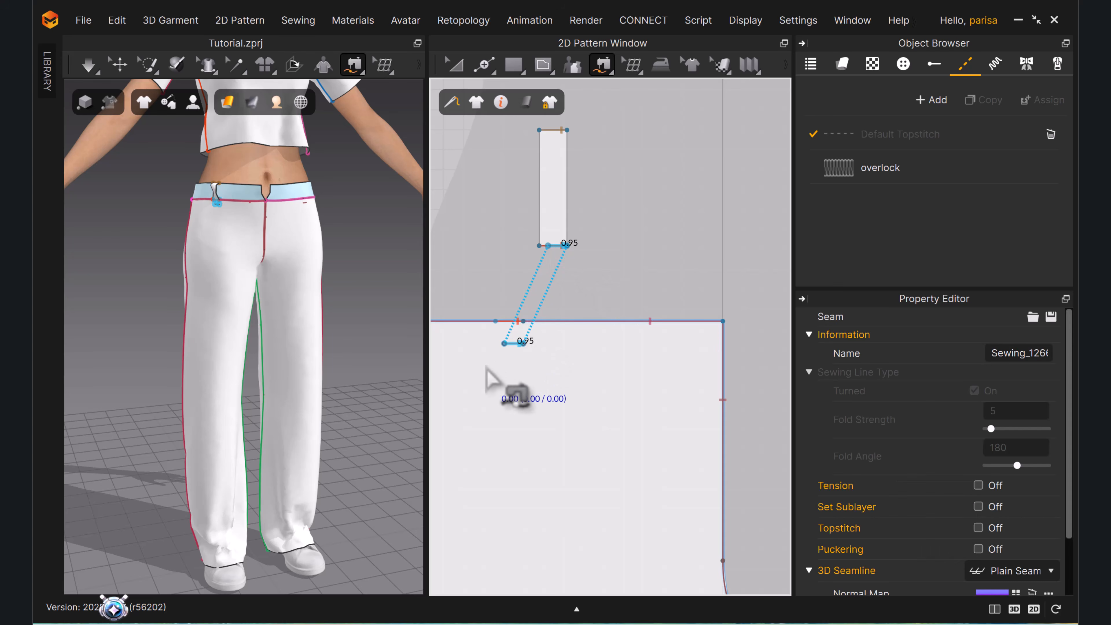
Lengthen the internal line to about 1.33 cm, remove the loop's waist-edge seam, and extend the internal-line seam across the loop's full 1.39 cm lower edge.
key(z)
scroll(558, 360, up, 3)
click(558, 348)
right_drag(570, 293, 593, 311)
key(b)
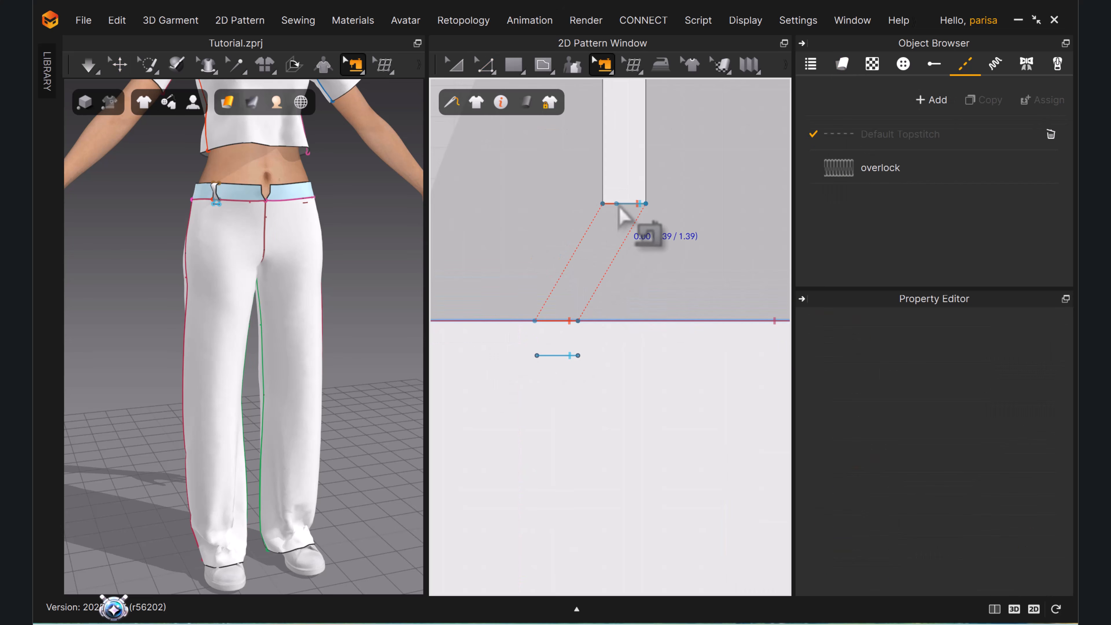
click(621, 217)
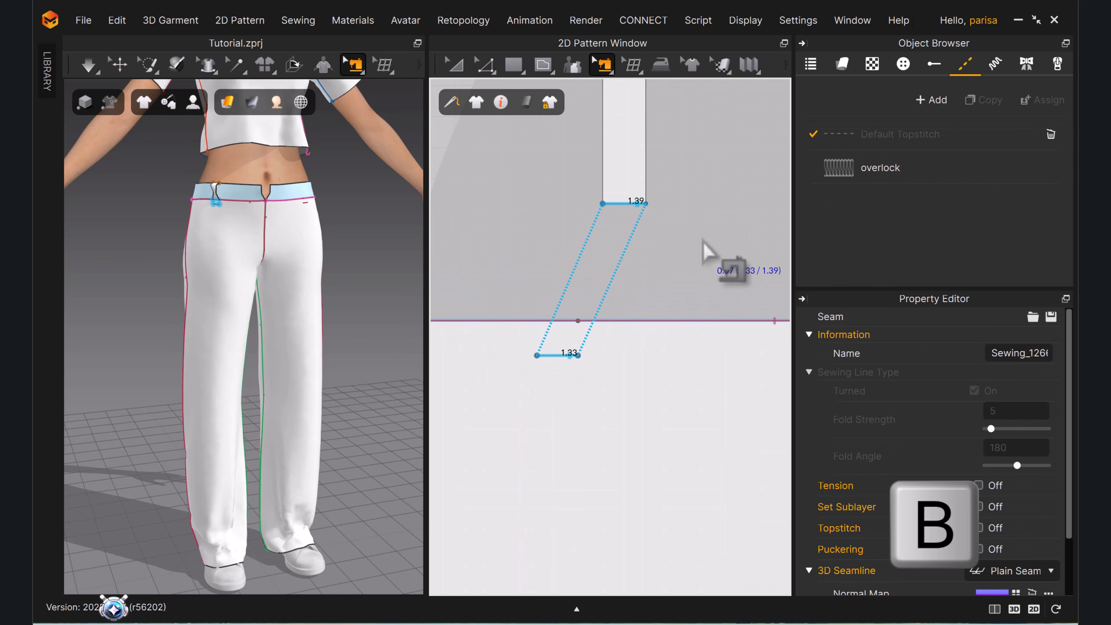
right_drag(323, 248, 348, 242)
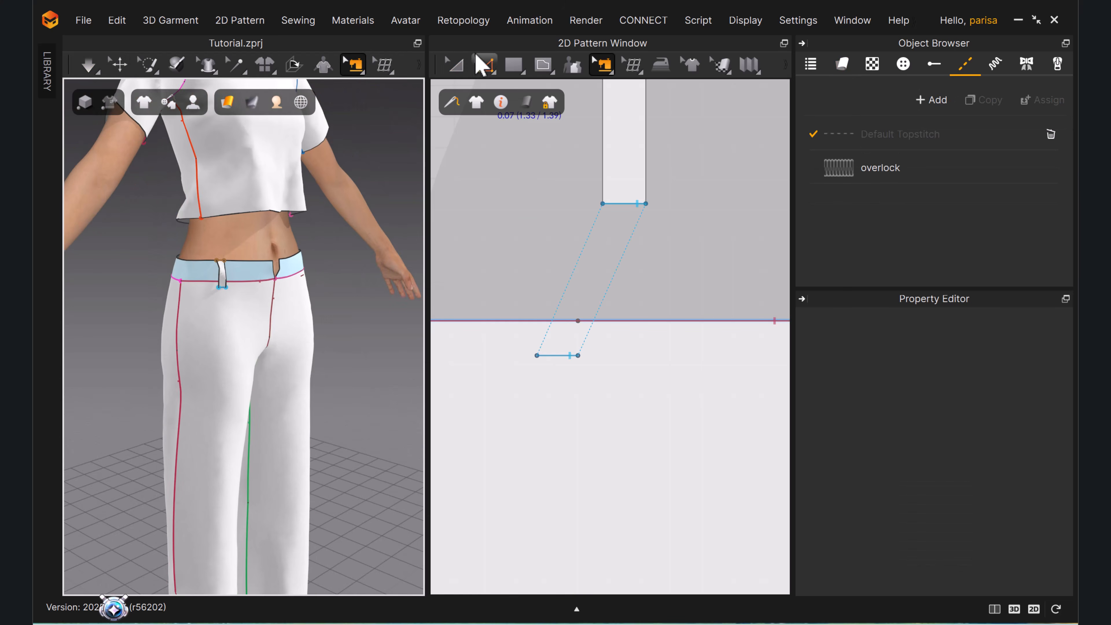
Duplicate the belt loop as a symmetric copy and place it above the opposite front piece.
key(a)
scroll(627, 255, down, 5)
click(502, 238)
key(ctrl+d)
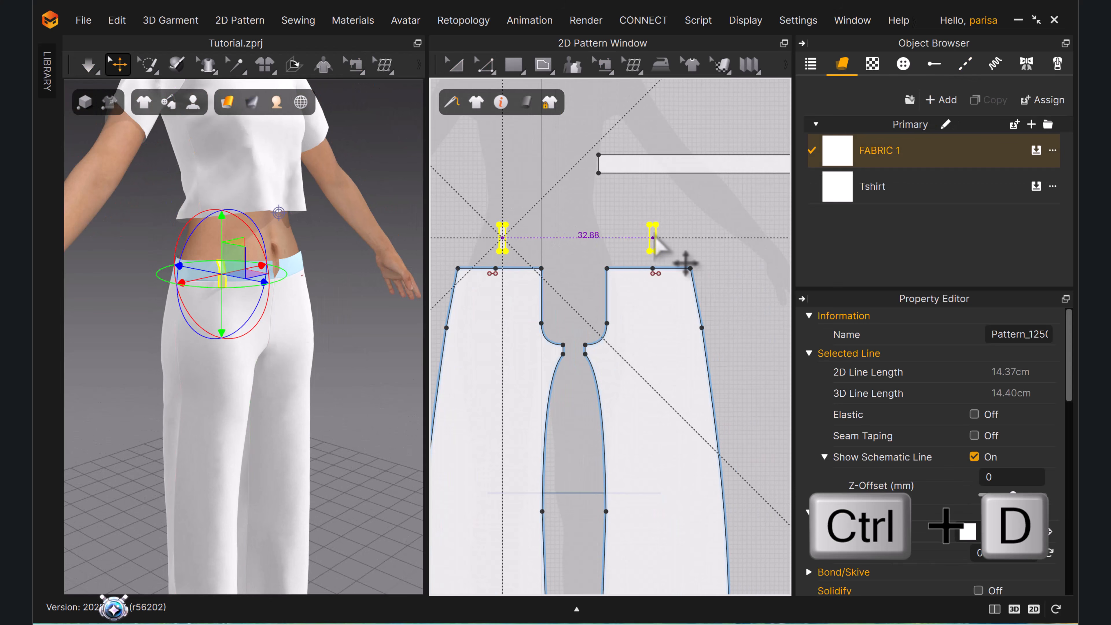
click(673, 252)
key(h)
Sew the mirrored belt loop's upper edge to a 1.39 cm segment on the waistband's upper edge and simulate.
right_drag(750, 220, 640, 263)
scroll(551, 284, up, 5)
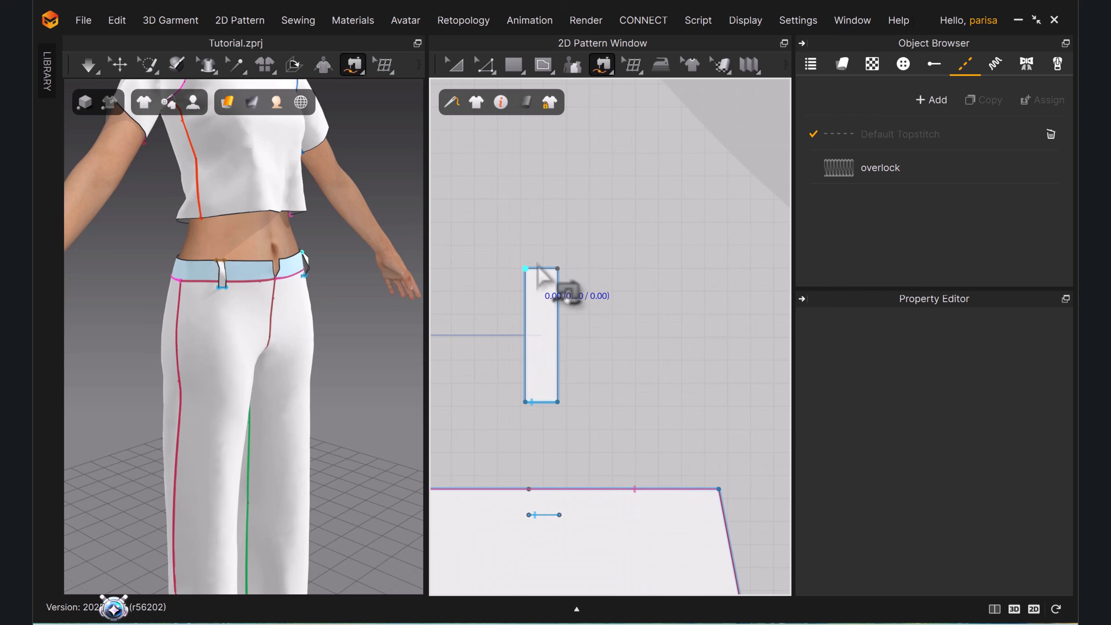
scroll(303, 330, up, 3)
scroll(538, 297, down, 1)
scroll(538, 298, down, 3)
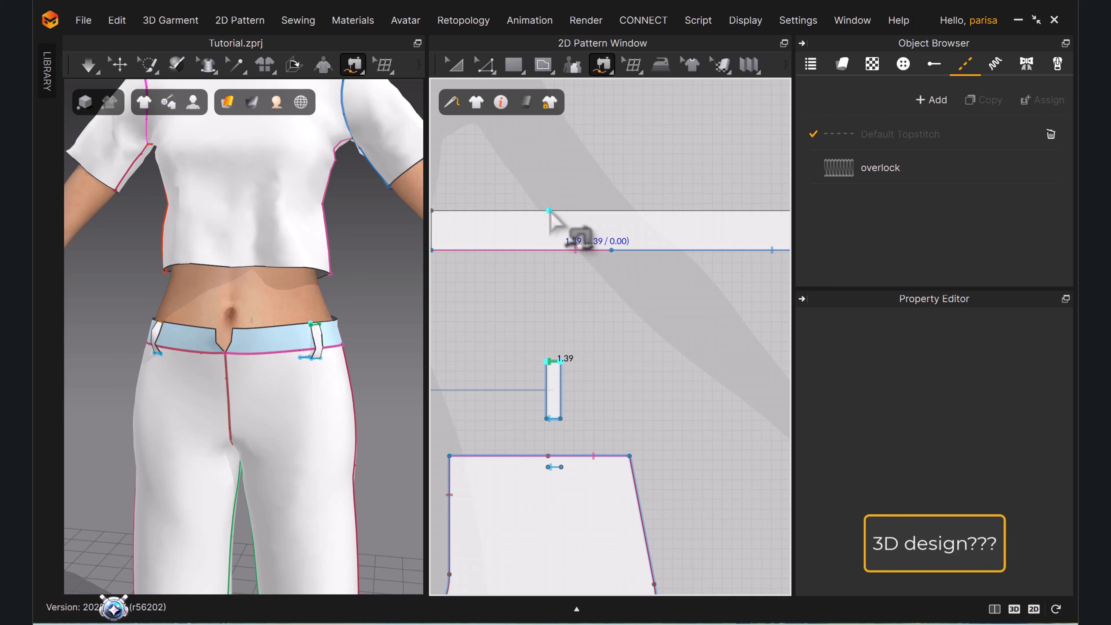
click(562, 210)
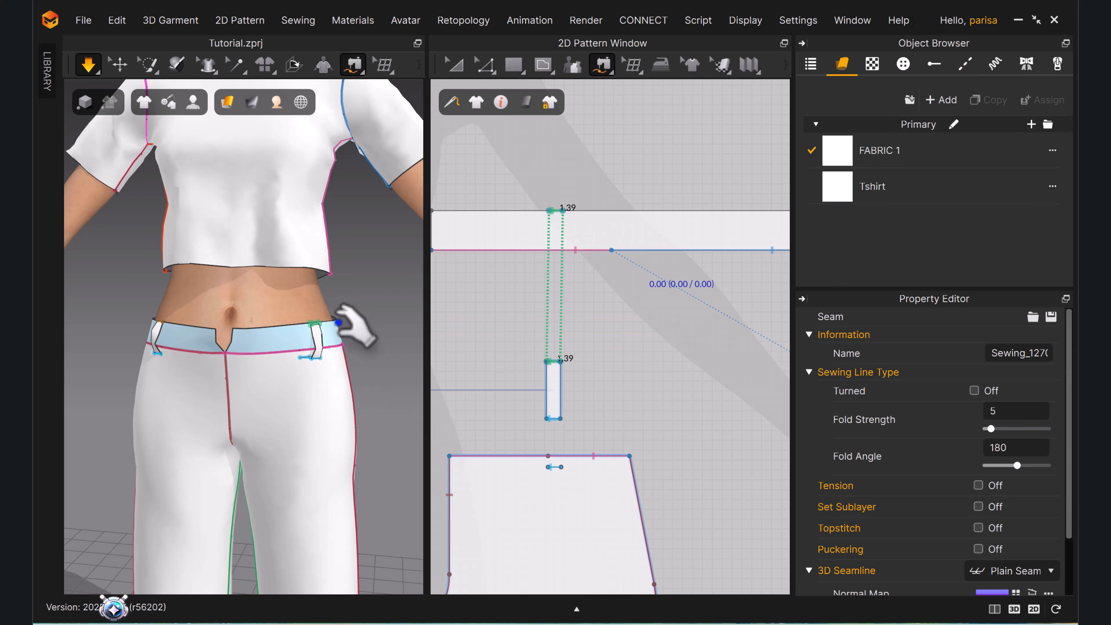
click(409, 339)
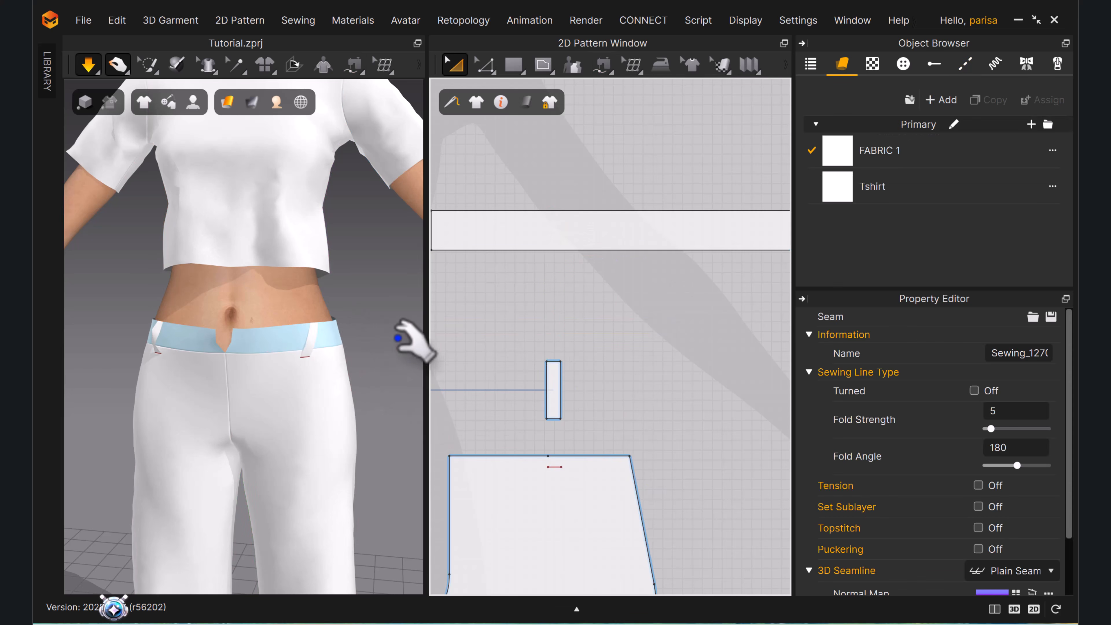
Slide the mirrored loop's seam along the waistband's upper edge, simulating between adjustments, until the loop hangs straight.
click(552, 212)
key(b)
key(space)
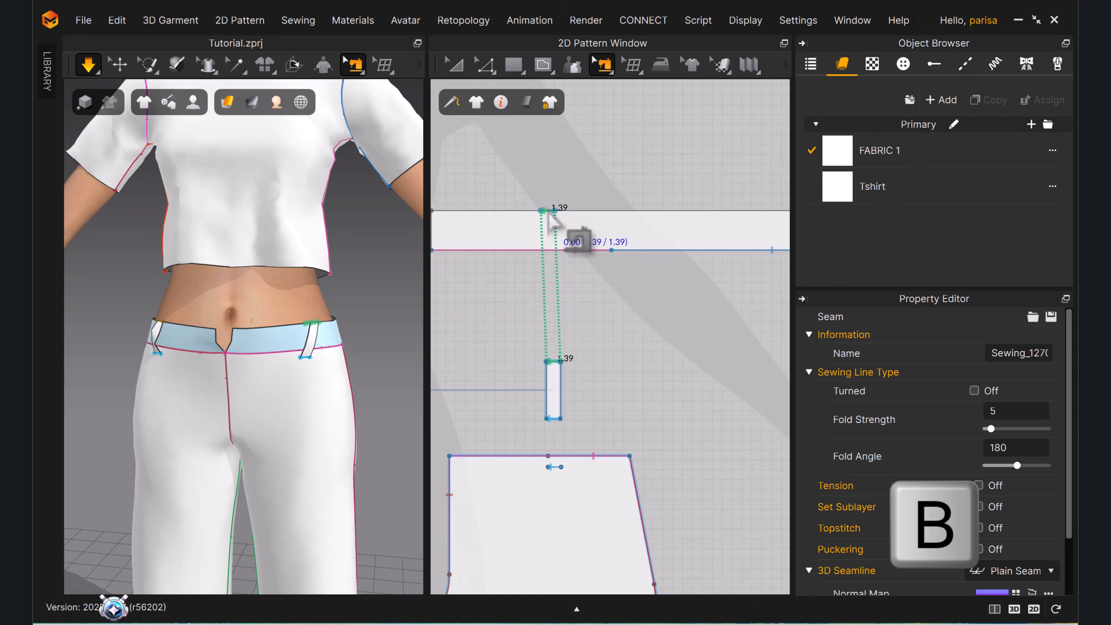
key(a)
key(b)
drag(548, 212, 541, 214)
key(space)
key(space)
key(a)
key(b)
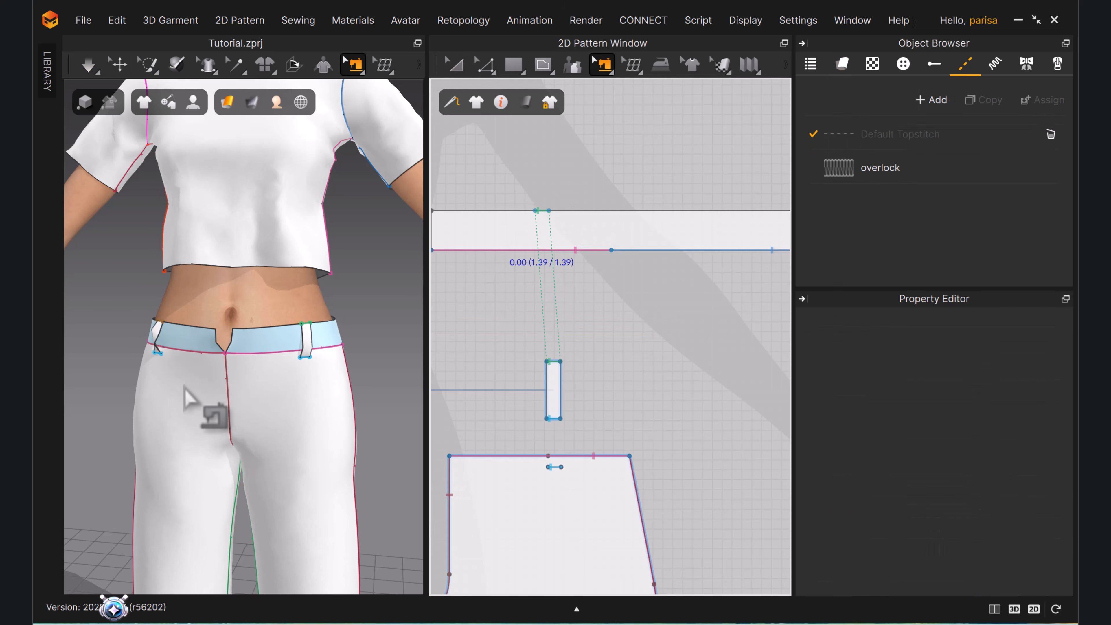
Slide the first belt loop's seam along the waistband's upper edge to straighten that loop, and simulate.
right_drag(179, 390, 209, 379)
middle_drag(209, 379, 239, 375)
scroll(676, 349, down, 3)
middle_drag(677, 350, 327, 353)
scroll(542, 278, up, 5)
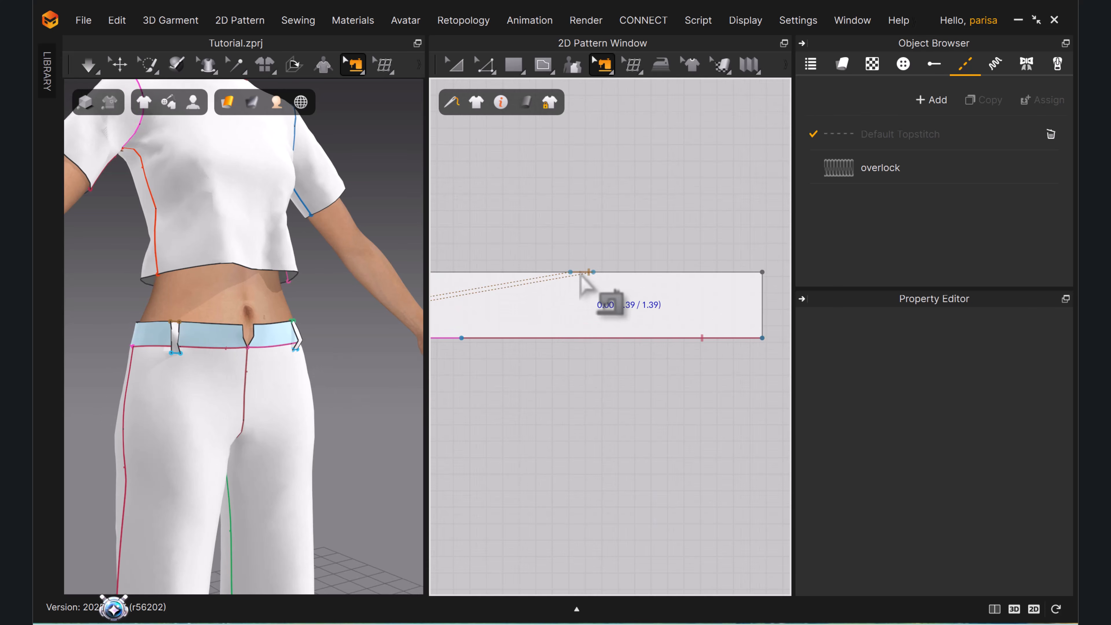
drag(582, 272, 590, 272)
key(space)
key(space)
key(b)
Copy the front's 1.33 cm internal line symmetrically onto the back pieces, just below the waist edge near the outer seams.
key(a)
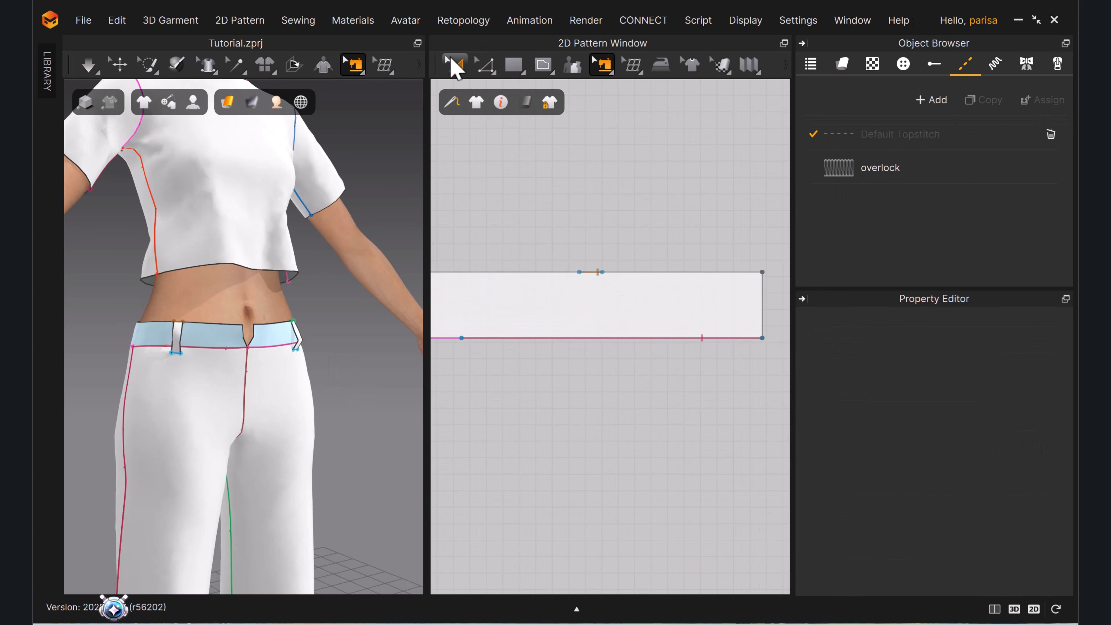
scroll(617, 405, down, 5)
scroll(594, 339, up, 4)
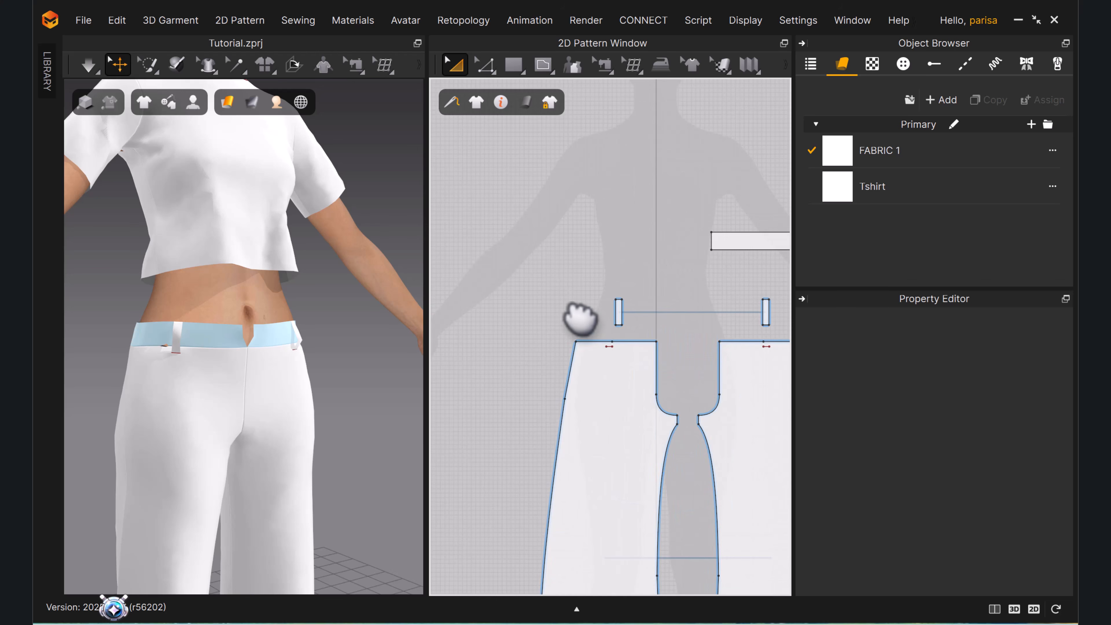
middle_drag(587, 315, 528, 298)
drag(715, 337, 715, 336)
scroll(678, 363, up, 5)
click(685, 355)
click(683, 331)
middle_drag(629, 365, 766, 369)
scroll(468, 340, down, 5)
scroll(533, 350, down, 3)
scroll(543, 349, up, 6)
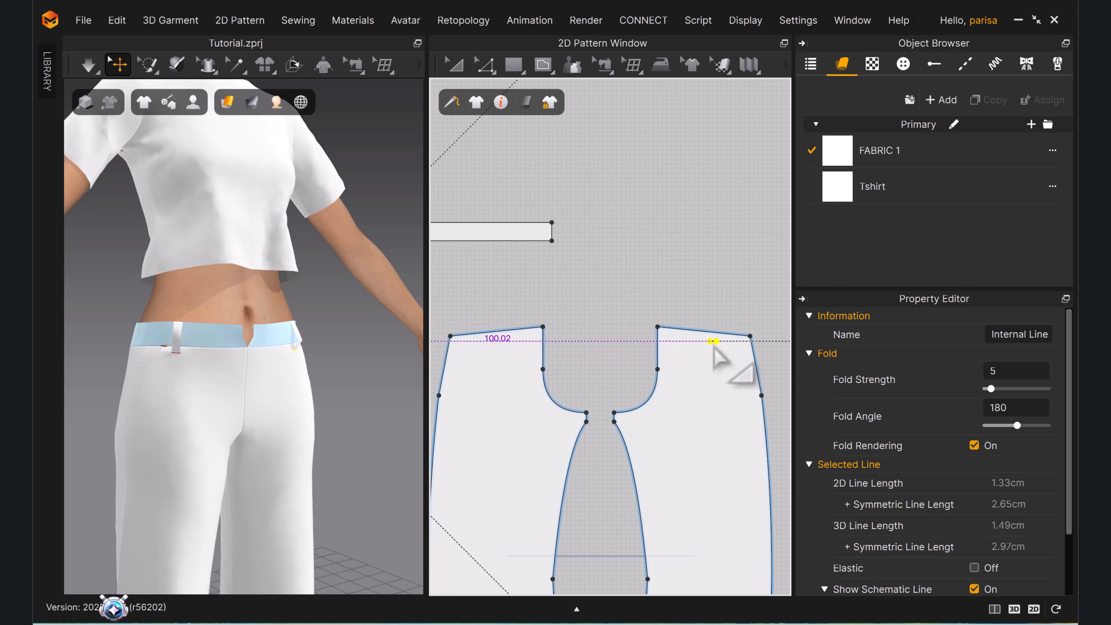
click(722, 344)
right_drag(274, 377, 134, 362)
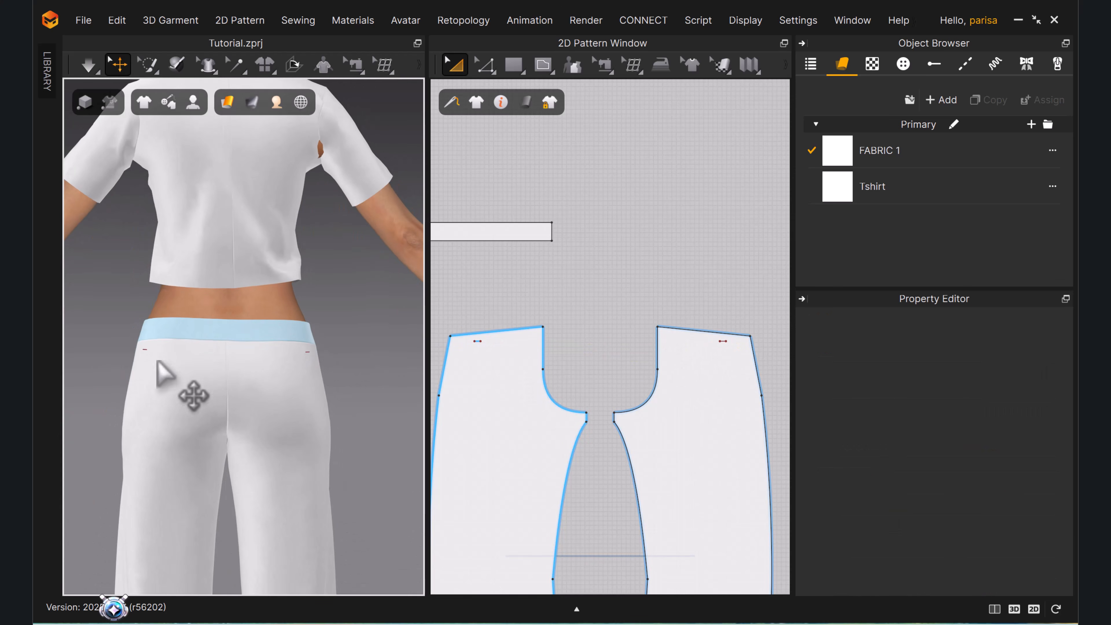
Move the short internal lines on the back pieces inward, away from the outer seams.
scroll(760, 336, up, 5)
click(652, 351)
click(664, 325)
drag(654, 352, 616, 353)
click(609, 280)
Copy the two belt loops above the front pieces and paste them above the back pieces.
scroll(609, 278, down, 5)
middle_drag(609, 278, 658, 313)
scroll(689, 313, down, 2)
scroll(656, 313, down, 2)
middle_drag(481, 287, 682, 282)
drag(555, 269, 684, 304)
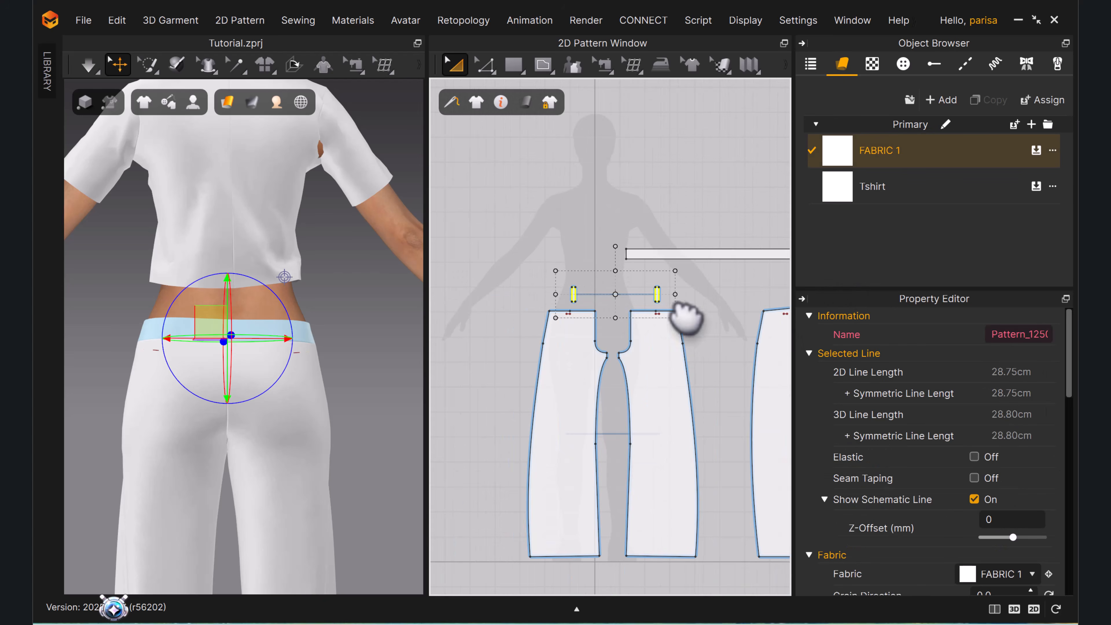
middle_drag(691, 302, 521, 292)
key(ctrl+c)
key(ctrl+v)
click(671, 273)
scroll(721, 282, up, 5)
click(692, 222)
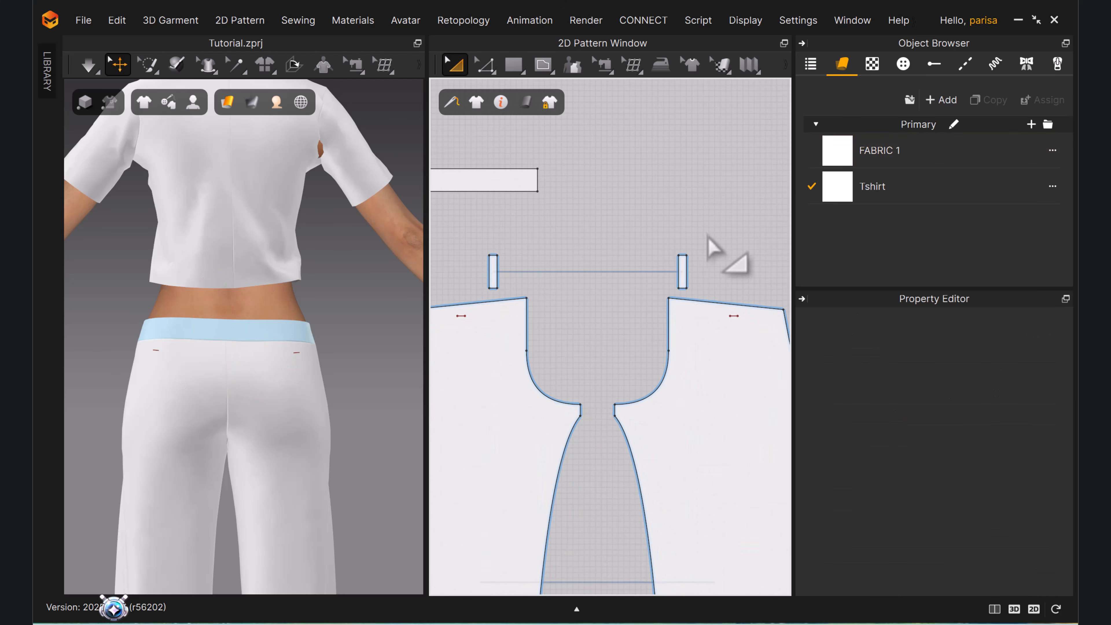
Place the two copied belt loops behind the avatar at the back of the waistband.
key(m)
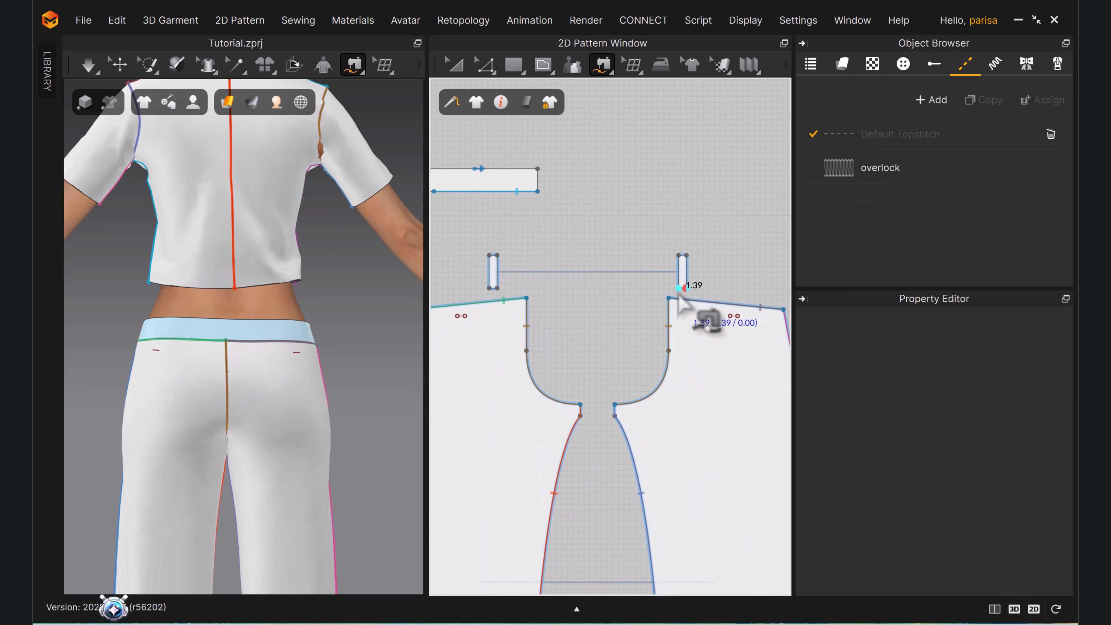
click(742, 320)
click(454, 65)
middle_drag(536, 241, 550, 268)
drag(473, 249, 756, 334)
right_drag(271, 346, 358, 396)
scroll(357, 396, down, 4)
middle_drag(357, 396, 378, 291)
drag(236, 376, 315, 388)
right_drag(351, 388, 217, 365)
drag(211, 367, 521, 368)
middle_drag(353, 386, 227, 392)
scroll(374, 357, up, 6)
drag(354, 337, 331, 337)
click(623, 345)
click(388, 340)
Sew the copied belt loop's 1.39 cm lower edge to the short internal line on the back piece.
middle_drag(737, 317, 695, 318)
scroll(695, 319, up, 5)
key(m)
click(561, 306)
click(583, 307)
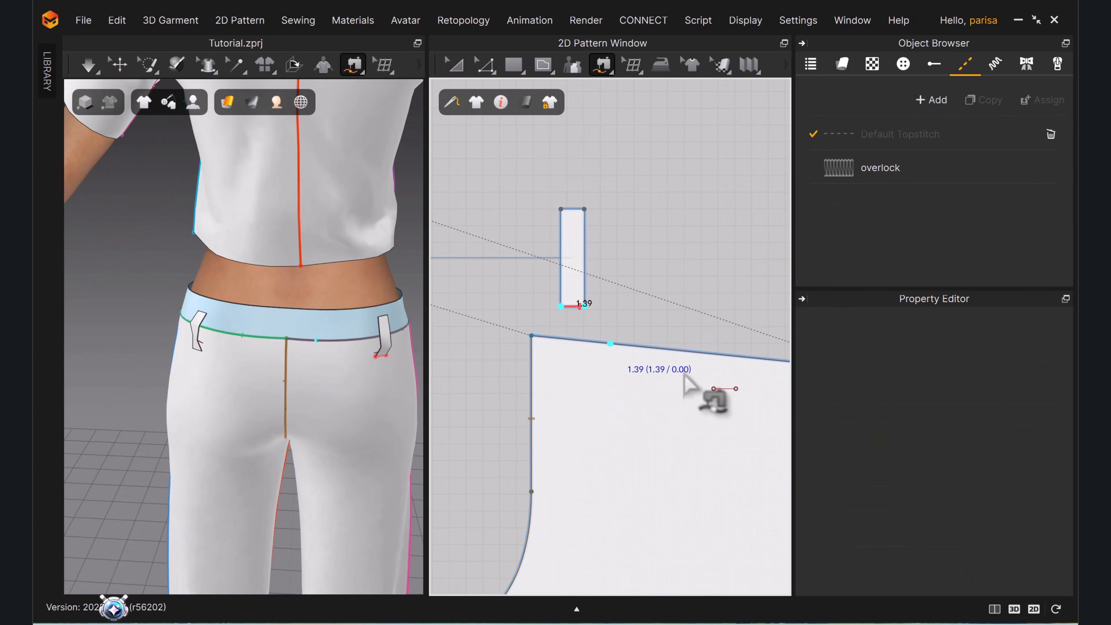
click(708, 388)
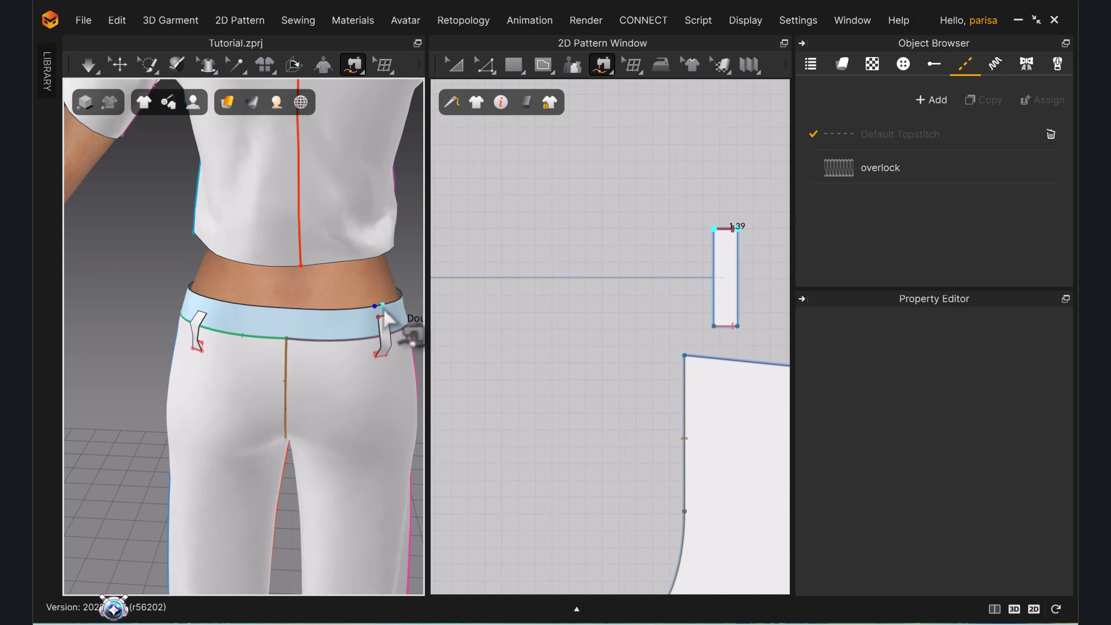
Sew that back loop's upper edge to a 1.39 cm segment on the waistband's upper edge and simulate.
scroll(379, 308, up, 4)
middle_drag(380, 308, 213, 323)
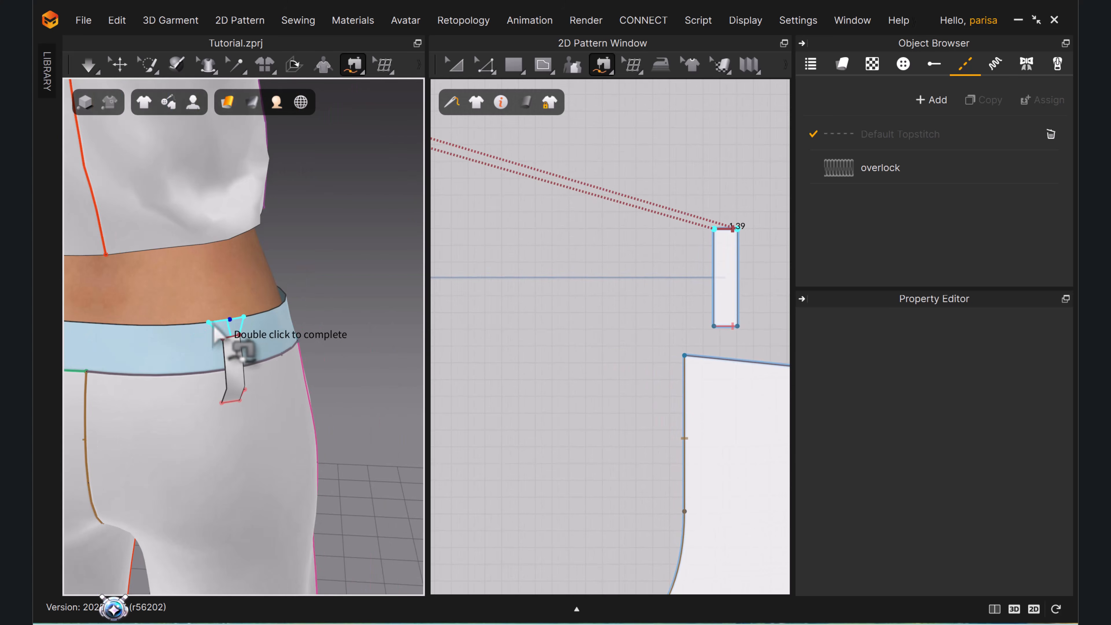
double_click(314, 407)
scroll(183, 324, down, 3)
key(space)
key(space)
Sew the opposite back loop's upper edge to a matching 1.39 cm segment on the waistband's upper edge and simulate.
key(m)
scroll(574, 337, down, 6)
middle_drag(444, 306, 578, 301)
scroll(577, 298, up, 8)
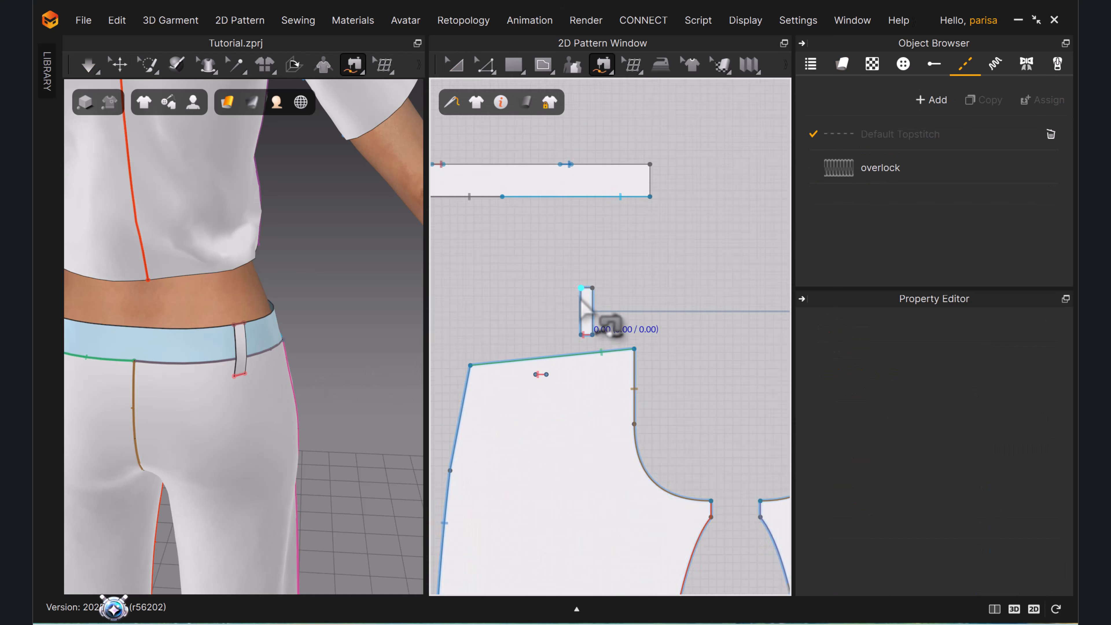
scroll(584, 285, up, 2)
click(583, 285)
click(603, 286)
scroll(602, 286, down, 7)
right_drag(384, 330, 271, 369)
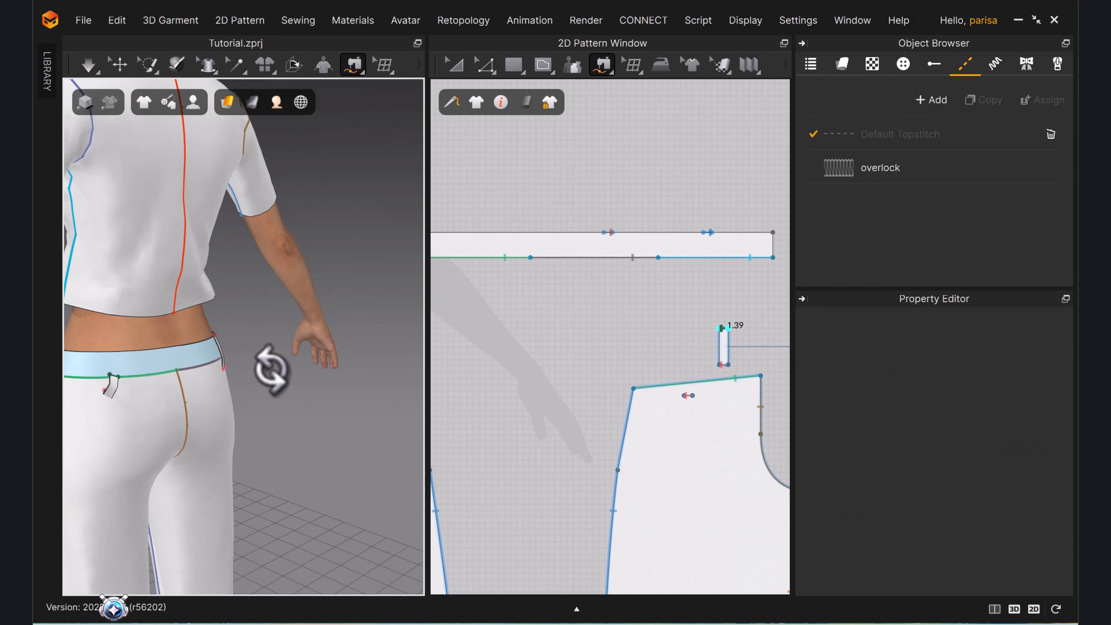
double_click(113, 358)
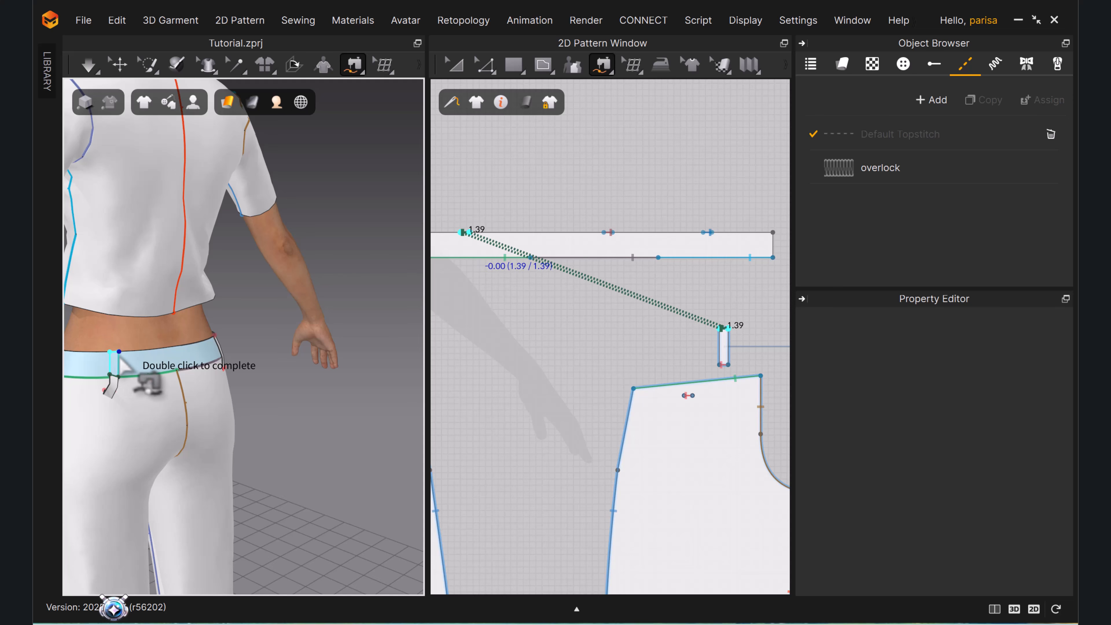
key(space)
Slide the slanted back loop's seam along the waistband's upper edge to straighten the loop, and simulate.
key(x)
right_drag(260, 409, 245, 378)
middle_drag(246, 380, 259, 386)
scroll(214, 352, up, 3)
scroll(582, 345, down, 2)
middle_drag(581, 344, 684, 356)
key(b)
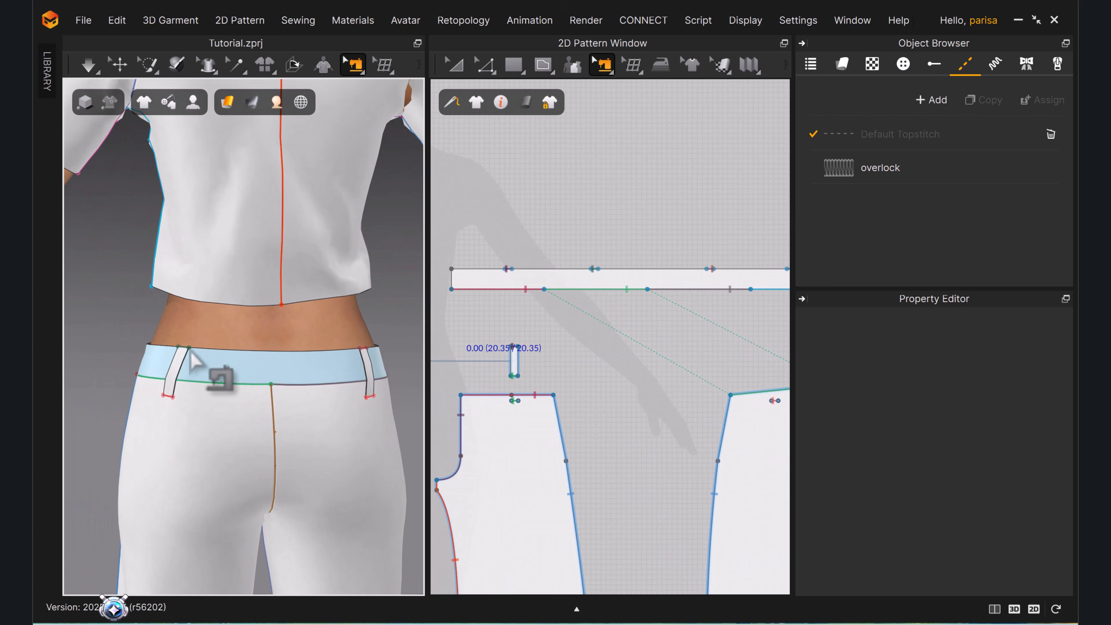
click(186, 352)
scroll(581, 297, up, 5)
key(space)
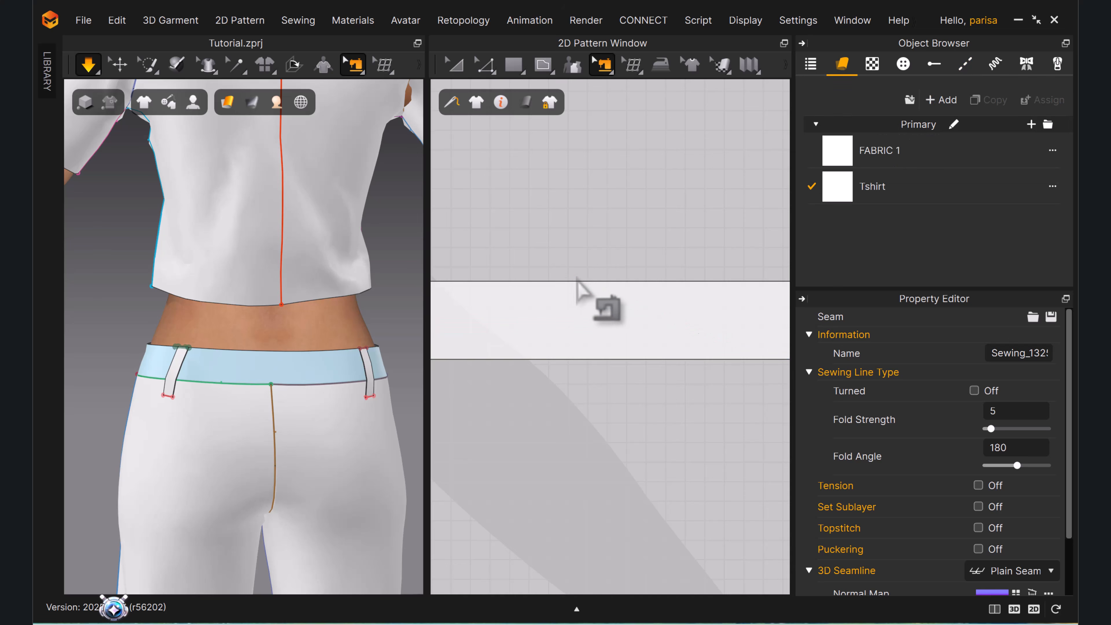
key(b)
scroll(346, 343, down, 3)
right_drag(350, 343, 280, 356)
middle_drag(280, 356, 350, 363)
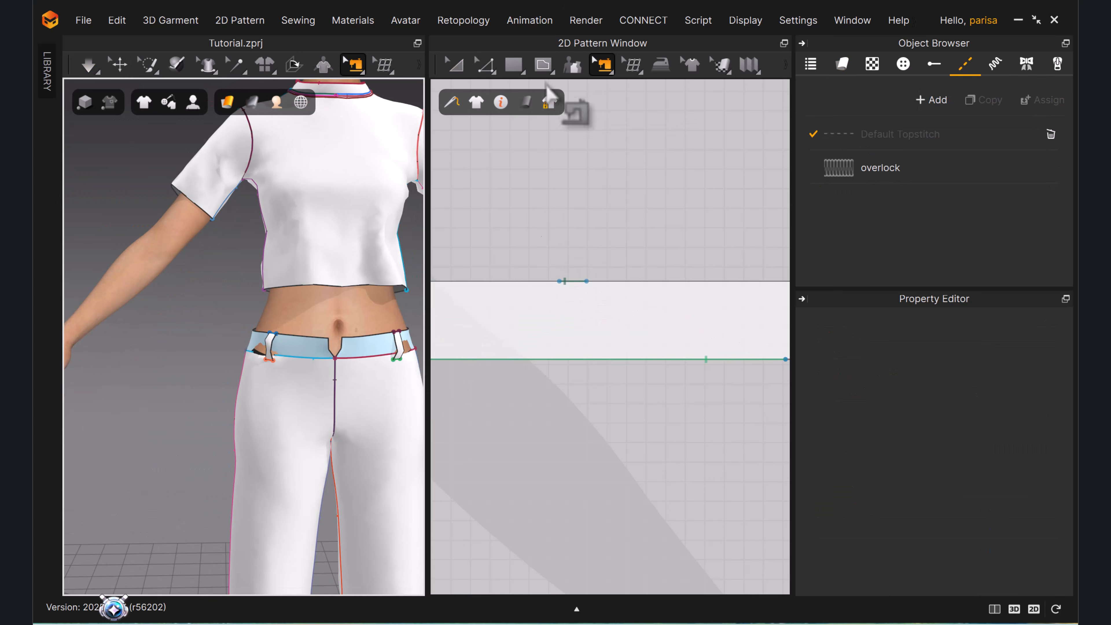
key(space)
Draw a yoke internal line across the back piece from outer seam to centre back and bend it into a 21.10 cm curve.
scroll(550, 268, down, 5)
right_drag(371, 351, 175, 356)
click(170, 358)
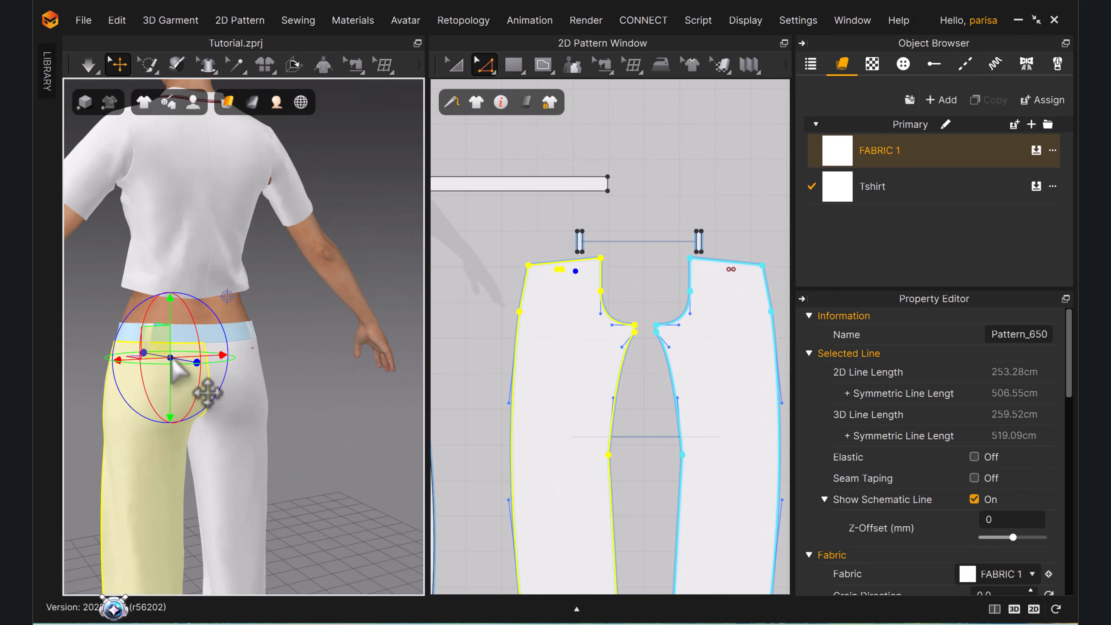
scroll(555, 302, up, 3)
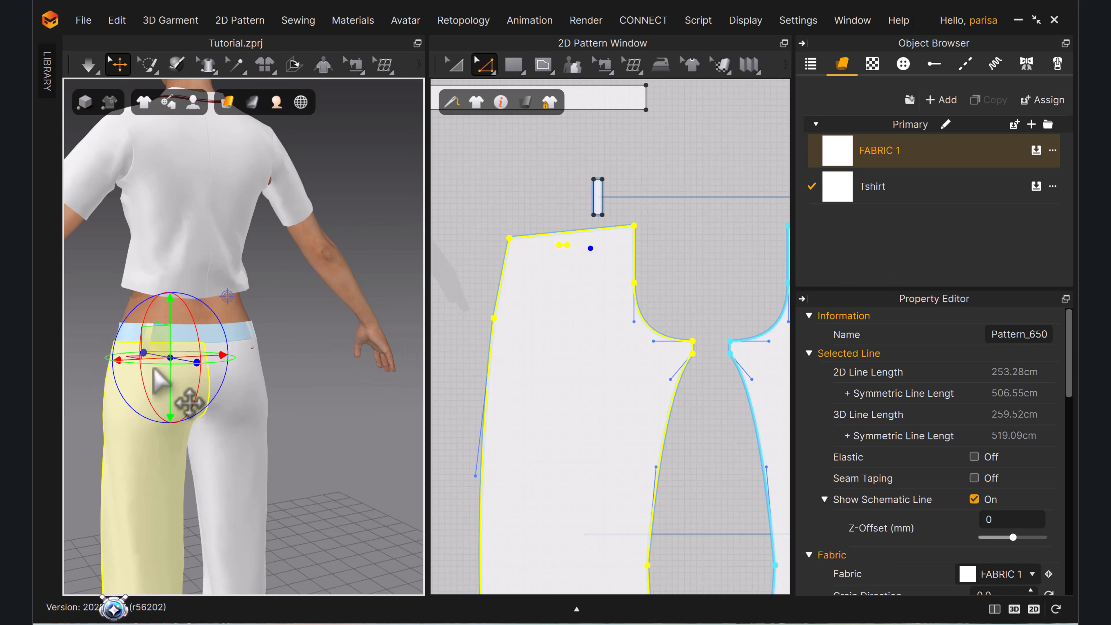
click(695, 243)
key(g)
click(505, 258)
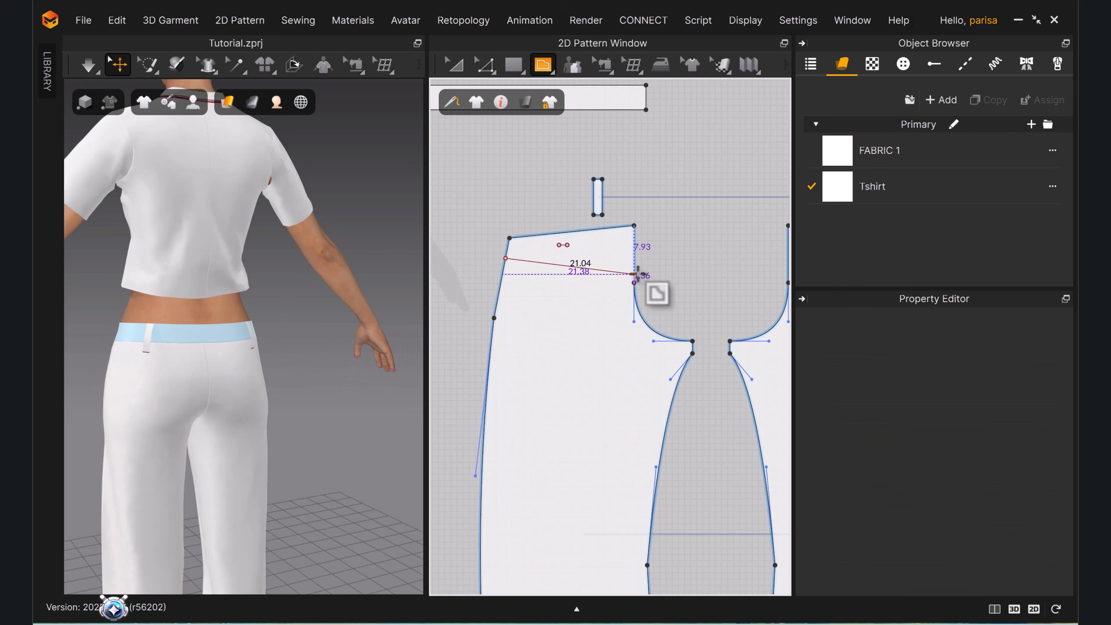
click(634, 269)
key(c)
drag(590, 266, 590, 260)
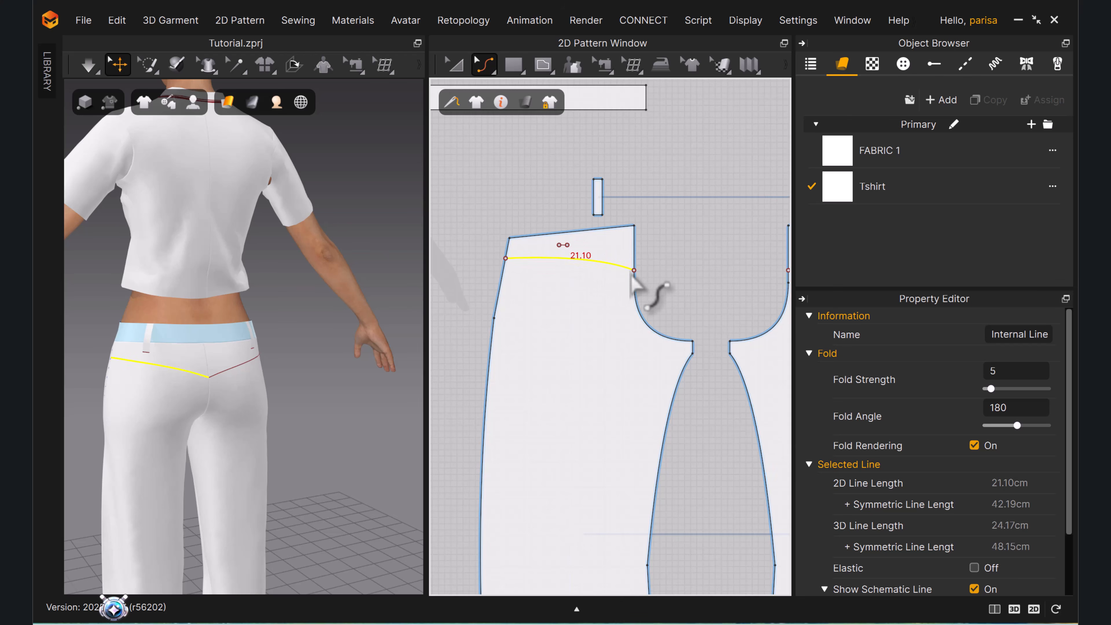
Adjust the back yoke line's end points, lowering the end at the centre-back edge.
scroll(623, 264, up, 4)
key(z)
drag(649, 278, 649, 308)
middle_drag(696, 300, 729, 296)
drag(680, 304, 680, 285)
middle_drag(564, 276, 665, 287)
drag(493, 263, 495, 256)
click(635, 253)
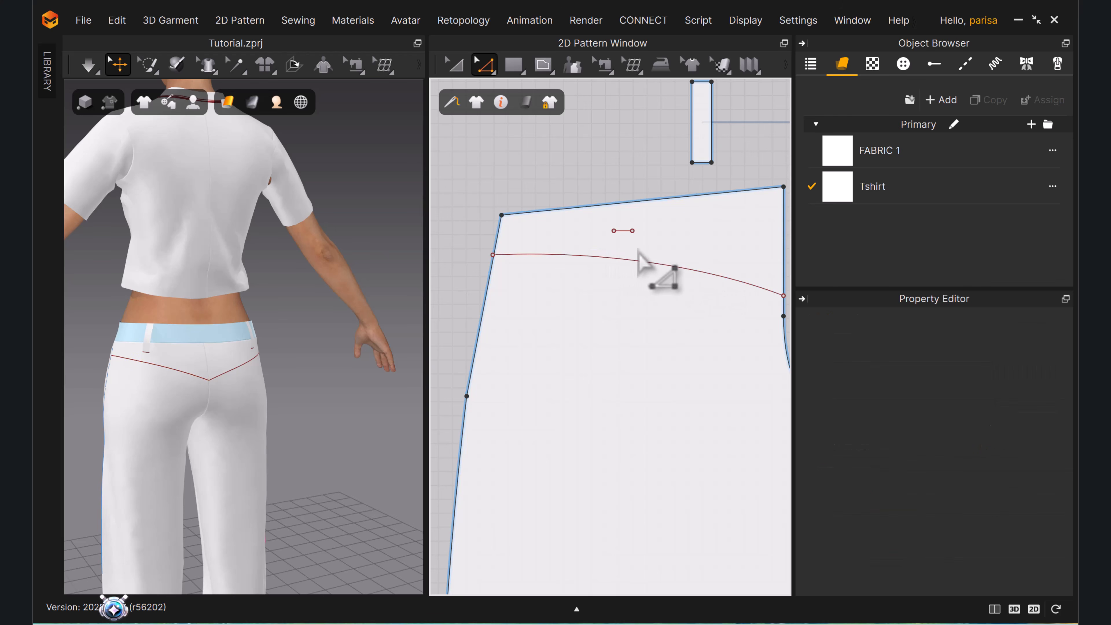
Reshape the back yoke line's curve so it stays nearly level and dips towards the centre back, and simulate.
click(628, 260)
drag(611, 250, 722, 270)
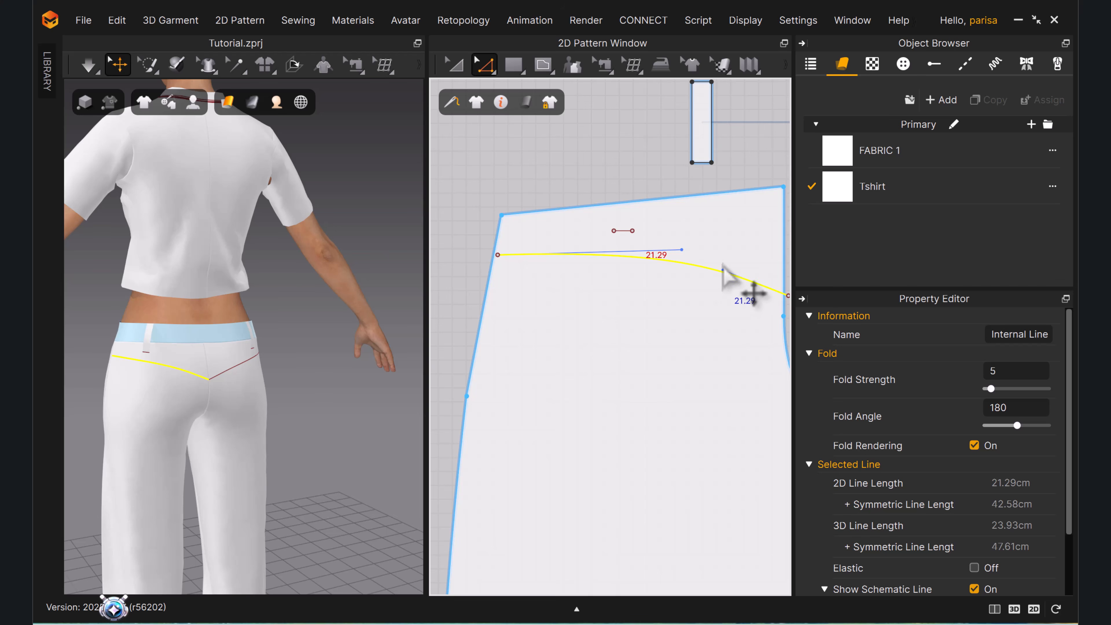
click(746, 170)
click(716, 270)
drag(718, 269, 729, 252)
click(736, 190)
scroll(676, 279, down, 3)
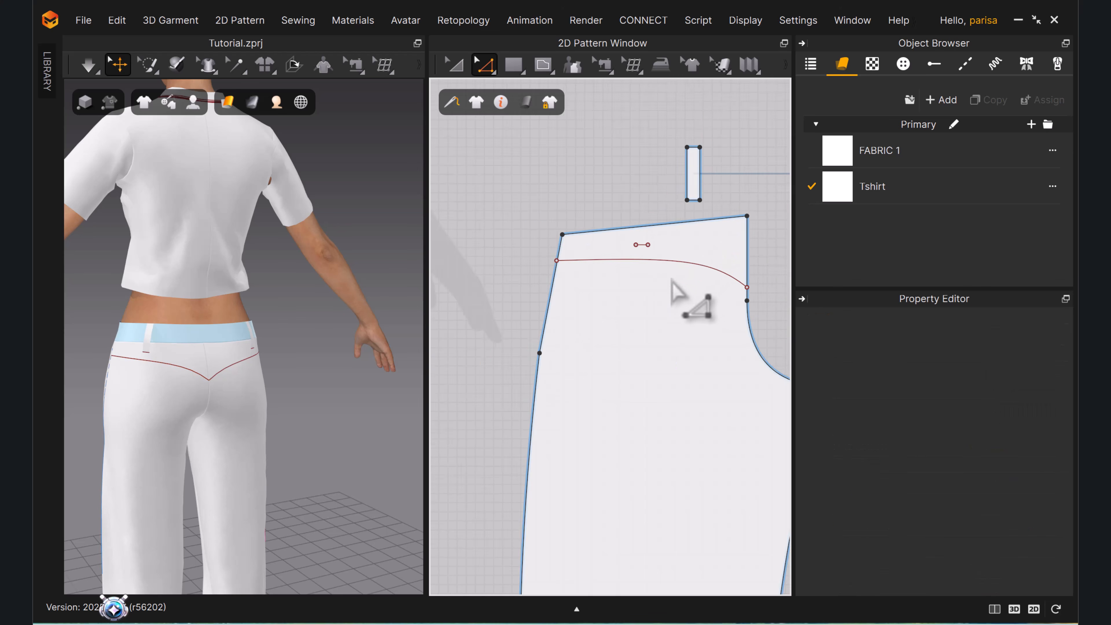
mouse_move(732, 286)
mouse_down()
mouse_move(737, 275)
mouse_move(734, 289)
mouse_up()
click(758, 270)
click(755, 275)
key(space)
key(space)
scroll(301, 380, down, 3)
right_drag(298, 379, 437, 365)
middle_drag(595, 305, 760, 287)
scroll(608, 326, down, 4)
middle_drag(607, 326, 751, 276)
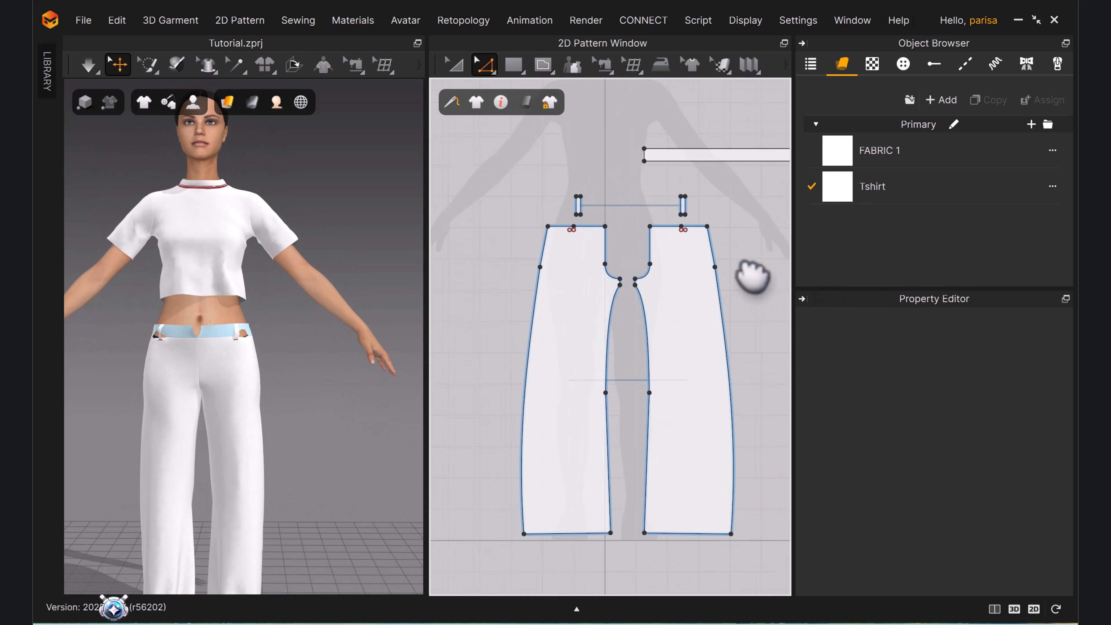
scroll(677, 255, up, 6)
middle_drag(677, 255, 699, 259)
scroll(621, 239, down, 1)
middle_drag(621, 238, 656, 293)
key(g)
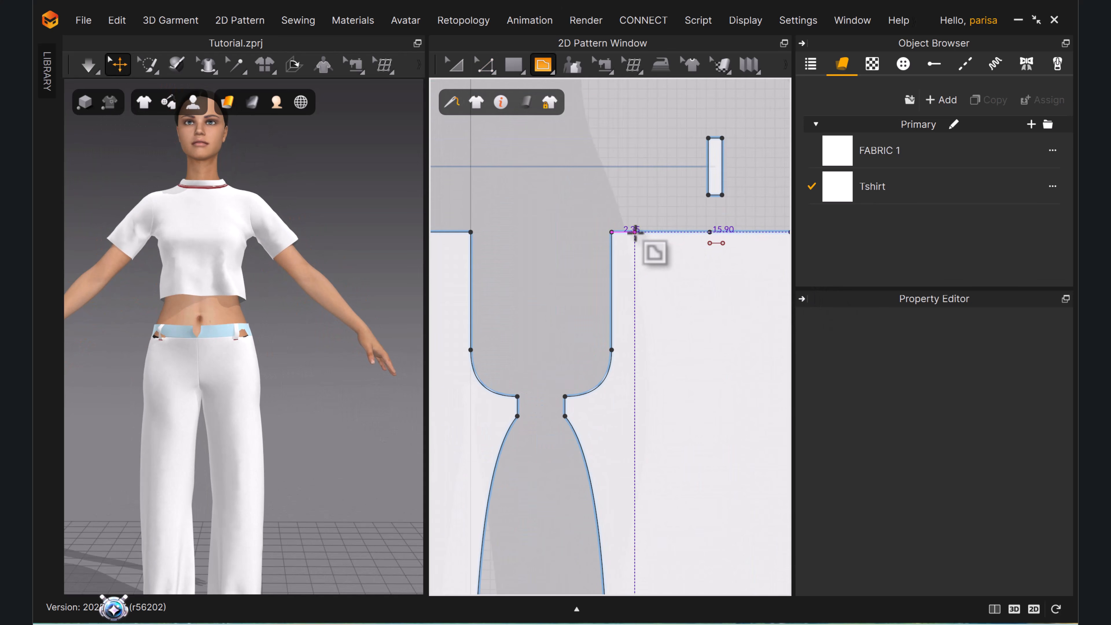
scroll(643, 237, up, 3)
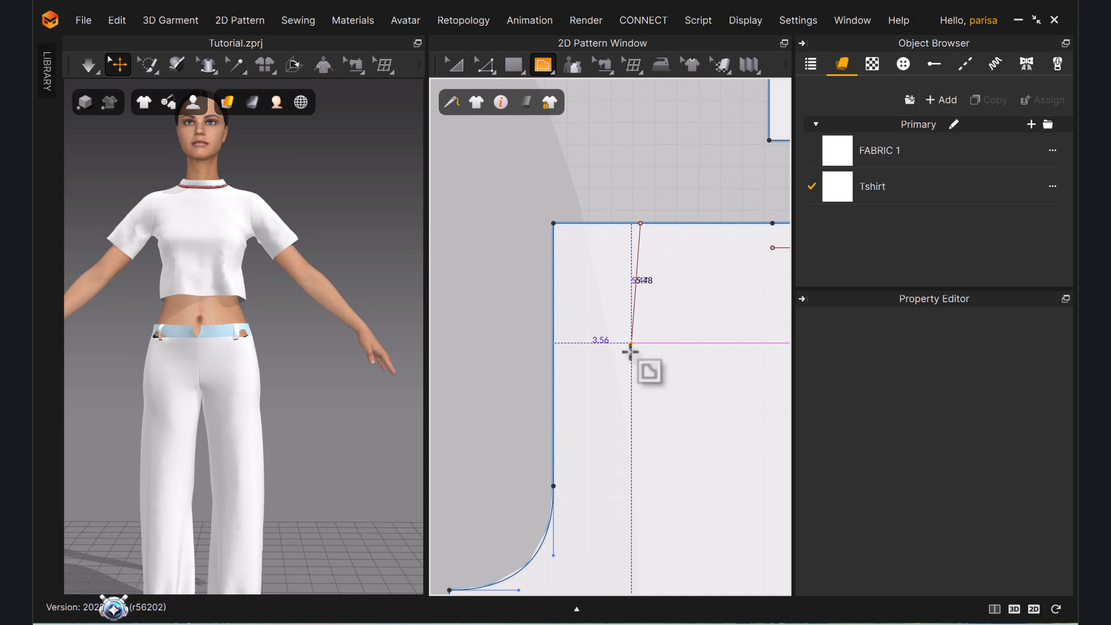
key(x)
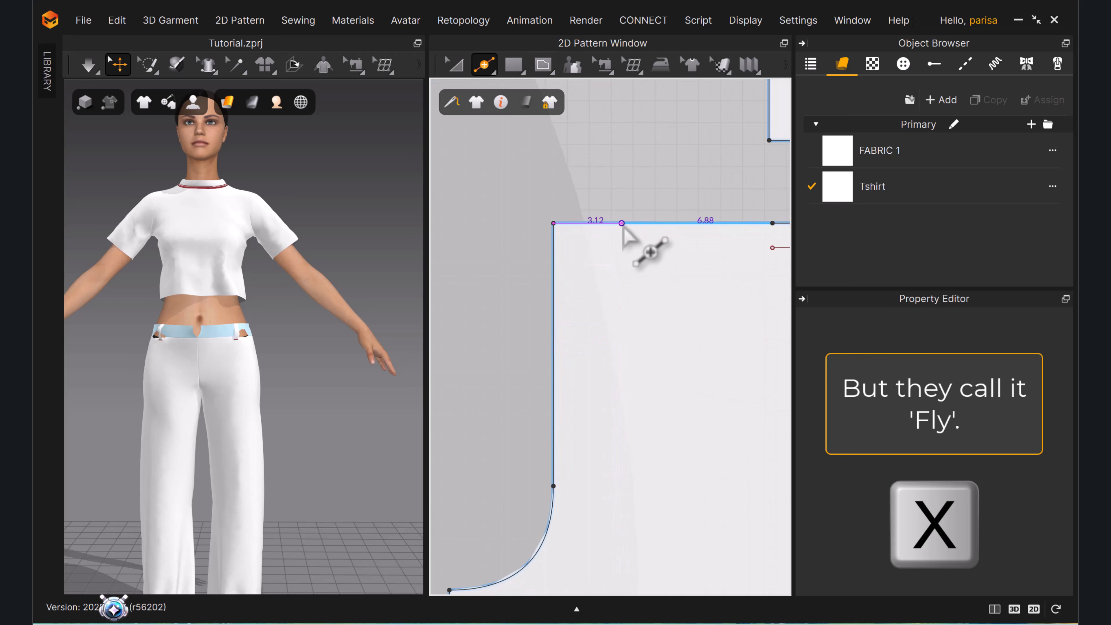
Draw a fly internal line on the front piece, 11.95 cm straight down from the waist edge and 4.94 cm across to the centre front.
key(g)
click(662, 223)
middle_drag(661, 407, 657, 343)
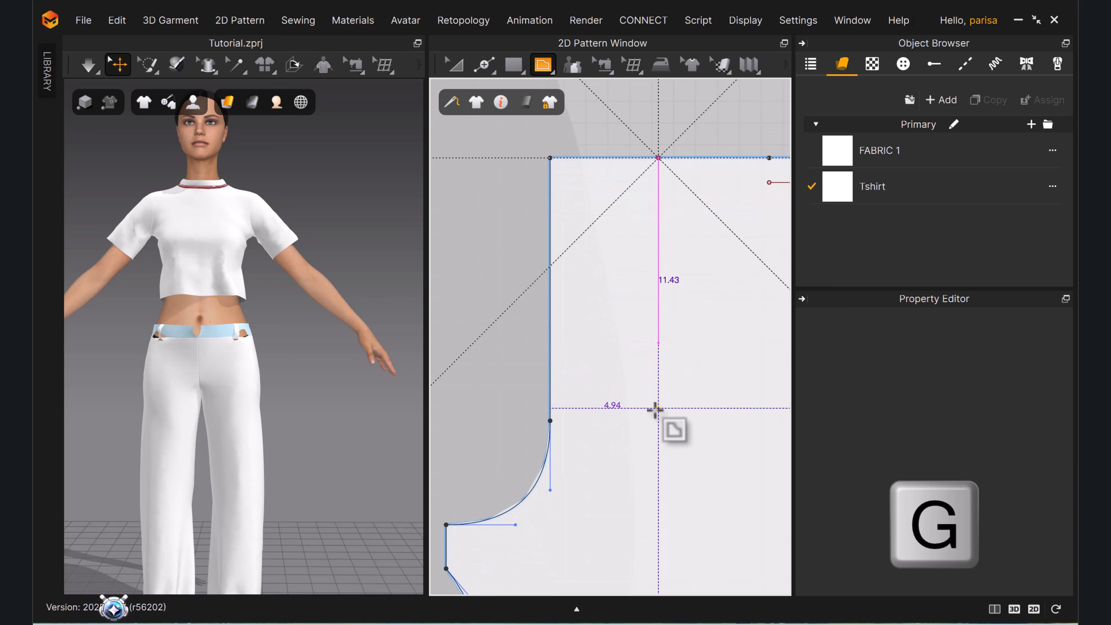
shift+click(659, 420)
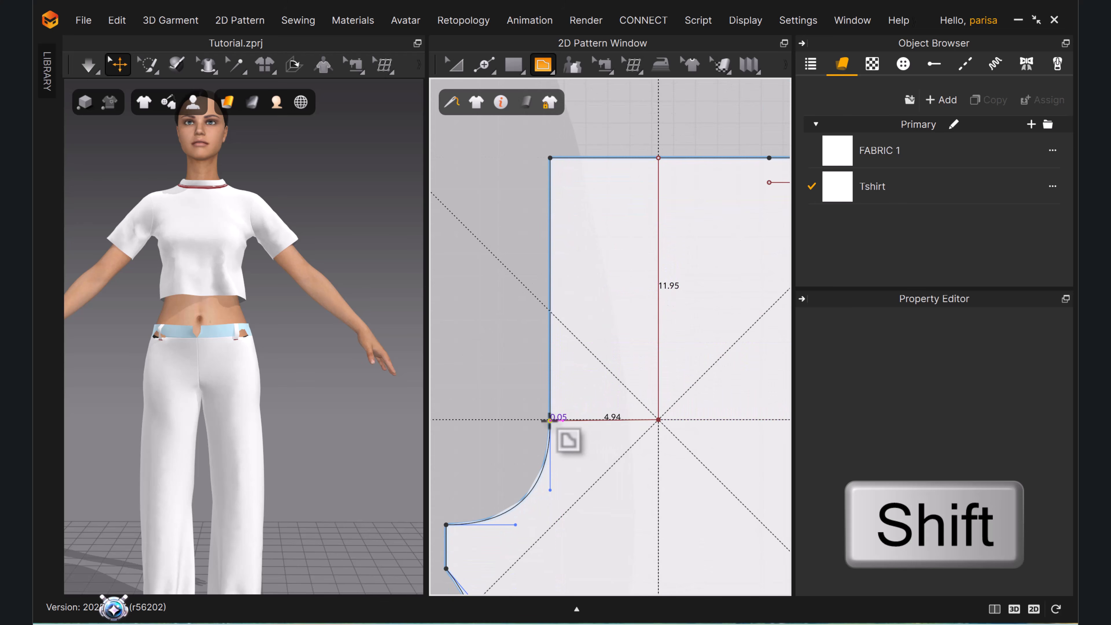
shift+click(549, 420)
scroll(615, 385, up, 2)
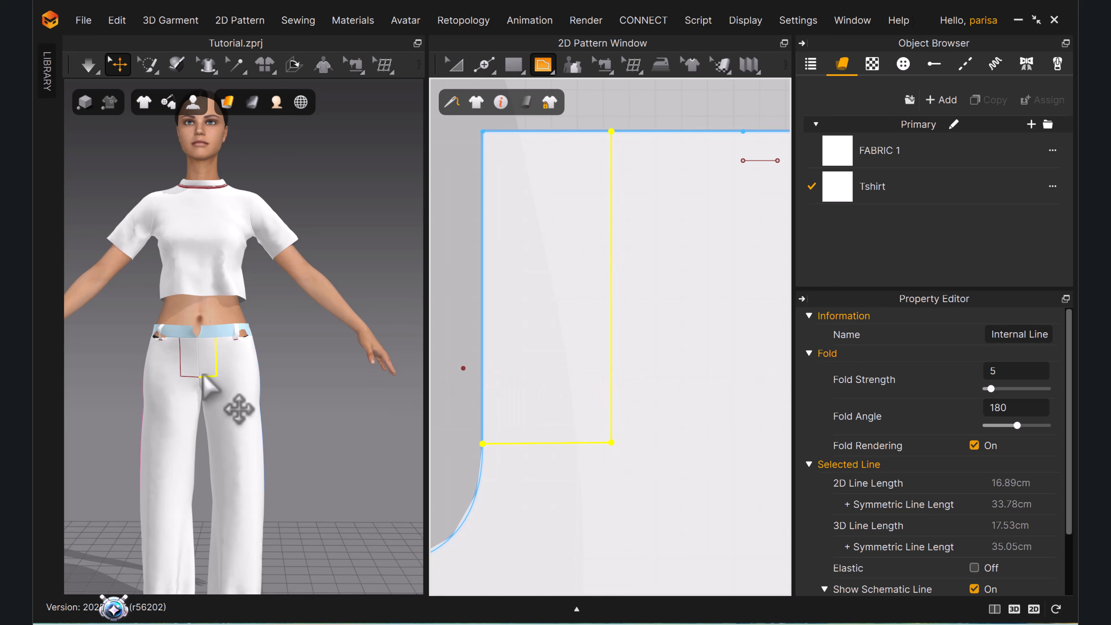
scroll(328, 322, up, 5)
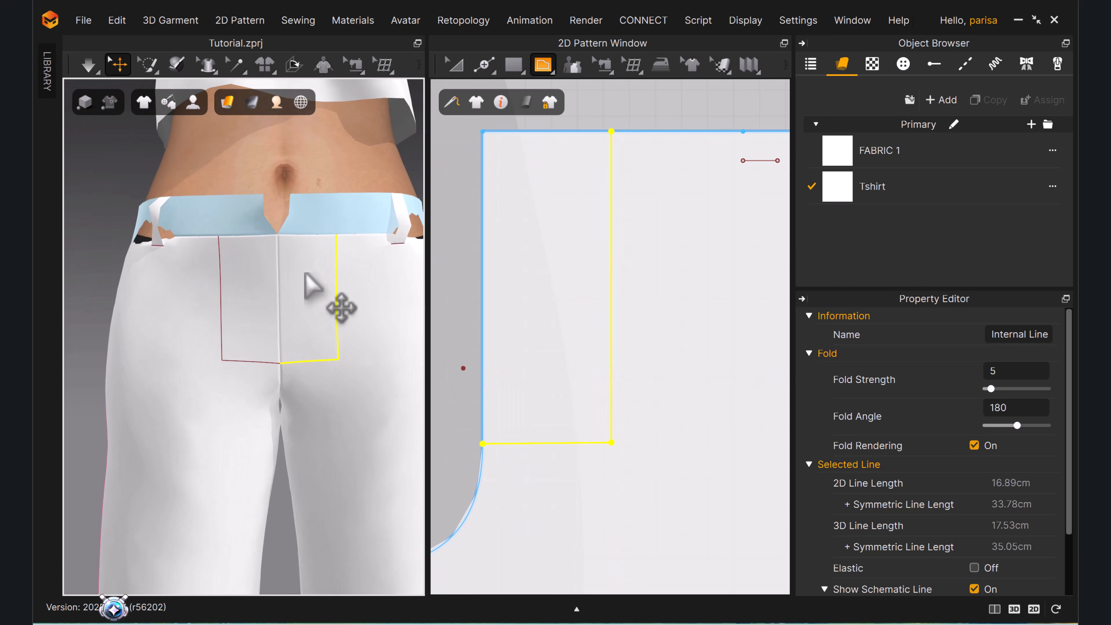
Move the fly's vertical line slightly towards the centre front to narrow the fly.
key(z)
click(443, 280)
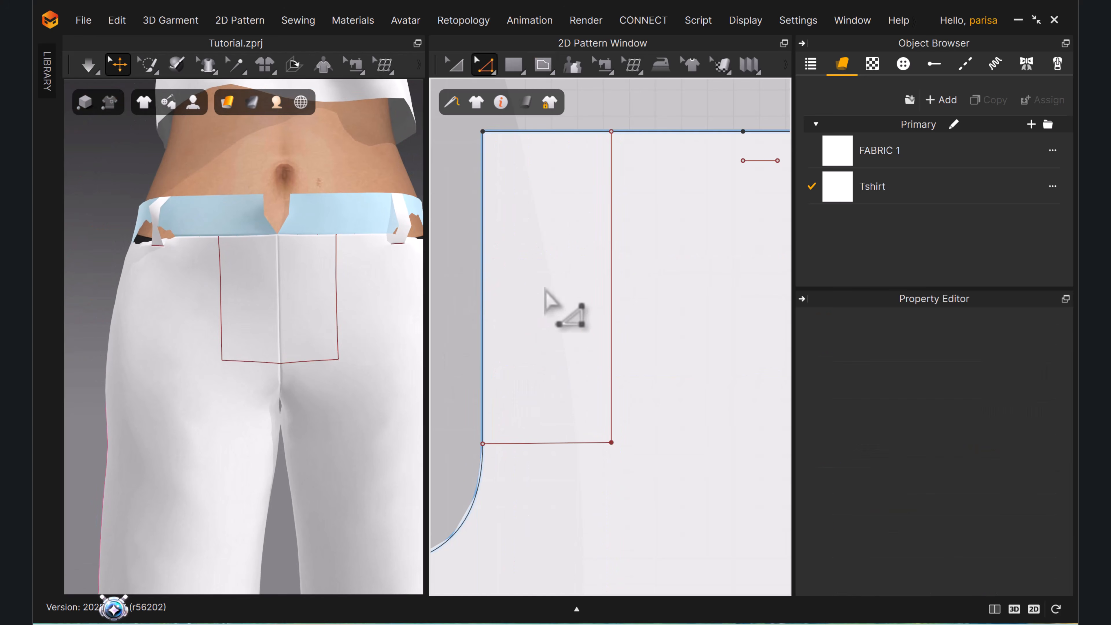
drag(616, 312, 598, 314)
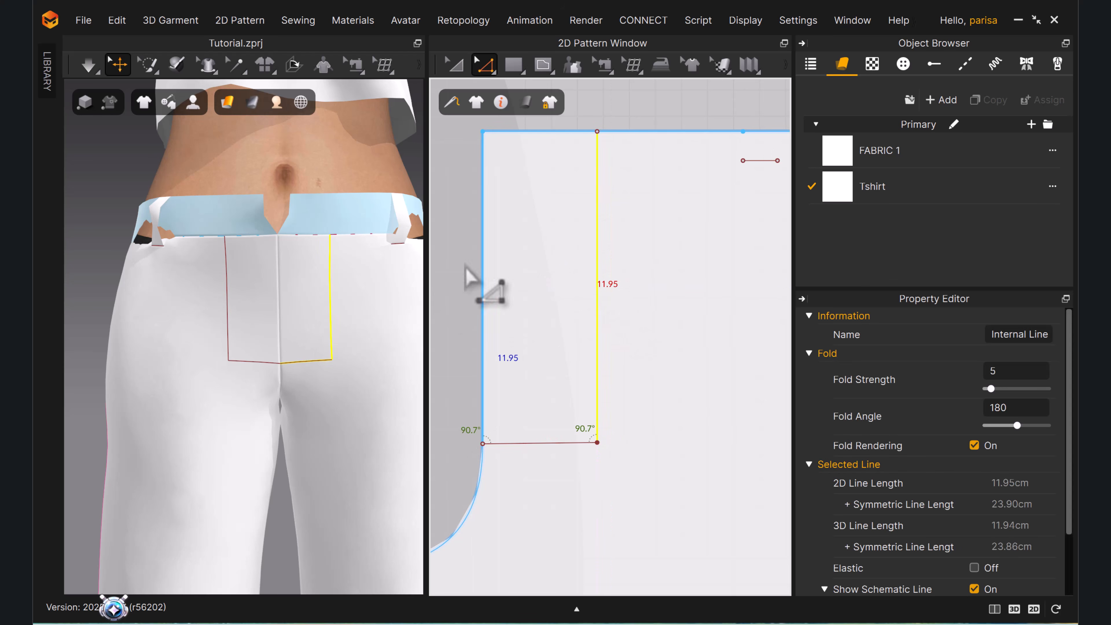
scroll(610, 265, down, 3)
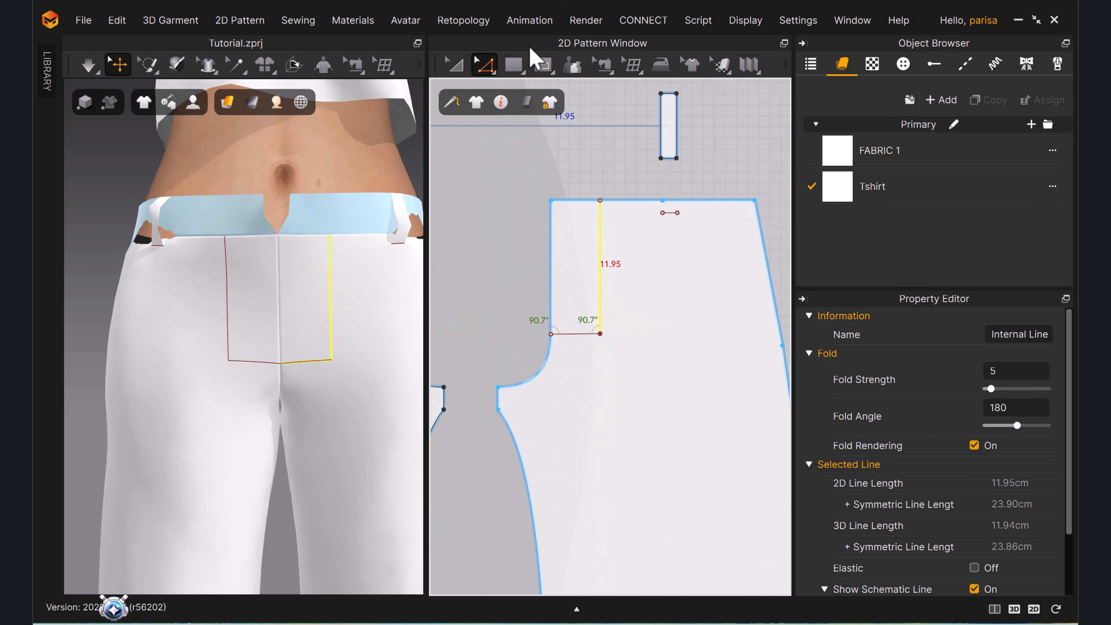
Round the fly line's lower corner into a smooth curve about 7.2 cm long.
click(481, 71)
click(524, 185)
drag(600, 333, 564, 285)
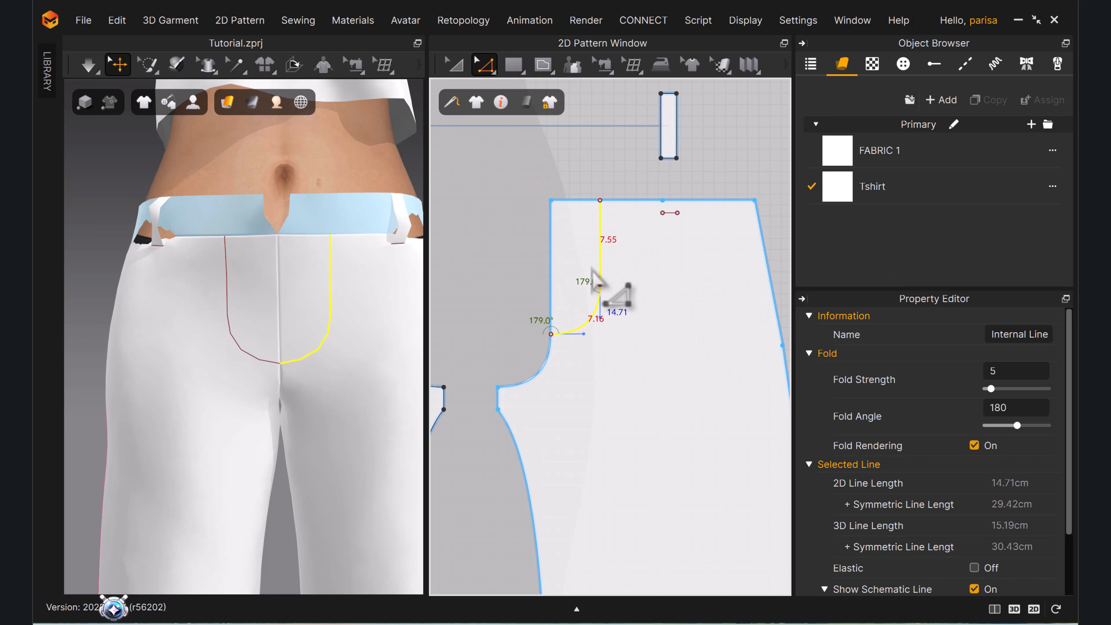
Delete the extra point on the front's waist edge and add a point where the fly line intersects that edge.
click(579, 198)
right_click(579, 198)
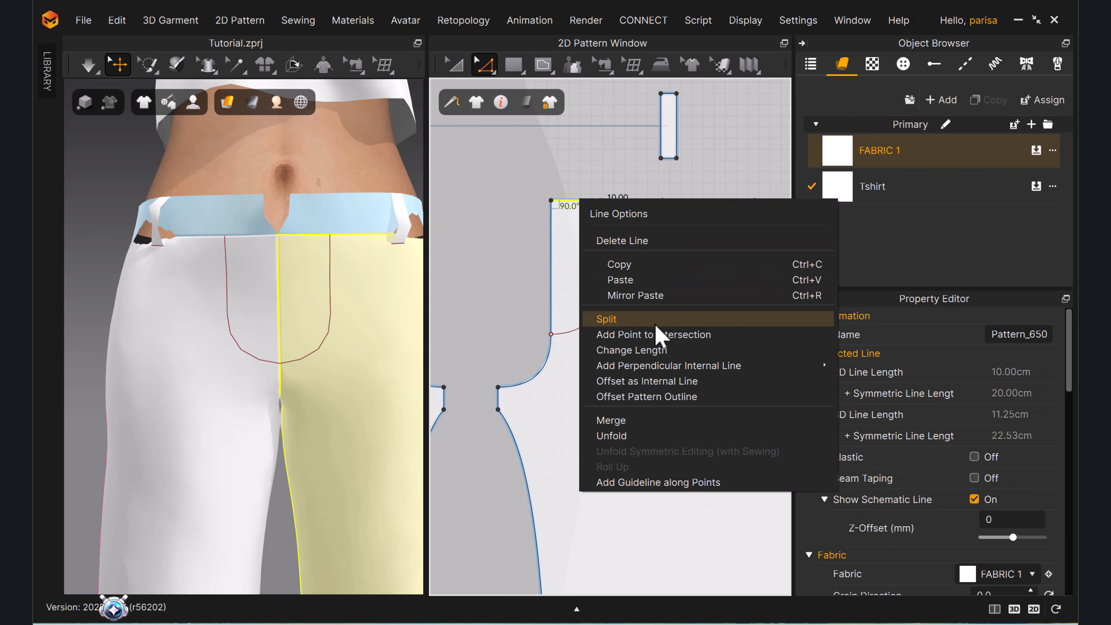
click(572, 154)
right_click(663, 201)
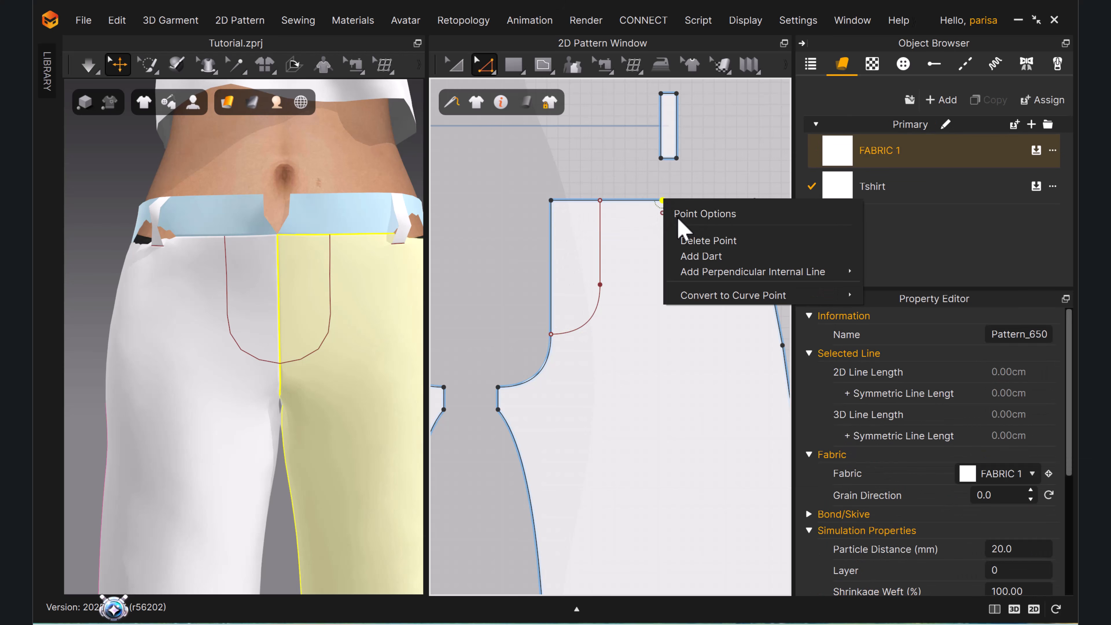
click(702, 243)
click(586, 199)
right_click(586, 199)
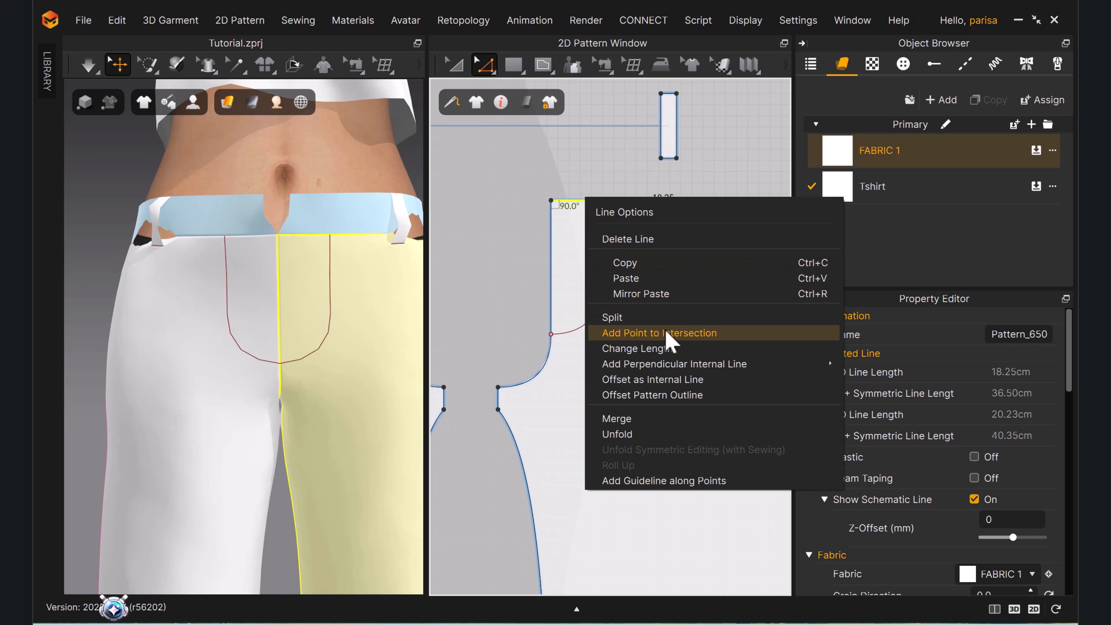
click(665, 329)
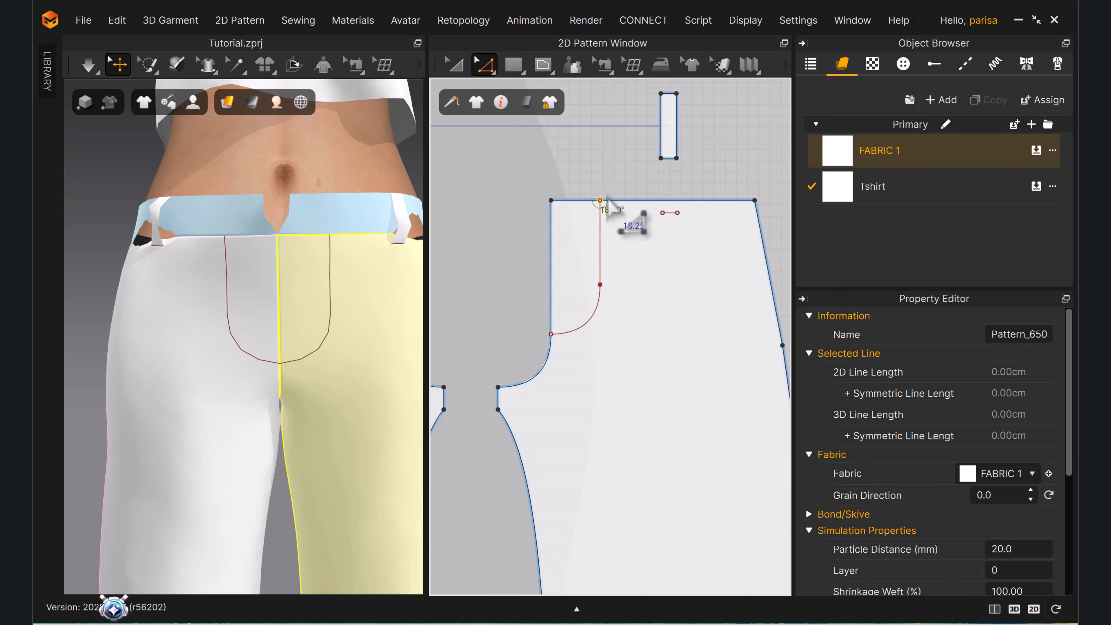
scroll(599, 206, up, 5)
scroll(604, 211, down, 5)
middle_drag(593, 220, 643, 134)
click(625, 117)
scroll(626, 120, up, 3)
right_click(576, 190)
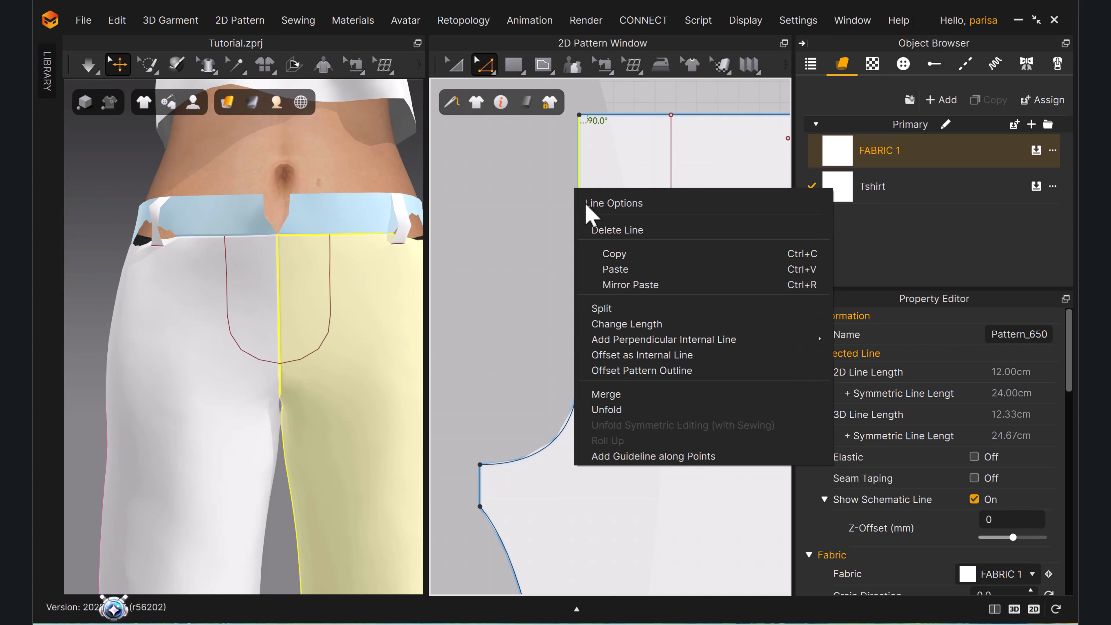
click(540, 208)
Trace the fly outline on the front piece as a separate pattern and place it in the gap between the two front pieces.
click(495, 72)
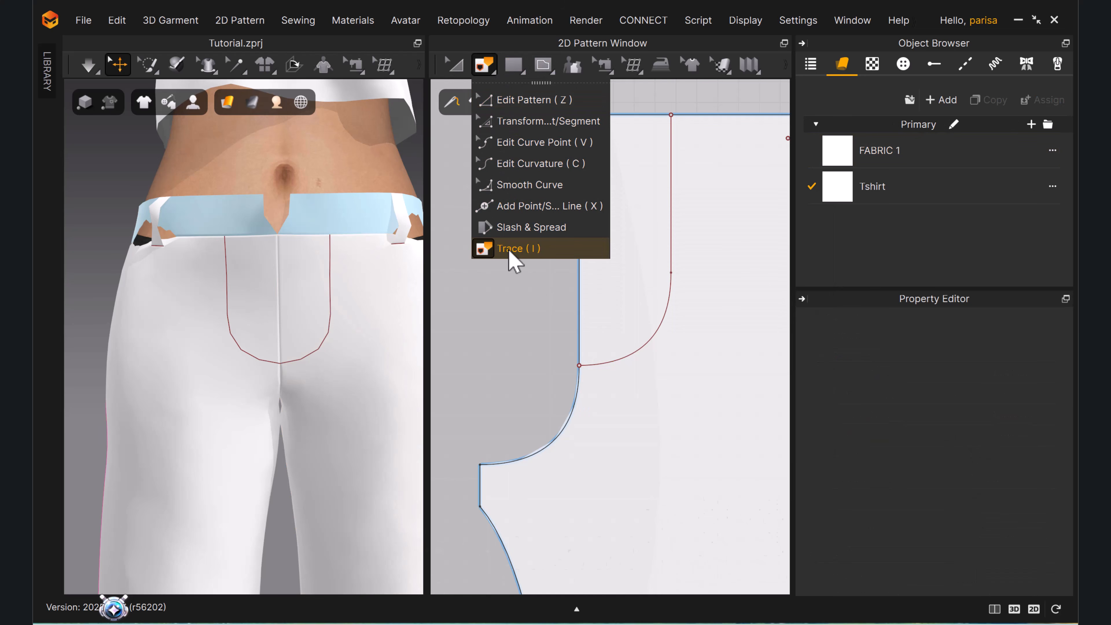
click(512, 248)
click(639, 119)
shift+click(671, 161)
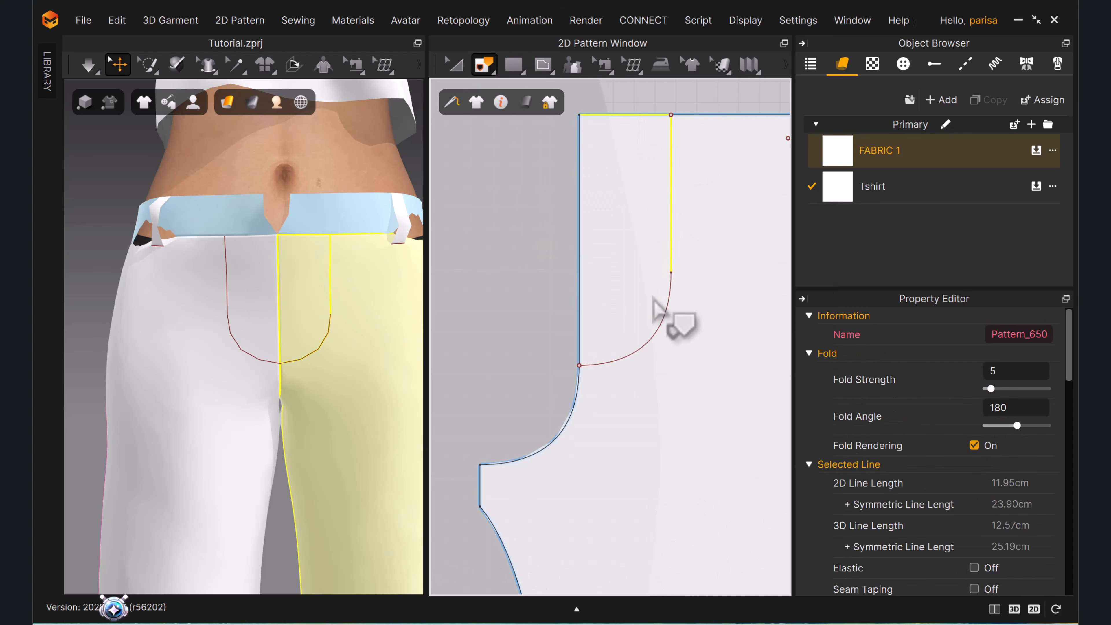
shift+click(658, 335)
right_click(581, 328)
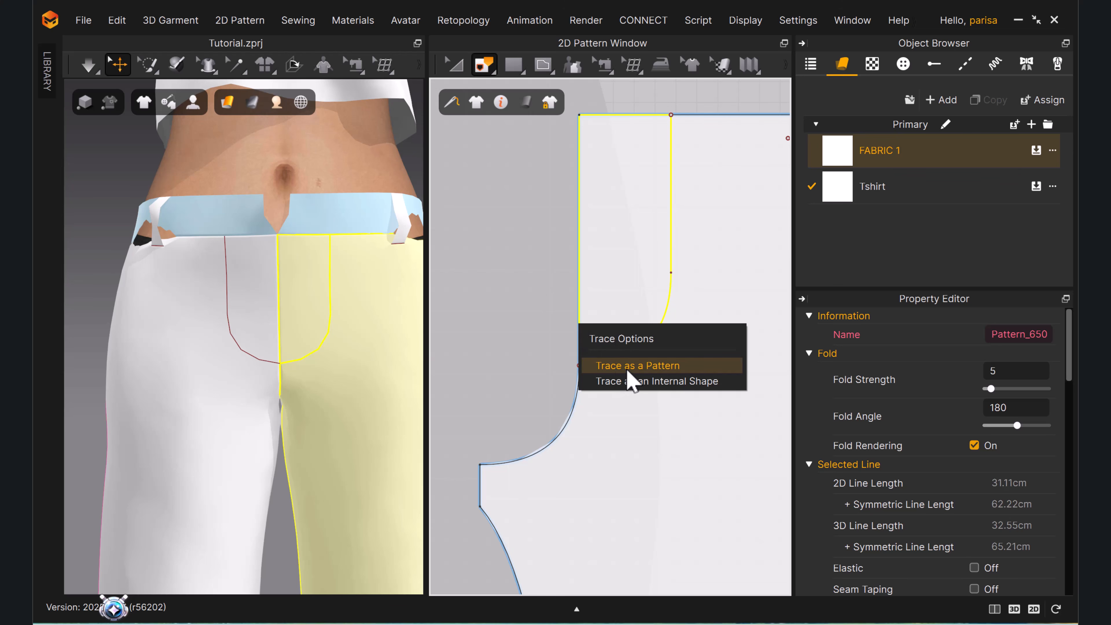
click(635, 366)
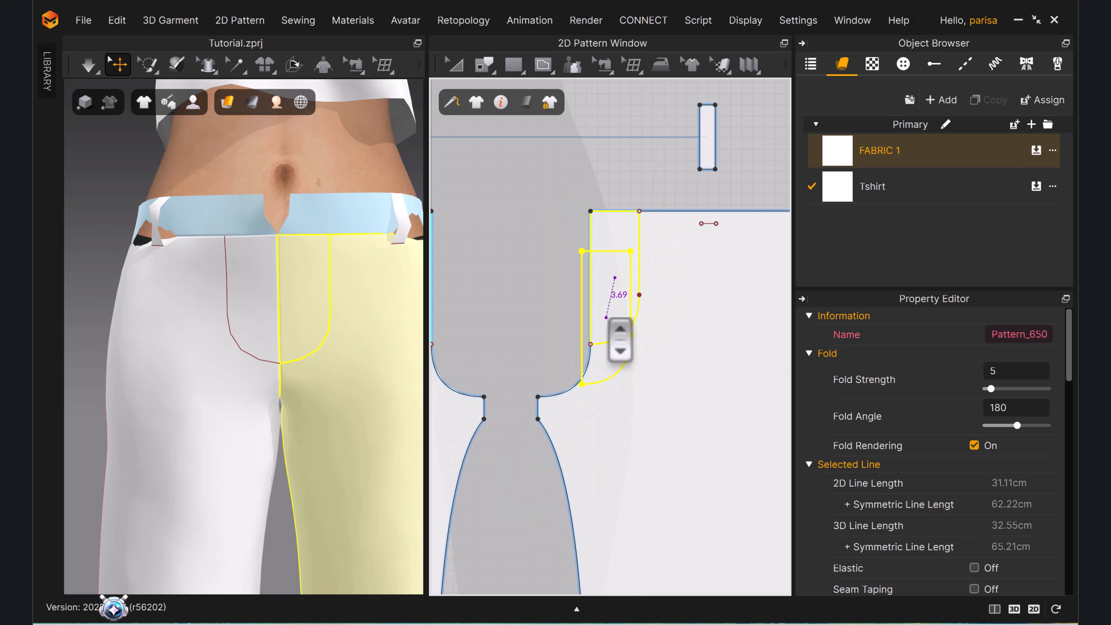
click(598, 222)
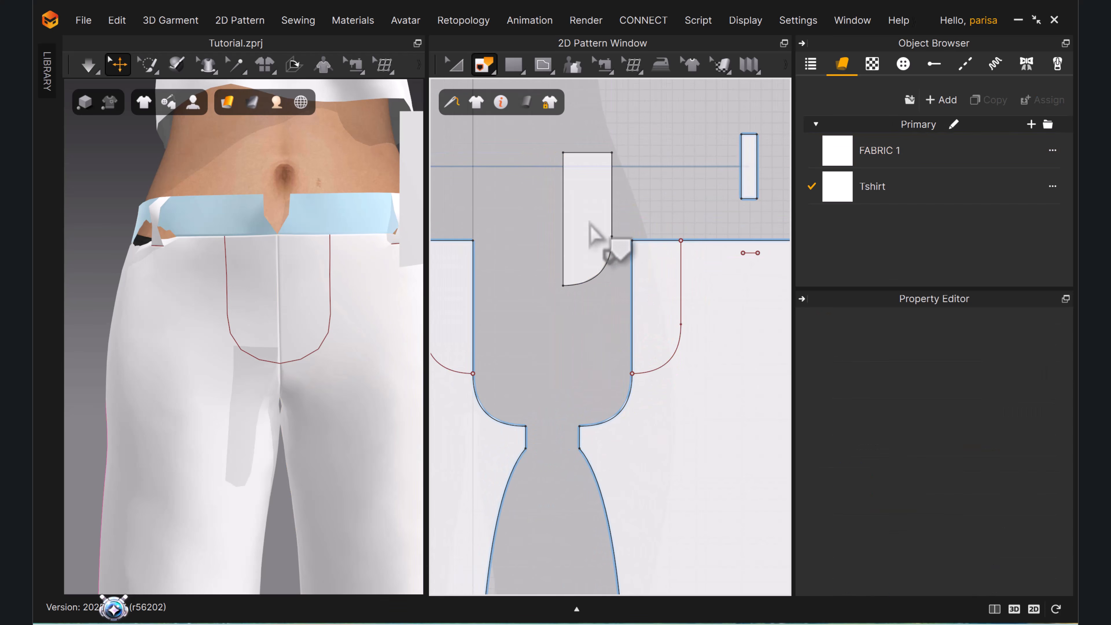
Free-sew the fly piece's upper edge to the front's waist edge between the centre front and the fly line.
click(455, 66)
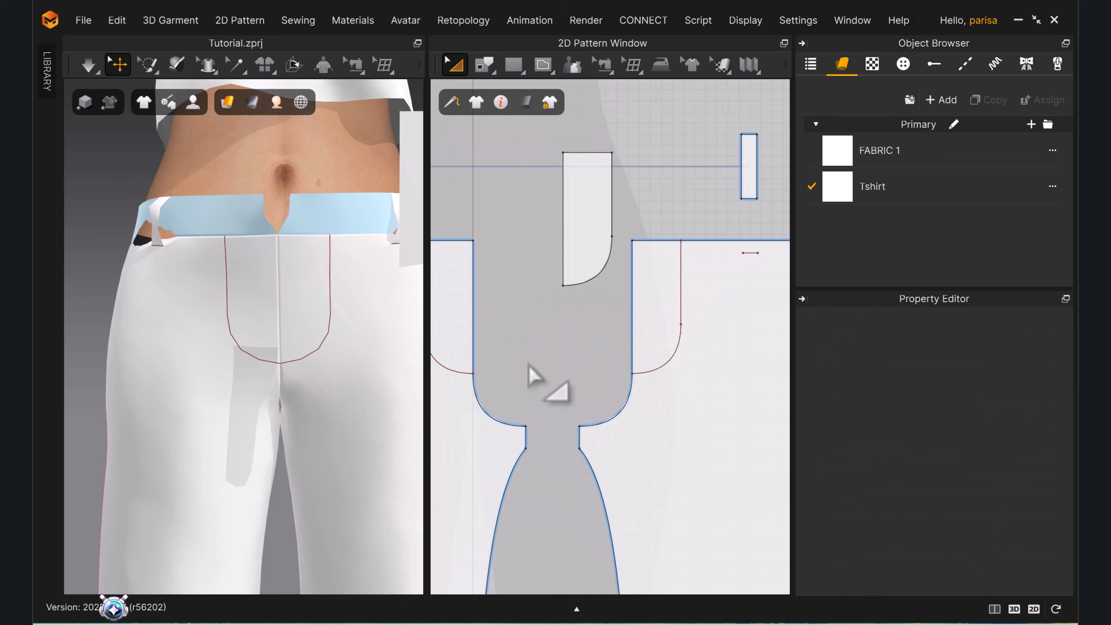
scroll(606, 151, up, 3)
click(585, 217)
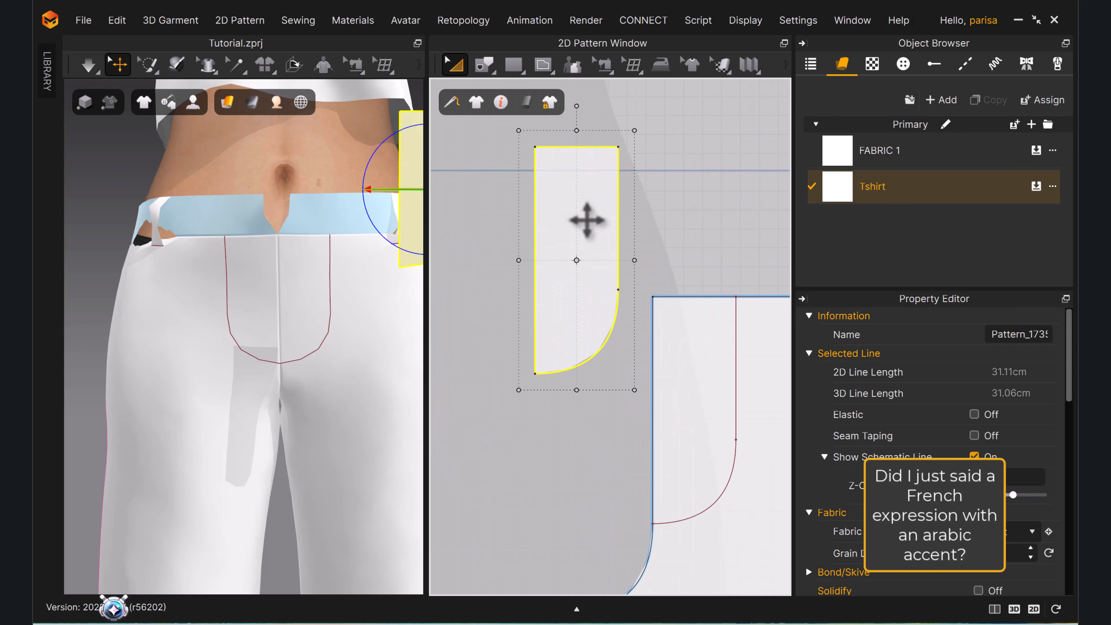
key(n)
key(m)
scroll(564, 147, down, 2)
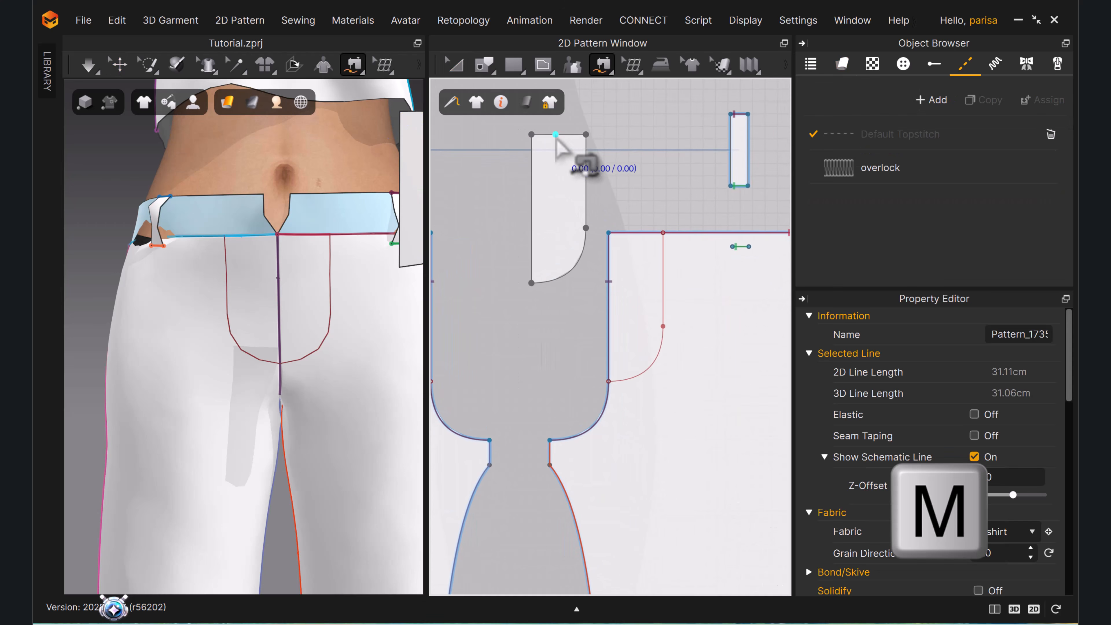
click(532, 136)
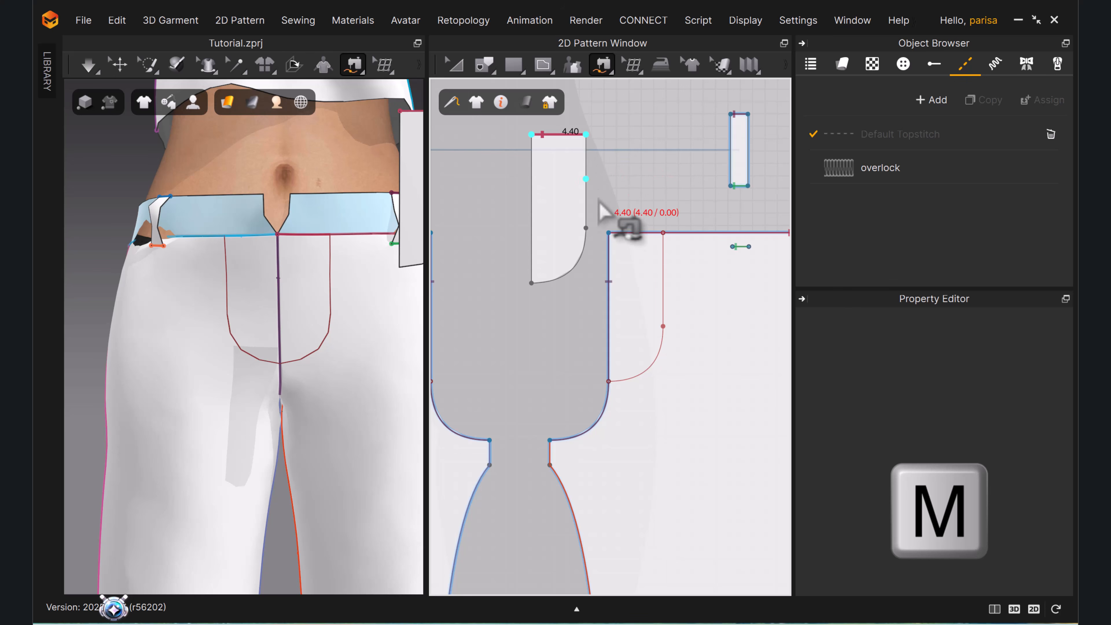
click(610, 233)
click(663, 235)
Free-sew the fly piece's straight and curved outer edge to the matching internal fly line on the front.
click(586, 136)
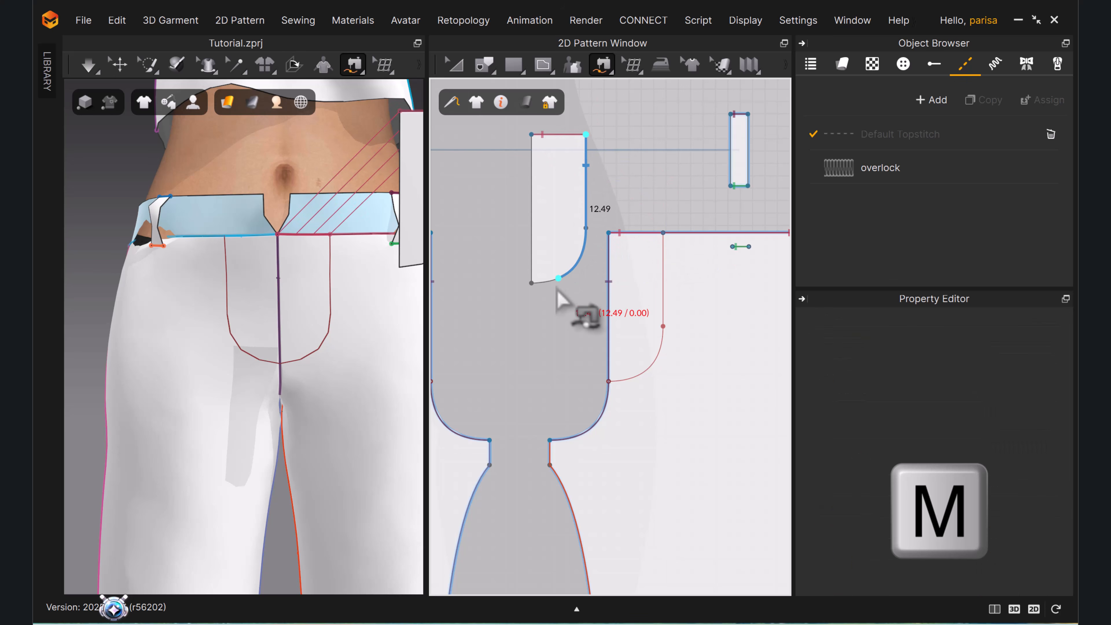
click(664, 237)
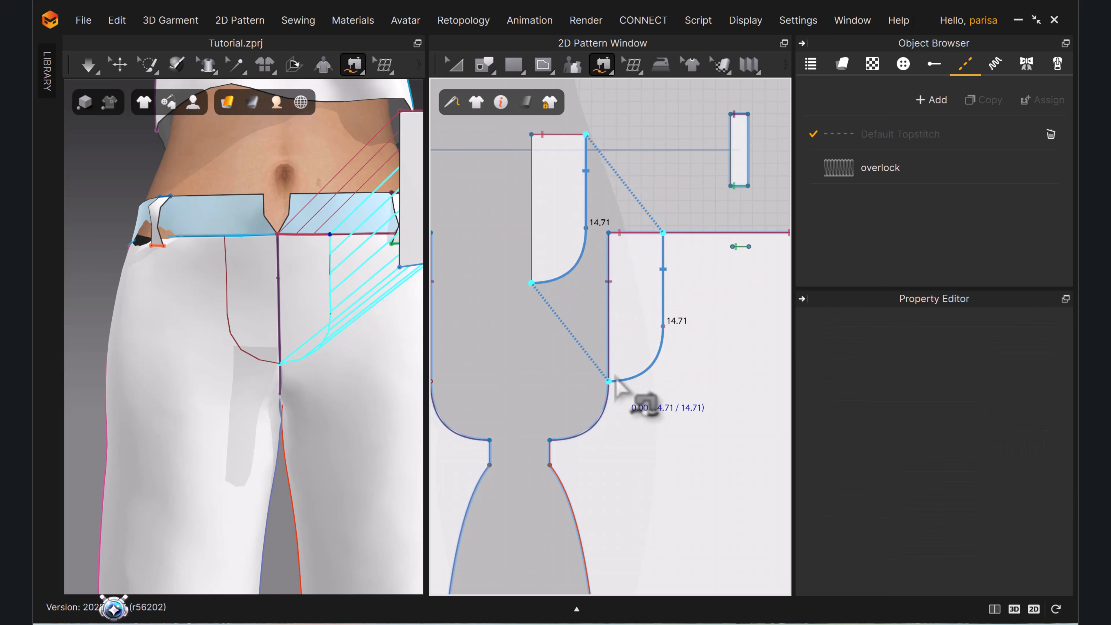
click(609, 381)
Select the traced fly piece with the Transform Pattern tool.
click(454, 65)
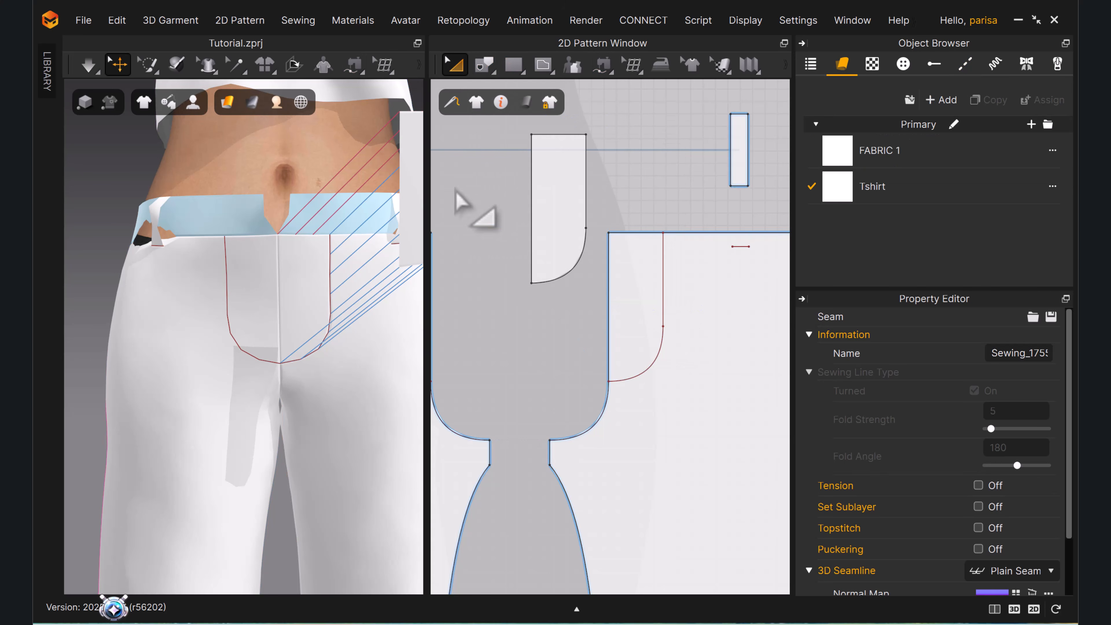
click(567, 216)
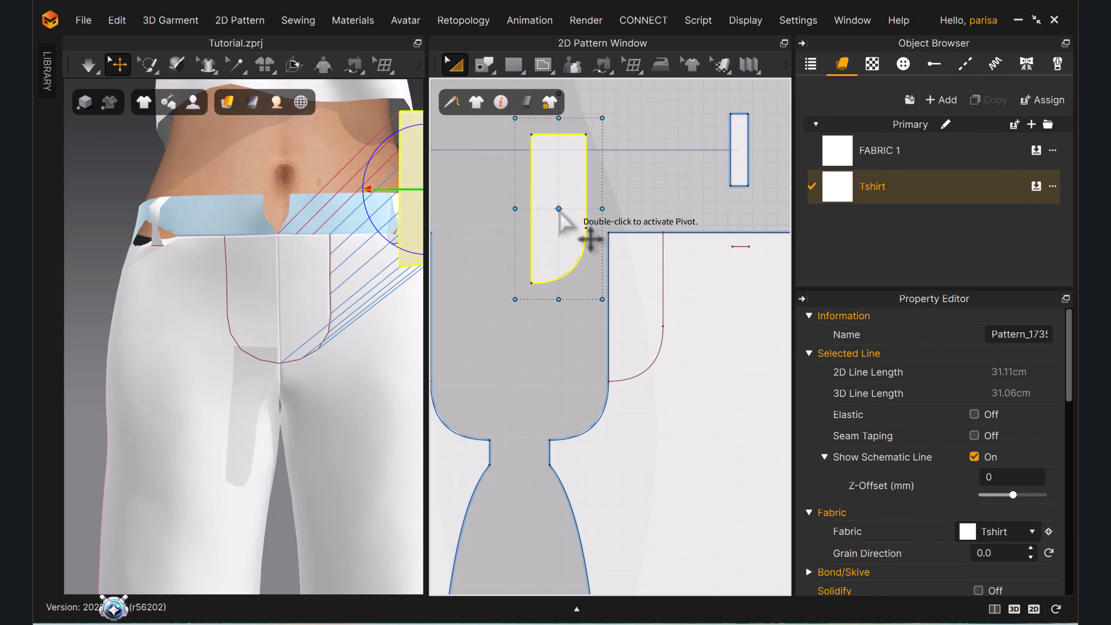
Stretch the fly piece taller, run the simulation and pull the piece into place at the front of the trousers.
right_drag(566, 218, 562, 289)
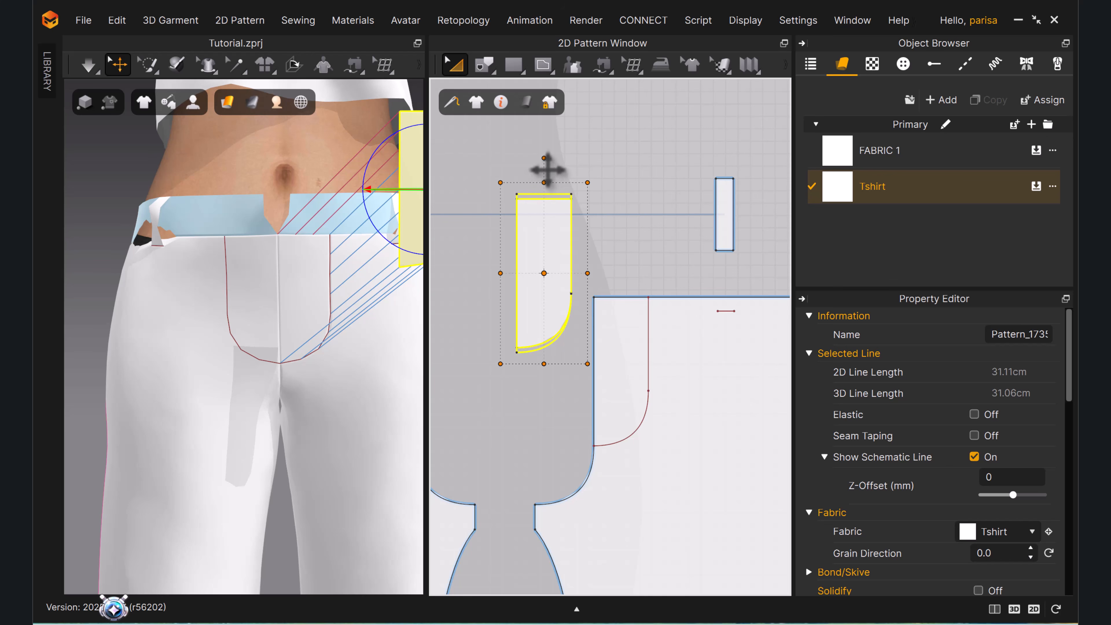
key(space)
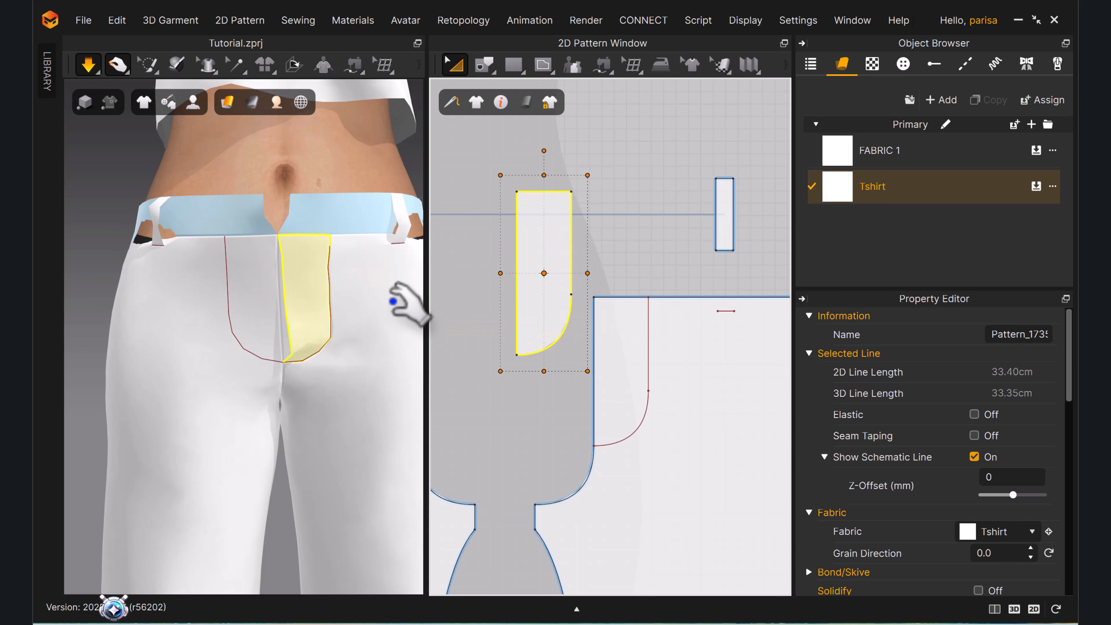
drag(302, 289, 274, 318)
drag(296, 353, 258, 358)
key(space)
right_drag(322, 285, 288, 280)
scroll(595, 273, down, 4)
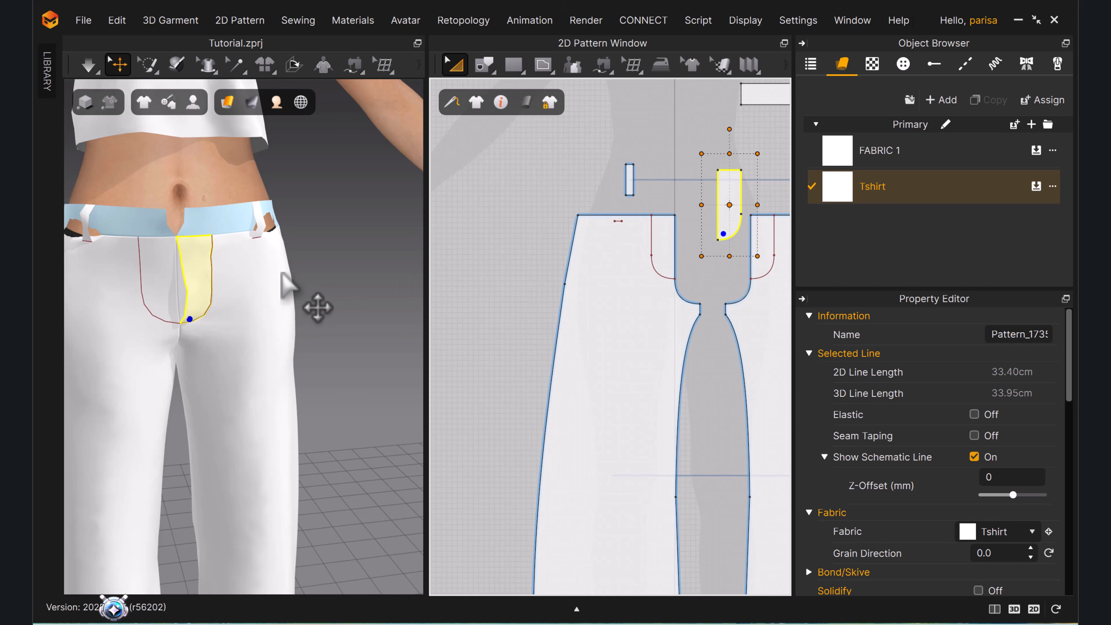
Draw a diagonal internal line about 11.8 cm long across the front panel's outer waist corner, starting 6.56 cm from the corner.
scroll(591, 232, up, 2)
click(607, 186)
right_drag(297, 286, 206, 262)
click(205, 263)
scroll(610, 218, up, 2)
key(Escape)
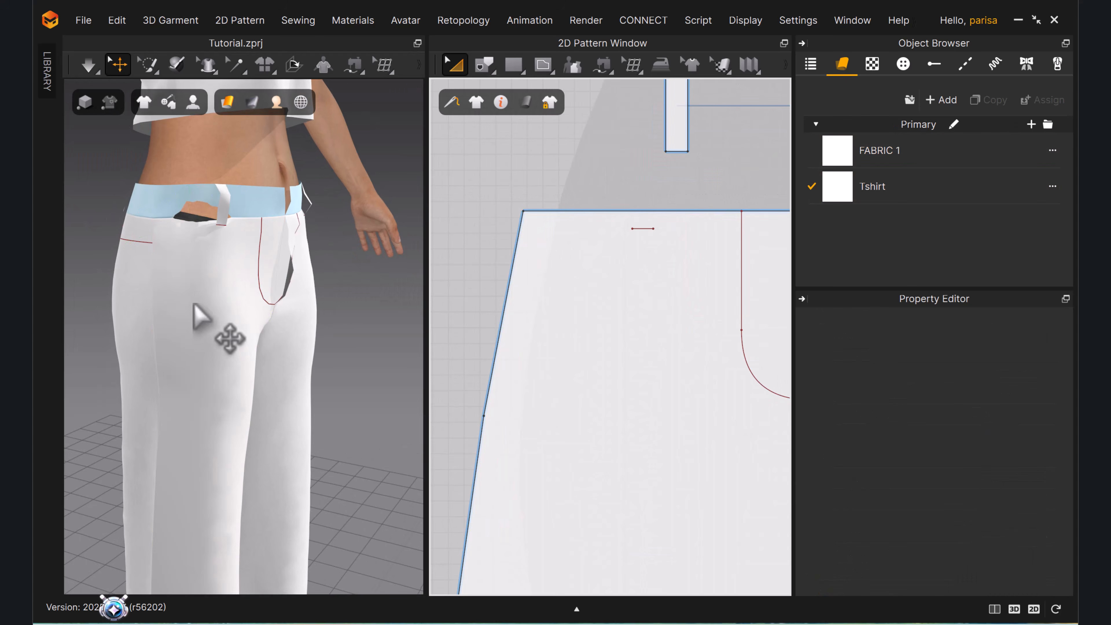
click(223, 245)
key(Escape)
key(g)
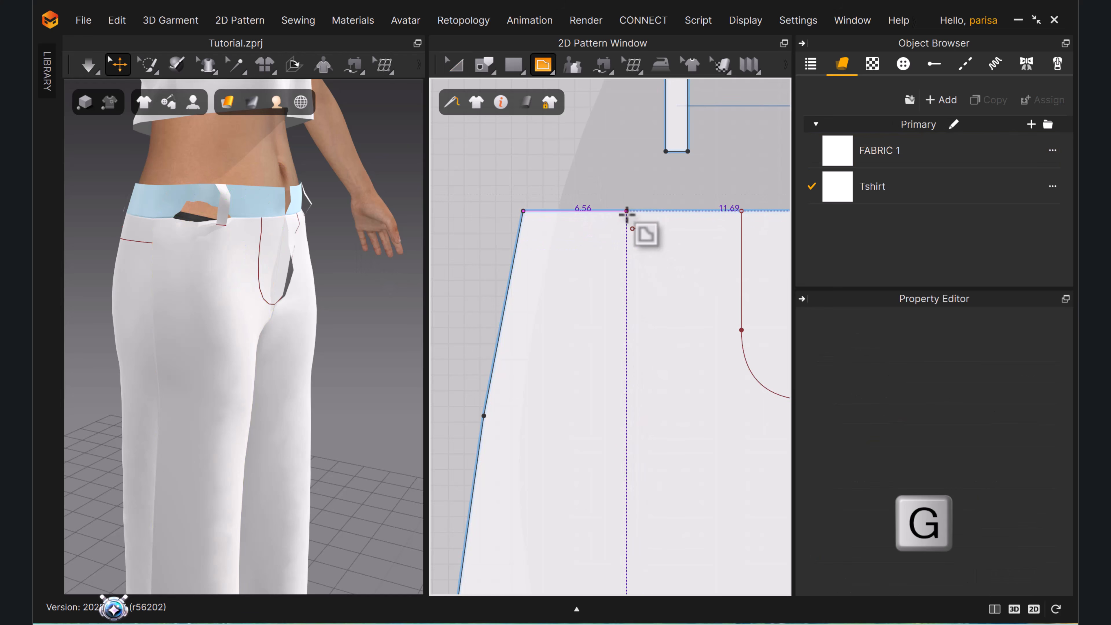
click(626, 211)
click(497, 344)
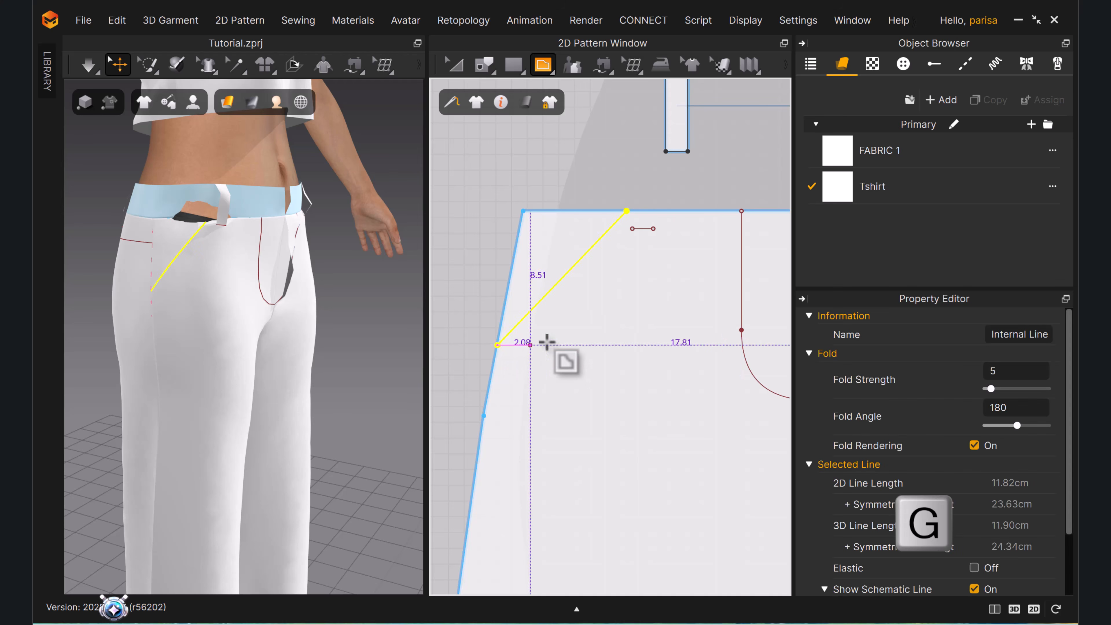
Bend the diagonal internal line into a rounded pocket opening about 14 cm long.
scroll(540, 341, down, 2)
key(c)
drag(523, 217, 553, 240)
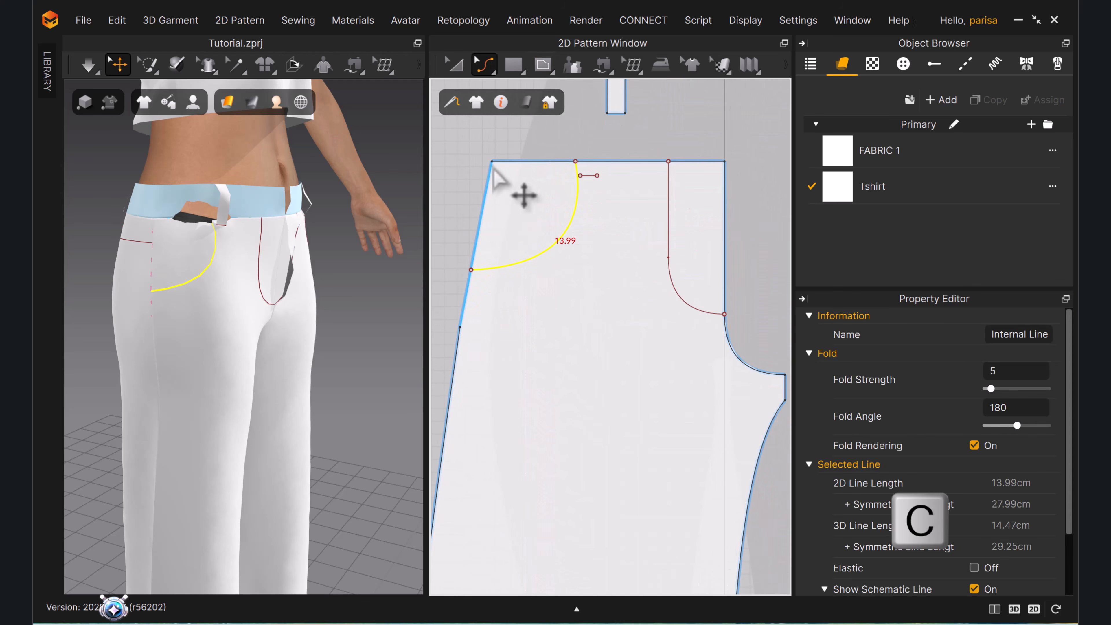
click(481, 232)
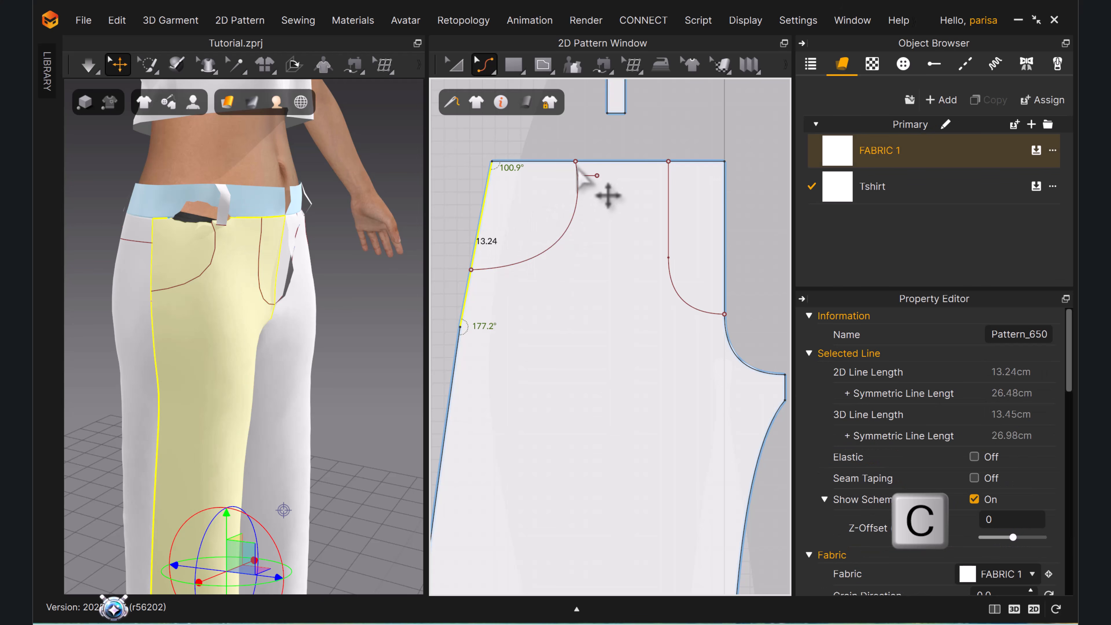
Adjust both curve handles of the pocket opening line for a squarer bend, about 14.9 cm long.
click(575, 198)
scroll(576, 193, up, 3)
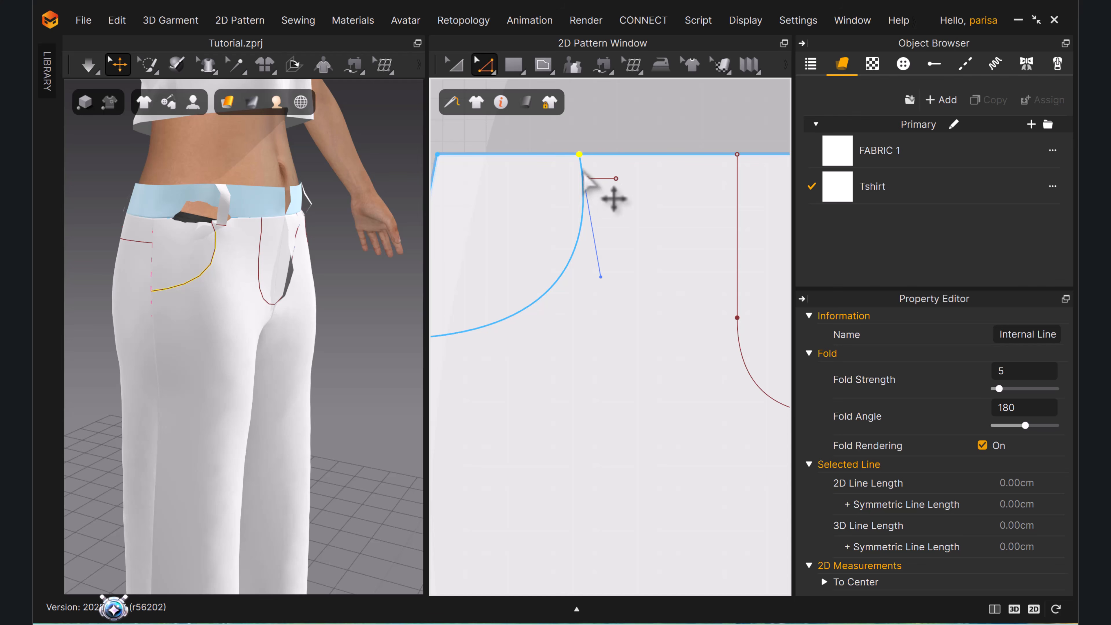
drag(601, 272, 578, 320)
scroll(577, 319, down, 3)
scroll(612, 292, up, 2)
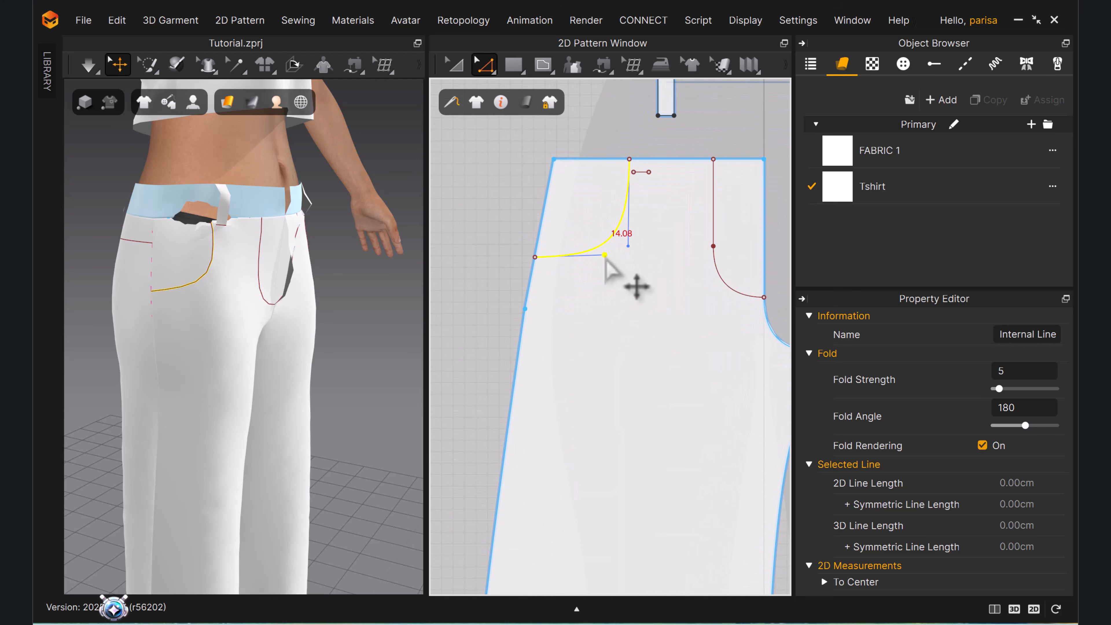
right_drag(323, 316, 302, 265)
drag(614, 266, 633, 249)
scroll(347, 315, up, 5)
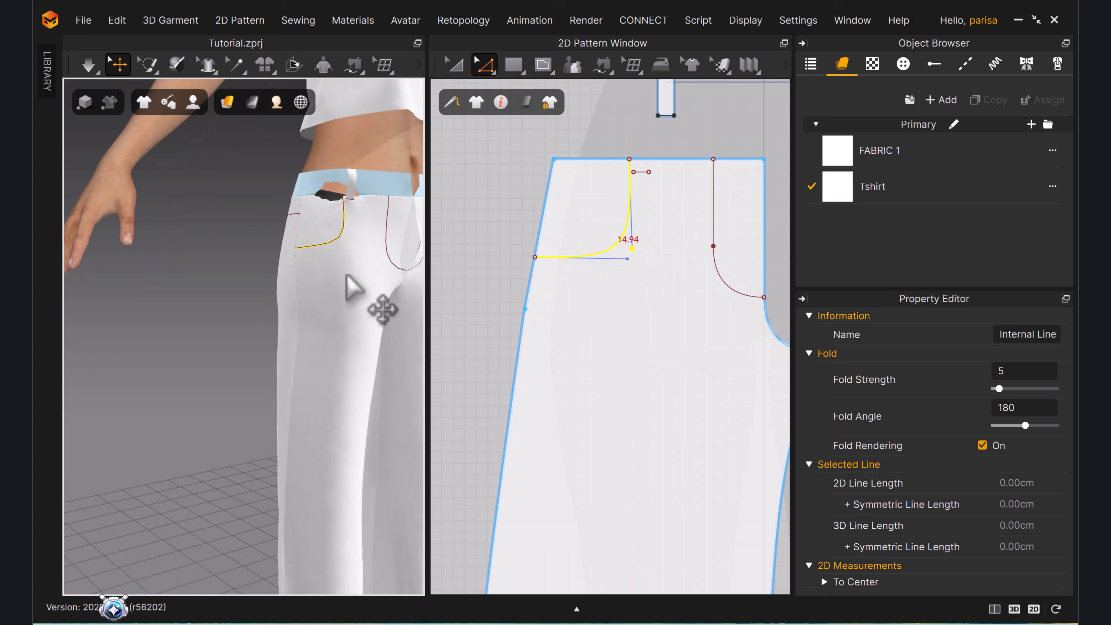
right_drag(306, 267, 341, 264)
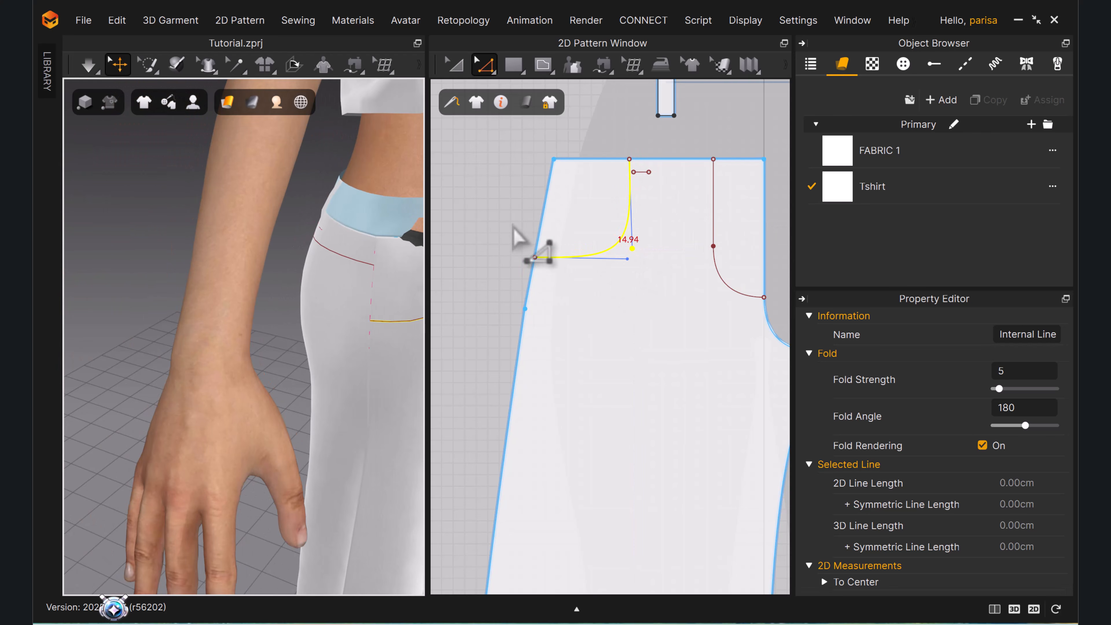
Shift the pocket curve and carry its ends past the waist and side edges, about 16.7 cm long.
click(552, 256)
drag(601, 251, 596, 271)
click(618, 141)
click(624, 179)
right_click(623, 181)
mouse_move(676, 193)
click(840, 243)
right_drag(415, 324, 277, 302)
right_drag(306, 268, 296, 237)
scroll(302, 277, down, 3)
drag(546, 274, 551, 266)
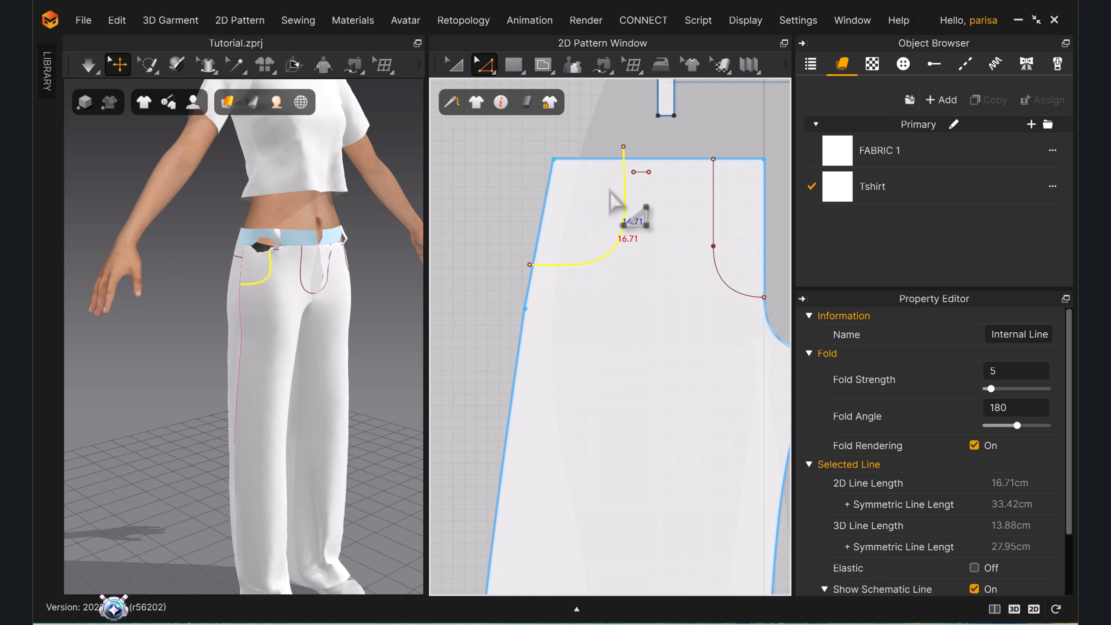
Trim the pocket opening curve to the front panel's outline with Extend/Trim.
right_click(626, 219)
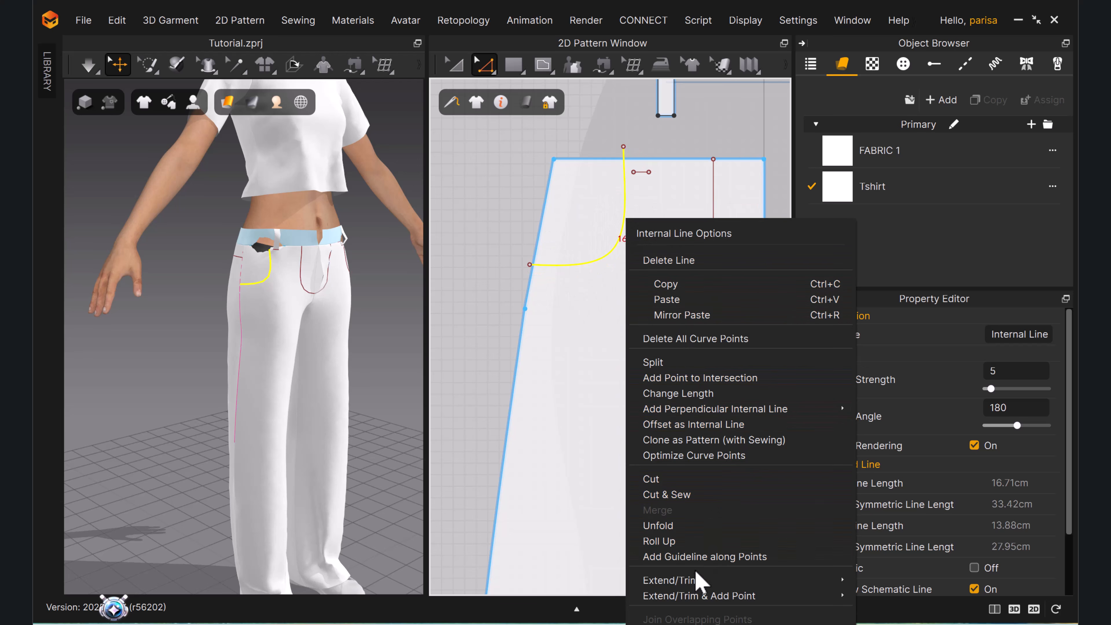
mouse_move(694, 579)
click(892, 581)
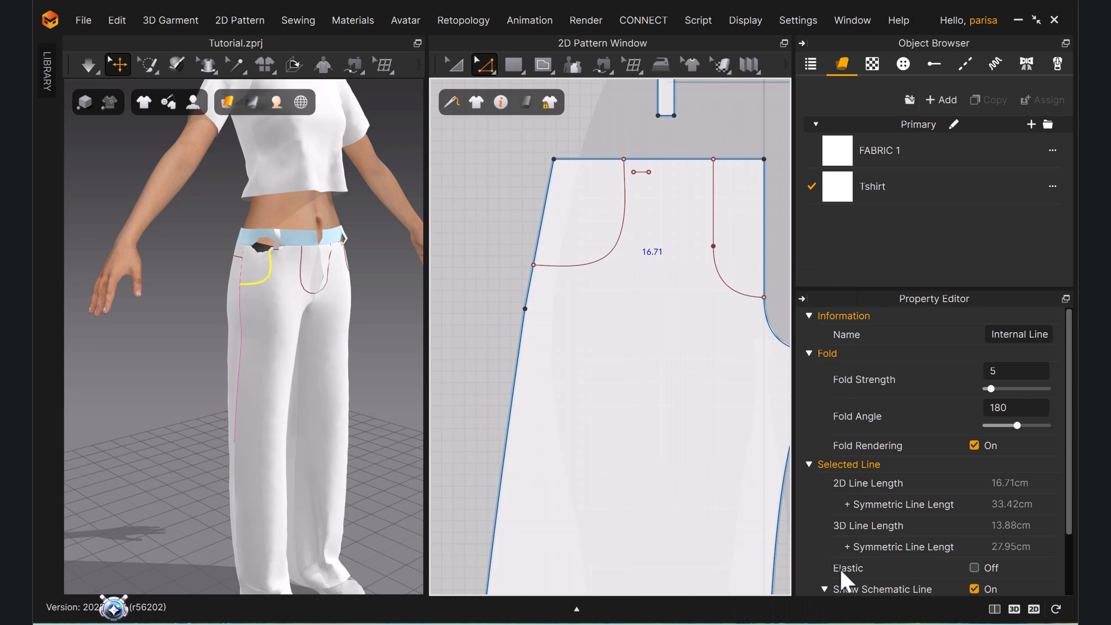
scroll(613, 186, up, 3)
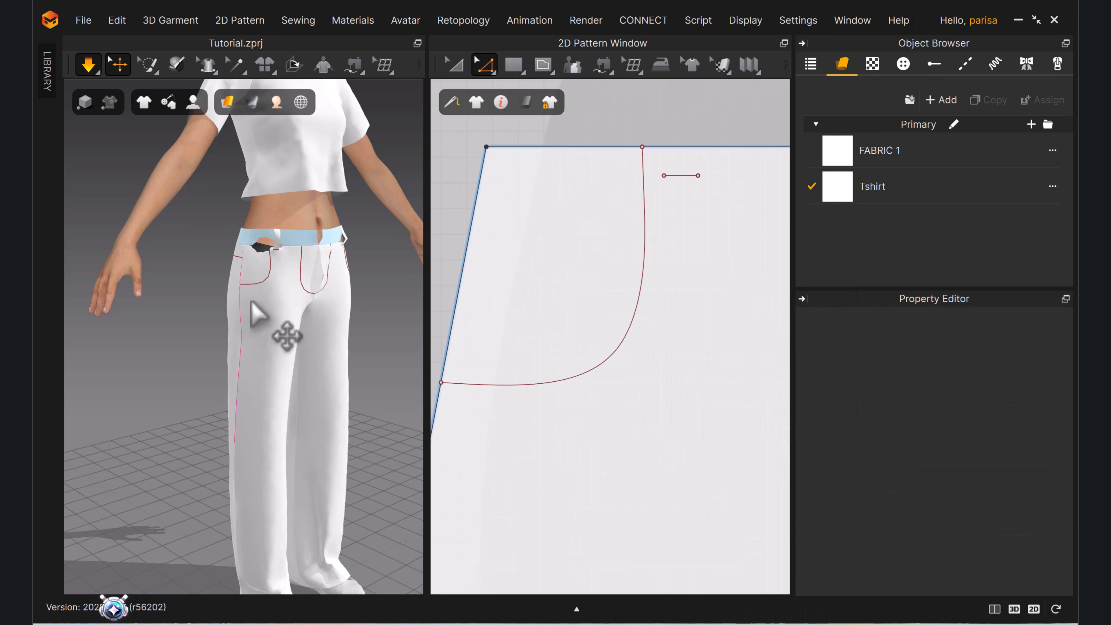
Cut the front panel along the pocket curve and move the separated corner piece away from it.
click(646, 262)
scroll(654, 264, down, 3)
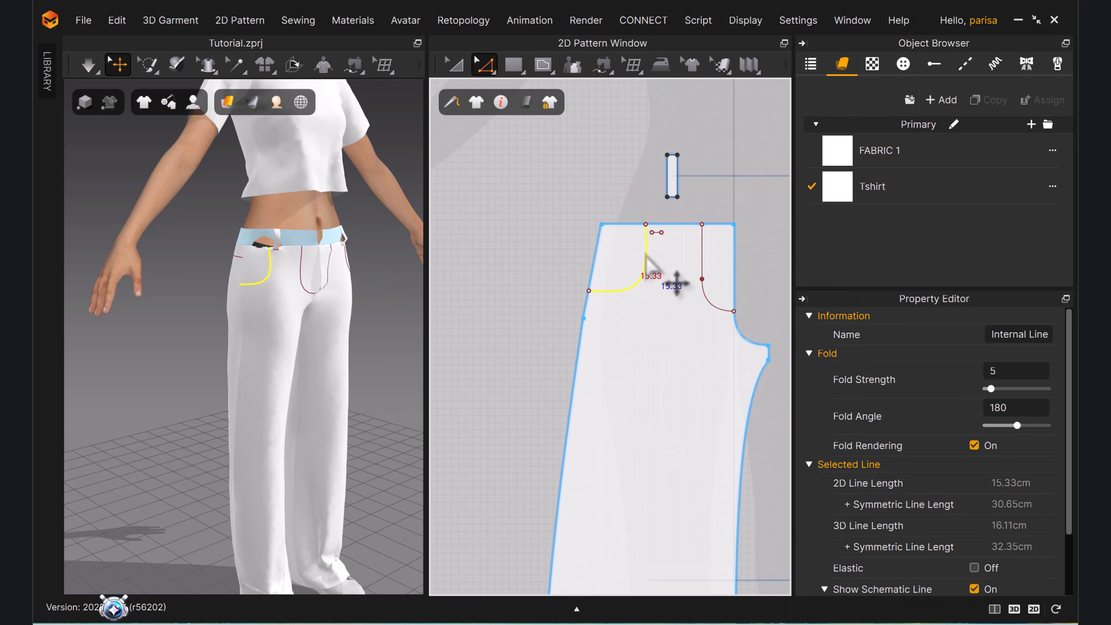
right_click(646, 253)
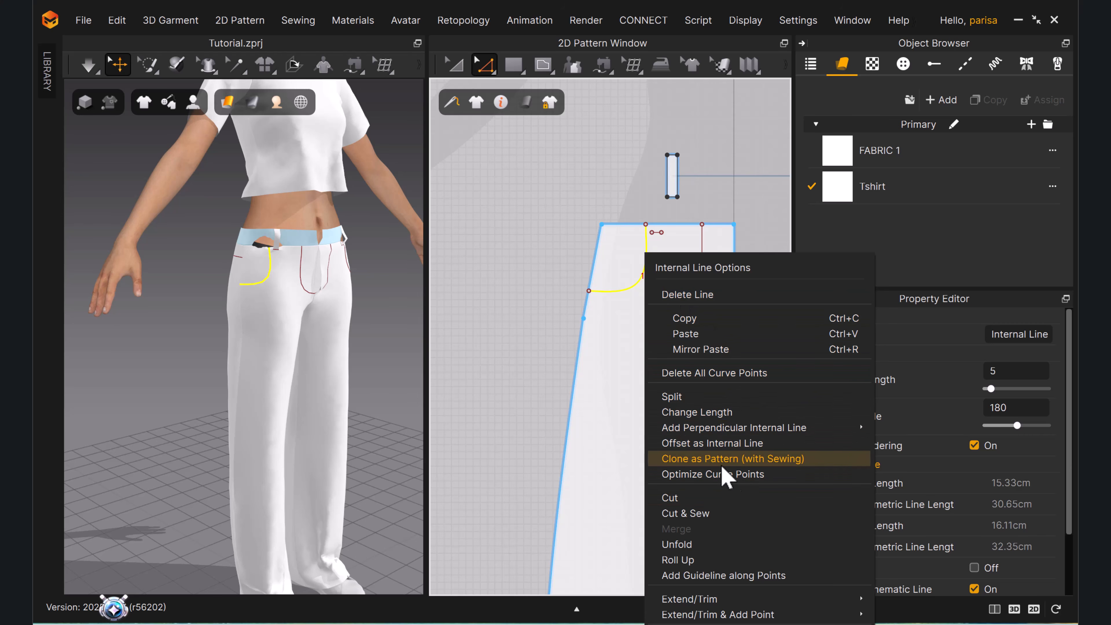
click(670, 498)
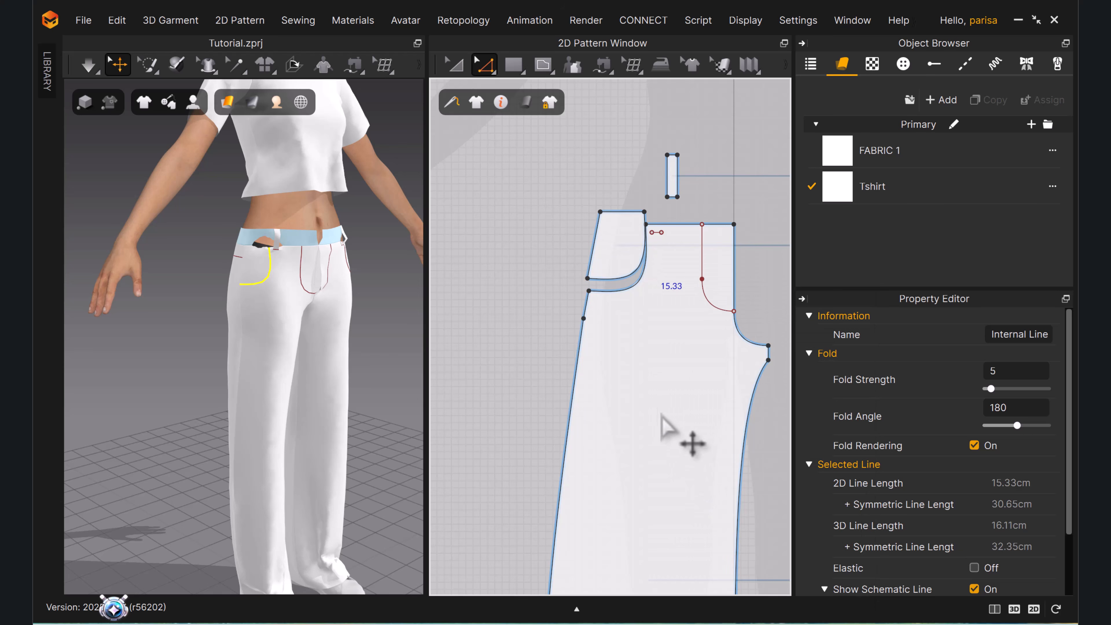
drag(627, 262, 551, 228)
click(578, 197)
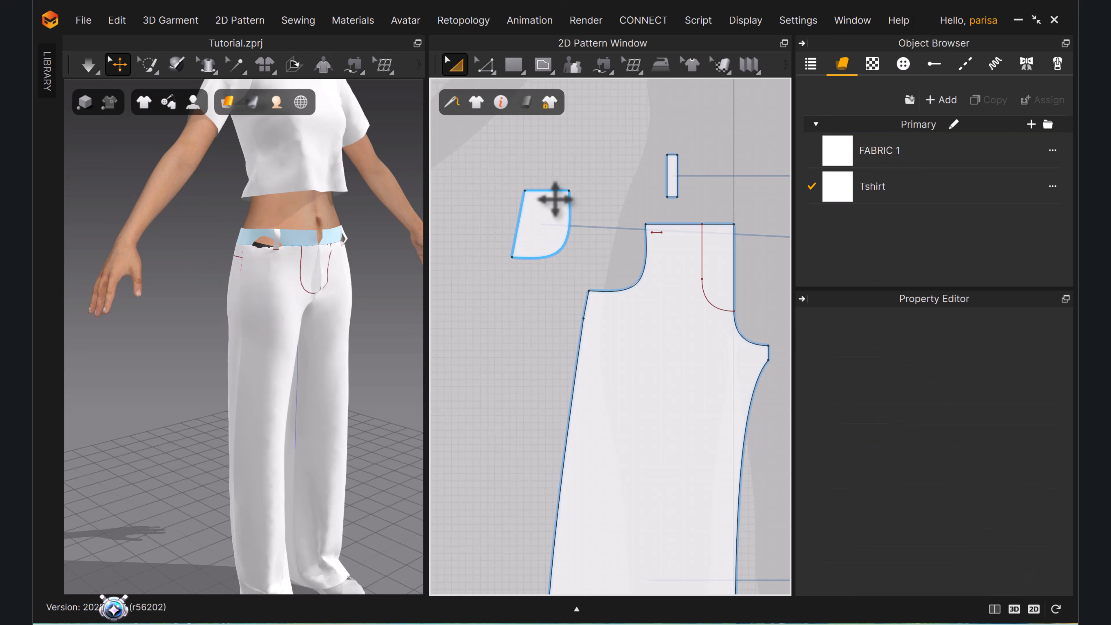
Delete all curve points from the corner piece's curved edge and add a point at the middle of the straightened edge.
scroll(557, 201, up, 4)
scroll(586, 284, down, 4)
middle_drag(583, 293, 622, 230)
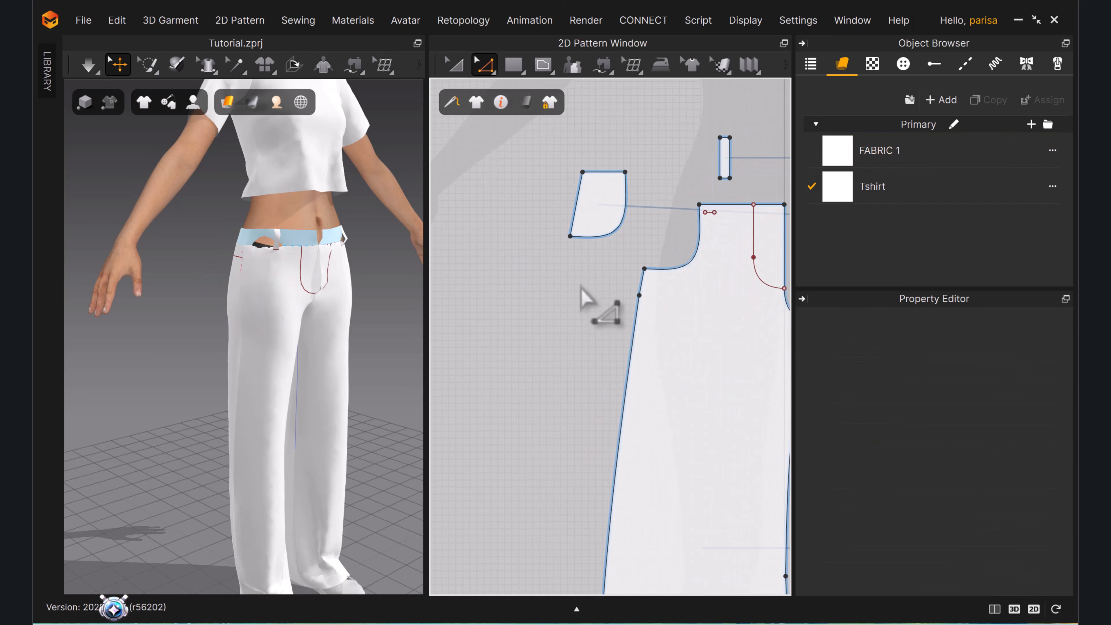
click(615, 226)
right_click(620, 225)
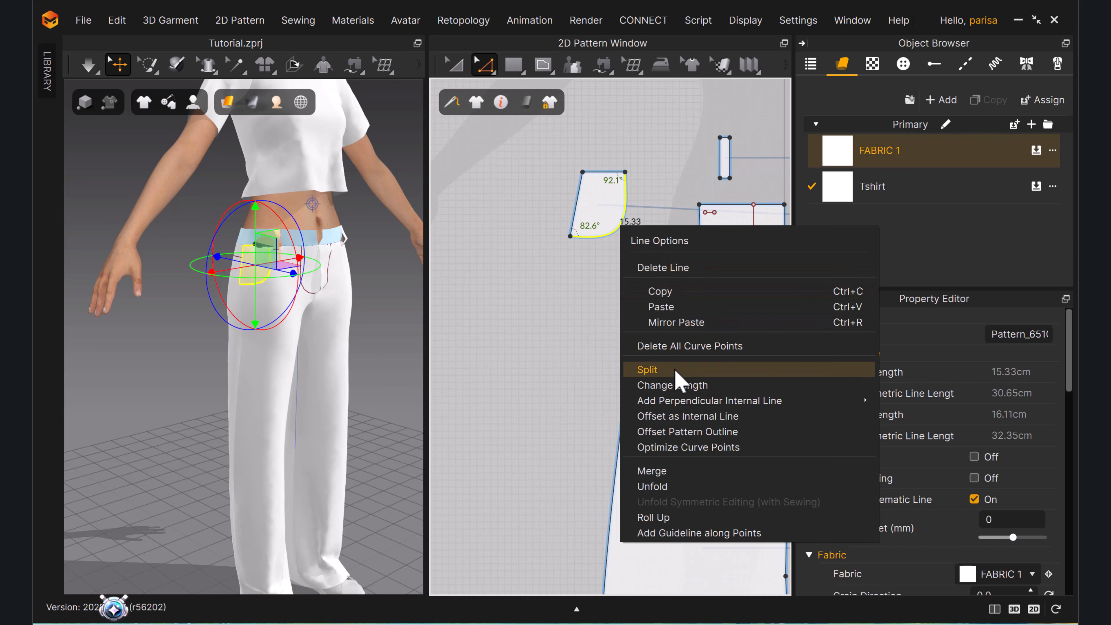
click(683, 346)
scroll(638, 239, up, 3)
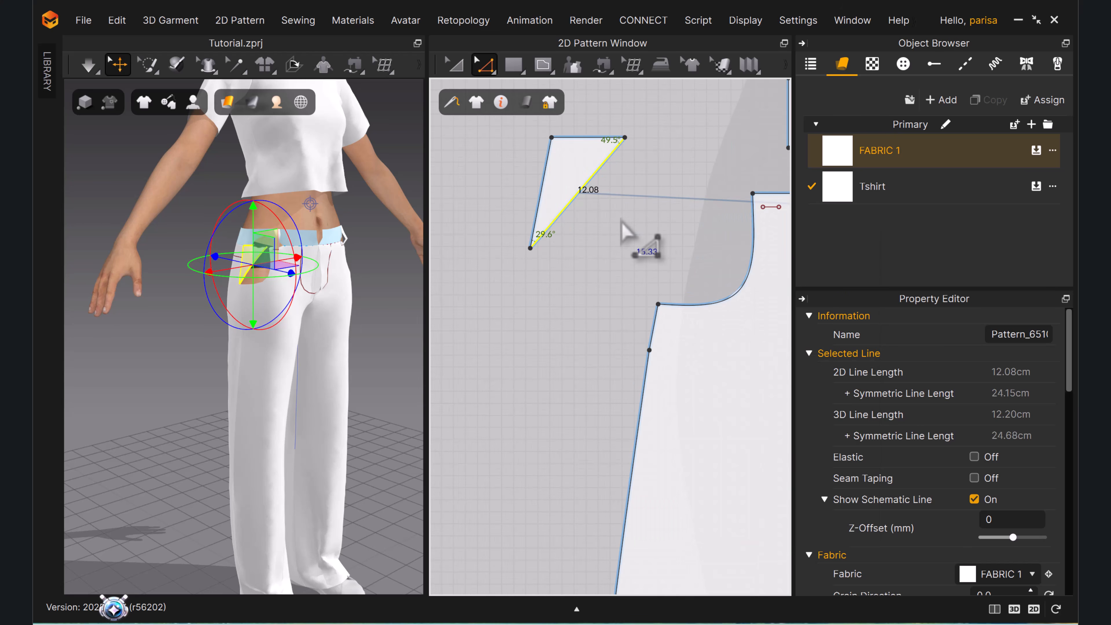
key(x)
key(z)
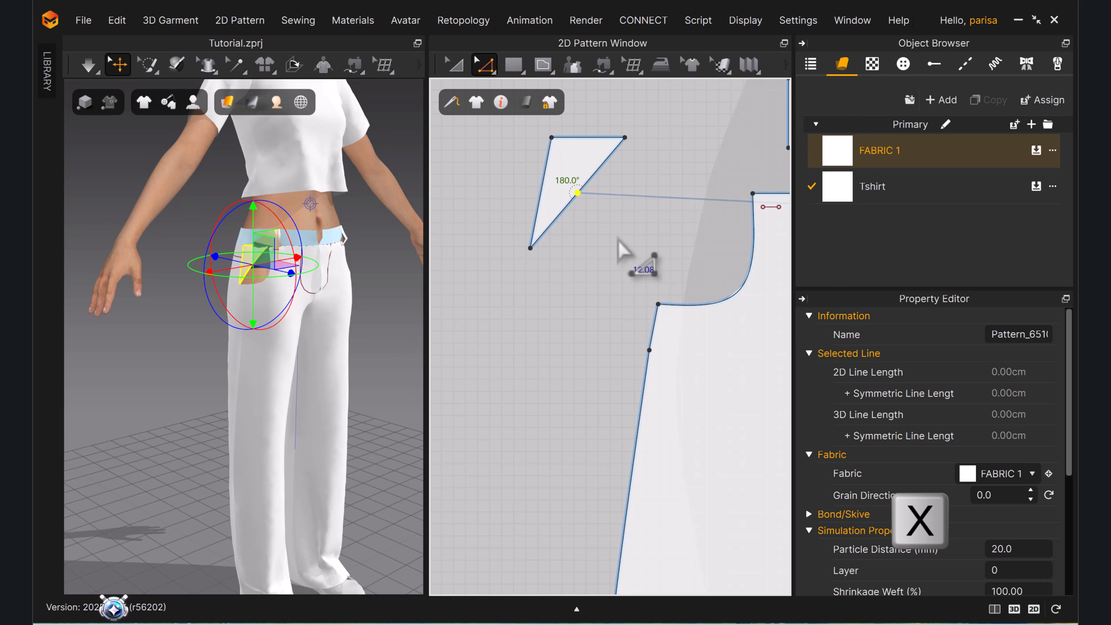
Move the corner piece back to the front panel, aligned with the waist edge and the ends of the pocket opening.
scroll(626, 246, down, 5)
middle_drag(635, 258, 516, 259)
key(a)
scroll(527, 212, up, 4)
drag(473, 198, 578, 241)
scroll(578, 241, up, 3)
Reshape the corner piece into a four-sided pocket bag behind the opening, moving its inner top corner about 2.31 cm along the waist.
key(z)
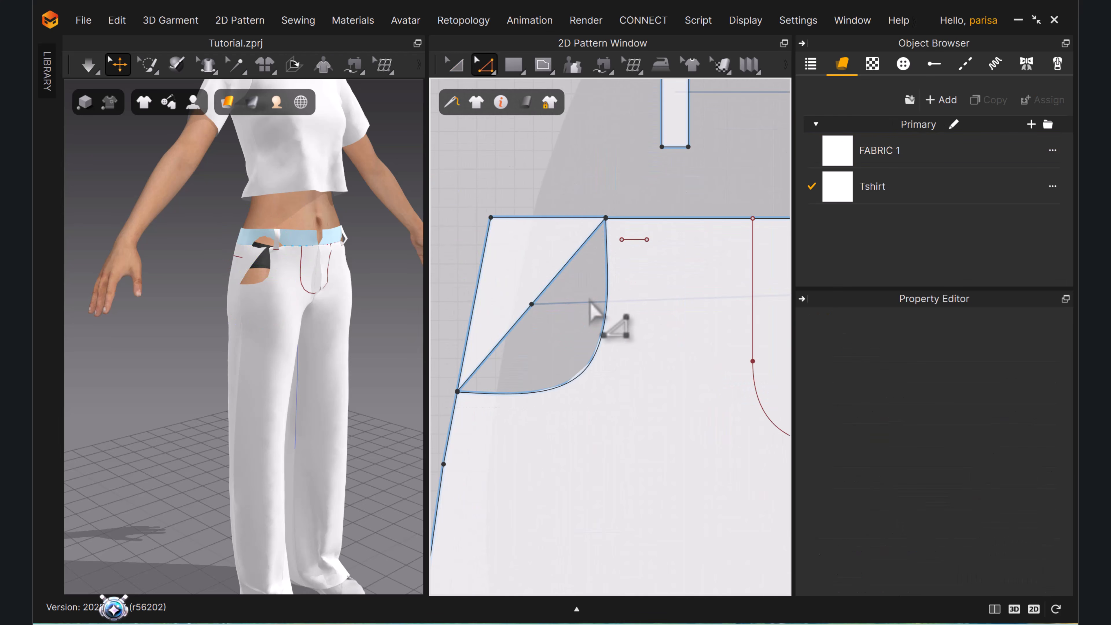
drag(532, 306, 660, 459)
drag(457, 391, 494, 500)
drag(695, 431, 687, 501)
scroll(641, 187, up, 5)
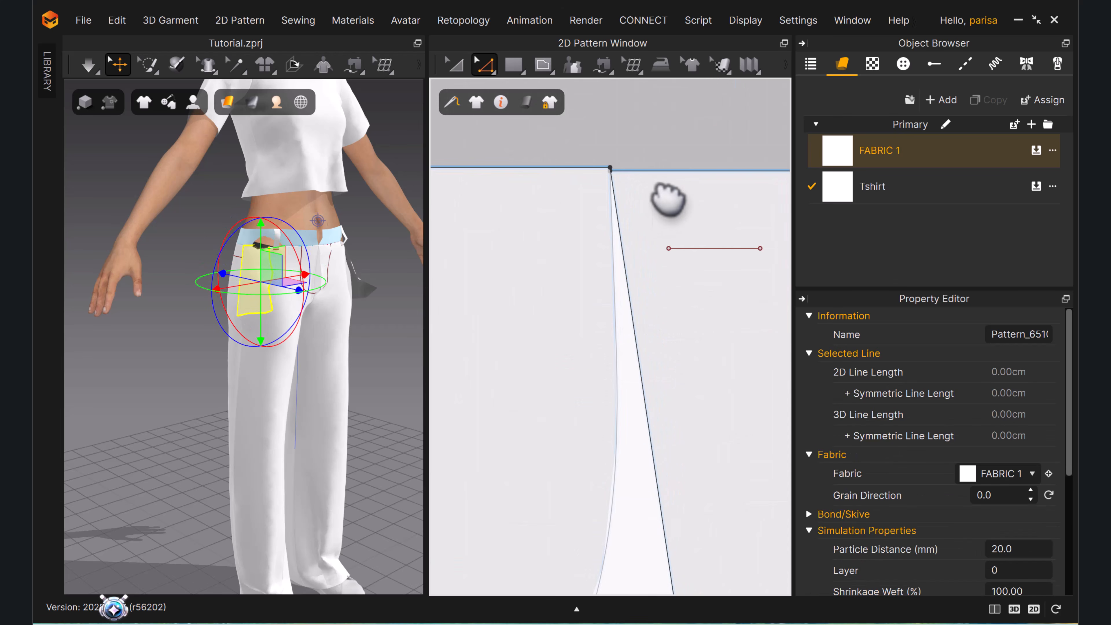
drag(570, 200, 730, 200)
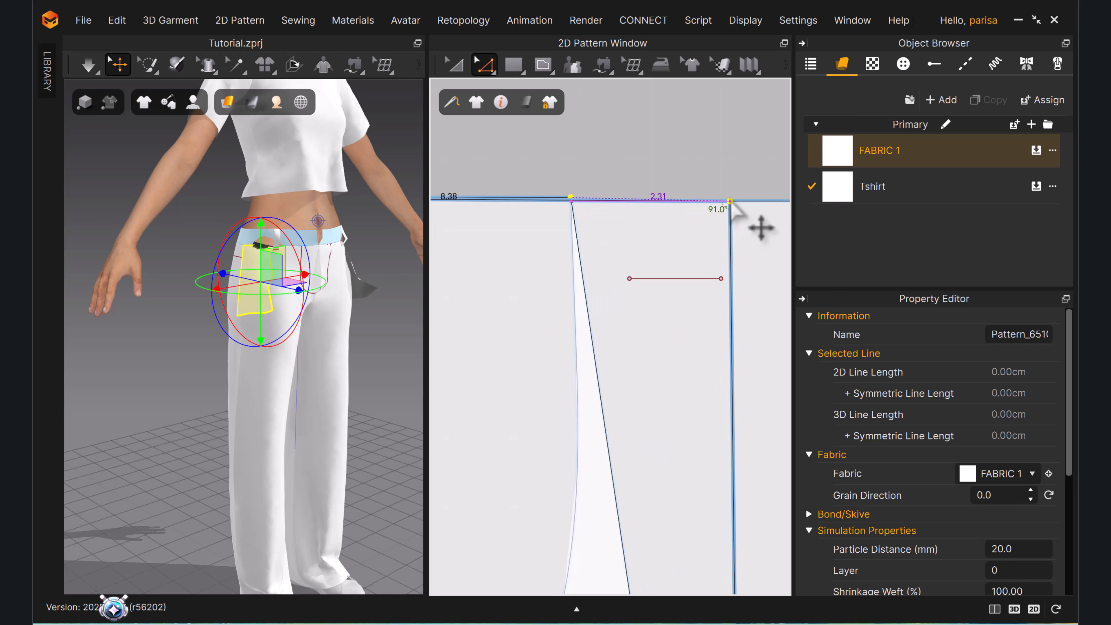
scroll(729, 201, down, 6)
scroll(679, 198, down, 3)
middle_drag(679, 198, 649, 170)
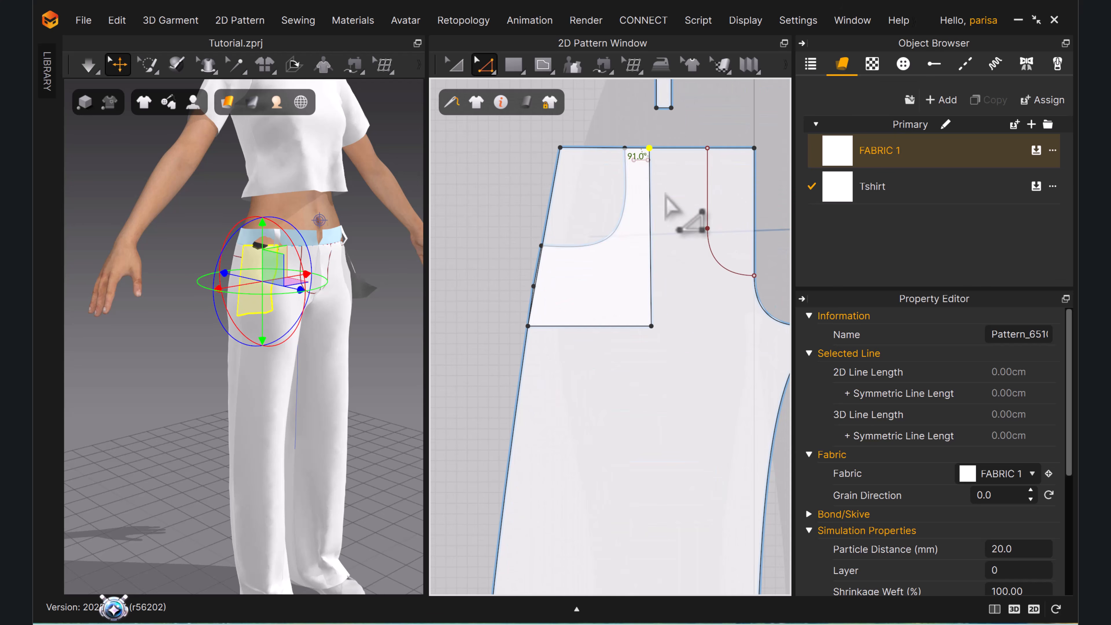
Widen the pocket bag by moving both inner corners farther inward, and lower its bottom edge.
scroll(652, 162, up, 3)
drag(639, 136, 665, 137)
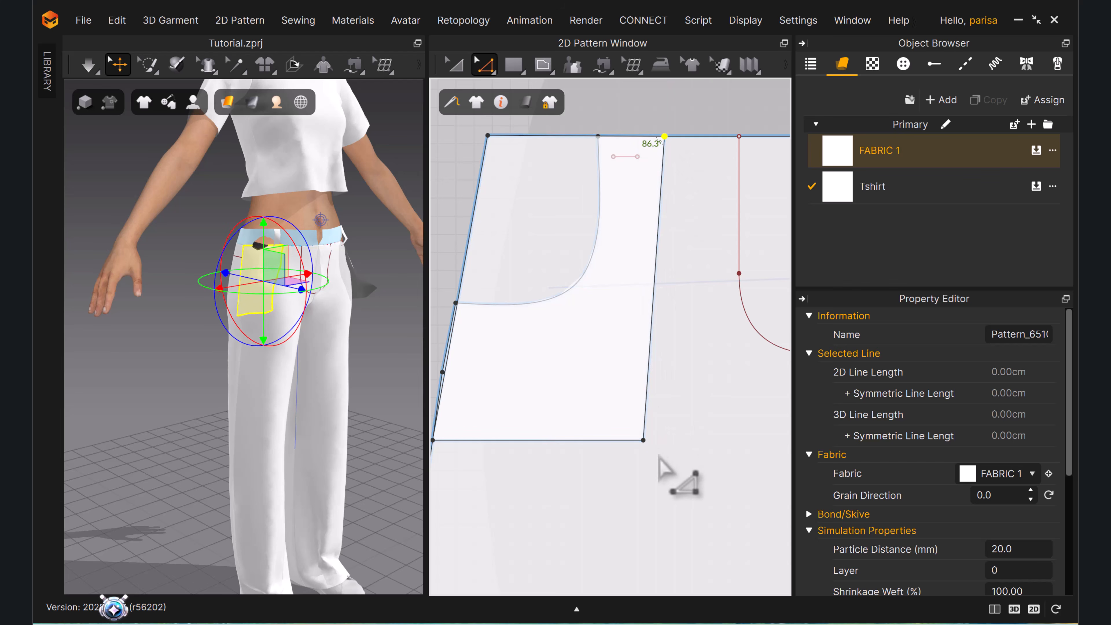
drag(643, 439, 677, 439)
drag(609, 440, 603, 477)
scroll(608, 475, down, 2)
middle_drag(629, 456, 681, 379)
Move the finished pocket bag piece outside the front panel, beside its outer edge.
scroll(627, 332, down, 2)
middle_drag(657, 330, 669, 326)
key(a)
drag(662, 318, 506, 289)
middle_drag(580, 303, 694, 313)
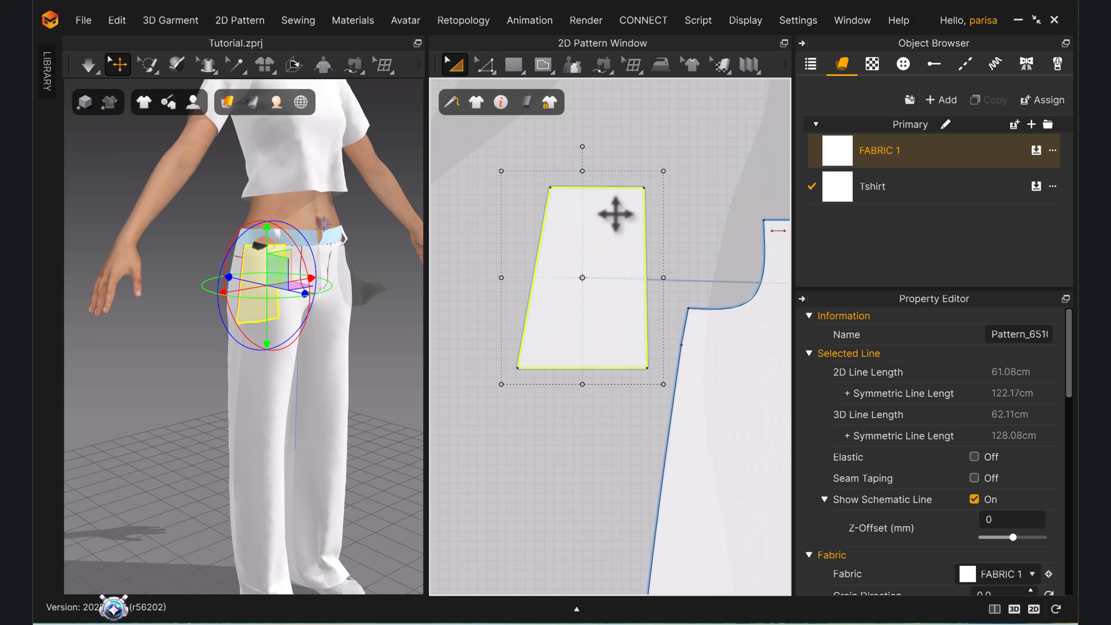
Extend the waistband side of the pocket bag's top seam to 9.74 cm, matching the piece's top edge.
key(b)
scroll(549, 307, down, 6)
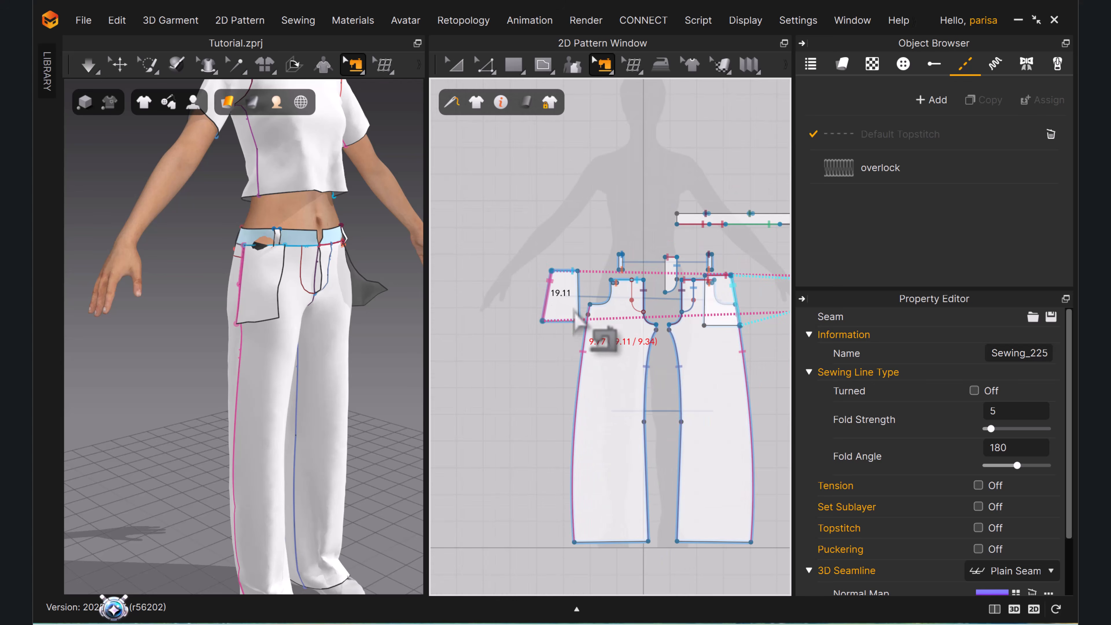
middle_drag(579, 307, 454, 284)
middle_drag(645, 298, 741, 296)
scroll(509, 276, up, 5)
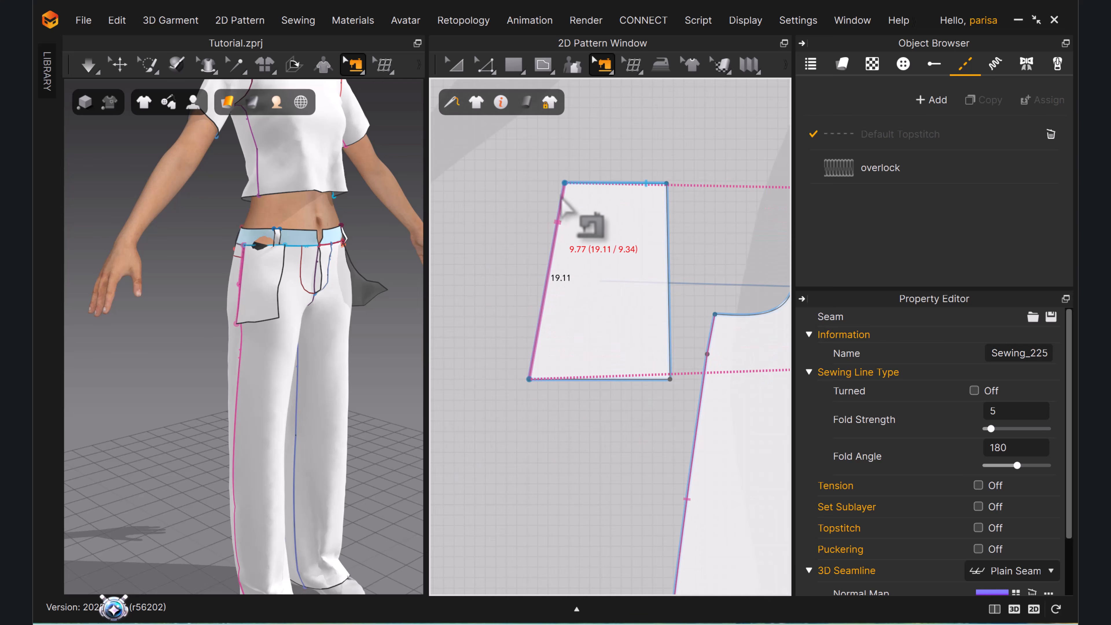
scroll(654, 189, down, 5)
middle_drag(640, 186, 534, 186)
scroll(547, 184, up, 5)
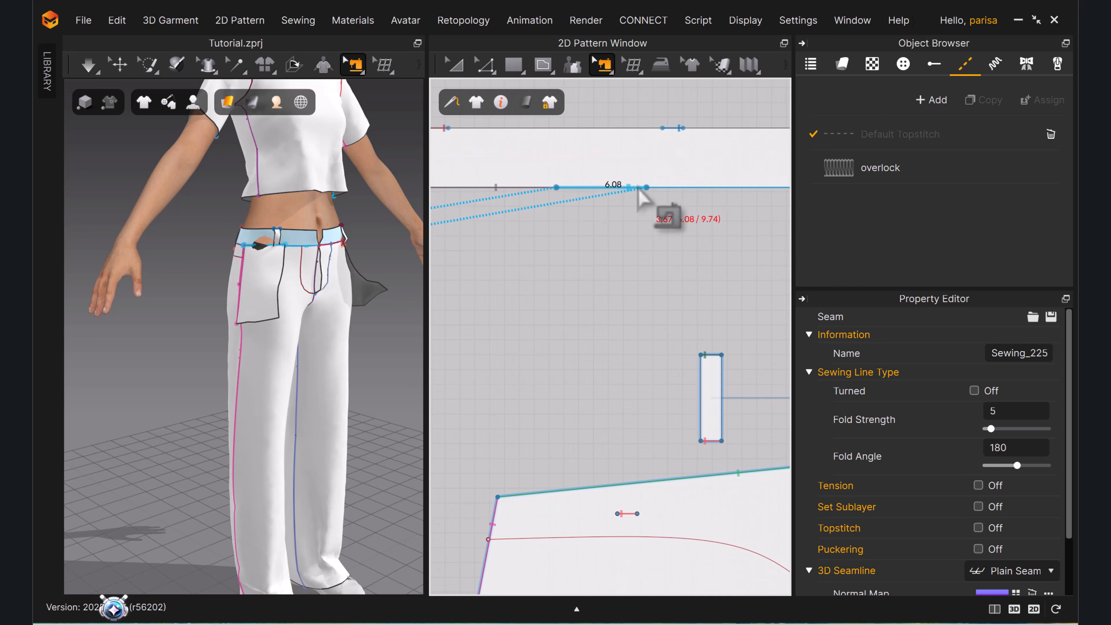
scroll(703, 199, down, 5)
Extend the back panel side of the pocket bag's outer side seam to 19.11 cm, matching the bag's outer edge.
middle_drag(705, 199, 711, 140)
middle_drag(520, 244, 572, 245)
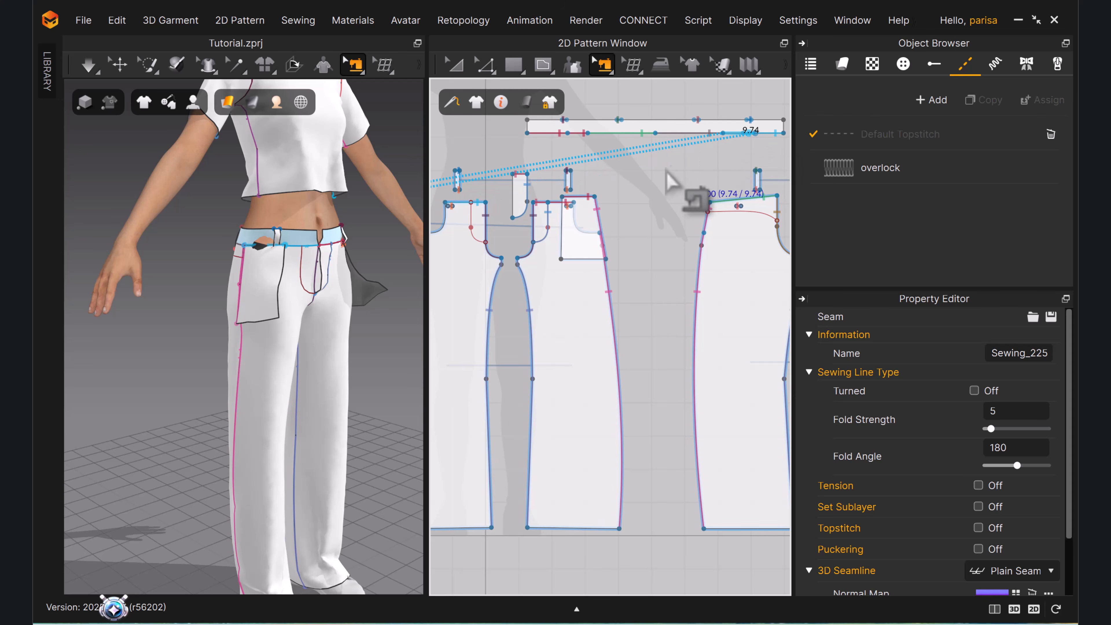
middle_drag(516, 209, 654, 211)
scroll(458, 215, up, 4)
scroll(446, 218, down, 4)
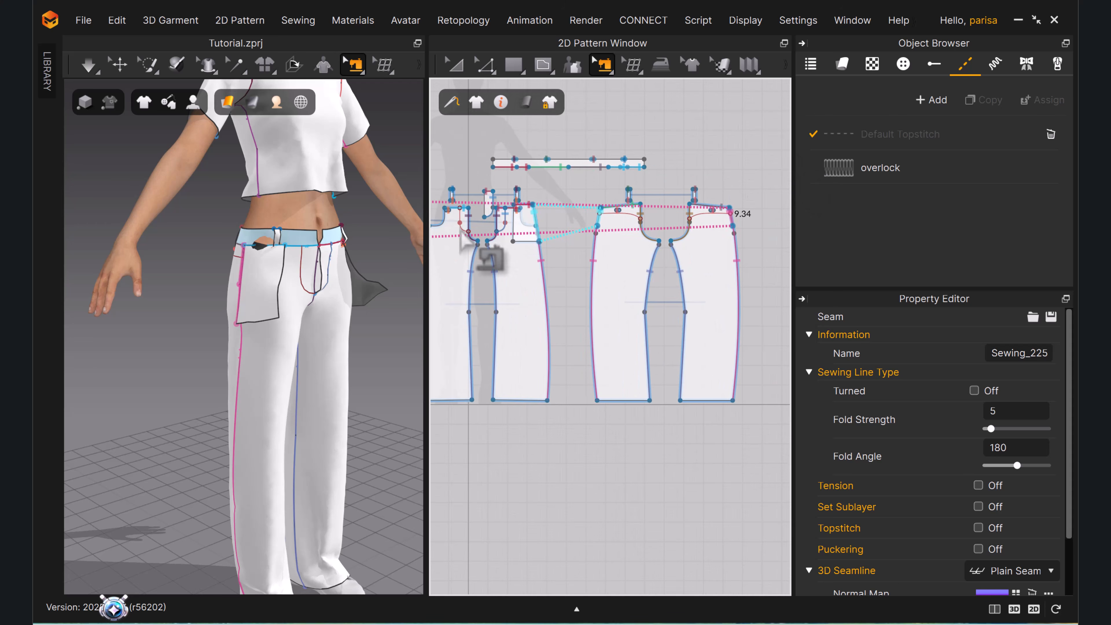
scroll(690, 255, up, 8)
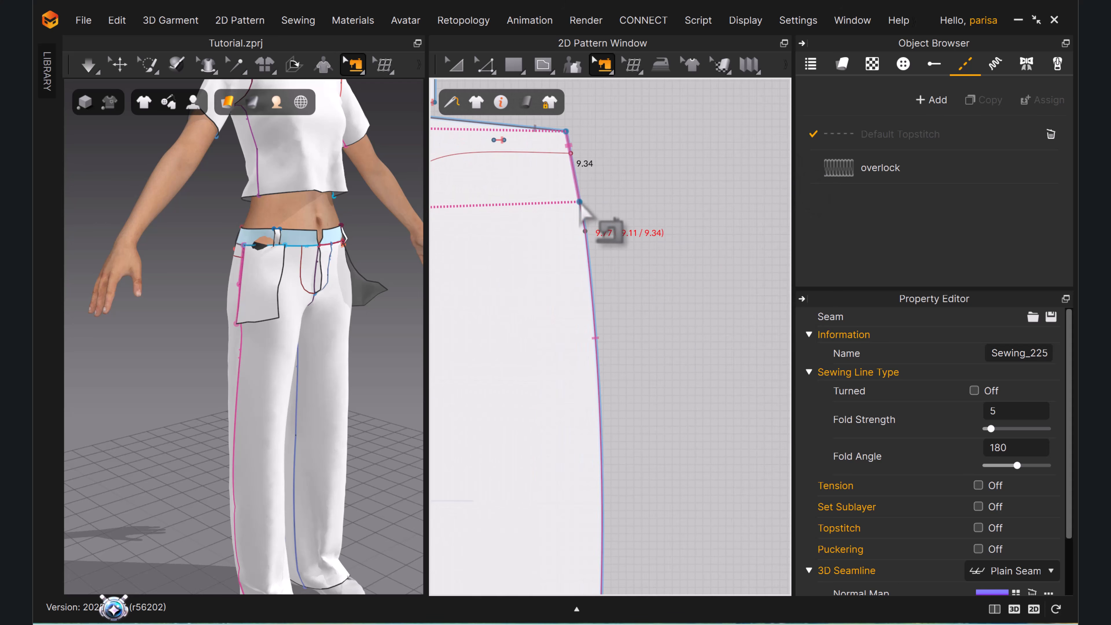
click(681, 293)
scroll(640, 260, down, 5)
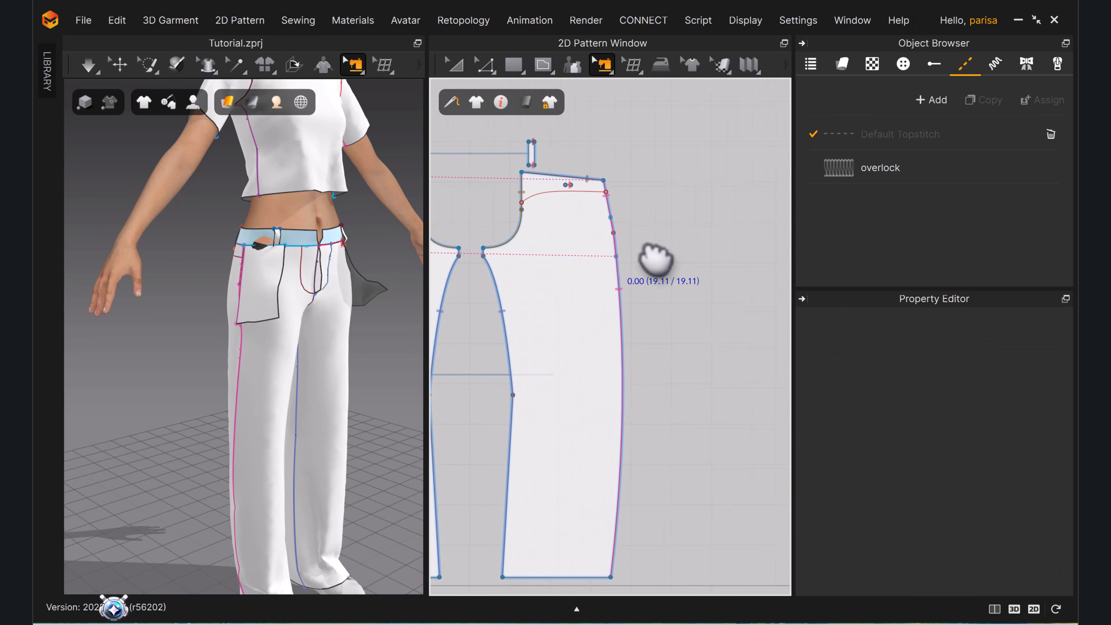
Examine the simulation properties of the pocket bag piece beside the front panel.
click(454, 66)
scroll(712, 281, down, 4)
middle_drag(757, 307, 860, 326)
scroll(486, 245, up, 6)
middle_drag(537, 259, 654, 259)
click(530, 246)
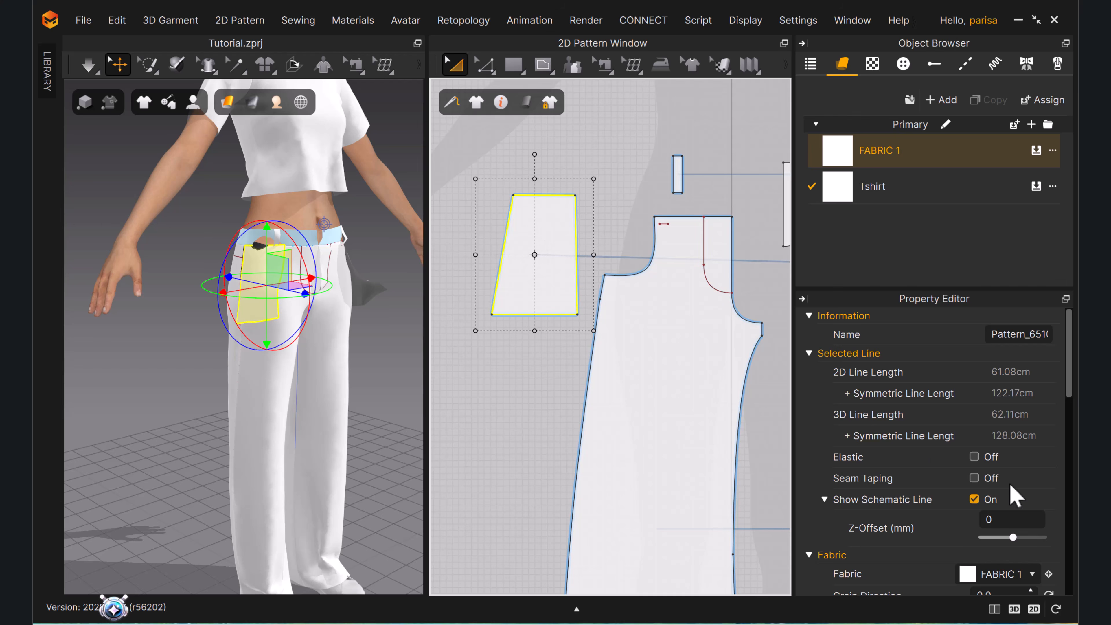
scroll(917, 476, down, 6)
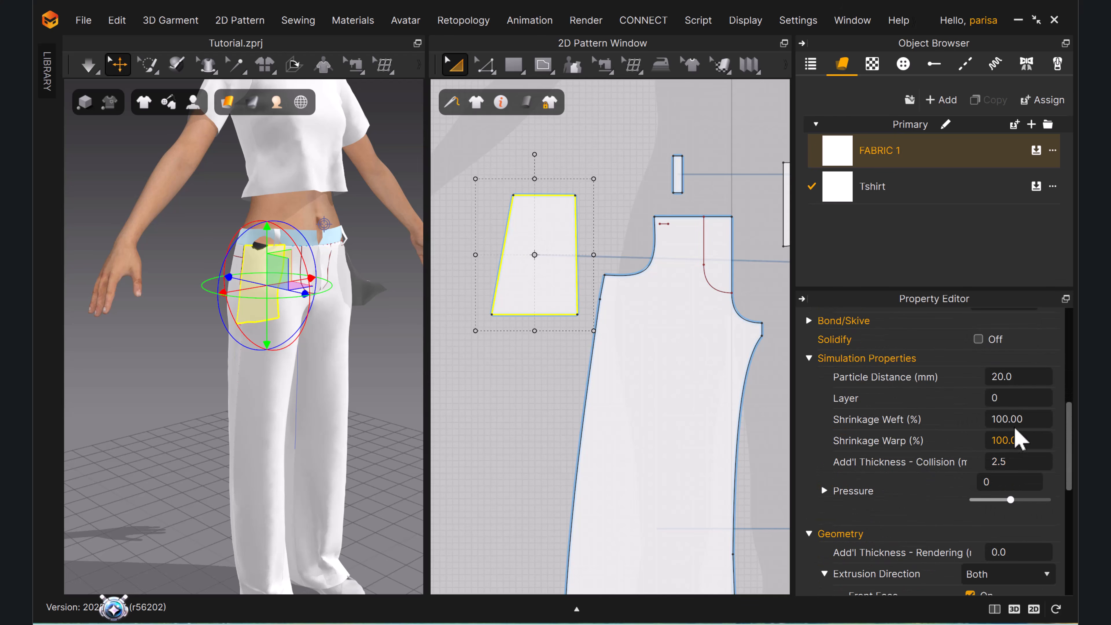
click(479, 378)
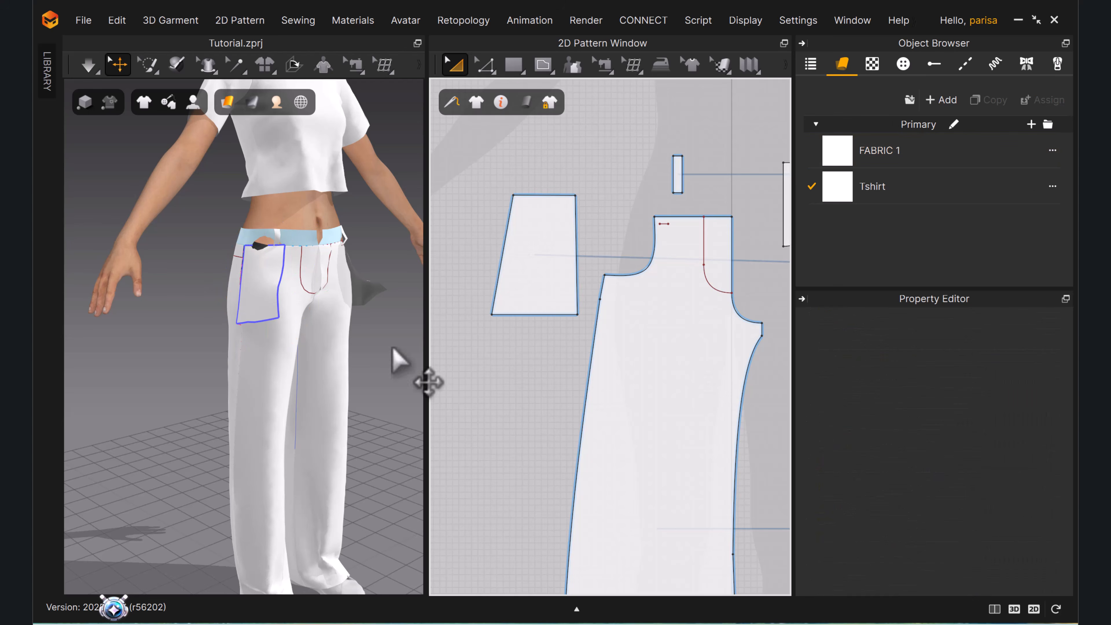
Simulate the trousers with the corrected pocket bag seams and select the protruding pocket bag on the garment.
scroll(287, 302, up, 2)
right_drag(287, 298, 218, 303)
key(space)
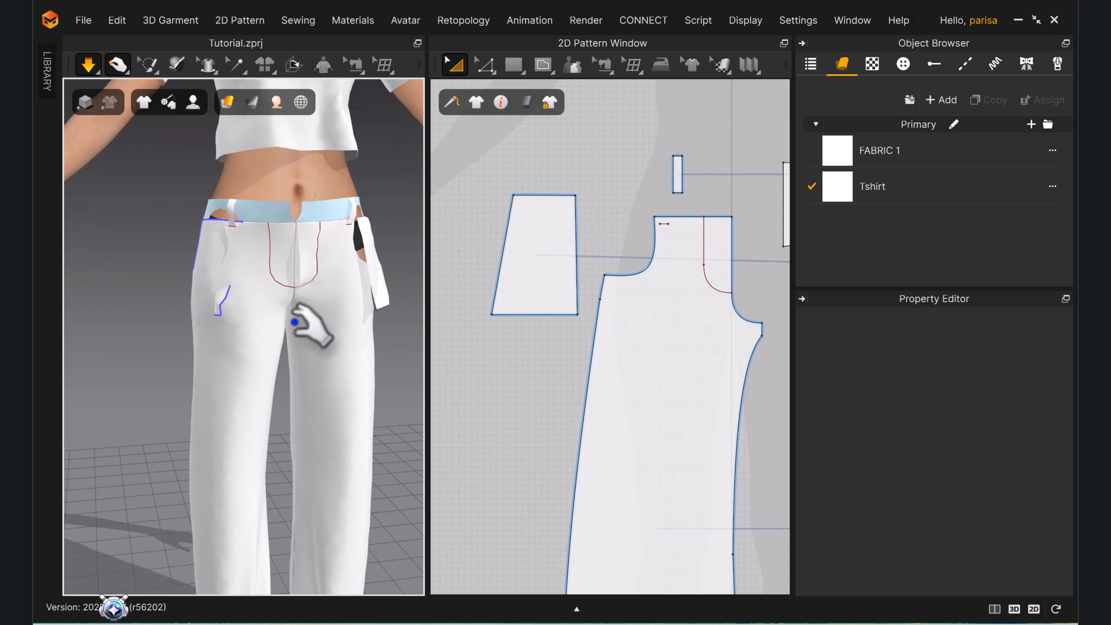
click(381, 295)
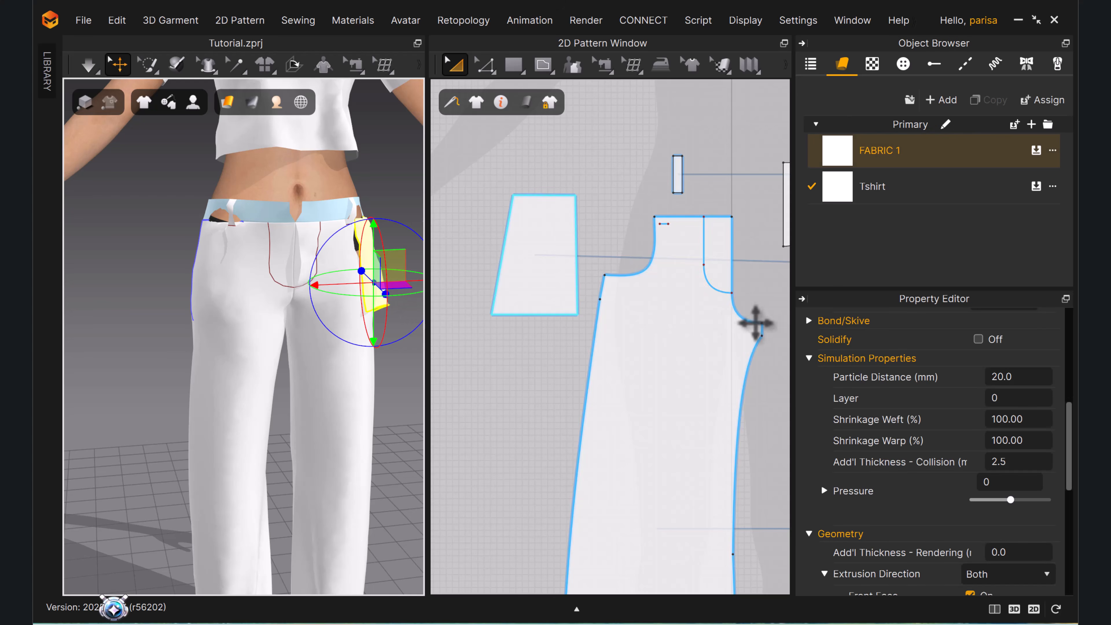
Check the opposite pocket bag's seams to the waistband and to the back panel's side edge for matching lengths.
scroll(603, 320, down, 3)
scroll(610, 313, up, 4)
drag(609, 309, 703, 305)
key(b)
click(707, 262)
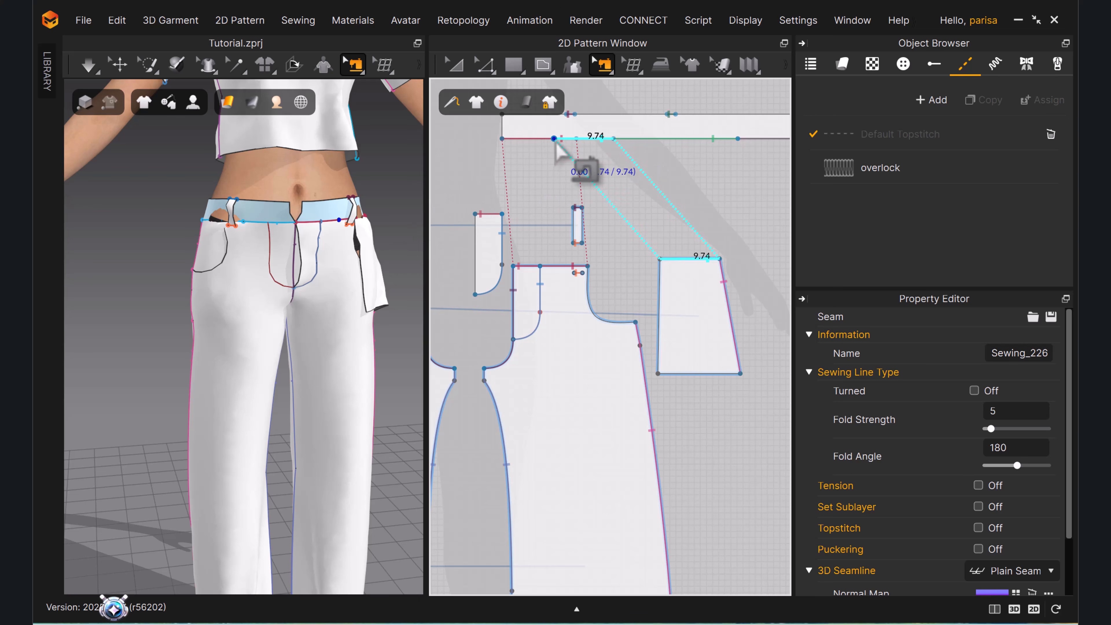
click(728, 295)
scroll(727, 306, down, 2)
middle_drag(677, 295, 358, 206)
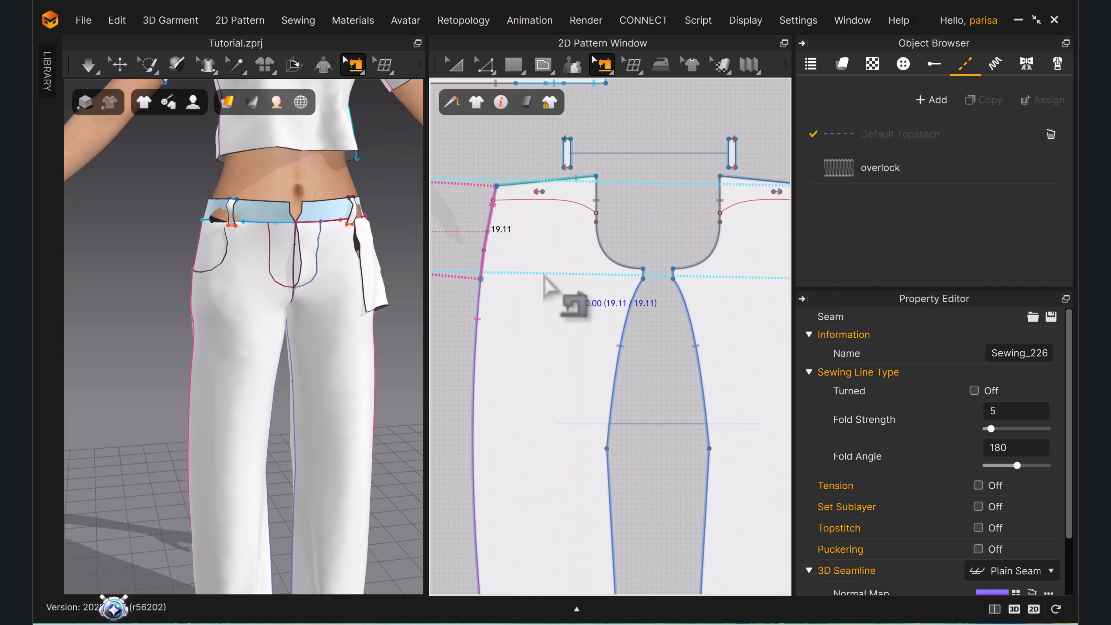
middle_drag(563, 273, 670, 278)
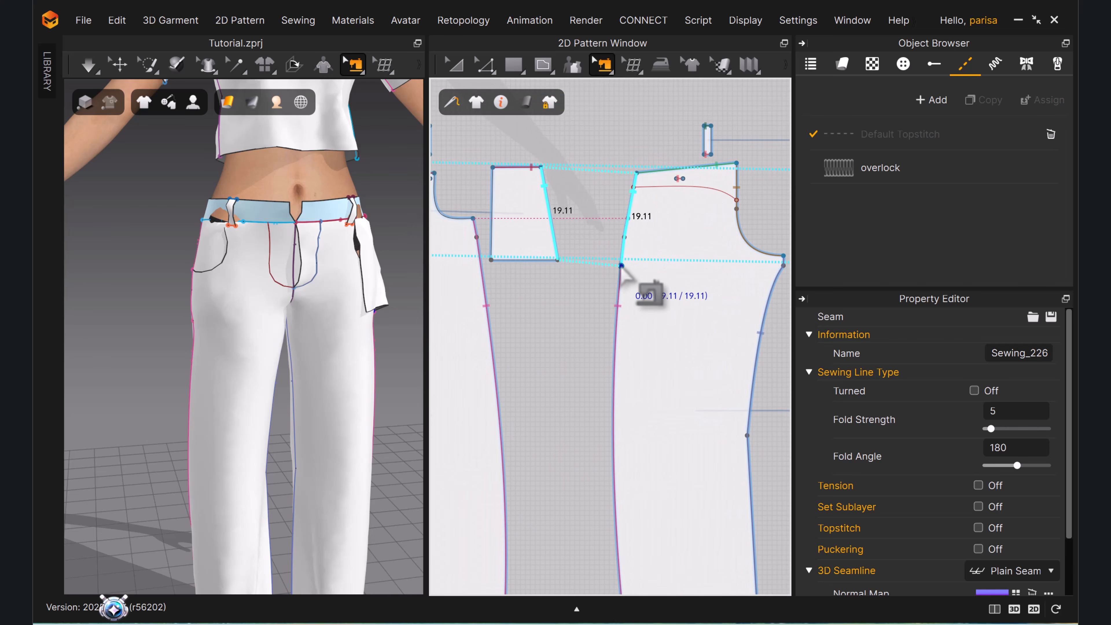
Set the simulation layer of the protruding pocket bag piece to -1.
key(space)
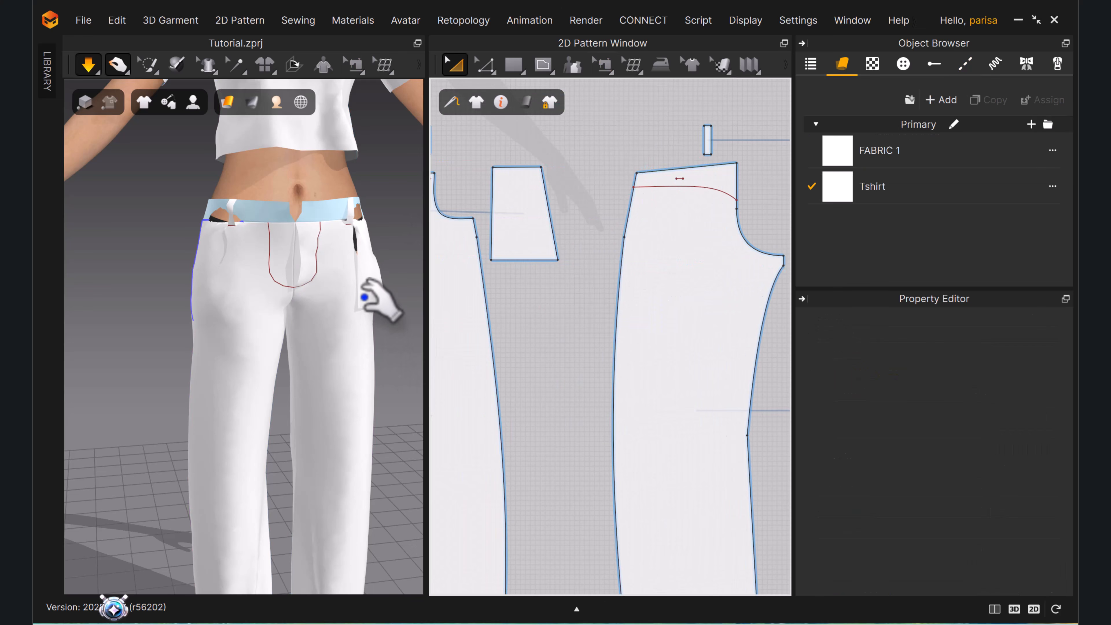
key(b)
key(q)
click(373, 270)
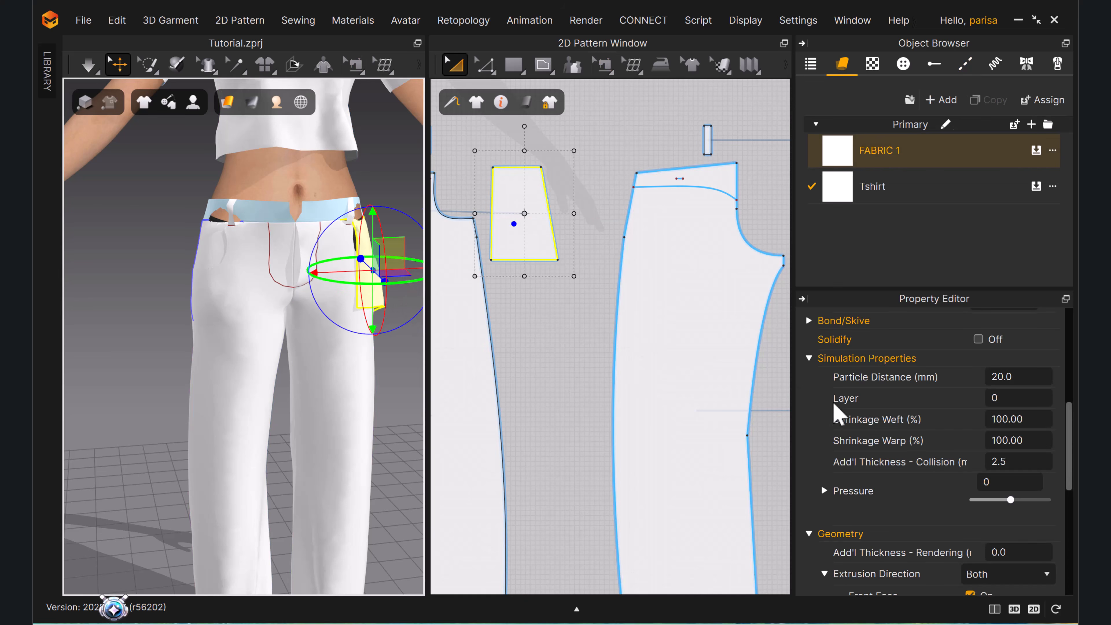
click(1017, 401)
text(-1)
key(Return)
Simulate the garment and pull the pocket bag inward until it sits behind the front panel.
key(space)
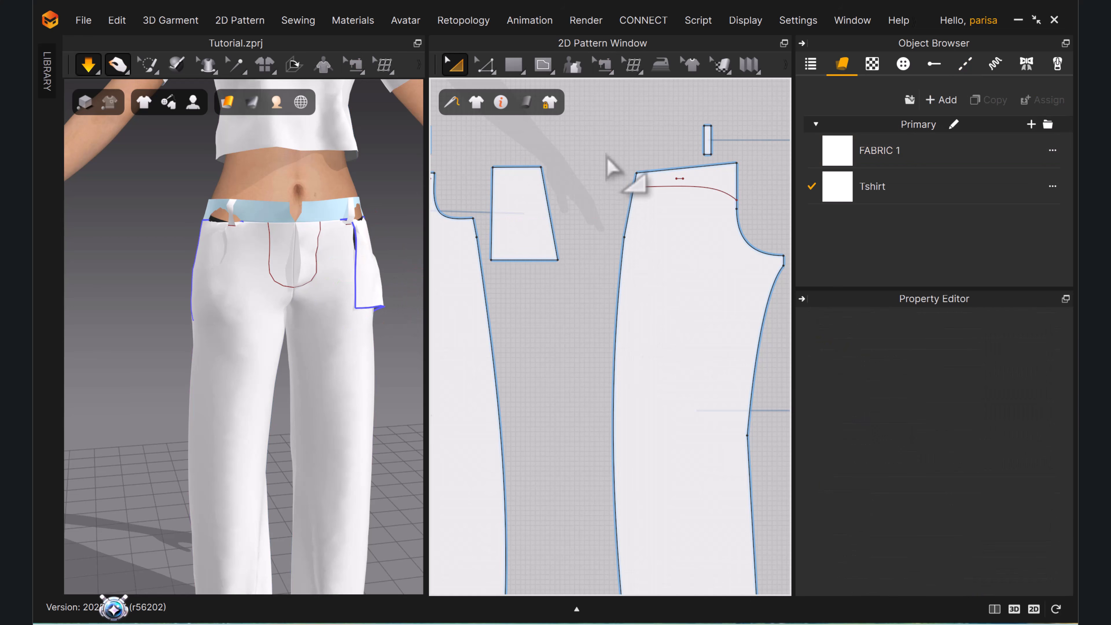
drag(363, 243, 356, 268)
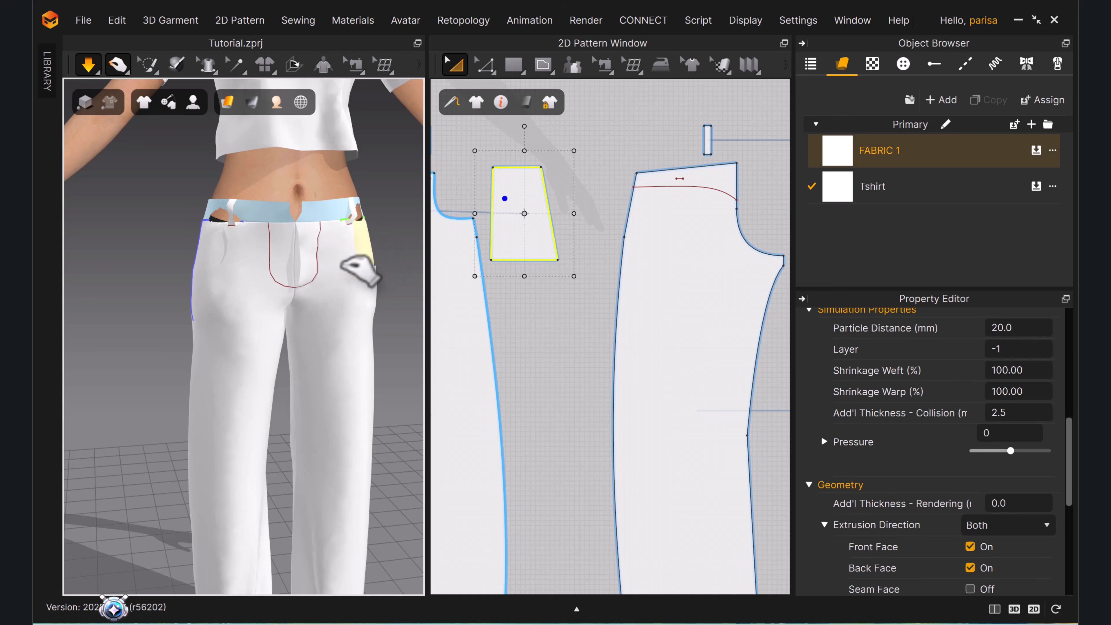
key(space)
Unfreeze the waistband piece and freeze it again.
click(275, 212)
key(ctrl+k)
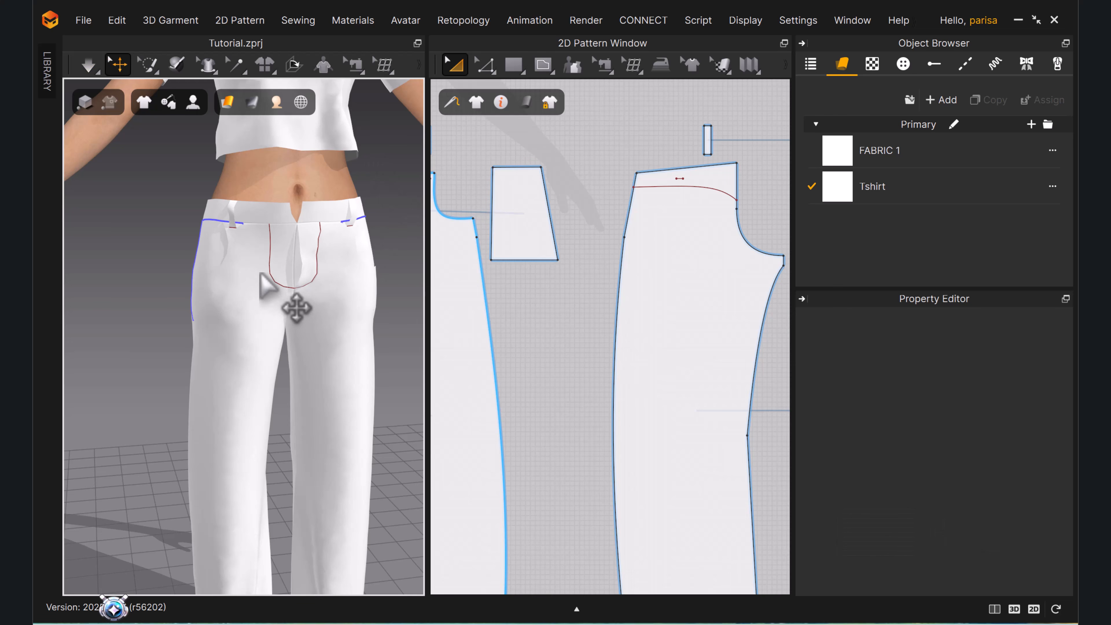
click(268, 210)
click(380, 362)
Turn Freeze and Strengthen on and off again for the front trouser panel covering the pocket bag.
scroll(224, 304, up, 3)
right_drag(231, 321, 282, 313)
click(335, 293)
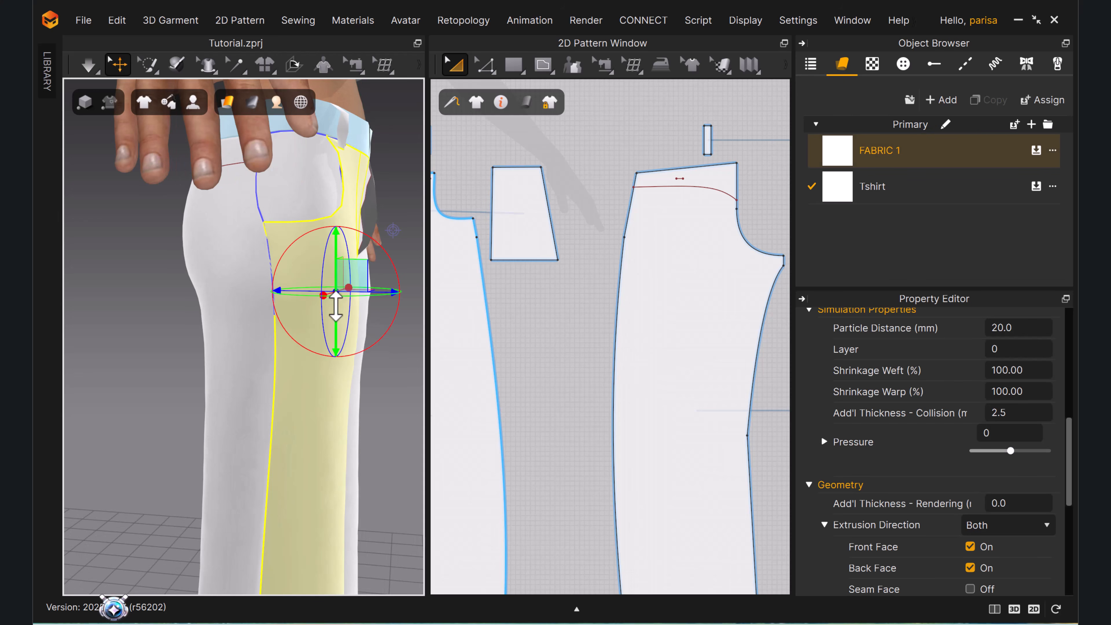
key(ctrl+k)
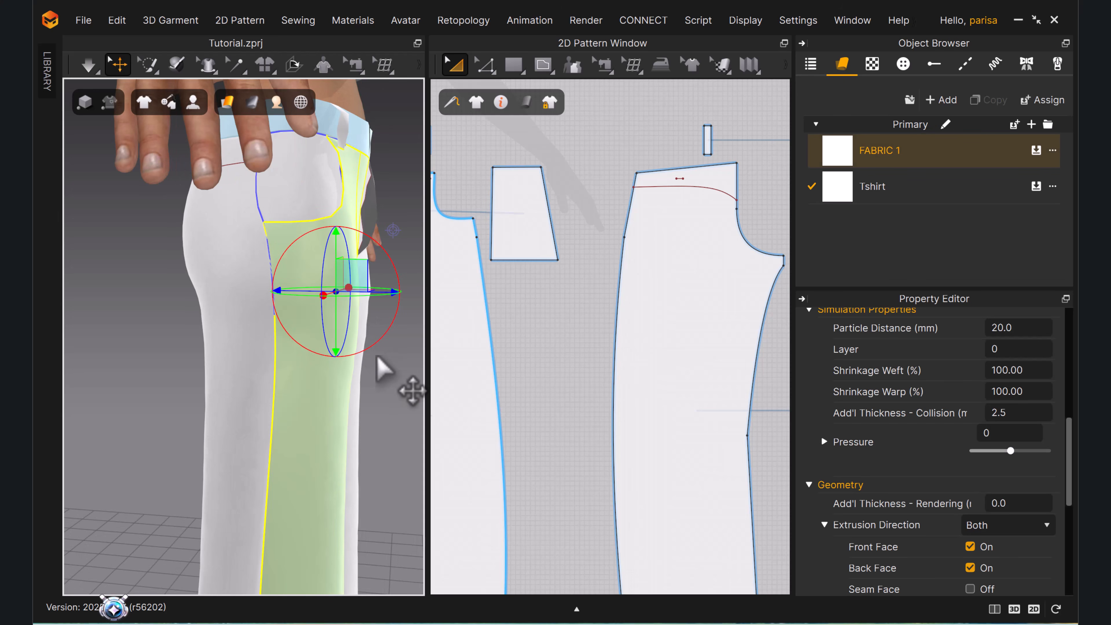
key(ctrl+k)
key(ctrl+h)
key(ctrl+h)
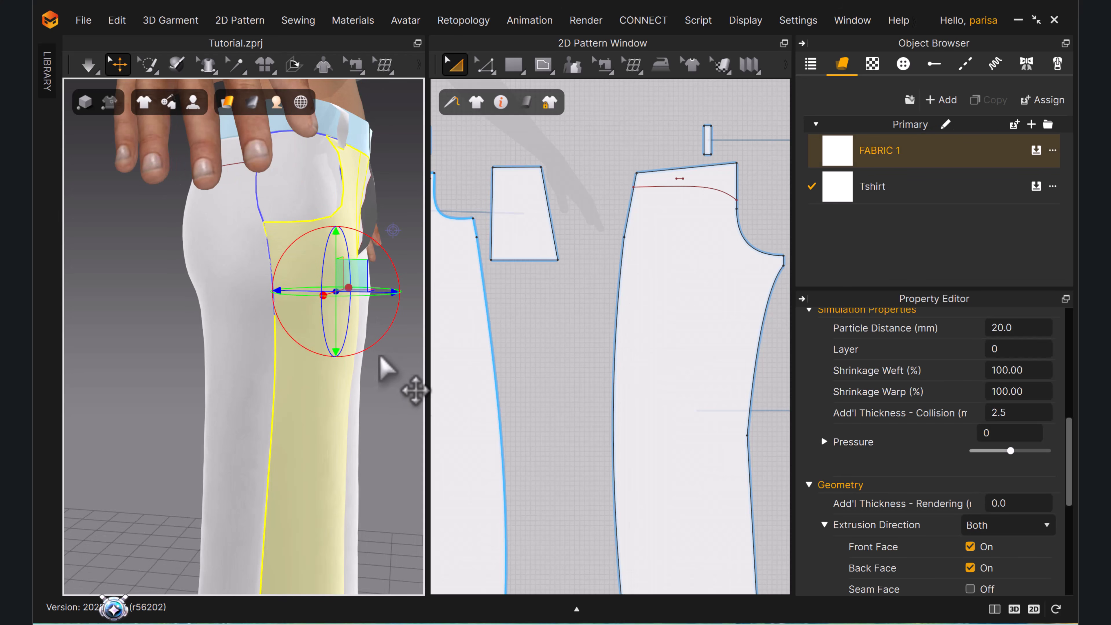
Hide the front panel covering the pocket bag and pull the bag smooth over the thigh during simulation.
key(shift+q)
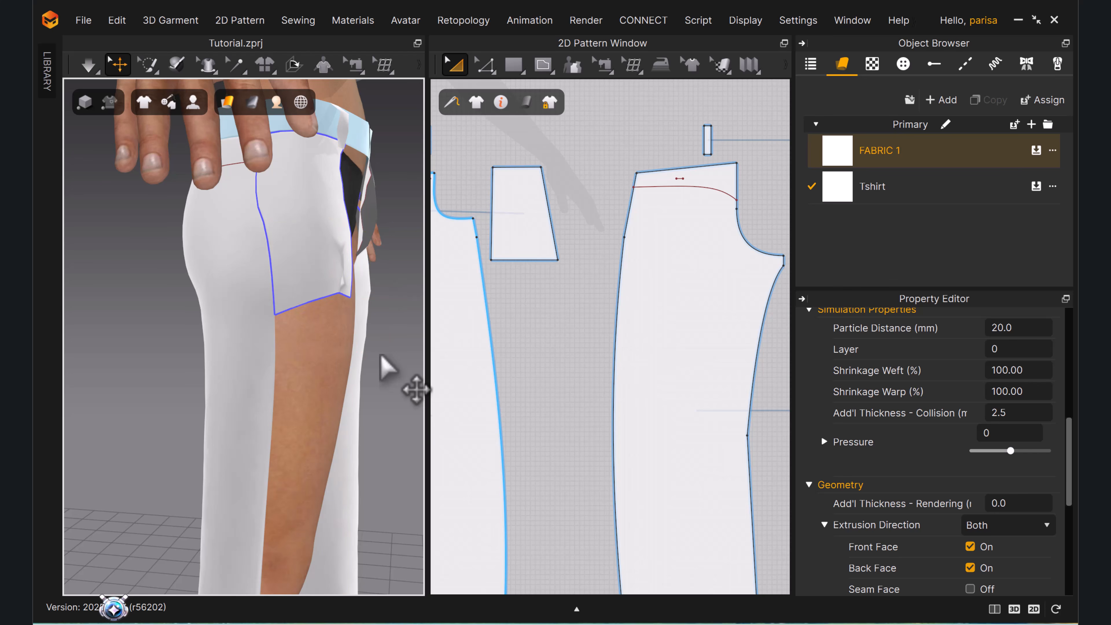
right_drag(380, 356, 300, 357)
scroll(301, 357, up, 4)
middle_drag(305, 336, 335, 357)
key(space)
drag(216, 308, 352, 352)
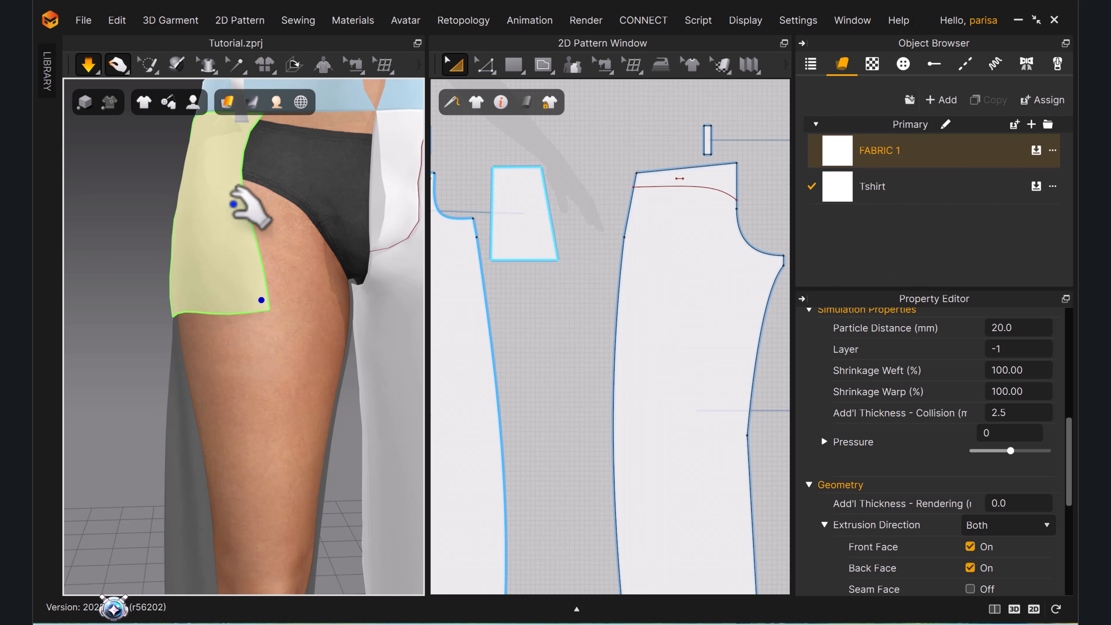
key(space)
Show all hidden garment pieces again, including the front trouser panel.
right_drag(276, 264, 285, 334)
mouse_move(147, 105)
click(165, 154)
click(150, 471)
Hide the opposite front trouser panel and straighten the pocket bag underneath it during simulation.
right_drag(153, 470, 290, 490)
scroll(293, 492, down, 3)
middle_drag(292, 492, 244, 311)
right_drag(244, 311, 192, 340)
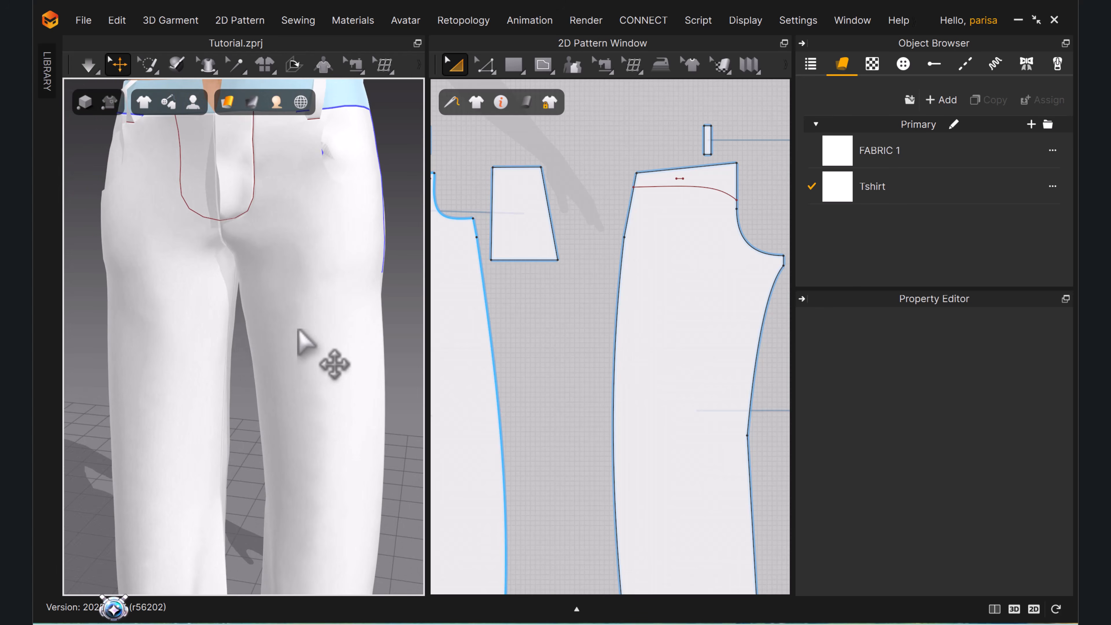
click(298, 330)
key(shift+q)
middle_drag(360, 329, 274, 410)
drag(223, 331, 165, 377)
key(space)
Show all hidden trouser pieces again and simulate the garment so both pockets settle under the front panels.
scroll(212, 352, up, 2)
right_drag(213, 352, 239, 350)
scroll(240, 356, down, 2)
key(shift+q)
mouse_move(142, 104)
click(175, 155)
click(394, 318)
scroll(368, 338, down, 3)
key(space)
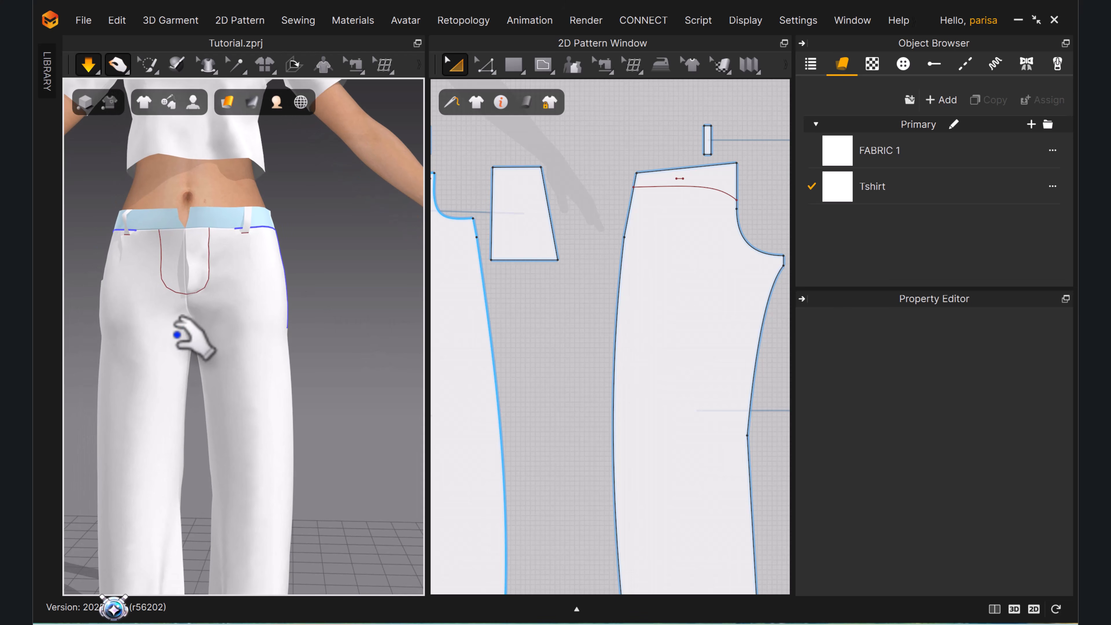
key(space)
click(235, 64)
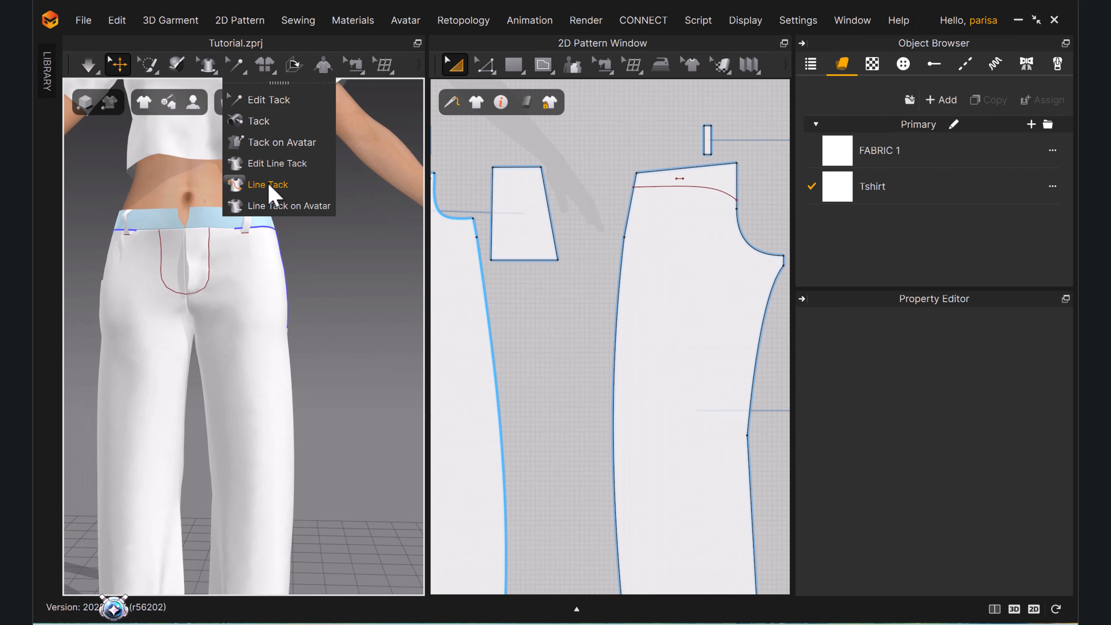
click(358, 357)
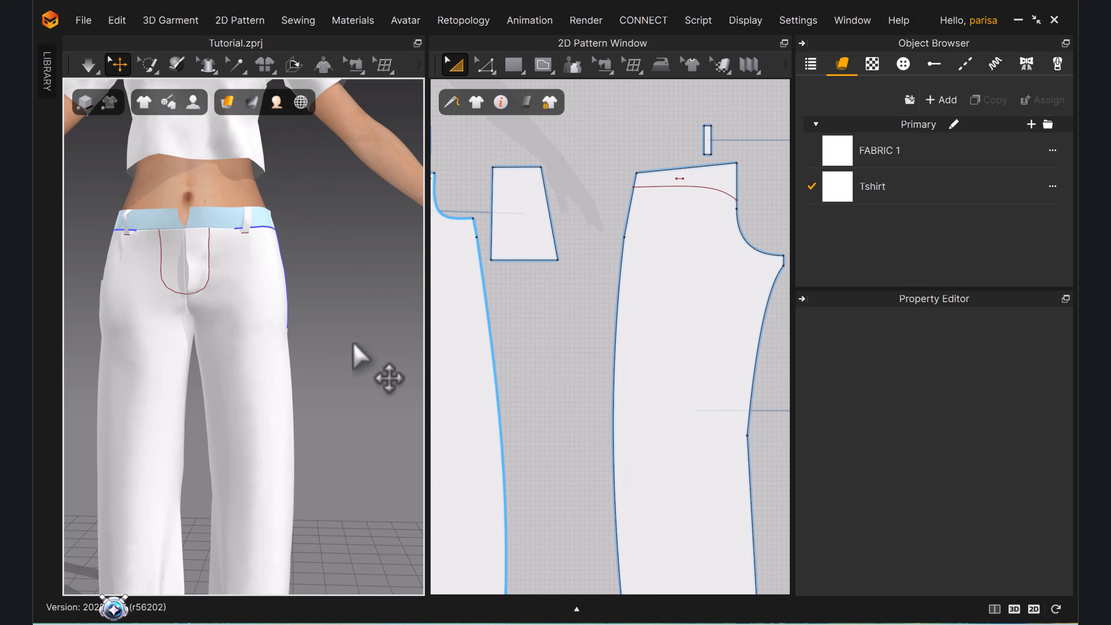
scroll(309, 328, down, 2)
right_drag(225, 261, 293, 275)
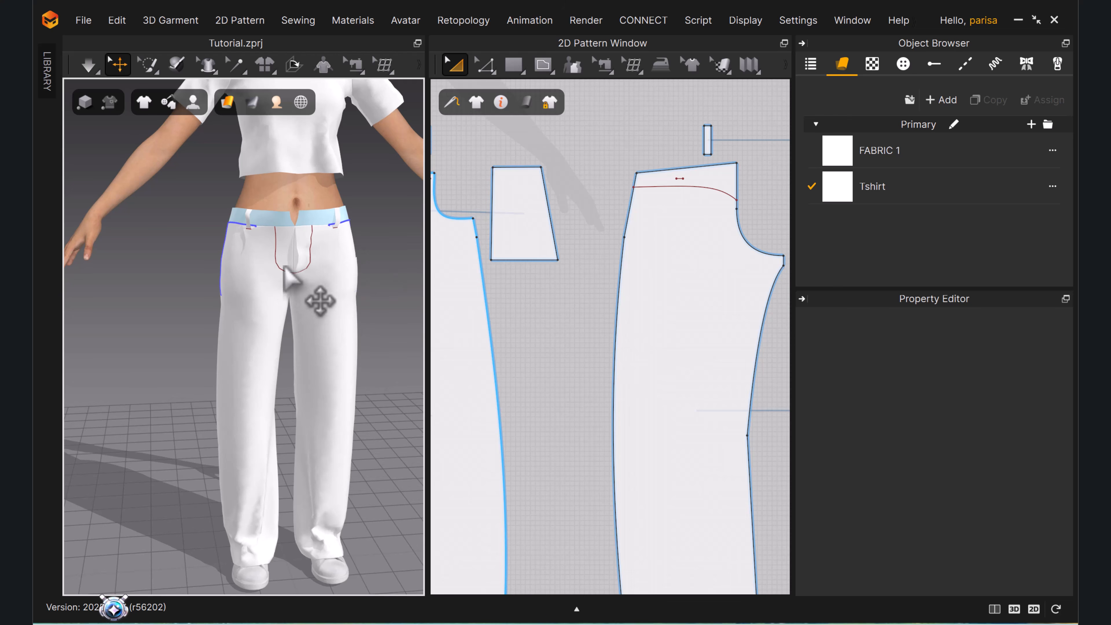
scroll(353, 253, up, 1)
scroll(354, 279, down, 1)
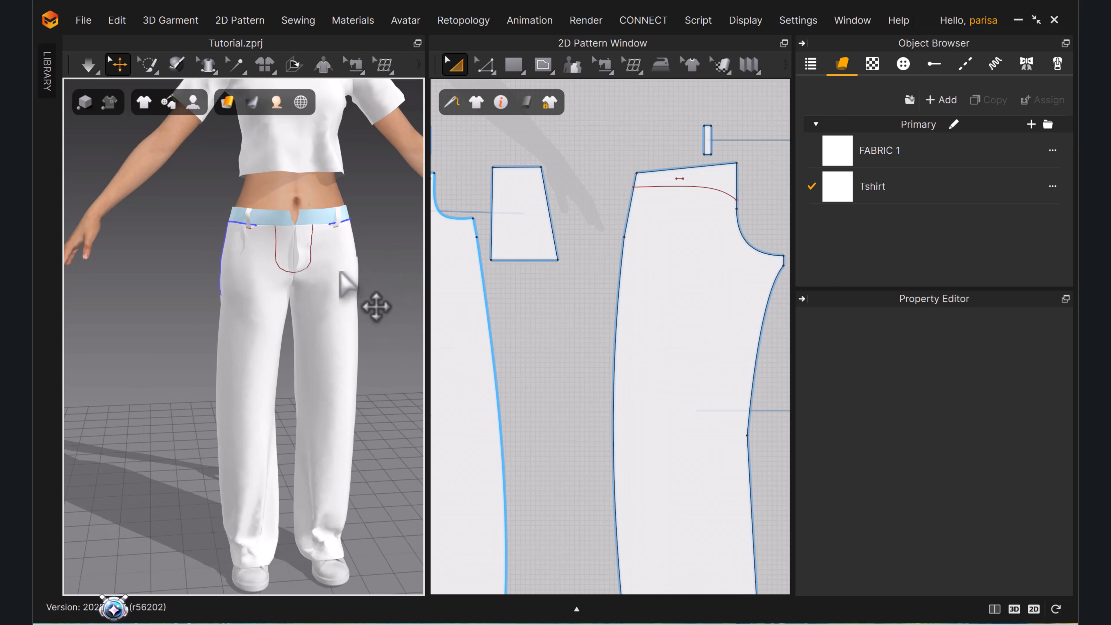
right_drag(388, 262, 364, 278)
click(365, 269)
Offset the front panel's curved pocket opening by 0.50 cm as one internal line, with extension and maintained curvature.
right_drag(537, 302, 732, 363)
scroll(665, 248, up, 5)
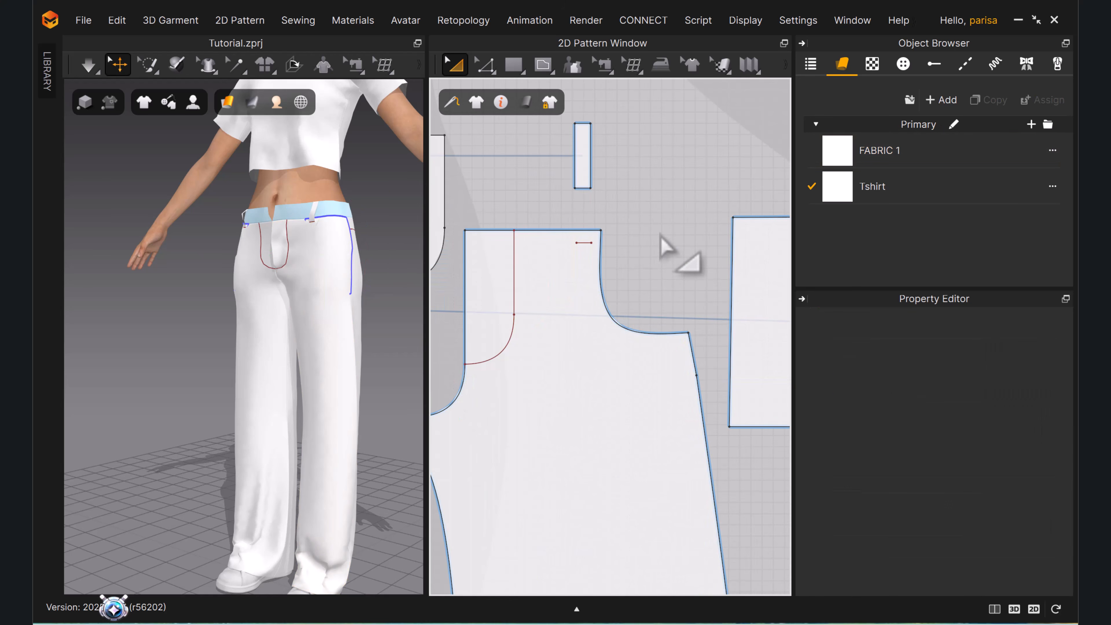
click(625, 343)
key(z)
right_click(628, 342)
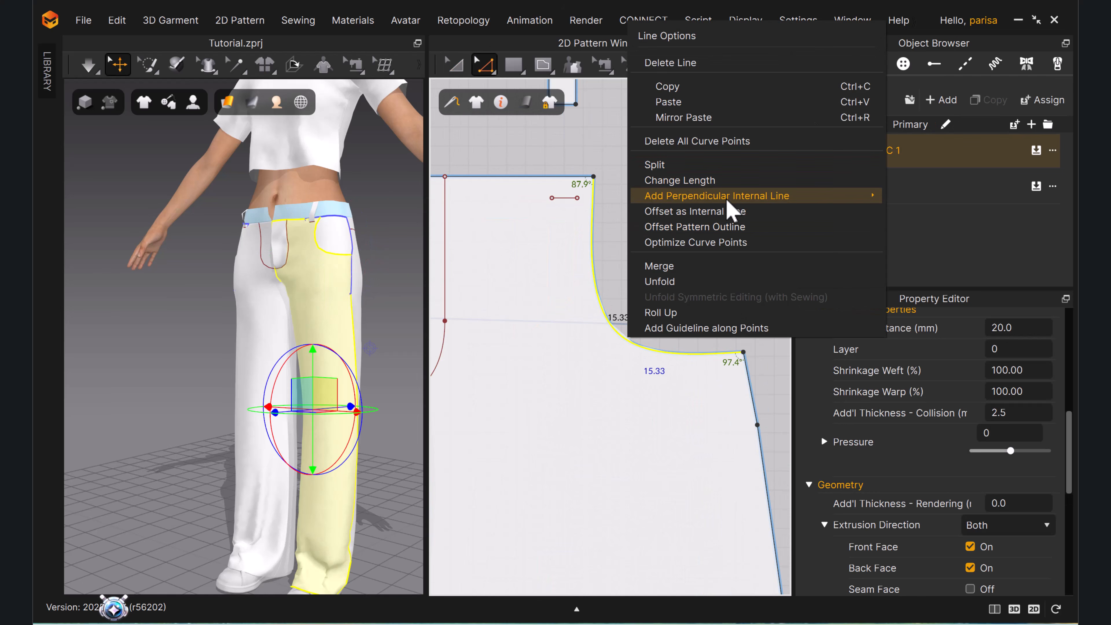
click(736, 215)
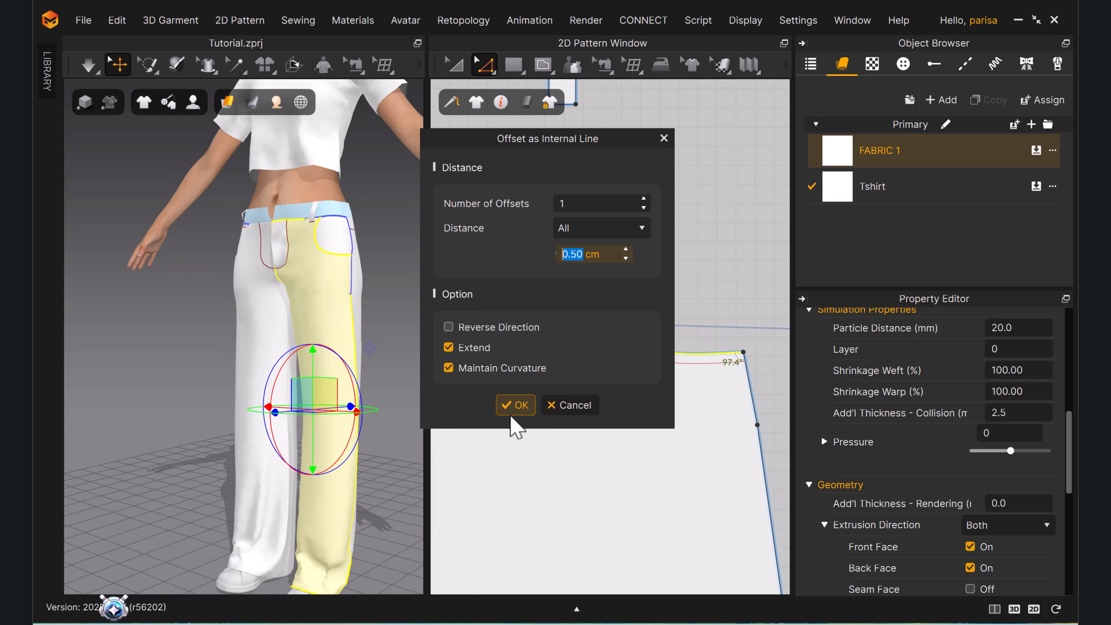
click(515, 404)
scroll(664, 318, down, 6)
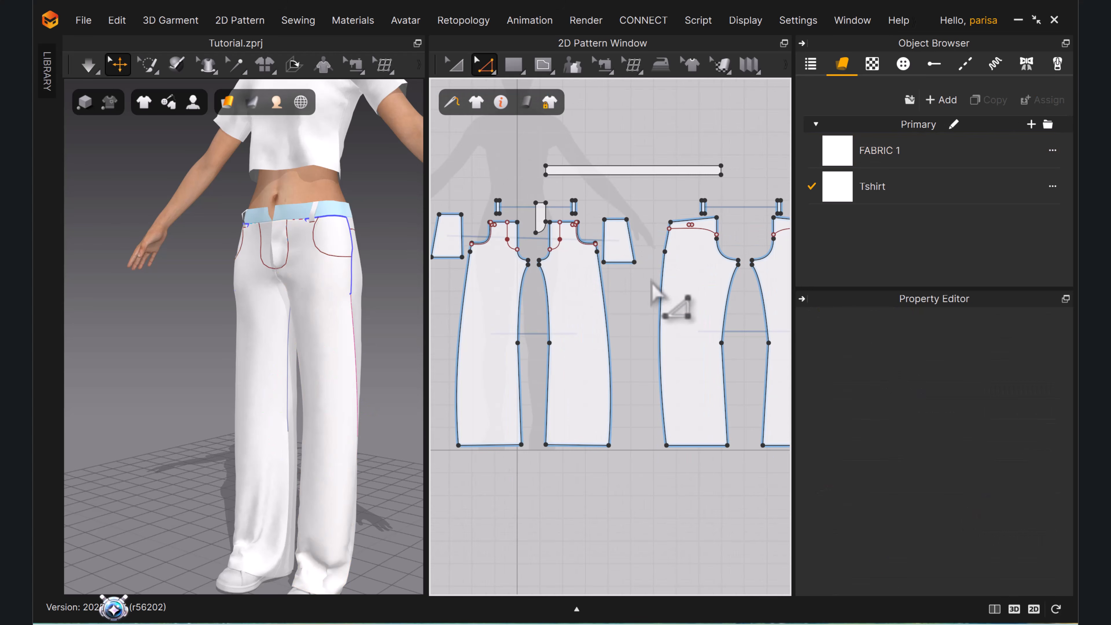
Offset the back panel's inseam edge as an internal line.
right_click(726, 334)
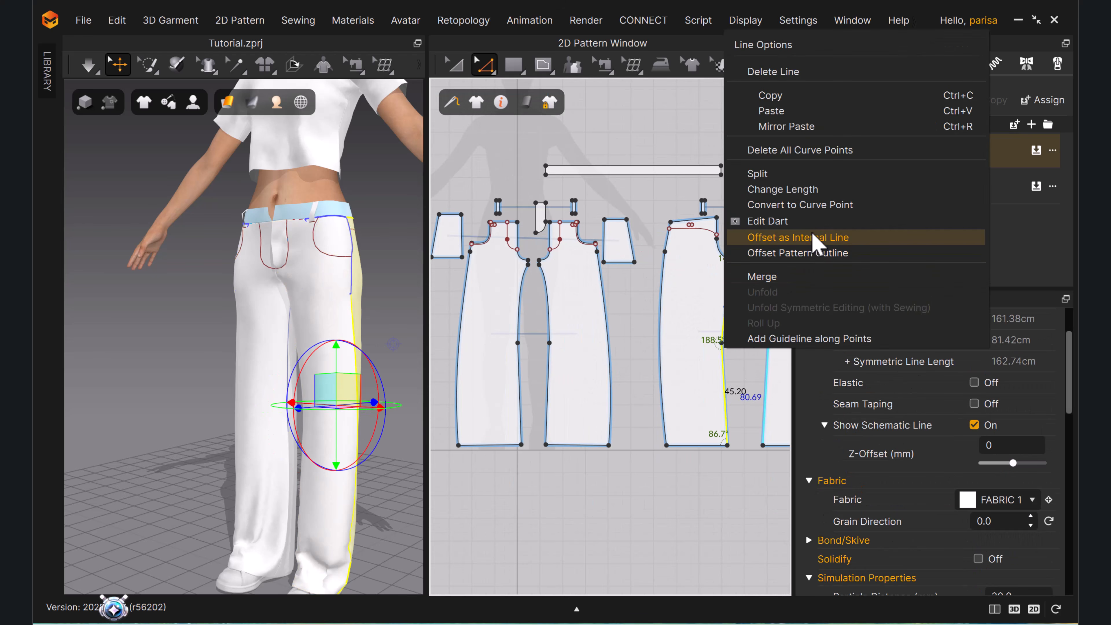
click(814, 243)
click(528, 405)
Offset the straight and curved segments of the front panel's J-shaped fly line as an internal line.
right_drag(341, 394, 372, 279)
click(342, 250)
scroll(585, 239, up, 8)
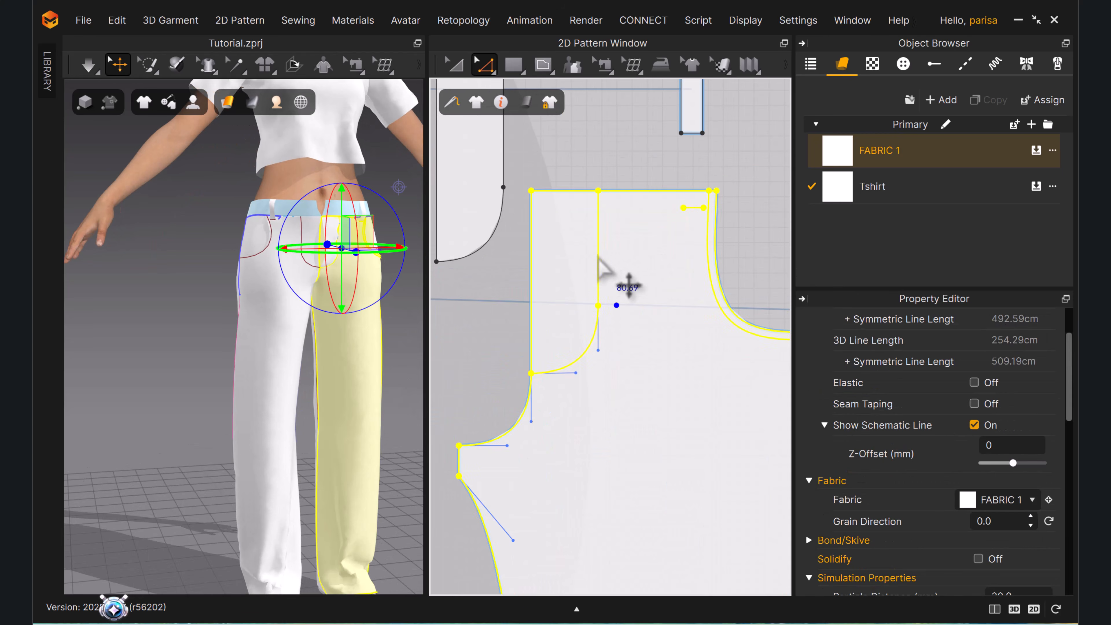
click(597, 287)
shift+click(584, 353)
right_click(584, 354)
click(674, 176)
click(522, 418)
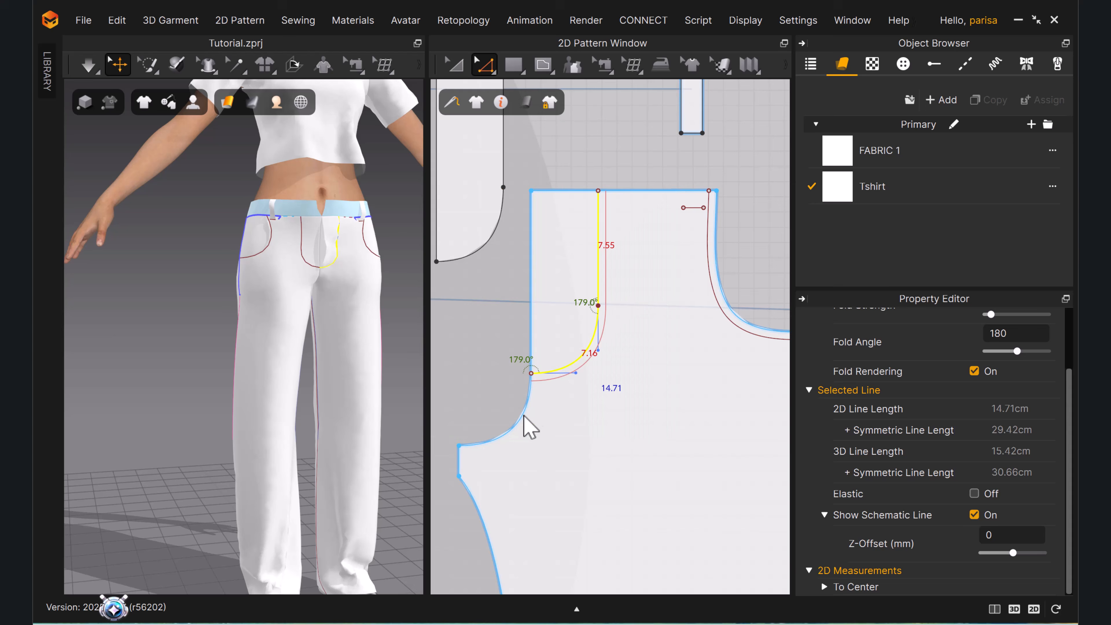
Try to remove the linked editing from the front trouser panel.
scroll(372, 271, up, 6)
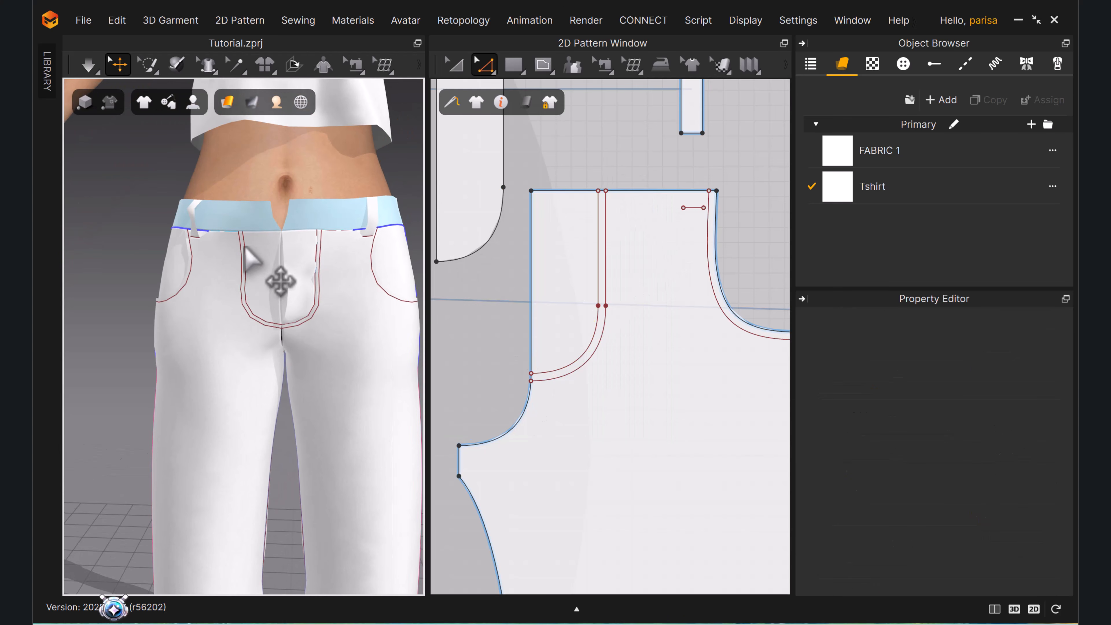
scroll(605, 350, down, 5)
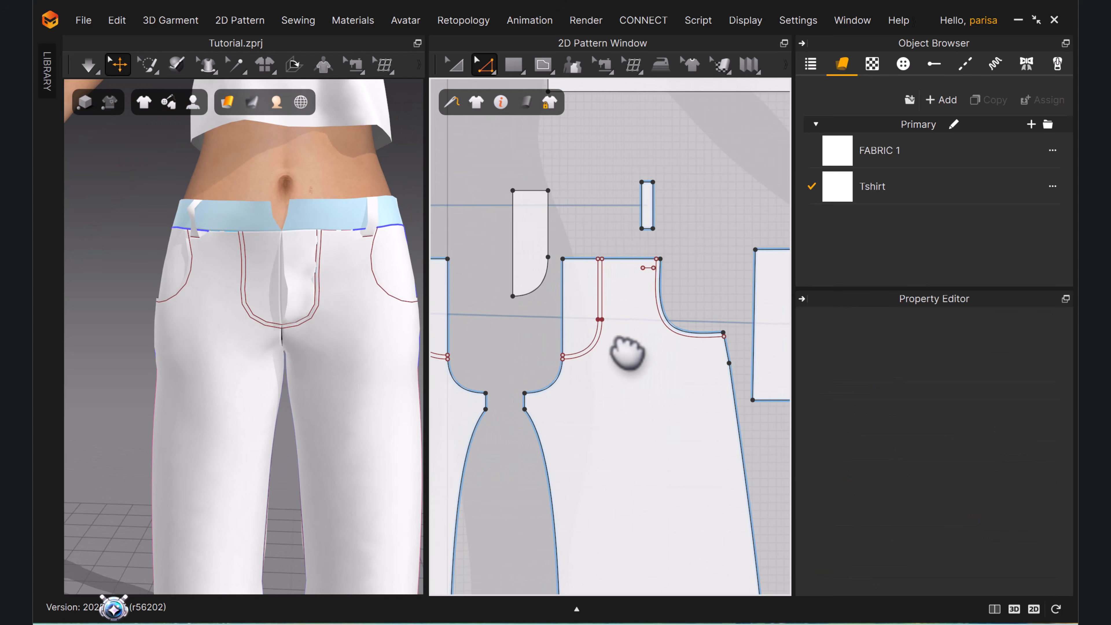
click(257, 252)
key(a)
click(513, 340)
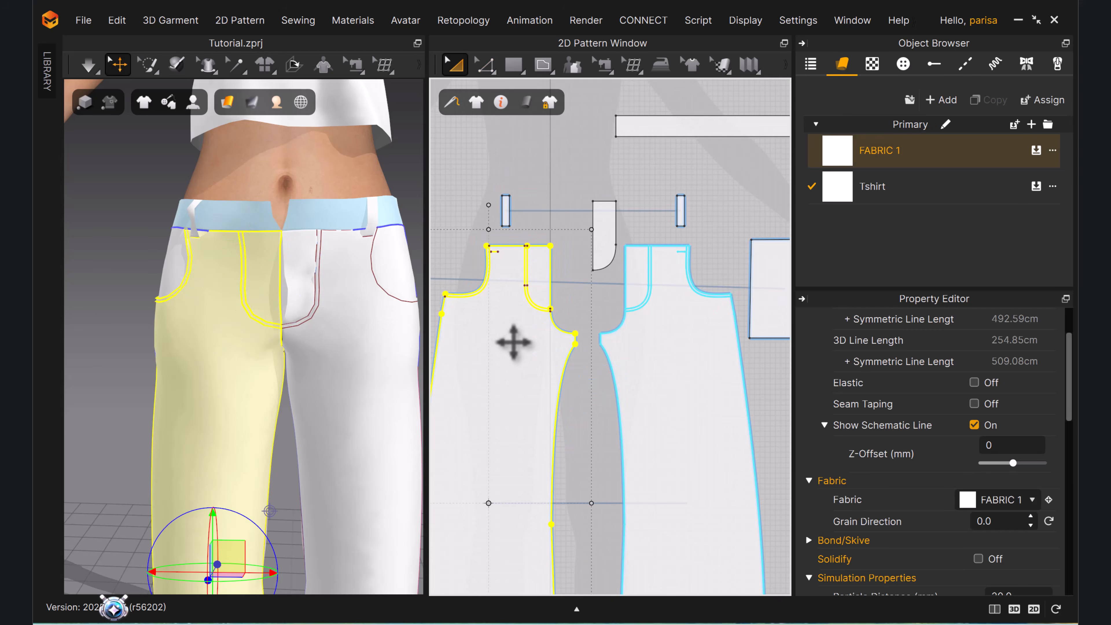
right_click(512, 340)
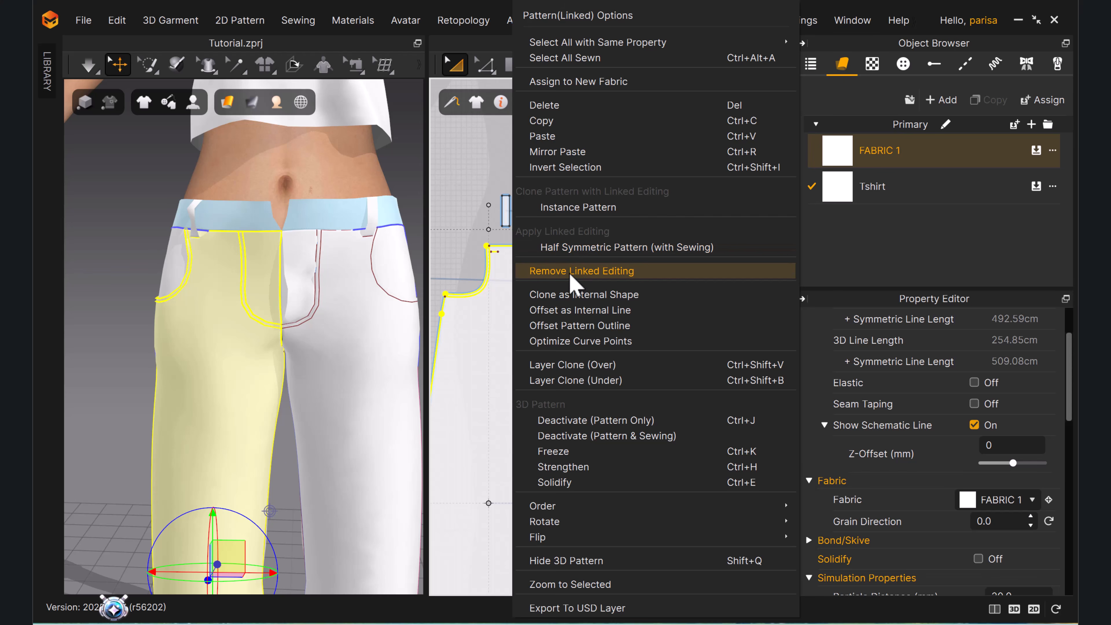
click(618, 273)
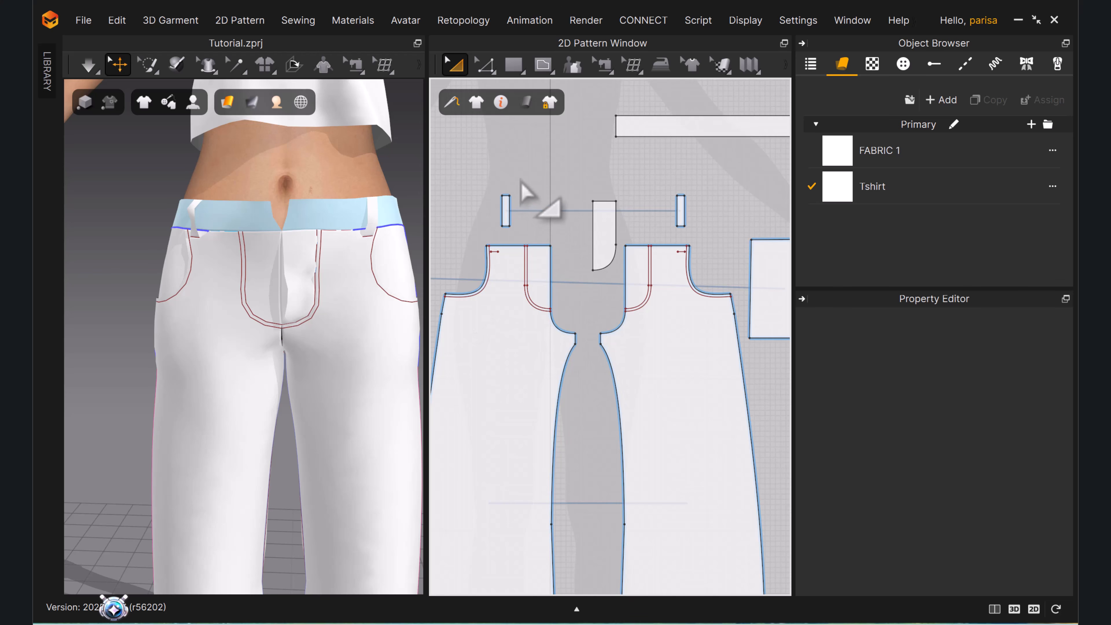
click(504, 364)
right_click(503, 365)
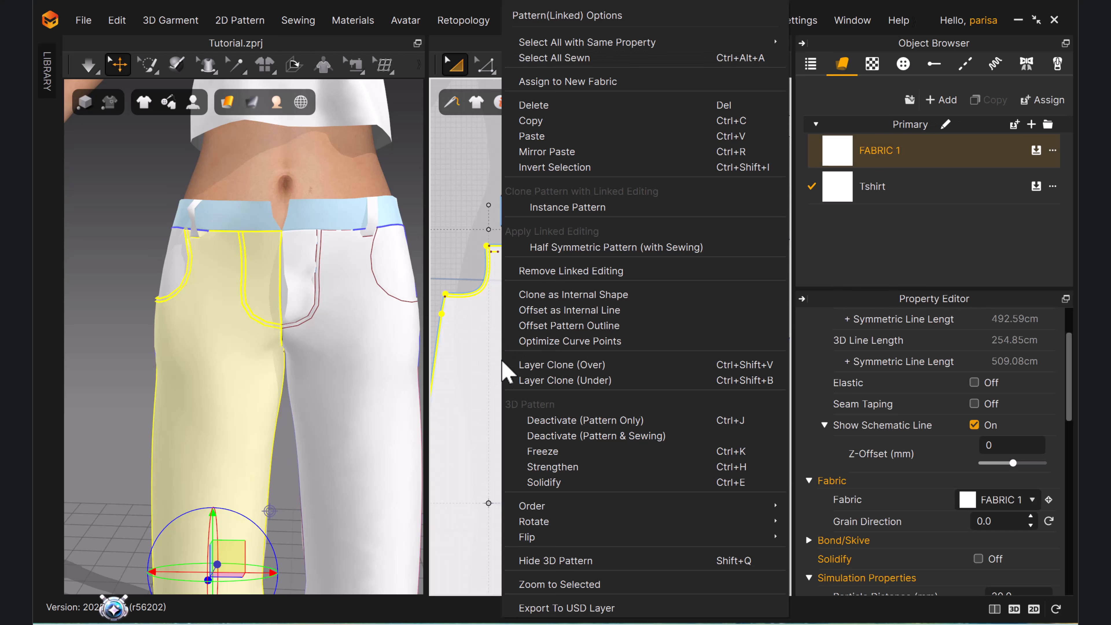
click(582, 271)
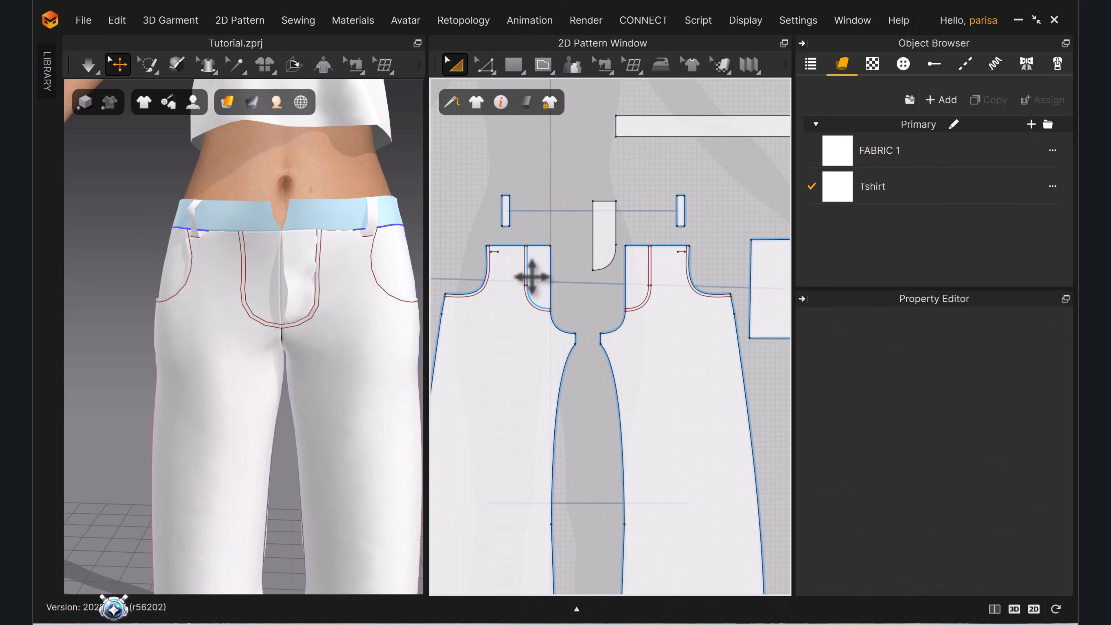
click(263, 292)
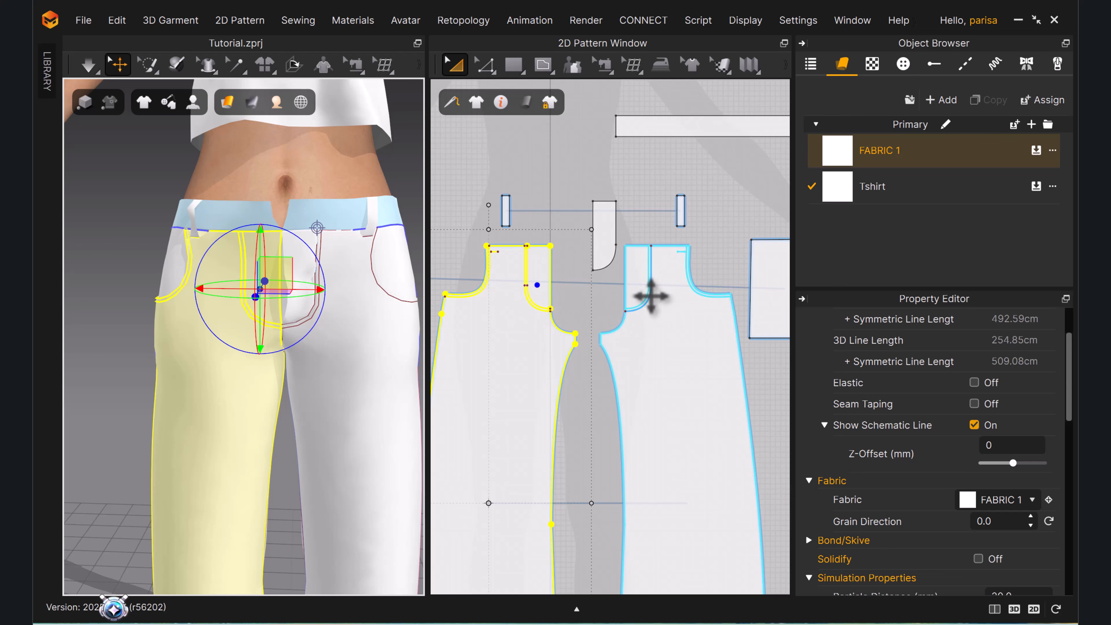
click(665, 195)
Simulate the garment with the new fly and pocket lines on the front panels.
scroll(319, 445, down, 1)
scroll(319, 445, down, 2)
right_drag(356, 387, 392, 389)
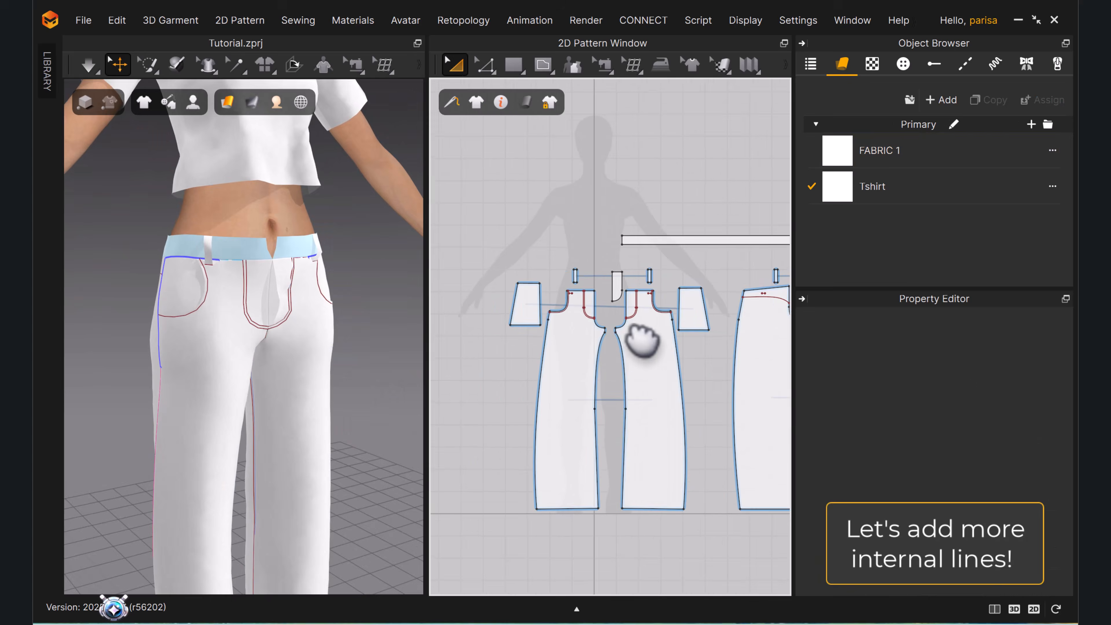
scroll(640, 335, up, 4)
right_drag(355, 350, 369, 328)
key(space)
scroll(334, 339, down, 4)
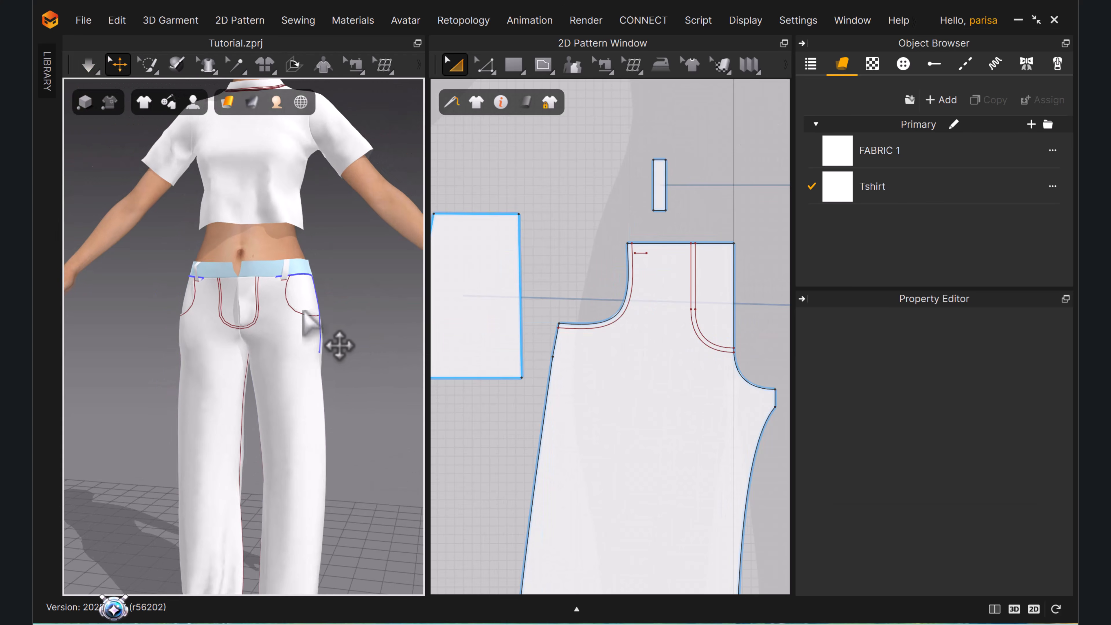
Offset the front panel's crotch curve as an internal line.
click(276, 265)
scroll(730, 413, down, 3)
middle_drag(724, 414, 612, 385)
click(647, 350)
scroll(642, 346, up, 4)
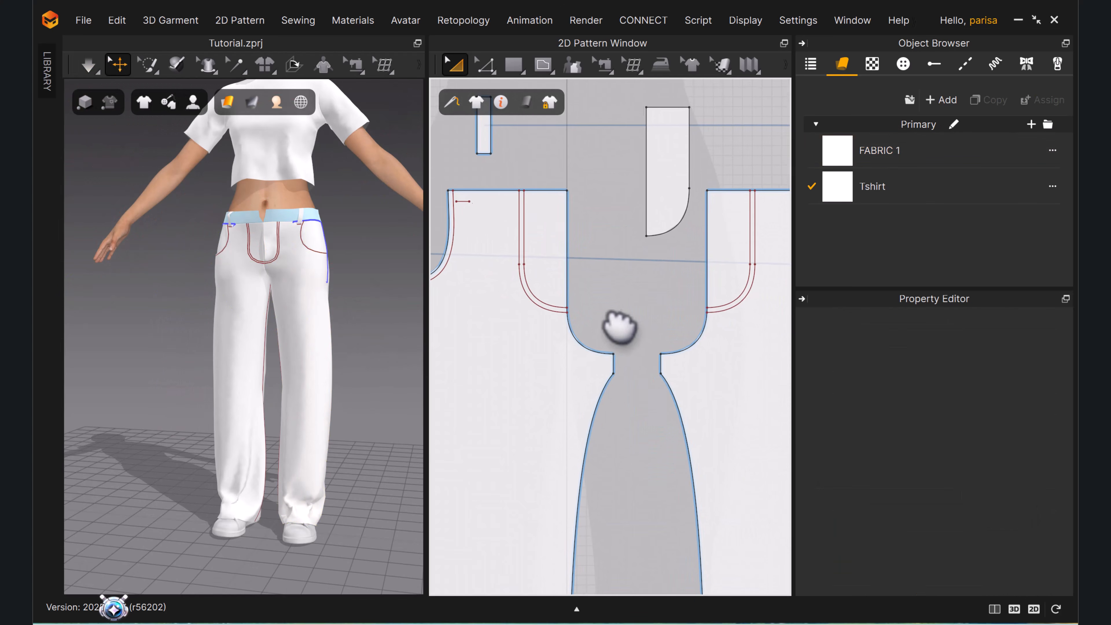
key(z)
click(275, 270)
scroll(601, 338, up, 4)
right_click(558, 345)
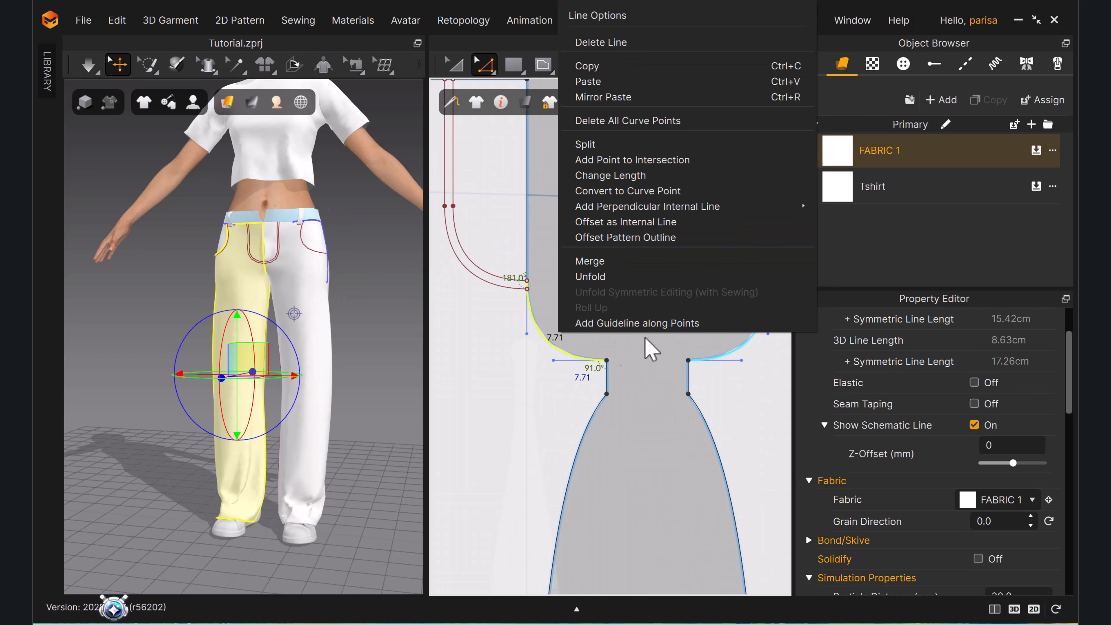
click(360, 343)
scroll(281, 278, up, 2)
right_drag(280, 278, 299, 256)
click(608, 377)
right_click(601, 376)
click(642, 237)
click(516, 407)
Offset the straight and curved segments of the back panel's center-back seam together as an internal line.
scroll(627, 370, down, 3)
scroll(590, 353, down, 2)
middle_drag(735, 357, 510, 337)
right_drag(333, 321, 131, 315)
click(180, 188)
scroll(652, 319, down, 3)
middle_drag(774, 368, 672, 379)
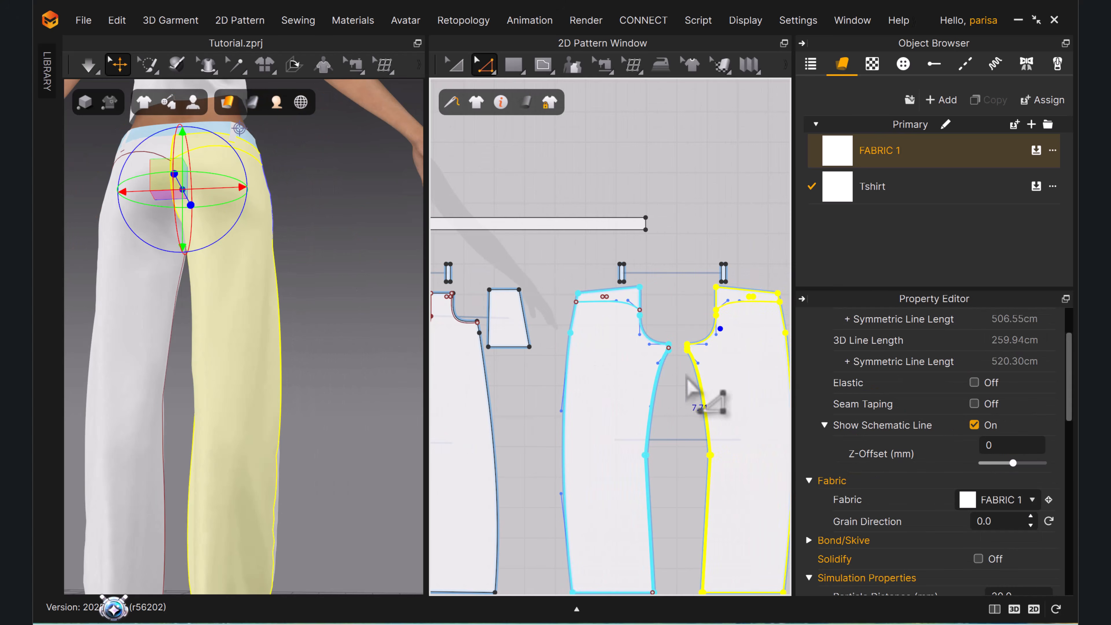
scroll(717, 328, up, 5)
right_click(700, 325)
click(705, 249)
click(712, 316)
click(710, 266)
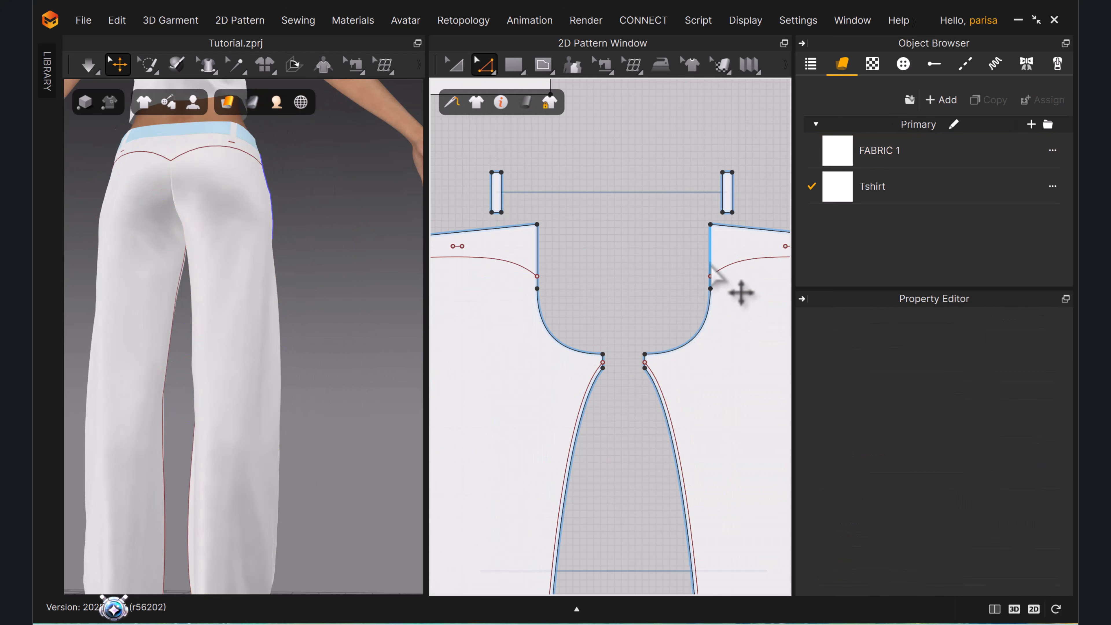
scroll(710, 267, up, 4)
shift+click(709, 362)
right_click(710, 362)
click(782, 252)
click(509, 403)
Offset the back panel's curved yoke line by 0.50 cm as one internal line, extended to the pattern outline with maintained curvature.
right_drag(306, 394, 407, 362)
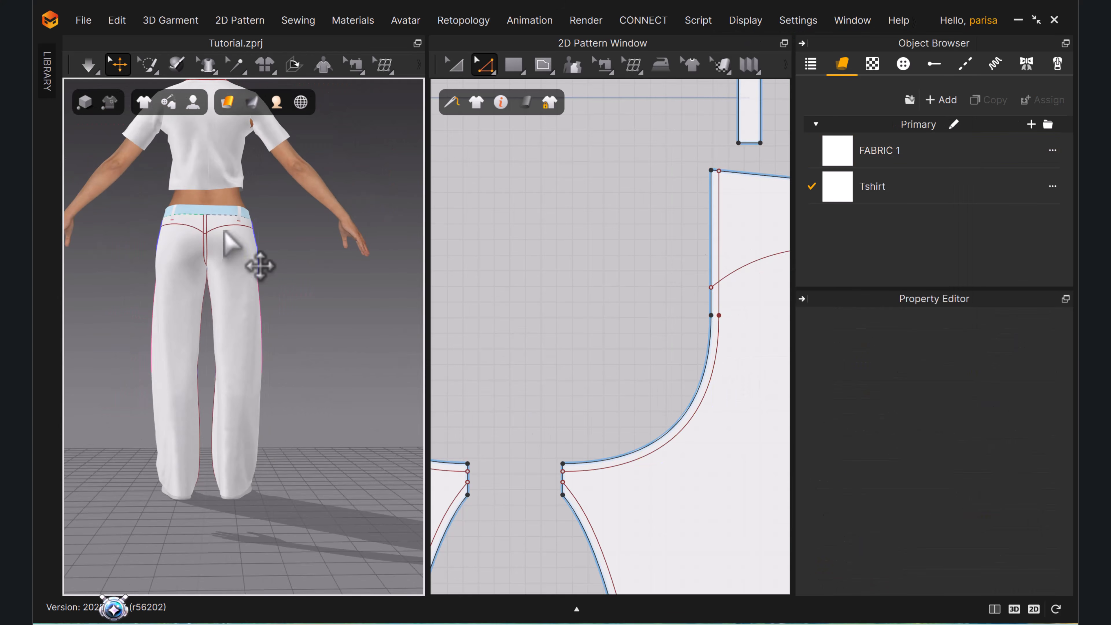
click(224, 230)
scroll(757, 268, down, 2)
middle_drag(756, 268, 547, 299)
click(621, 280)
click(749, 216)
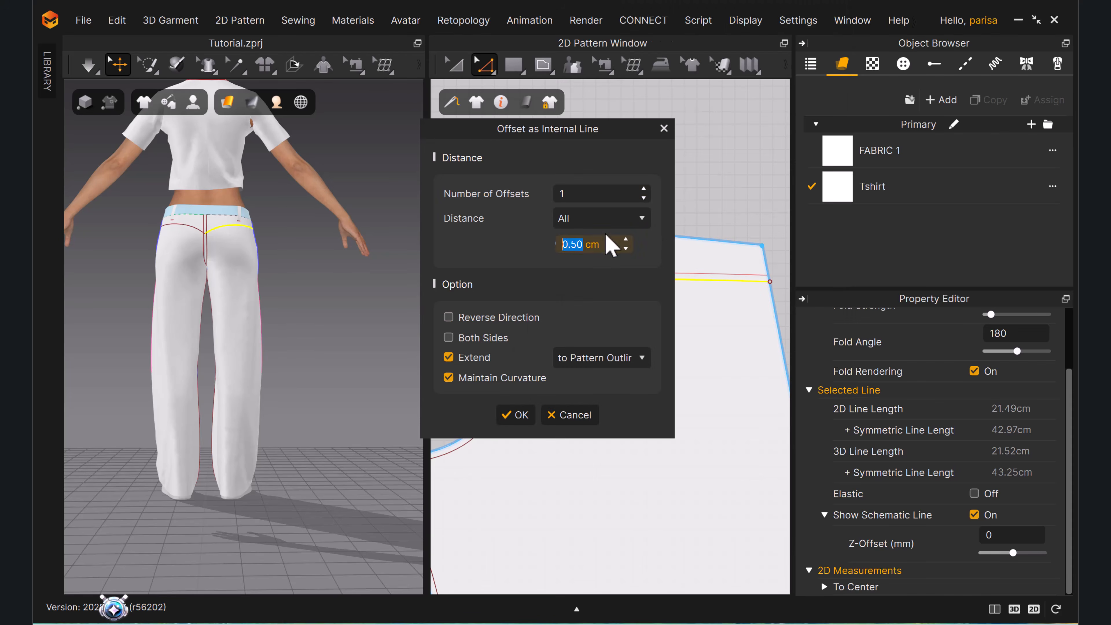
click(523, 407)
click(682, 180)
Draw an internal rectangle about 12.4 cm square below the yoke lines on the back panel as a pocket outline.
scroll(682, 181, down, 5)
click(542, 65)
click(545, 121)
scroll(672, 256, up, 5)
drag(607, 219, 673, 309)
Try to split the back pocket rectangle's outline uniformly into 2 segments.
key(x)
right_click(652, 316)
click(472, 353)
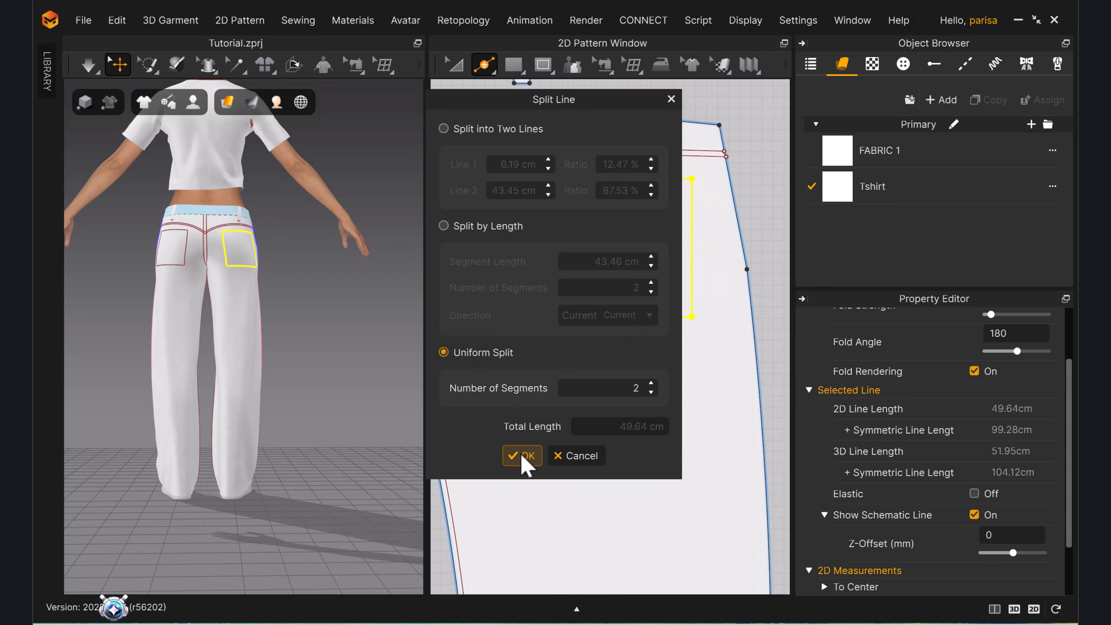
click(515, 454)
click(554, 374)
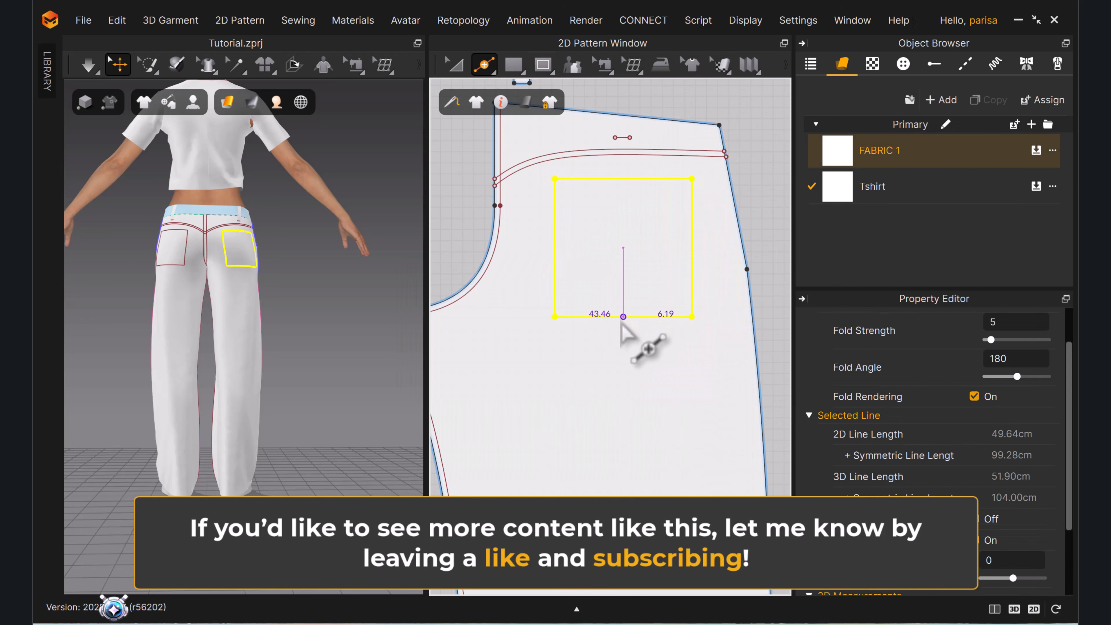
right_click(623, 317)
click(670, 99)
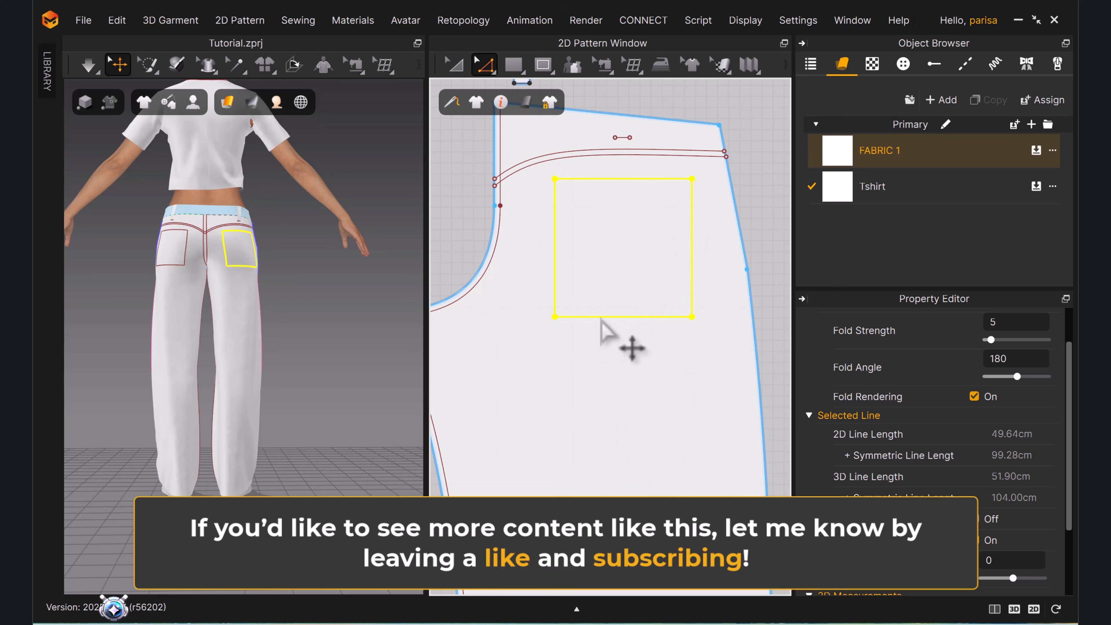
Split the pocket rectangle's lower edge at its middle and pull the new point down to form a pointed bottom.
right_click(616, 317)
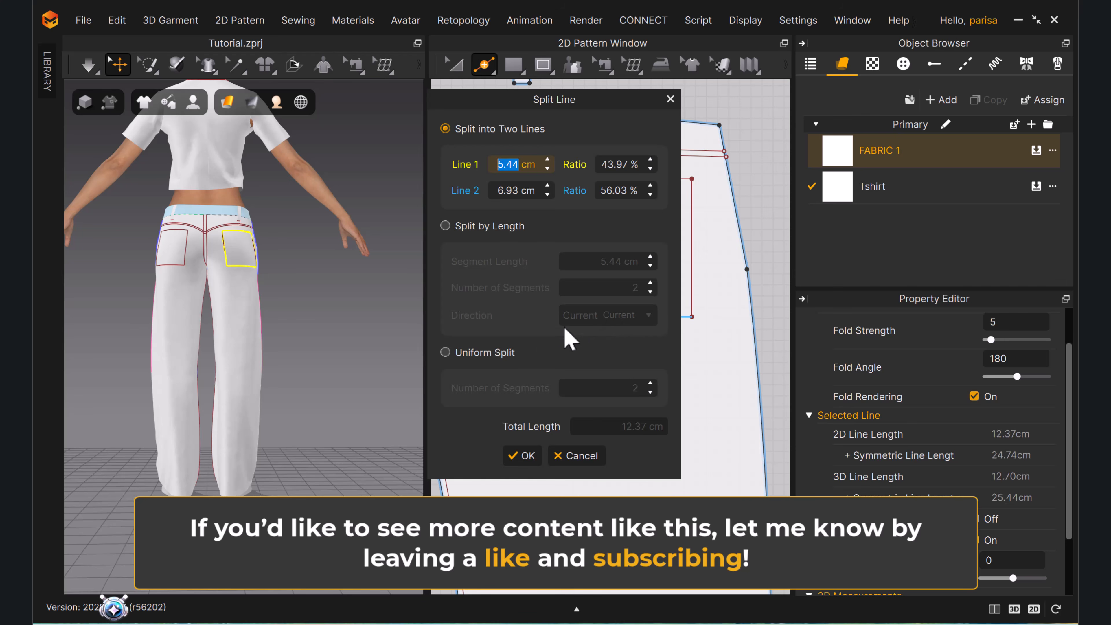
click(522, 455)
drag(624, 318, 625, 341)
Clone the pointed pocket outline as a separate pattern piece and place it beside the back panel.
key(a)
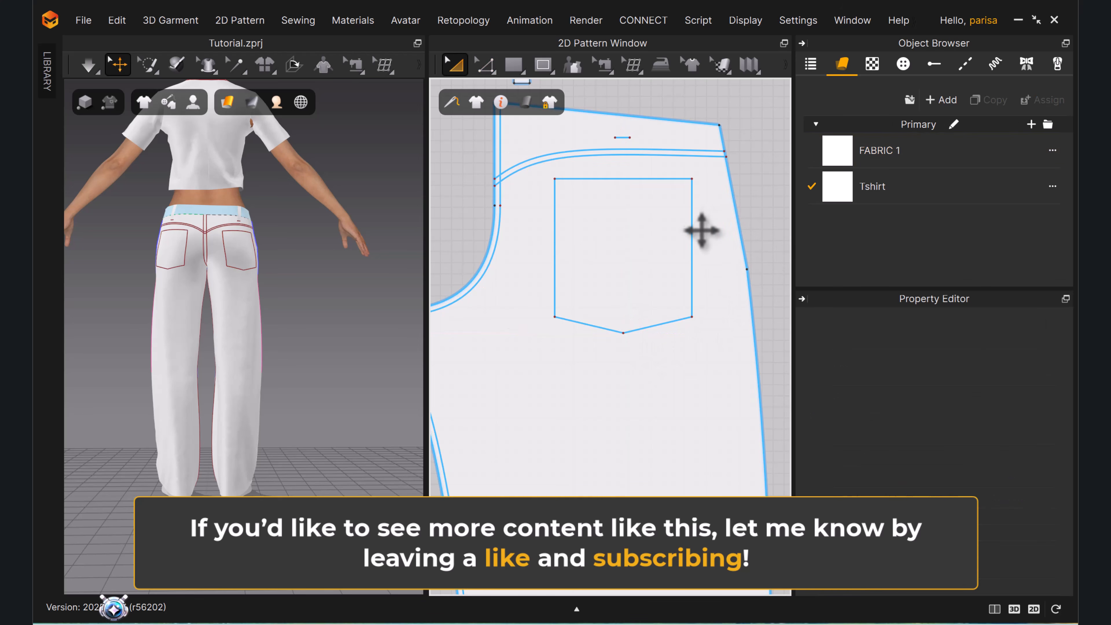
click(690, 239)
right_click(687, 239)
click(760, 388)
middle_drag(440, 402, 424, 397)
click(709, 248)
Sew the pocket piece's sides and pointed bottom to the matching internal outline on the back panel, leaving the upper edge open.
key(m)
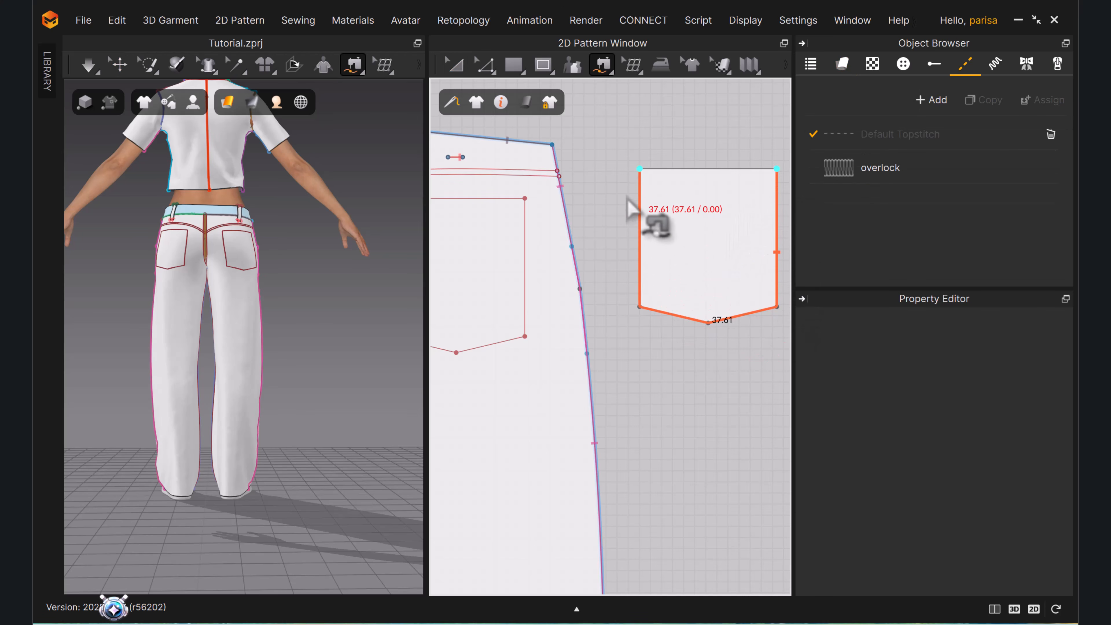
middle_drag(585, 206, 708, 196)
scroll(682, 200, down, 2)
click(658, 190)
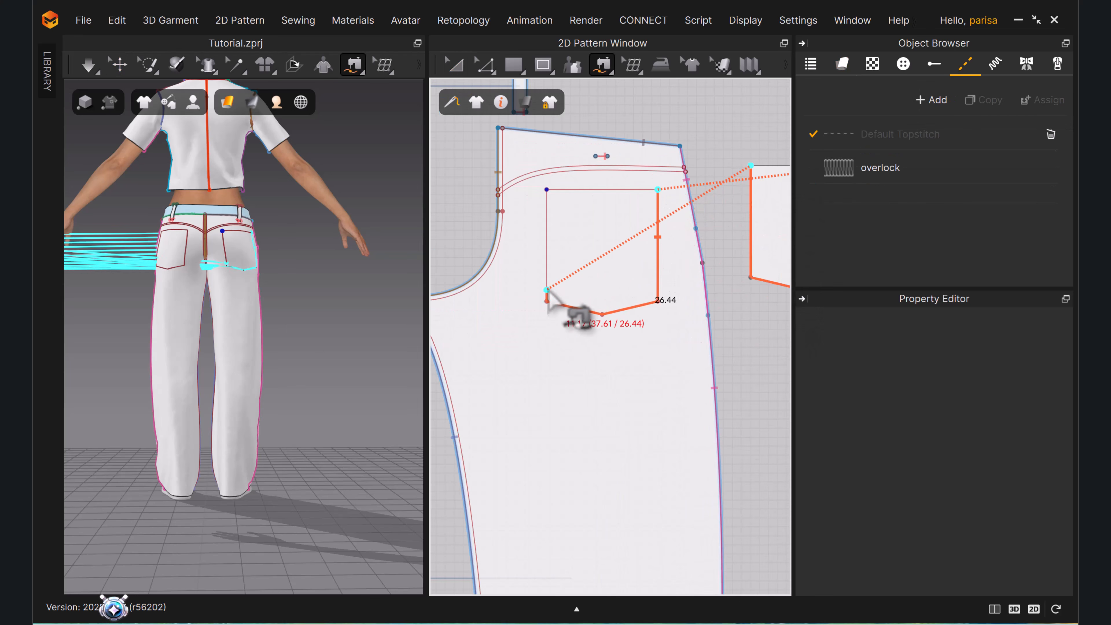
click(547, 190)
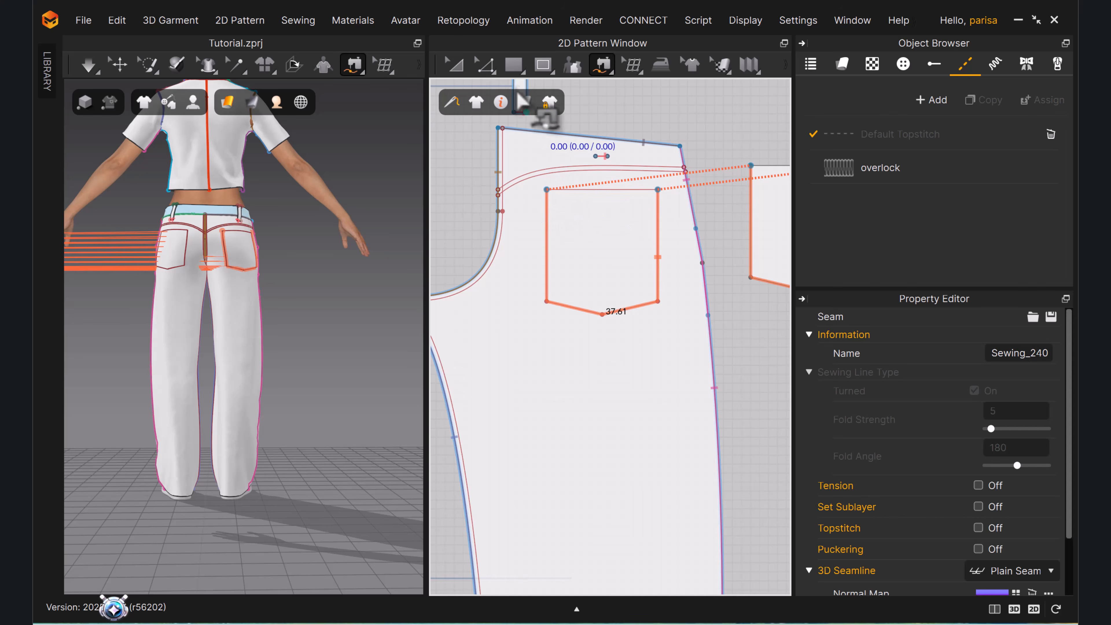
Scale the pocket piece up slightly about its center to an outline length of about 53.6 cm.
click(454, 70)
click(769, 268)
middle_drag(769, 268, 577, 271)
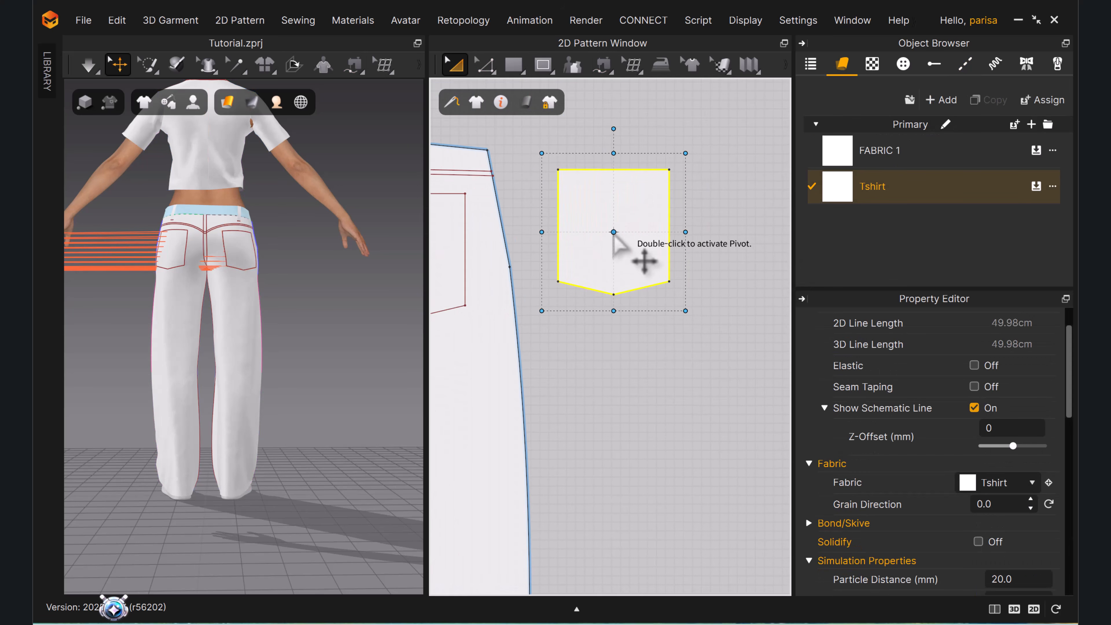
drag(690, 153, 702, 144)
click(760, 279)
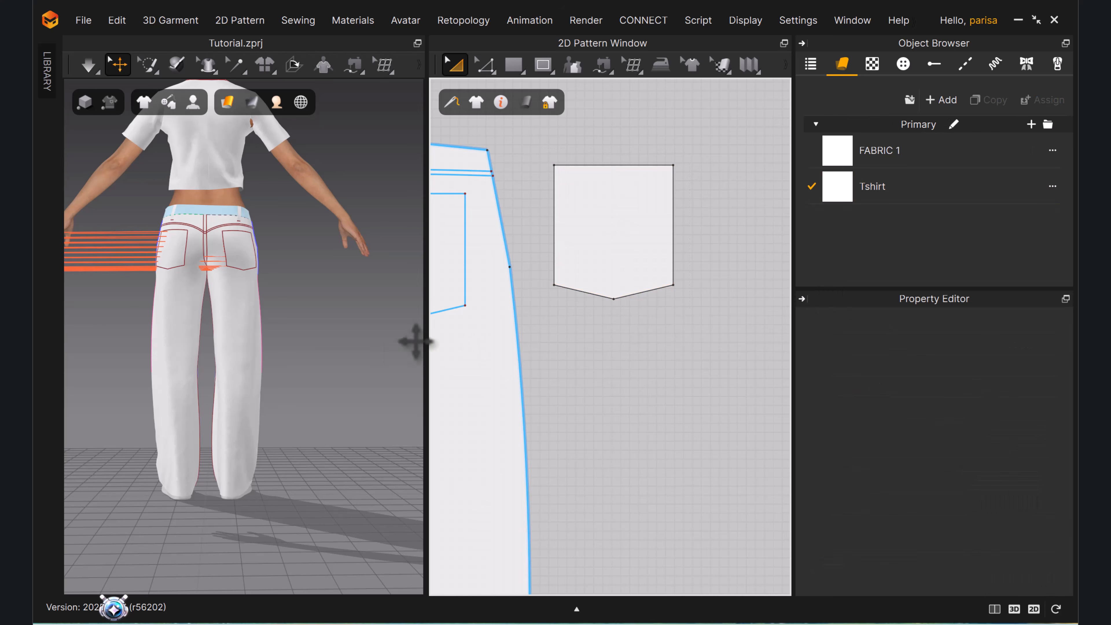
Superimpose the pocket piece over the back panel in 3D and simulate the garment.
click(597, 232)
scroll(132, 327, down, 5)
right_drag(131, 327, 212, 288)
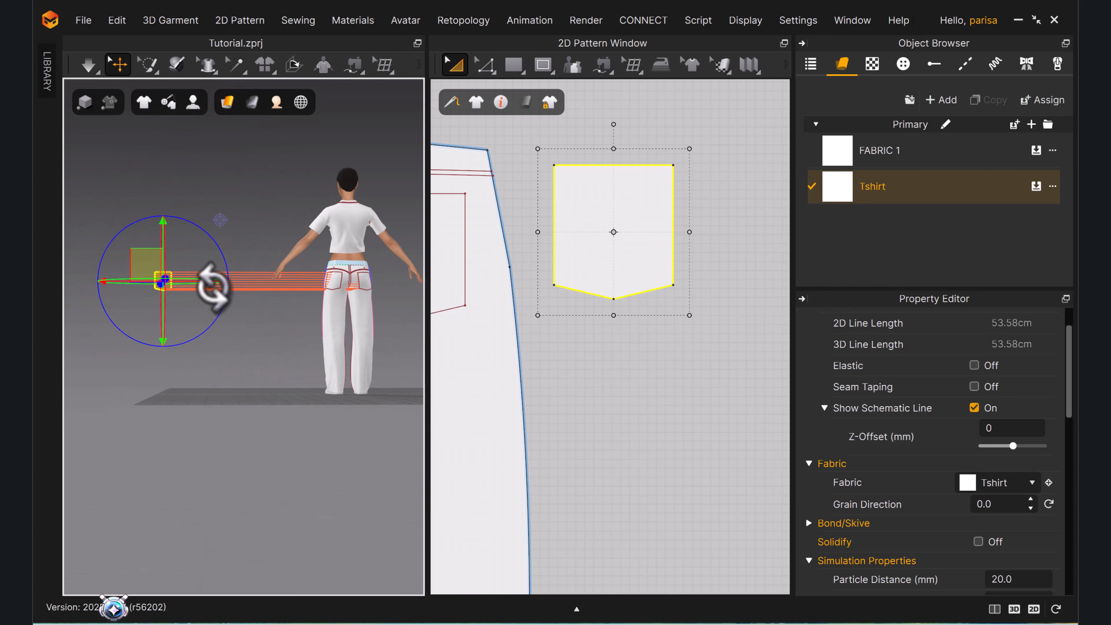
right_click(162, 276)
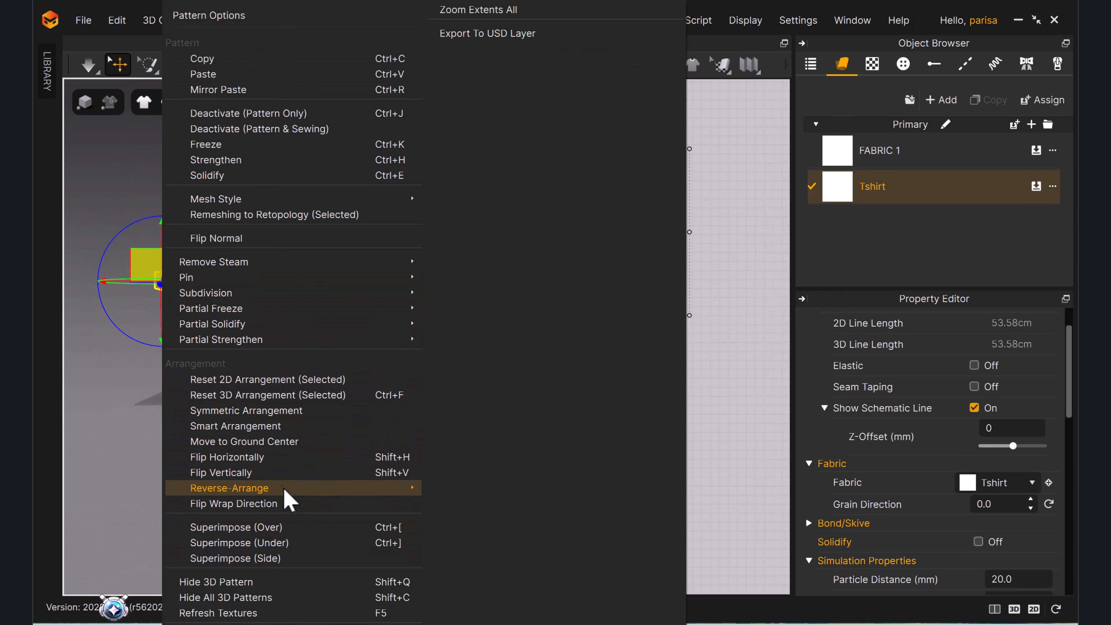
click(236, 527)
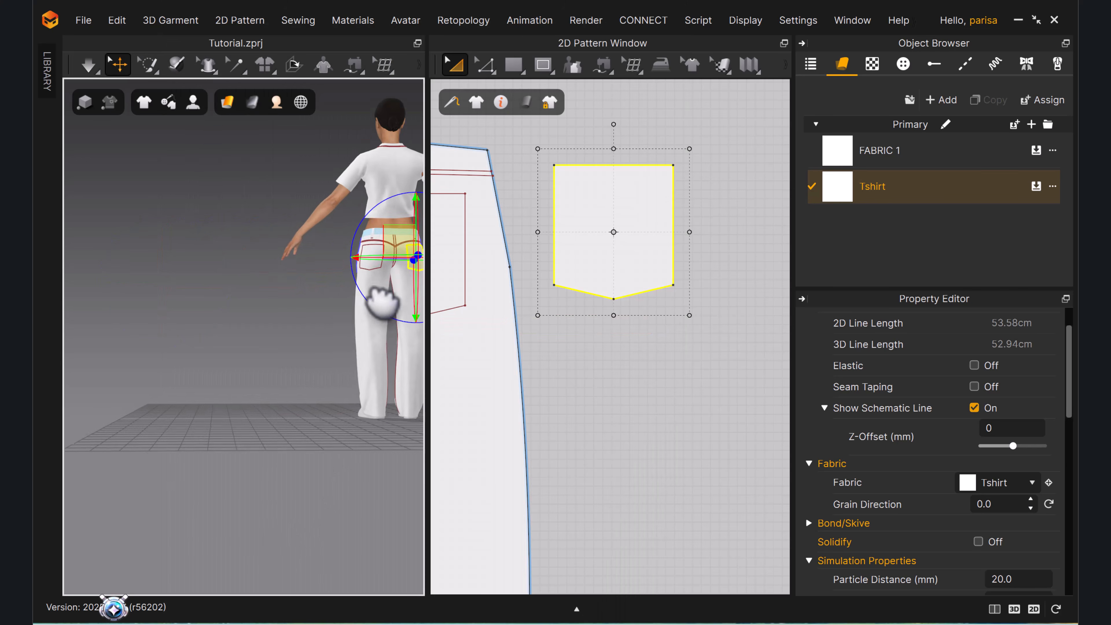
key(space)
click(613, 210)
Move the back panels, their belt loops and the pocket piece farther from the front pieces to make room in the 2D layout.
scroll(756, 231, down, 6)
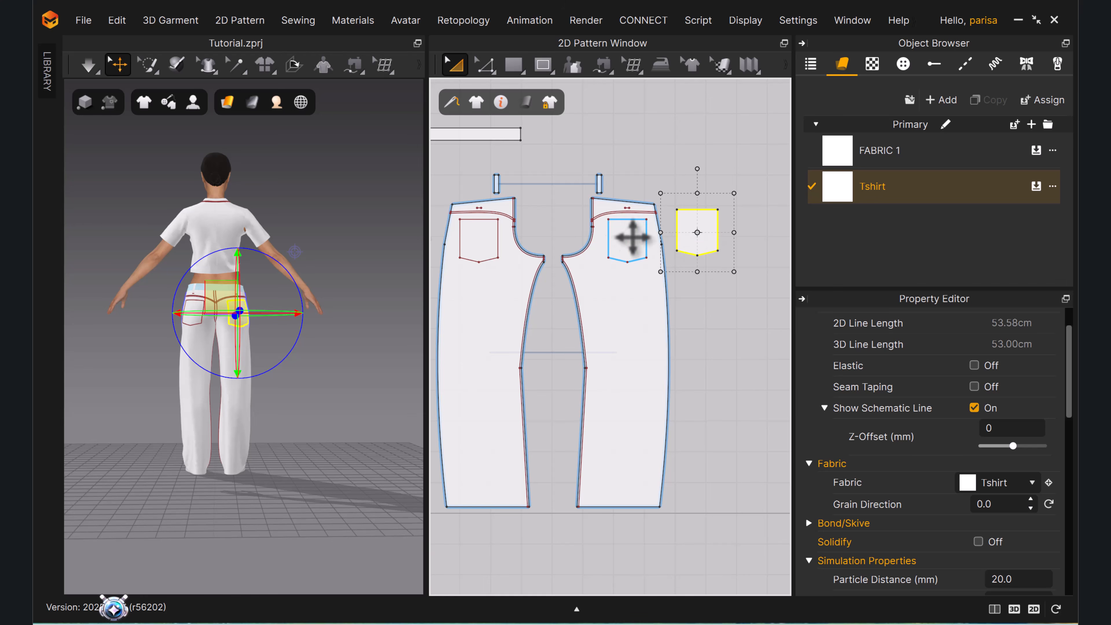
scroll(637, 236, down, 5)
drag(518, 198, 684, 393)
drag(599, 290, 690, 293)
click(670, 337)
key(ctrl+z)
key(ctrl+z)
shift+click(612, 295)
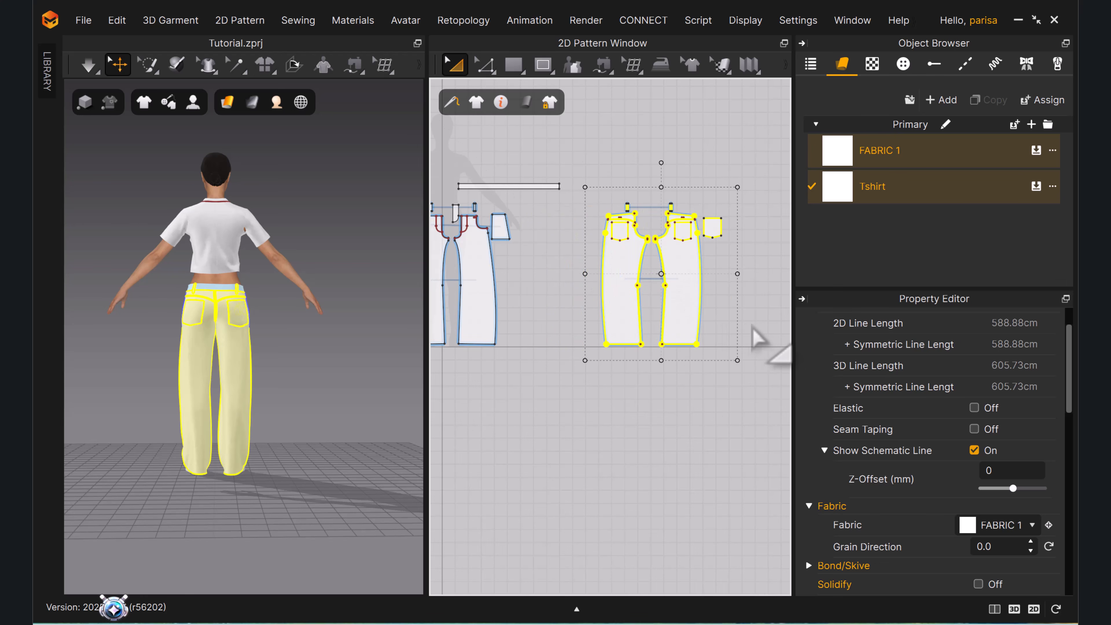
click(751, 337)
Create a symmetric copy of the back pocket with its sewing, place it beside the other back panel, and simulate the garment.
click(712, 227)
key(ctrl+d)
click(583, 228)
click(635, 385)
key(space)
Draw an internal rectangle about 11.7 cm square near the outer edge of the front panel at knee height.
scroll(326, 325, up, 4)
right_drag(326, 324, 471, 323)
middle_drag(471, 323, 484, 327)
scroll(473, 378, down, 4)
middle_drag(473, 378, 489, 297)
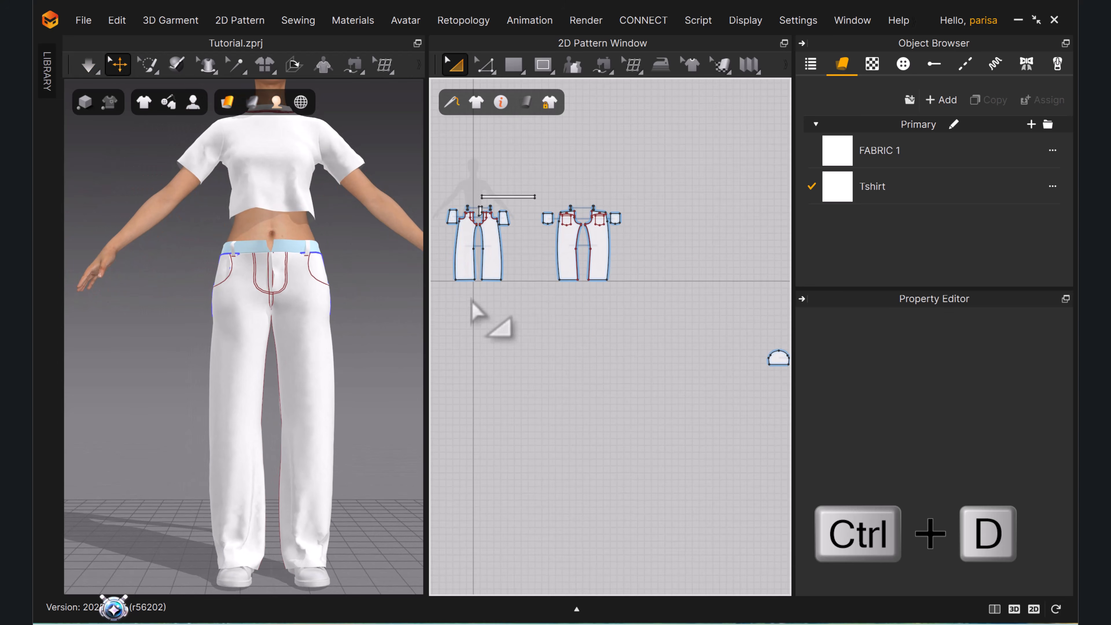
right_drag(372, 350, 292, 392)
scroll(278, 293, up, 5)
click(225, 254)
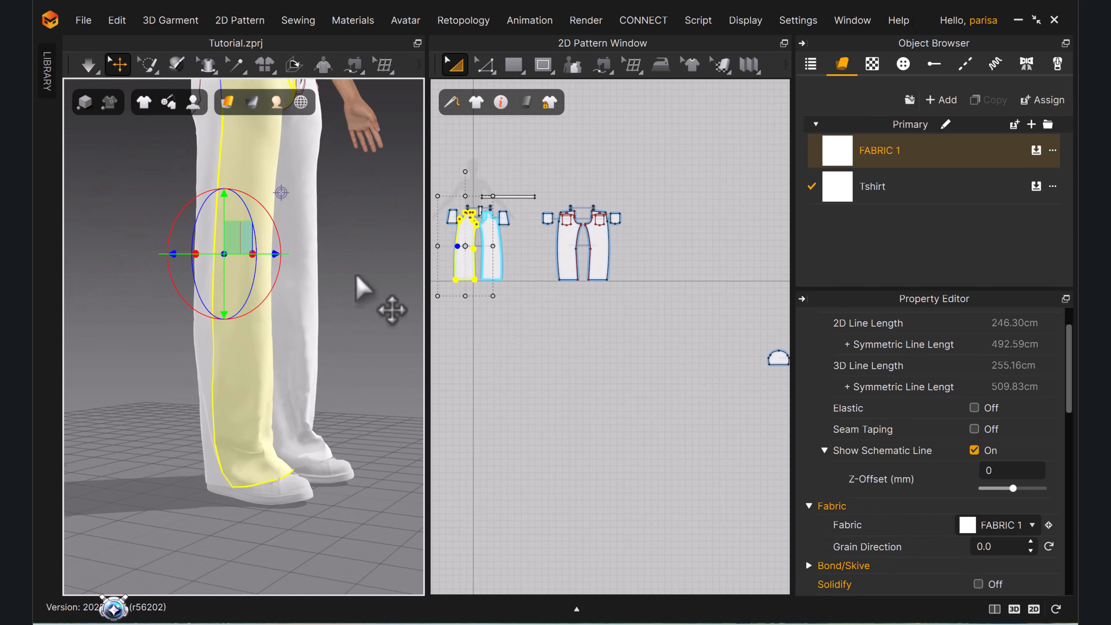
scroll(726, 322, up, 10)
middle_drag(588, 259, 667, 203)
click(546, 70)
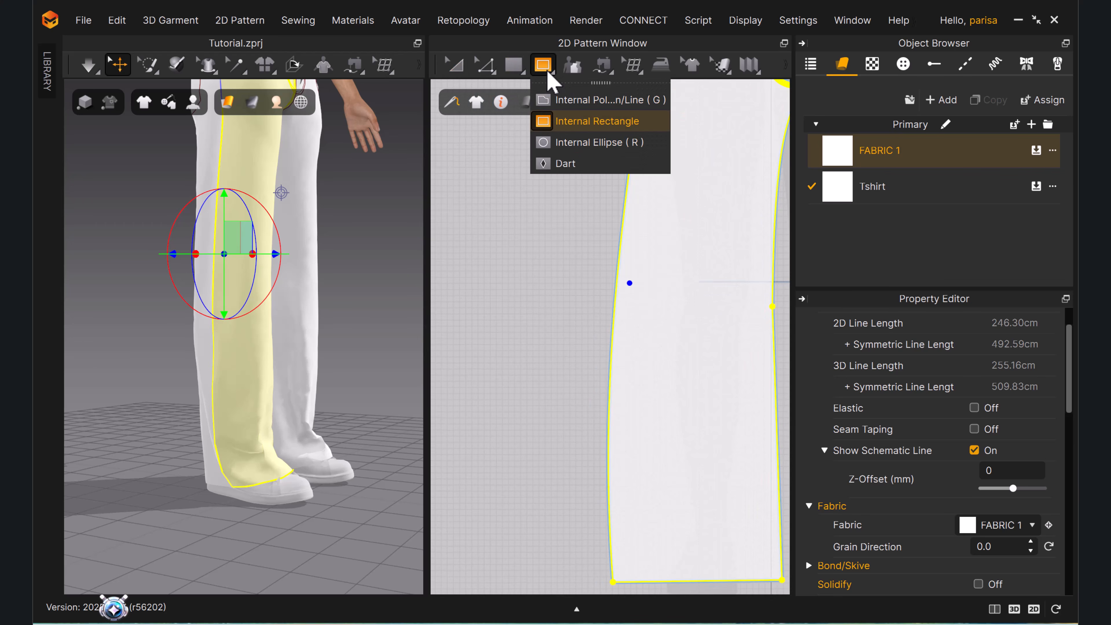
middle_drag(597, 265, 531, 266)
drag(562, 256, 633, 328)
scroll(261, 267, up, 3)
mouse_move(262, 267)
right_down()
mouse_move(211, 268)
mouse_move(262, 266)
right_up()
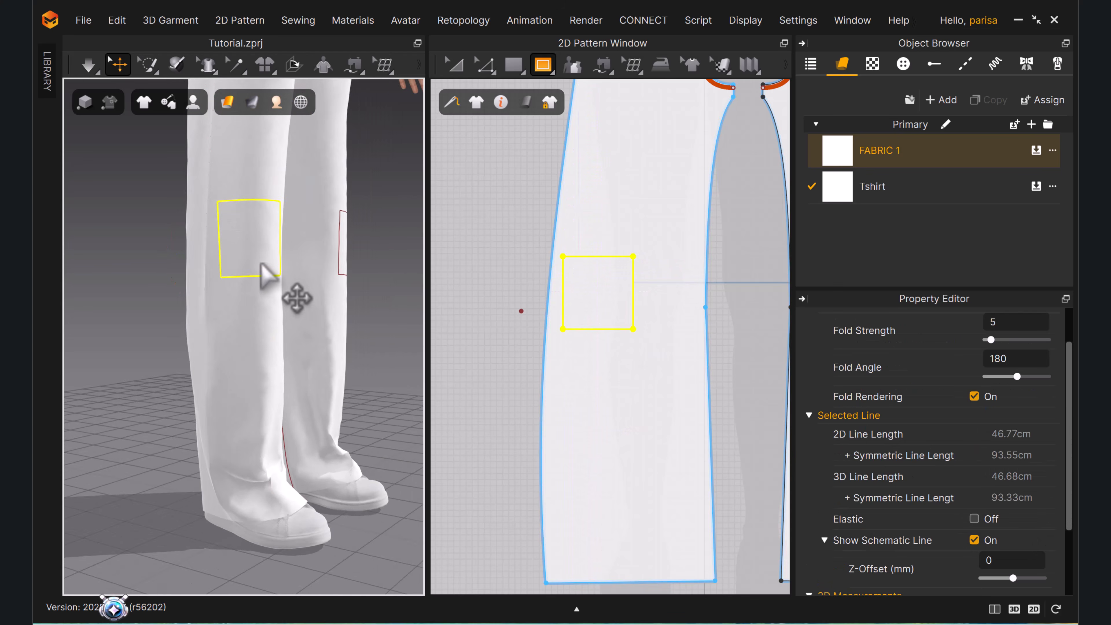
Enlarge the internal rectangle on the front panel to about 14 cm wide and 15 cm high.
middle_drag(261, 267, 243, 336)
scroll(243, 335, down, 2)
right_drag(248, 346, 262, 345)
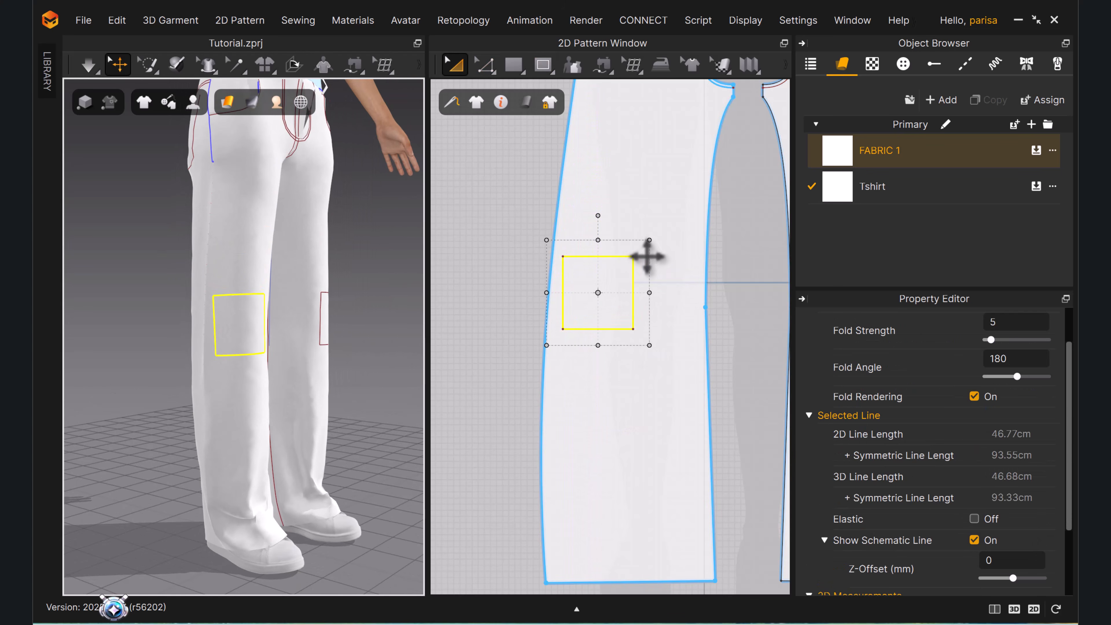
drag(651, 243, 603, 219)
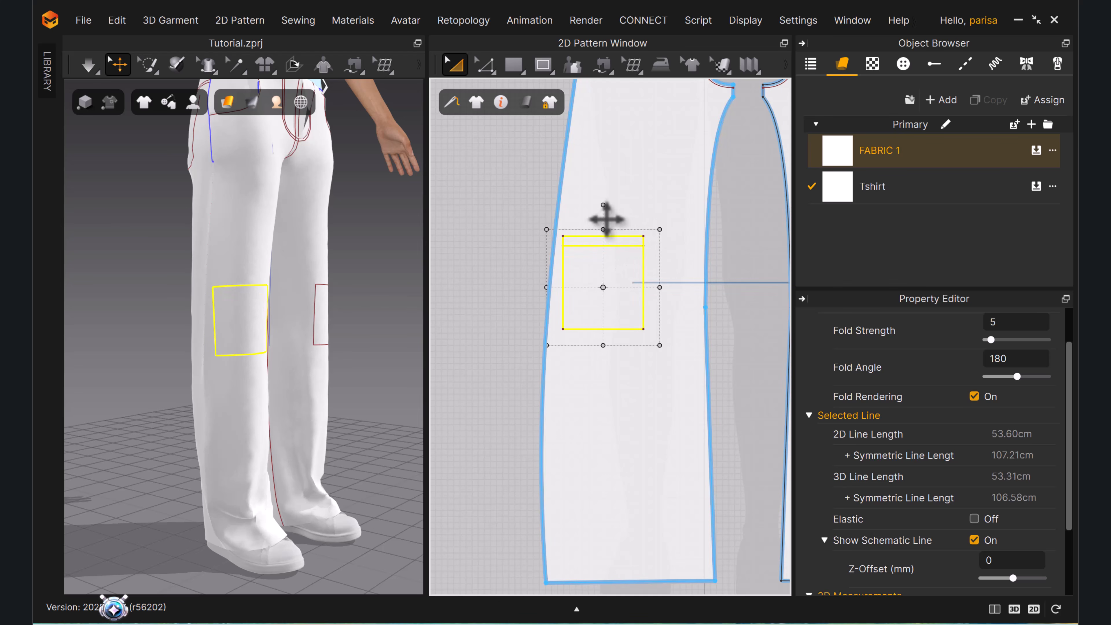
right_drag(300, 310, 275, 301)
drag(642, 286, 665, 292)
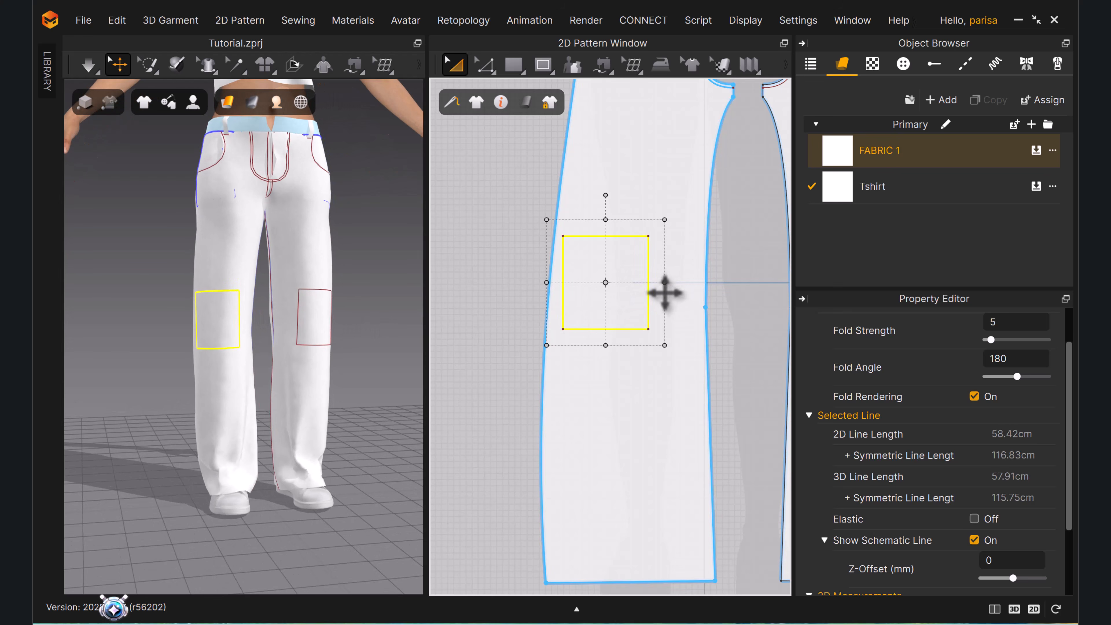
Move the rectangle across the front panel's outer edge so it straddles it, and add points where the two intersect.
drag(631, 256, 566, 262)
mouse_move(306, 350)
right_down()
mouse_move(261, 353)
mouse_move(298, 350)
right_up()
scroll(566, 247, up, 2)
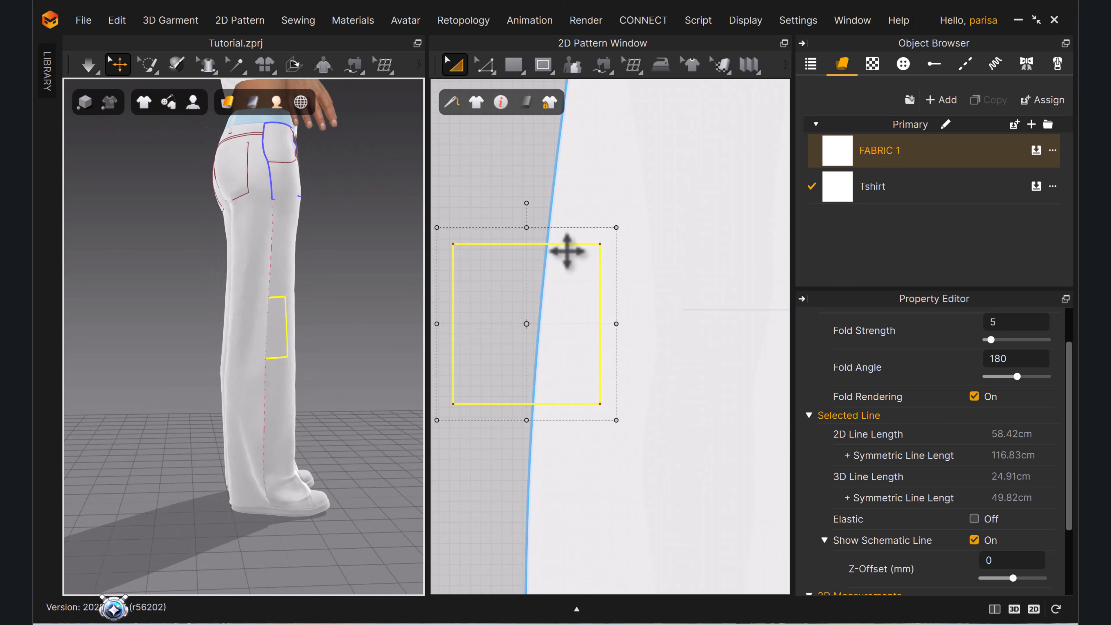
right_click(581, 247)
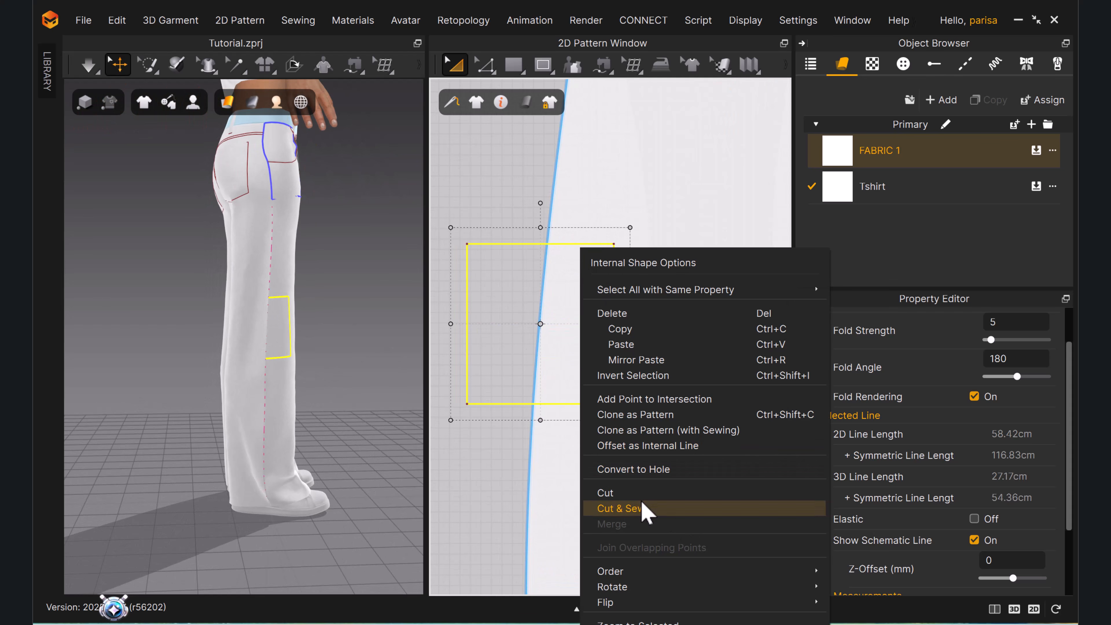
click(633, 397)
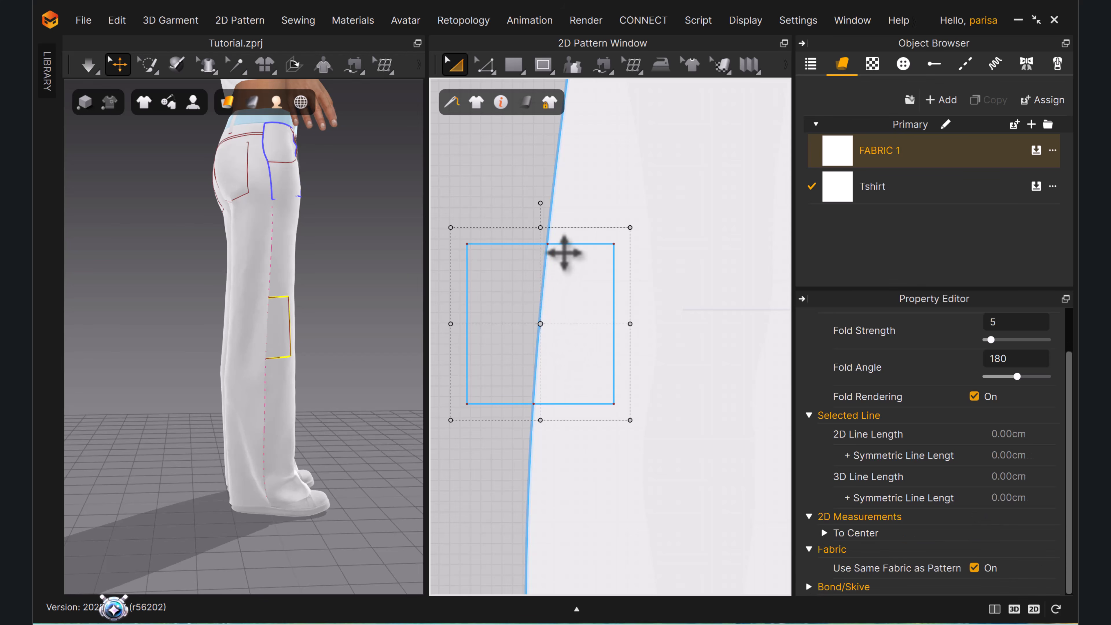
Divide the rectangle at its upper and lower intersection points with the front panel's outer edge.
key(z)
scroll(553, 248, up, 4)
right_click(534, 237)
click(584, 341)
middle_drag(552, 425, 587, 130)
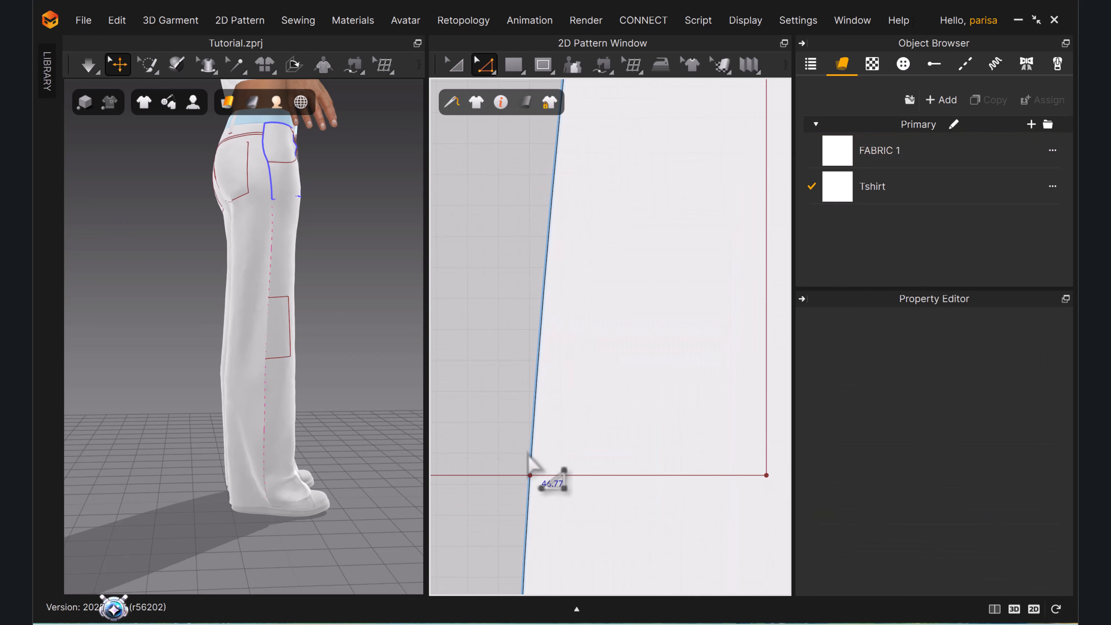
click(529, 478)
click(495, 460)
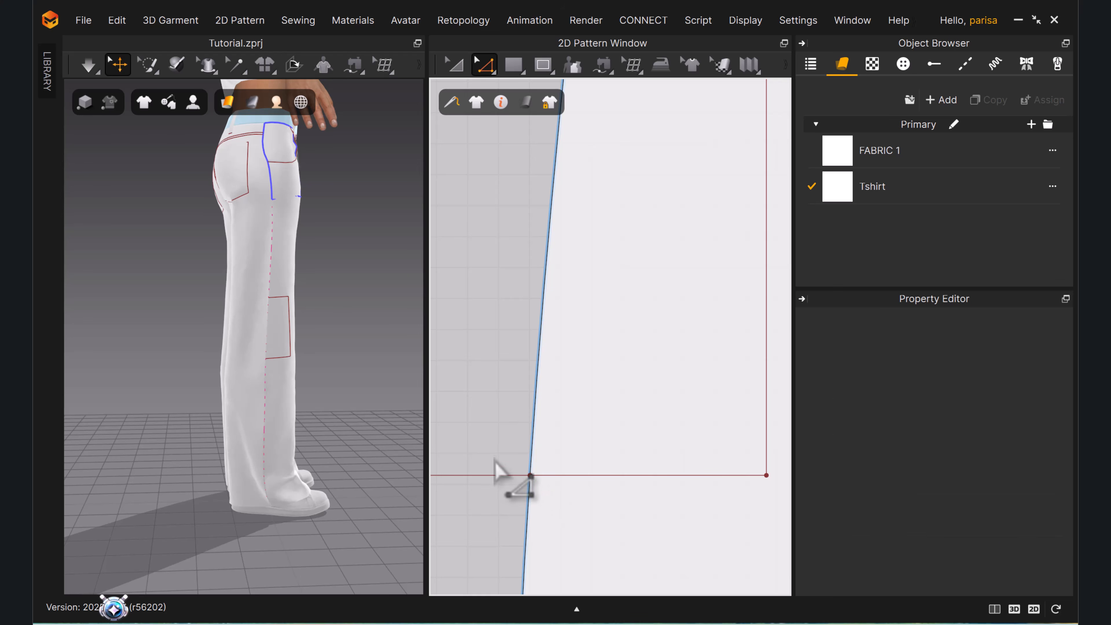
right_click(529, 475)
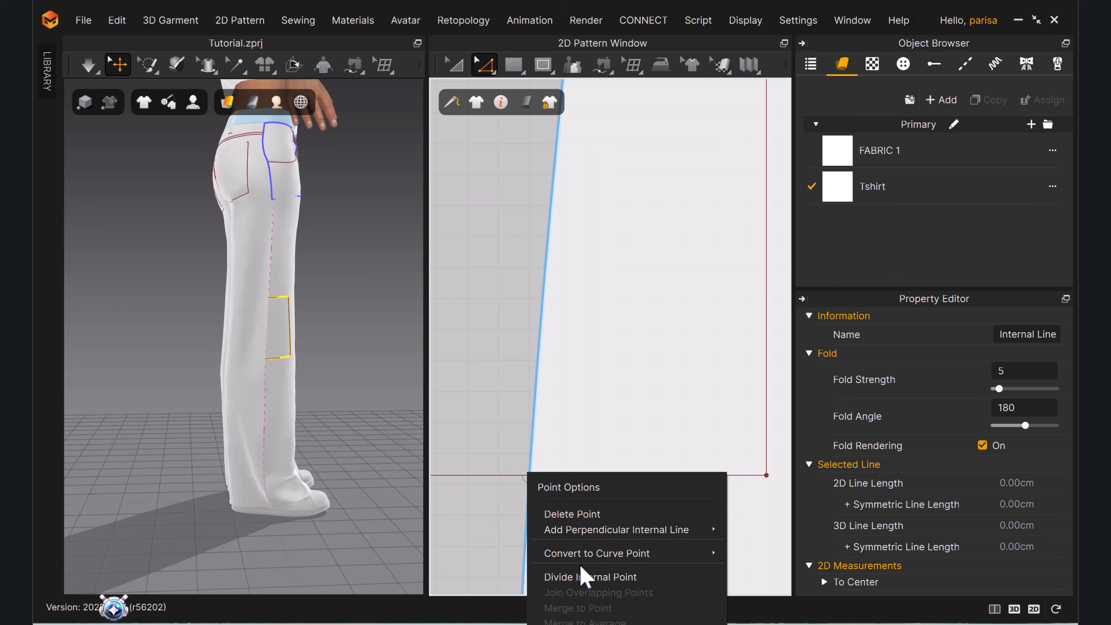
click(578, 573)
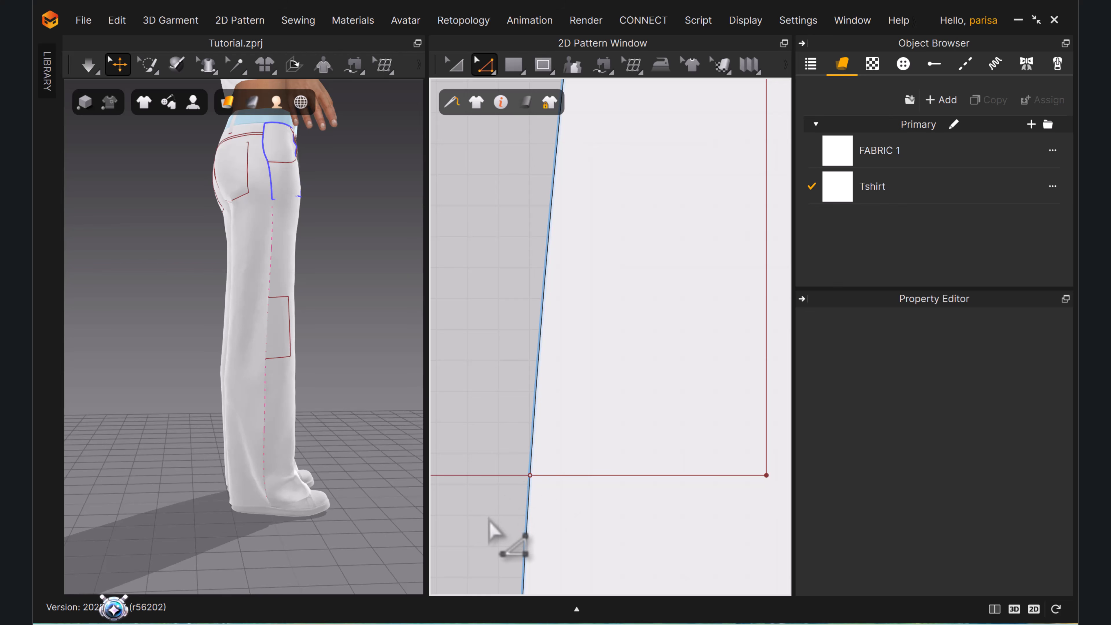
Copy the part of the divided rectangle that lies outside the front panel's outer edge.
scroll(488, 518, down, 3)
click(476, 366)
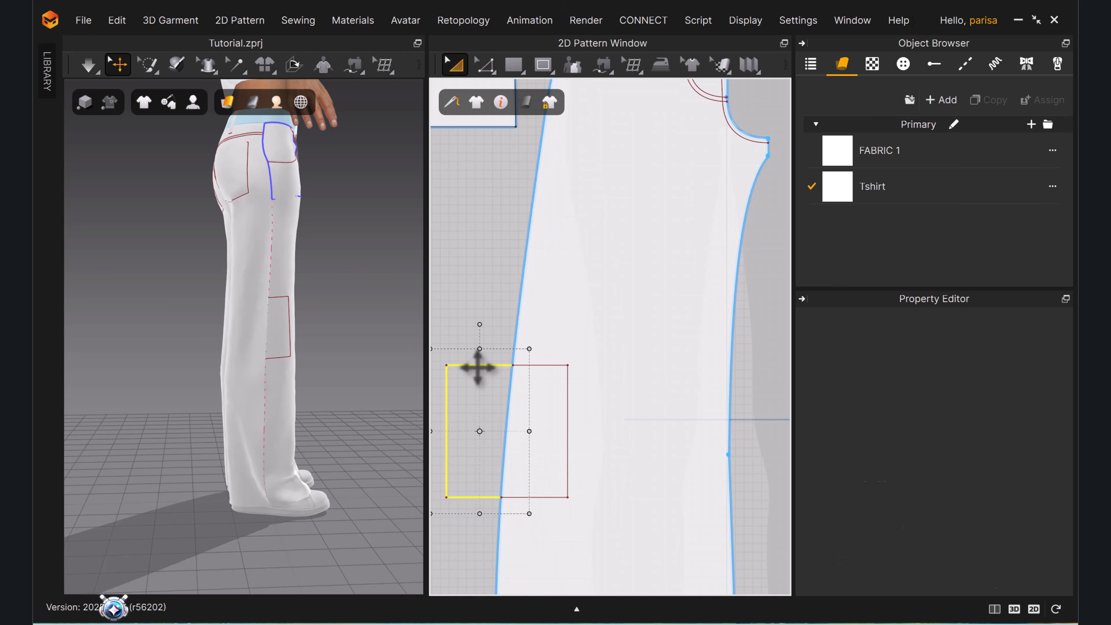
right_click(475, 367)
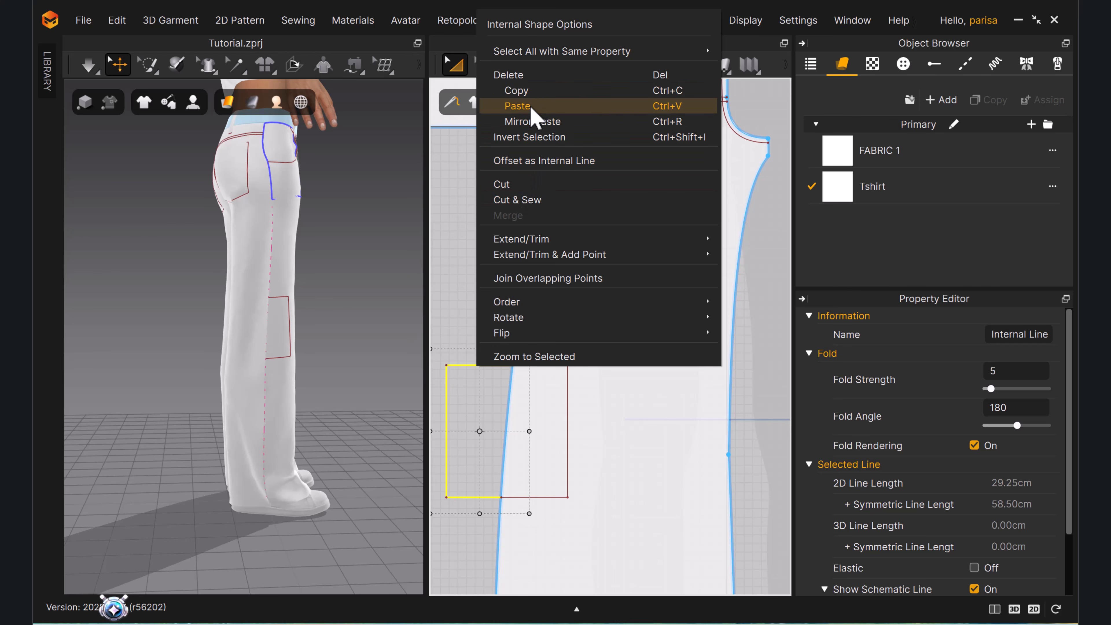
click(532, 93)
click(478, 255)
scroll(554, 339, down, 5)
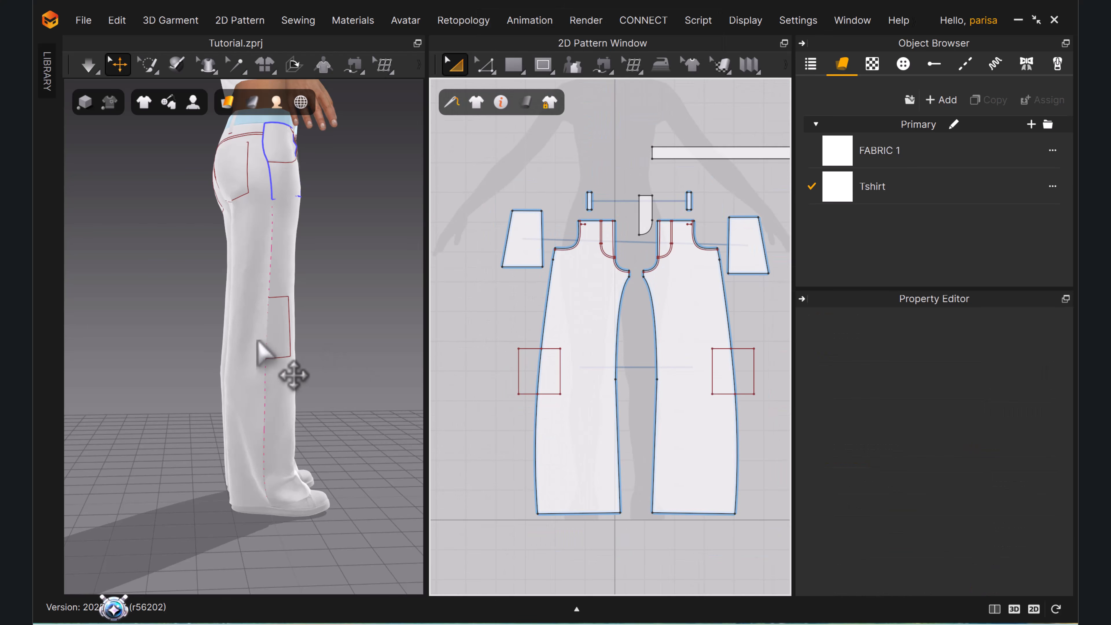
Paste the copied rectangle part onto the matching back panel, against its outer edge at knee height.
scroll(566, 384, up, 5)
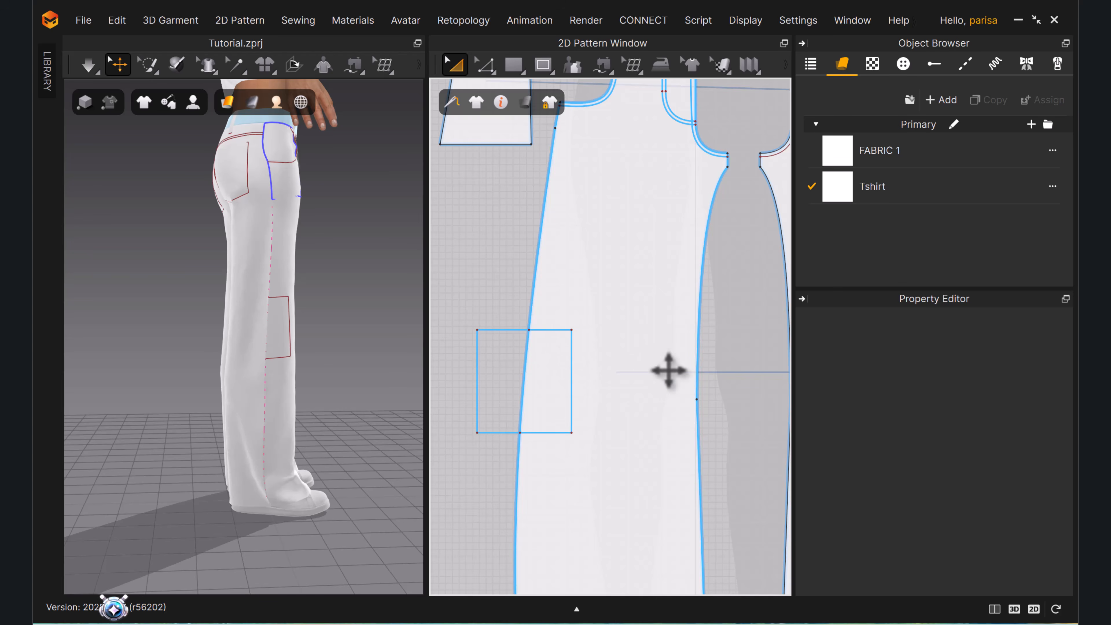
scroll(668, 370, down, 5)
middle_drag(669, 370, 410, 335)
middle_drag(607, 333, 534, 300)
middle_drag(654, 303, 505, 285)
scroll(588, 290, up, 4)
scroll(554, 308, down, 4)
scroll(652, 298, up, 5)
click(506, 285)
scroll(451, 304, down, 2)
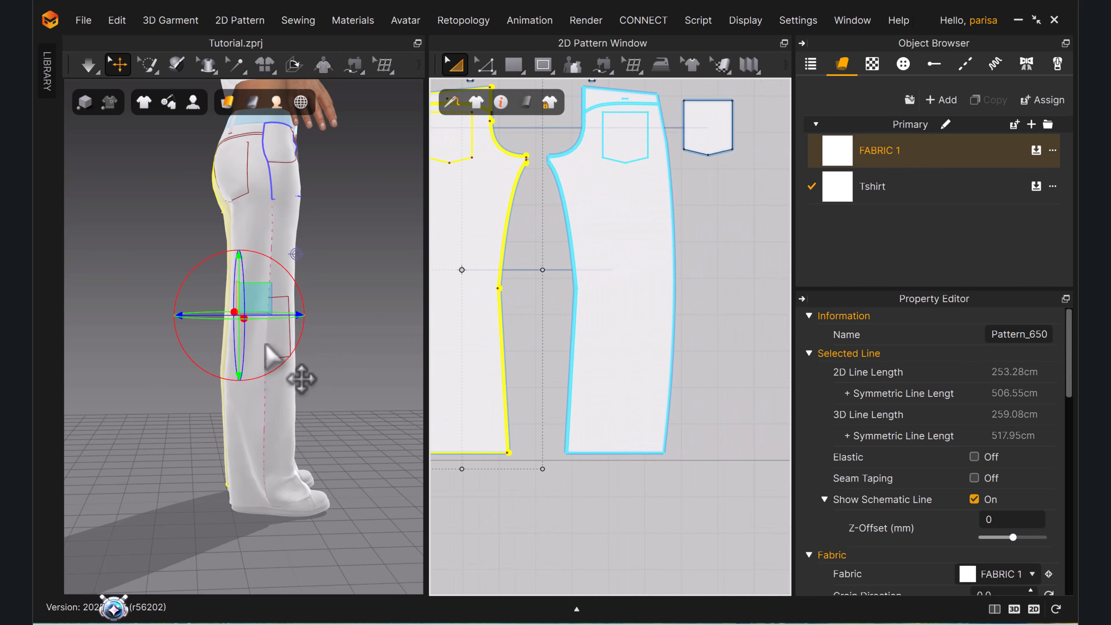
click(256, 338)
scroll(705, 286, up, 3)
scroll(631, 277, up, 3)
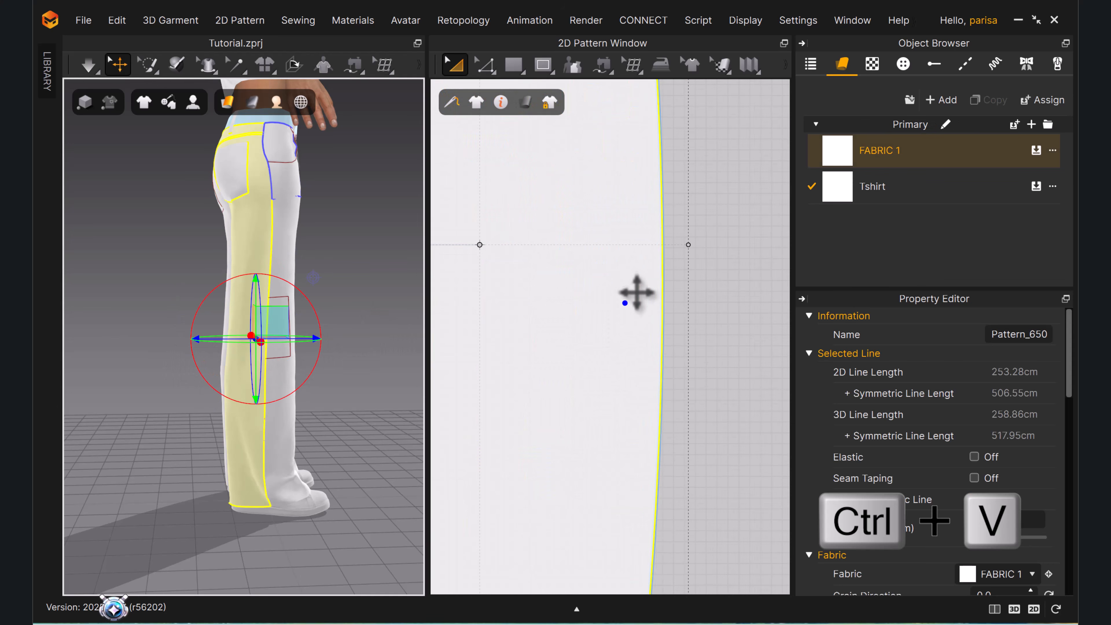
key(ctrl+v)
click(579, 320)
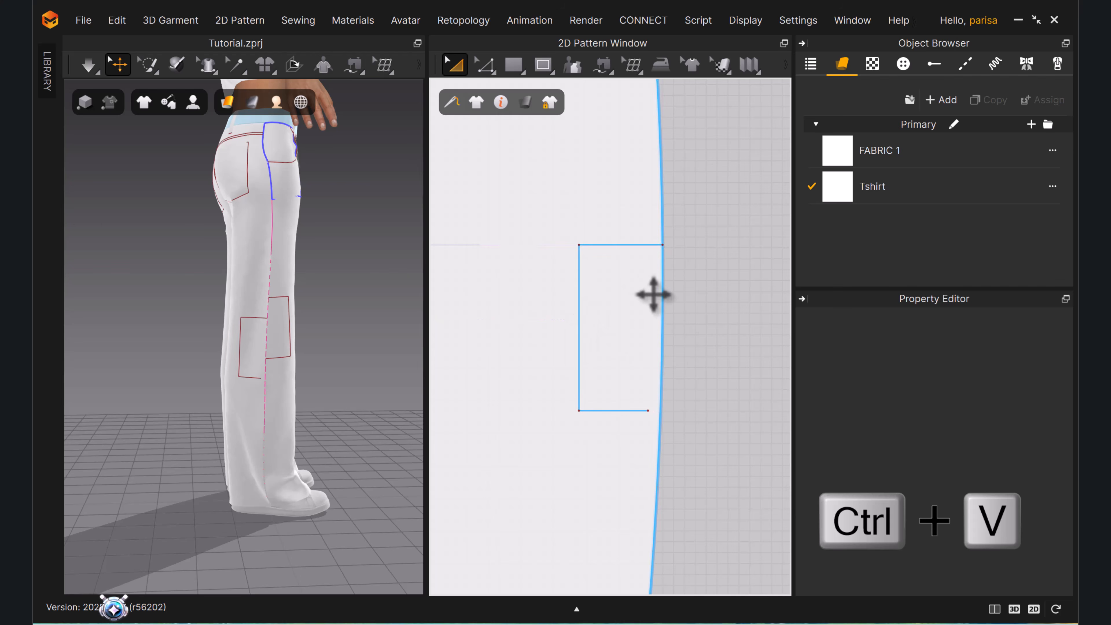
Move the pasted outline up the back panel until its upper line meets the front outline at the side seam in 3D.
scroll(639, 280, up, 3)
click(630, 217)
middle_drag(630, 221, 603, 273)
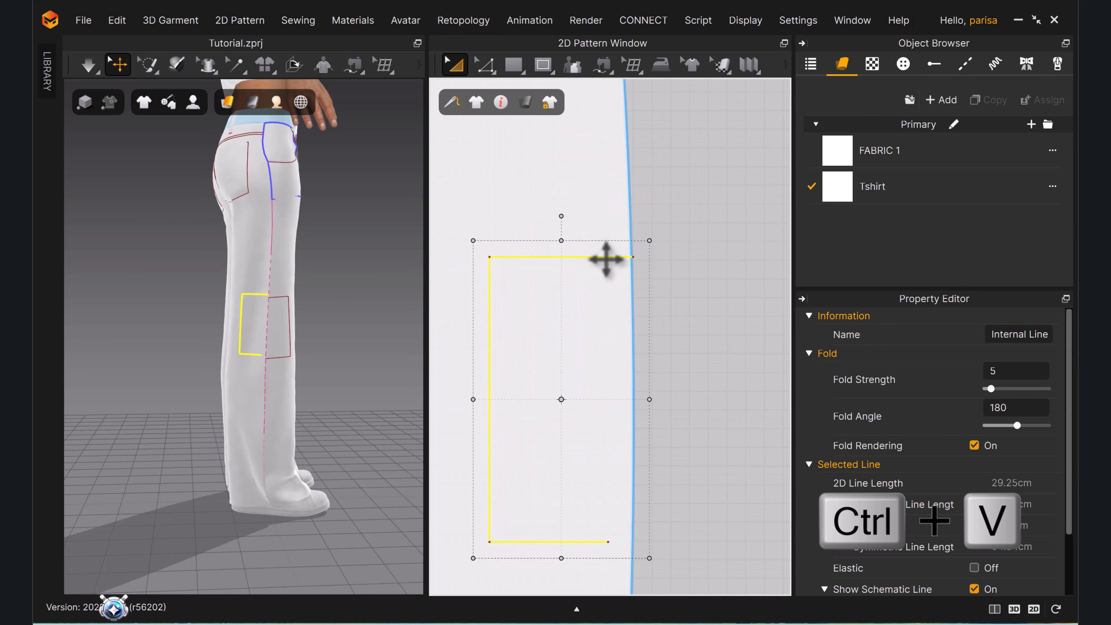
scroll(607, 265, up, 2)
scroll(287, 337, up, 3)
scroll(602, 275, up, 2)
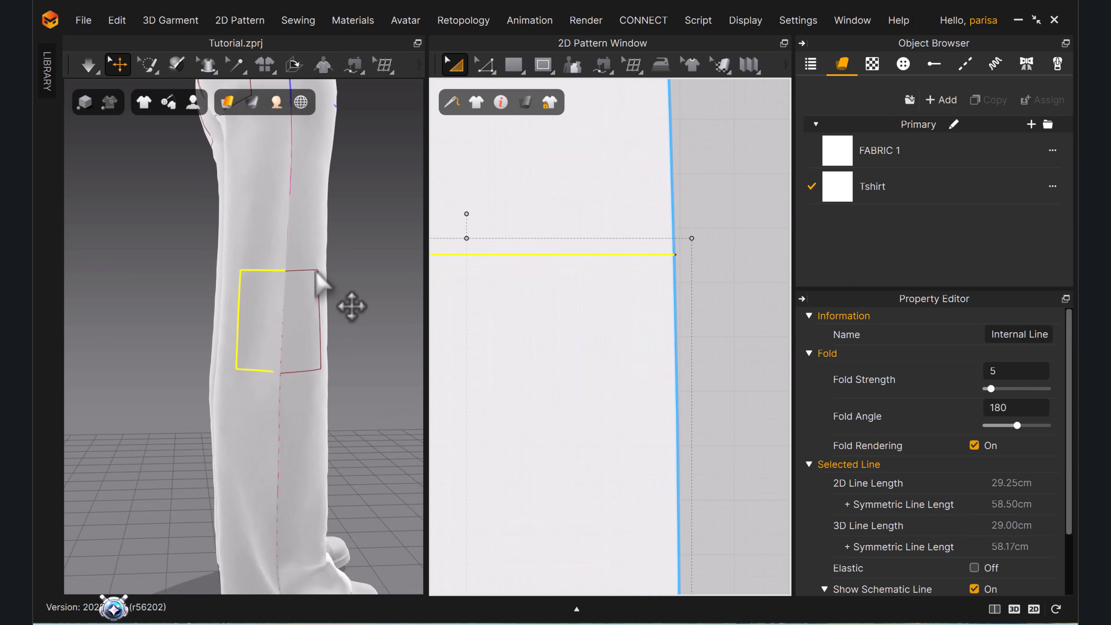
scroll(359, 302, up, 5)
right_drag(279, 263, 282, 254)
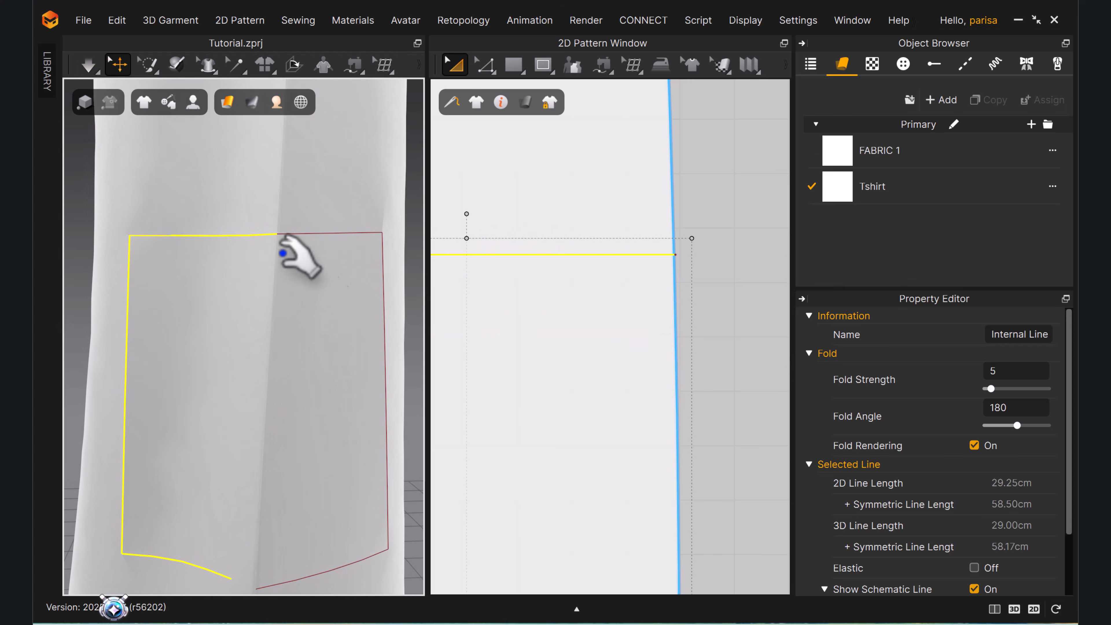
Rotate the pasted outline slightly and reposition it so both its ends meet the front outline at the side seam.
key(b)
scroll(627, 323, down, 5)
middle_drag(633, 411, 632, 344)
click(464, 61)
drag(596, 202, 587, 203)
drag(622, 241, 627, 246)
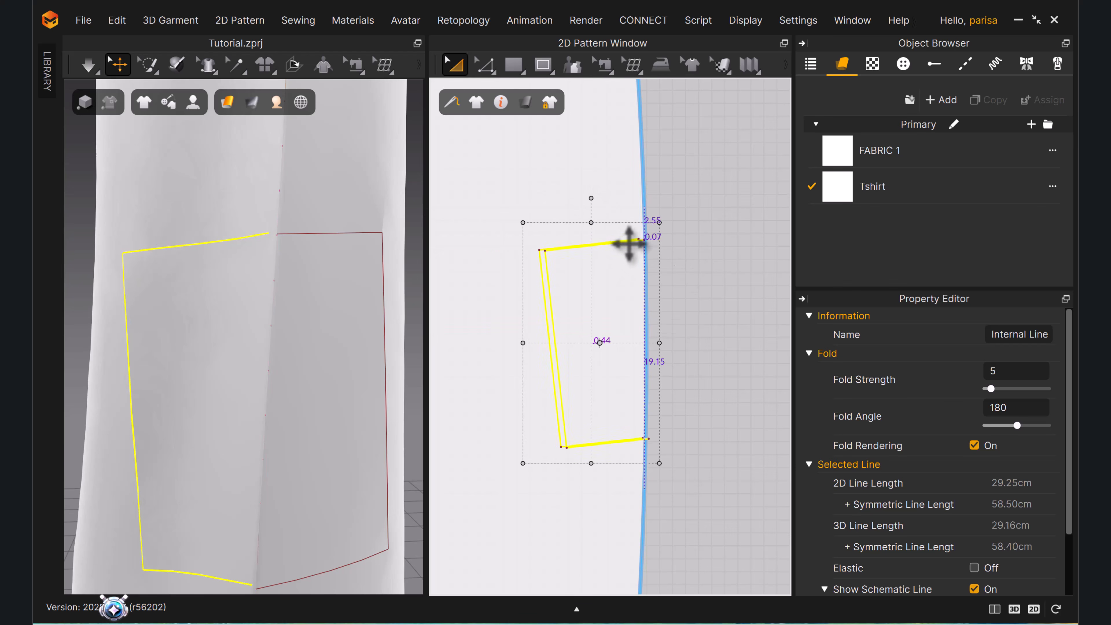
scroll(628, 243, up, 3)
drag(575, 202, 575, 205)
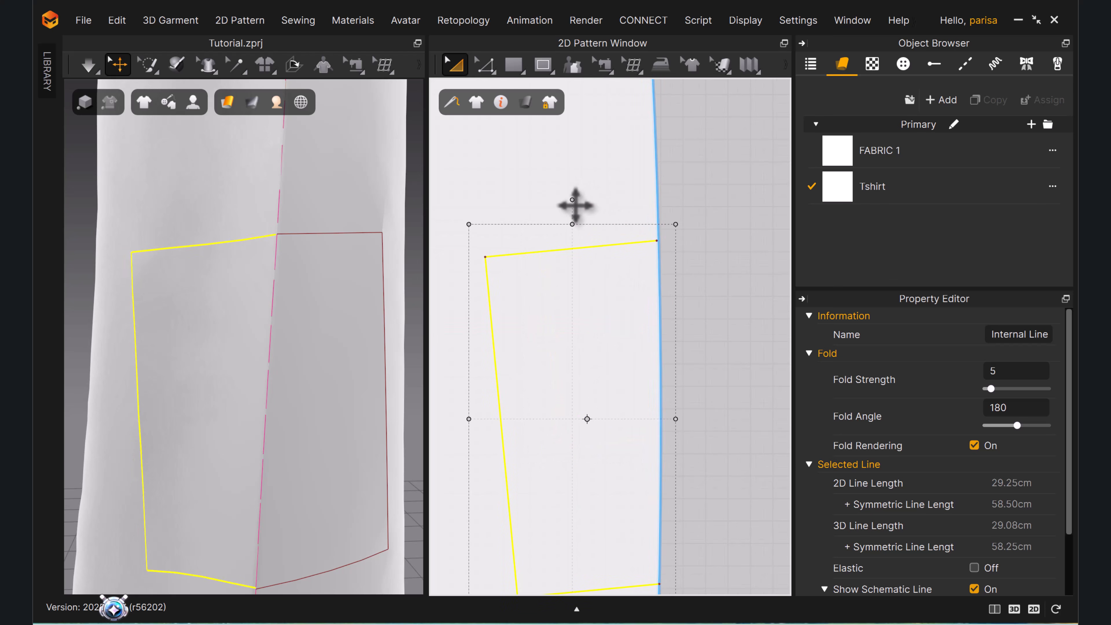
click(698, 316)
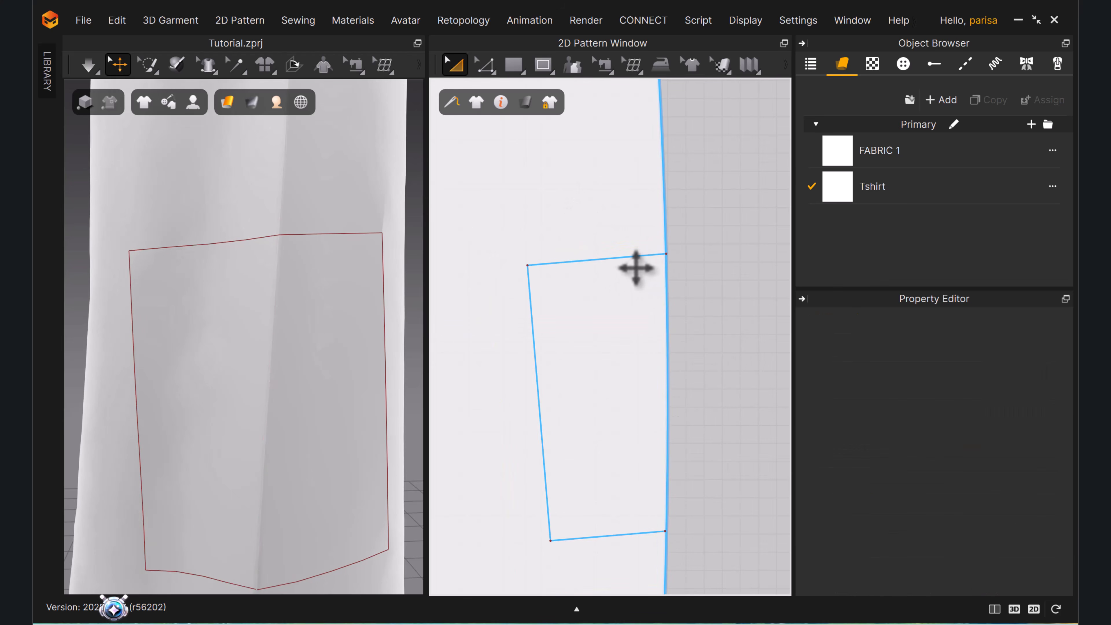
Shorten the outer side seam on the back panel so it ends at the upper corner of the pocket outline instead of the hem.
key(1)
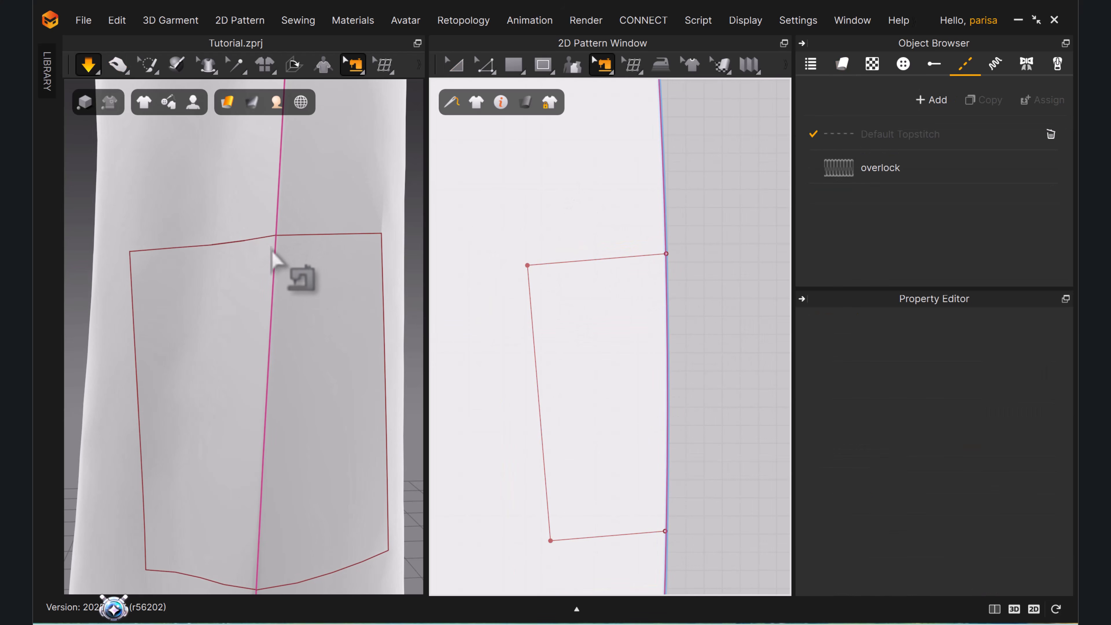
scroll(371, 409, down, 3)
scroll(682, 472, down, 5)
scroll(659, 364, down, 3)
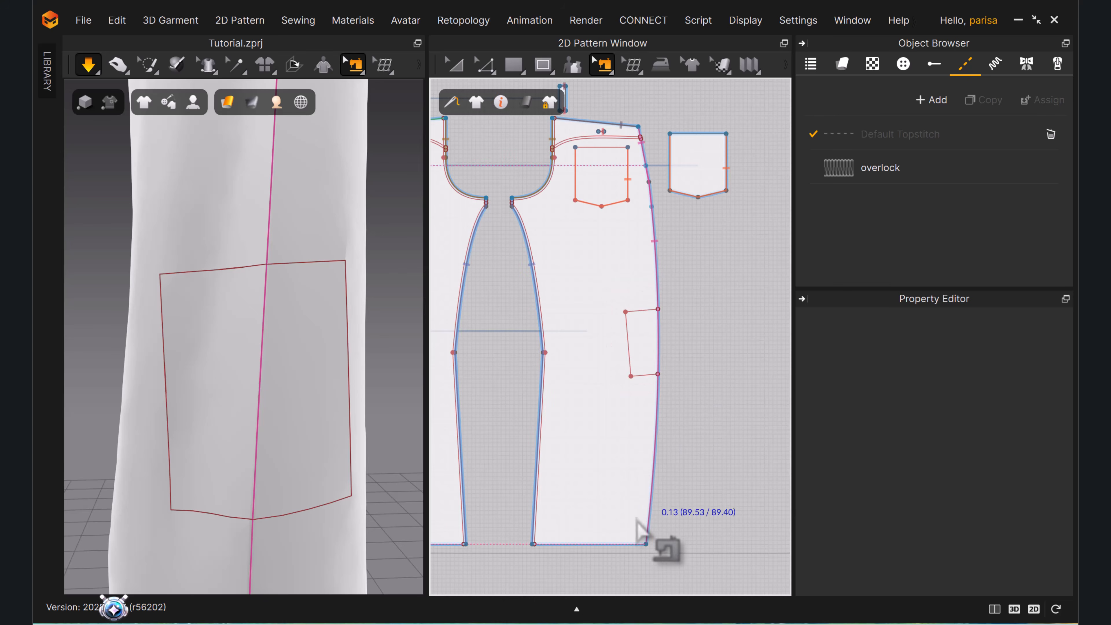
drag(646, 534, 668, 310)
key(b)
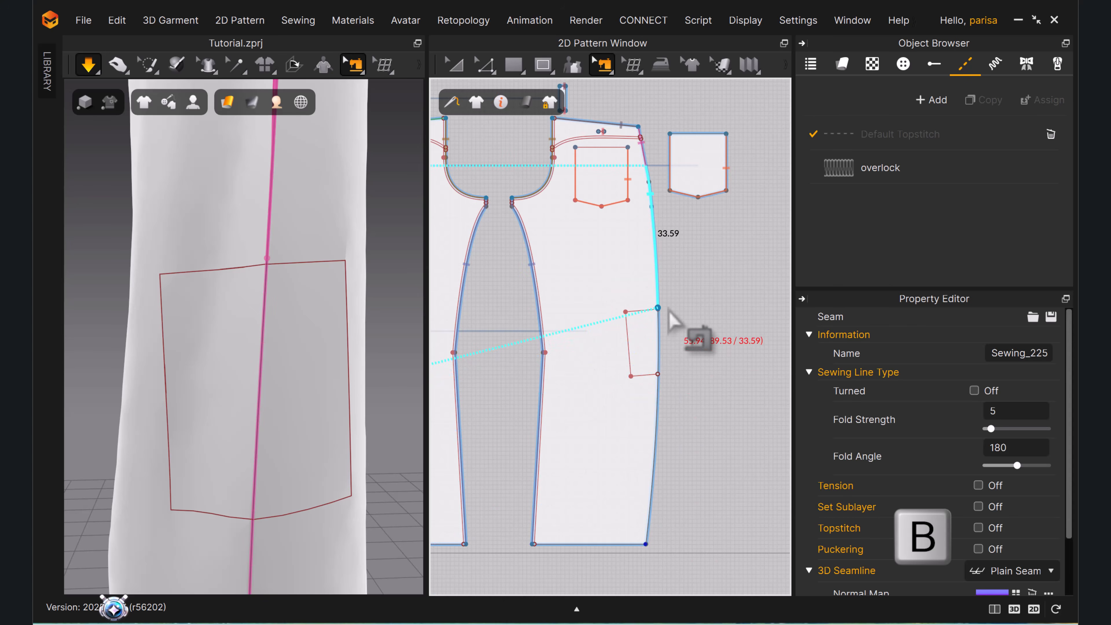
scroll(666, 313, up, 5)
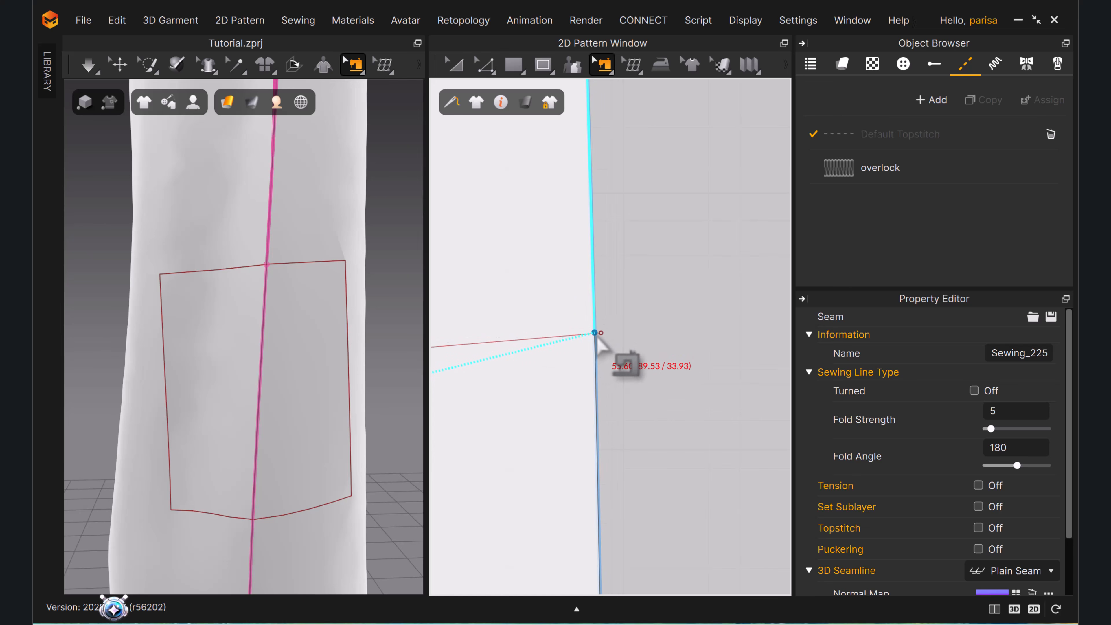
drag(596, 336, 601, 333)
Trim the upper end of the back panel's pocket outline to the outer edge and extend its lower end to that edge.
key(z)
right_click(601, 333)
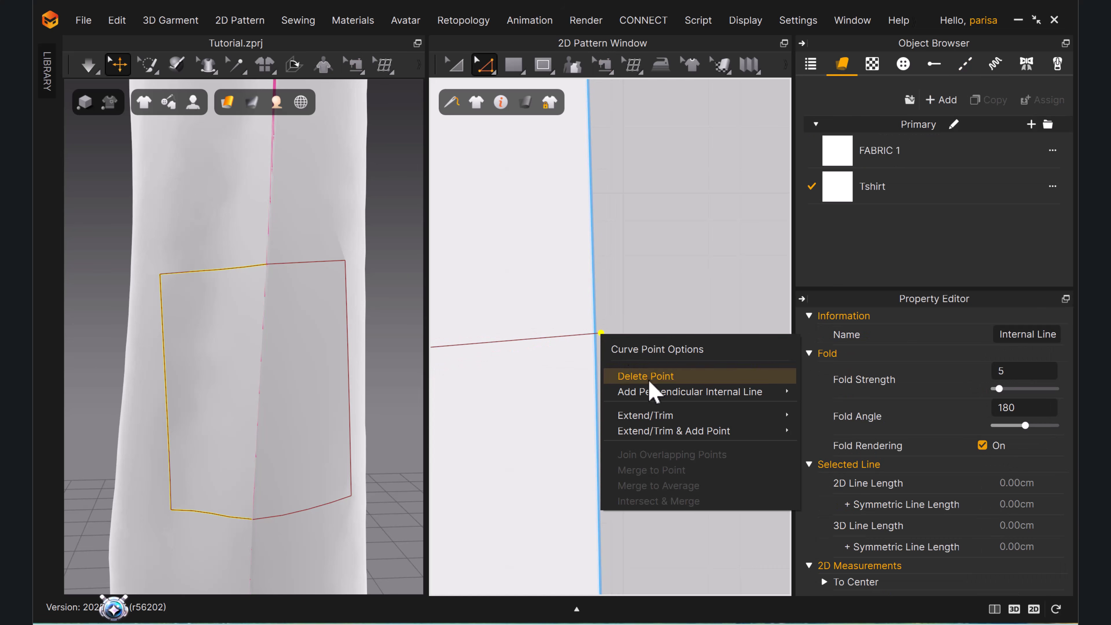
mouse_move(773, 416)
click(822, 415)
scroll(669, 446, up, 6)
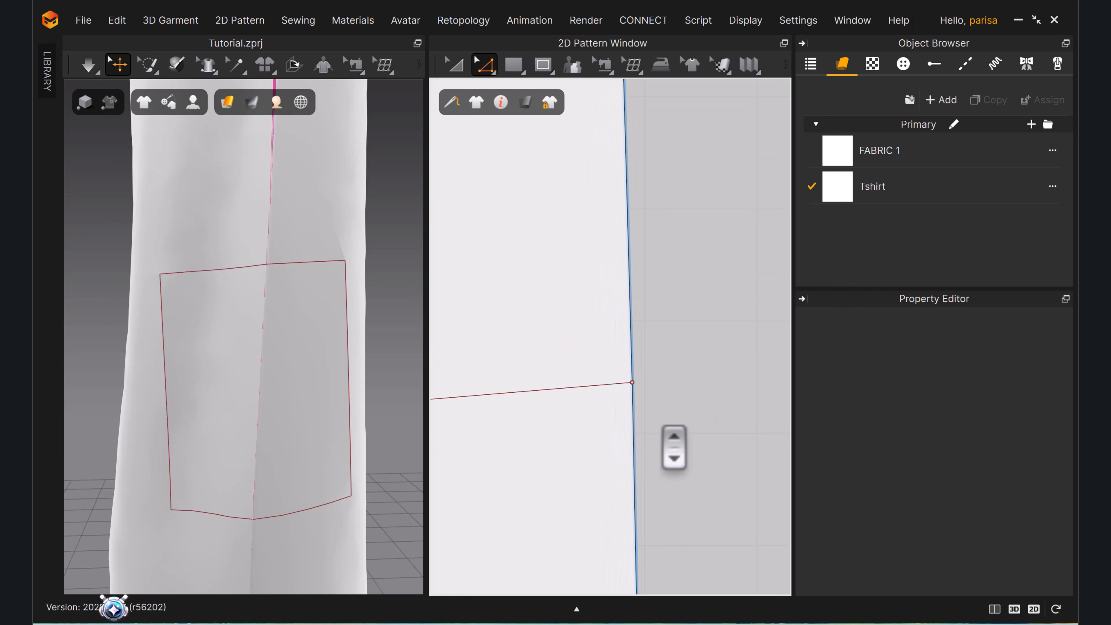
middle_drag(649, 508, 654, 271)
scroll(640, 303, down, 4)
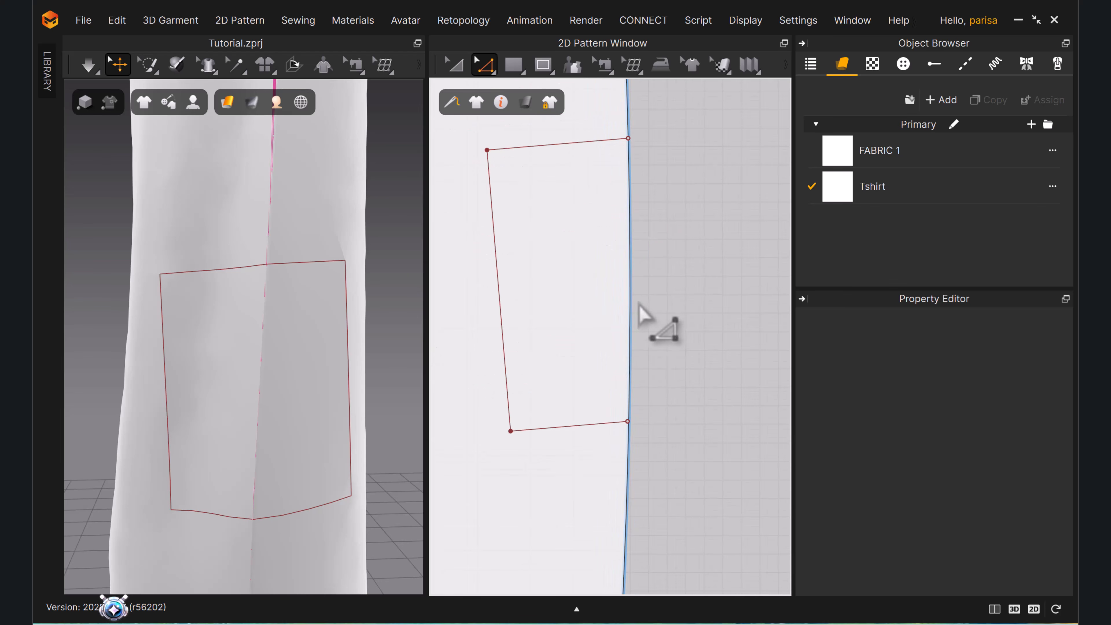
scroll(654, 441, up, 6)
right_click(544, 431)
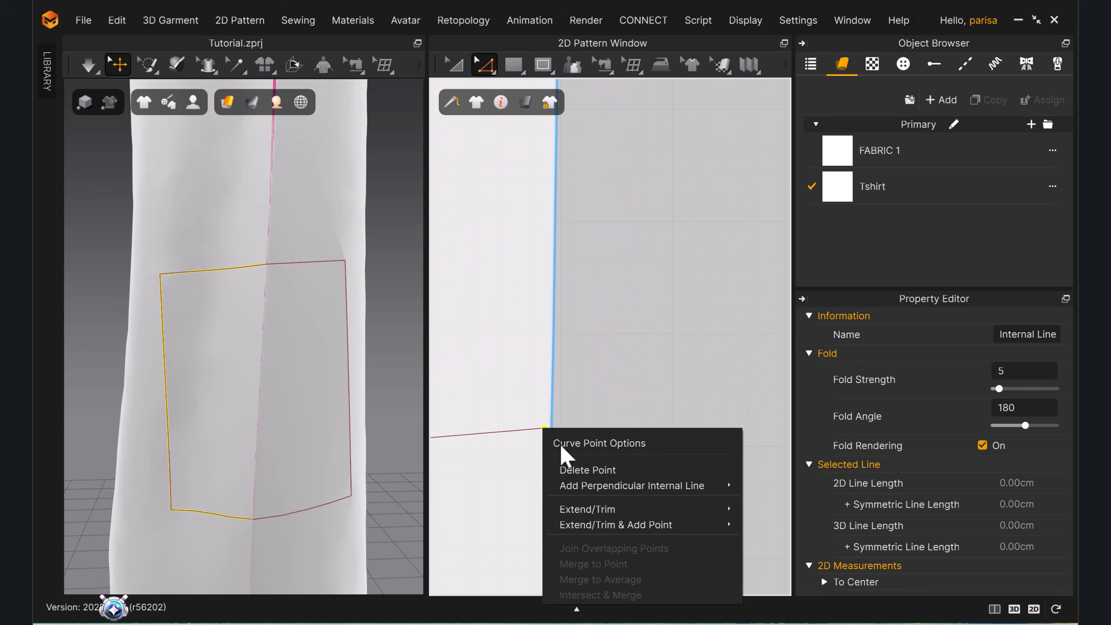
mouse_move(612, 509)
click(776, 525)
scroll(646, 432, down, 3)
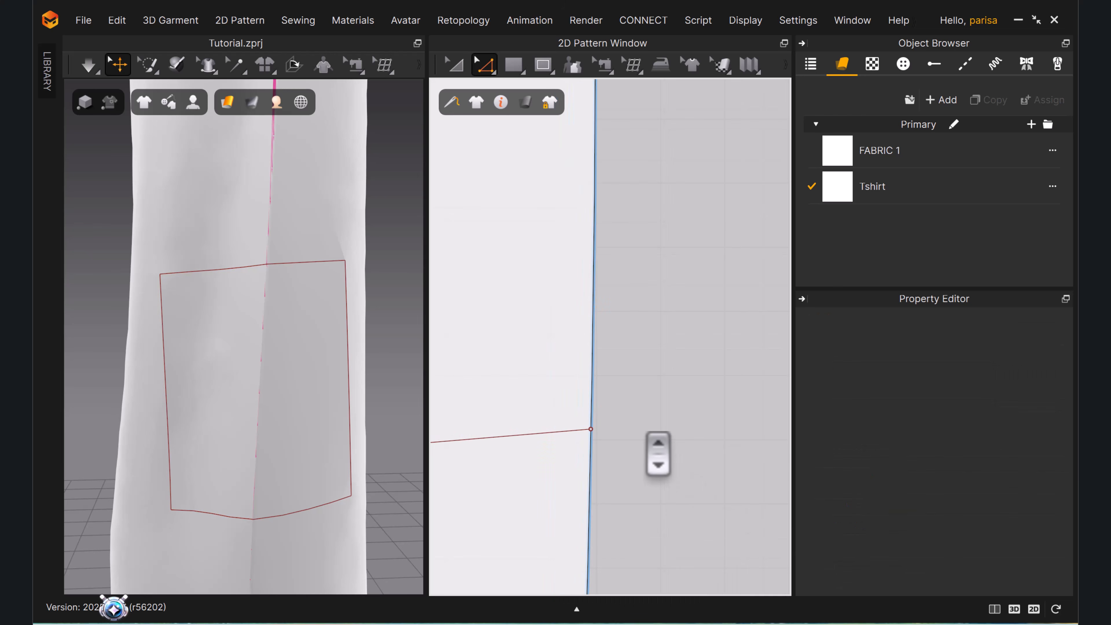
Free-sew the back panel's outer edge from the pocket outline down to the hem onto the matching edge of the front panel.
key(b)
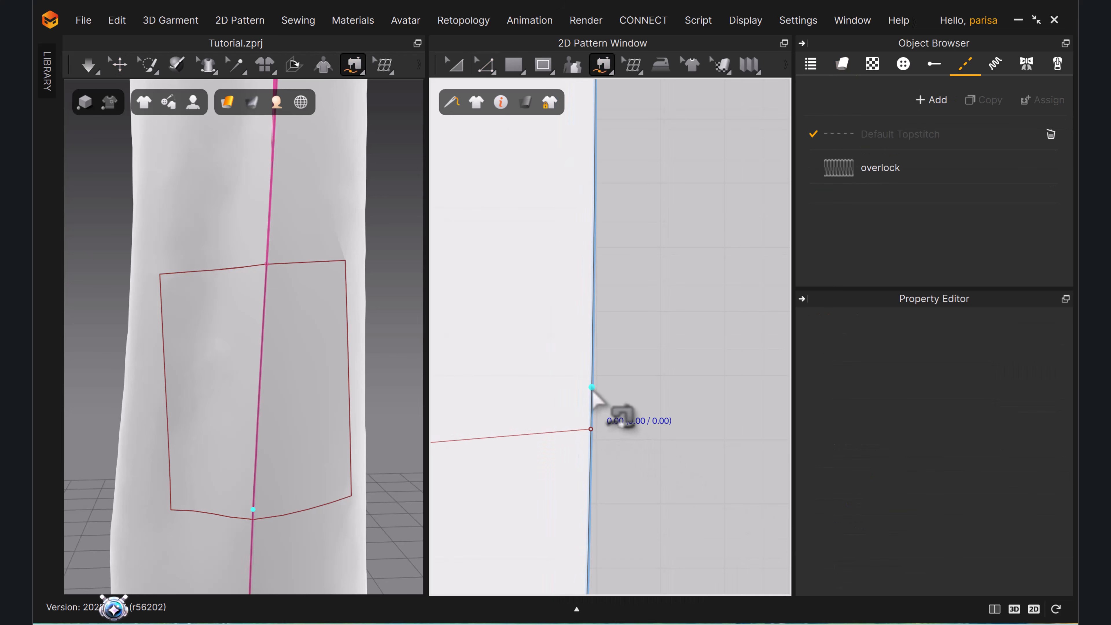
scroll(591, 389, down, 3)
key(m)
scroll(587, 407, down, 4)
click(584, 371)
scroll(696, 444, down, 2)
scroll(505, 424, up, 6)
middle_drag(505, 424, 661, 401)
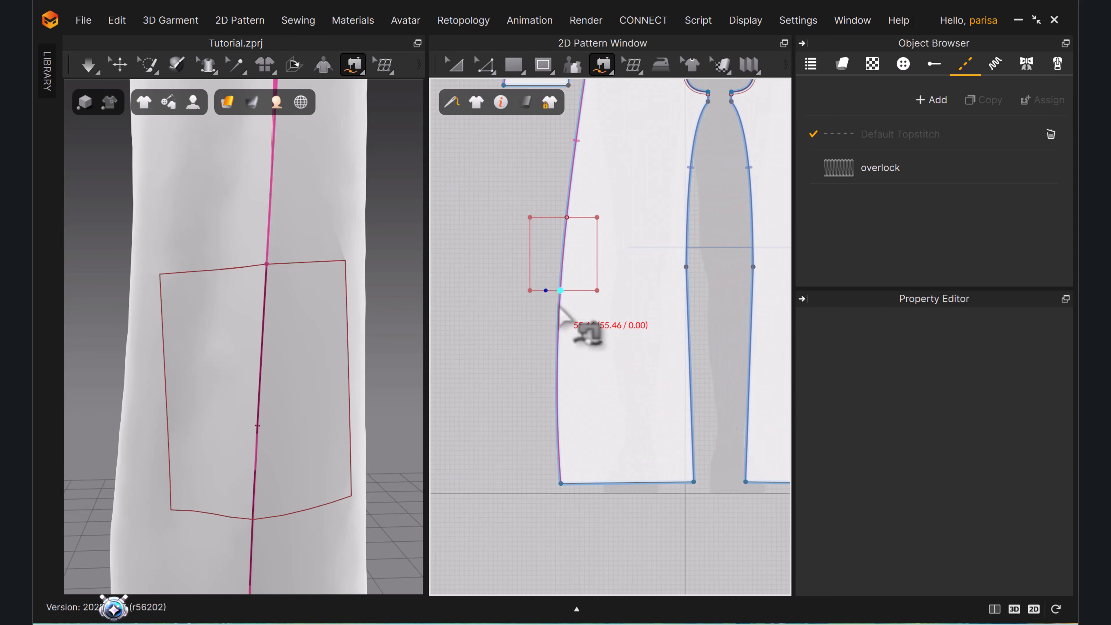
click(560, 291)
click(561, 483)
click(562, 269)
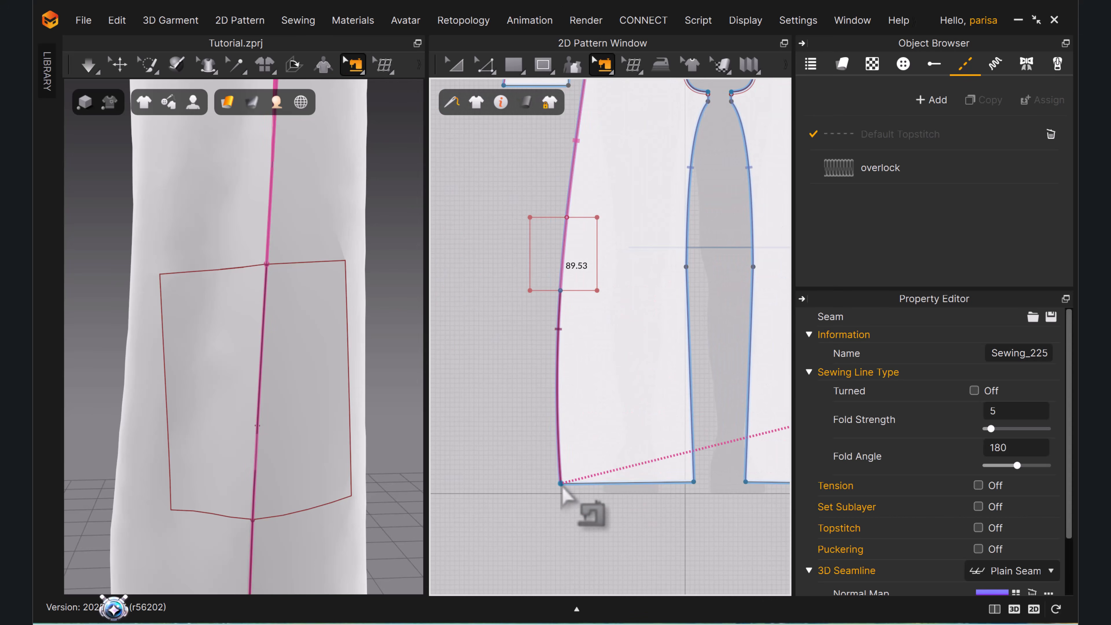
Delete the selected outer side seam and resew the front and back panels' outer edges across the pocket outlines.
key(Delete)
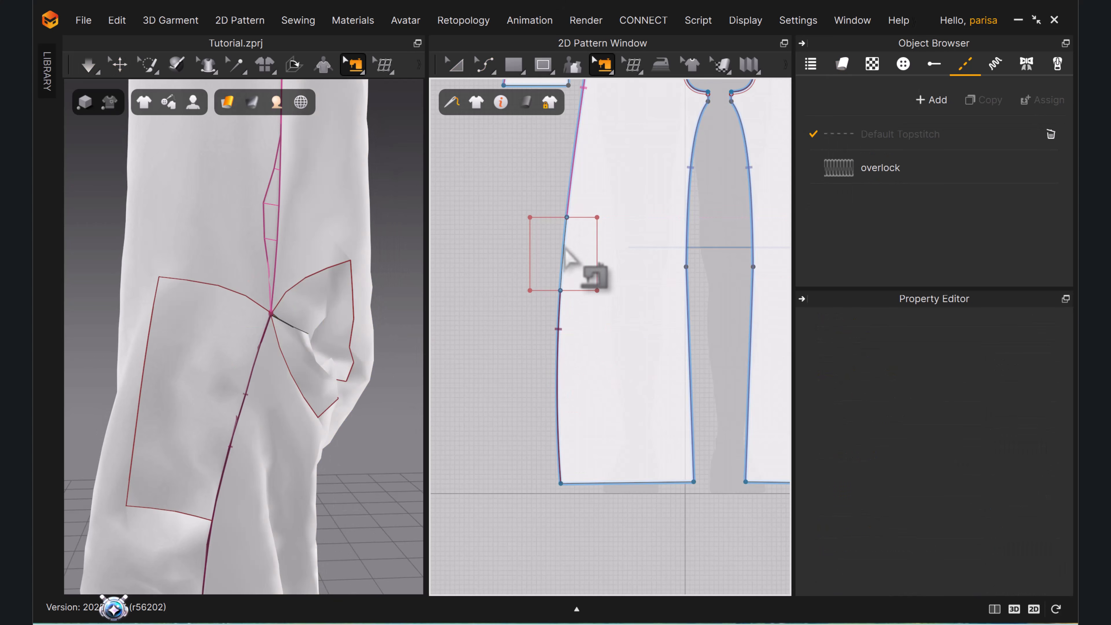
click(565, 207)
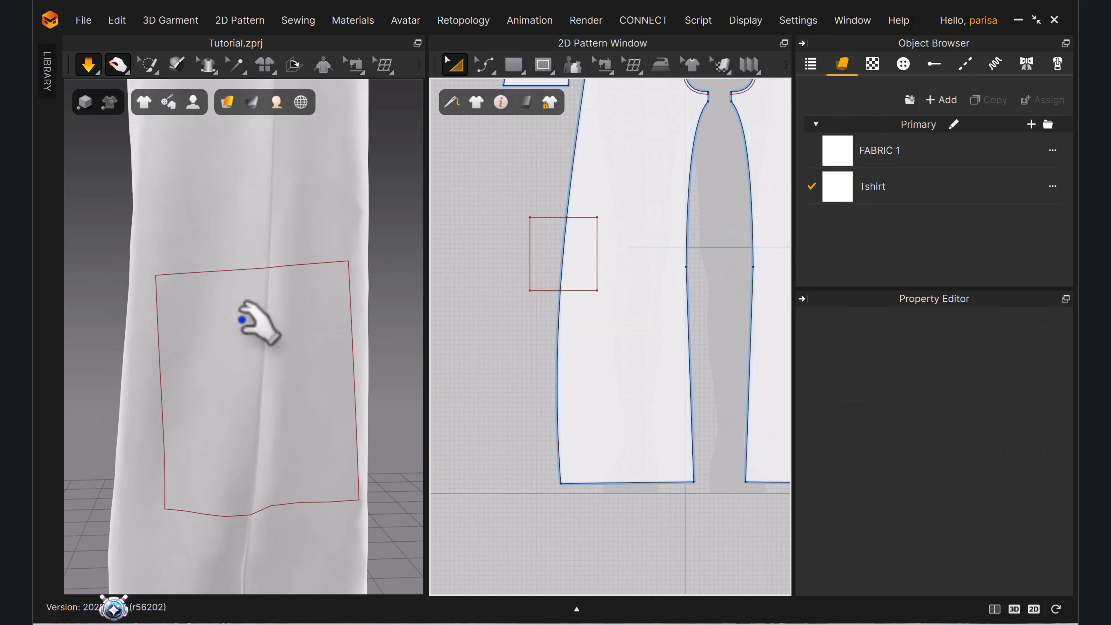
click(597, 260)
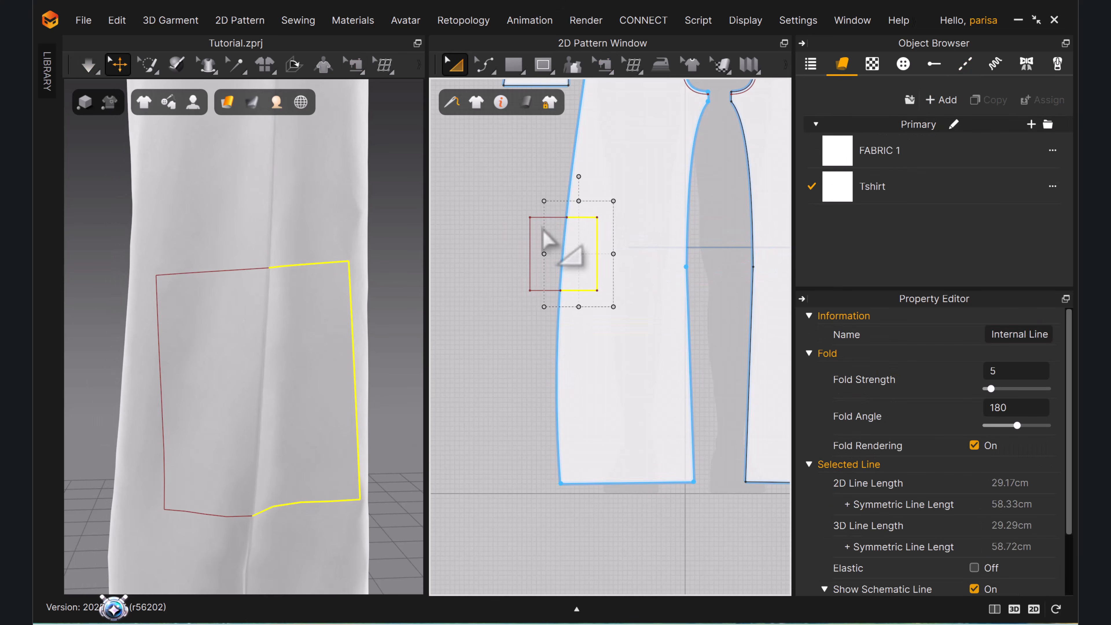
right_click(536, 253)
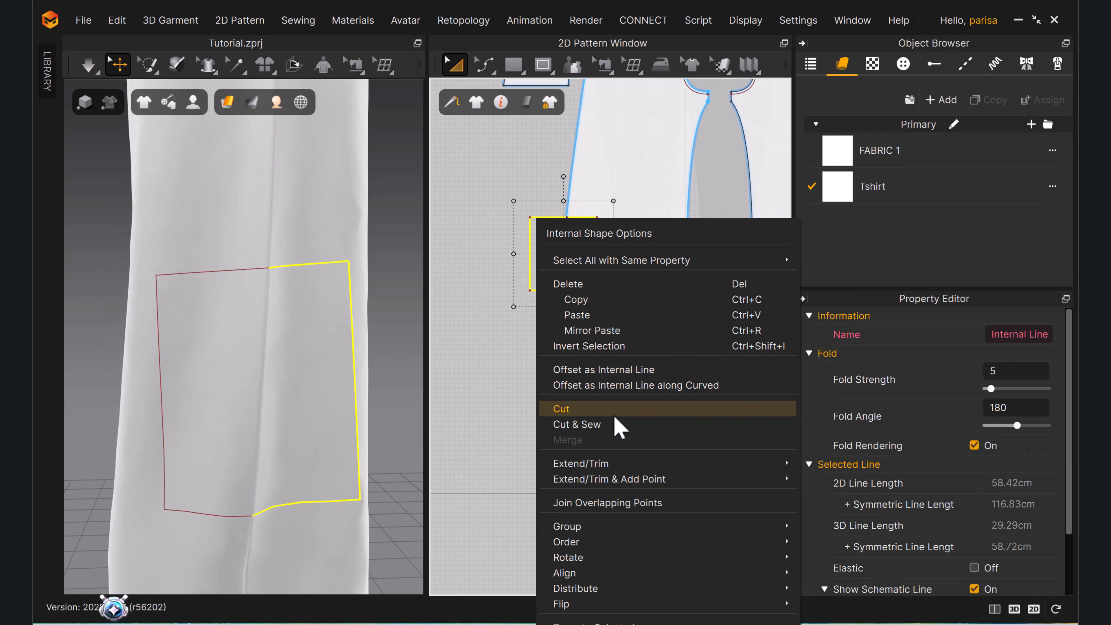
mouse_move(590, 479)
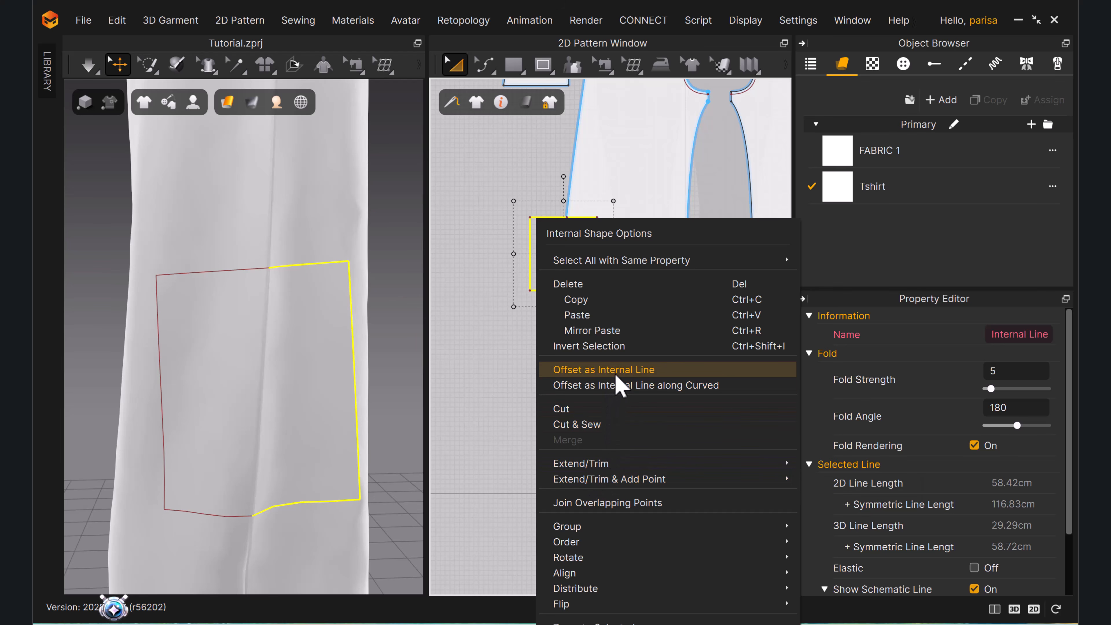
click(478, 496)
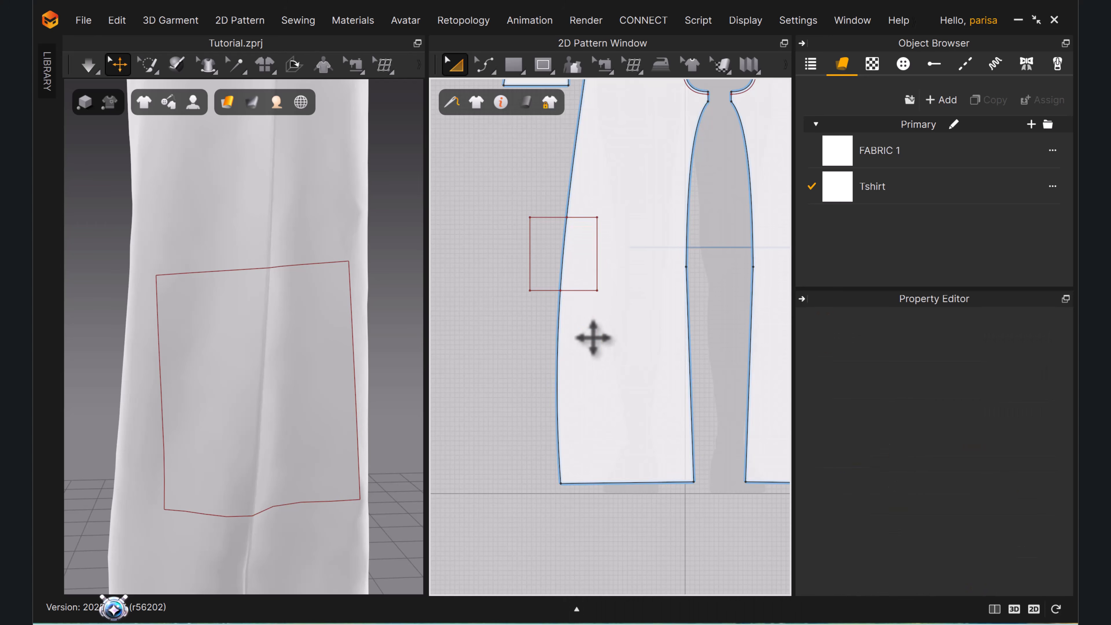
Join the overlapping points at the upper and lower spots where the two halves of the pocket outline meet the front panel's outer edge.
scroll(586, 221, up, 5)
key(z)
click(526, 216)
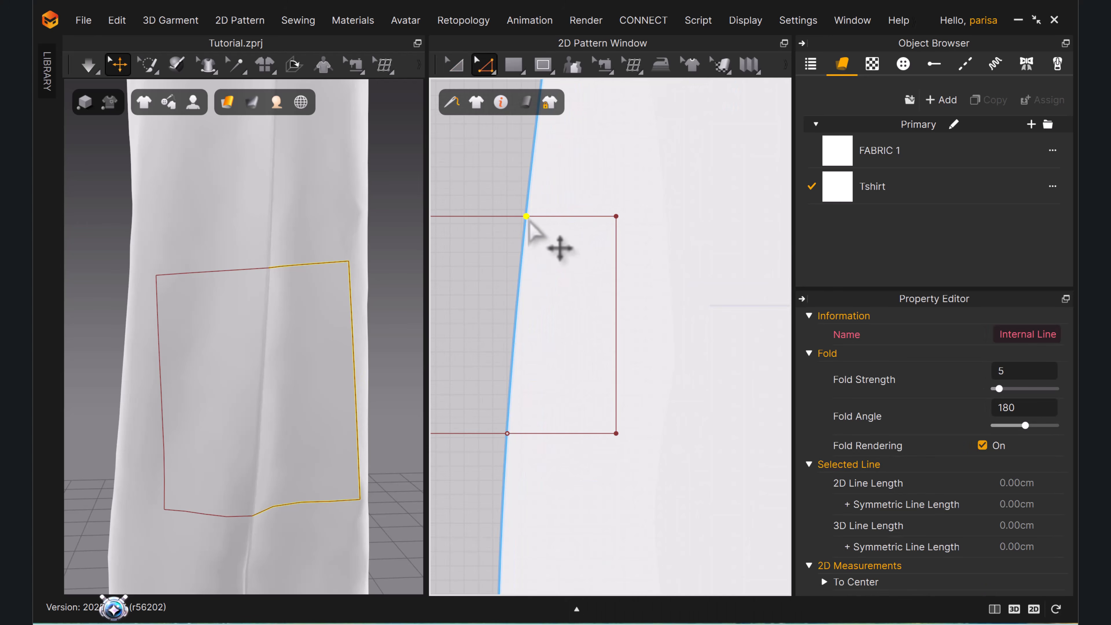
right_click(527, 217)
click(586, 337)
drag(472, 396, 510, 444)
right_click(512, 437)
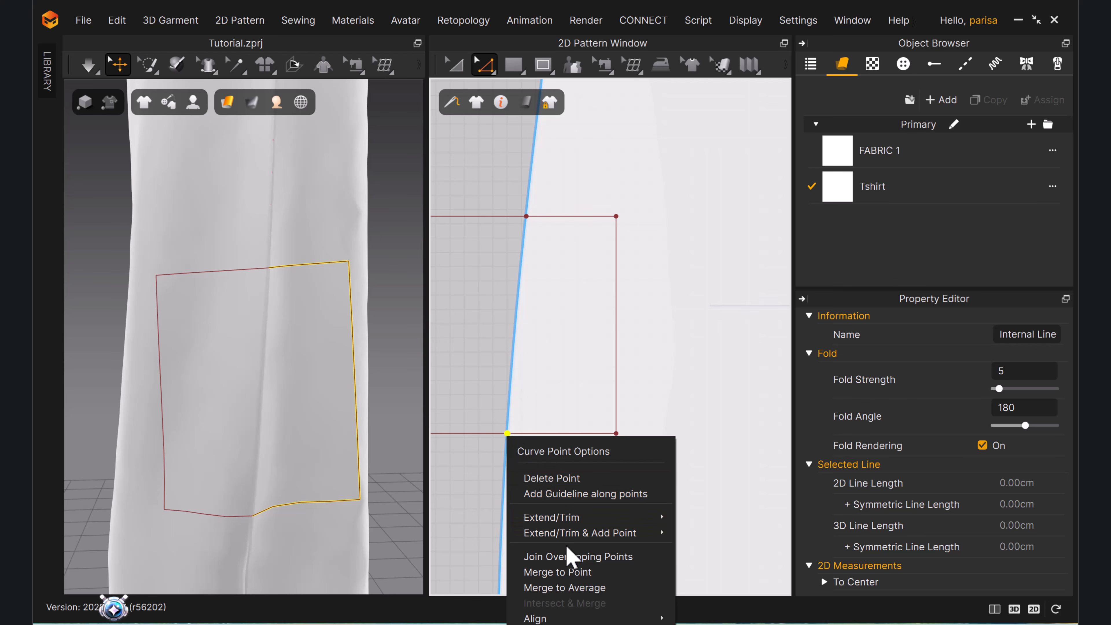
click(562, 557)
click(556, 520)
Clone the joined pocket outline as a separate pattern and place it beside the front panel.
middle_drag(545, 327, 570, 304)
scroll(625, 312, down, 4)
key(a)
click(536, 241)
right_click(534, 241)
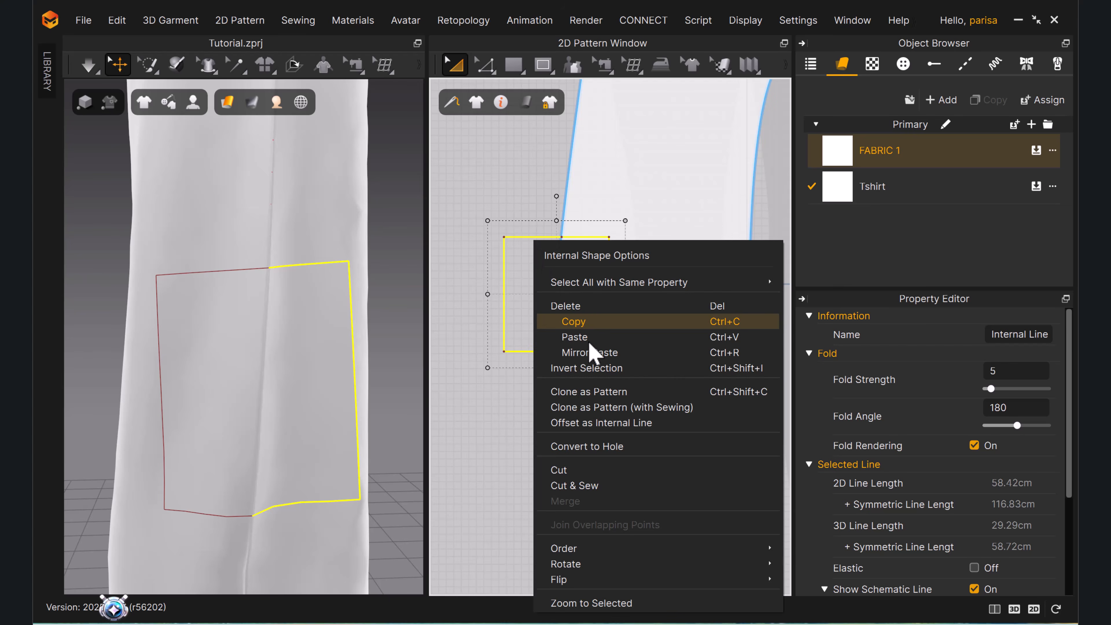
click(568, 389)
scroll(716, 431, down, 3)
click(594, 366)
click(668, 346)
Divide the front pocket outline at its two outer-edge points and delete the half lying outside the panel.
scroll(665, 341, up, 5)
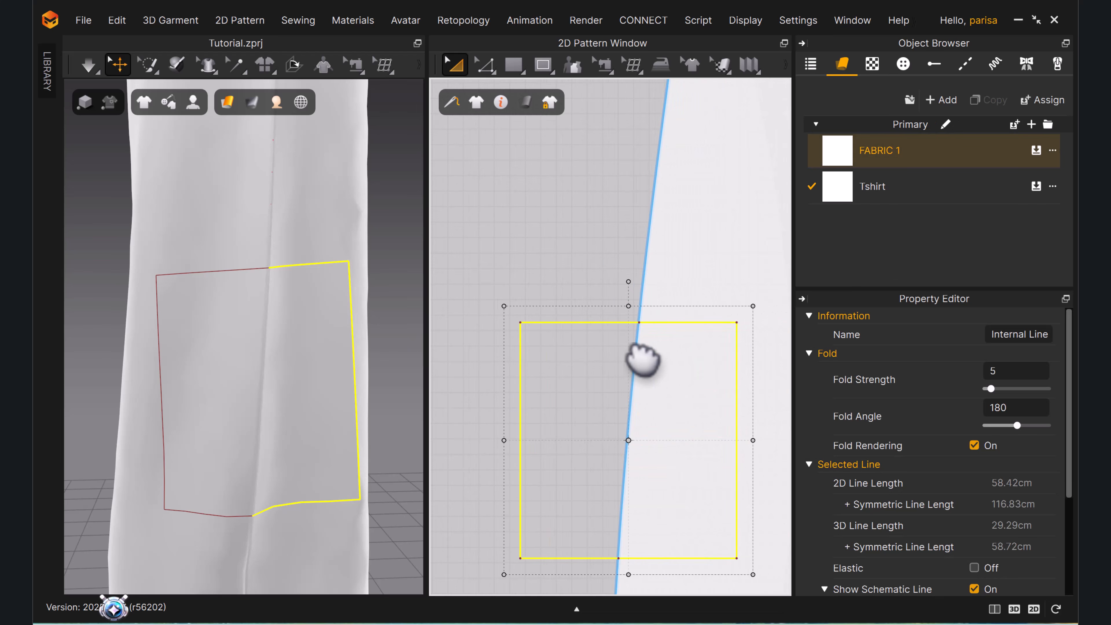
key(z)
right_click(638, 324)
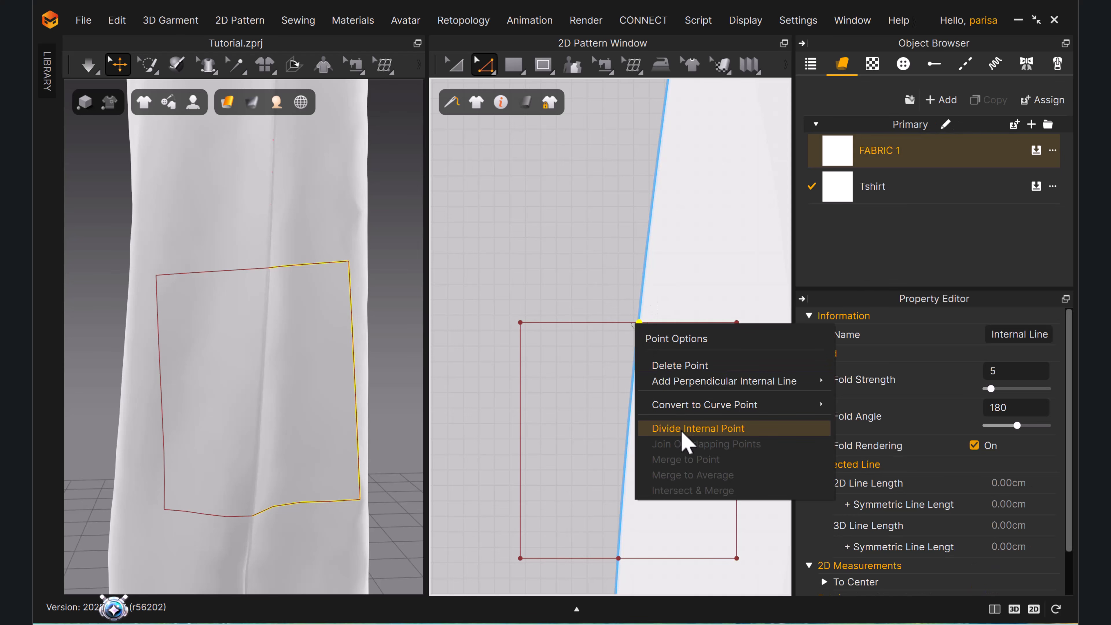
click(651, 427)
drag(600, 524, 621, 569)
right_click(618, 559)
click(674, 491)
click(566, 323)
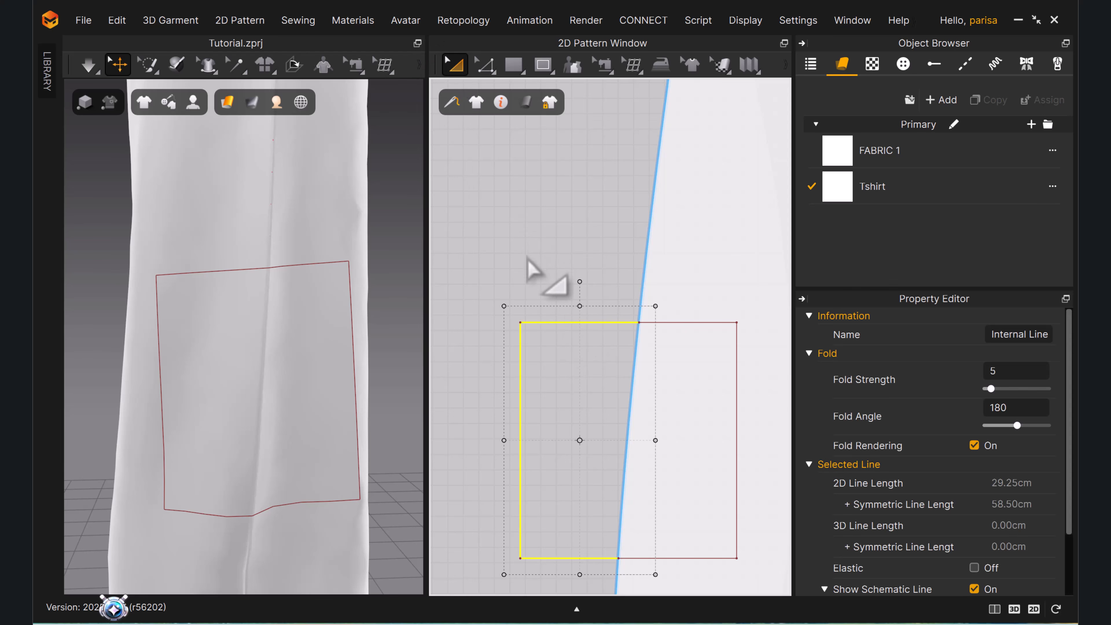
key(Delete)
Free-sew the front halves of the pocket pattern's top and bottom edges onto the matching lines of the front panel's pocket outline.
scroll(581, 363, down, 6)
middle_drag(586, 372, 598, 268)
scroll(520, 258, down, 2)
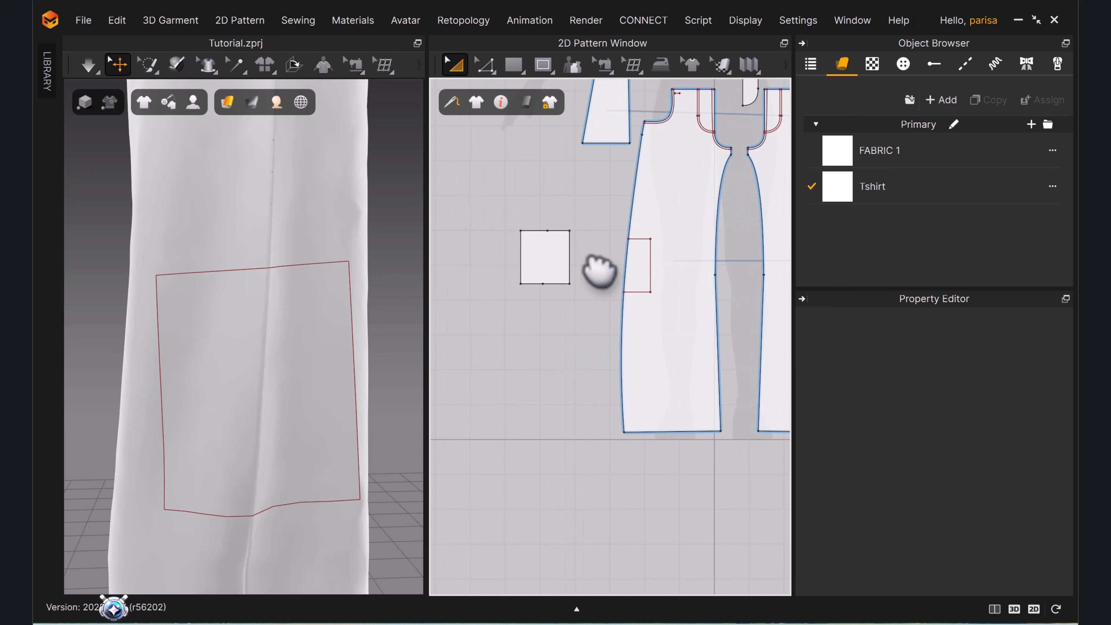
key(m)
click(547, 231)
click(650, 240)
click(629, 239)
click(569, 284)
click(543, 285)
click(649, 292)
click(624, 293)
click(569, 232)
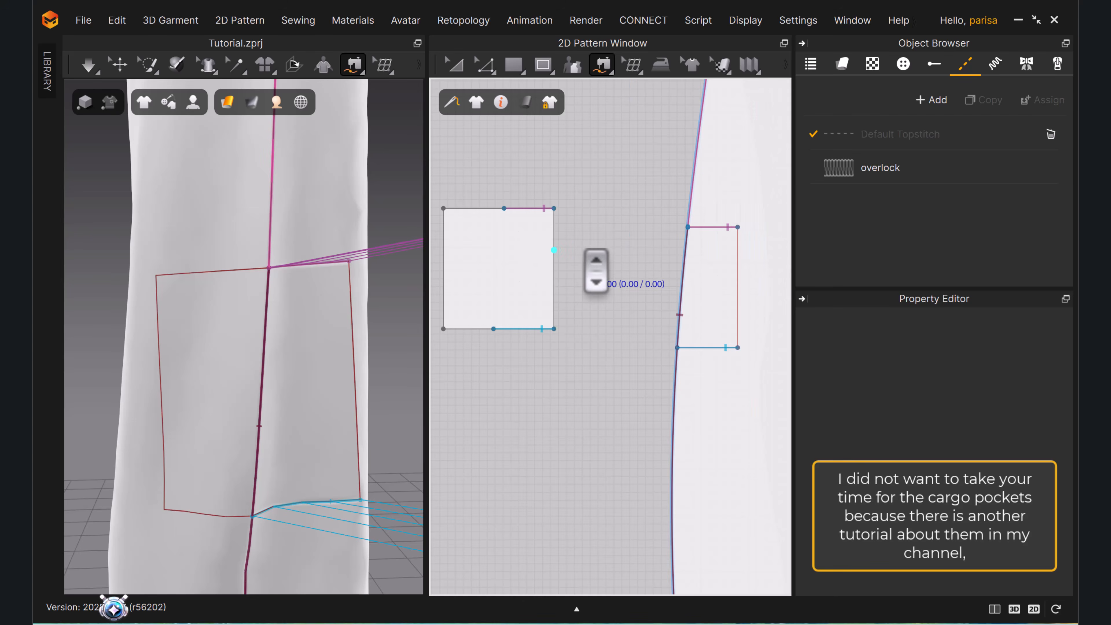
right_click(555, 288)
key(Escape)
middle_drag(481, 314, 558, 314)
right_click(520, 293)
click(642, 445)
drag(578, 100, 349, 139)
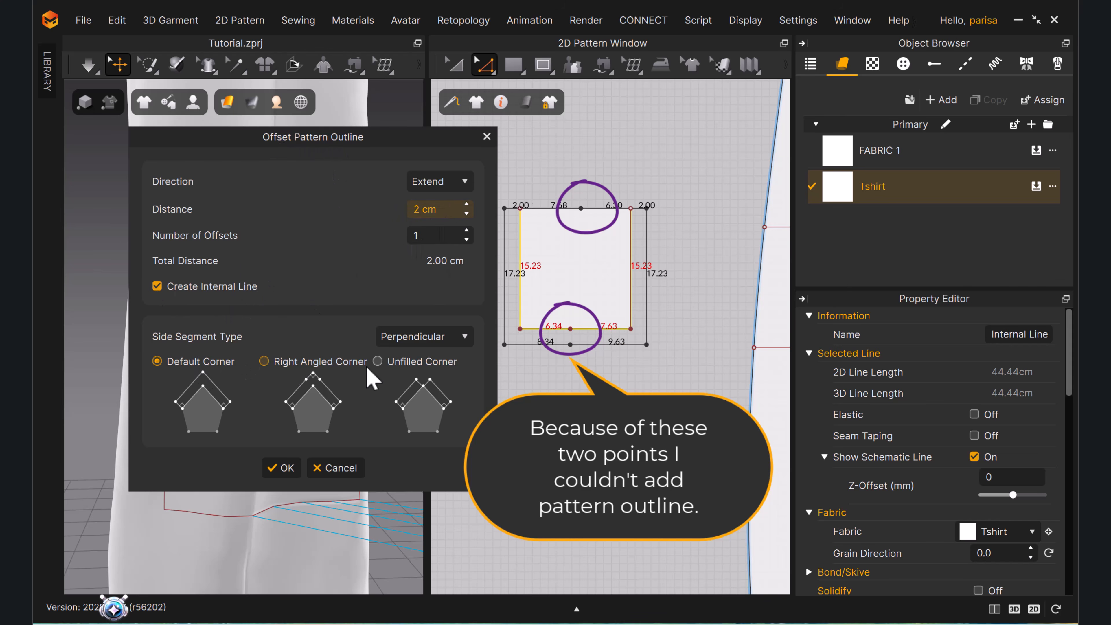
click(418, 338)
click(415, 360)
click(157, 286)
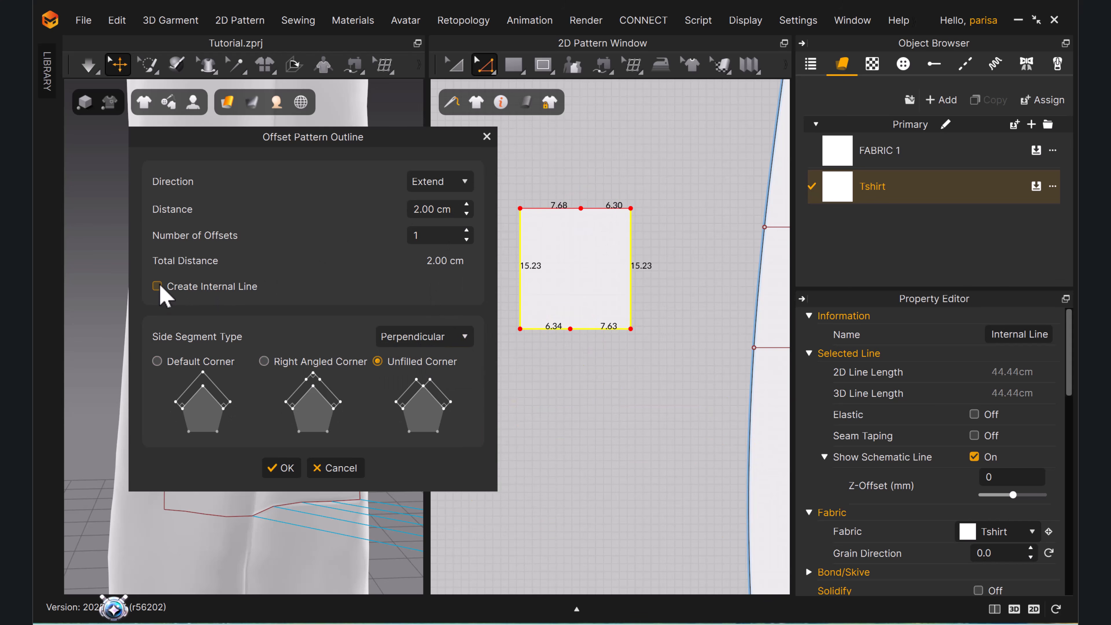
click(335, 468)
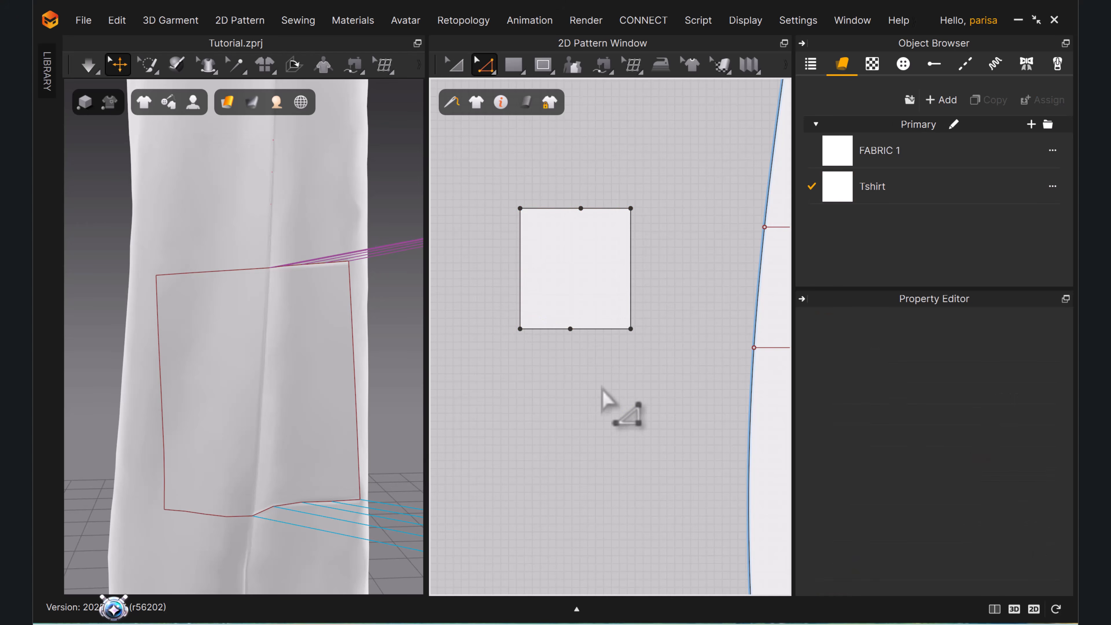
Delete the extra midpoints on the pocket pattern's top and bottom edges.
drag(576, 331, 592, 346)
right_click(581, 209)
click(614, 248)
Extend the pocket's two side edges and bottom edge outward by 2 cm with internal lines, Mirror side segments and unfilled corners.
click(630, 258)
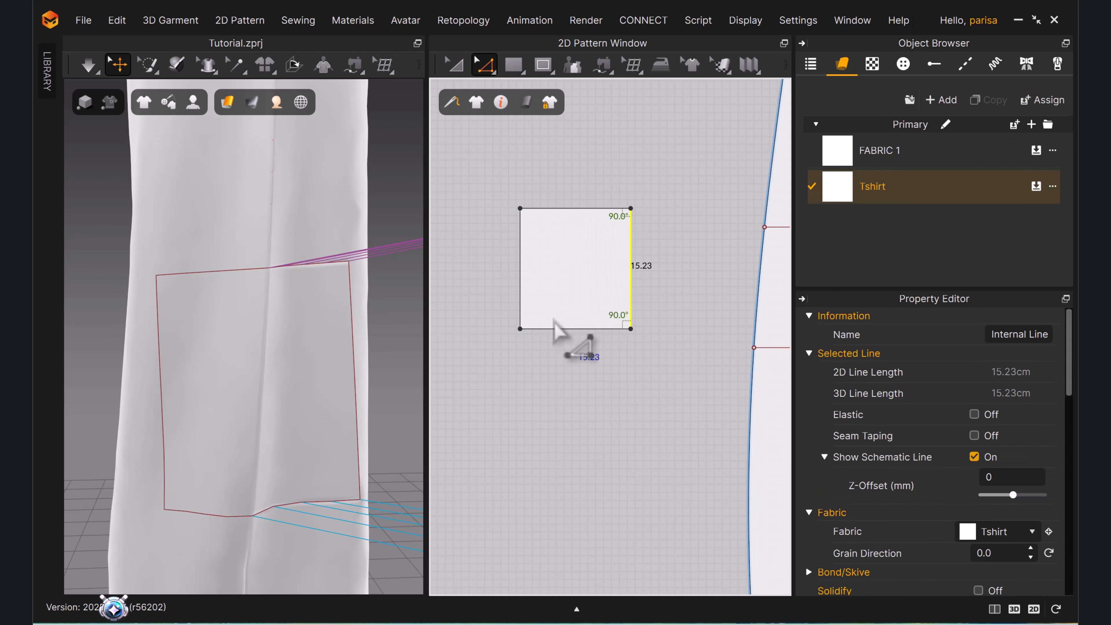
right_click(524, 304)
click(595, 454)
text(2)
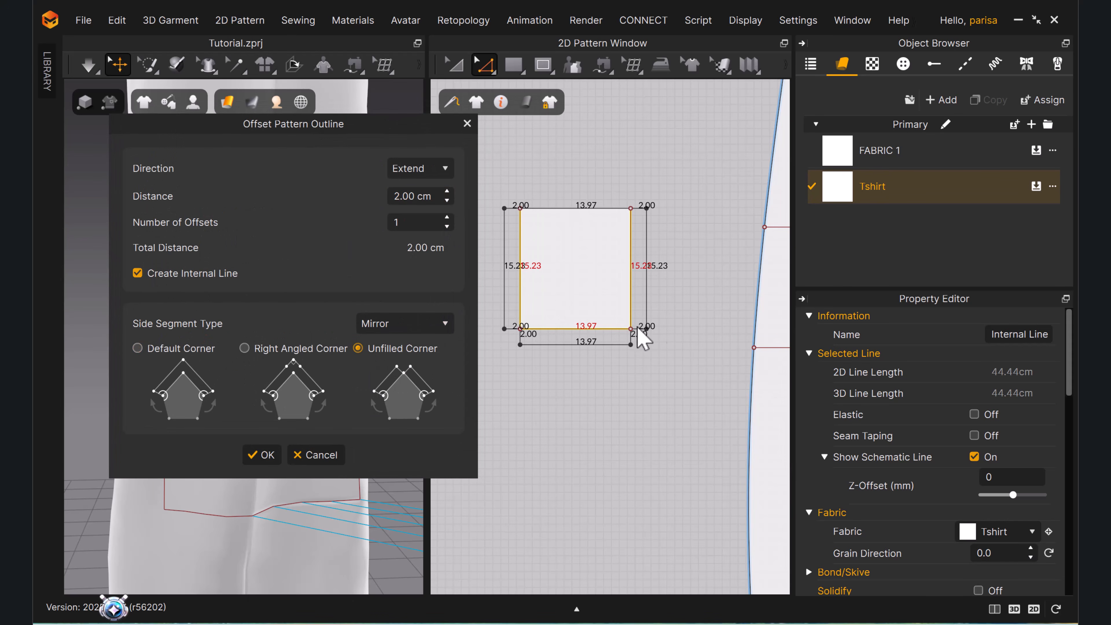
click(277, 458)
Remove the pocket's top-edge seam and free-sew its front side edge to the inner vertical line of the front panel's pocket outline.
key(b)
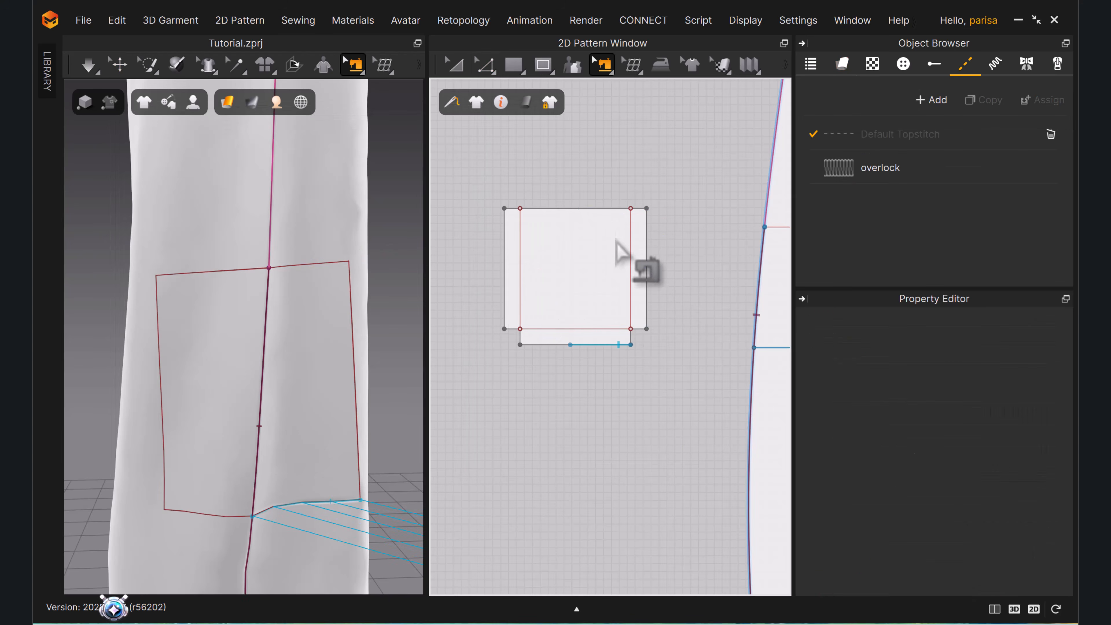
click(611, 343)
middle_drag(670, 354, 586, 290)
scroll(600, 293, down, 3)
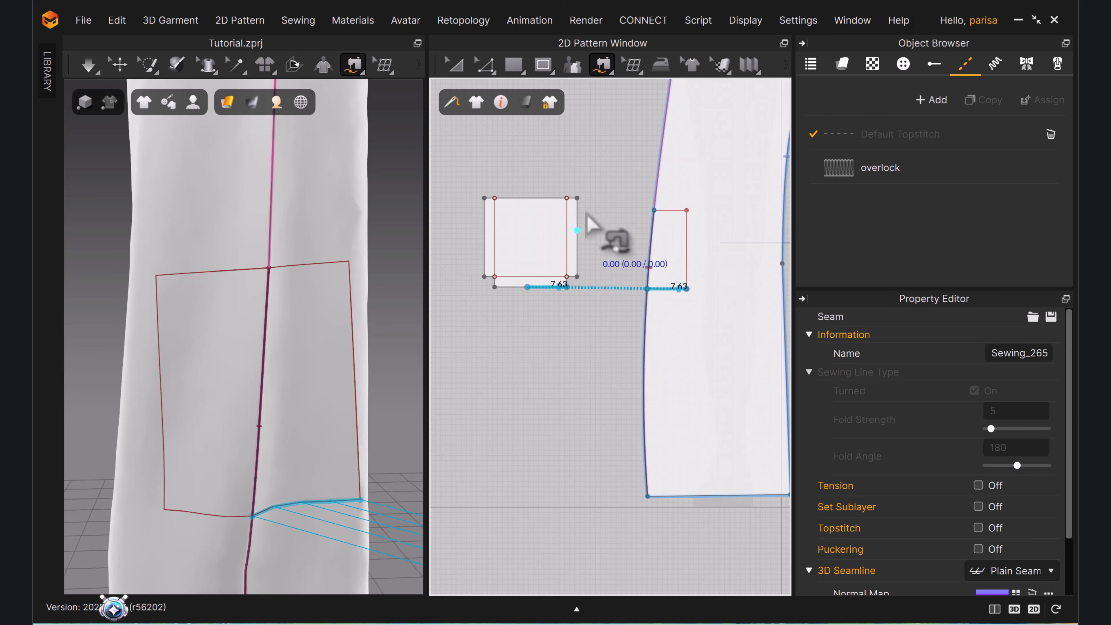
key(m)
click(577, 276)
click(577, 198)
click(686, 289)
Free-sew the pocket's other side edge to the inner vertical line of the matching back panel's pocket outline.
scroll(512, 252, down, 5)
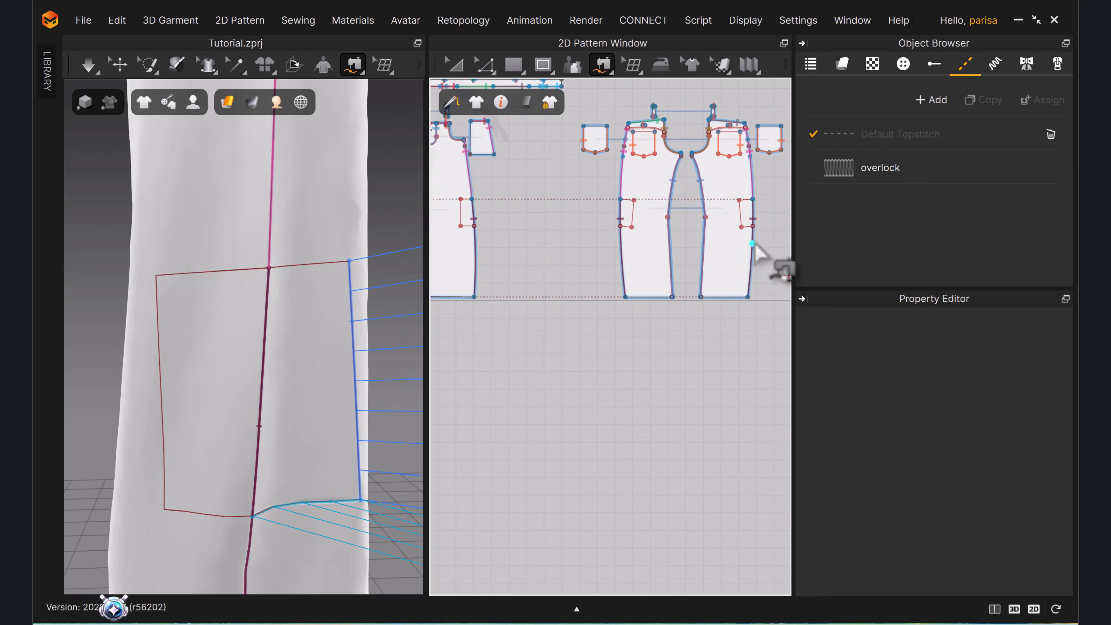
click(741, 227)
click(739, 200)
Free-sew the rear half of the pocket's bottom edge to the lower line of the opposite front panel's pocket outline.
middle_drag(696, 258, 857, 254)
scroll(502, 228, up, 5)
click(533, 216)
click(568, 216)
scroll(603, 240, down, 4)
scroll(660, 218, up, 4)
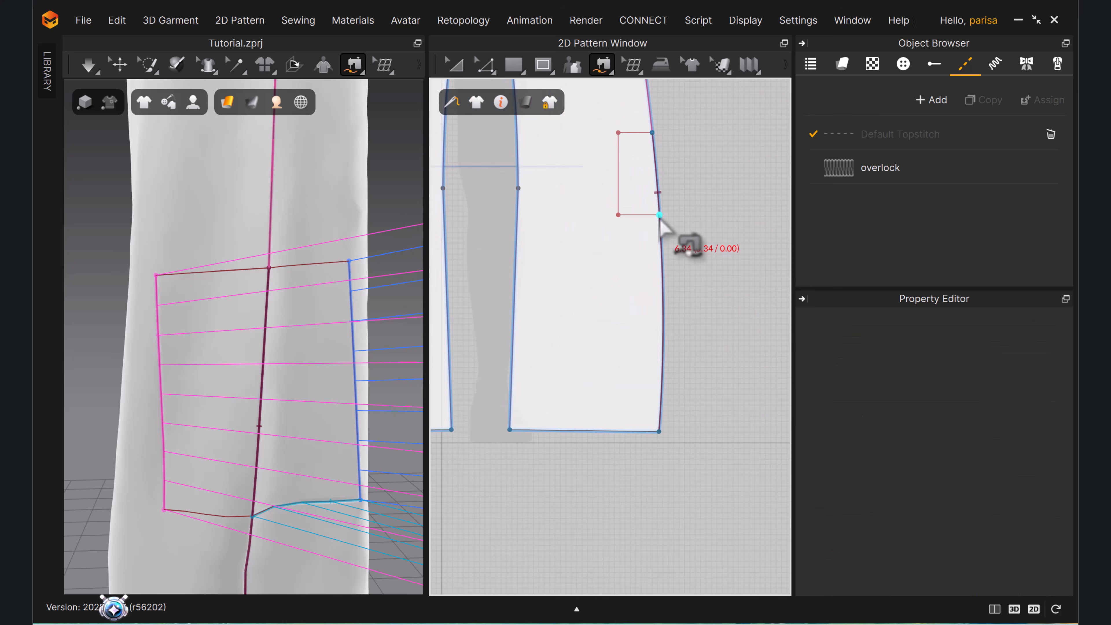
click(659, 215)
click(618, 215)
scroll(695, 253, down, 4)
scroll(669, 263, up, 5)
middle_drag(682, 258, 634, 280)
scroll(648, 265, up, 3)
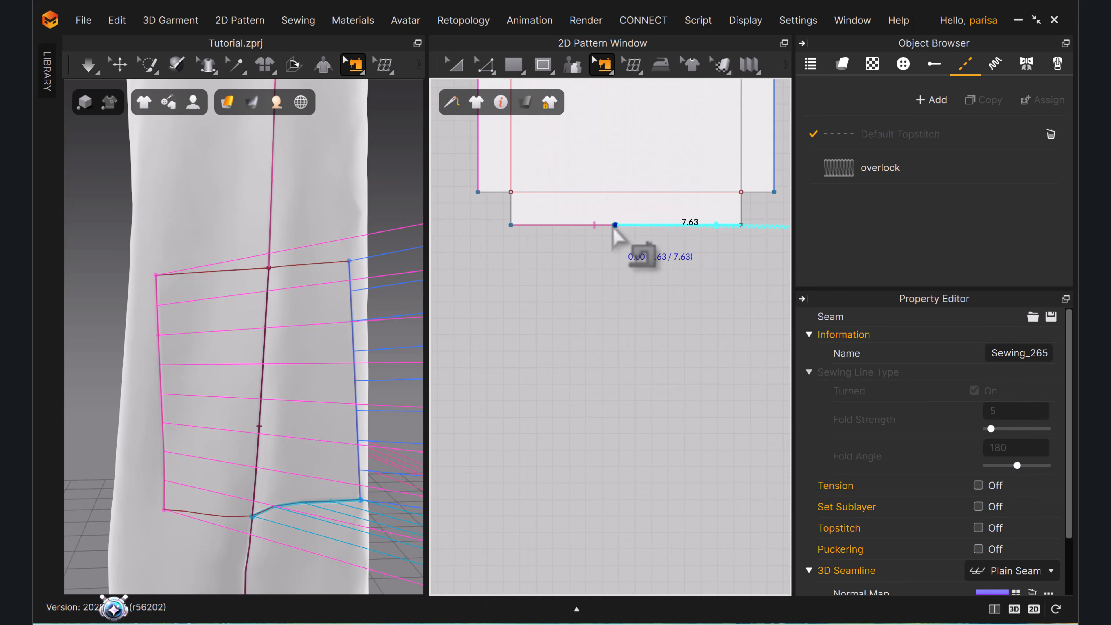
Delete the misplaced seam joining the rear half of the pocket's bottom edge to the opposite front panel.
scroll(507, 230, down, 6)
scroll(550, 326, down, 1)
click(455, 65)
scroll(700, 238, up, 4)
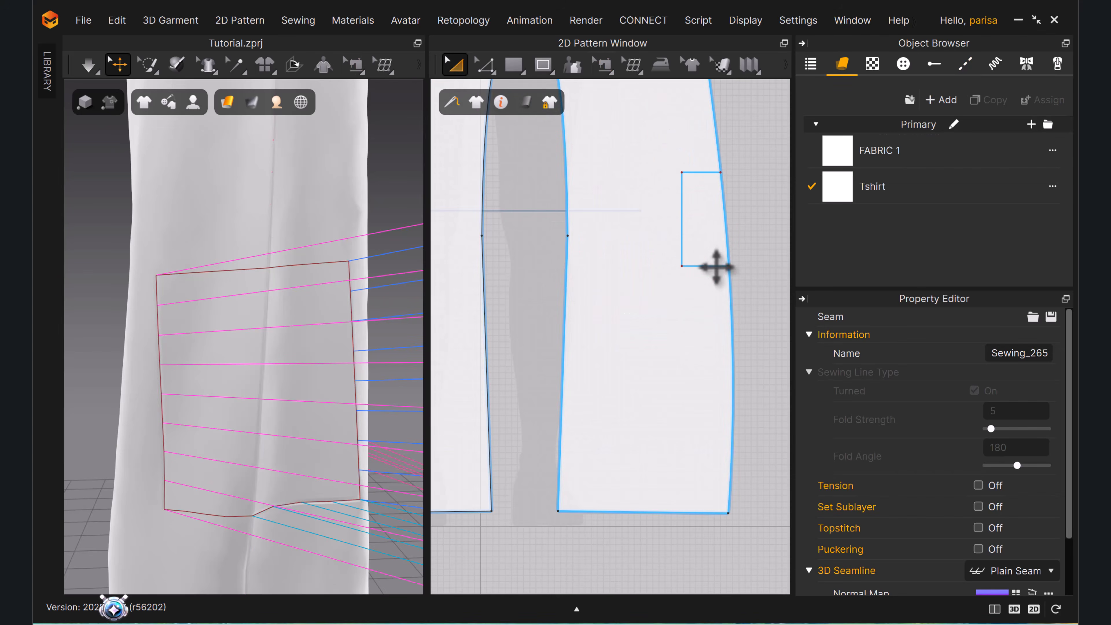
click(719, 229)
scroll(723, 228, down, 4)
key(b)
middle_drag(770, 278, 562, 282)
scroll(489, 256, up, 4)
click(474, 249)
scroll(477, 252, down, 5)
scroll(707, 271, up, 4)
key(Delete)
Free-sew the rear half of the pocket's bottom edge to the lower line of the matching back panel's pocket outline.
scroll(613, 341, down, 4)
scroll(561, 311, up, 5)
key(m)
click(618, 303)
click(655, 304)
scroll(655, 315, down, 4)
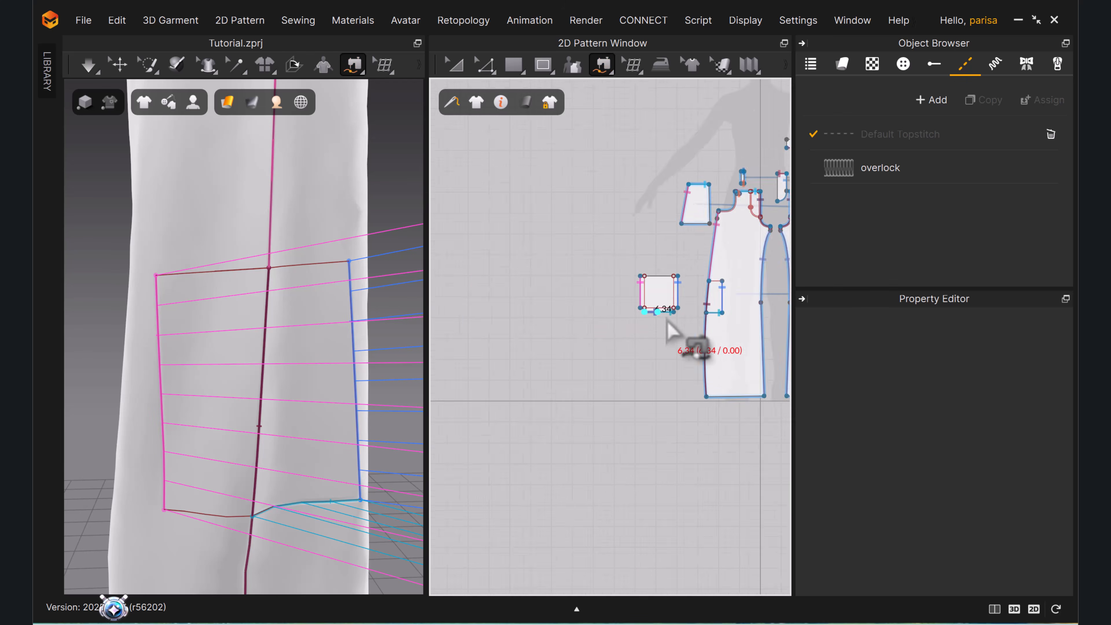
scroll(644, 270, up, 5)
click(652, 266)
click(597, 271)
Strengthen the pocket pattern beside the trouser leg.
scroll(599, 271, down, 6)
click(455, 65)
scroll(695, 288, up, 4)
click(525, 215)
scroll(347, 292, down, 4)
middle_drag(348, 298, 275, 332)
right_drag(264, 334, 206, 339)
right_click(298, 364)
click(380, 162)
Change the fold angle of the pocket's side and bottom internal lines and simulate the pocket onto the leg.
scroll(538, 254, up, 5)
key(z)
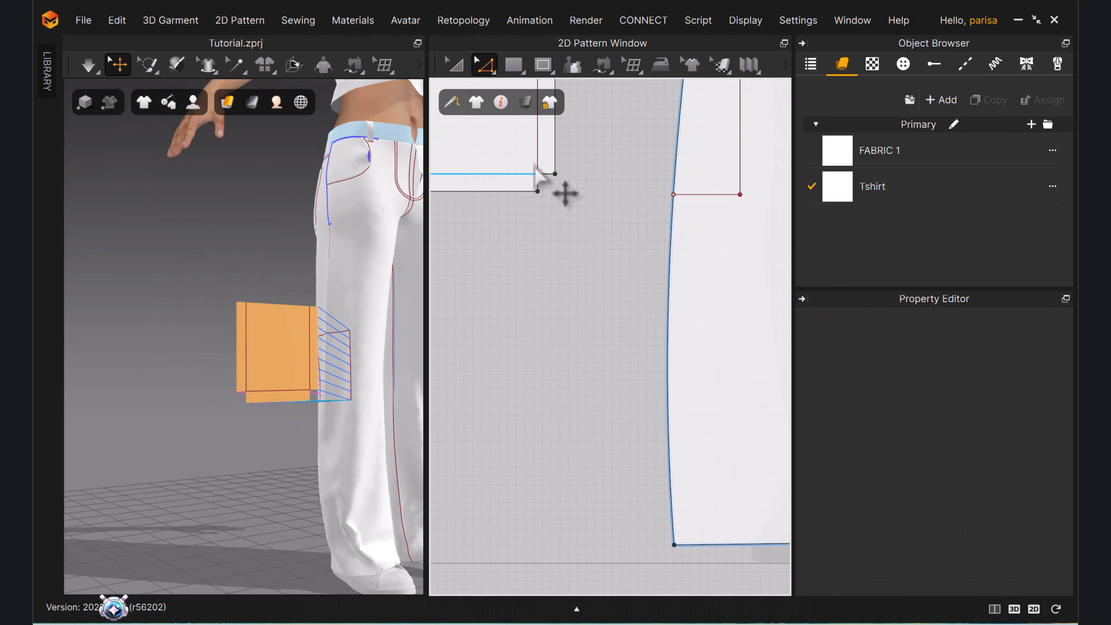
middle_drag(533, 180, 577, 285)
click(580, 258)
shift+click(525, 278)
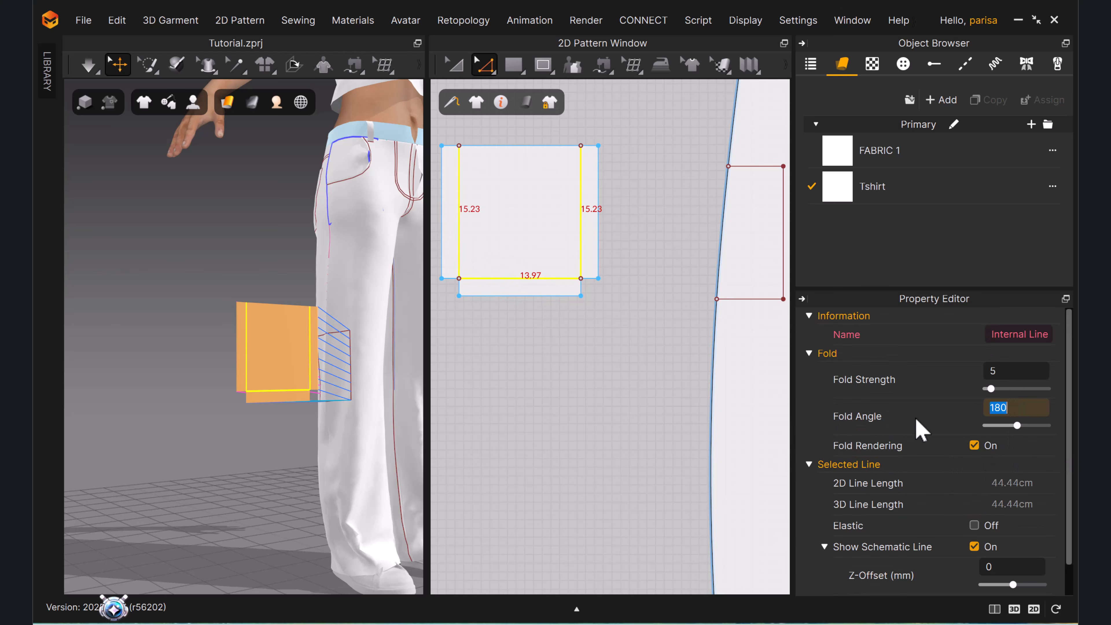
click(679, 403)
key(space)
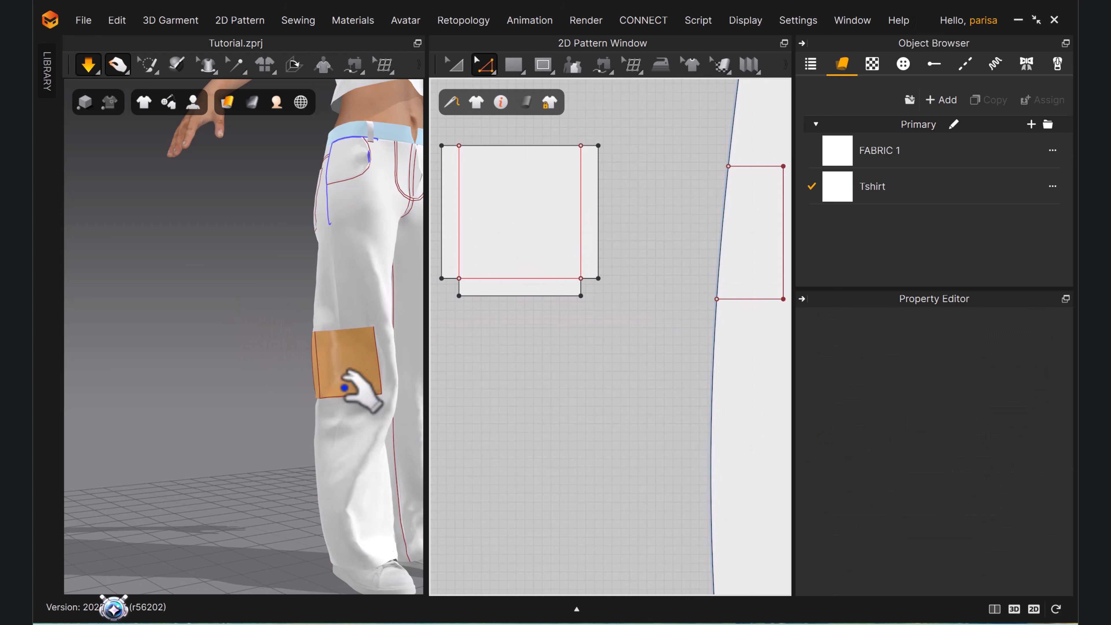
key(space)
Segment-sew the two short notch edges at the pocket pattern's lower right corner to each other.
scroll(575, 321, up, 8)
key(n)
click(650, 259)
click(585, 311)
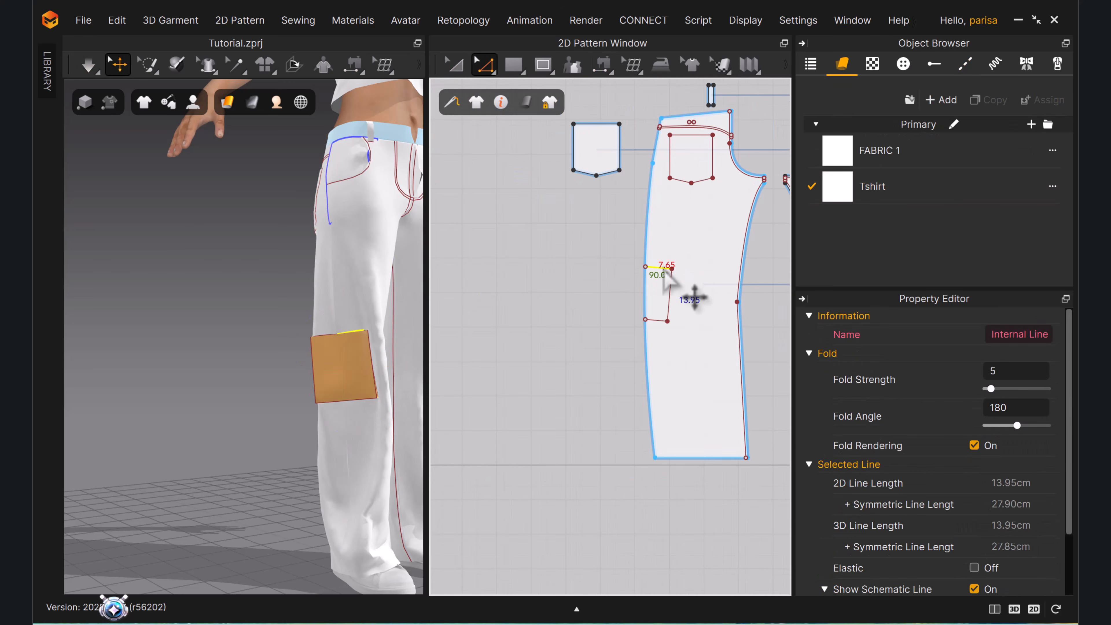
Offset the top line of the back panel's pocket outline as one internal line at 0.5 cm in the reverse direction.
right_click(662, 267)
click(734, 402)
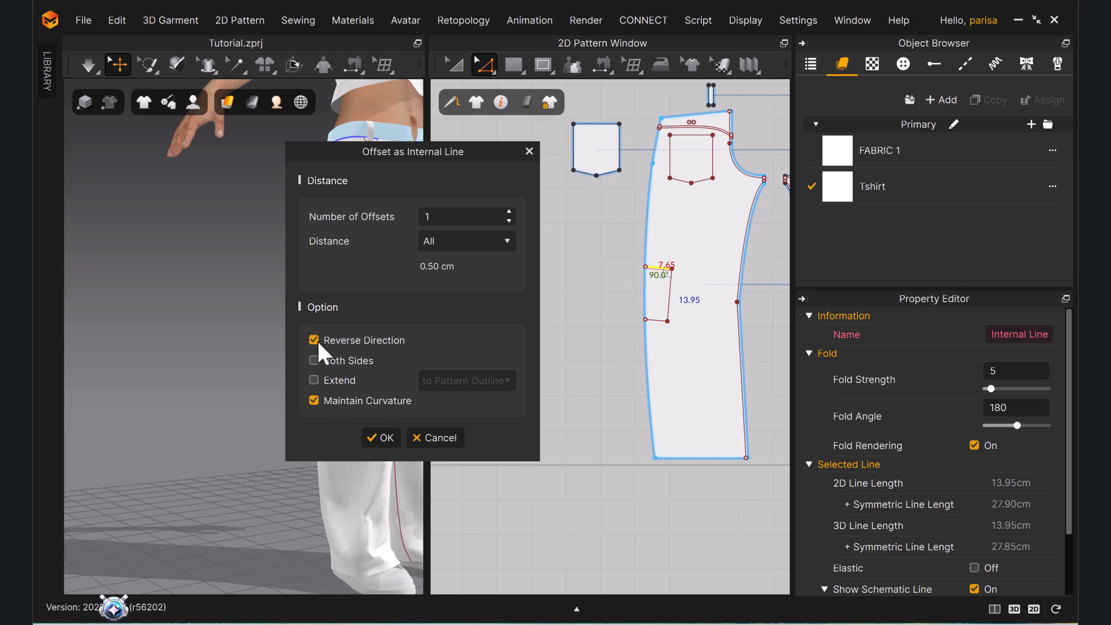
click(393, 440)
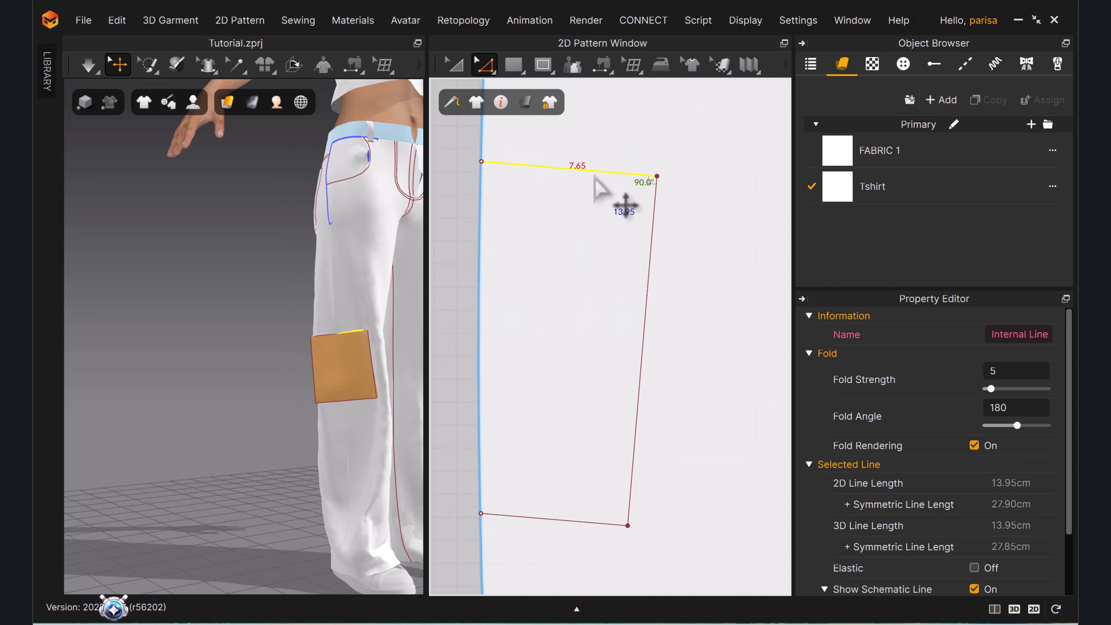
right_click(594, 178)
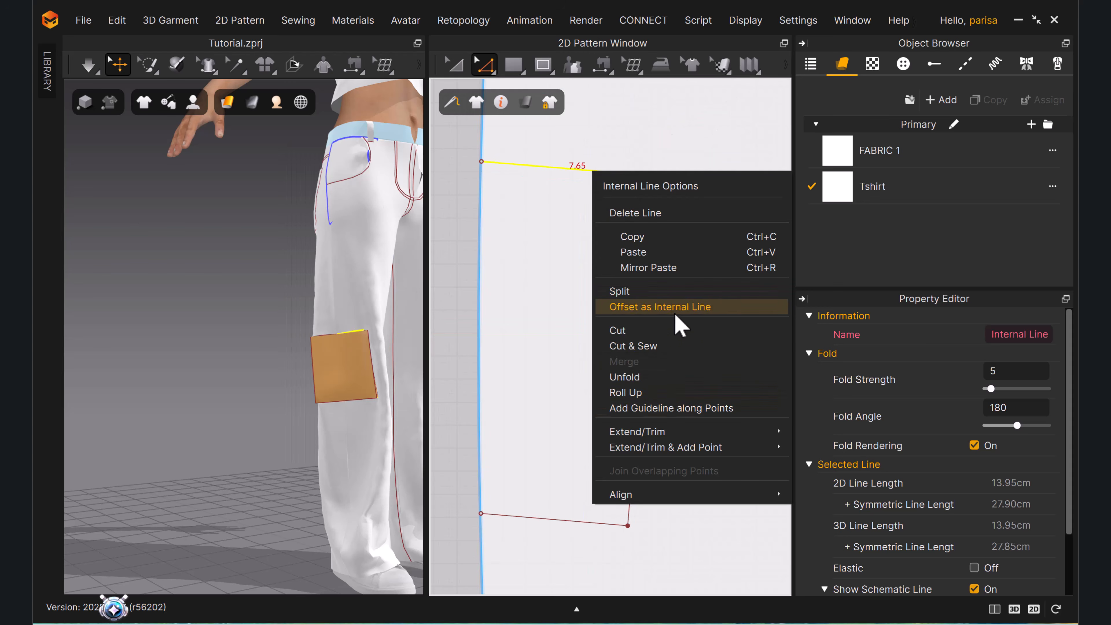
click(633, 308)
click(338, 409)
scroll(607, 258, down, 8)
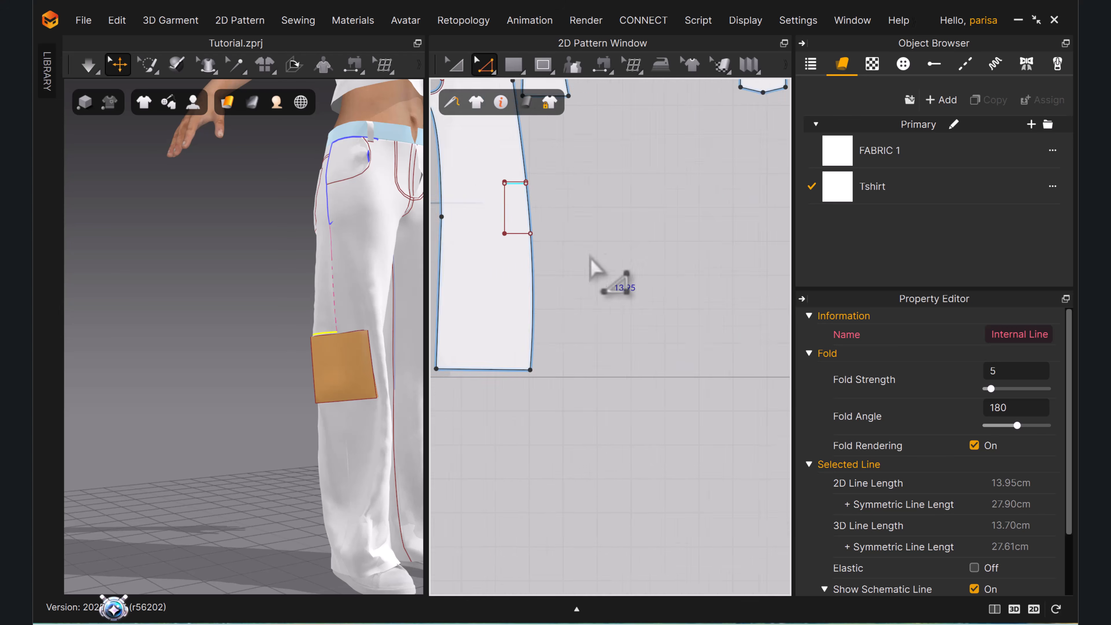
Offset the top line of the front panel's pocket outline as one internal line at 0.5 cm in the reverse direction.
scroll(607, 245, up, 3)
click(512, 66)
middle_drag(747, 282, 531, 304)
scroll(644, 316, up, 5)
key(z)
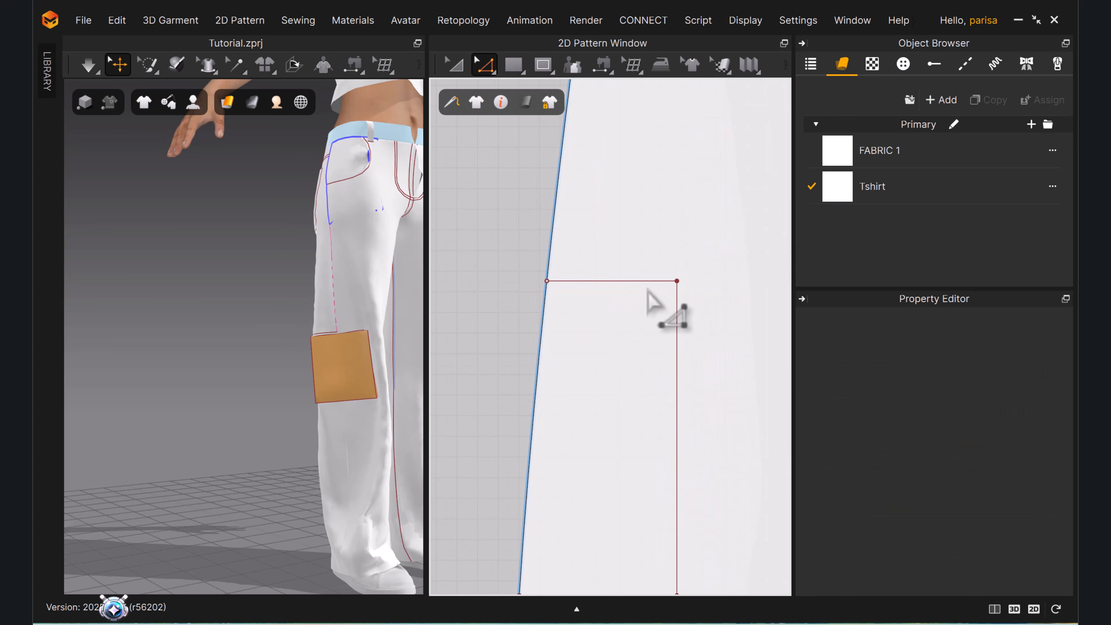
right_click(646, 281)
mouse_move(698, 577)
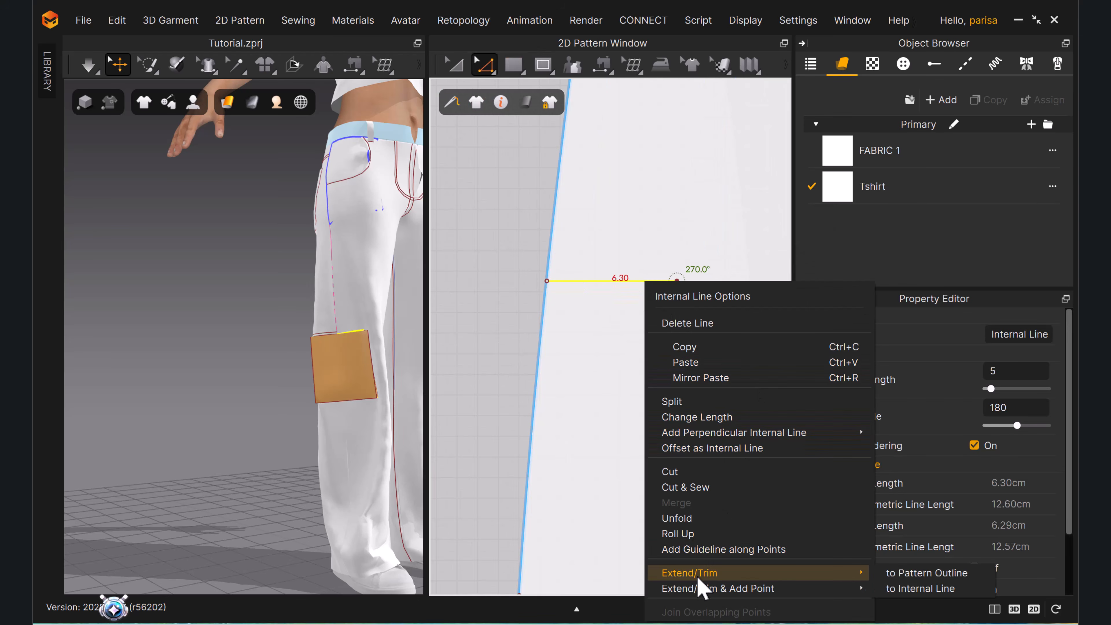
click(724, 448)
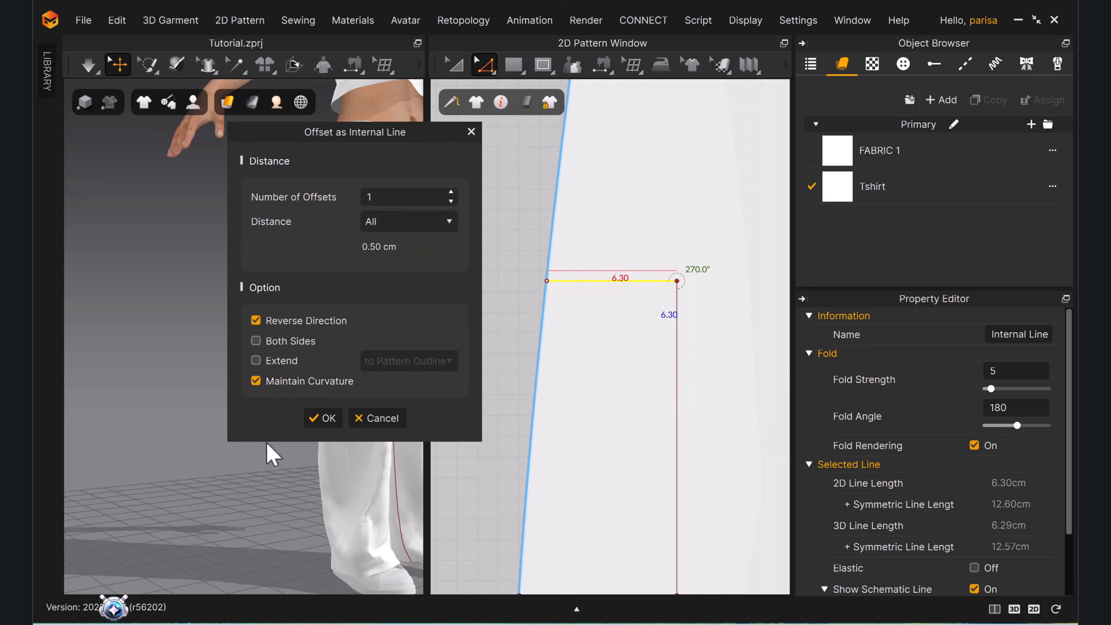
click(317, 416)
Draw a rectangular flap about 14 by 7.6 cm with the Rectangle tool and place it just above the cargo pocket pattern.
scroll(651, 284, down, 5)
middle_drag(558, 327, 706, 349)
scroll(629, 294, up, 3)
key(s)
middle_drag(630, 294, 651, 303)
drag(470, 228, 662, 329)
key(a)
drag(584, 261, 584, 192)
click(684, 236)
scroll(593, 247, down, 3)
Free-sew the front panel's offset line above the pocket outline to the matching part of the flap's top edge.
key(m)
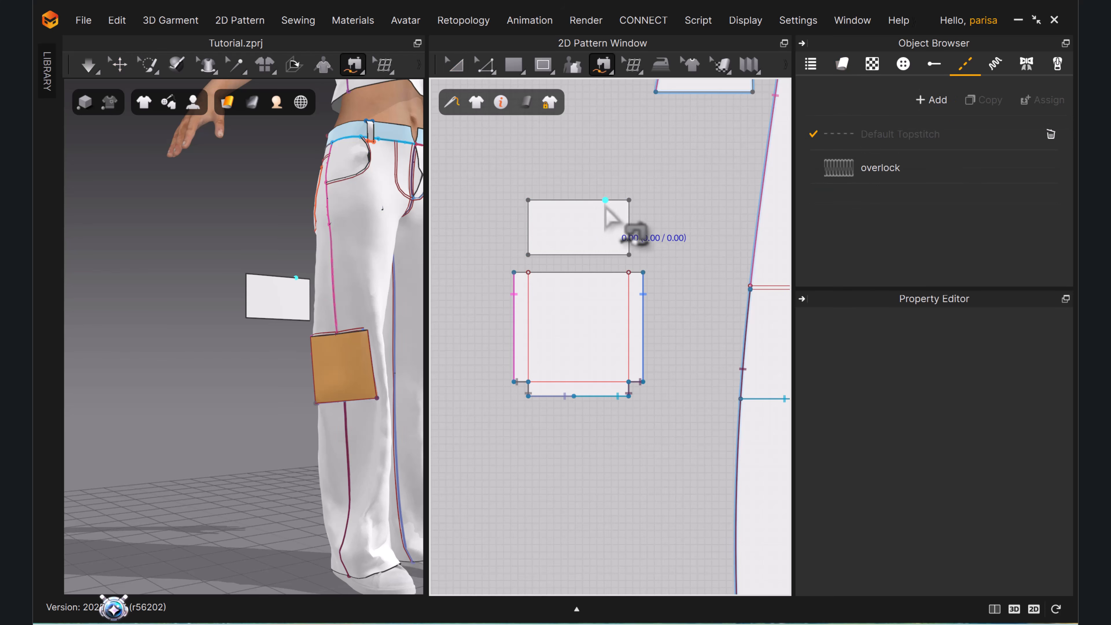
middle_drag(743, 283, 599, 258)
click(670, 261)
click(602, 262)
click(603, 144)
click(536, 144)
Free-sew the remaining 7.74 cm of the flap's top edge to the back panel's offset line above its pocket outline.
click(536, 144)
click(453, 145)
scroll(556, 174, down, 8)
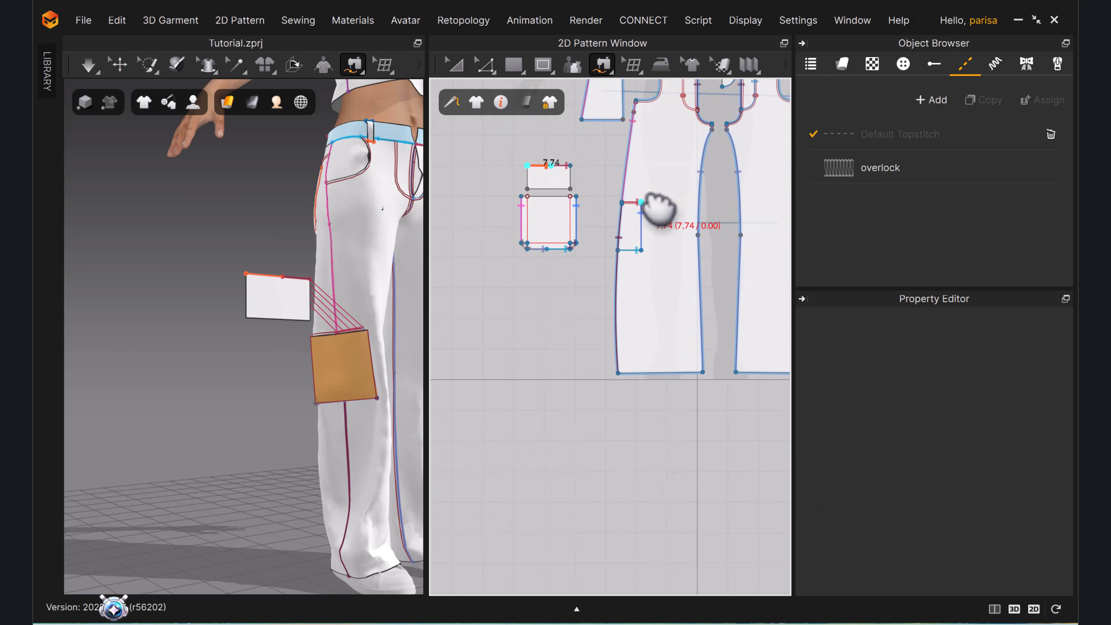
middle_drag(744, 208, 533, 219)
scroll(637, 215, up, 7)
scroll(637, 215, down, 6)
middle_drag(752, 214, 489, 231)
scroll(607, 235, up, 3)
scroll(608, 234, up, 6)
middle_drag(608, 234, 681, 236)
click(682, 235)
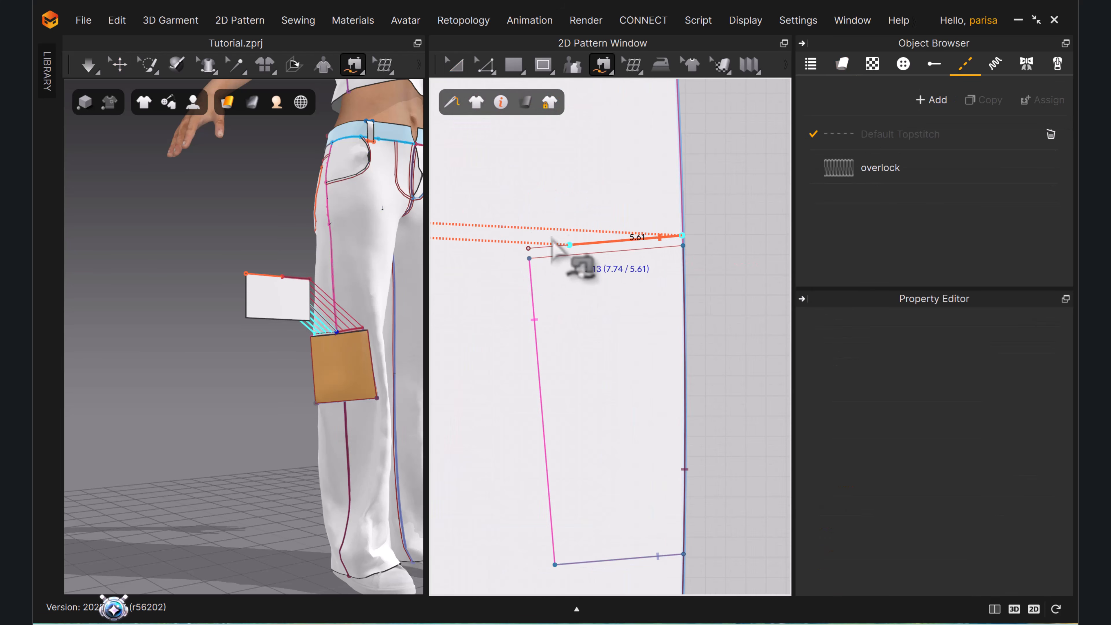
click(529, 248)
Simulate the sewn flap onto the trouser leg over the cargo pocket.
key(space)
key(a)
key(space)
Round both lower corners of the pocket flap by length, with 2.00 cm on each line and 50% curvature.
scroll(516, 302, down, 8)
middle_drag(563, 318, 717, 328)
scroll(612, 348, up, 6)
middle_drag(612, 348, 510, 392)
click(493, 71)
click(533, 184)
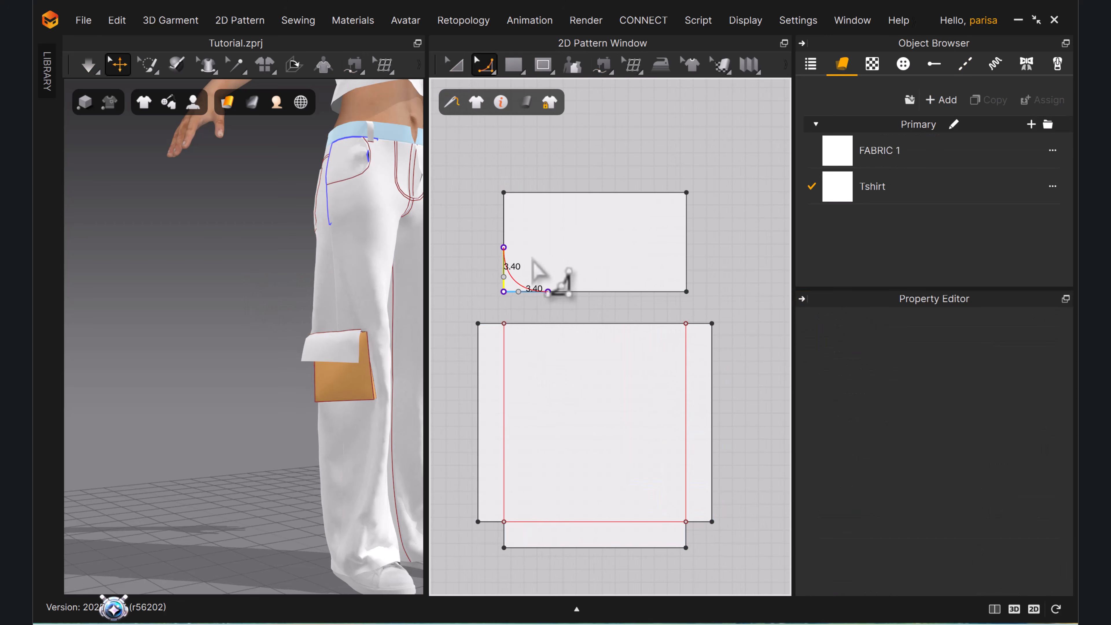
click(504, 292)
drag(563, 180, 208, 267)
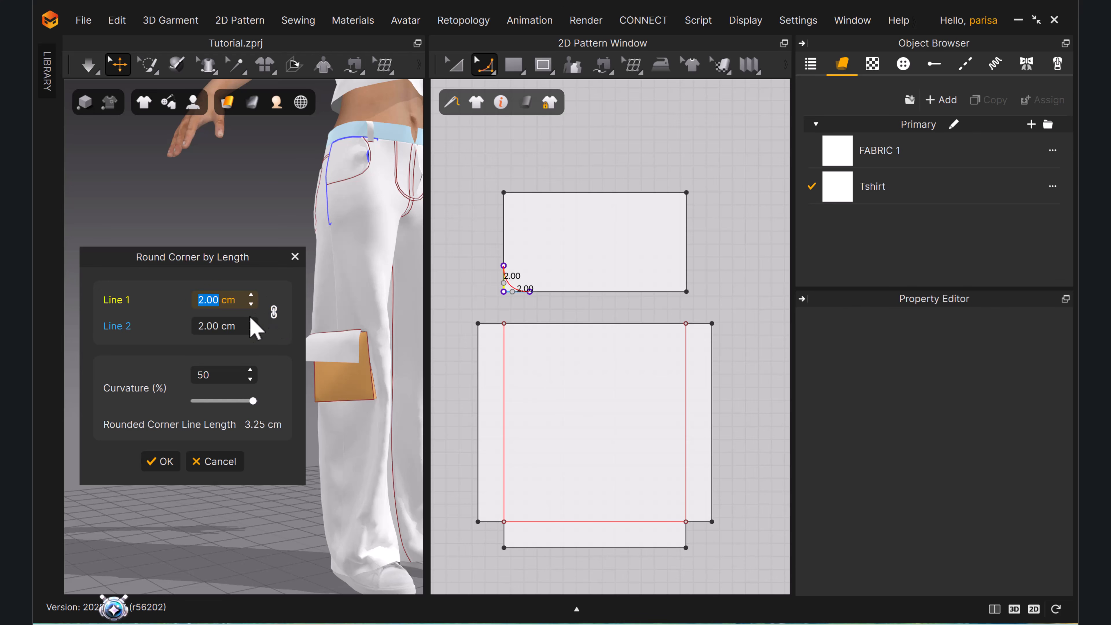
click(686, 291)
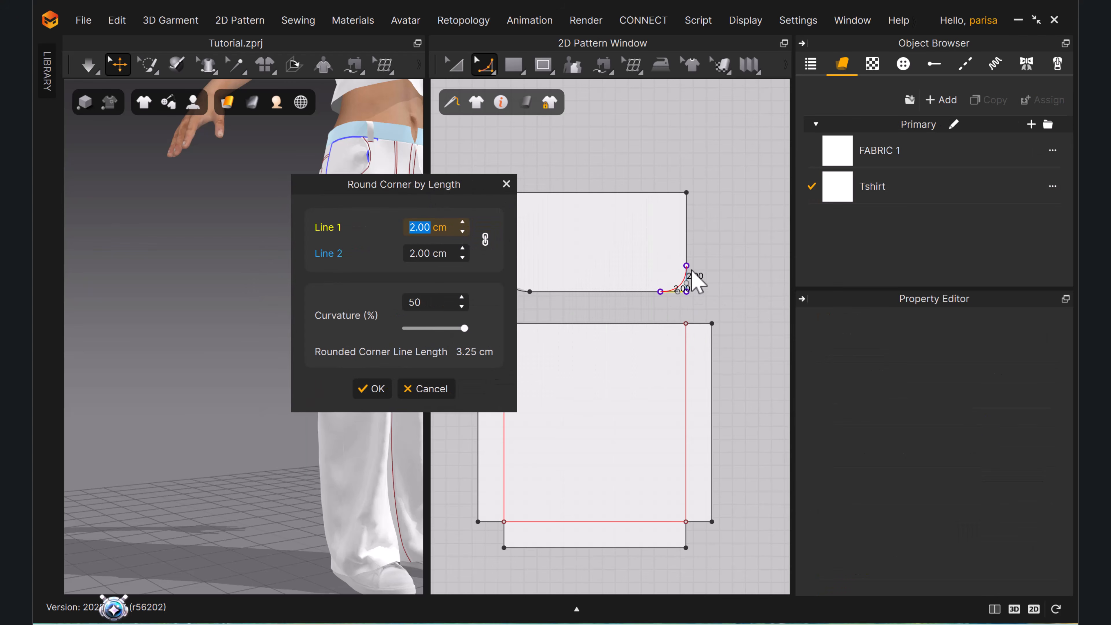
drag(464, 193, 390, 200)
click(295, 396)
Simulate the rounded flap and pull the fabric lightly to settle it over the pocket.
middle_drag(351, 358, 315, 323)
key(space)
drag(315, 322, 304, 317)
key(space)
scroll(267, 323, down, 3)
scroll(267, 323, down, 2)
middle_drag(319, 350, 330, 382)
Simulate the trousers from the front, pull the legs into shape, and check the hip pockets up close.
key(2)
click(455, 73)
key(space)
drag(267, 321, 304, 300)
drag(219, 313, 168, 306)
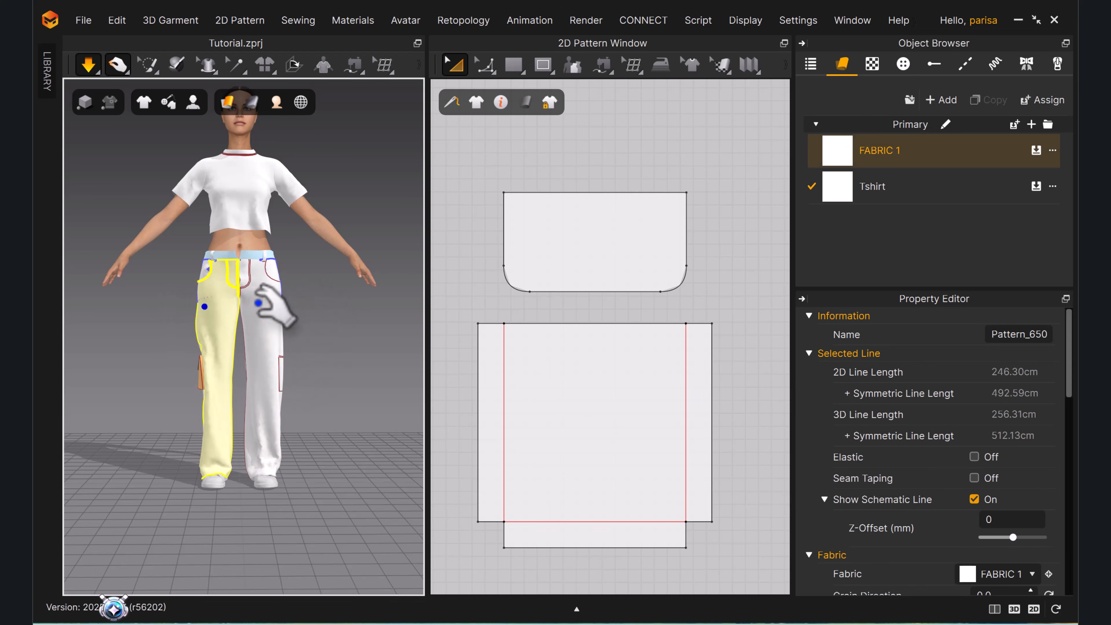
scroll(220, 276, up, 3)
right_drag(231, 294, 378, 312)
middle_drag(379, 311, 367, 429)
scroll(400, 416, up, 3)
right_drag(323, 363, 251, 351)
key(space)
Widen the front hip pocket bag pattern by moving its inner side edge toward the centre front.
click(258, 339)
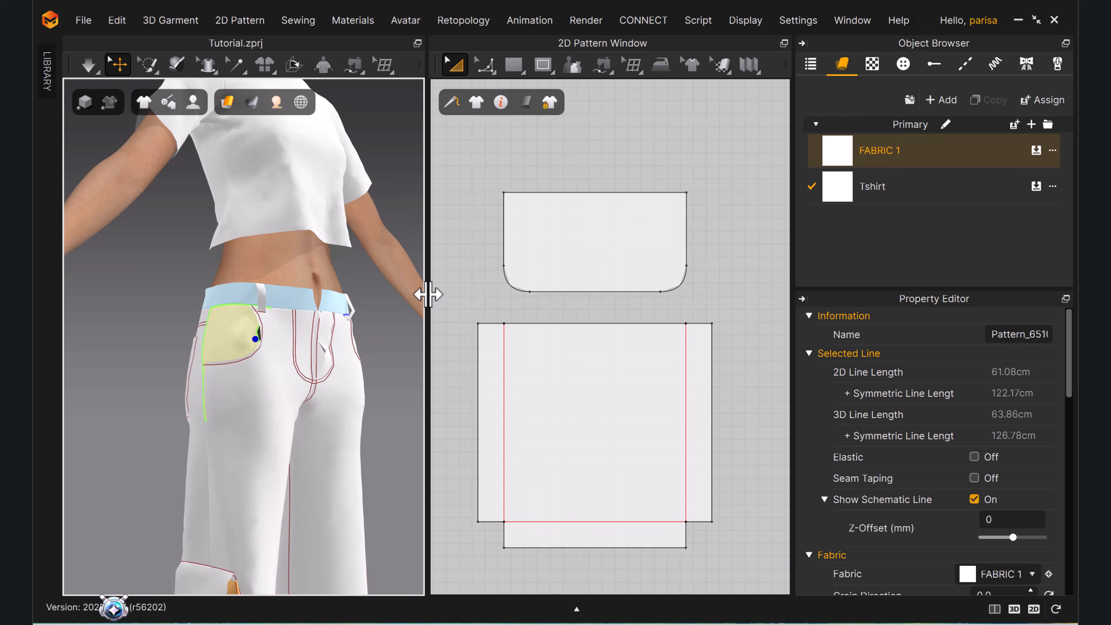
scroll(520, 311, down, 5)
middle_drag(552, 322, 488, 391)
scroll(612, 226, up, 4)
middle_drag(539, 210, 656, 300)
click(601, 306)
drag(657, 297, 616, 299)
Extend the seams joining the front pocket bags to the waistband to 13.23 cm on both sides.
key(b)
click(596, 239)
scroll(598, 242, down, 5)
middle_drag(600, 262, 442, 302)
scroll(599, 236, up, 3)
scroll(586, 236, up, 3)
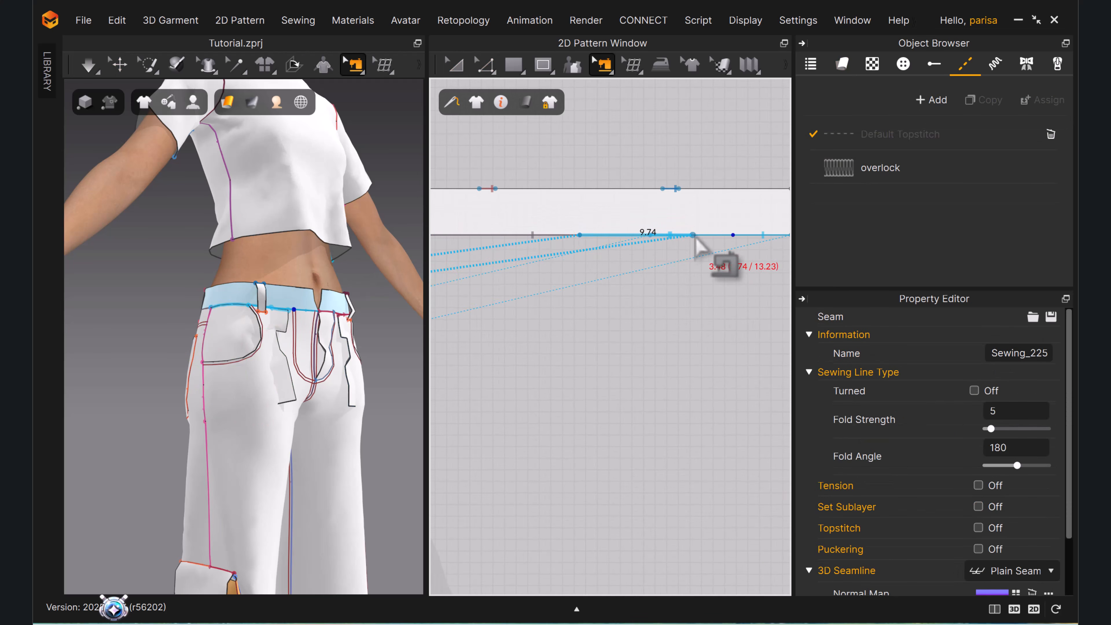
scroll(732, 310, down, 6)
mouse_move(732, 311)
middle_down()
mouse_move(619, 311)
mouse_move(717, 297)
middle_up()
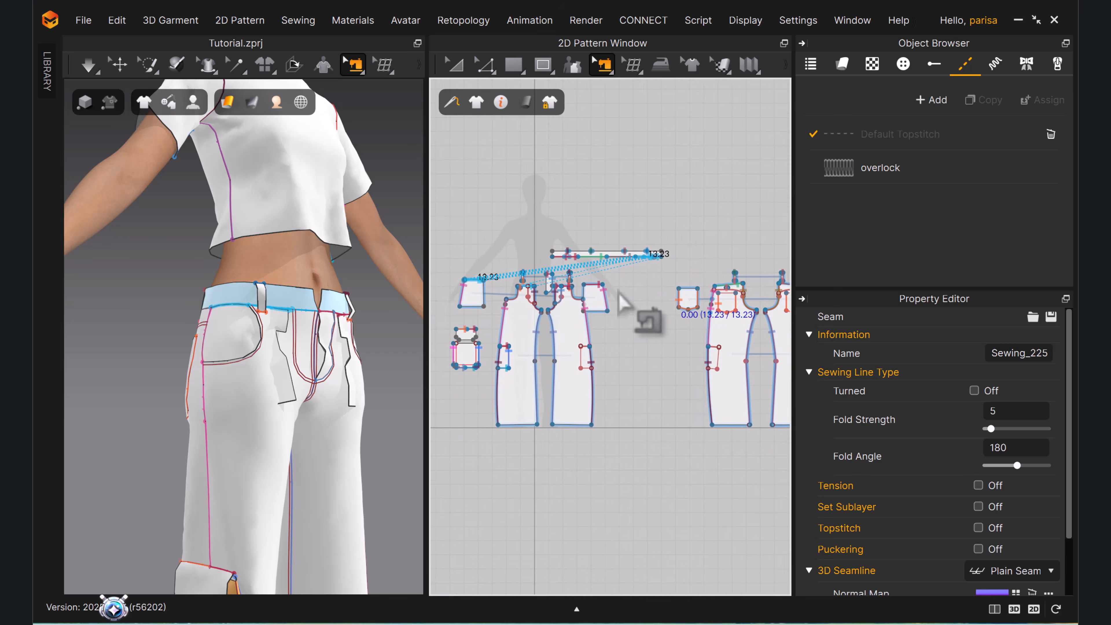
scroll(585, 285, up, 4)
click(547, 182)
scroll(605, 189, up, 3)
middle_drag(606, 188, 830, 264)
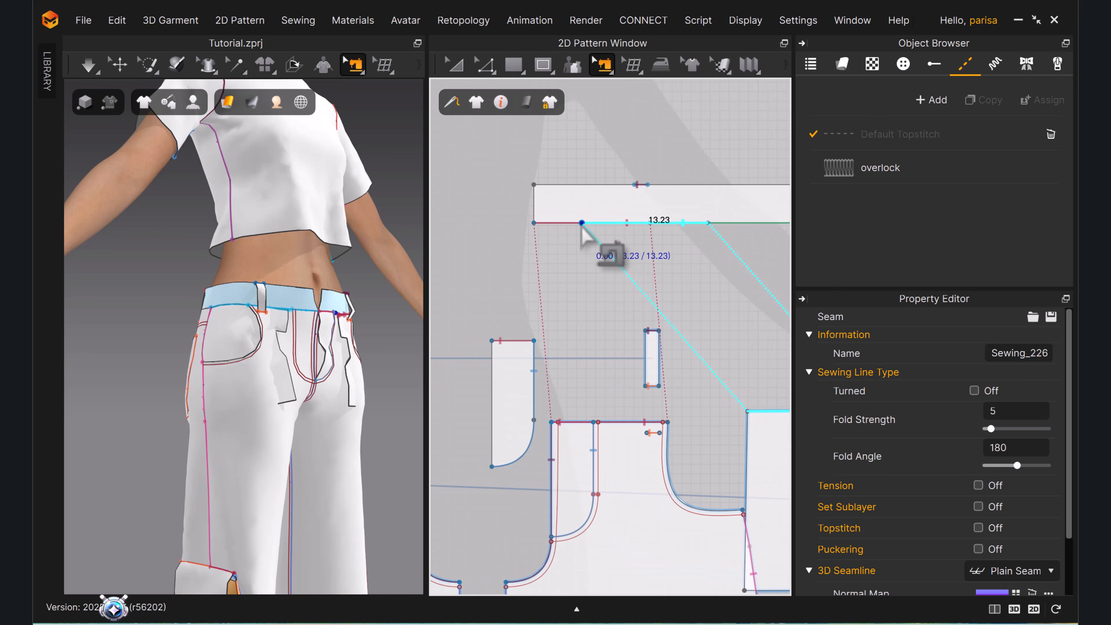
Simulate the trousers with the widened pocket bags and pull the front fabric into place.
key(space)
click(228, 347)
click(264, 427)
scroll(274, 372, down, 3)
right_drag(280, 344, 318, 336)
scroll(651, 397, down, 6)
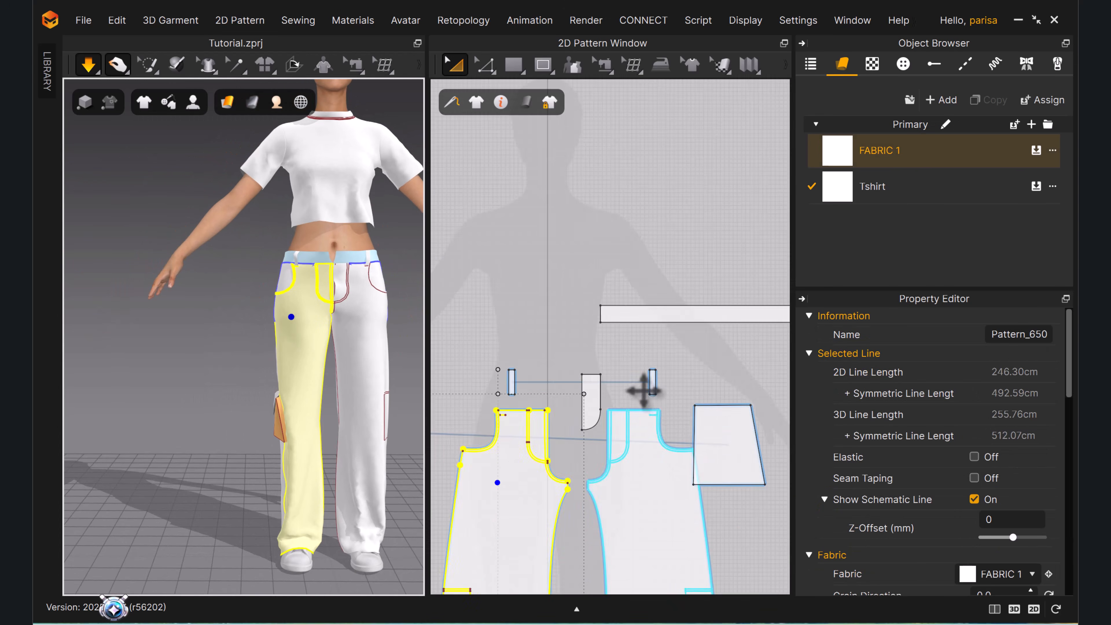
Overlay the front pocket bag pattern on the front panel to compare their outer edges.
middle_drag(547, 494, 657, 300)
scroll(528, 251, up, 3)
drag(531, 239, 735, 268)
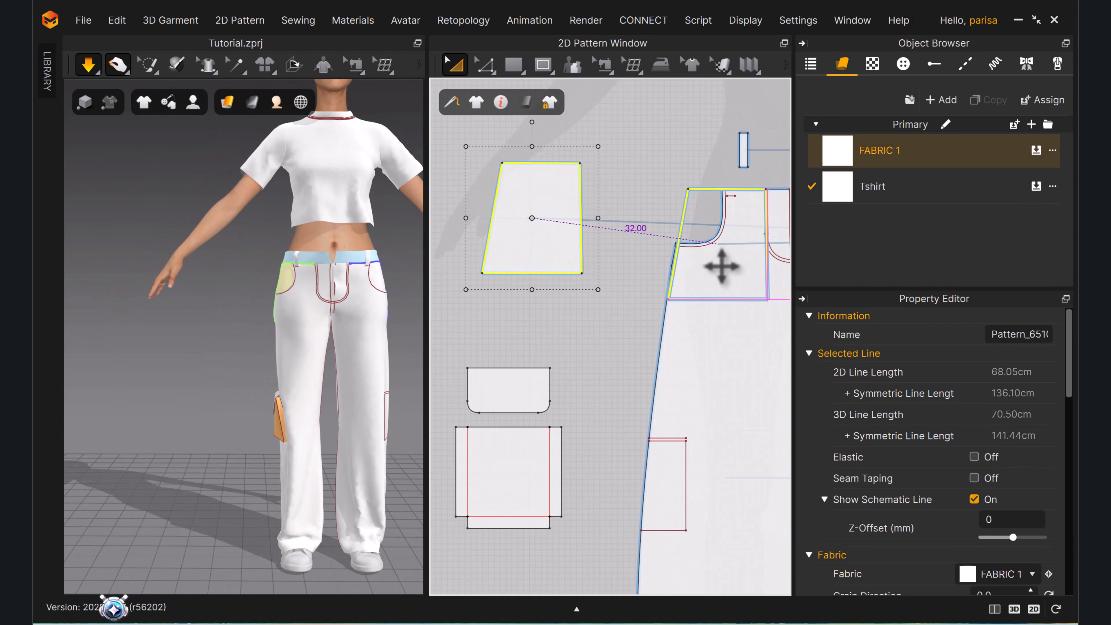
Shift the front panel's outer-seam point just below the hip pocket opening slightly to smooth the seam.
key(z)
scroll(550, 273, down, 3)
scroll(538, 267, up, 5)
right_click(523, 238)
click(517, 240)
drag(524, 238, 520, 238)
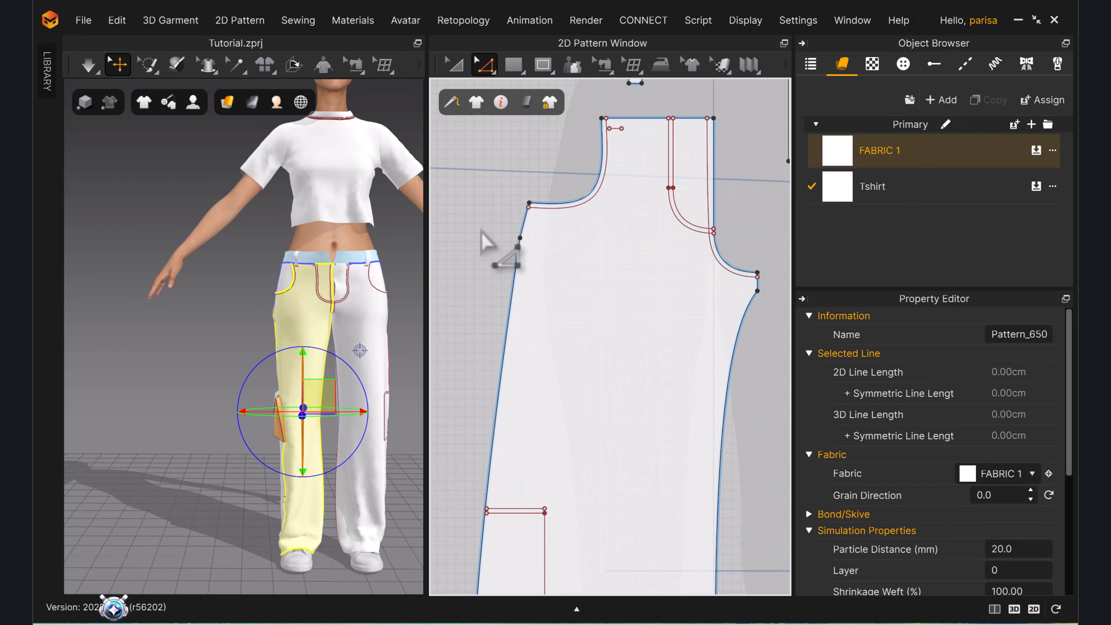
click(482, 232)
Check the back panel's outer seam and simulate the trousers with the adjusted front seam.
scroll(625, 248, down, 3)
middle_drag(625, 248, 478, 232)
click(454, 248)
scroll(637, 256, up, 3)
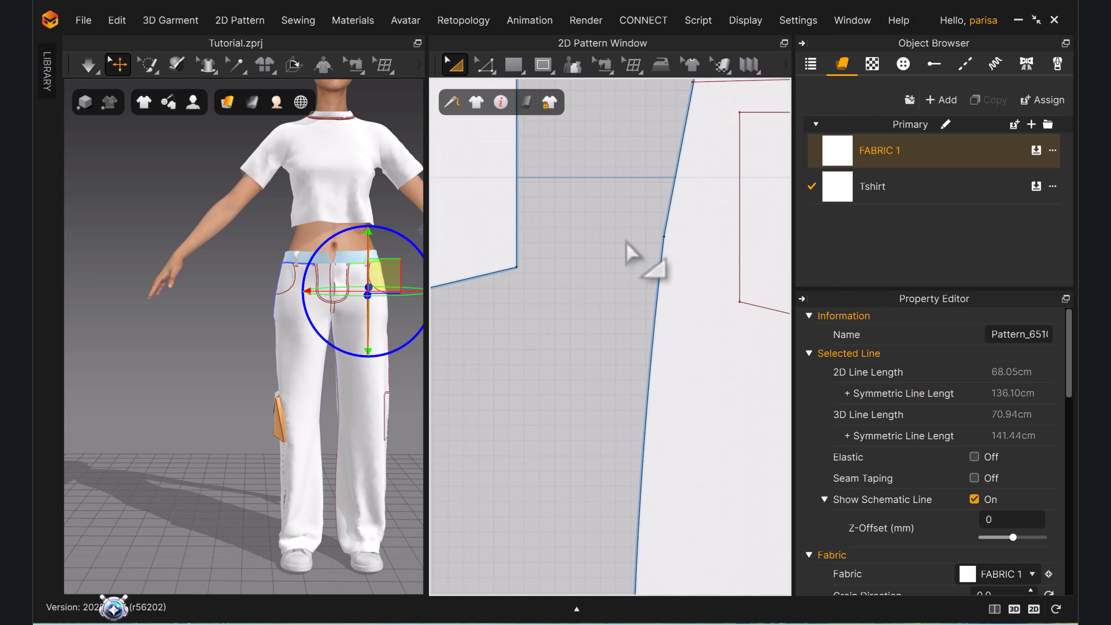
key(a)
click(374, 321)
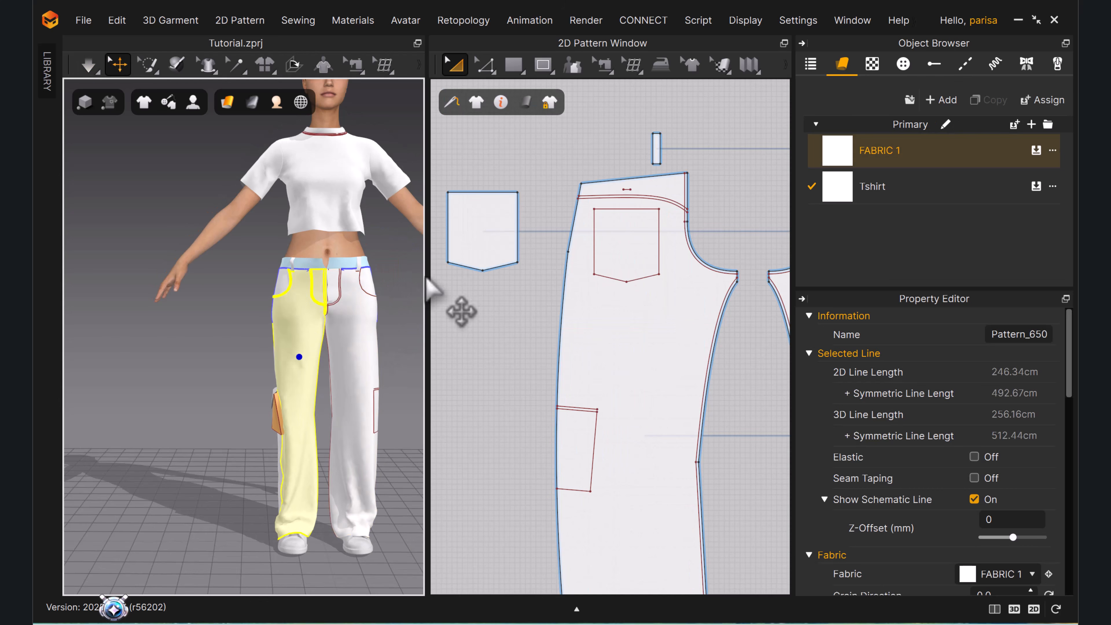
Create linked symmetric copies of the cargo pocket and flap, with their sewing, beside the opposite front panel.
scroll(568, 341, down, 3)
click(570, 372)
click(533, 348)
scroll(623, 350, up, 3)
click(606, 319)
scroll(639, 330, up, 5)
Offset the flap's side, rounded corner and bottom edges inward as one internal line at 0.5 cm.
key(z)
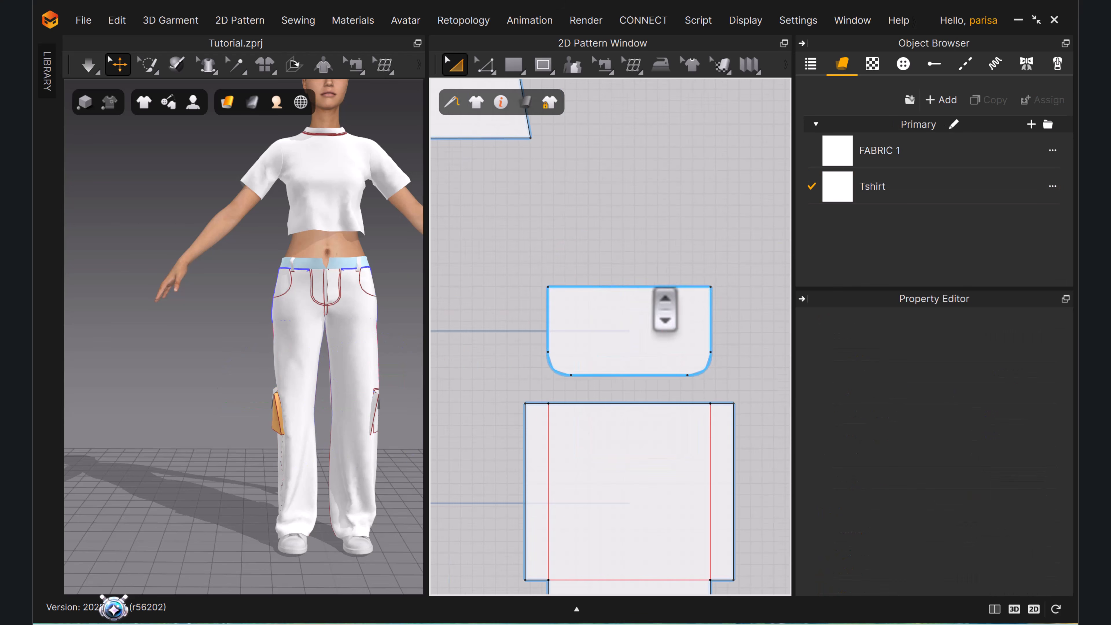
click(713, 333)
right_click(549, 371)
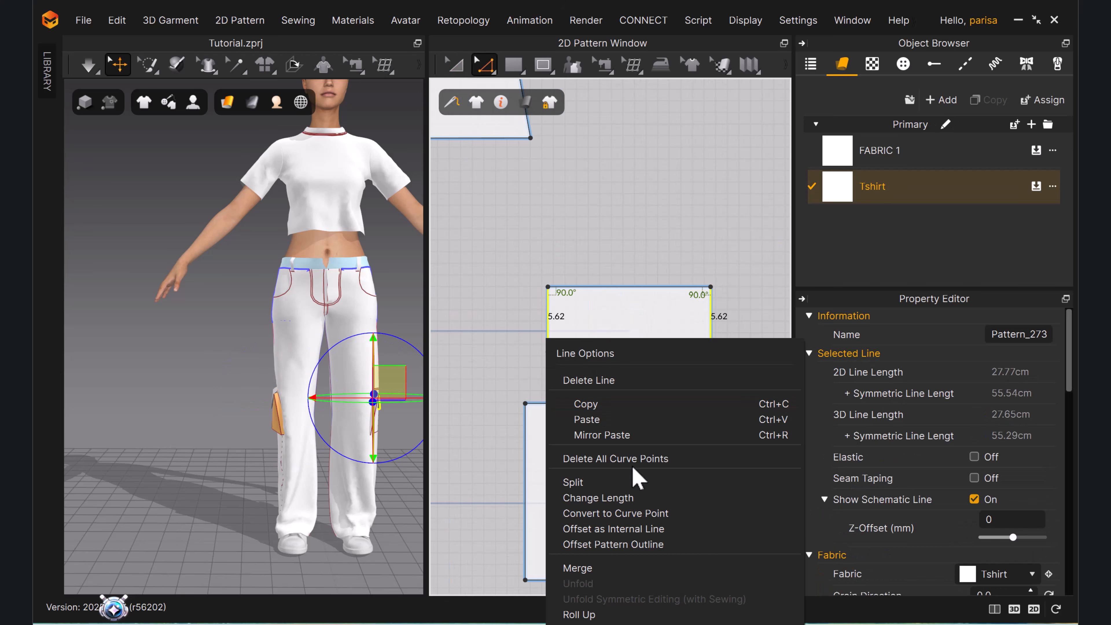
click(644, 528)
click(525, 416)
right_click(712, 331)
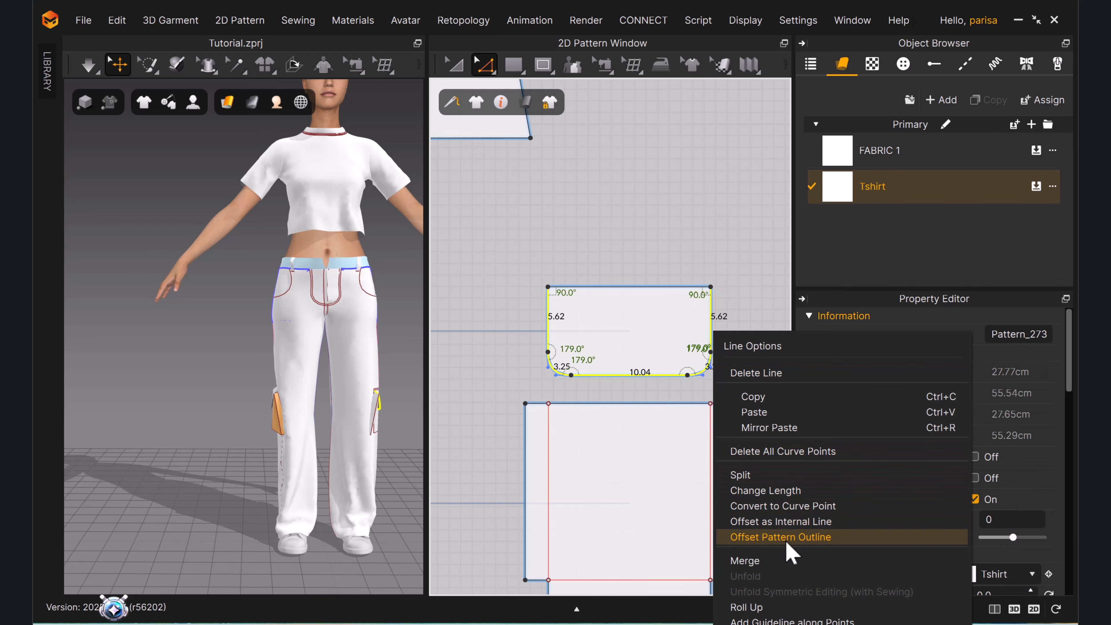
click(781, 522)
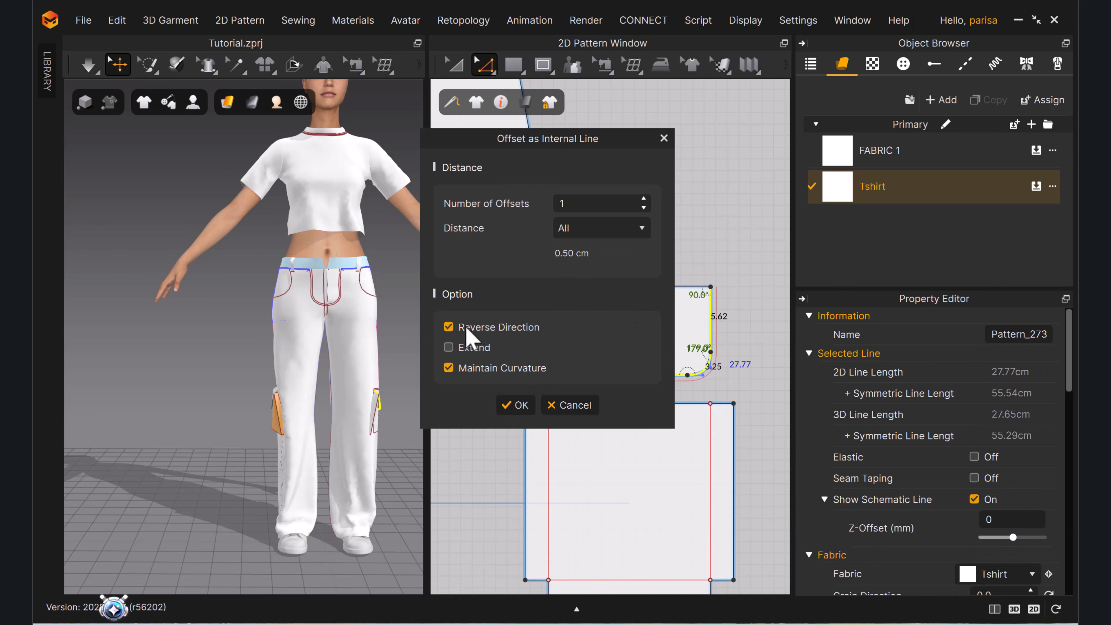
click(515, 405)
Select the mirrored cargo pocket and flap together and move them outward from the leg in the 3D view.
scroll(471, 421, down, 3)
scroll(371, 404, up, 3)
right_drag(372, 405, 352, 402)
right_drag(316, 368, 390, 366)
click(454, 65)
drag(554, 298, 696, 463)
drag(373, 377, 388, 377)
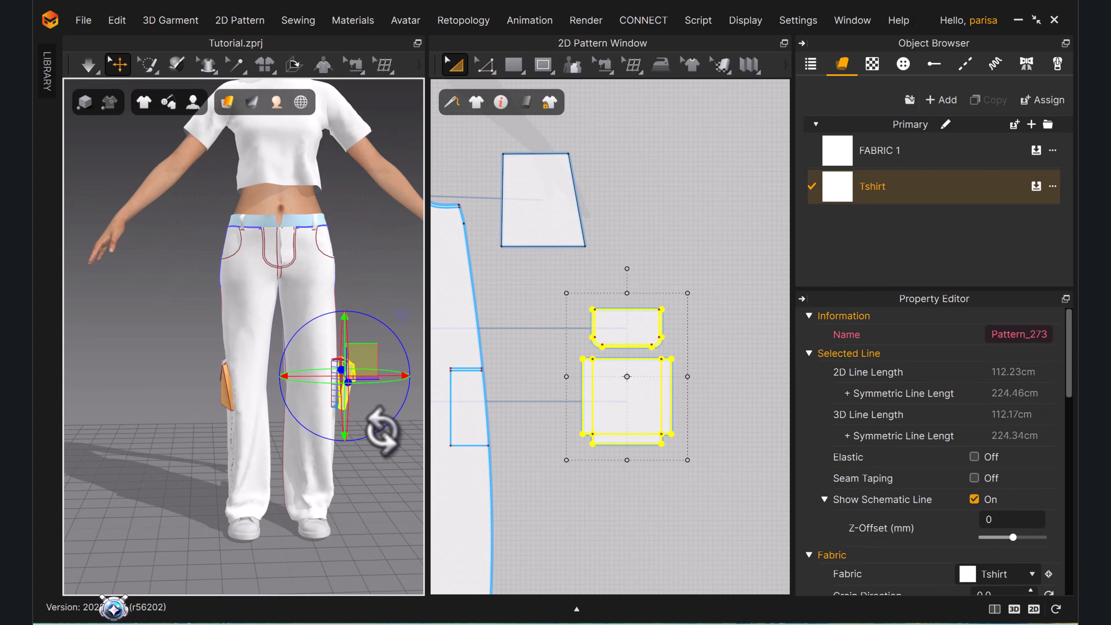
Simulate the mirrored pocket and flap onto the leg while pulling the trouser fabric into place.
scroll(333, 411, down, 5)
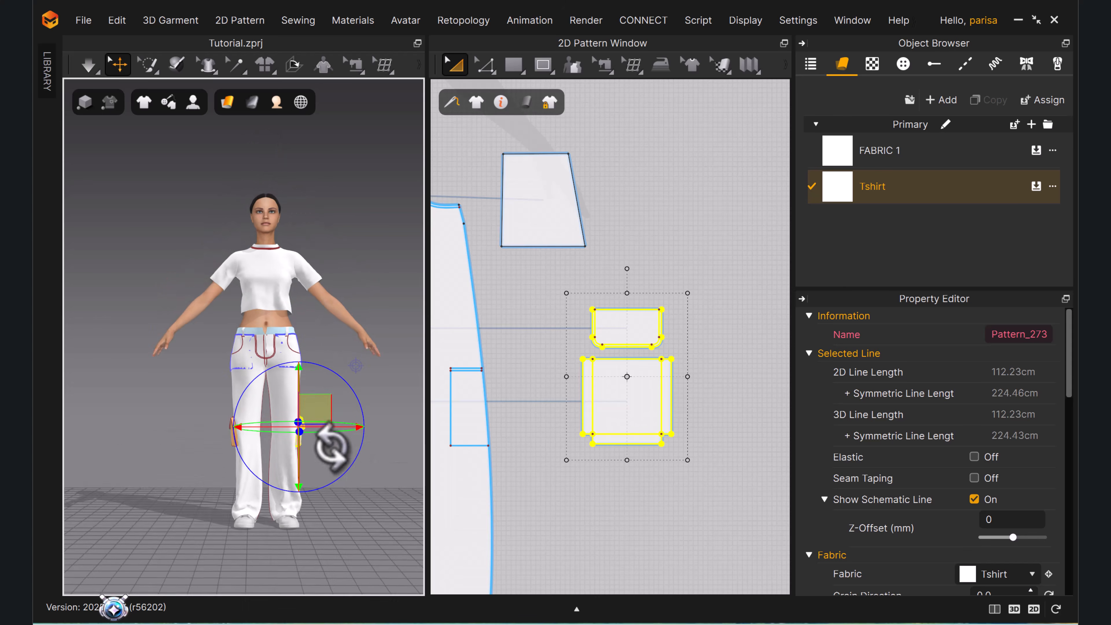
middle_drag(337, 455, 310, 409)
key(space)
drag(277, 348, 288, 345)
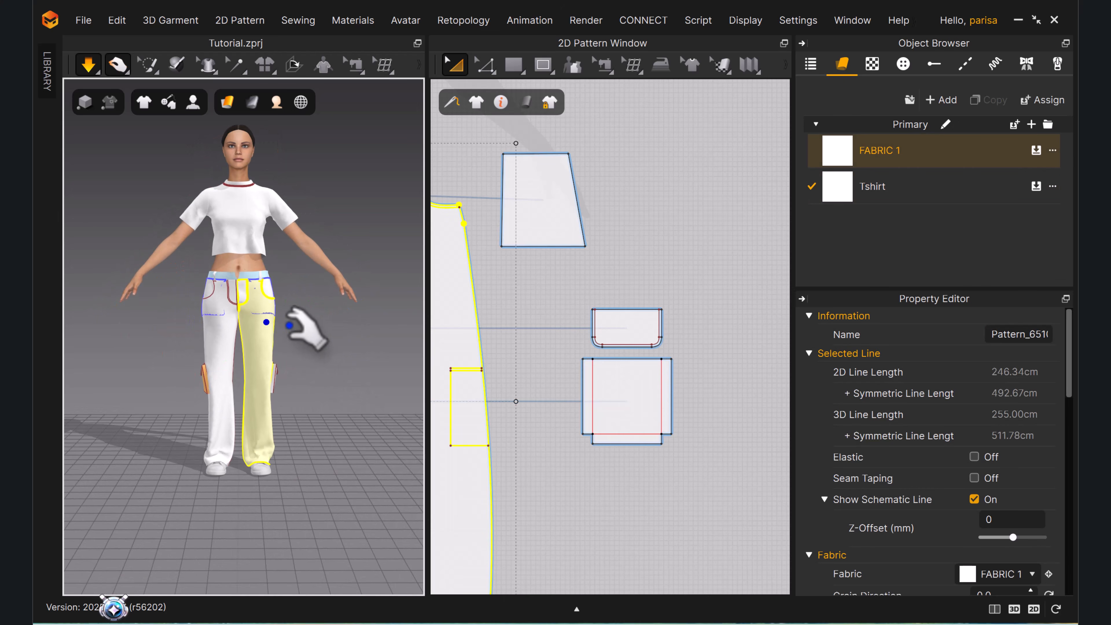
key(space)
Unfreeze the trousers' waistband.
scroll(284, 302, up, 5)
scroll(329, 347, down, 5)
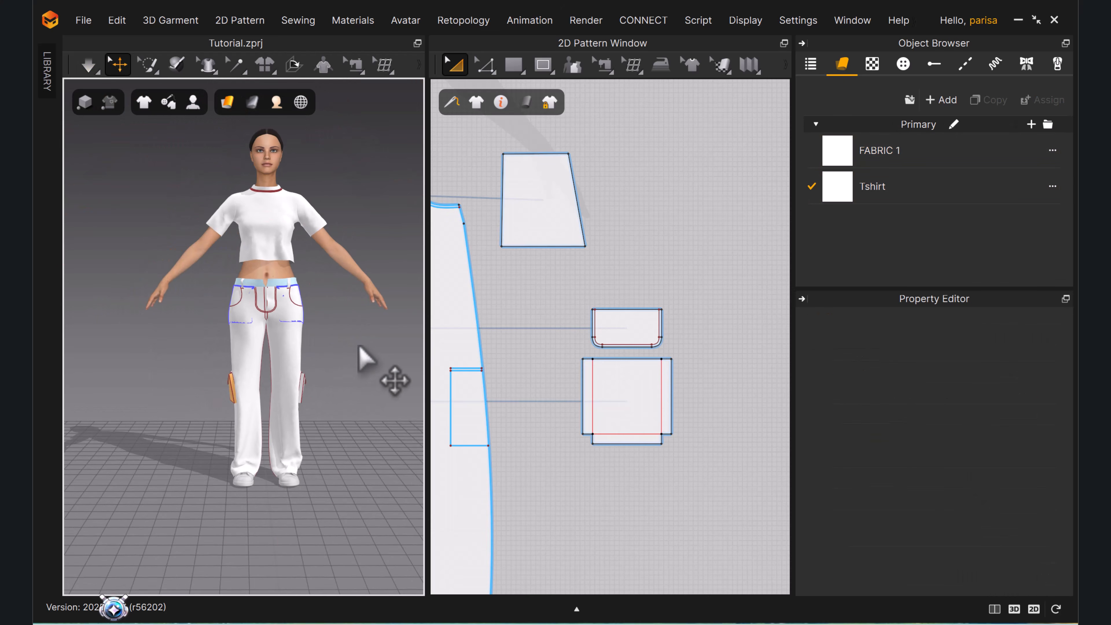
scroll(664, 317, down, 3)
scroll(612, 306, up, 4)
scroll(242, 335, up, 5)
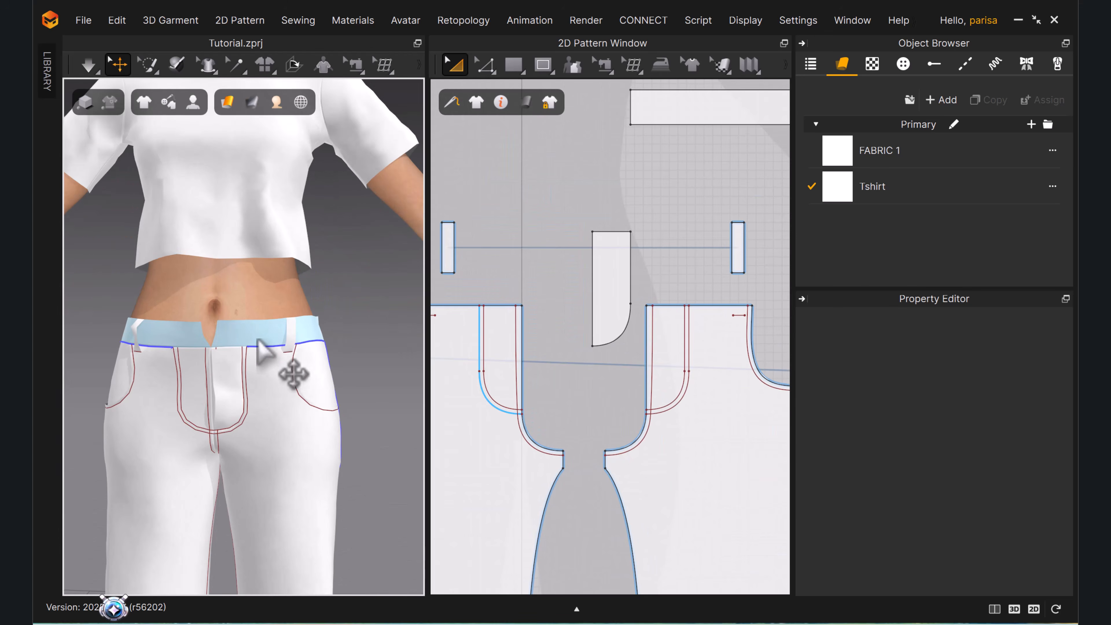
click(252, 326)
click(396, 296)
Examine the waistband pattern's outline and its plain short end in the 2D pattern.
scroll(397, 302, down, 3)
key(z)
middle_drag(610, 326, 481, 368)
scroll(481, 367, down, 5)
click(561, 291)
scroll(485, 299, up, 6)
click(477, 330)
scroll(263, 341, up, 2)
click(492, 297)
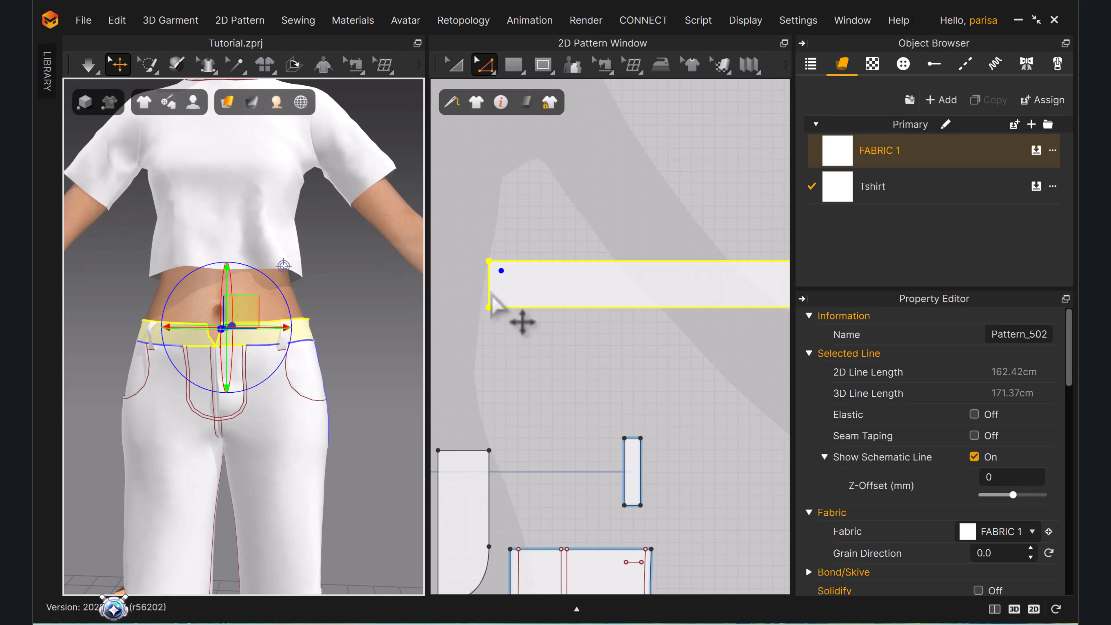
scroll(489, 283, up, 4)
click(516, 142)
click(513, 66)
click(515, 230)
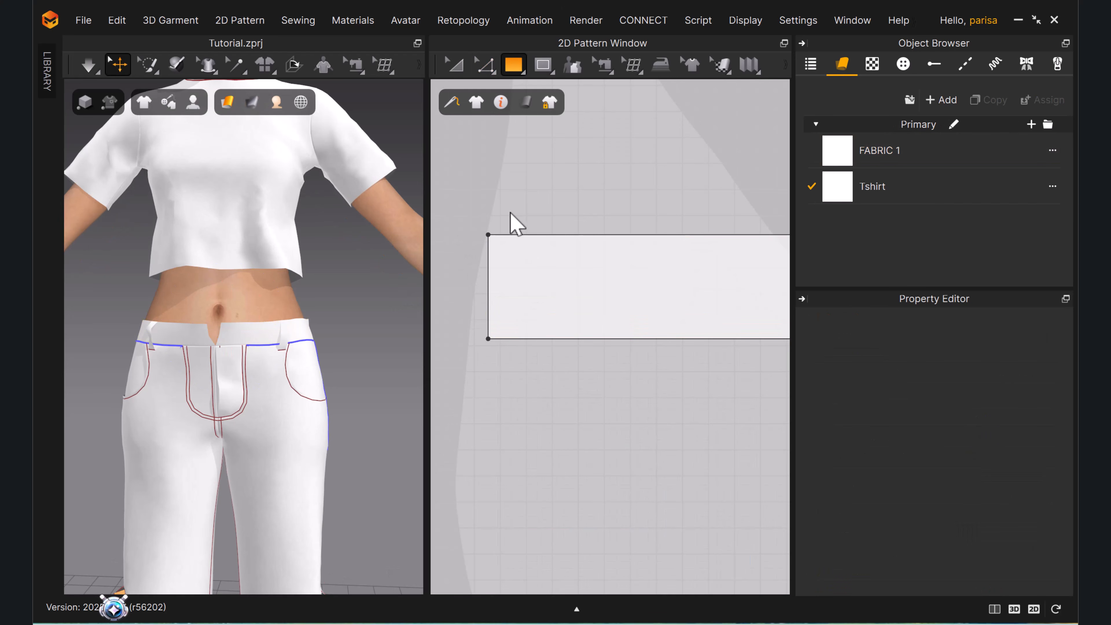
Extend the waistband's right short edge outward with Offset Pattern Outline, creating an internal line and using the Mirror side segment type.
click(208, 334)
scroll(634, 332, down, 5)
middle_drag(708, 342, 441, 343)
scroll(591, 344, down, 1)
key(z)
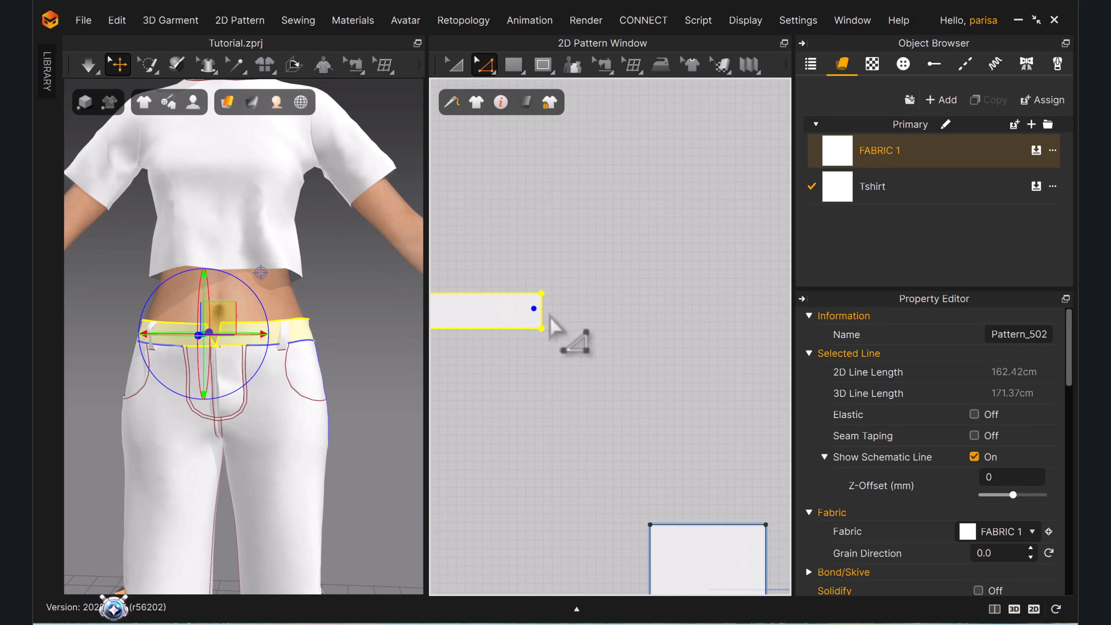
right_click(536, 317)
click(564, 496)
drag(533, 103, 268, 174)
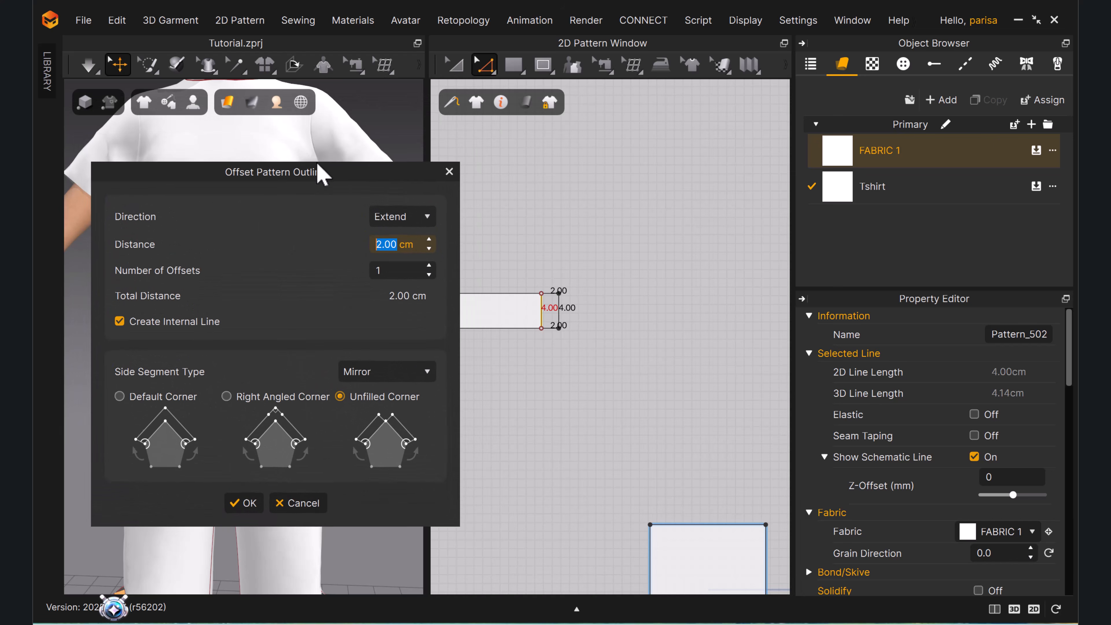
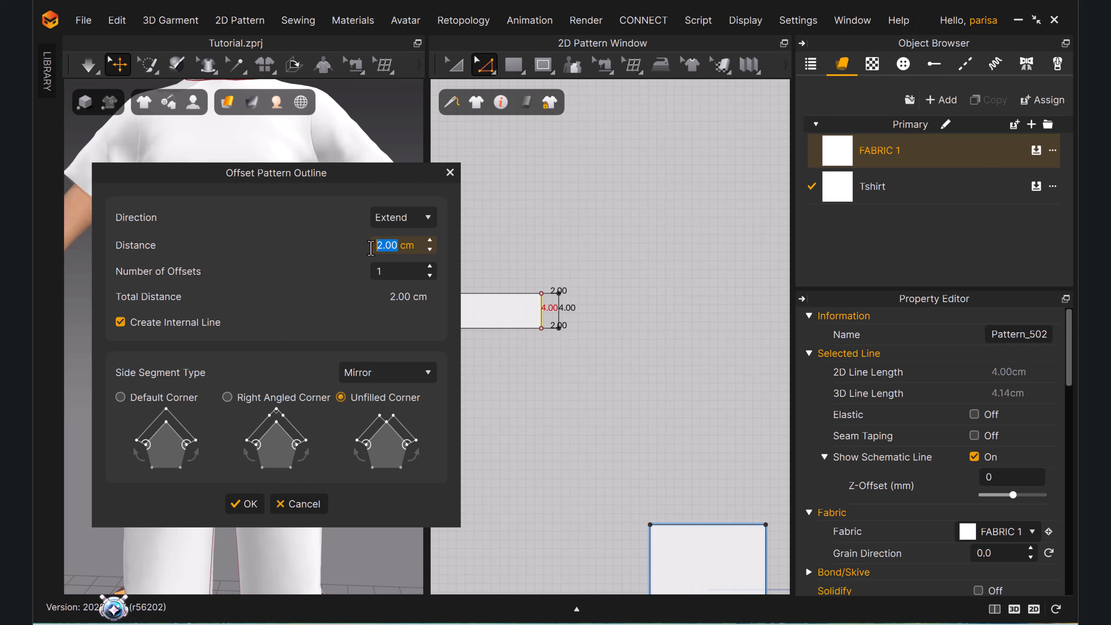
click(251, 504)
click(512, 349)
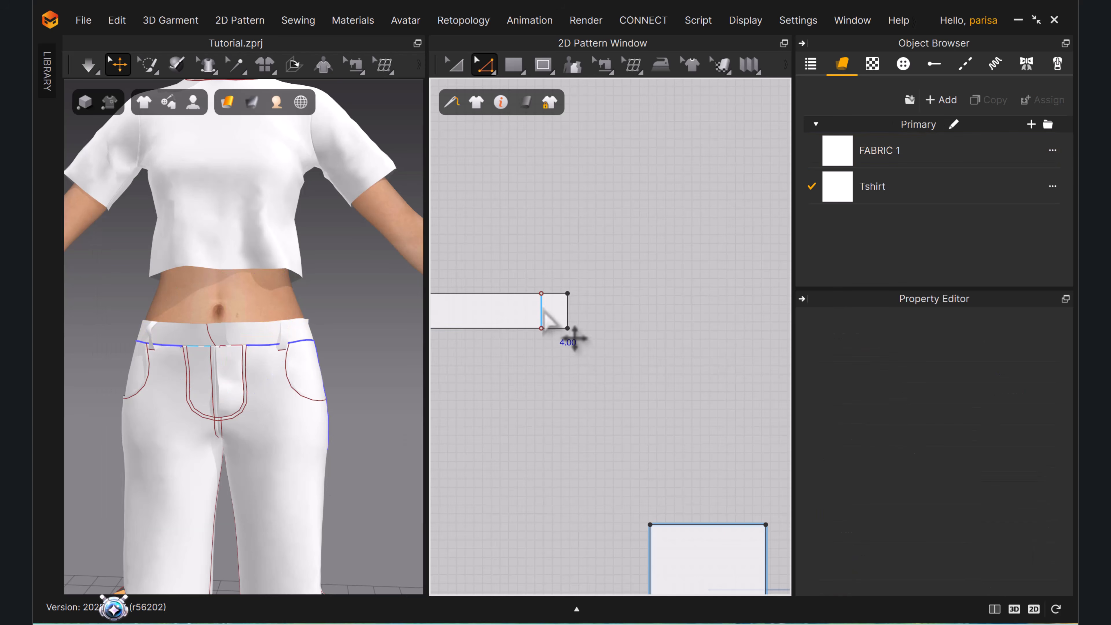
Review the seams between the waistband, its new extension and the trouser fronts.
click(542, 310)
key(b)
scroll(549, 345, down, 4)
middle_drag(604, 357, 738, 323)
middle_drag(565, 209, 744, 198)
scroll(664, 252, down, 4)
scroll(610, 272, up, 5)
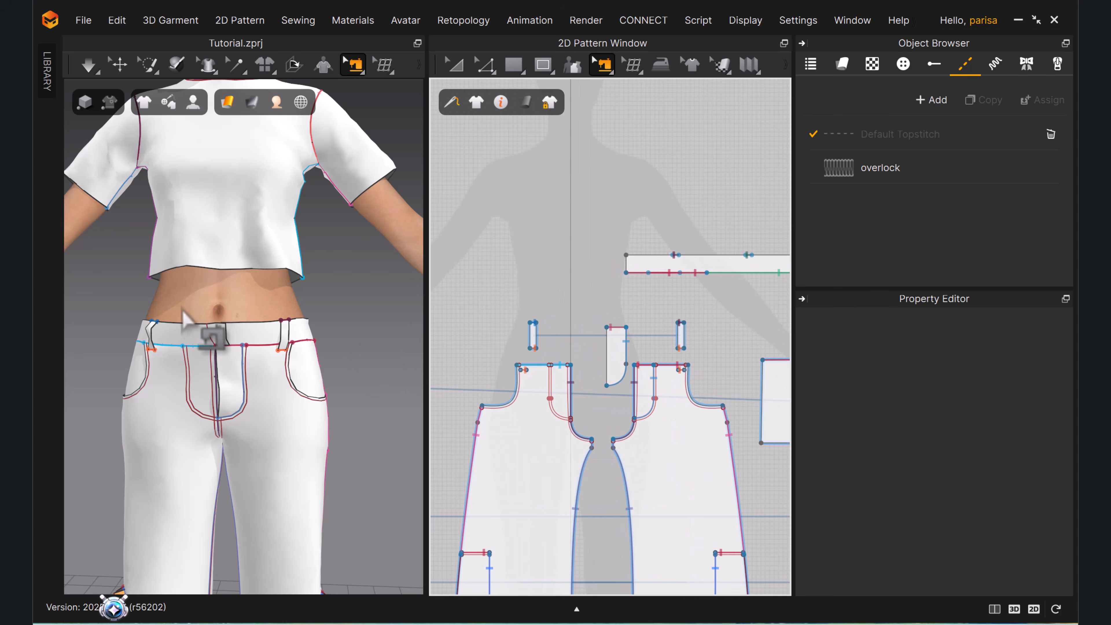
click(454, 66)
scroll(255, 310, up, 4)
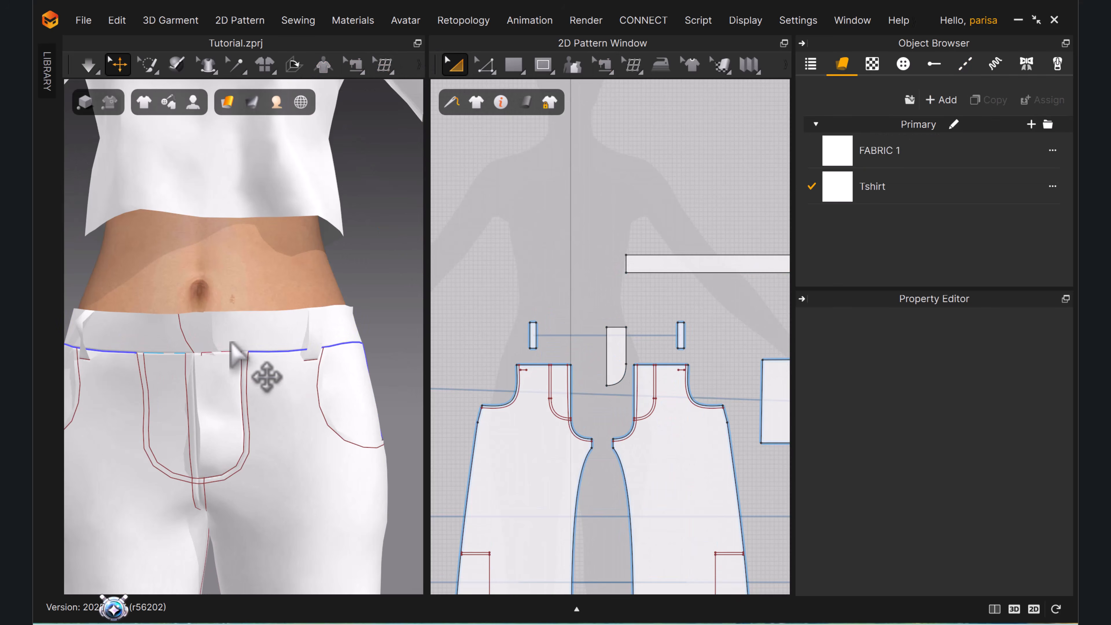
Simulate the trousers so the extended waistband settles around the waist.
click(232, 343)
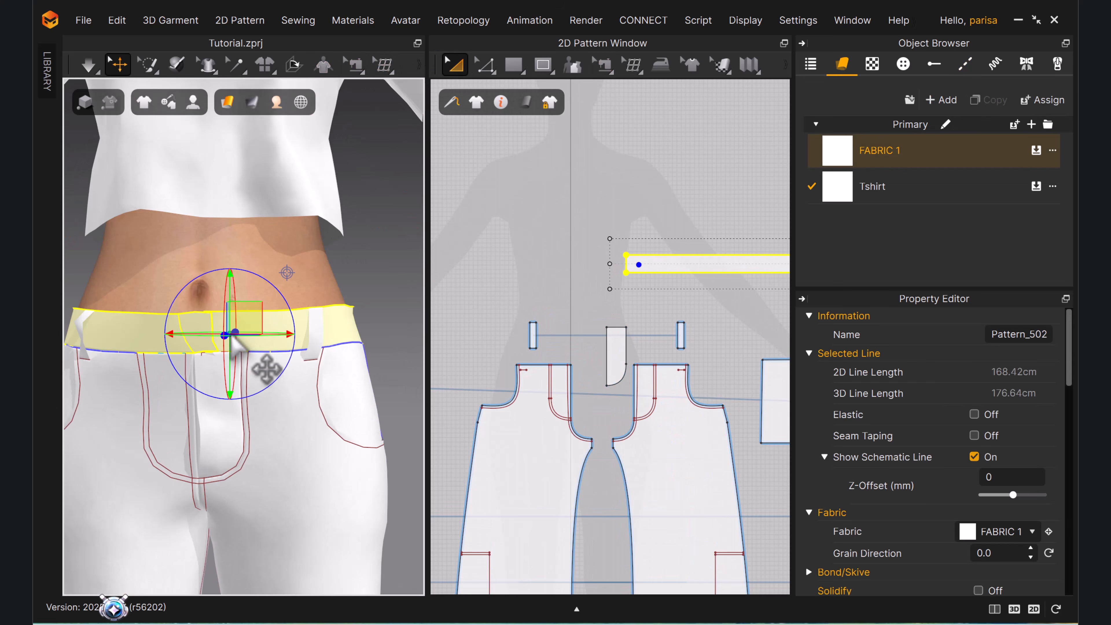
click(575, 317)
scroll(639, 261, up, 5)
key(space)
mouse_move(236, 355)
right_down()
mouse_move(236, 365)
mouse_move(303, 372)
mouse_move(280, 384)
mouse_move(230, 339)
right_up()
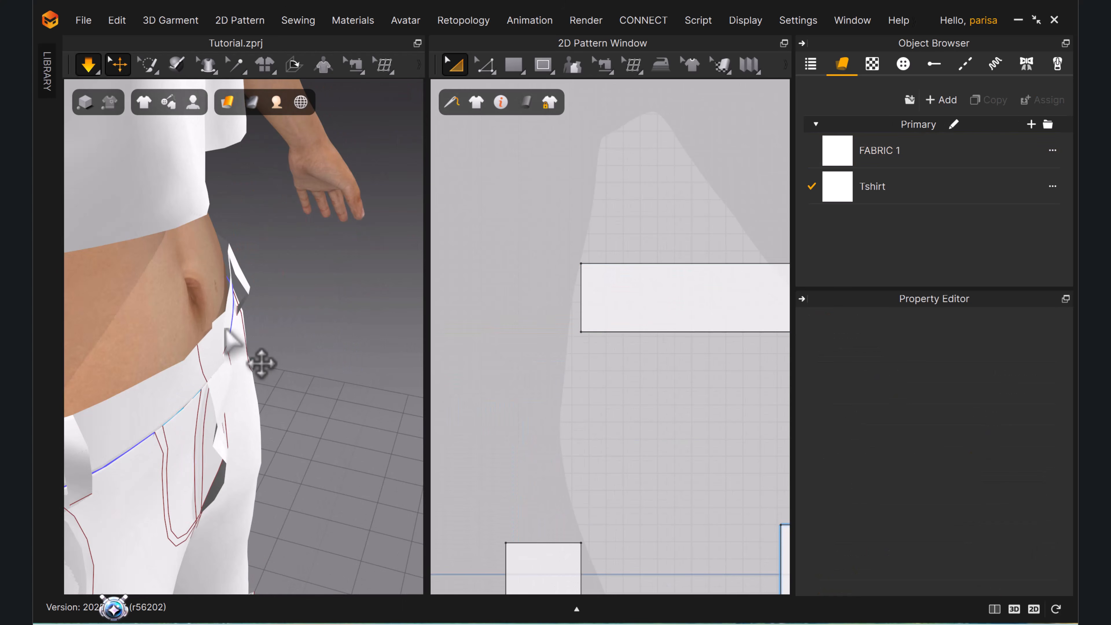
key(space)
click(252, 333)
right_drag(265, 385, 188, 422)
key(space)
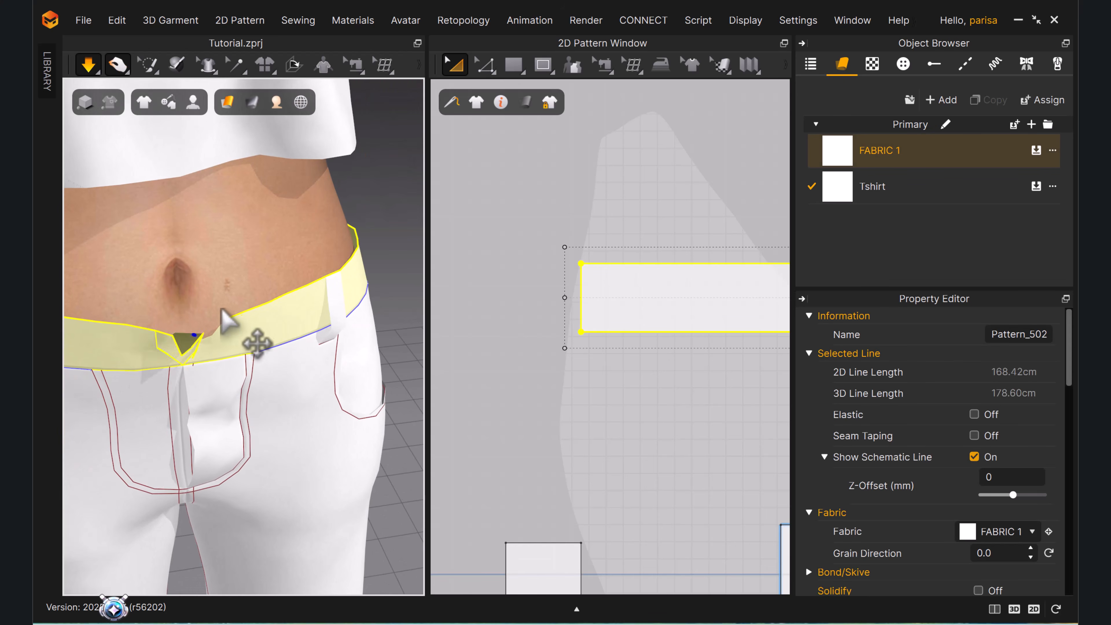
drag(219, 312, 252, 276)
key(ctrl+z)
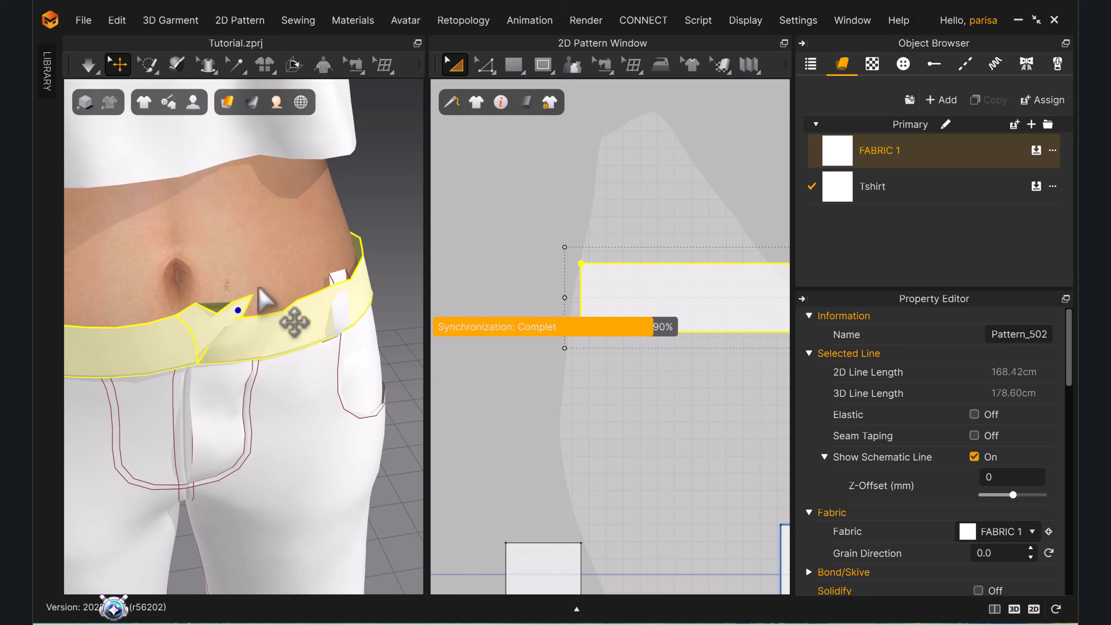
Simulate again and pull the waistband's extended end across the front opening so it overlaps the other end.
key(space)
drag(162, 375, 240, 310)
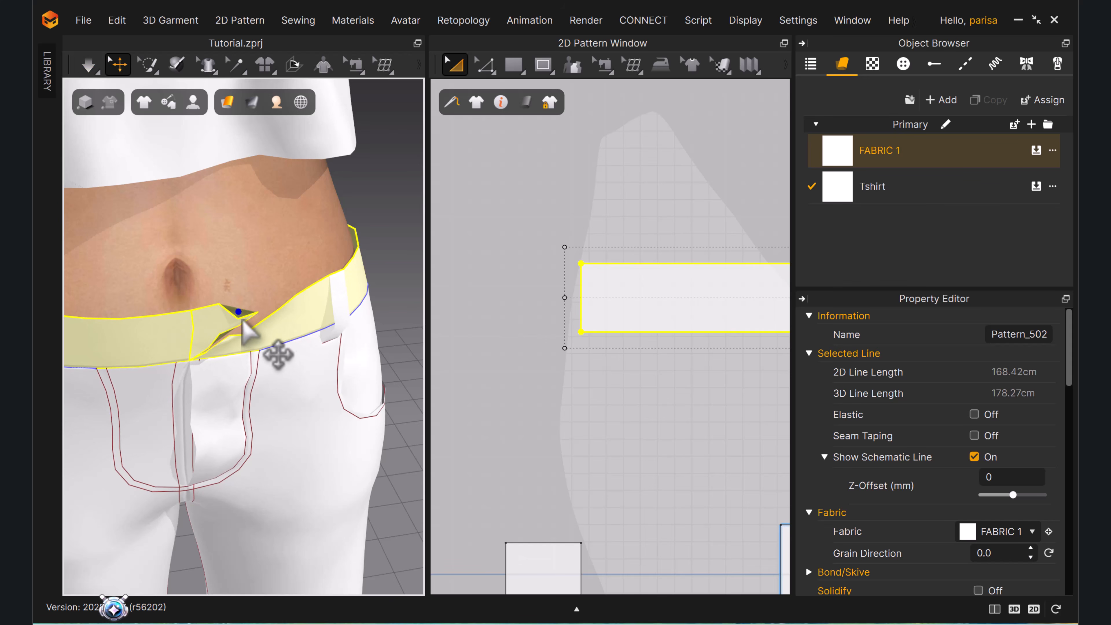
click(628, 357)
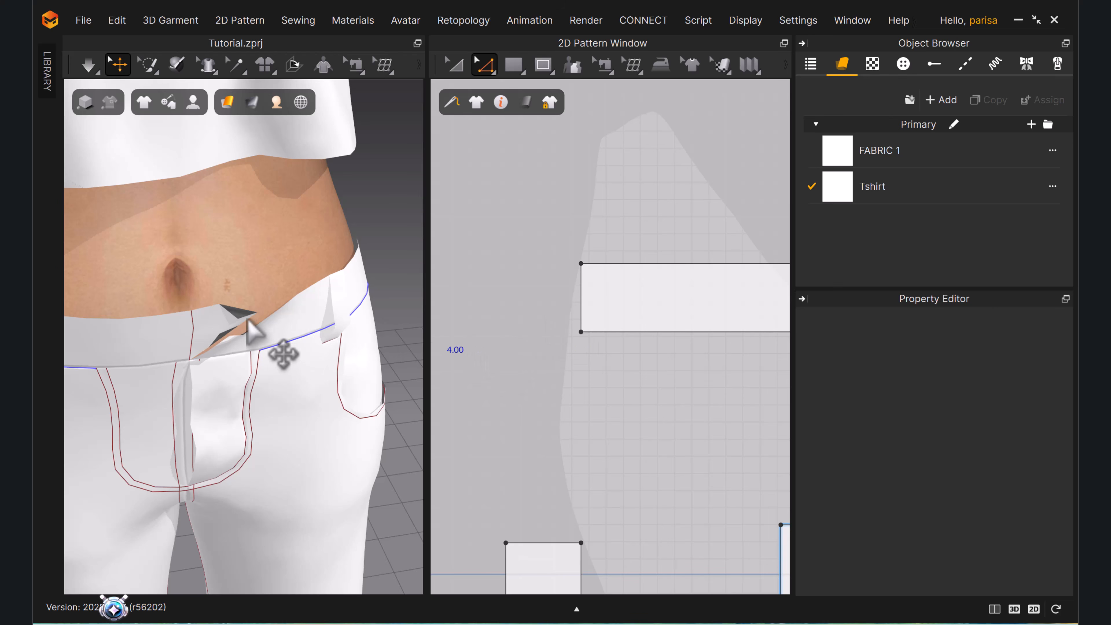
Round the upper corner of the waistband pattern's left end with Smooth Curve, about 1.08 cm along each edge.
click(245, 352)
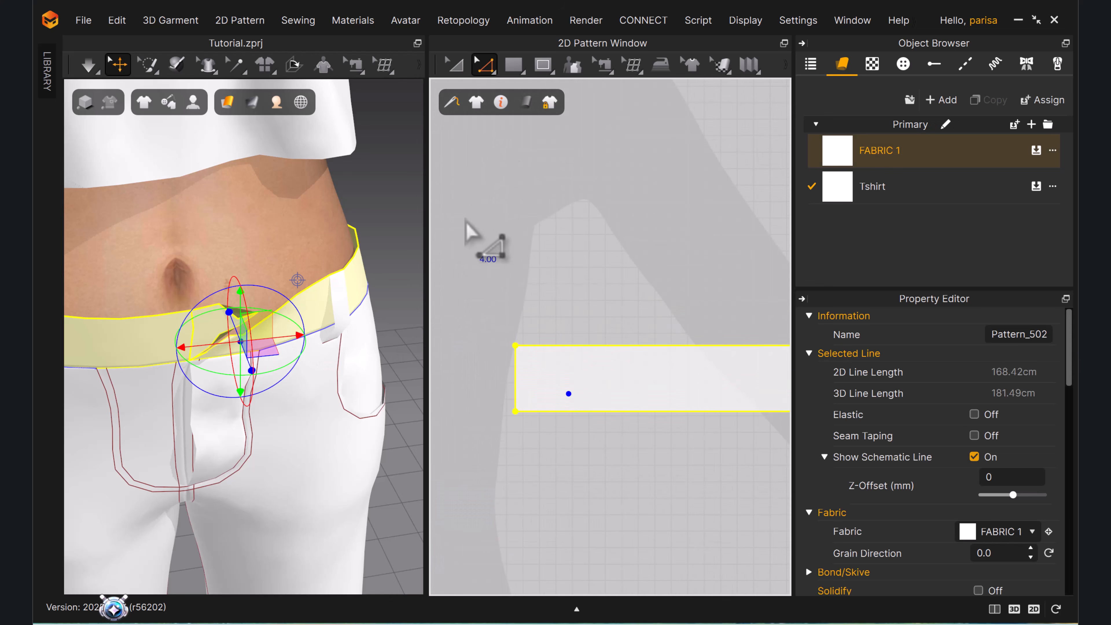
click(486, 70)
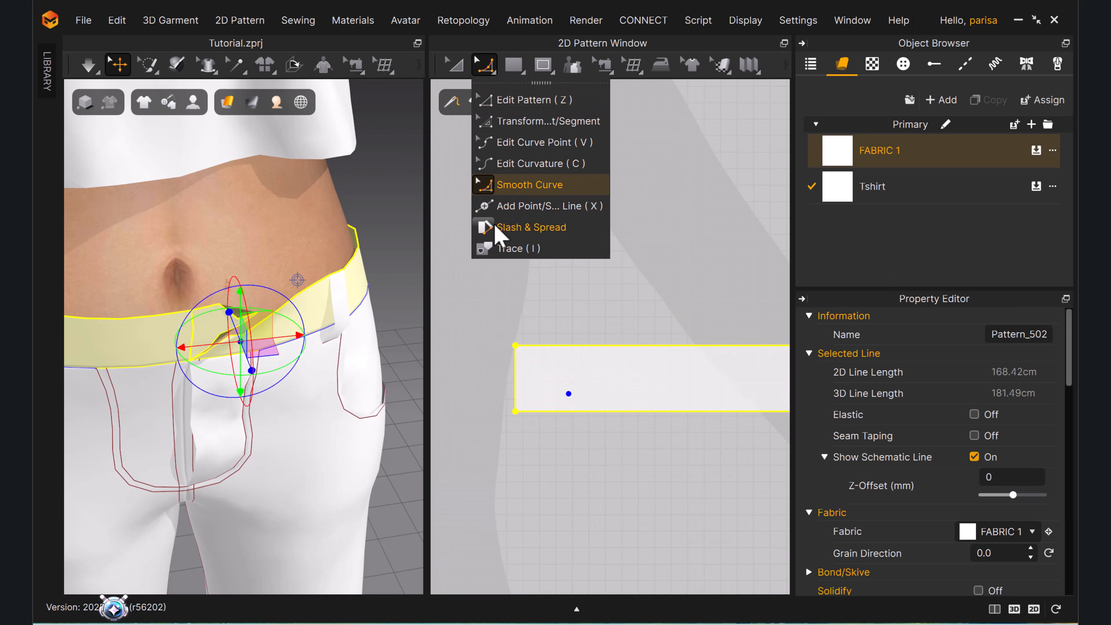
click(515, 346)
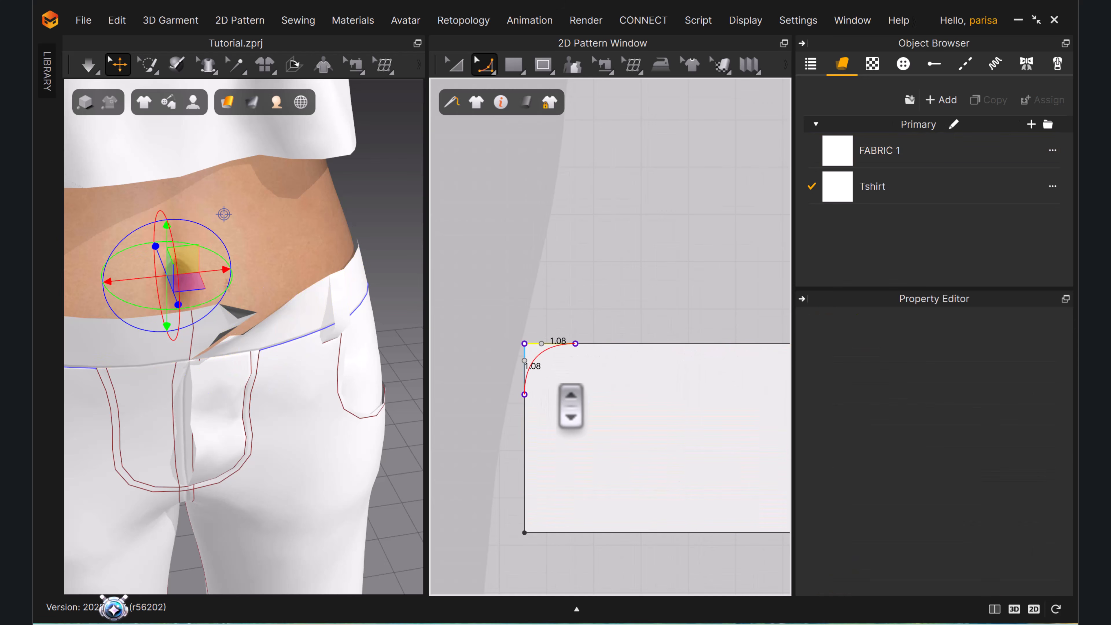
drag(571, 405, 574, 404)
Round the upper corner of the waistband's extended right end with Smooth Curve, about 1.09 cm along each edge.
scroll(591, 400, down, 8)
middle_drag(590, 403, 455, 390)
scroll(455, 390, down, 3)
scroll(699, 407, down, 3)
middle_drag(700, 407, 603, 386)
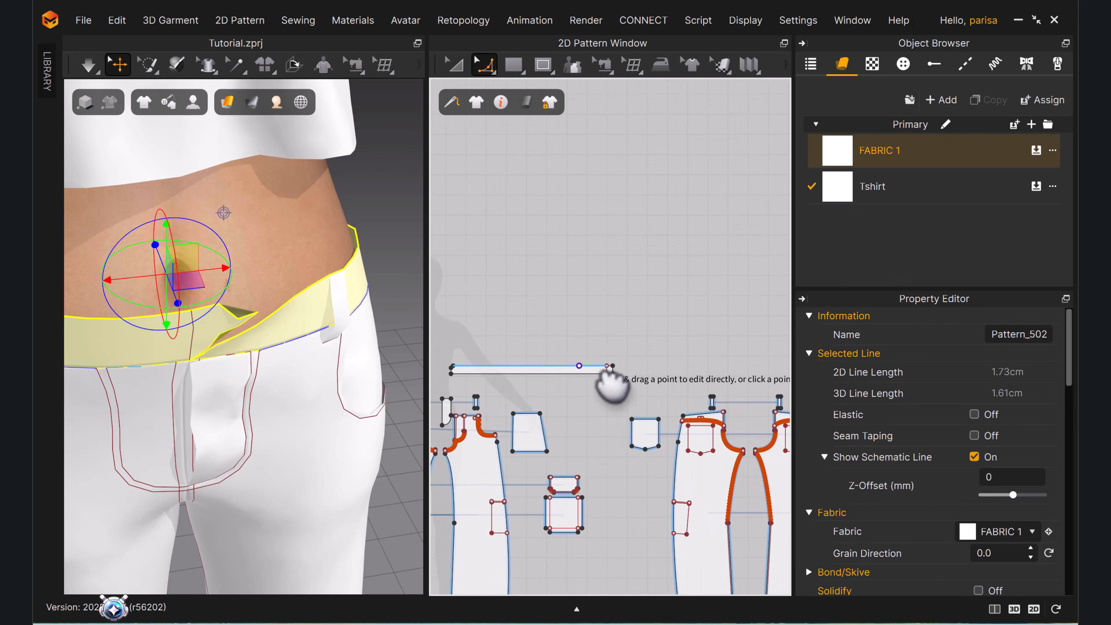
scroll(603, 385, up, 5)
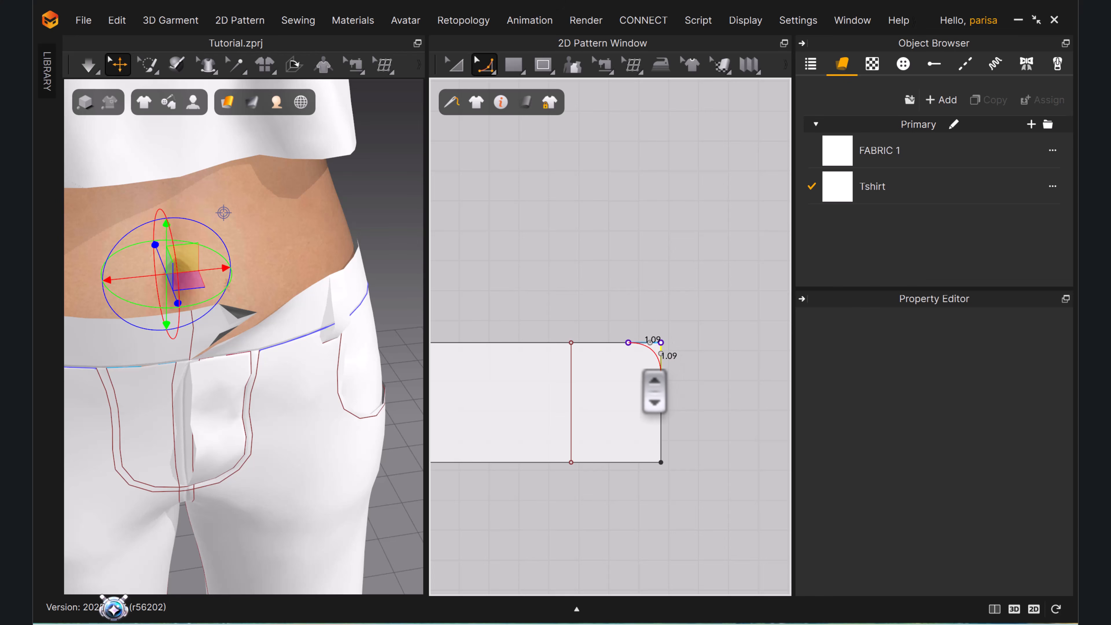
drag(654, 390, 653, 392)
click(453, 66)
scroll(530, 487, down, 10)
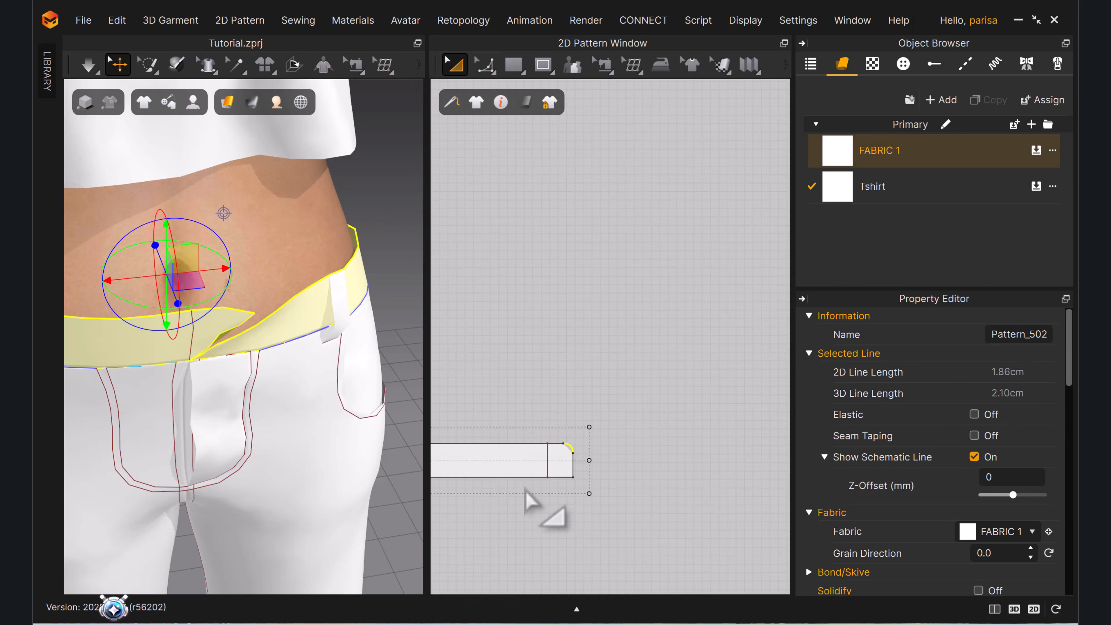
Place a button on the waistband extension, about 1.7 cm from its short edge and 2.2 cm below its top edge.
middle_drag(525, 490, 739, 361)
scroll(664, 389, down, 5)
scroll(612, 330, up, 8)
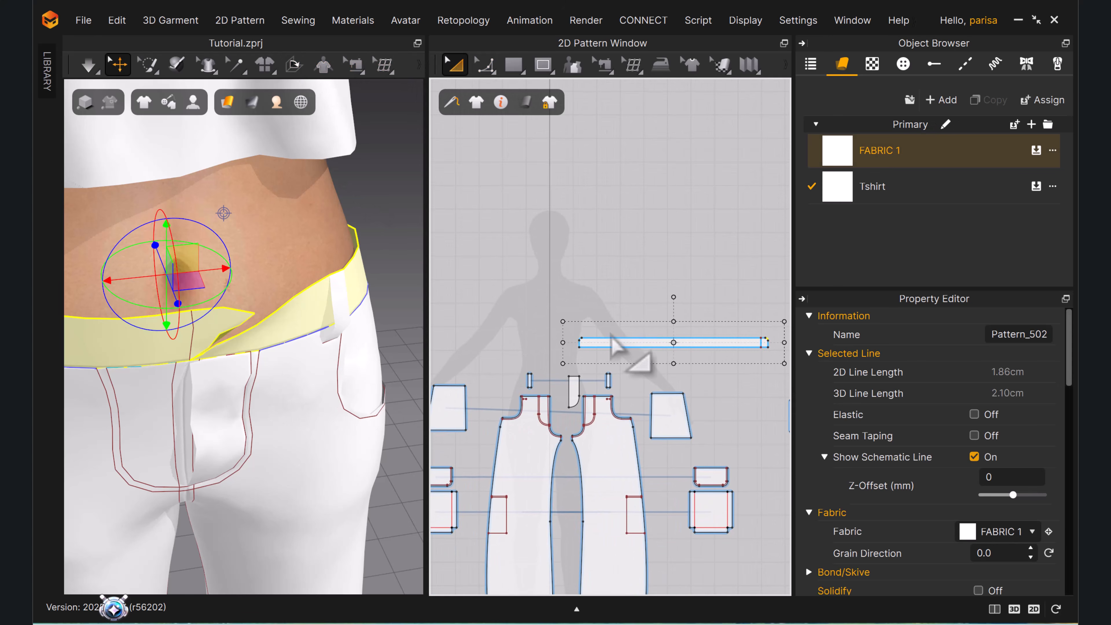
click(300, 102)
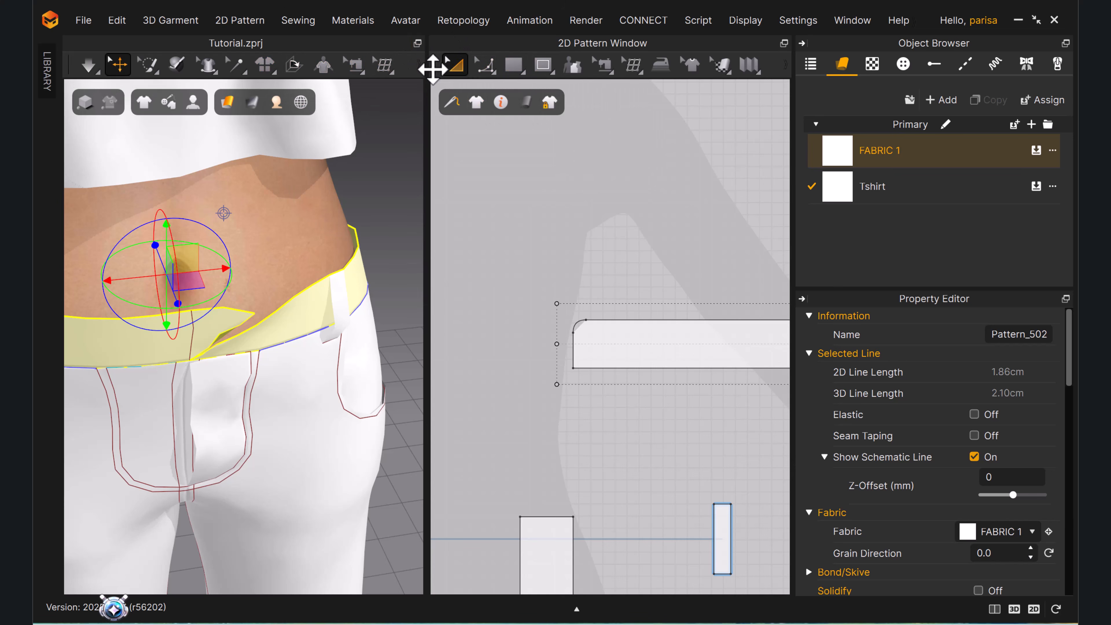
click(420, 68)
click(147, 93)
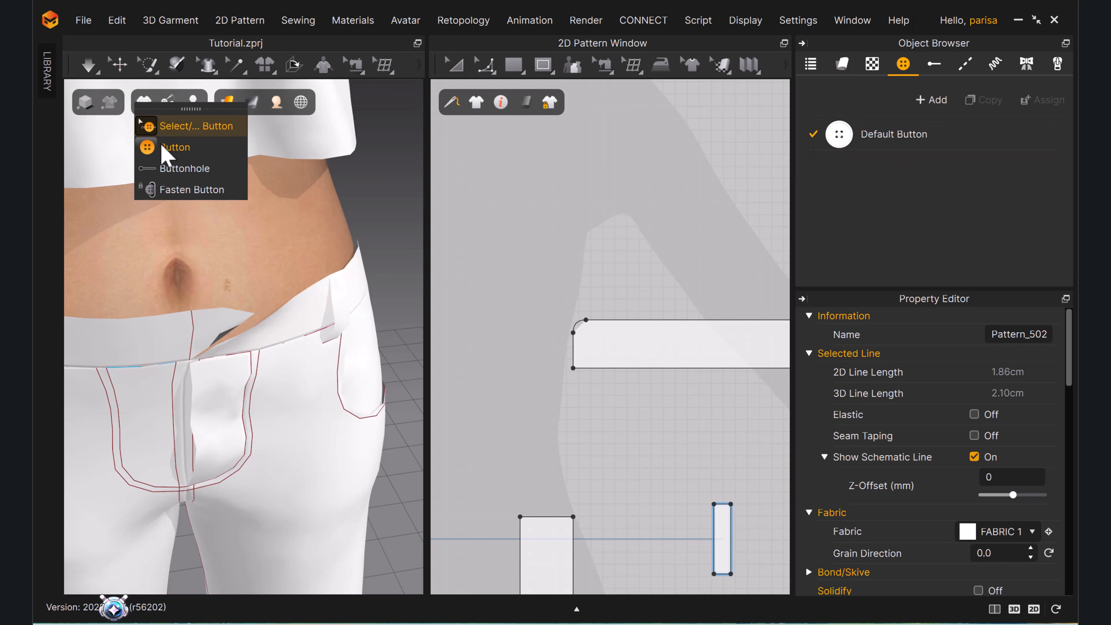
click(175, 147)
scroll(220, 335, up, 5)
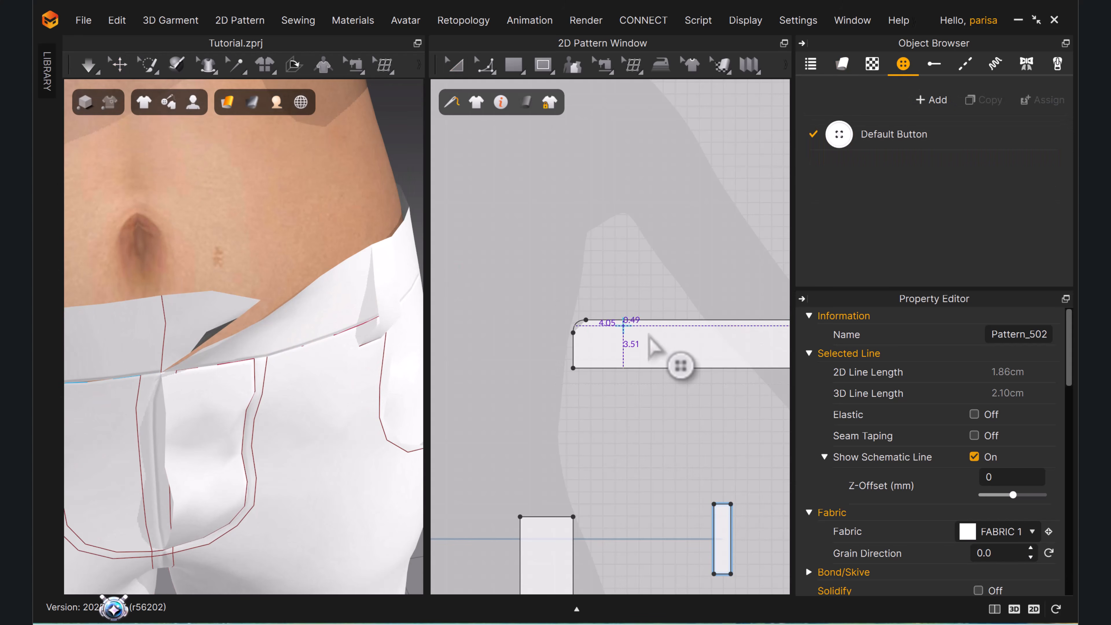
scroll(542, 302, down, 5)
middle_drag(717, 356, 567, 310)
scroll(568, 258, up, 6)
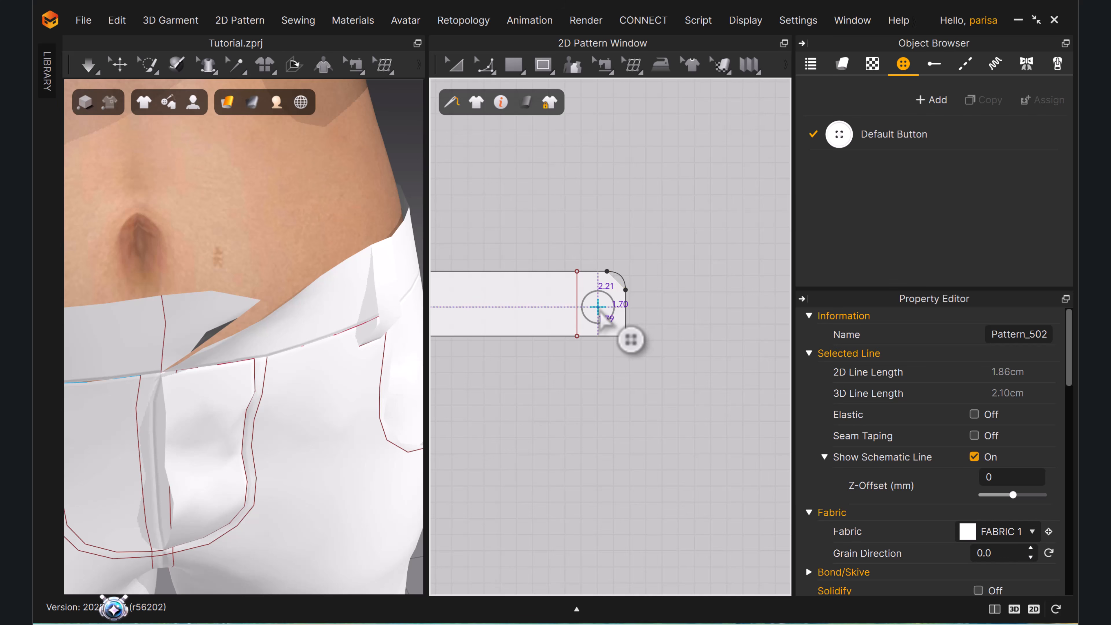
click(601, 306)
scroll(642, 337, down, 3)
Change the Default Button's shape to a plain round button without holes.
click(859, 139)
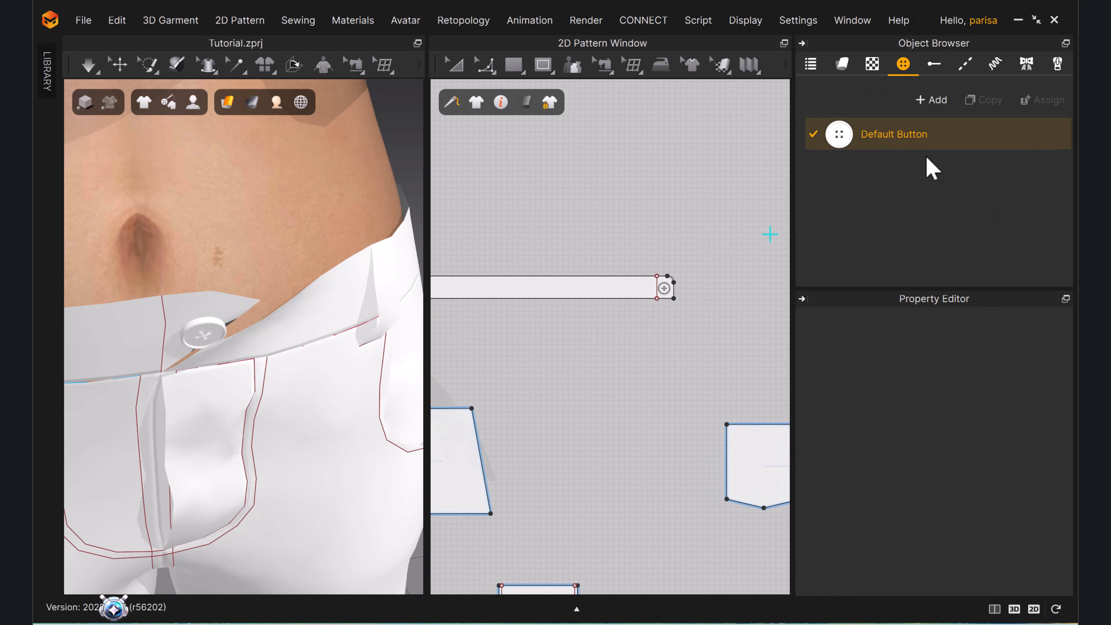
click(892, 145)
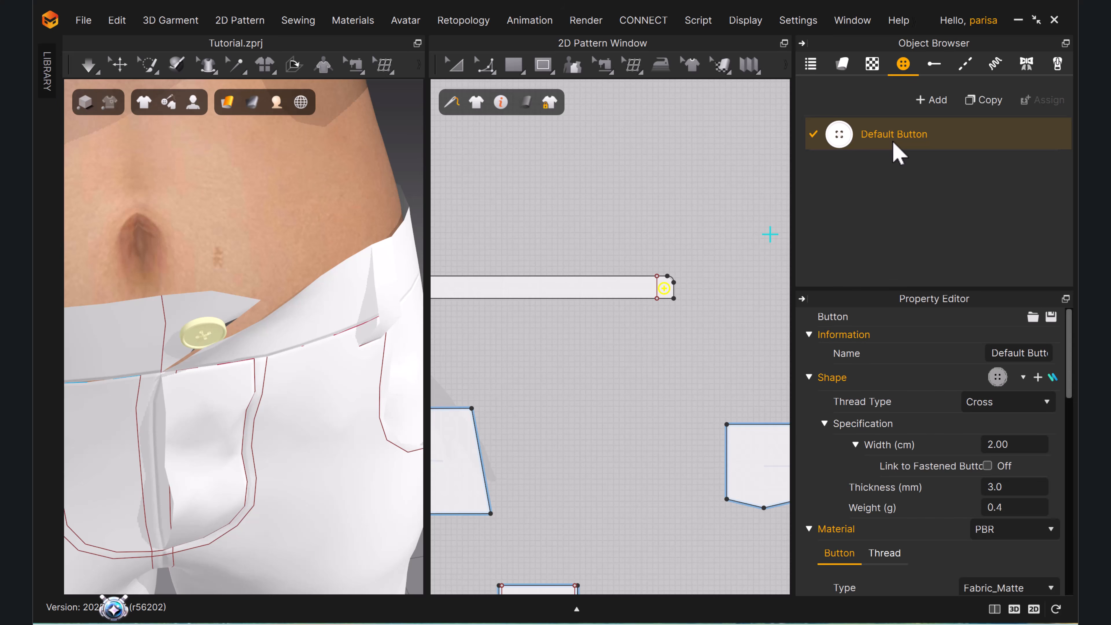
click(1022, 378)
scroll(940, 488, down, 2)
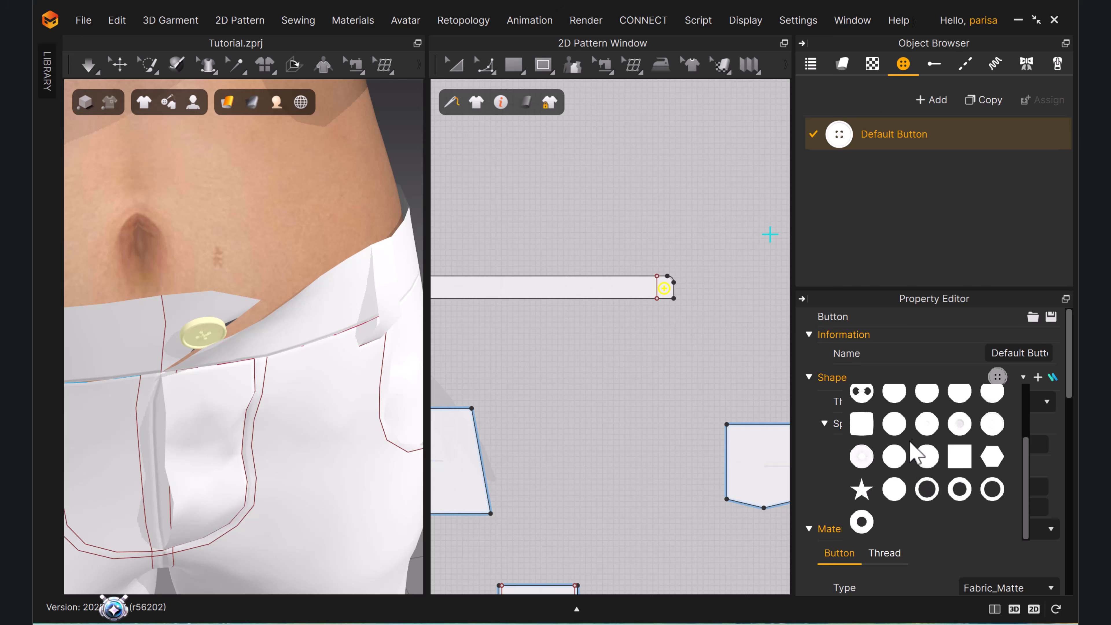
scroll(910, 437, up, 3)
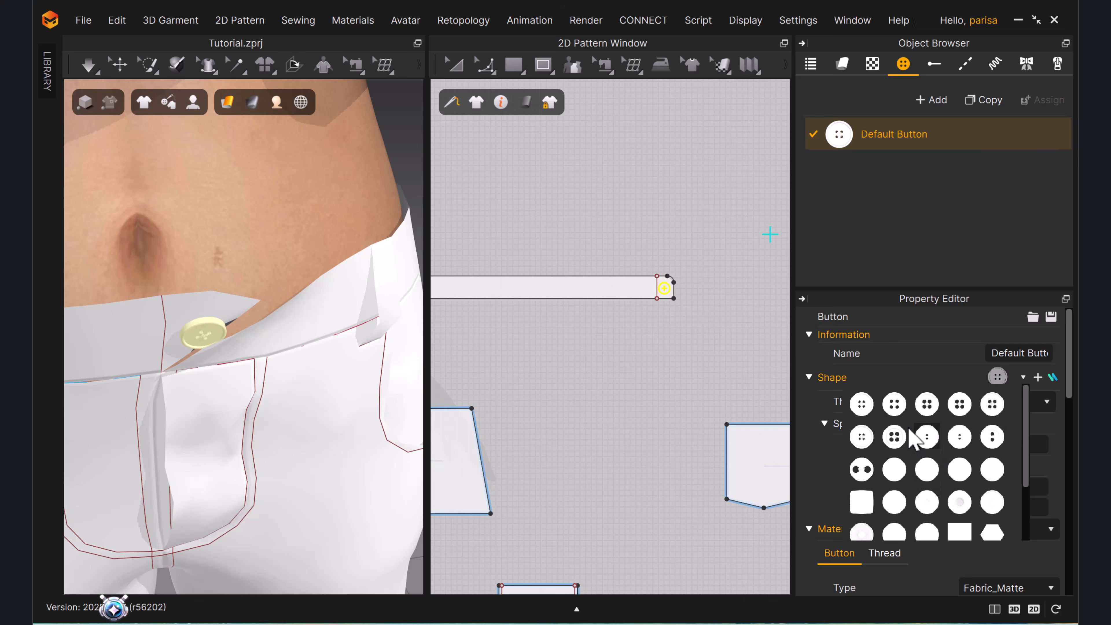
click(928, 472)
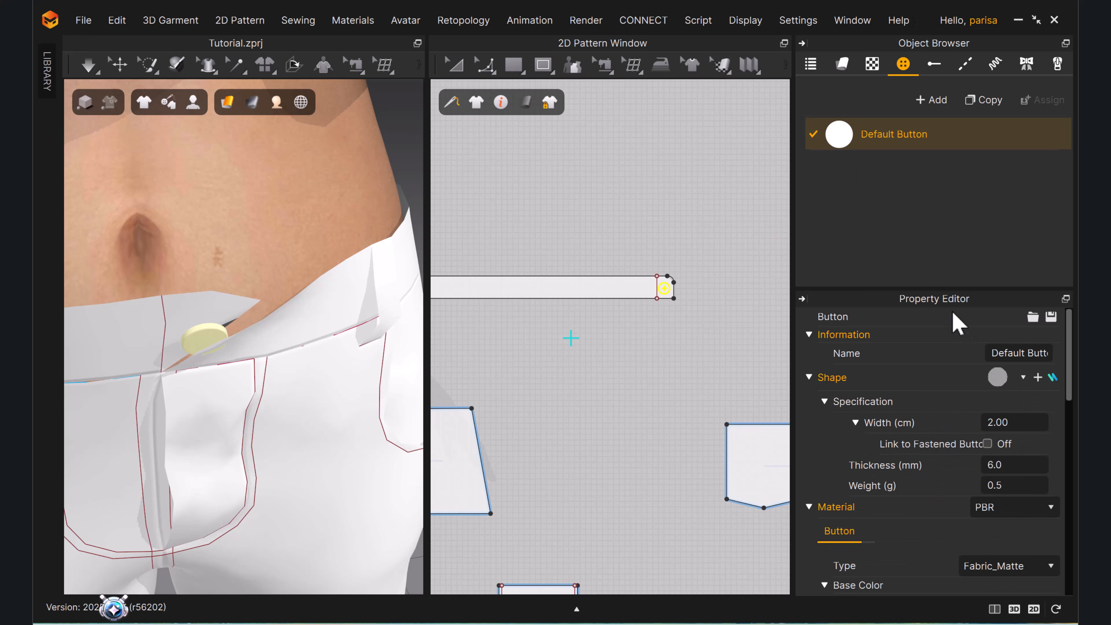
Set the Default Button's material type to Metal.
scroll(991, 438, down, 3)
click(1002, 421)
click(978, 523)
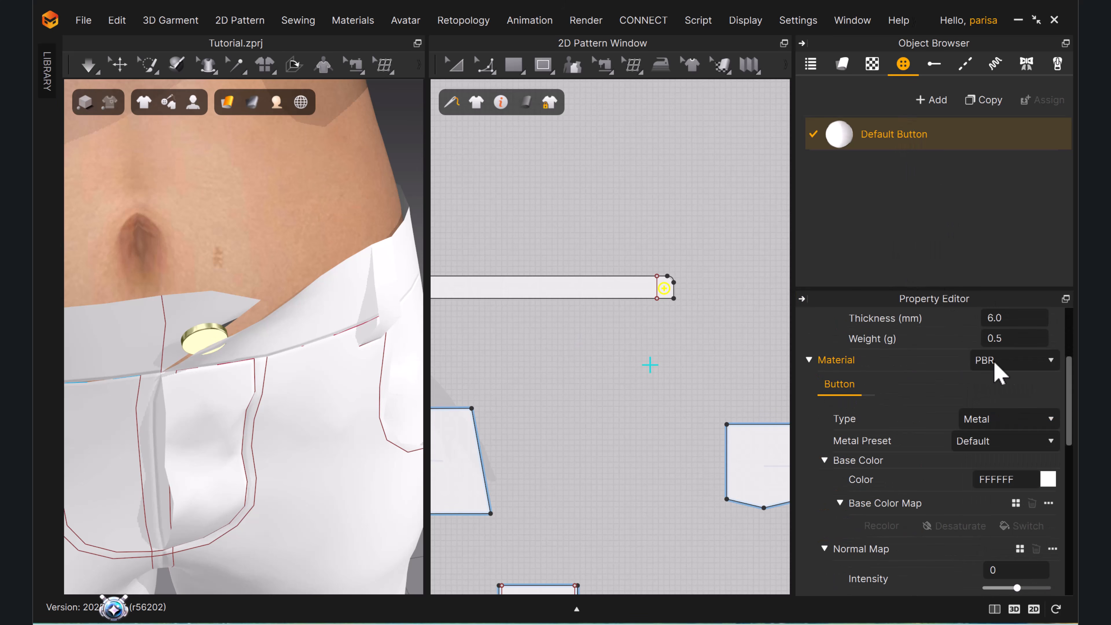
scroll(758, 241, down, 7)
scroll(645, 232, up, 7)
Place a horizontal buttonhole near the waistband pattern's left rounded end, about midway up the band.
middle_drag(609, 253, 661, 173)
scroll(578, 288, up, 5)
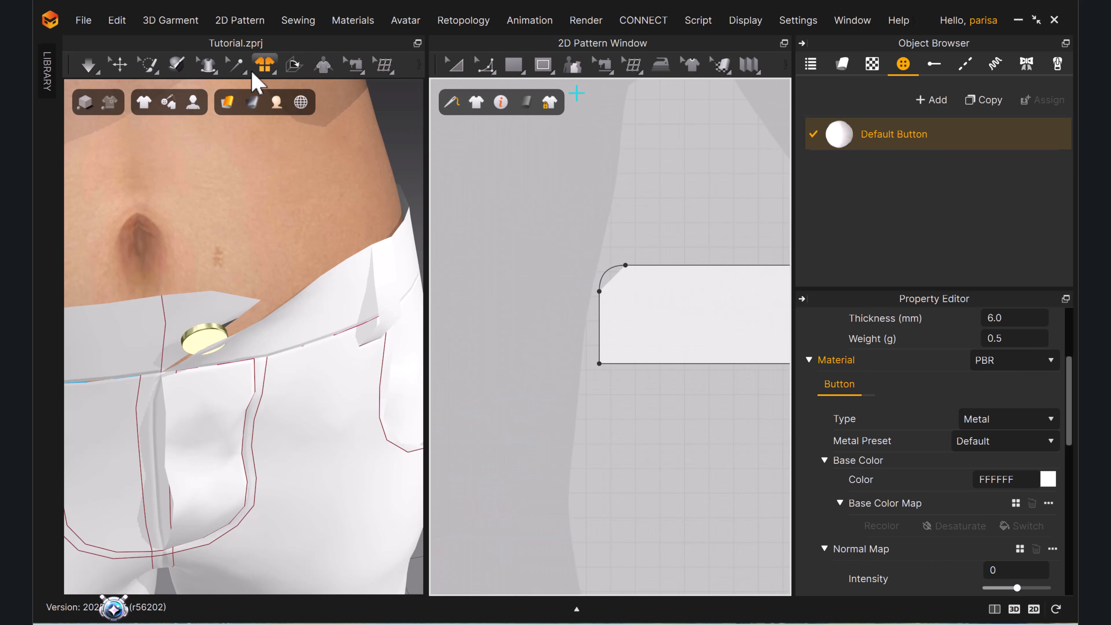
click(420, 64)
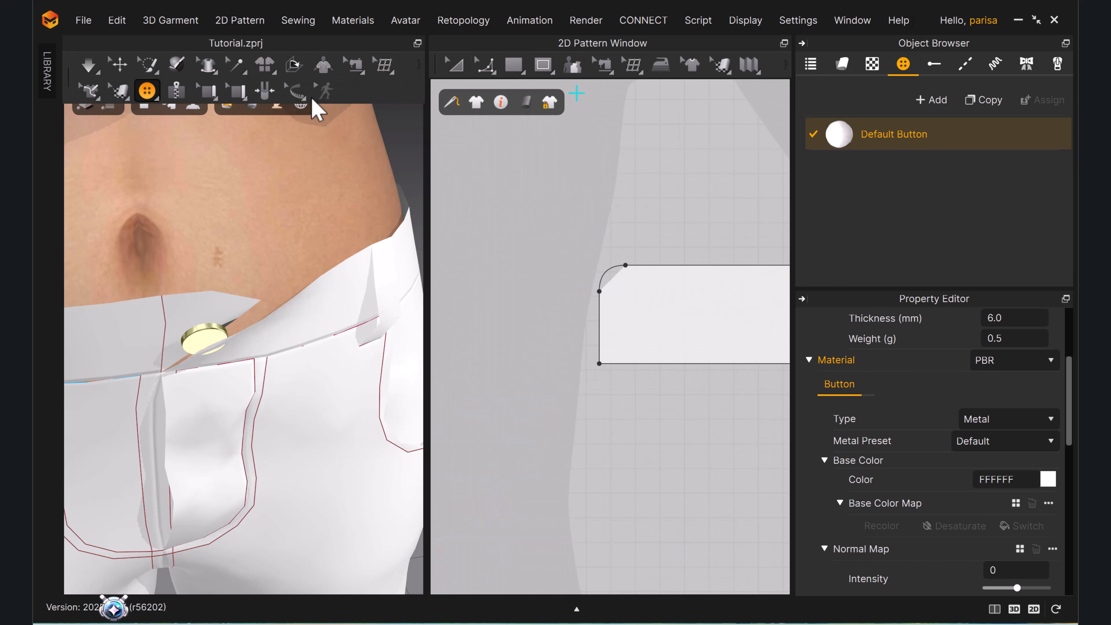
click(144, 100)
click(164, 167)
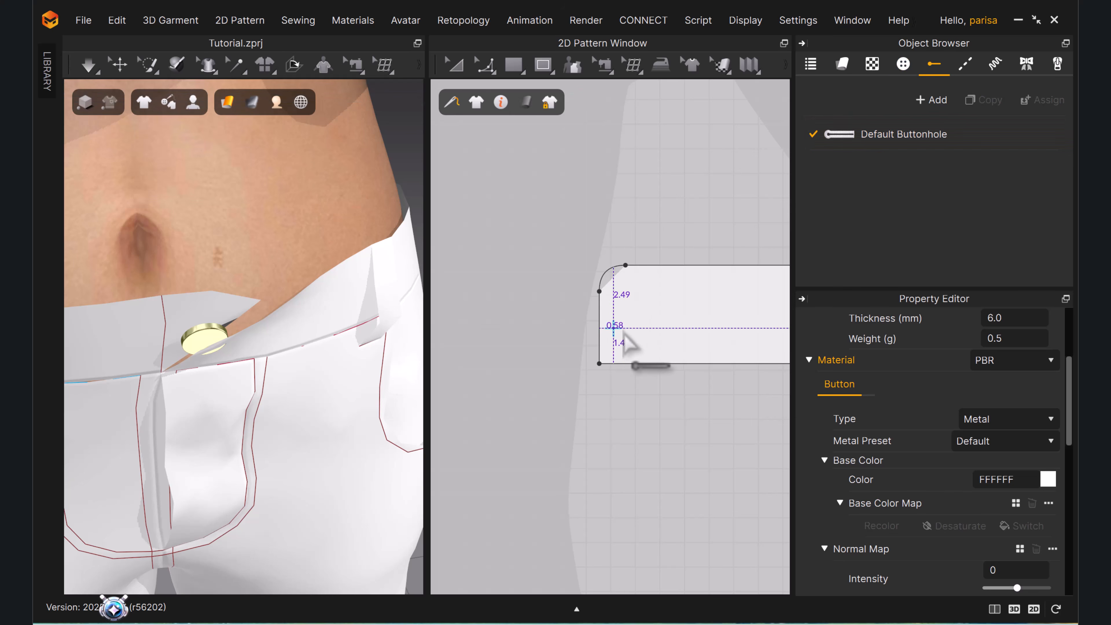
click(638, 318)
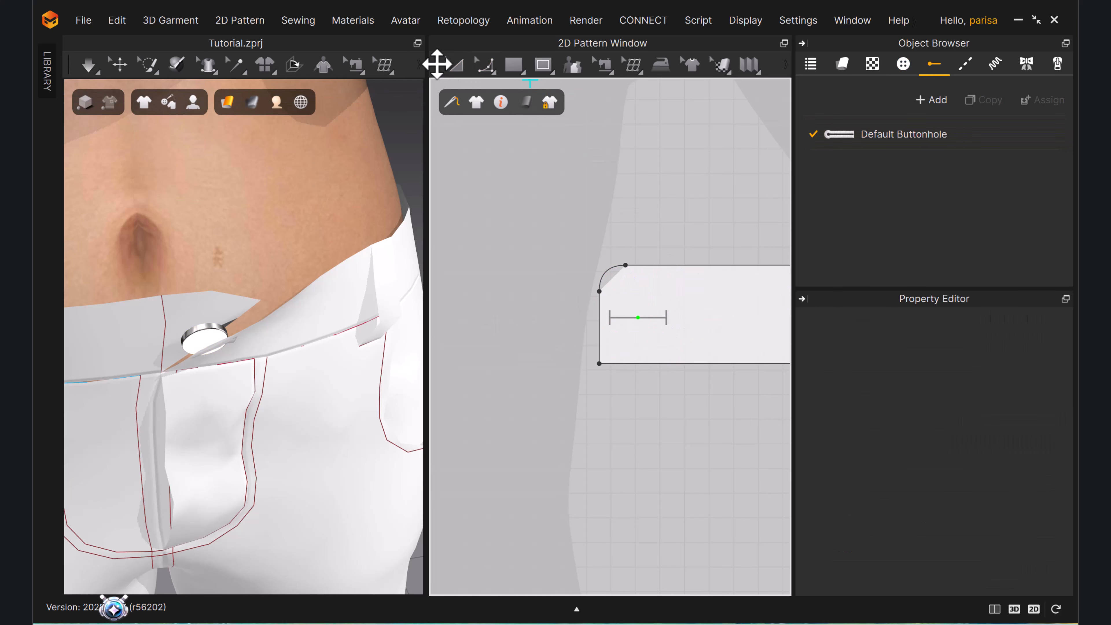
Fasten the waistband's metal button to the buttonhole on its rounded end.
click(460, 66)
scroll(698, 325, up, 5)
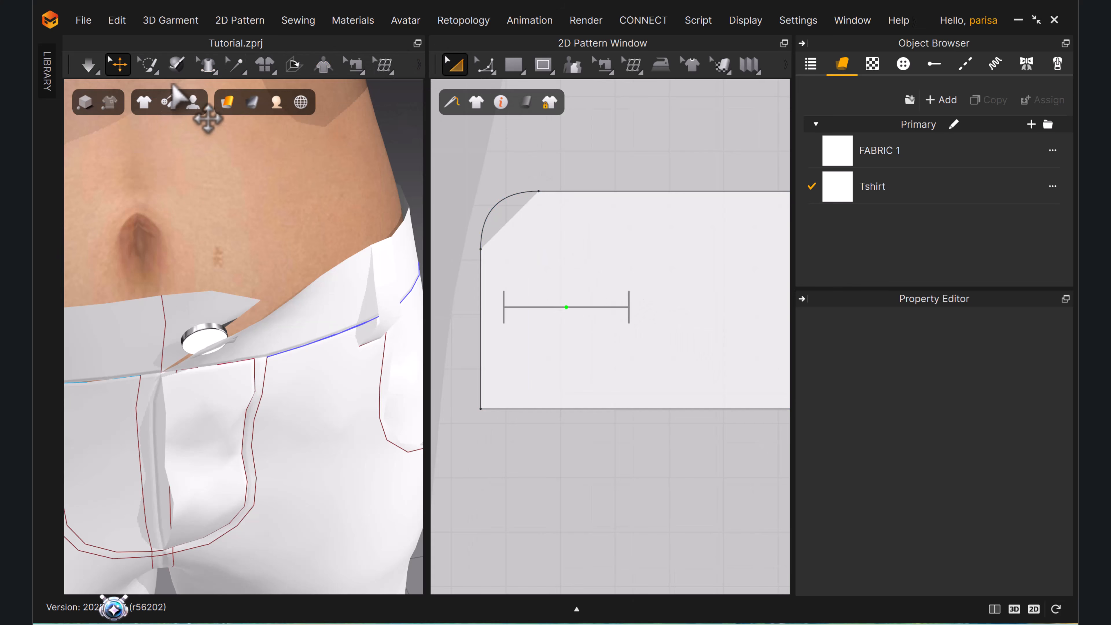
click(419, 66)
click(153, 90)
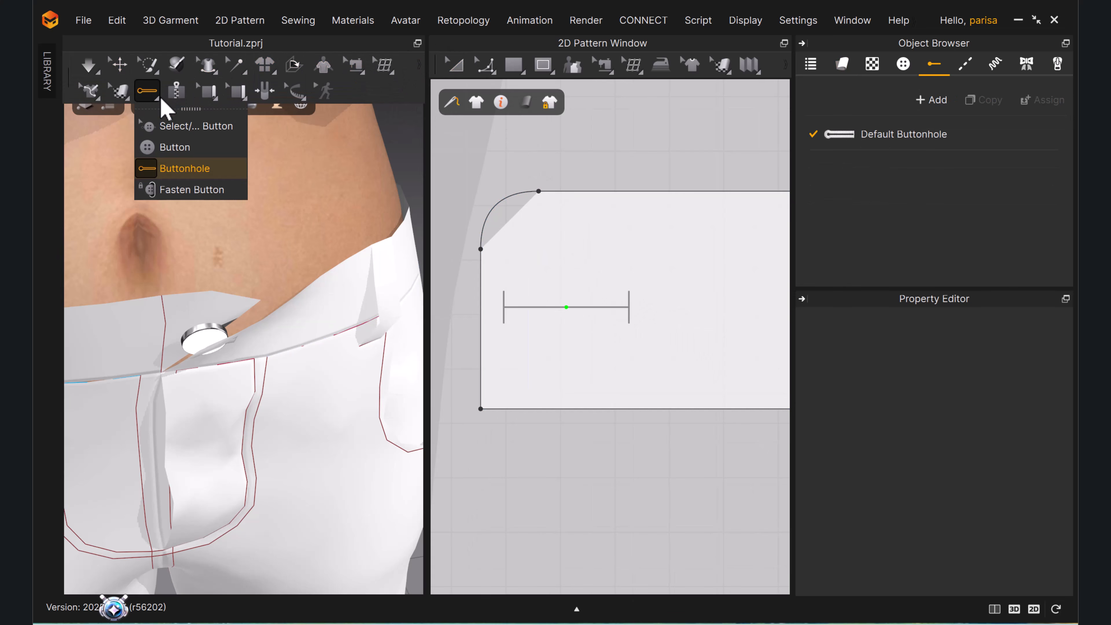
click(168, 109)
drag(176, 111, 448, 110)
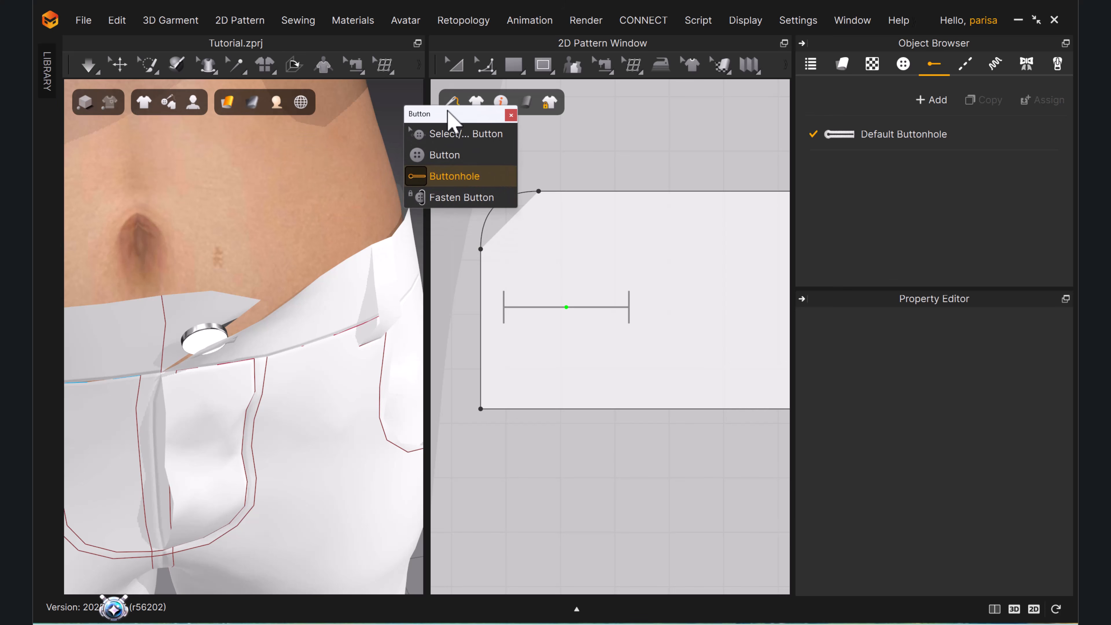
click(457, 198)
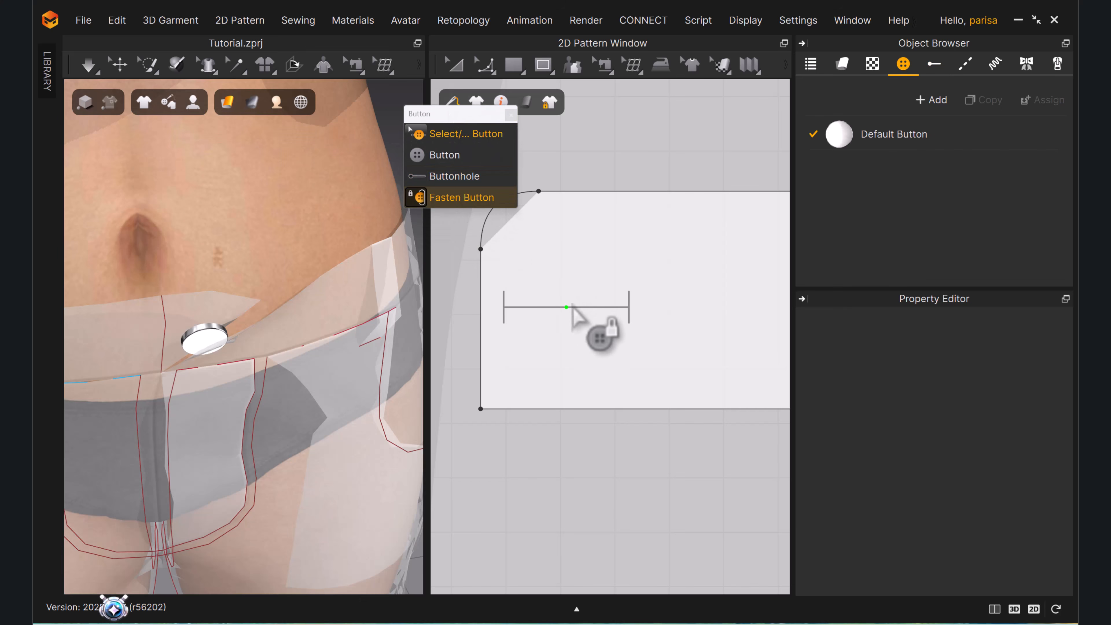
click(207, 343)
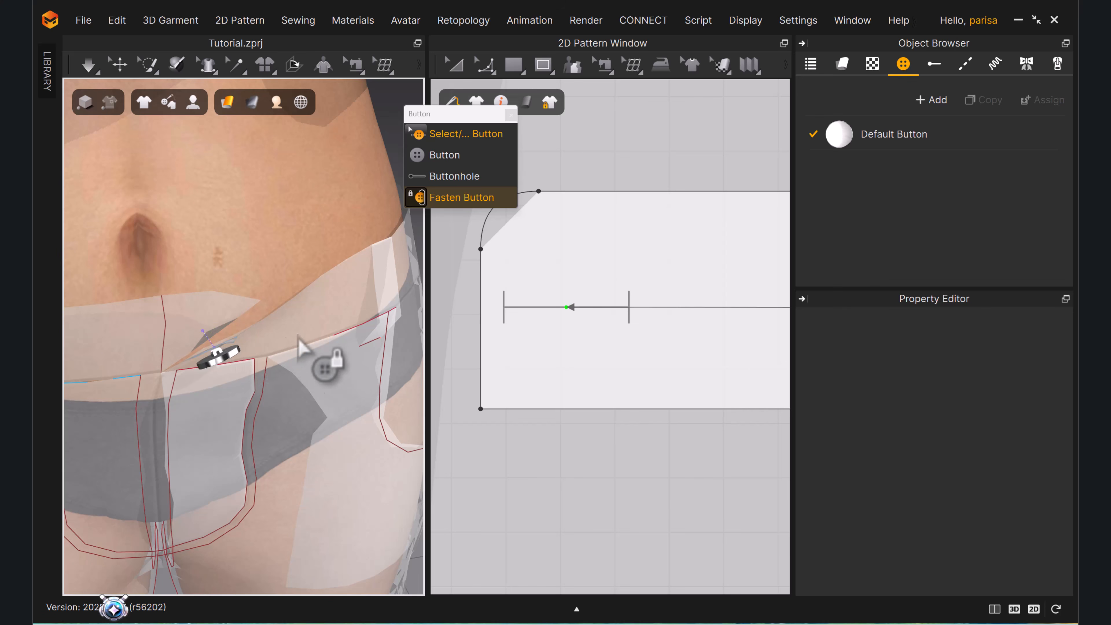
click(364, 315)
drag(183, 308, 218, 289)
click(458, 198)
Simulate the trousers so the fastened waistband settles, and close the floating Button tool palette.
scroll(271, 288, down, 5)
scroll(339, 276, down, 4)
click(117, 66)
right_drag(162, 284, 394, 283)
click(395, 283)
scroll(393, 289, down, 1)
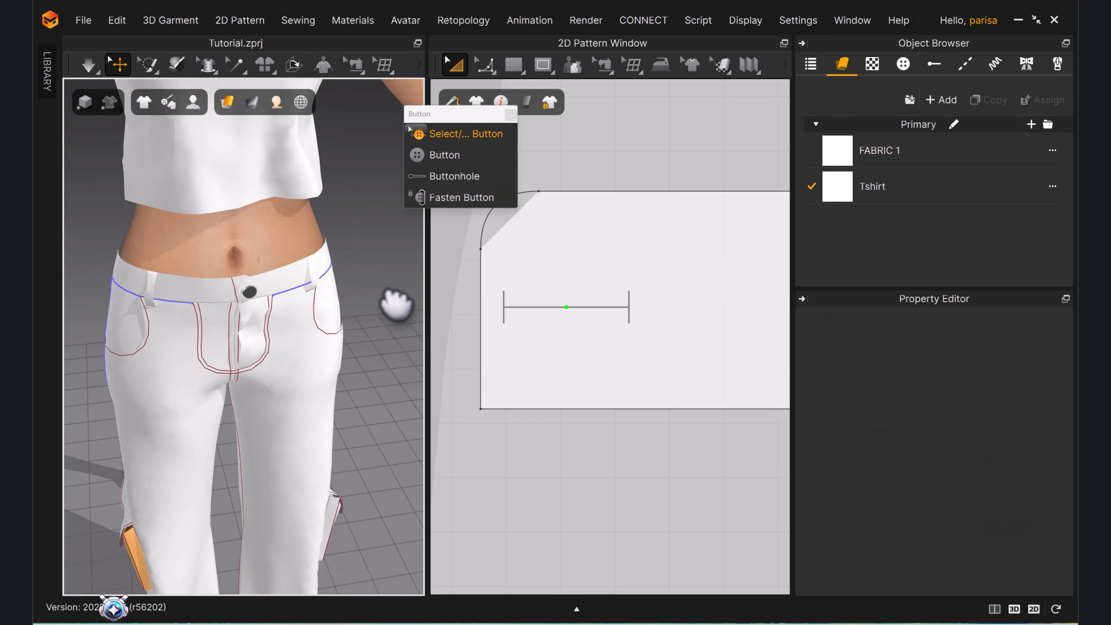
middle_drag(401, 312, 361, 257)
scroll(360, 254, down, 1)
right_drag(359, 251, 334, 221)
middle_drag(341, 248, 410, 244)
key(space)
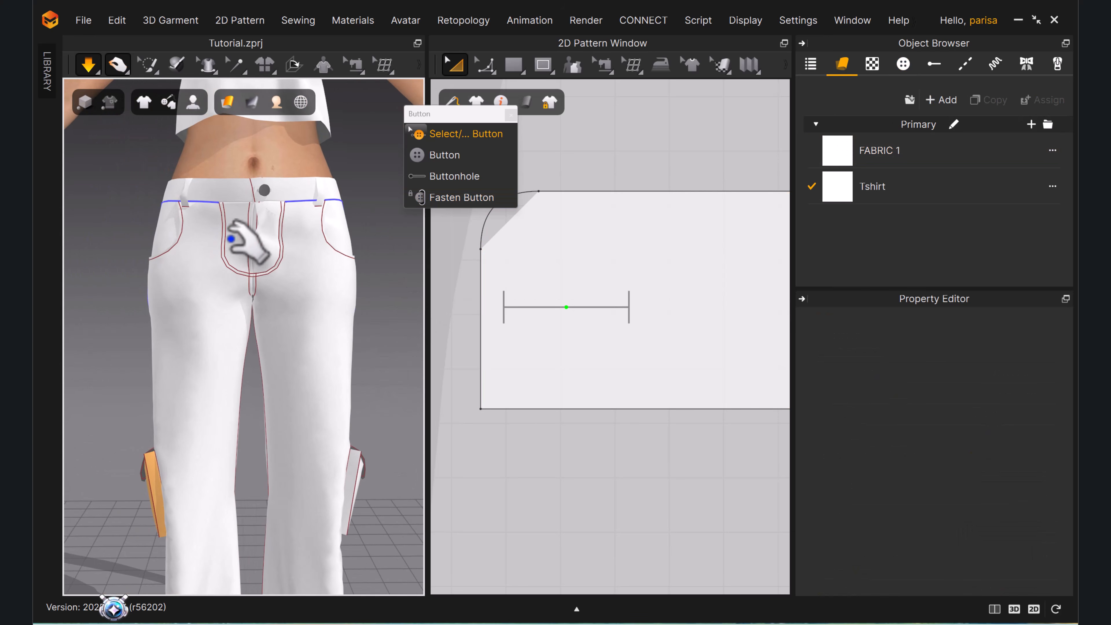
click(232, 239)
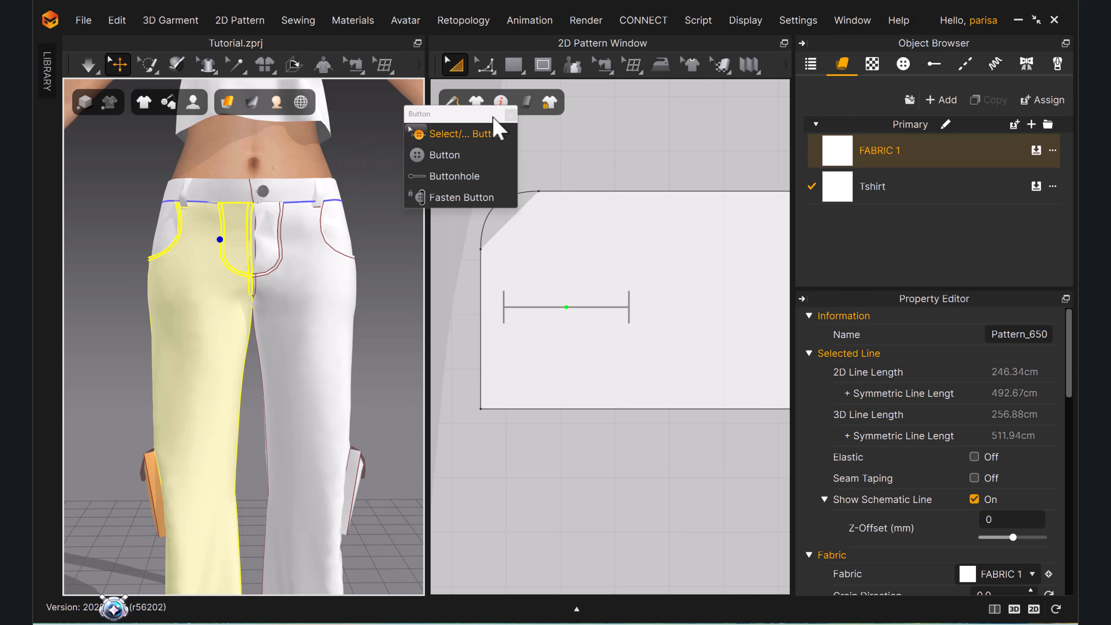
click(511, 117)
scroll(278, 372, down, 5)
middle_drag(278, 372, 276, 322)
click(329, 325)
scroll(329, 325, down, 2)
right_drag(329, 325, 330, 365)
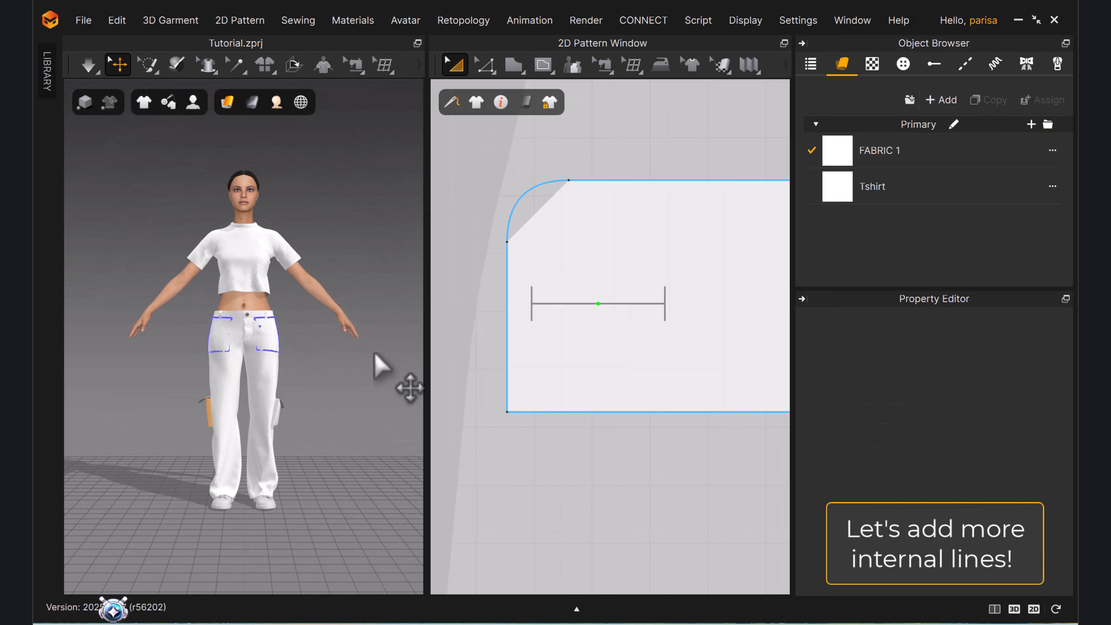
Offset the waistband's outline and its vertical internal line by 0.2 cm as internal lines extended to the pattern outline.
scroll(556, 265, down, 5)
key(z)
scroll(558, 267, down, 5)
click(558, 268)
drag(453, 241, 720, 291)
scroll(699, 280, up, 8)
right_click(614, 145)
click(670, 318)
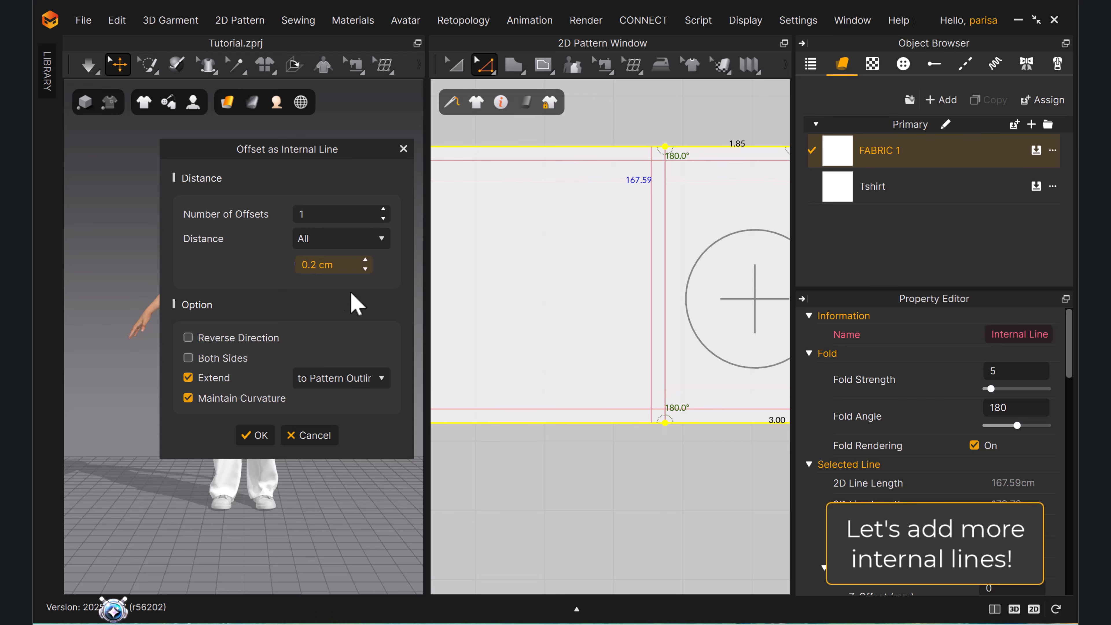
click(255, 435)
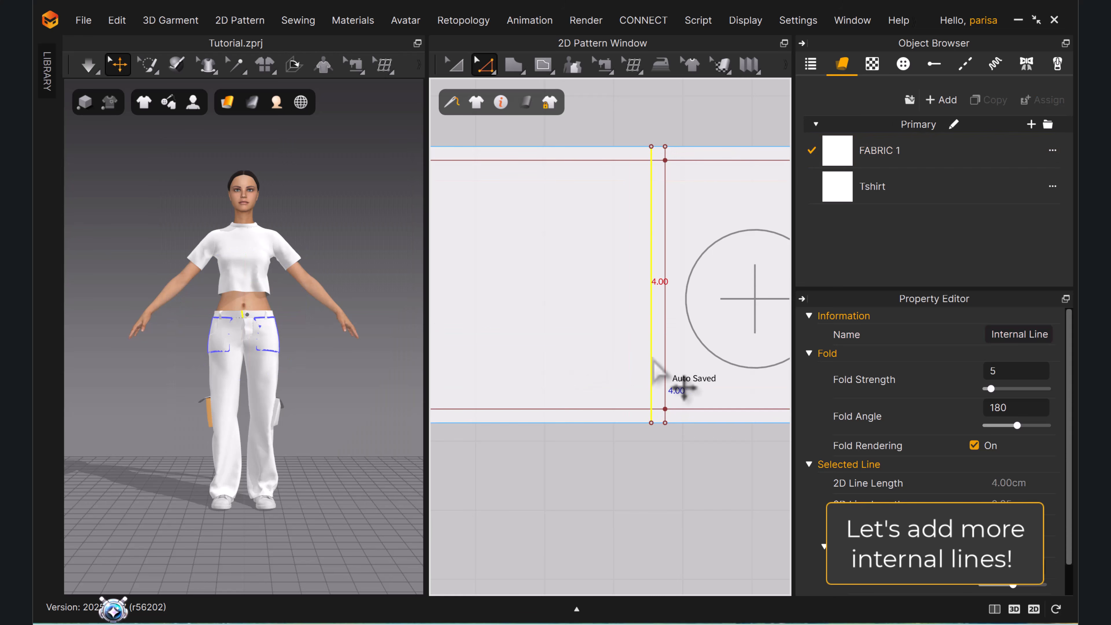
Reduce the height of the fly piece slightly, keeping its width.
scroll(658, 373, down, 5)
scroll(646, 357, down, 6)
scroll(297, 332, up, 6)
click(257, 309)
scroll(611, 425, down, 5)
scroll(584, 245, up, 8)
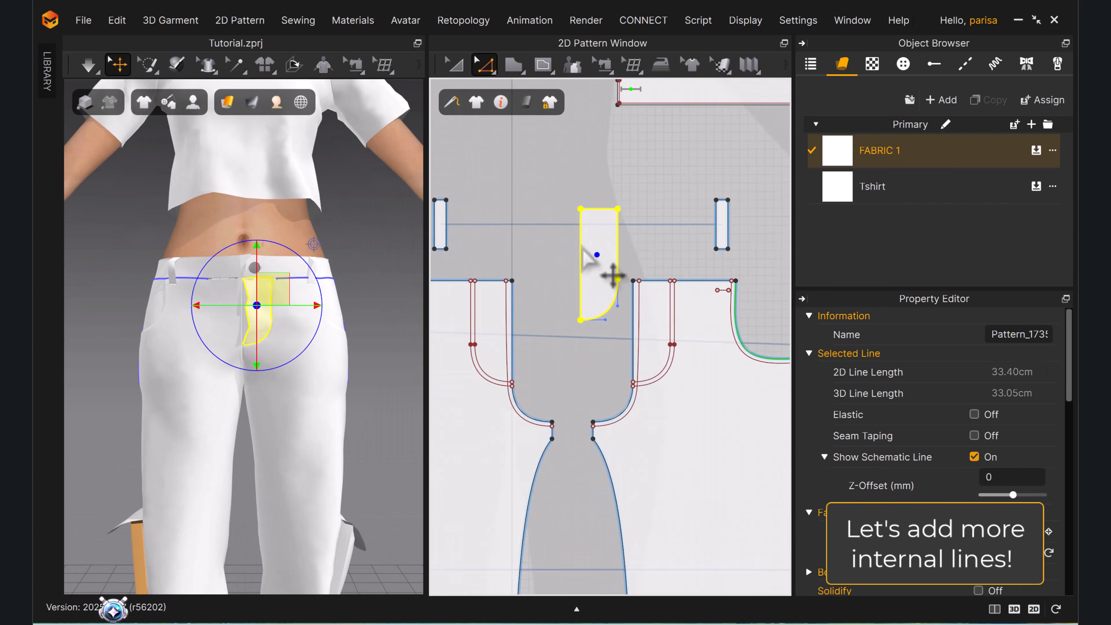
scroll(606, 260, up, 4)
scroll(915, 440, down, 8)
scroll(921, 431, up, 3)
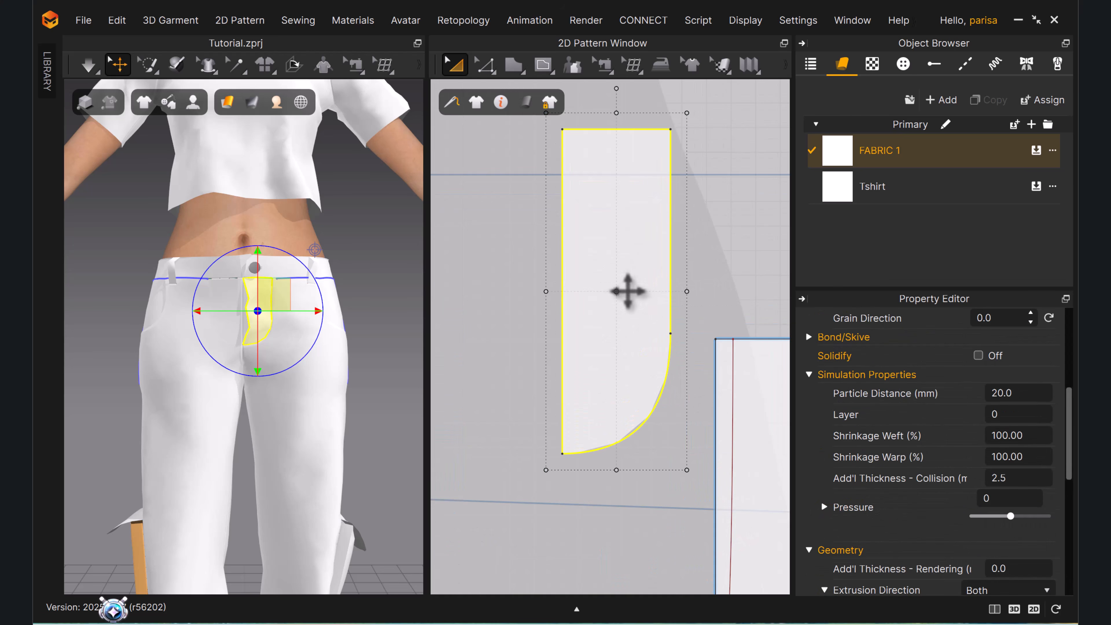
drag(613, 112, 613, 118)
scroll(289, 325, up, 3)
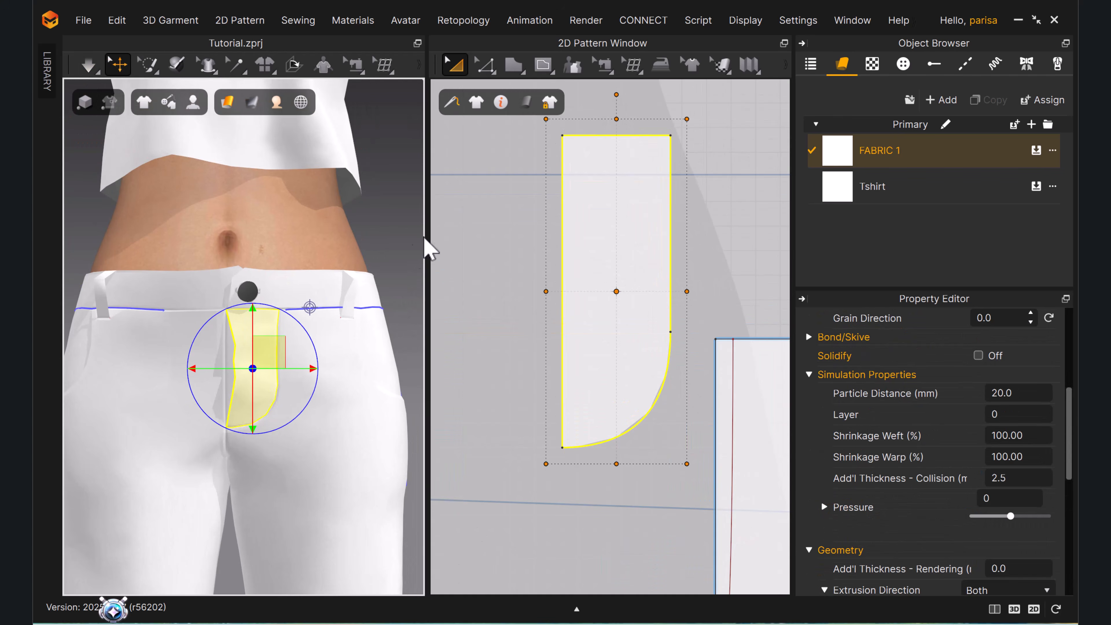
Display the garment's internal lines in the 3D view around the waistband and belt loops.
click(286, 294)
scroll(271, 315, up, 4)
right_drag(292, 284, 313, 314)
mouse_move(144, 102)
click(160, 198)
scroll(280, 363, down, 4)
click(389, 219)
Select the front and back belt loops together and scale their height to 5.21 cm.
click(289, 359)
scroll(664, 367, down, 8)
scroll(665, 367, up, 3)
middle_drag(585, 341, 453, 310)
scroll(463, 301, down, 3)
middle_drag(726, 302, 600, 286)
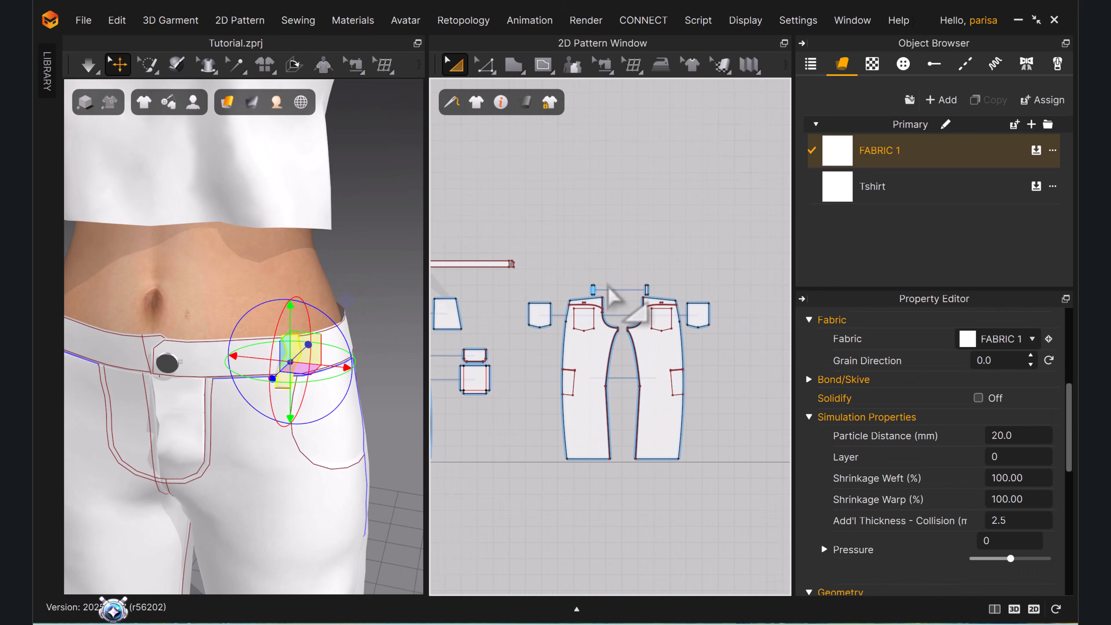
scroll(609, 288, up, 5)
shift+click(766, 318)
shift+click(491, 319)
scroll(491, 320, down, 6)
middle_drag(491, 319, 816, 322)
scroll(639, 334, up, 2)
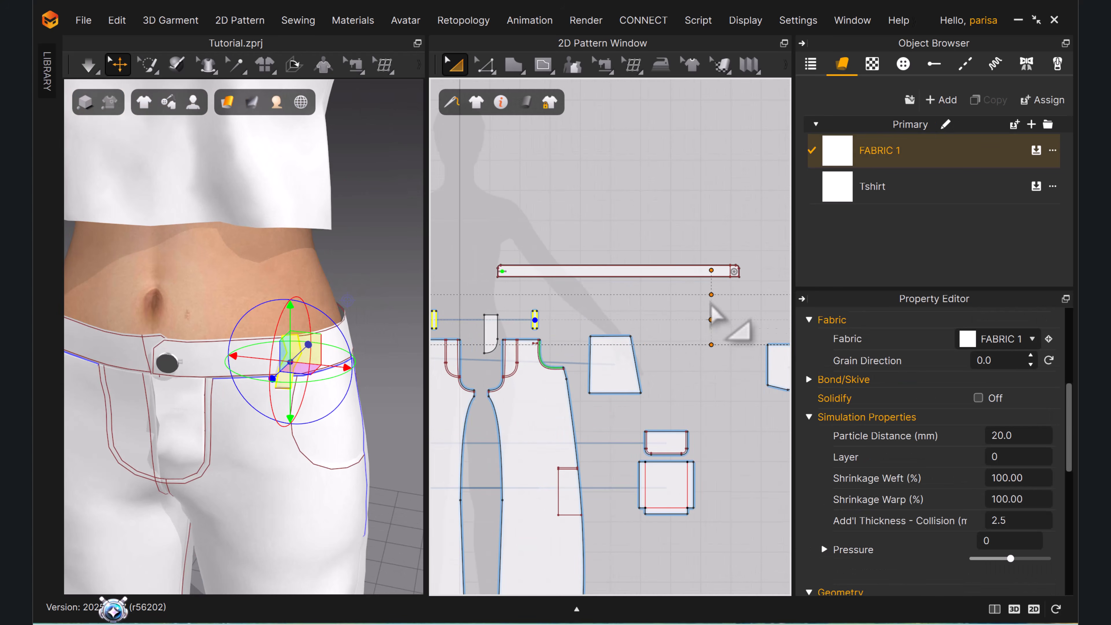
click(711, 300)
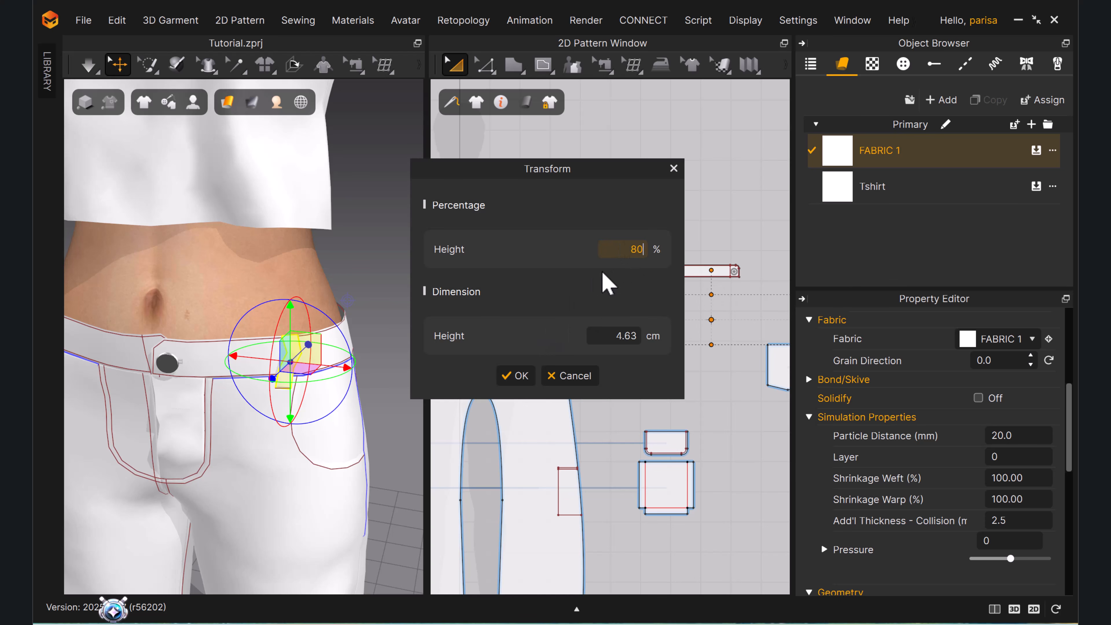
text(100)
click(531, 375)
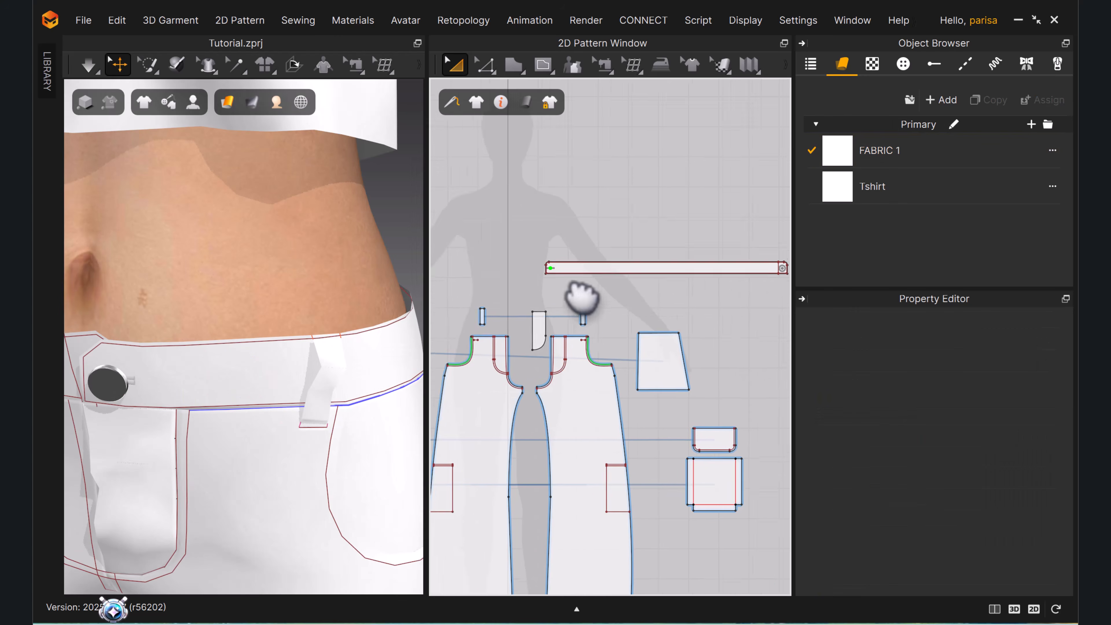
Offset both long sides of the front belt loops as internal lines.
key(z)
middle_drag(700, 318, 682, 315)
click(548, 333)
shift+click(484, 343)
scroll(484, 343, up, 2)
right_click(485, 344)
click(588, 479)
drag(561, 140, 304, 140)
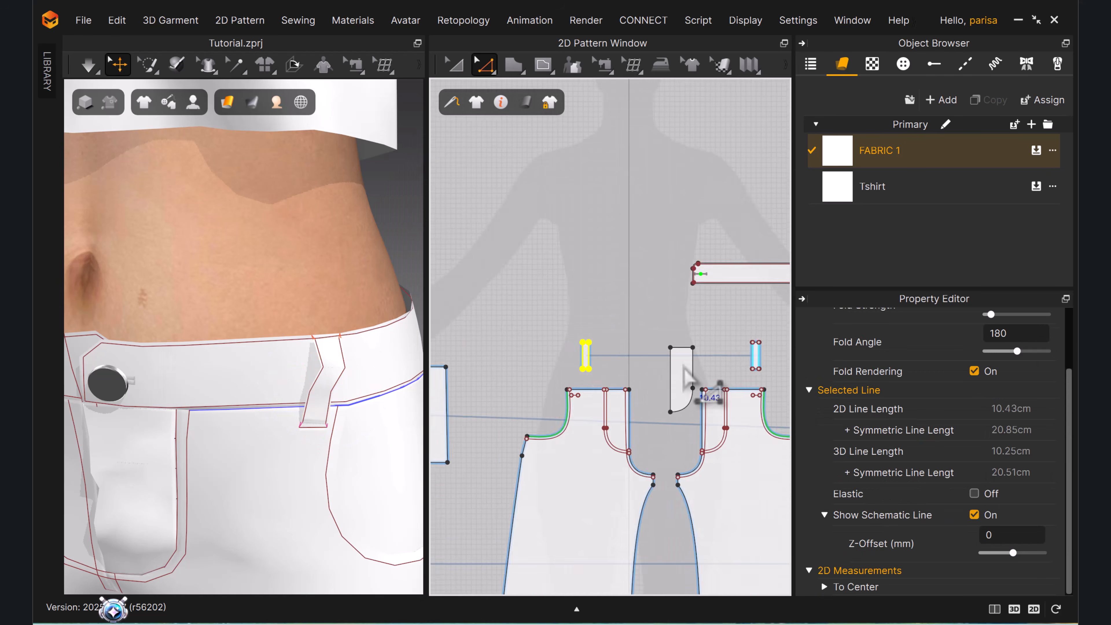
Offset both long sides of the back belt loops inward by 0.10 cm as internal lines.
shift+click(597, 346)
right_click(596, 348)
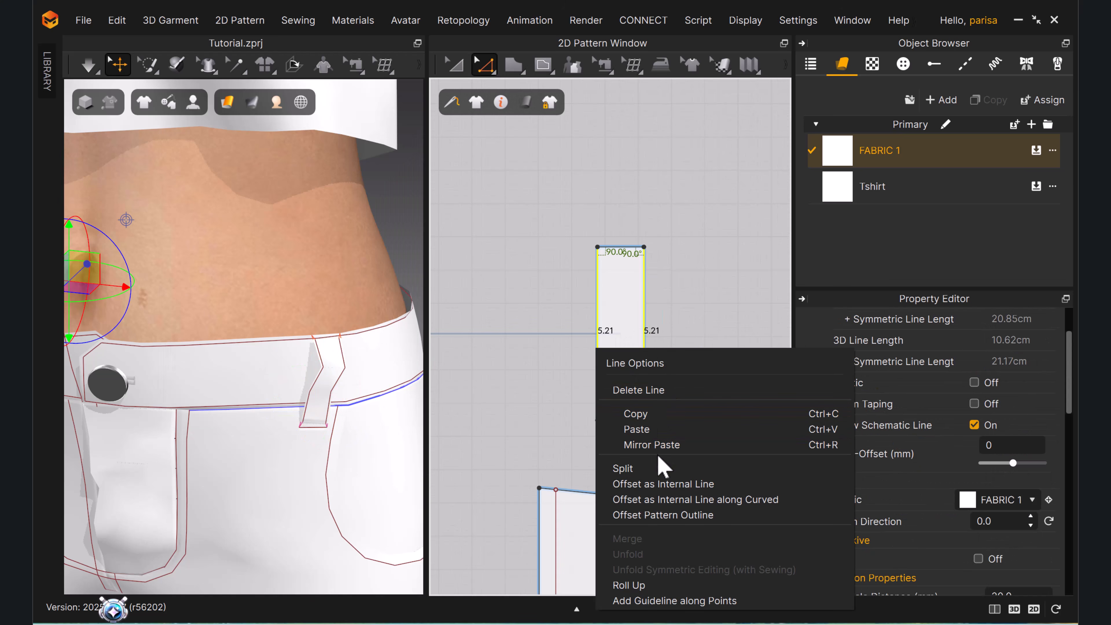
click(724, 530)
click(720, 141)
right_click(640, 276)
click(739, 426)
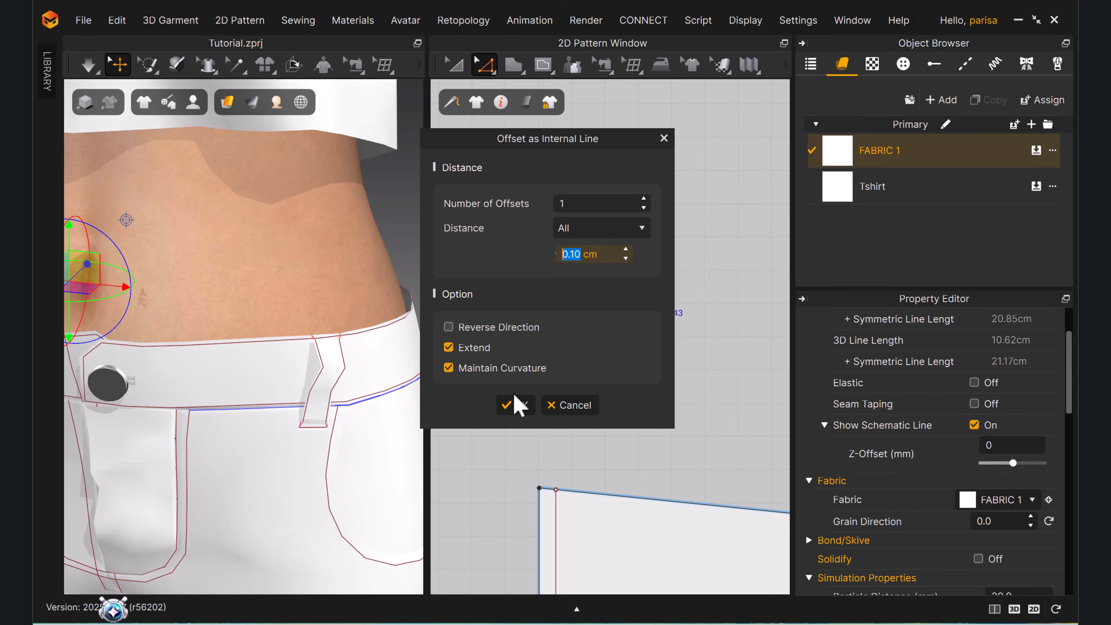
click(516, 402)
Offset the back pocket's side edges and pointed lower edges inward as one internal line, leaving out the top edge.
right_drag(352, 267, 292, 293)
click(218, 293)
scroll(705, 348, down, 10)
scroll(656, 314, down, 2)
middle_drag(714, 362, 709, 283)
scroll(678, 293, up, 6)
click(693, 295)
click(639, 303)
drag(506, 171, 726, 425)
shift+click(638, 208)
right_click(690, 283)
click(759, 414)
click(517, 408)
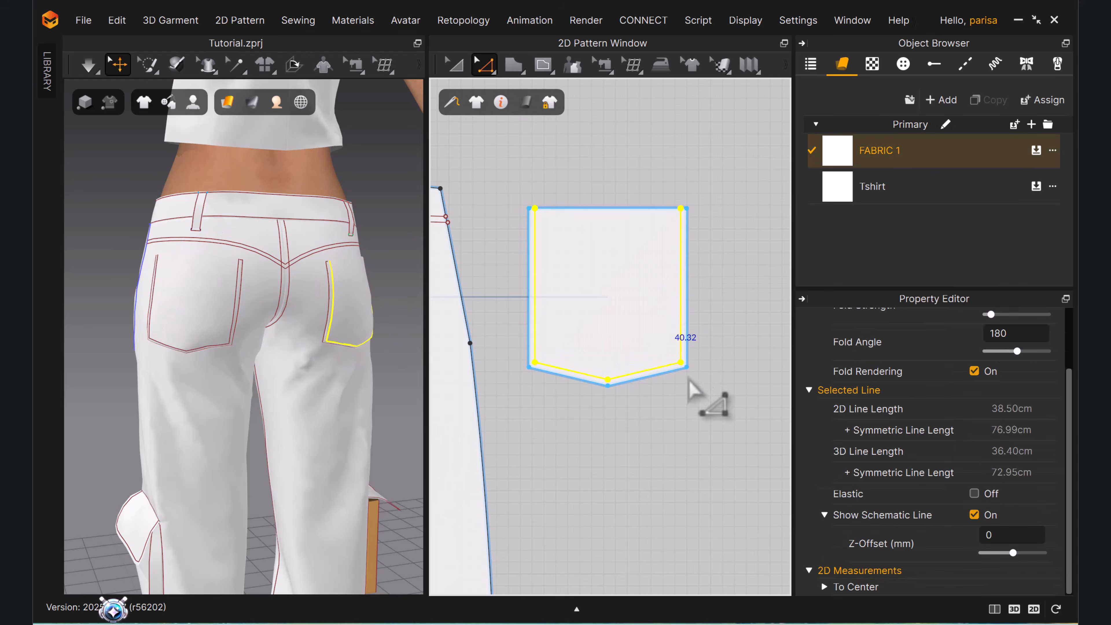
Split the back pocket's side edge 5 cm below its top corner.
click(662, 327)
scroll(689, 253, up, 5)
key(x)
middle_drag(690, 256, 722, 278)
right_click(724, 258)
text(5)
click(522, 455)
Draw a horizontal internal line across the full width of the back pocket, 5 cm below its top edge.
scroll(704, 284, down, 5)
key(g)
scroll(727, 276, up, 3)
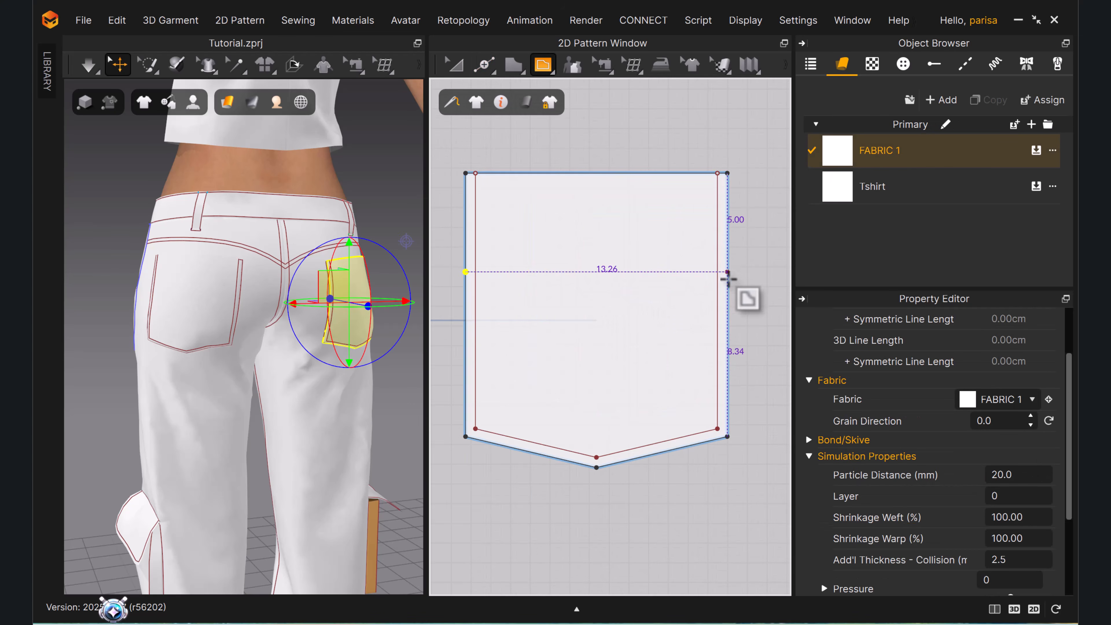
click(727, 272)
click(465, 271)
key(Return)
Split the pocket's horizontal internal line uniformly into two segments and pull its midpoint down into a V.
key(x)
right_click(590, 272)
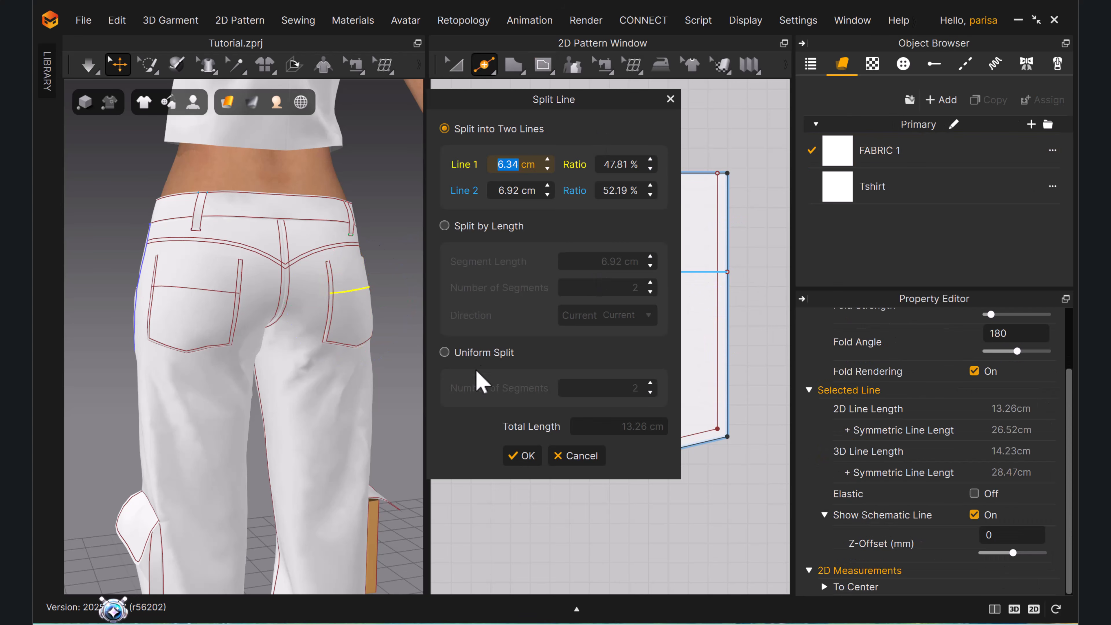
click(478, 354)
click(521, 455)
key(z)
shift+drag(596, 272, 639, 338)
scroll(647, 343, down, 3)
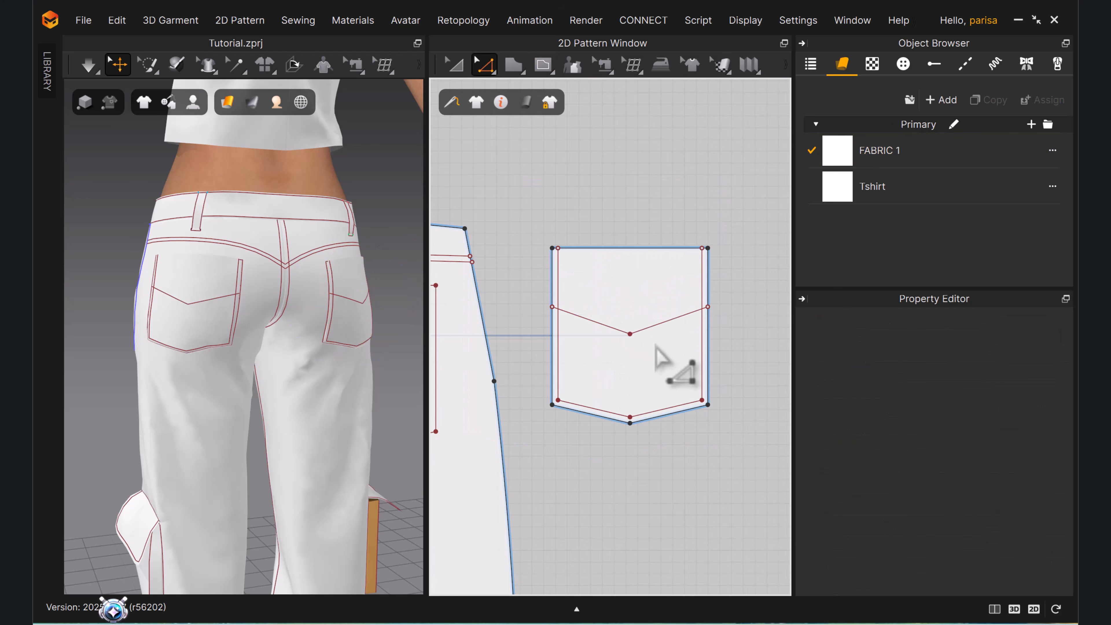
Add a point to each half of the pocket's V line and move both up and inward for a steeper centre.
click(663, 323)
key(z)
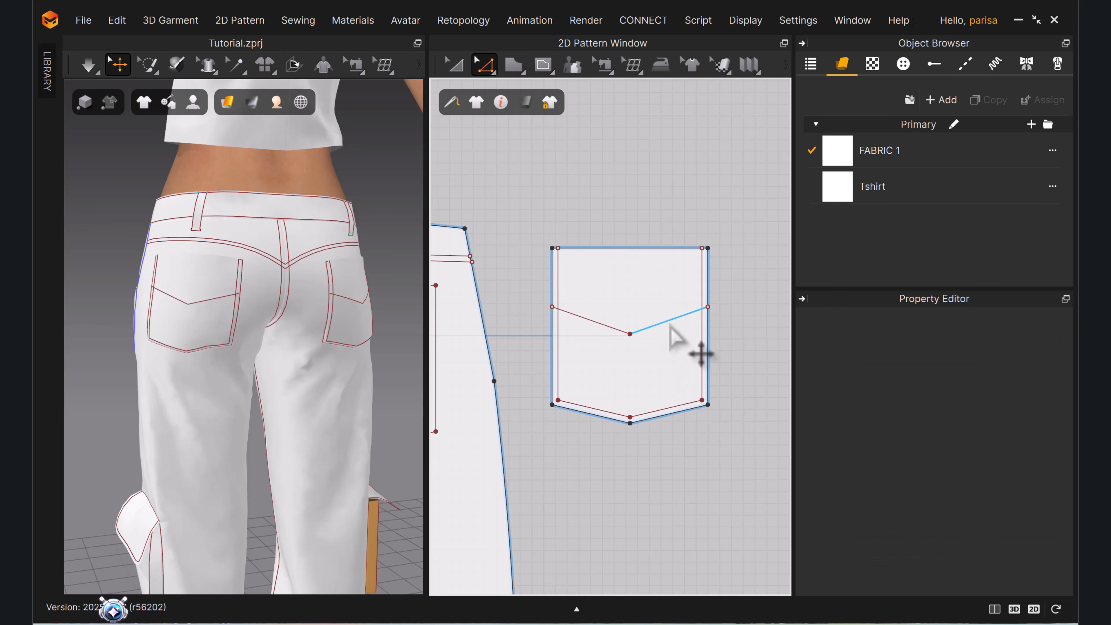
click(669, 321)
key(z)
drag(669, 320, 660, 307)
scroll(661, 308, up, 5)
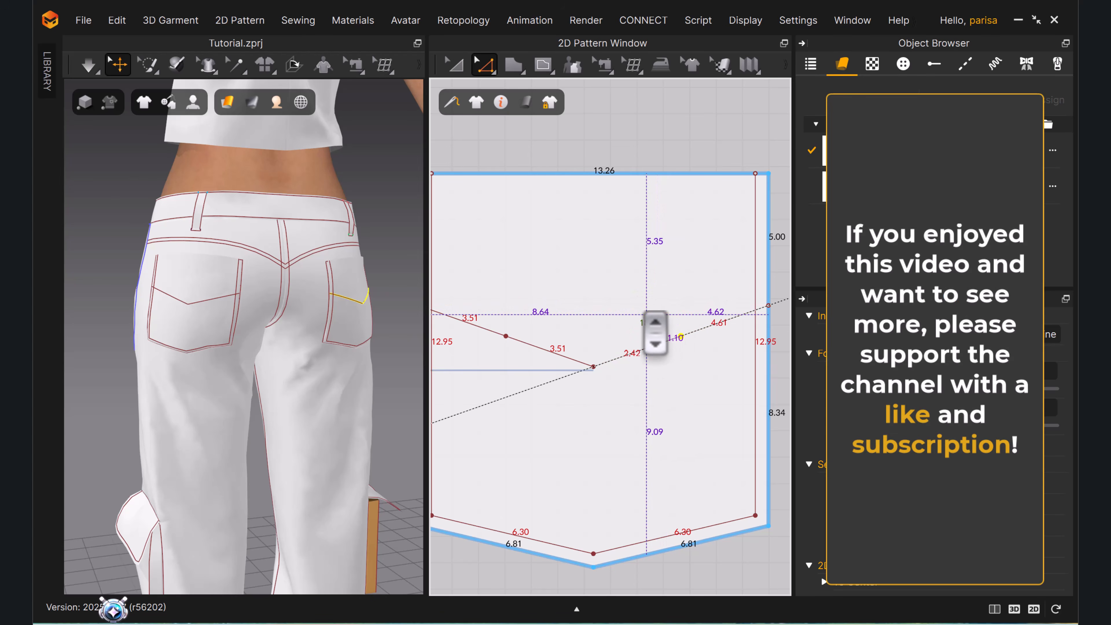
mouse_move(506, 336)
mouse_down()
mouse_move(547, 346)
mouse_move(539, 323)
mouse_move(549, 325)
mouse_up()
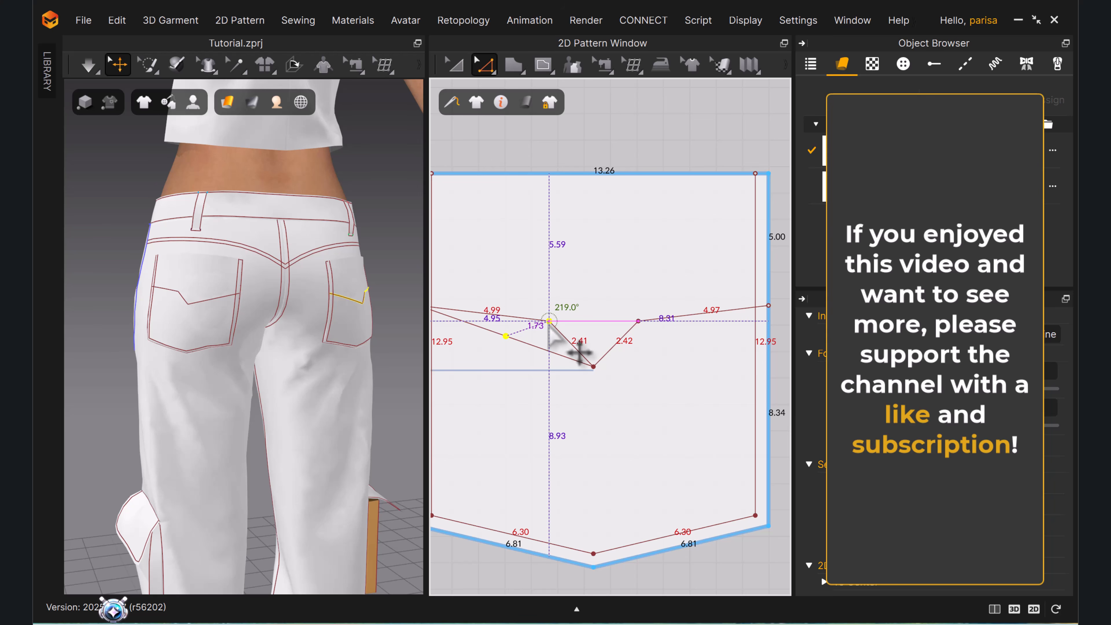
scroll(547, 323, up, 5)
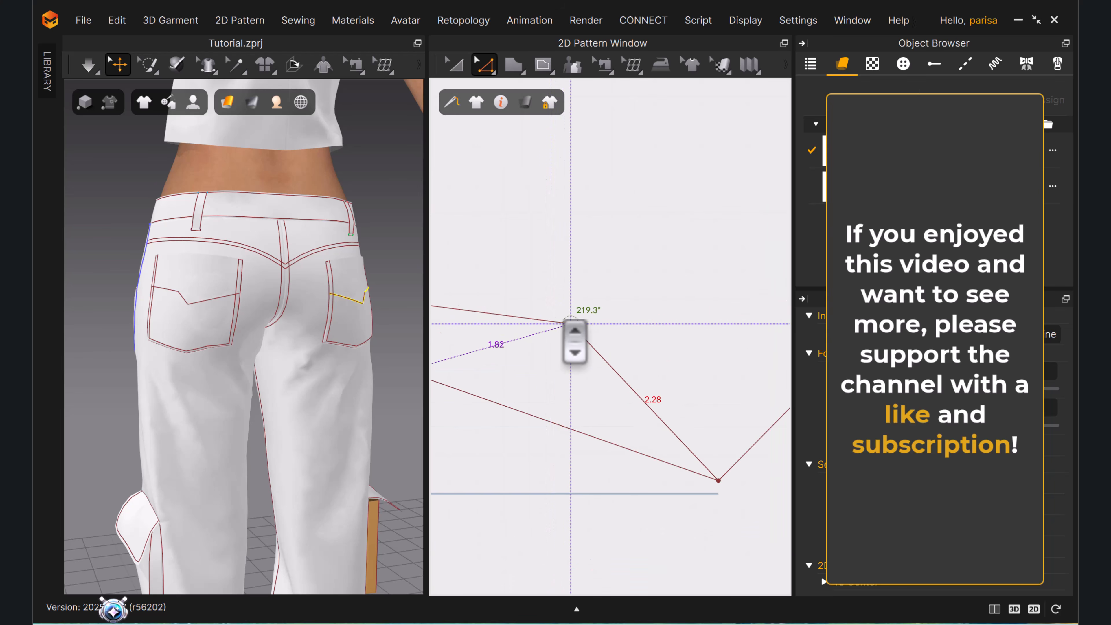
scroll(560, 341, down, 5)
scroll(596, 367, up, 4)
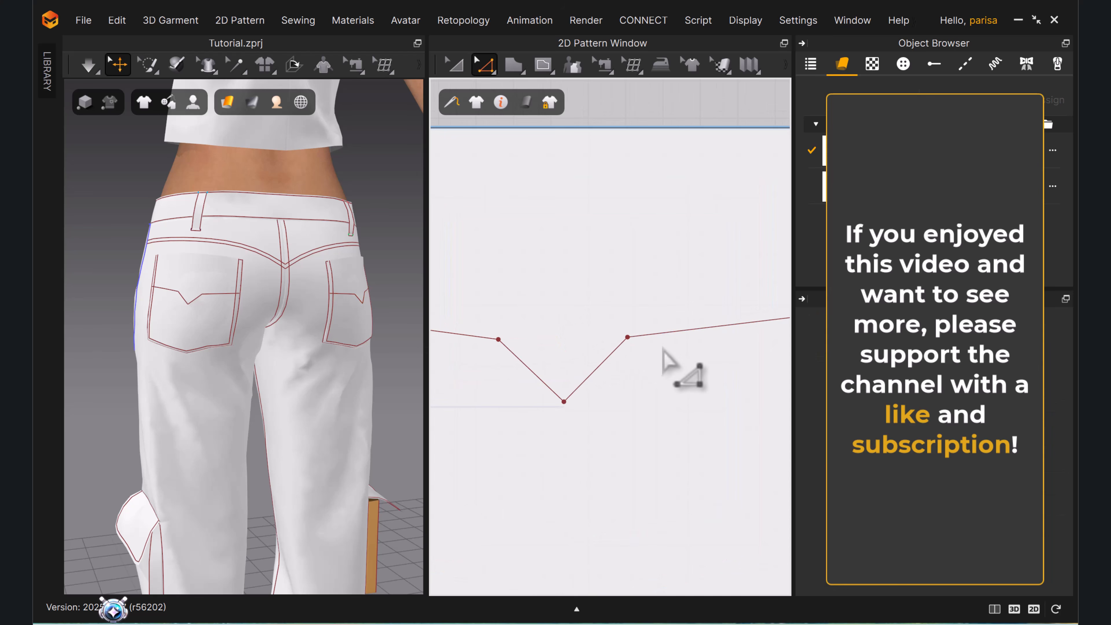
Smooth the two upper corners of the pocket's V line into curves.
click(493, 72)
click(533, 161)
click(495, 352)
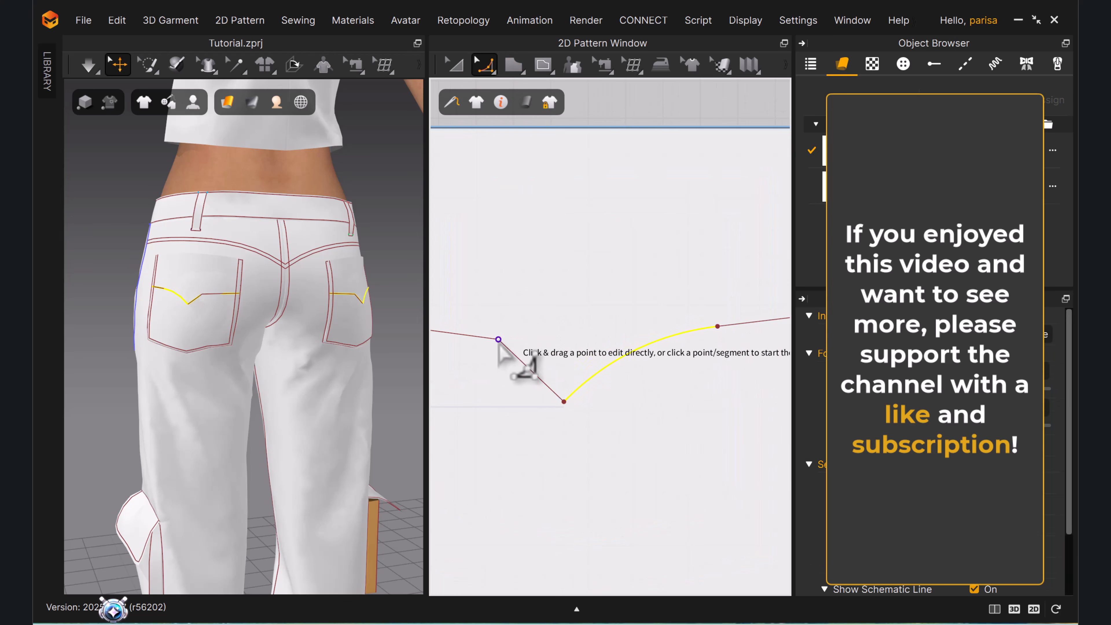
scroll(555, 396, up, 3)
scroll(620, 387, down, 2)
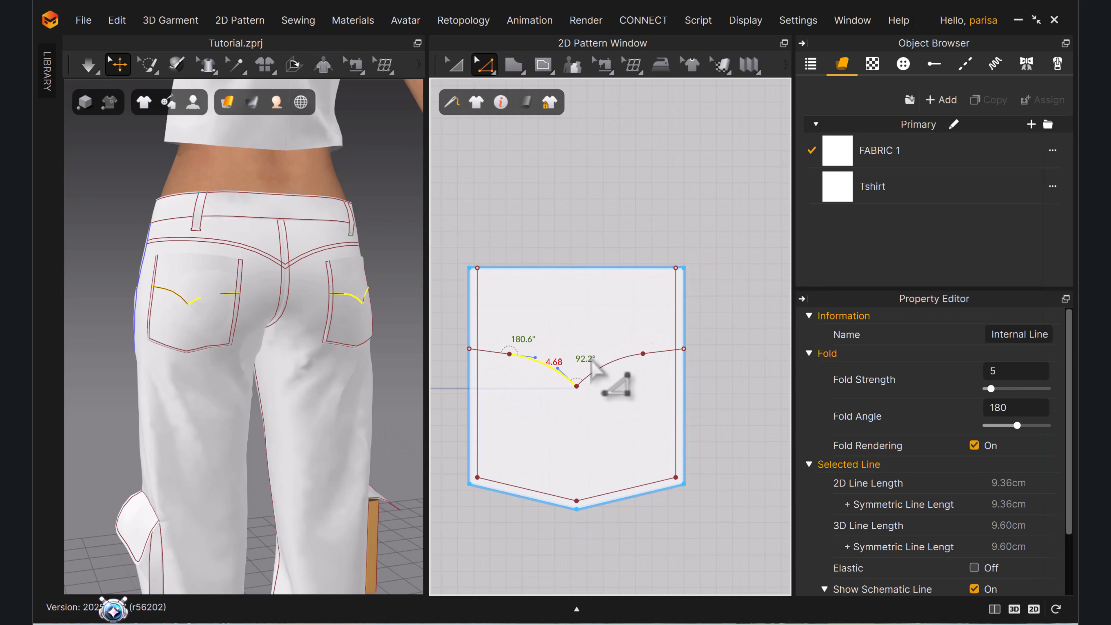
Offset both halves of the curved V line upward by 0.50 cm as internal lines, with Reverse Direction on and Extend off.
right_click(527, 376)
click(564, 191)
drag(605, 90, 363, 147)
click(220, 364)
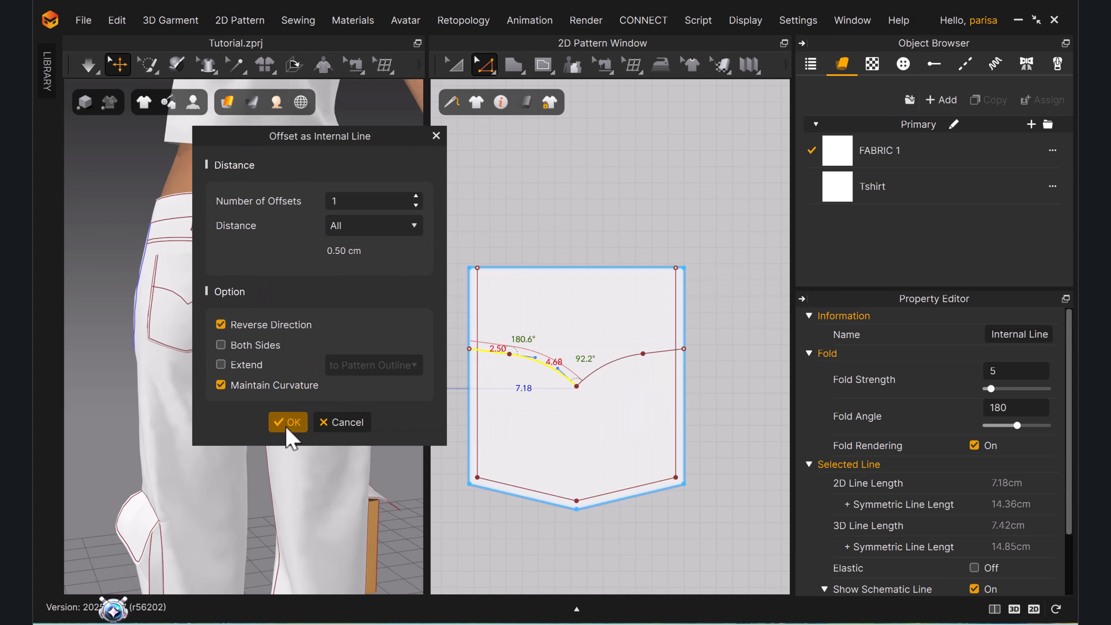
click(288, 423)
right_click(627, 359)
click(682, 186)
click(512, 417)
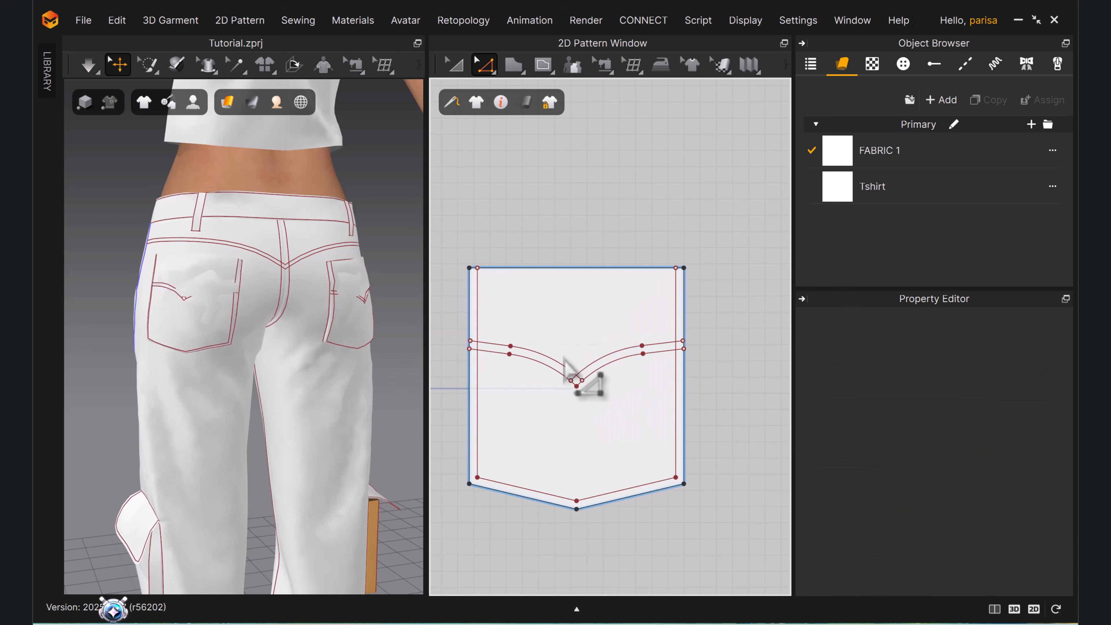
Offset the back pocket's top edge as an internal line.
right_click(610, 363)
click(682, 446)
click(525, 404)
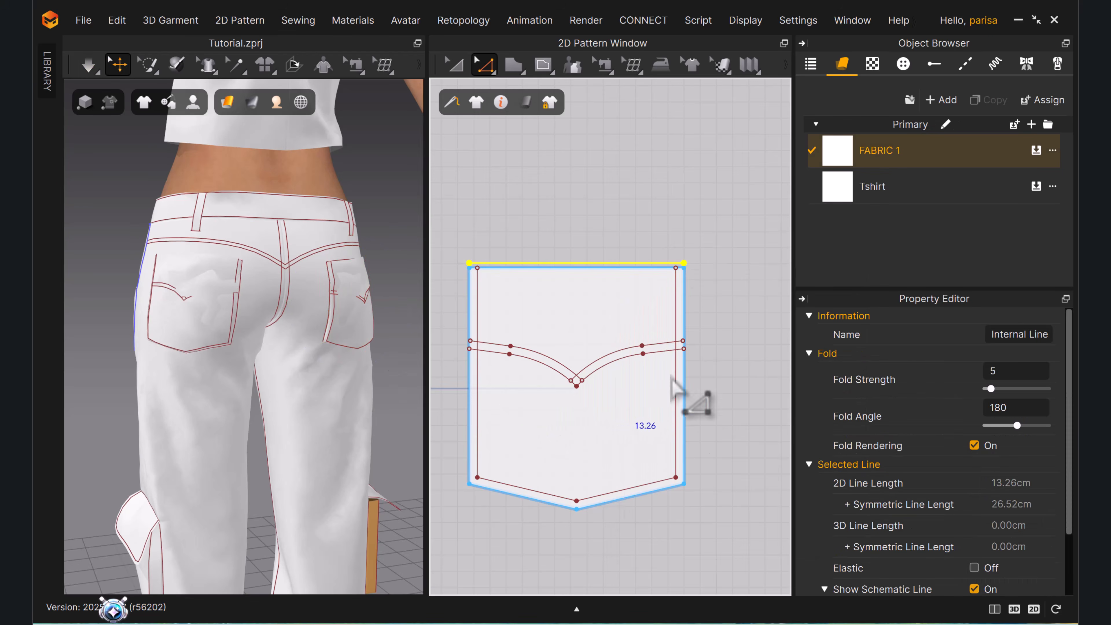
Redo the offset of the back pocket's top edge so the internal line lies inside the pocket.
right_click(598, 266)
click(675, 444)
click(505, 402)
Reposition the selected back pocket area in 3D and run a short simulation.
click(170, 125)
click(211, 311)
key(a)
scroll(589, 304, down, 8)
click(592, 313)
middle_drag(481, 319, 612, 323)
scroll(586, 324, up, 3)
shift+click(588, 334)
right_drag(215, 377, 332, 380)
drag(217, 269, 254, 267)
key(space)
key(space)
Offset the front leg's inseam segments as an internal line at 0.30 cm.
right_drag(367, 293, 280, 284)
scroll(339, 319, down, 4)
click(334, 260)
scroll(335, 259, up, 4)
right_drag(334, 263, 459, 275)
click(206, 291)
scroll(625, 372, down, 6)
scroll(590, 364, up, 8)
click(542, 349)
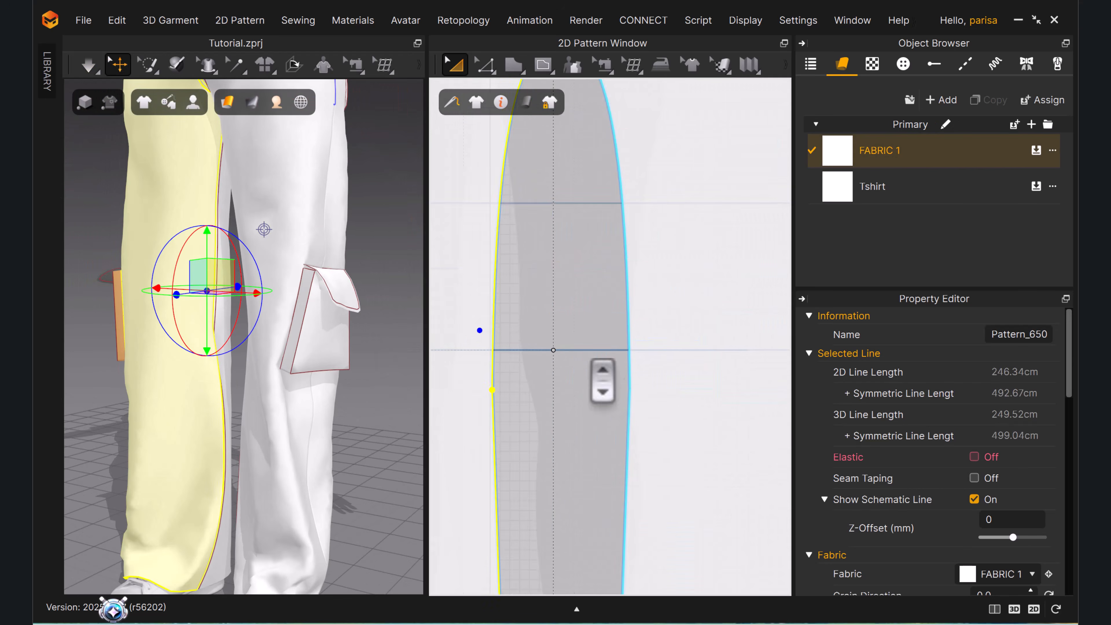
key(z)
click(463, 363)
shift+click(464, 415)
right_click(464, 415)
click(547, 305)
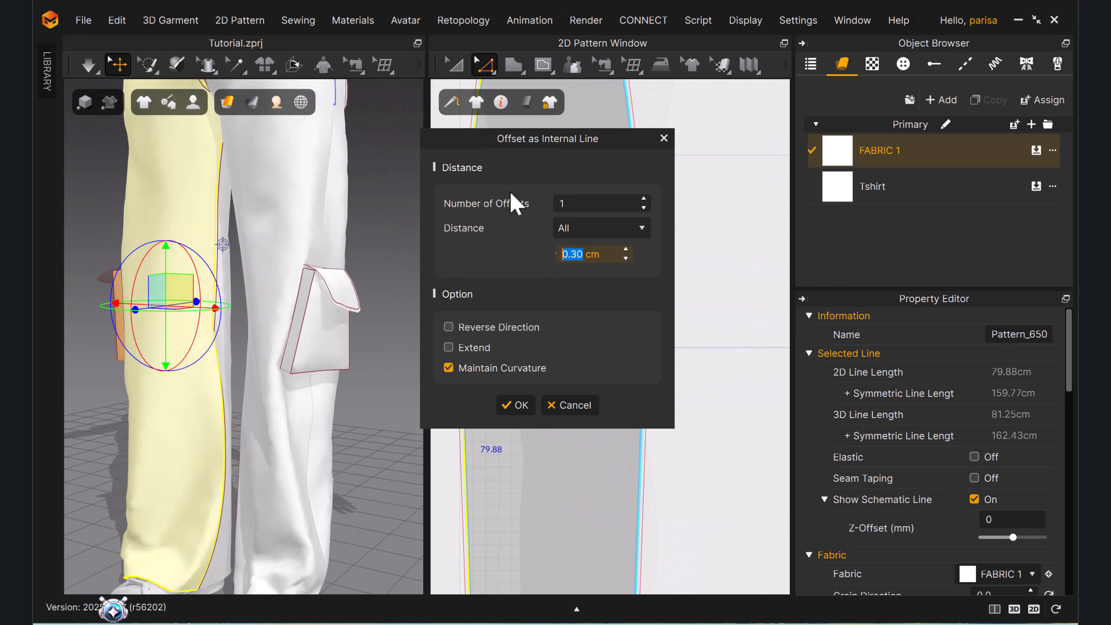
click(523, 407)
Offset the front leg's outer side seam as an internal line at 0.50 cm.
scroll(588, 258, down, 6)
middle_drag(588, 258, 615, 159)
scroll(702, 213, up, 5)
click(702, 215)
scroll(701, 214, down, 4)
right_click(700, 217)
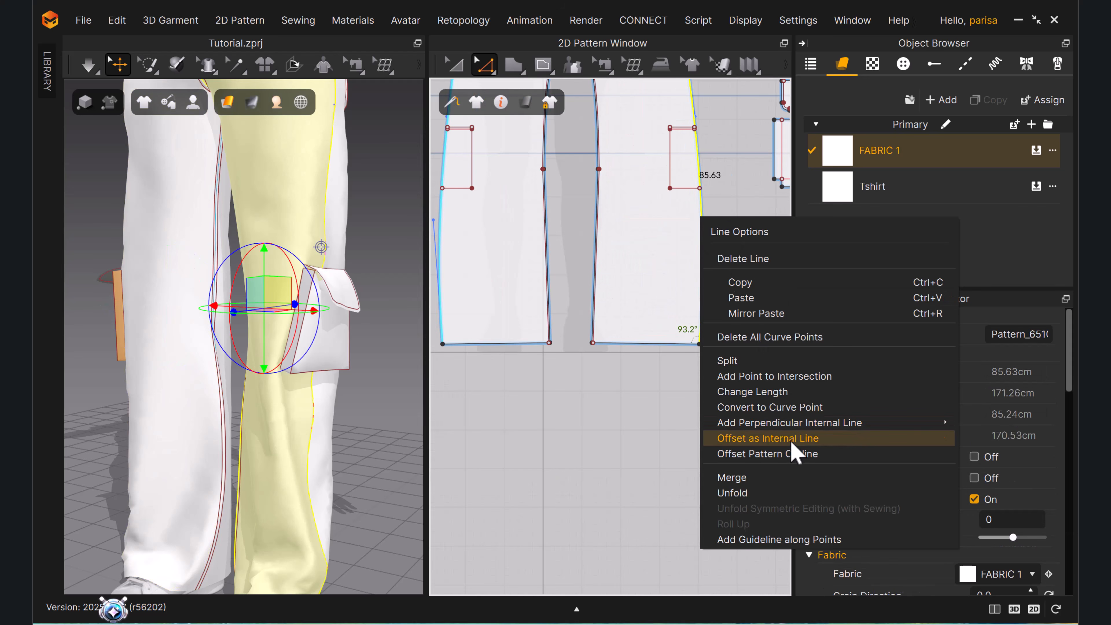
click(792, 438)
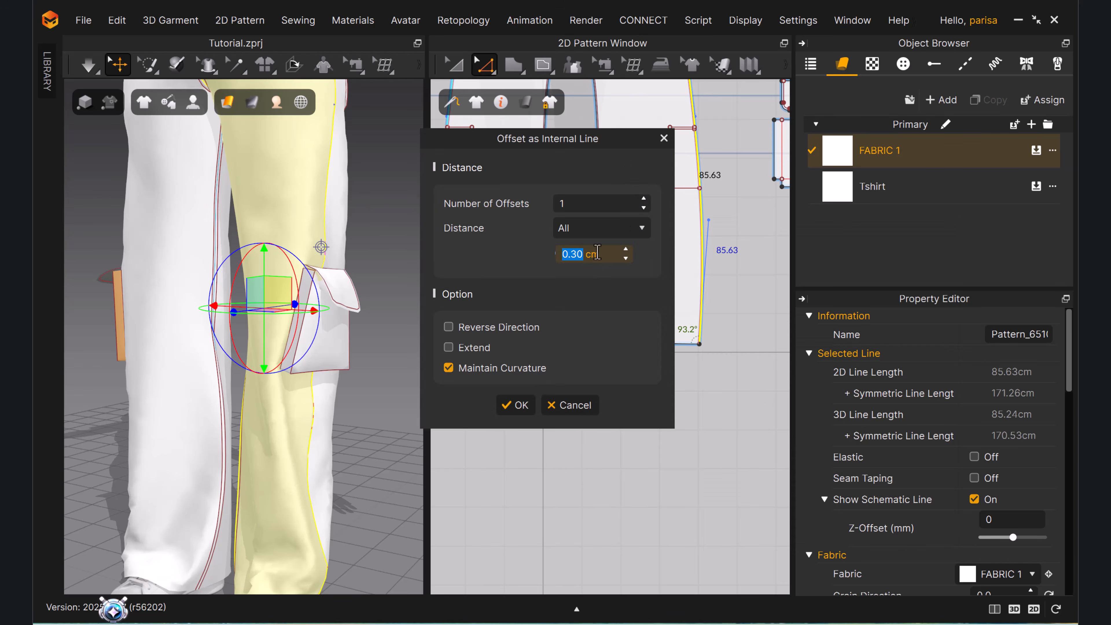
text(5)
click(525, 406)
Try to offset only the lower part of the back leg's side seam as an internal line.
scroll(540, 394, down, 6)
middle_drag(684, 400, 689, 375)
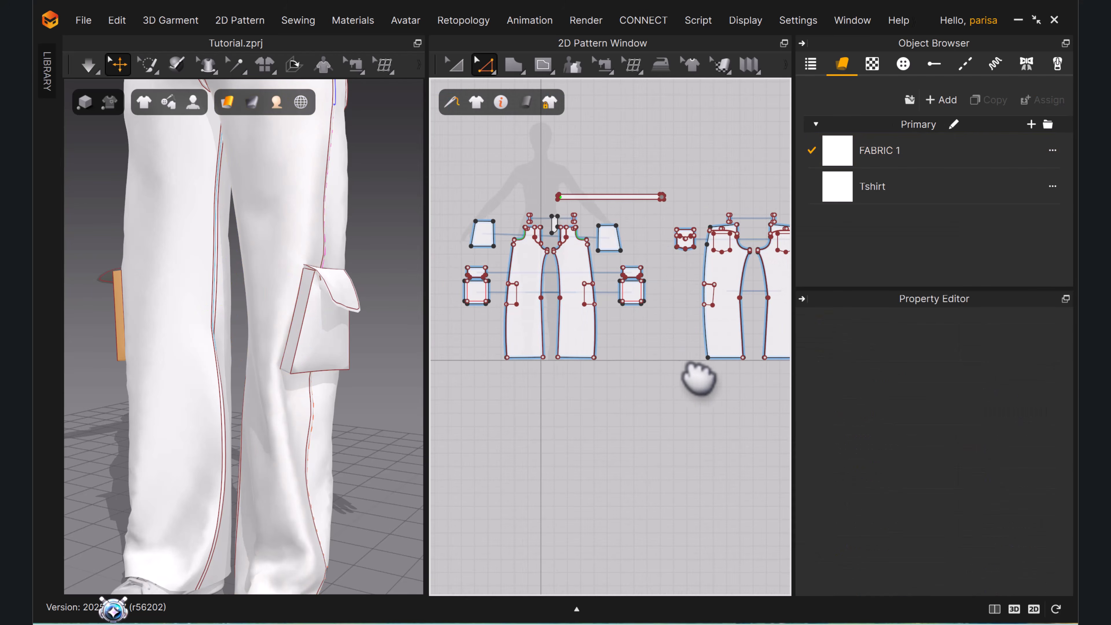
scroll(699, 352, up, 7)
right_click(686, 347)
click(704, 238)
click(524, 407)
click(632, 378)
scroll(633, 379, down, 5)
scroll(595, 245, up, 7)
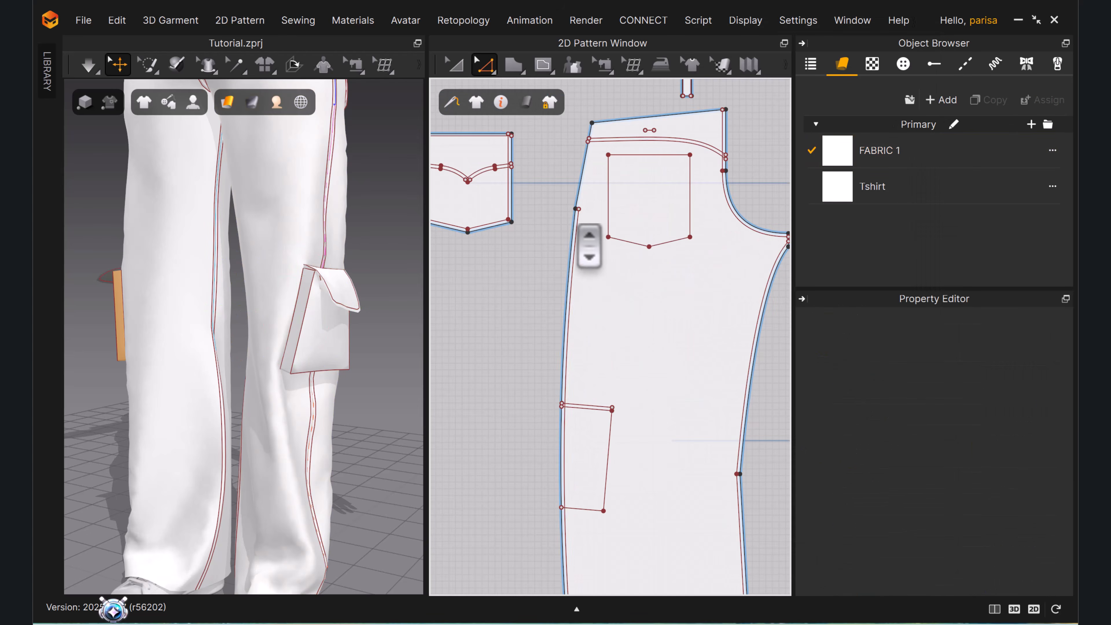
click(580, 225)
key(Delete)
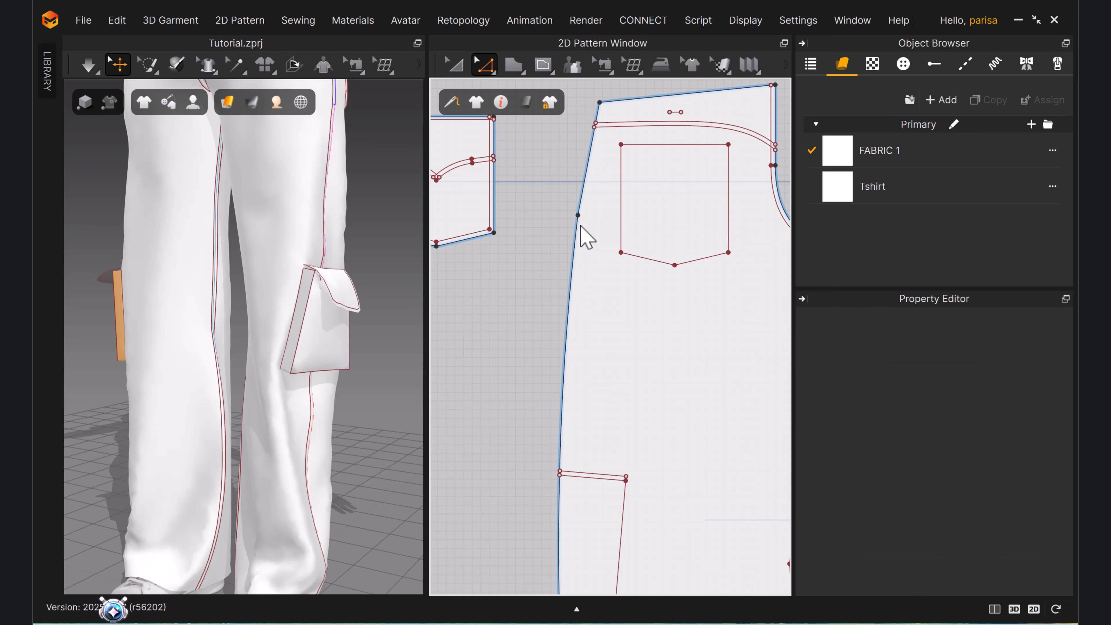
Offset the upper and lower segments of the back leg's side seam together as an internal line at 0.50 cm.
scroll(580, 225, up, 7)
click(567, 229)
middle_drag(580, 169, 575, 245)
shift+click(571, 238)
right_click(572, 239)
click(653, 415)
click(516, 404)
Offset the short side edge just below the front leg's pocket opening as an internal line at 0.50 cm.
scroll(530, 347, down, 5)
scroll(743, 210, up, 7)
right_click(741, 191)
click(565, 194)
scroll(769, 229, down, 5)
scroll(595, 315, up, 7)
right_click(588, 277)
click(667, 457)
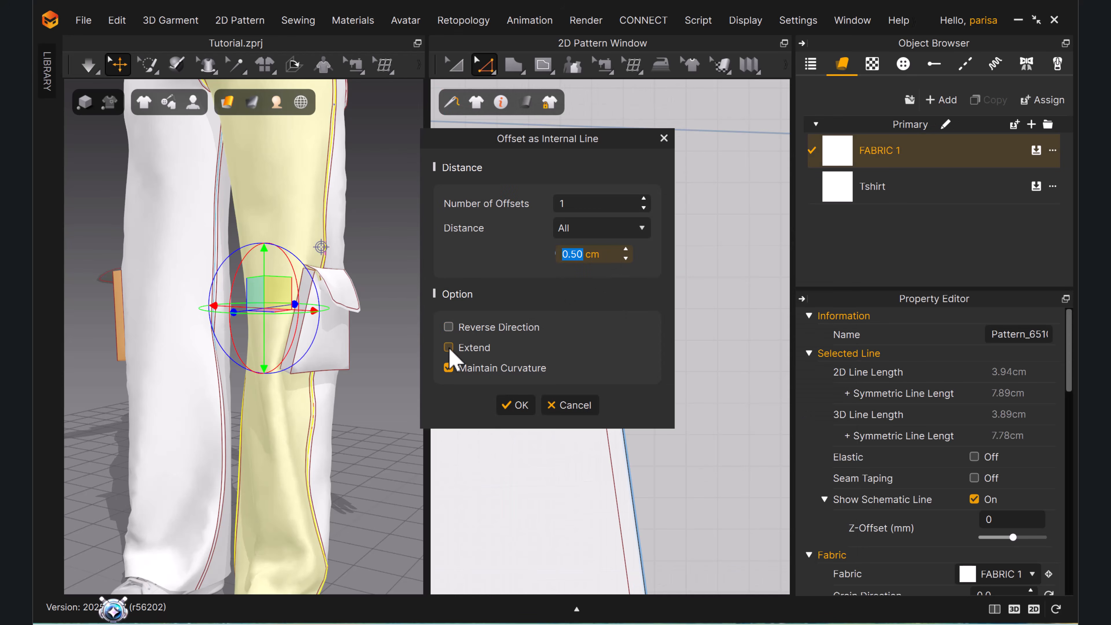
drag(535, 139, 322, 134)
click(301, 400)
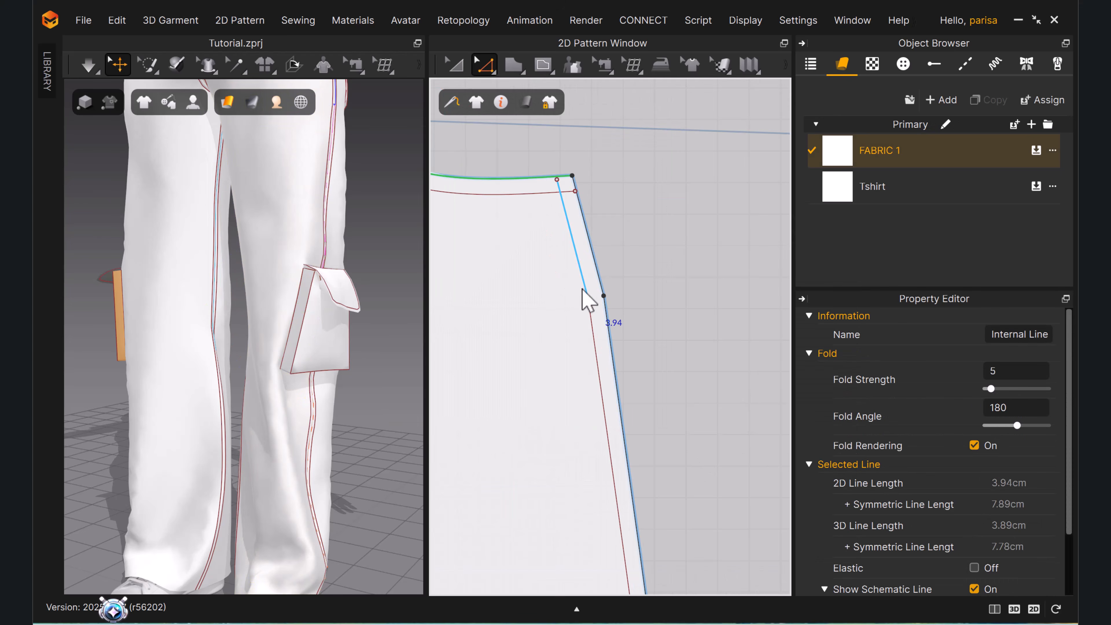
Join the short offset line to the longer side seam line below it.
scroll(590, 298, up, 5)
click(592, 326)
right_click(594, 328)
click(661, 490)
Fit the end points of the two crossing seam lines to the outline at the front leg's upper outer corner.
scroll(630, 350, down, 5)
middle_drag(568, 175, 641, 400)
scroll(656, 332, up, 2)
click(652, 274)
shift+click(578, 228)
right_click(577, 230)
mouse_move(682, 312)
click(794, 317)
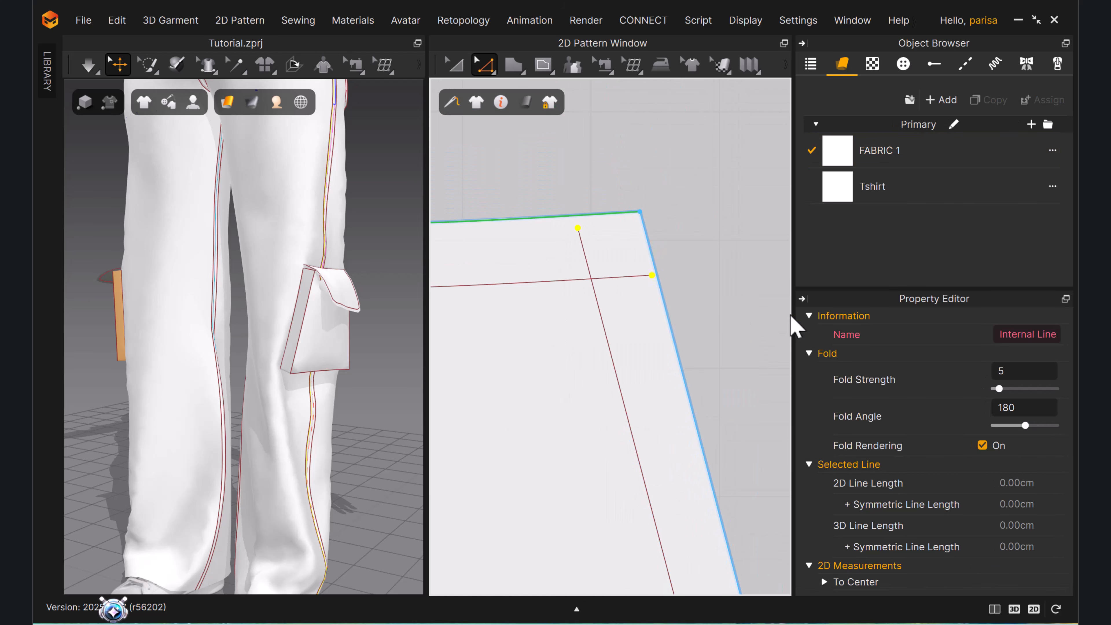
Draw an internal rectangle near the lower centre of the cargo pocket flap, with an outline length of about 8.5 cm.
scroll(624, 255, down, 10)
middle_drag(630, 280, 653, 228)
scroll(337, 280, down, 3)
middle_drag(337, 279, 339, 375)
scroll(340, 375, down, 4)
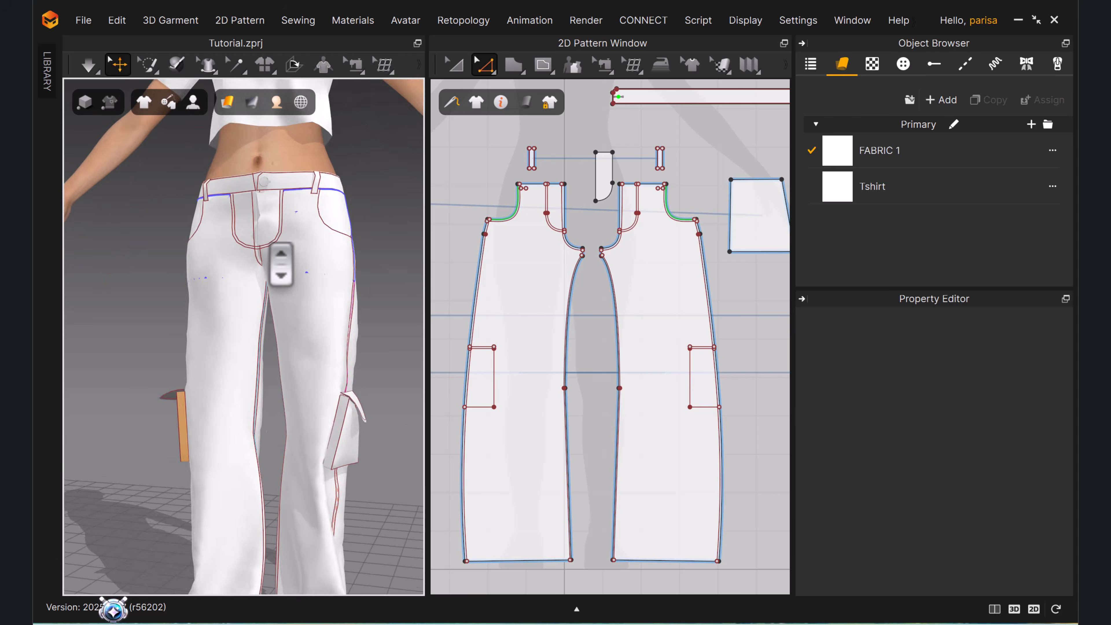
right_drag(377, 305, 355, 273)
scroll(309, 305, up, 6)
click(290, 282)
middle_drag(442, 326, 621, 288)
scroll(590, 280, up, 10)
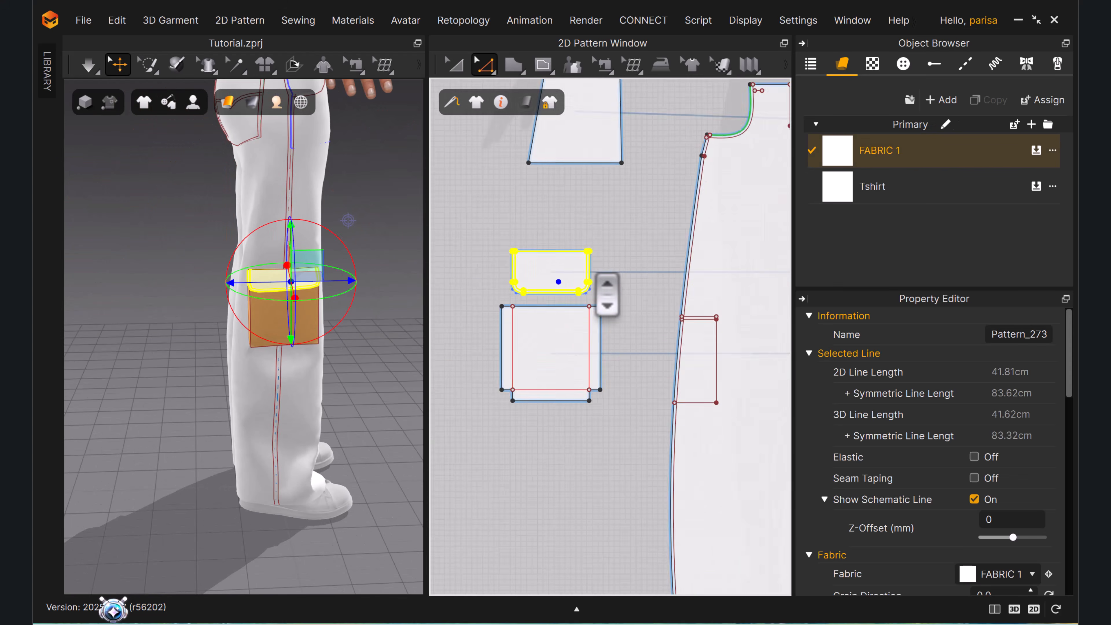
click(543, 65)
click(588, 120)
drag(525, 283, 588, 310)
key(a)
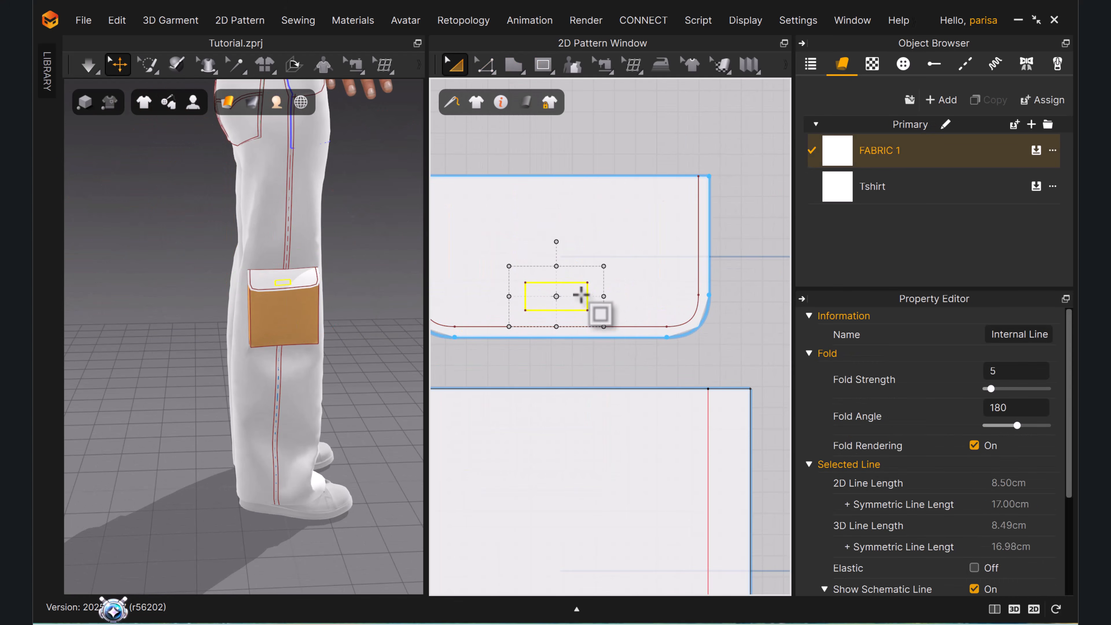
Copy the flap's internal rectangle and paste it onto the cargo pocket body, centred directly below the original.
right_click(583, 293)
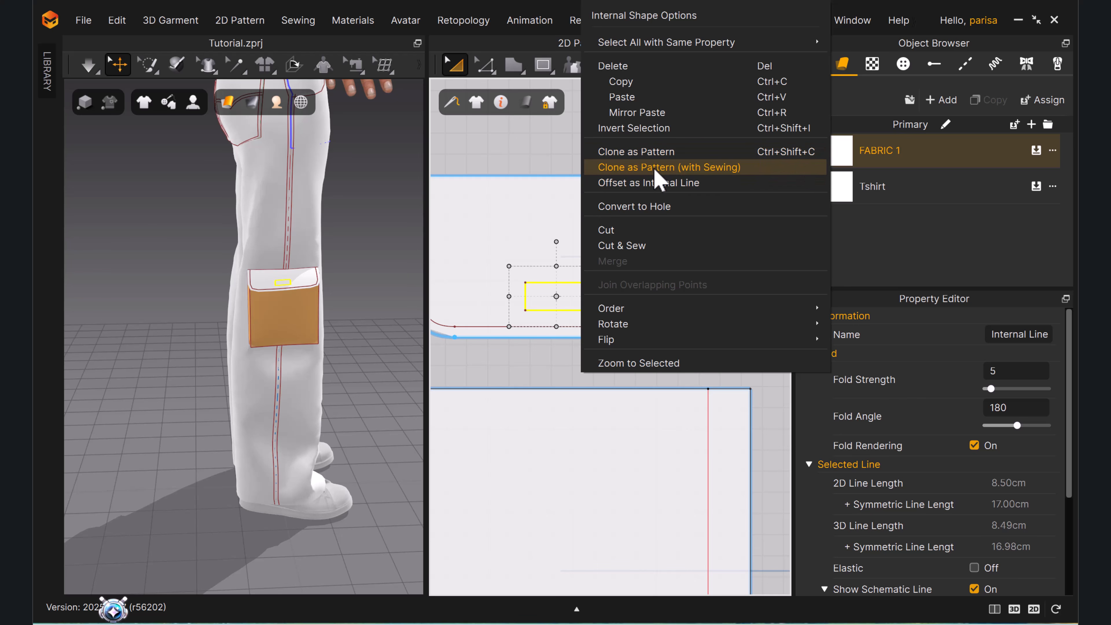
click(626, 83)
scroll(561, 448, down, 2)
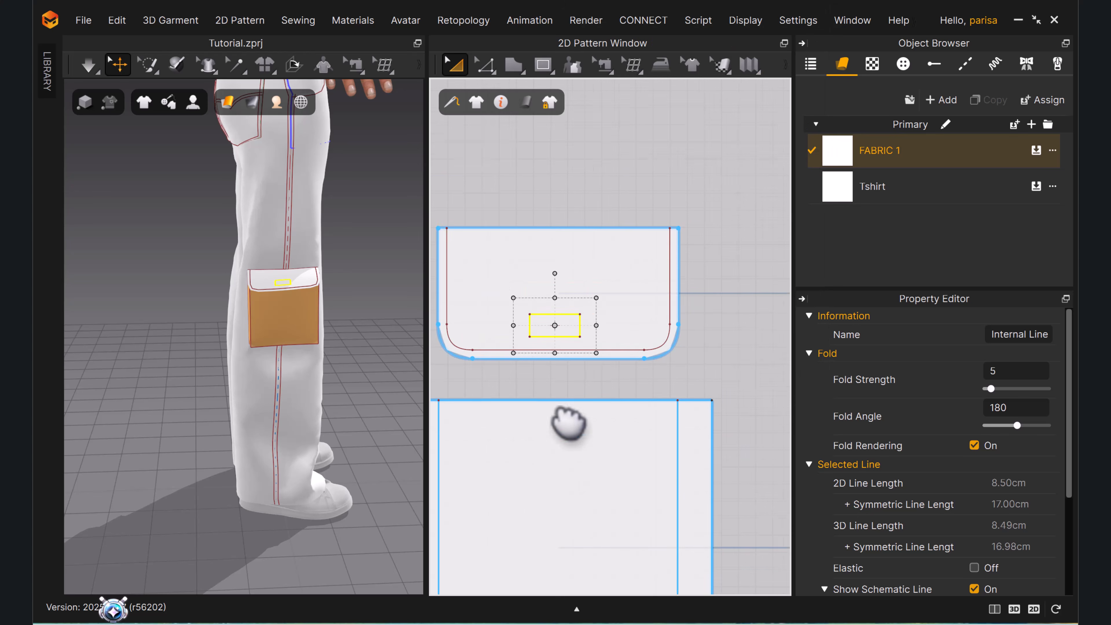
middle_drag(561, 449, 579, 319)
key(ctrl+v)
click(612, 137)
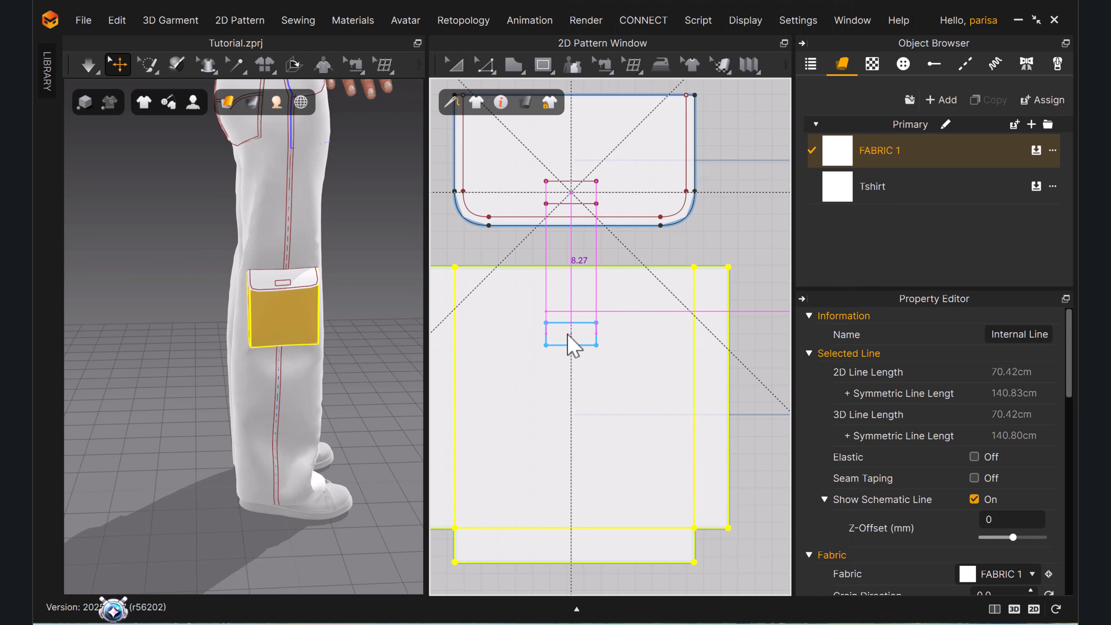
click(571, 366)
key(m)
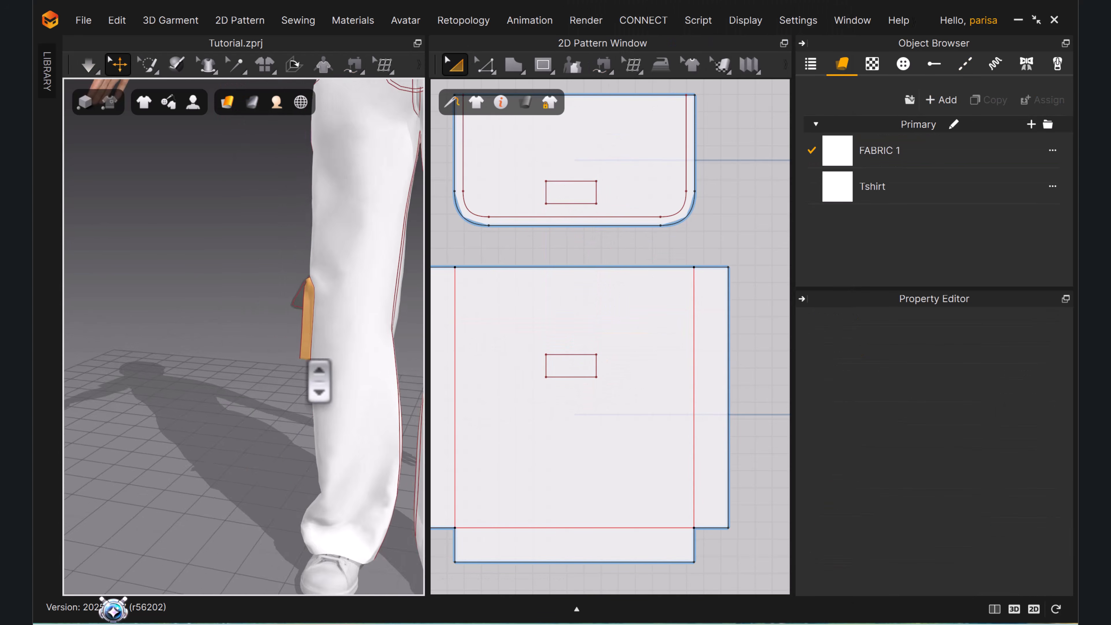
Bring the full figure into view and run the garment simulation.
right_drag(188, 332, 323, 395)
scroll(342, 319, up, 2)
scroll(344, 320, down, 4)
scroll(334, 329, down, 2)
middle_drag(323, 395, 334, 410)
key(space)
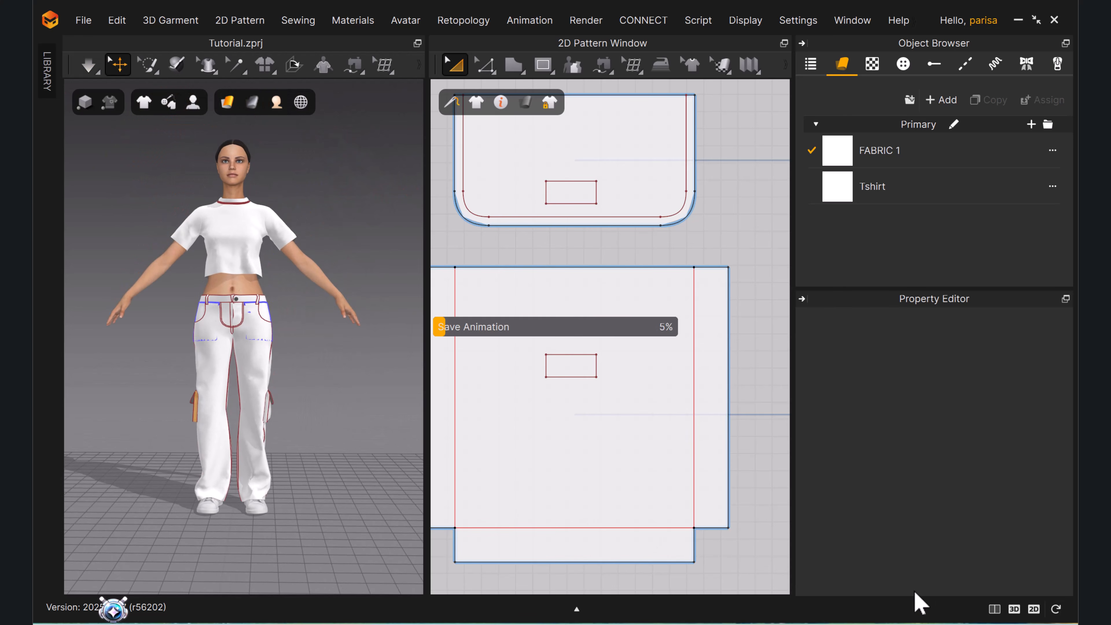